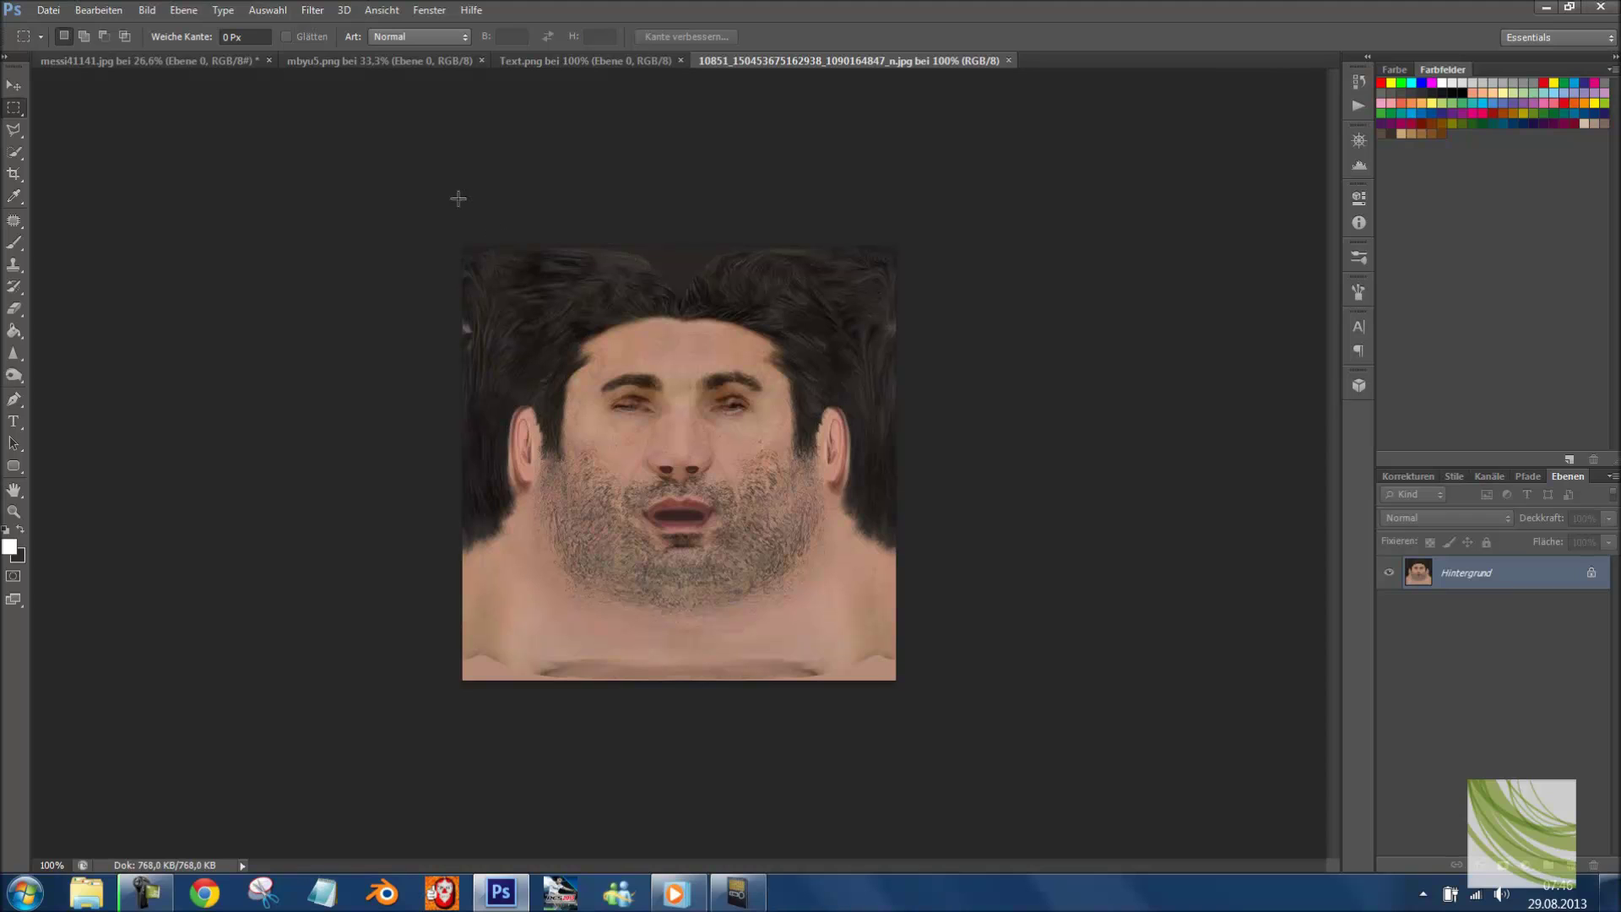
# - Switch to the text editor and write the note "PES2014 Buffon Texture"
pyautogui.click(322, 892)
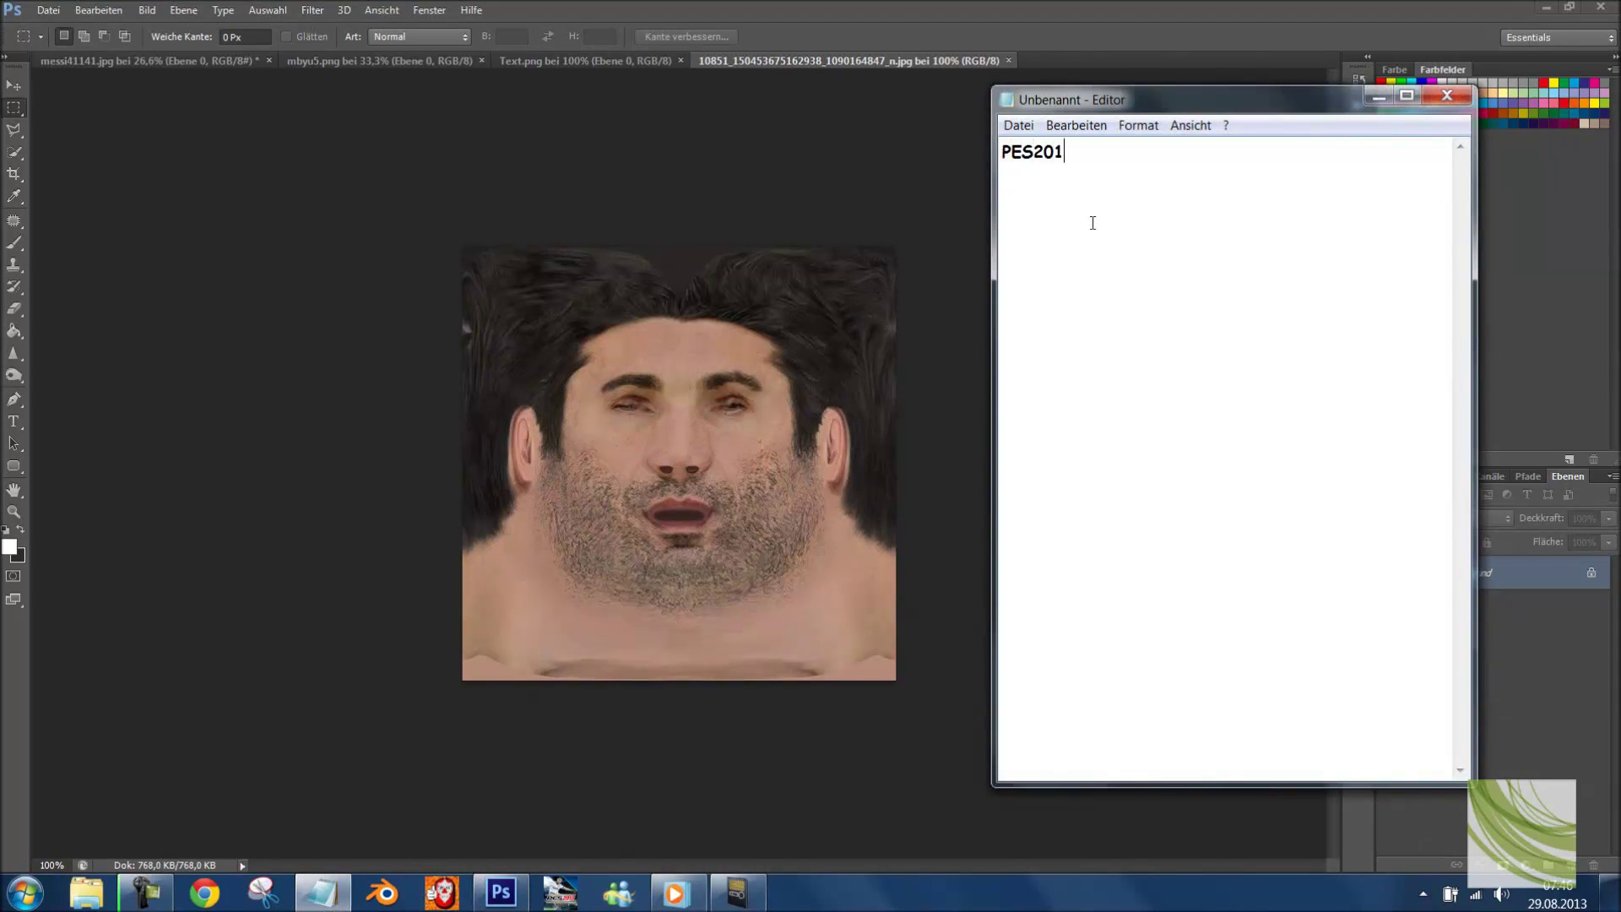
pyautogui.write('PES2014 Buffon Texture')
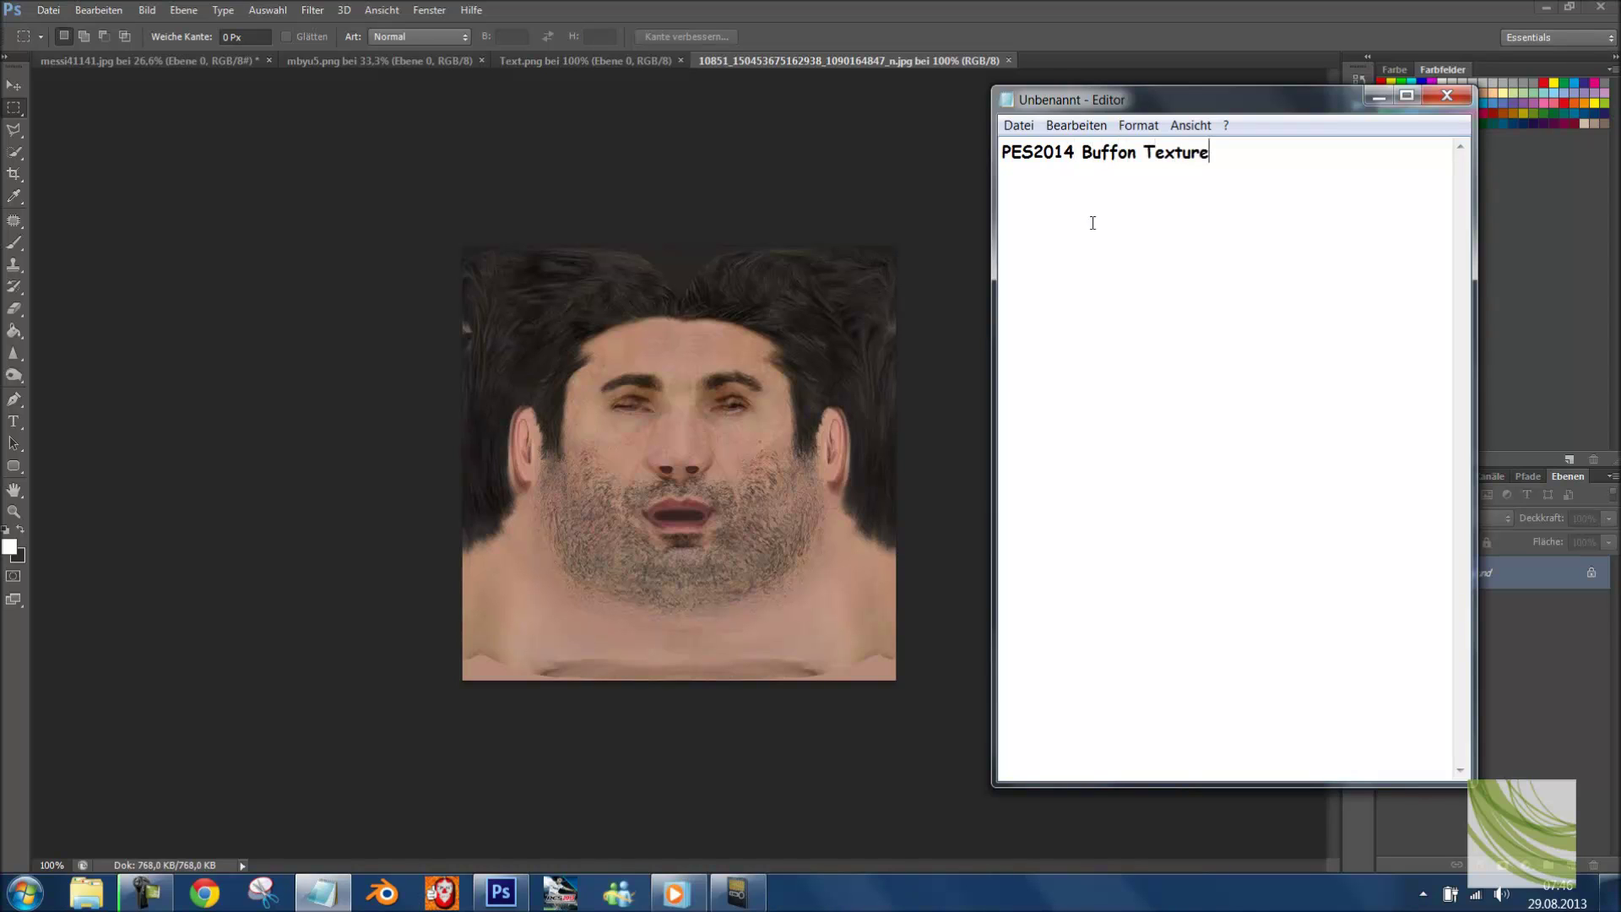
# - Bring up the Text.png image, and add the line "FIFA13 Barragán Texture" to the text editor note
pyautogui.click(540, 60)
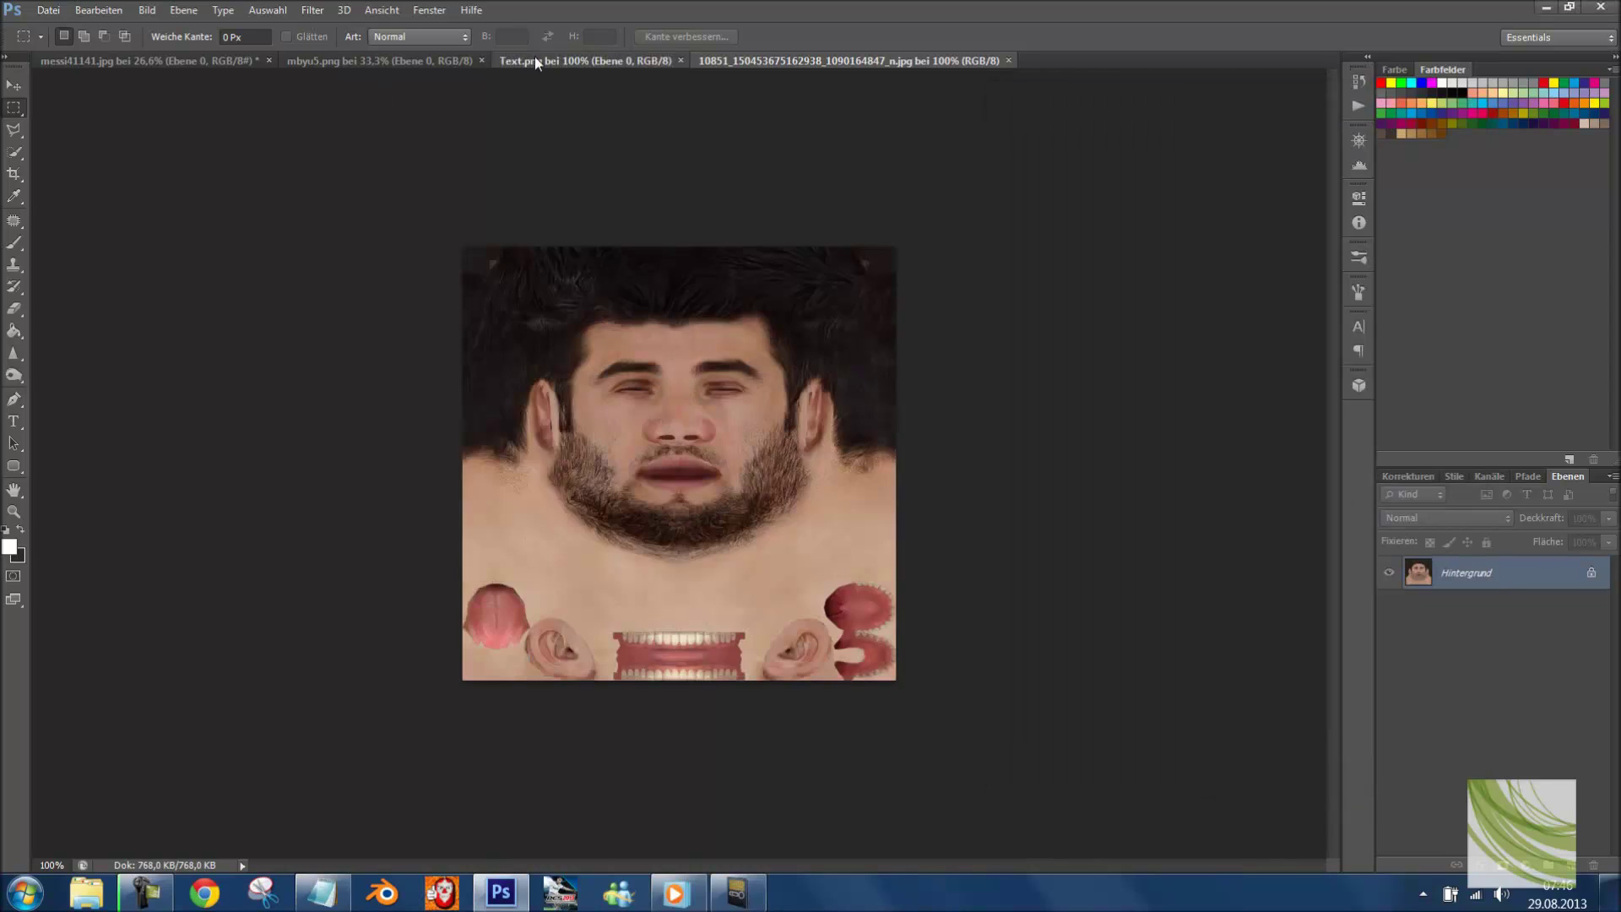
pyautogui.click(322, 892)
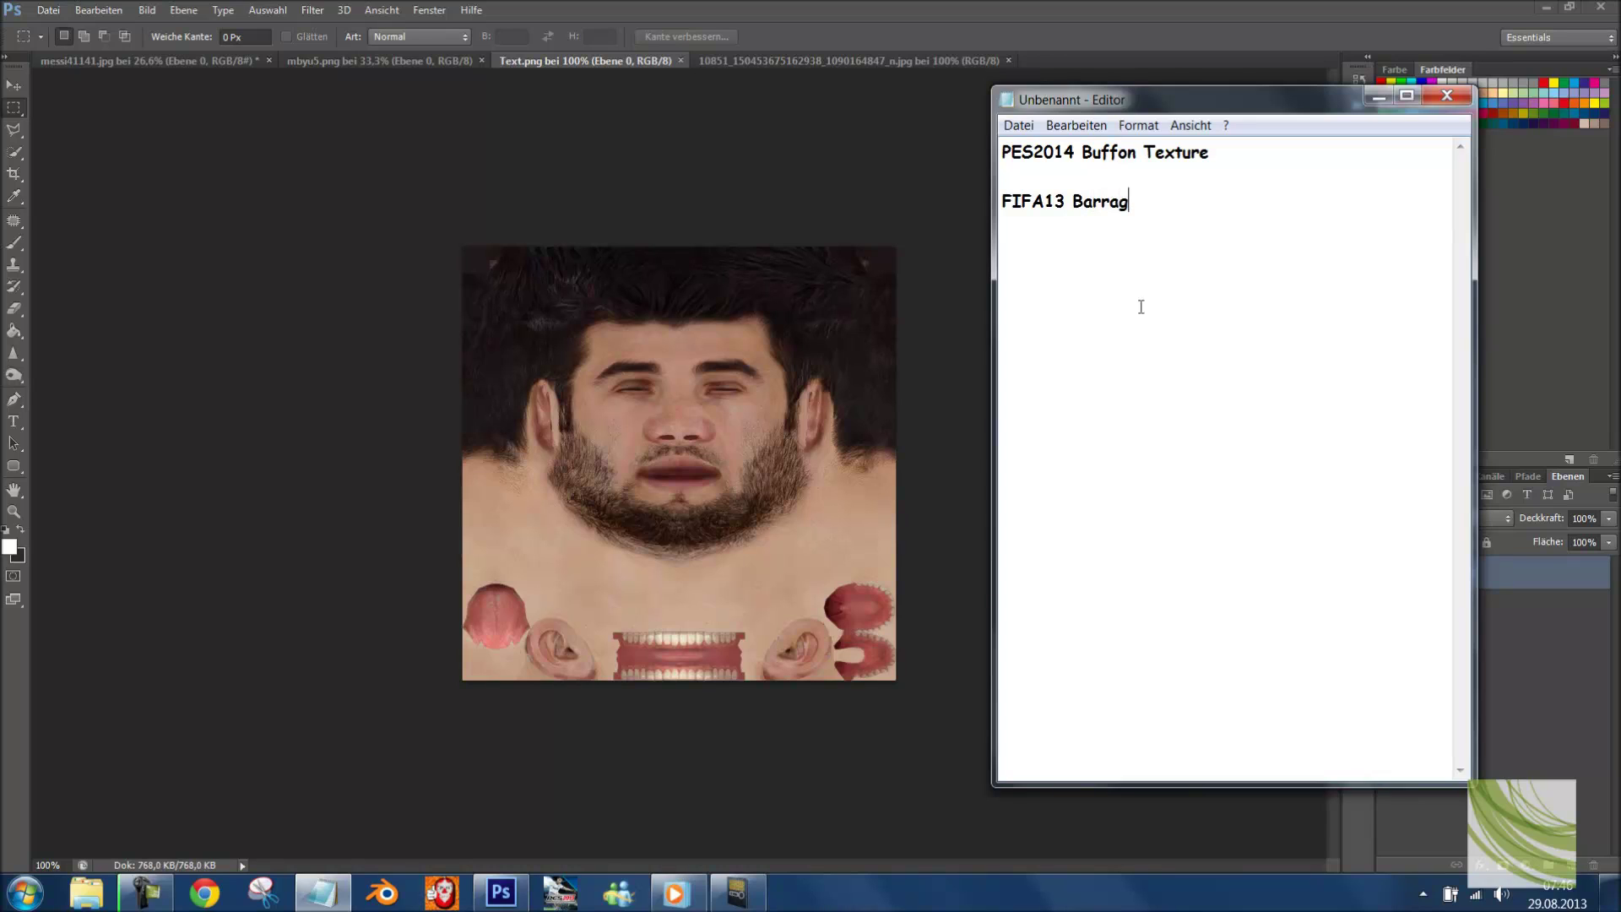
pyautogui.write('exture')
pyautogui.click(673, 174)
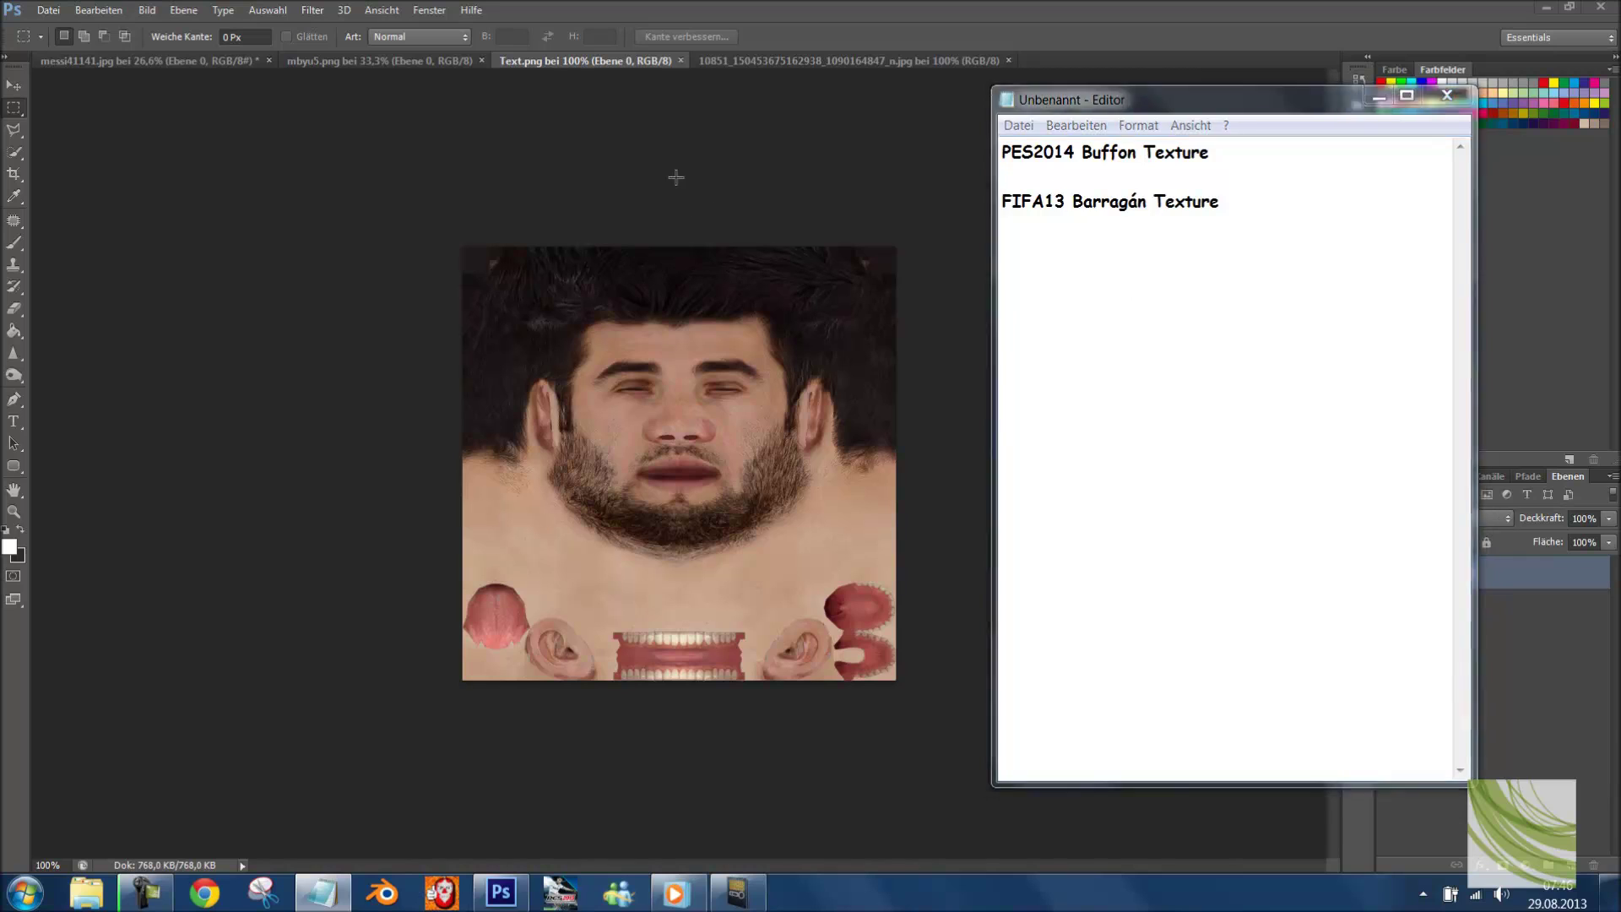
# - Resize the Buffon face texture image to 1024 x 1024 pixels
pyautogui.click(733, 58)
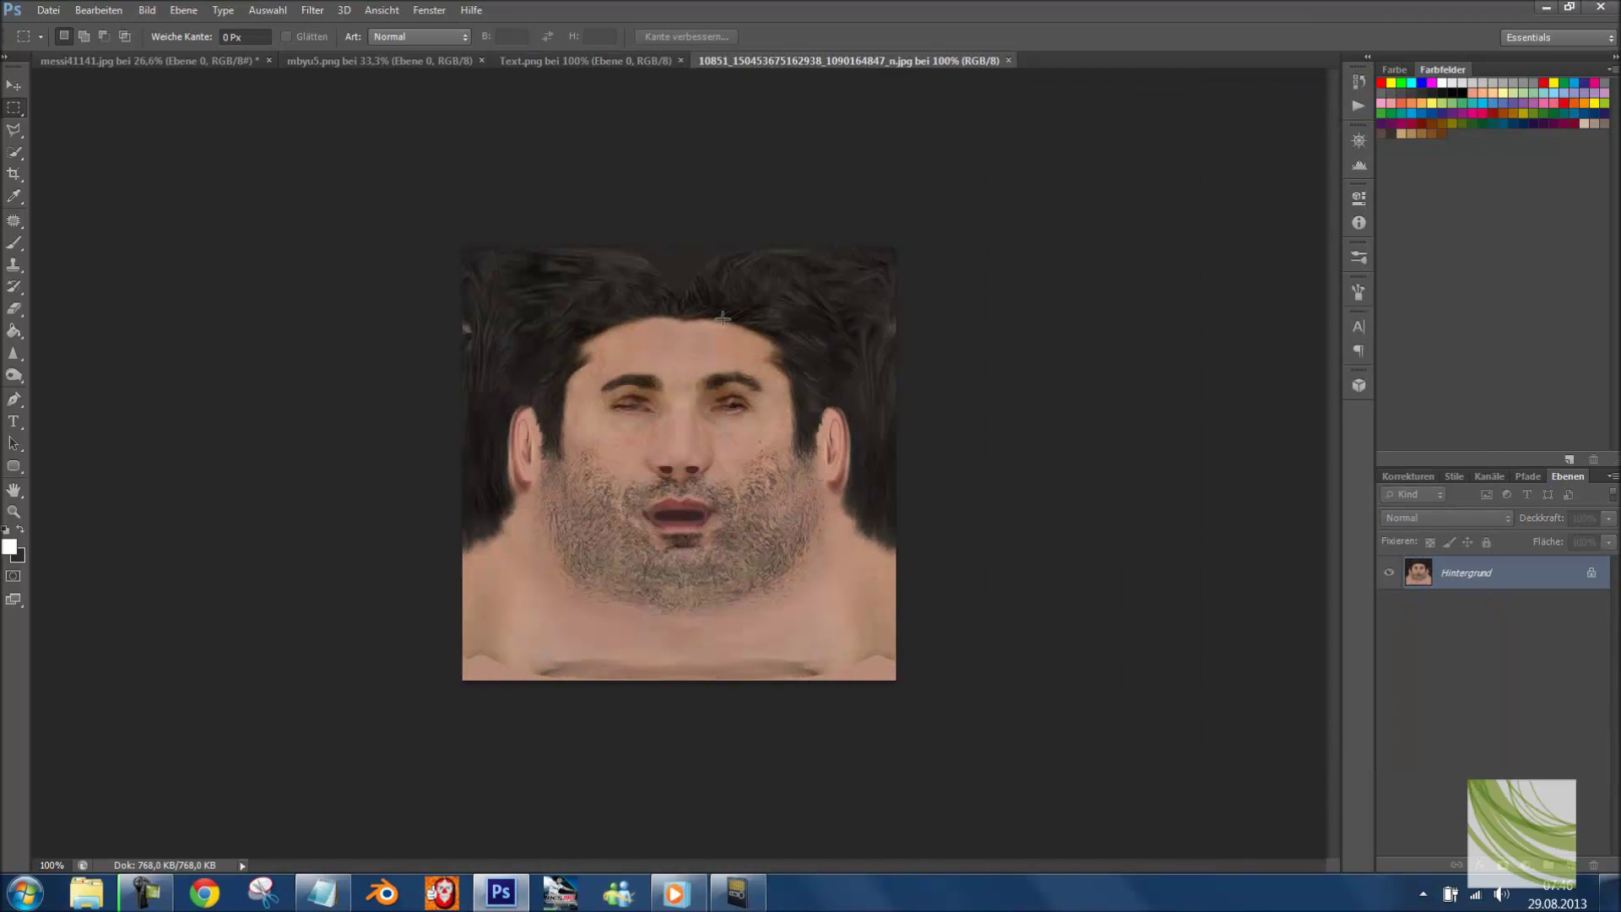
pyautogui.hotkey('ctrl', 'alt', 'i')
pyautogui.write('1024')
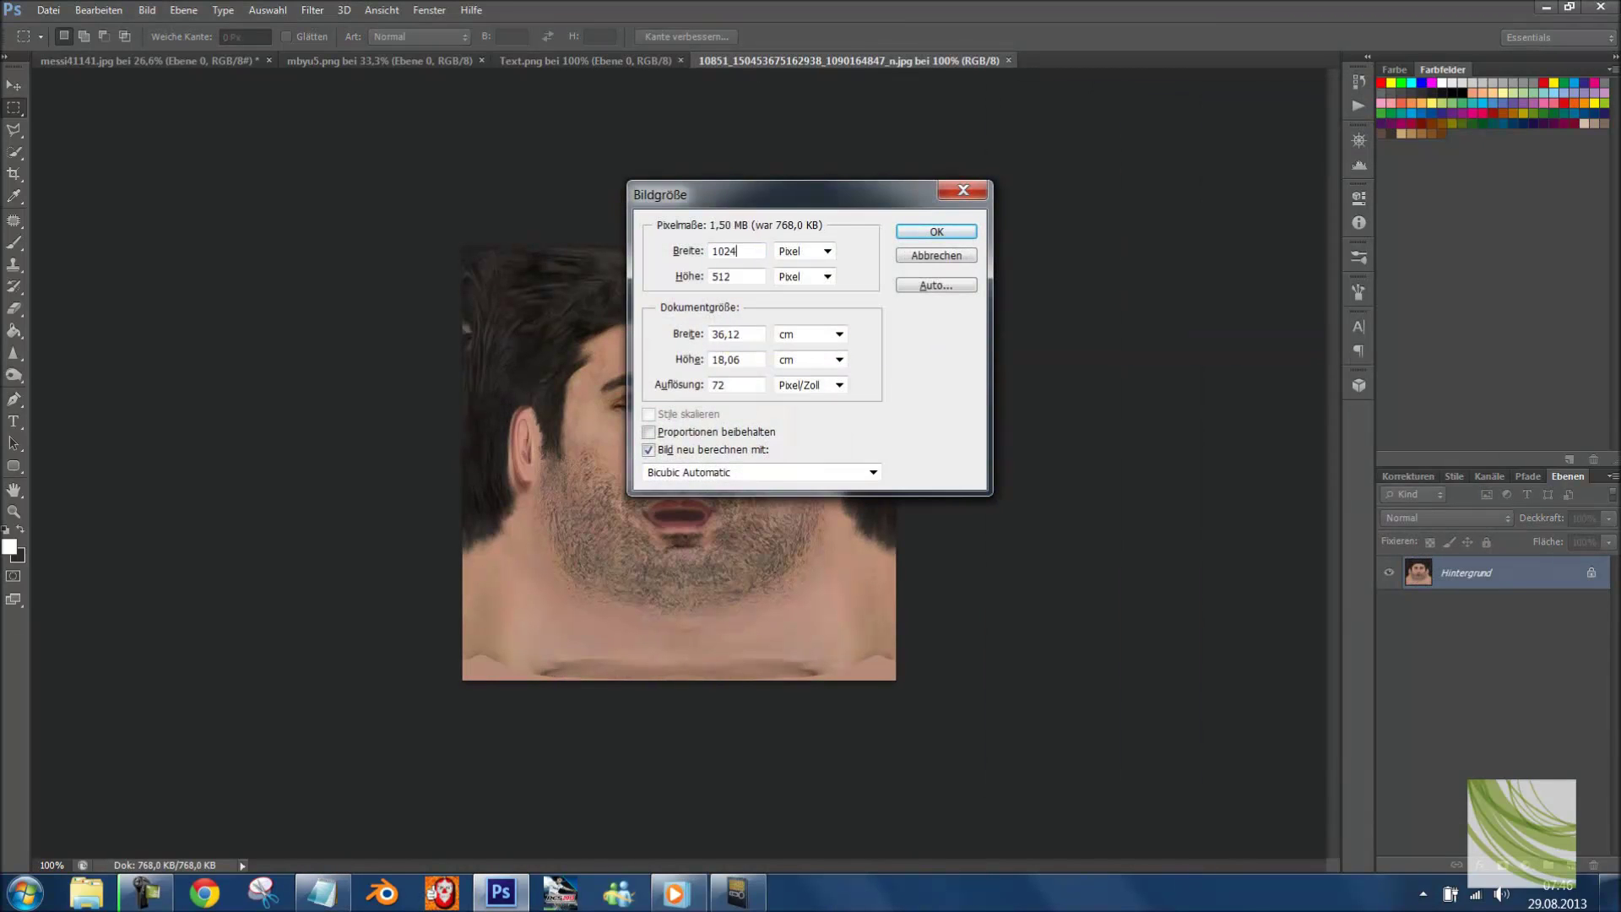
pyautogui.press('Tab')
pyautogui.write('1024')
pyautogui.press('Return')
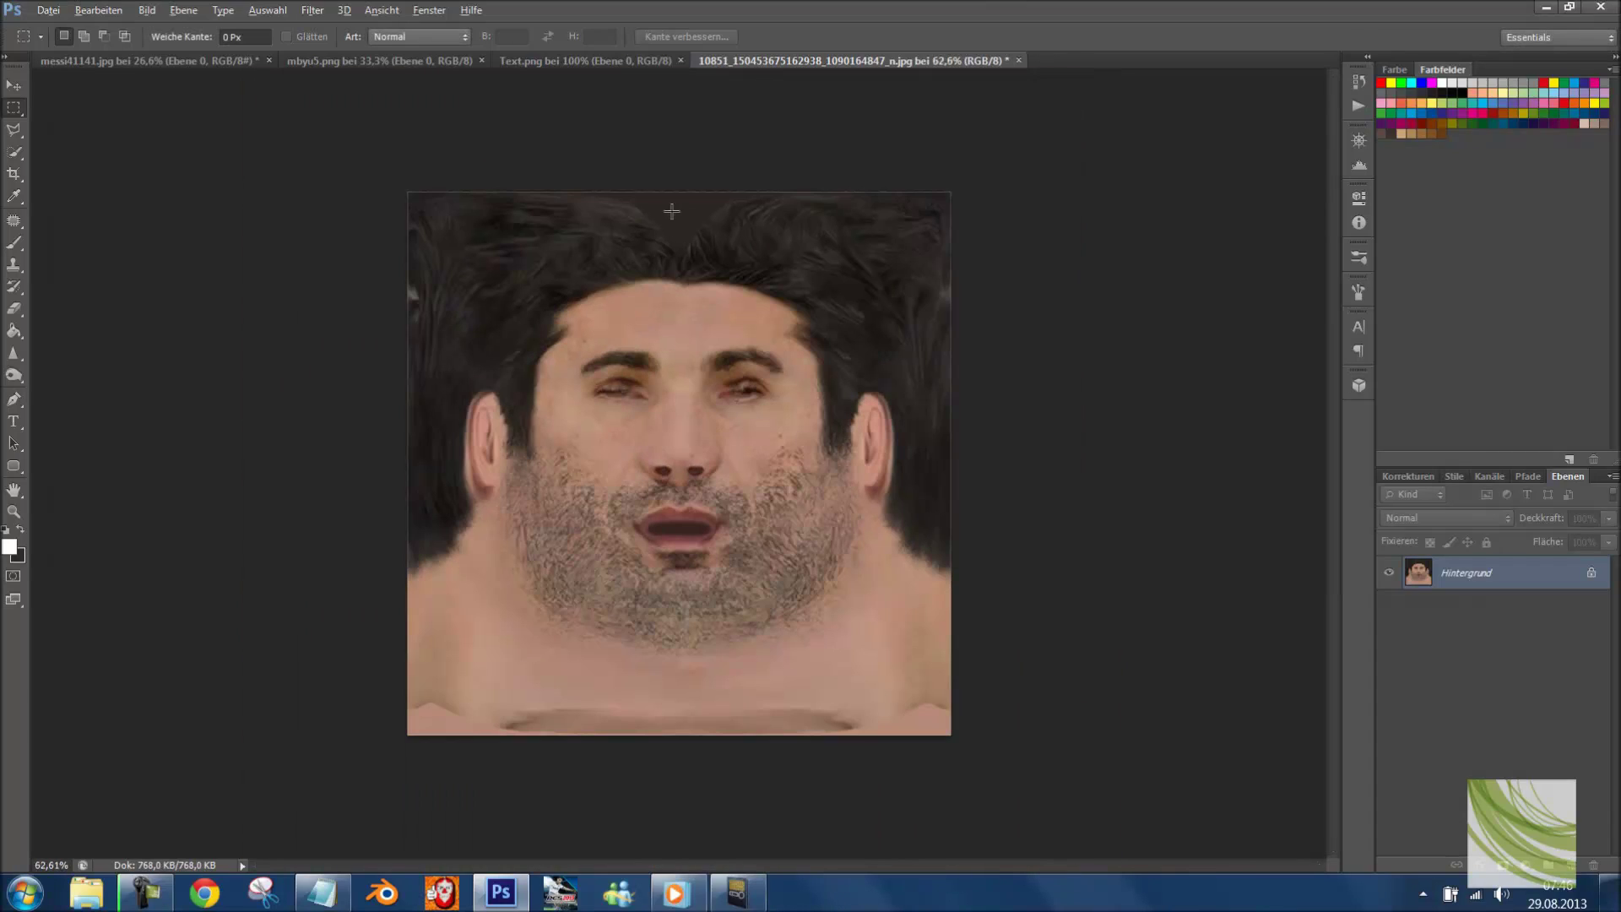
# - Save the resized texture as a progressive JPEG with maximum quality 12
pyautogui.press('alt')
pyautogui.hotkey('ctrl', 's')
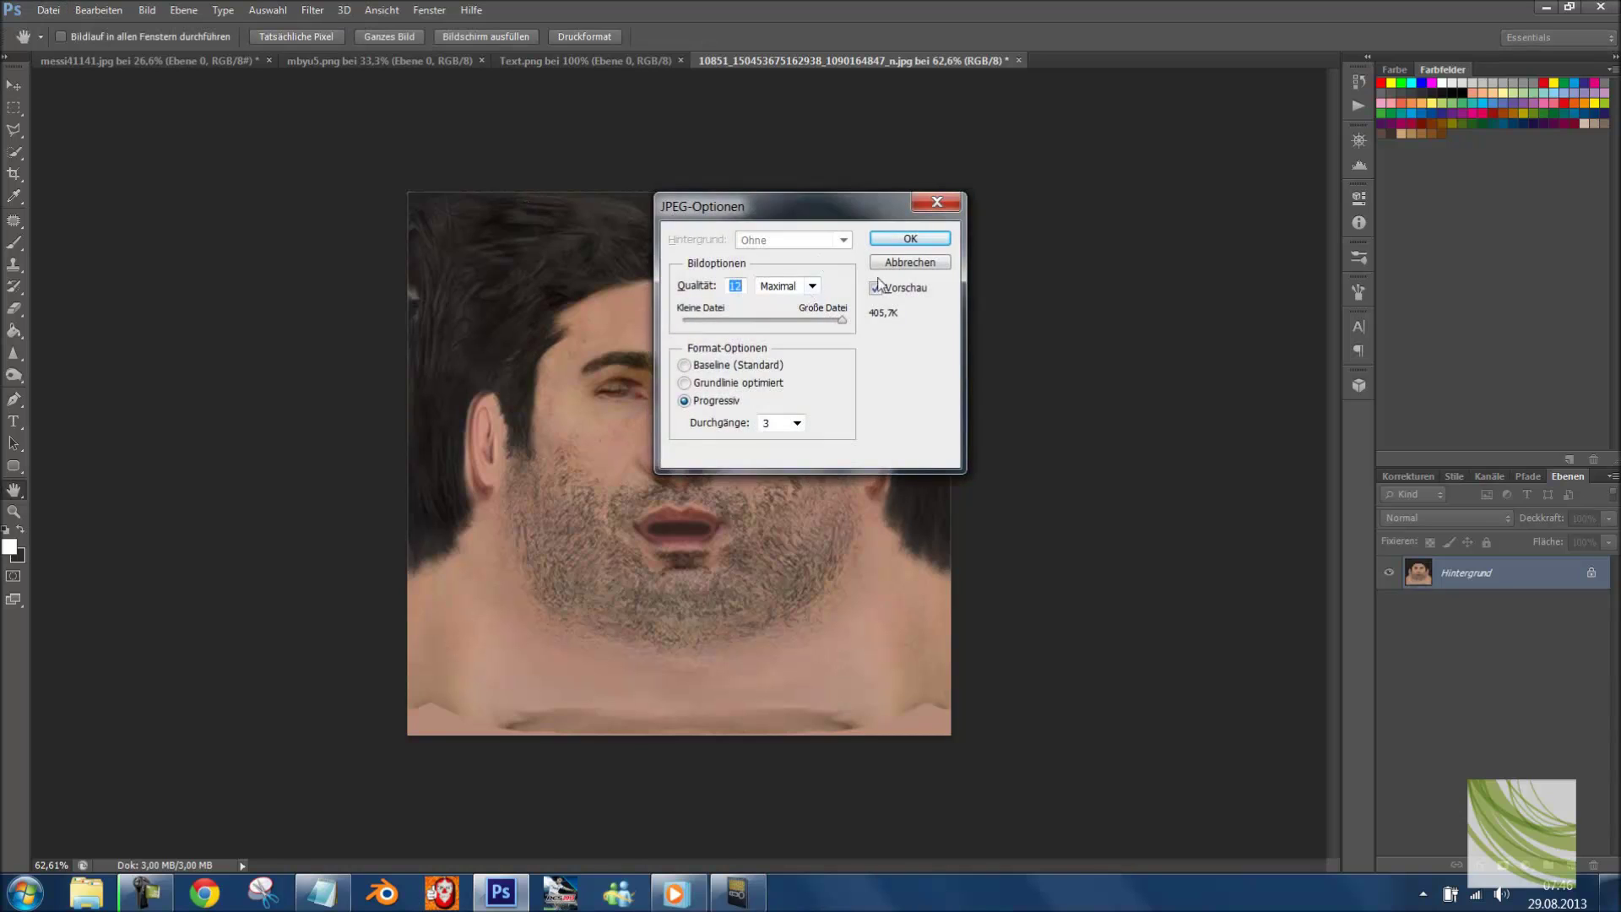
pyautogui.click(915, 237)
# - Show the rulers and place a vertical and a horizontal guide through the centre of the texture
pyautogui.hotkey('ctrl', 'r')
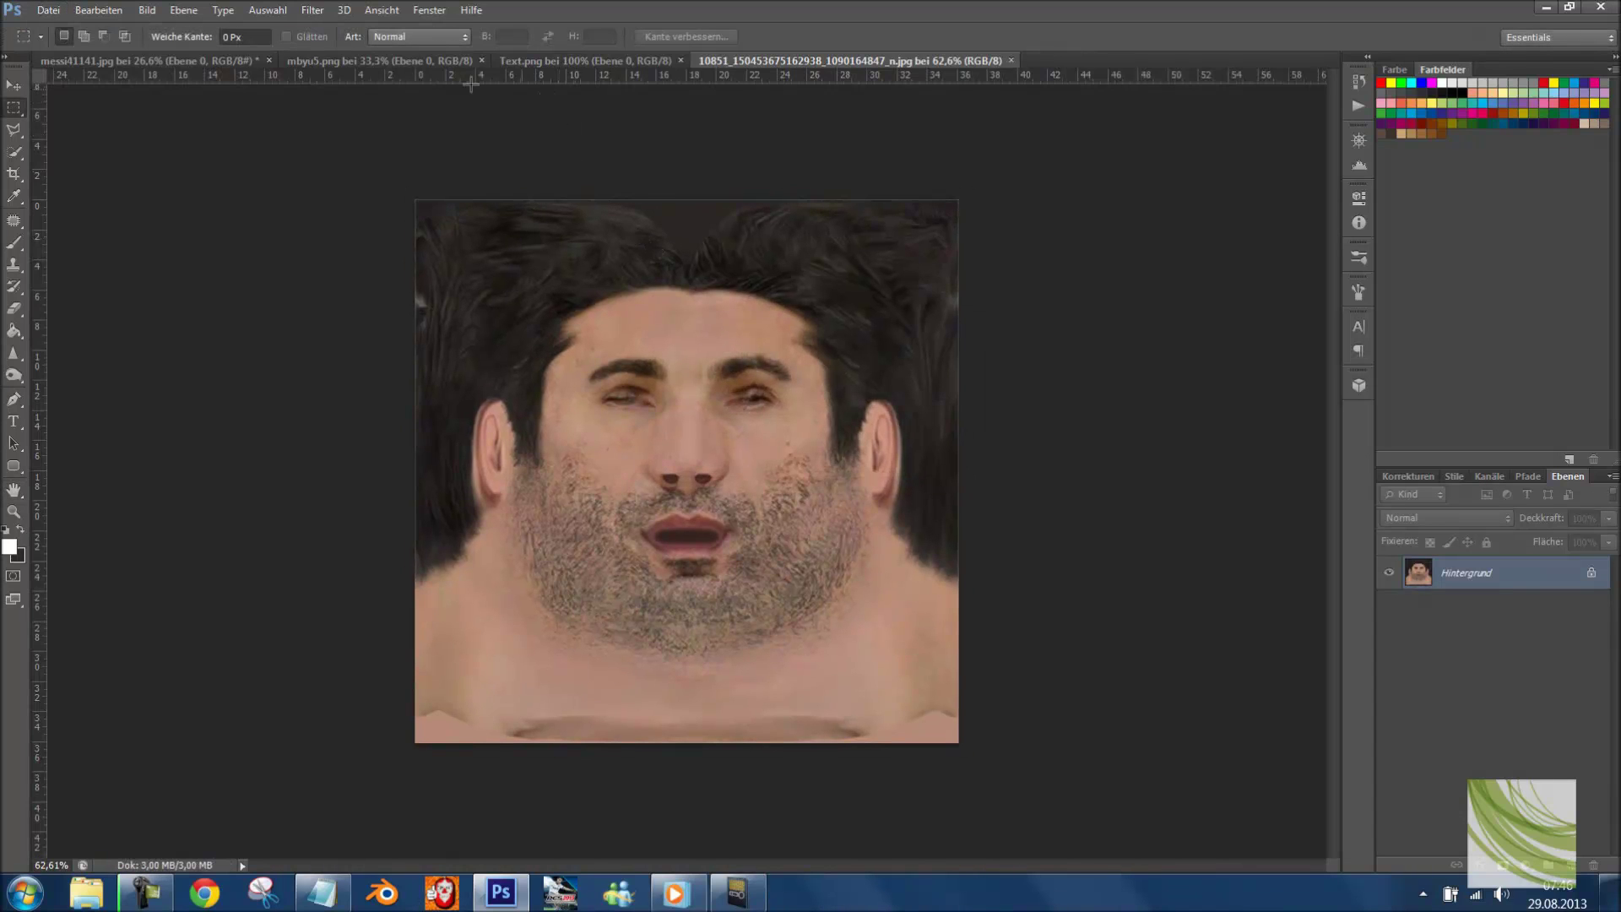
pyautogui.moveTo(39, 130); pyautogui.dragTo(692, 159)
pyautogui.moveTo(756, 79); pyautogui.dragTo(774, 470)
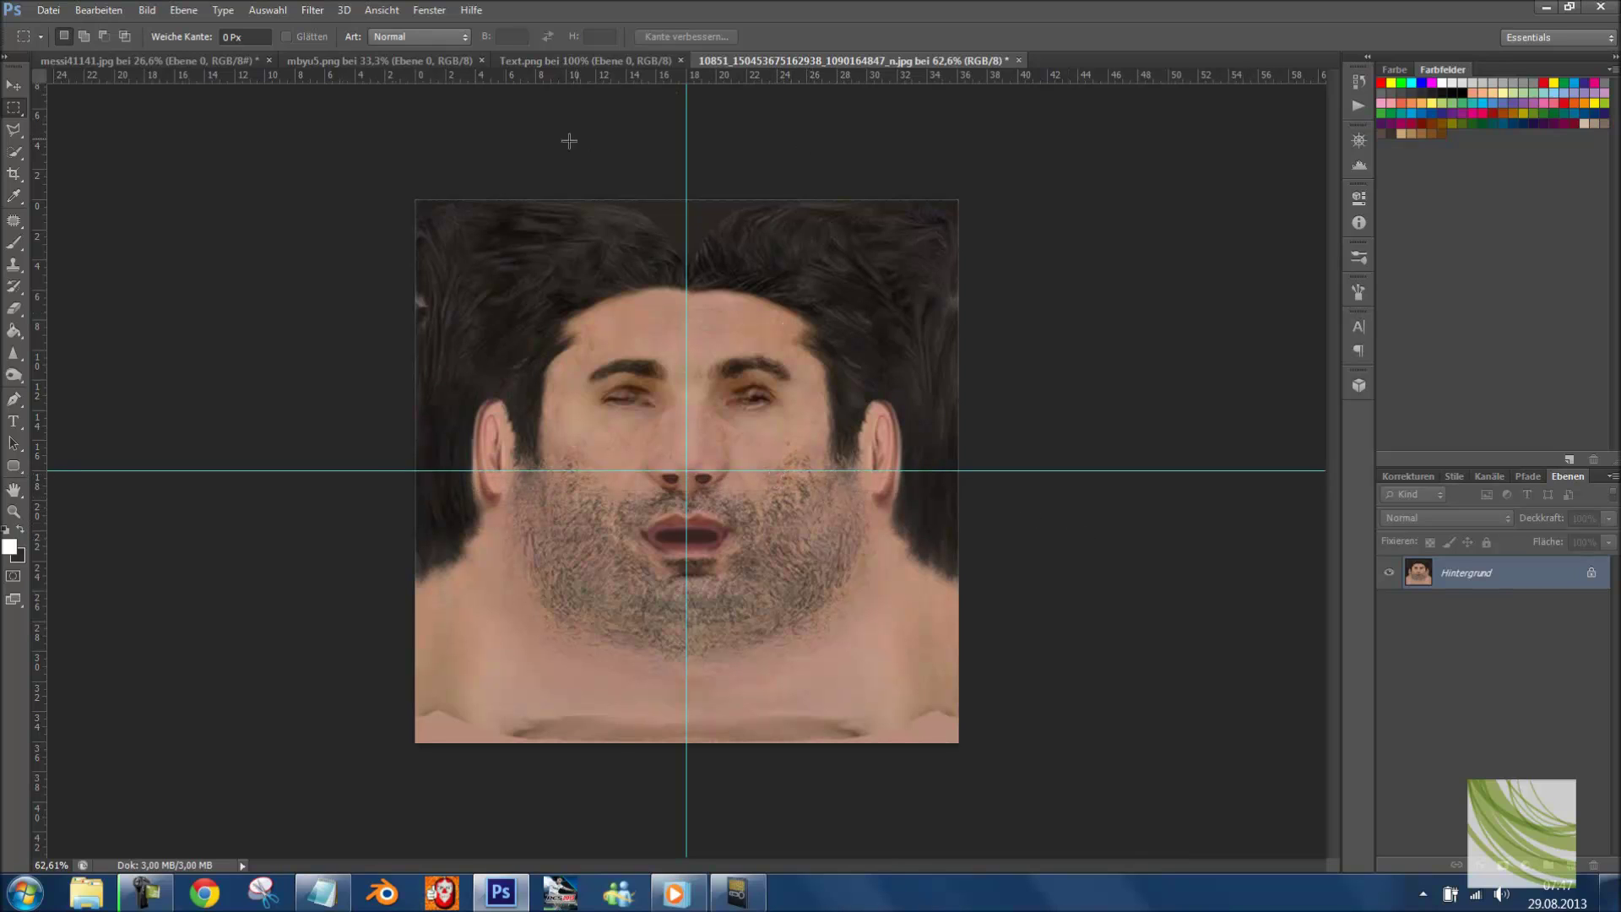
# - Add vertical guides at both sides of the face and horizontal guides at the hairline and below the chin
pyautogui.moveTo(45, 271); pyautogui.dragTo(538, 298)
pyautogui.moveTo(42, 317); pyautogui.dragTo(832, 337)
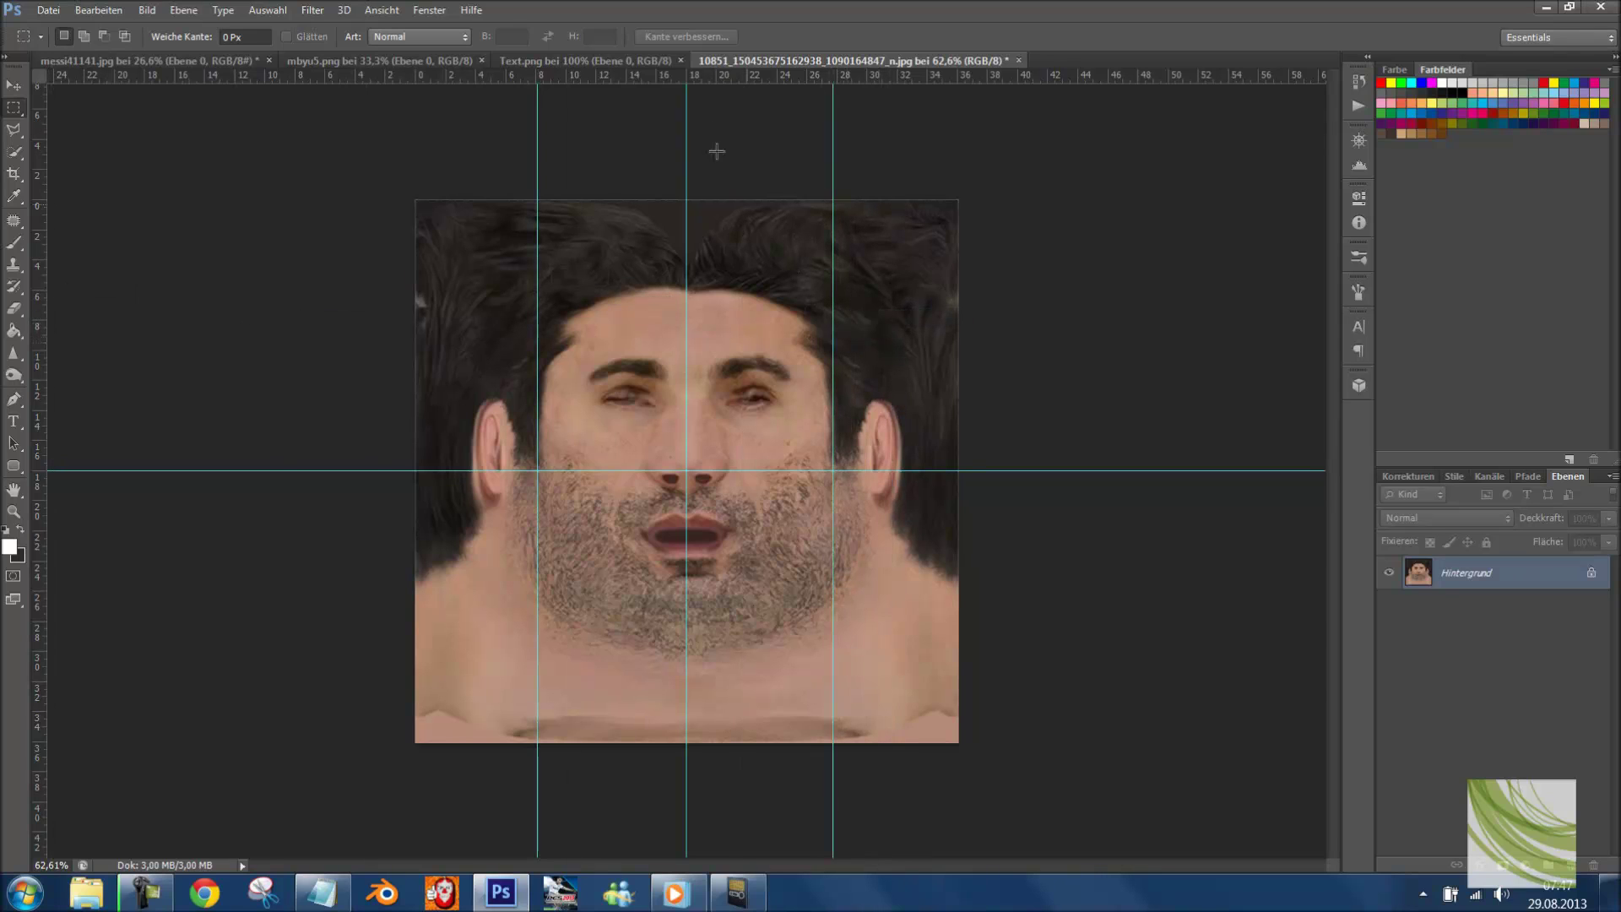
pyautogui.moveTo(712, 76); pyautogui.dragTo(725, 286)
pyautogui.moveTo(714, 79); pyautogui.dragTo(736, 657)
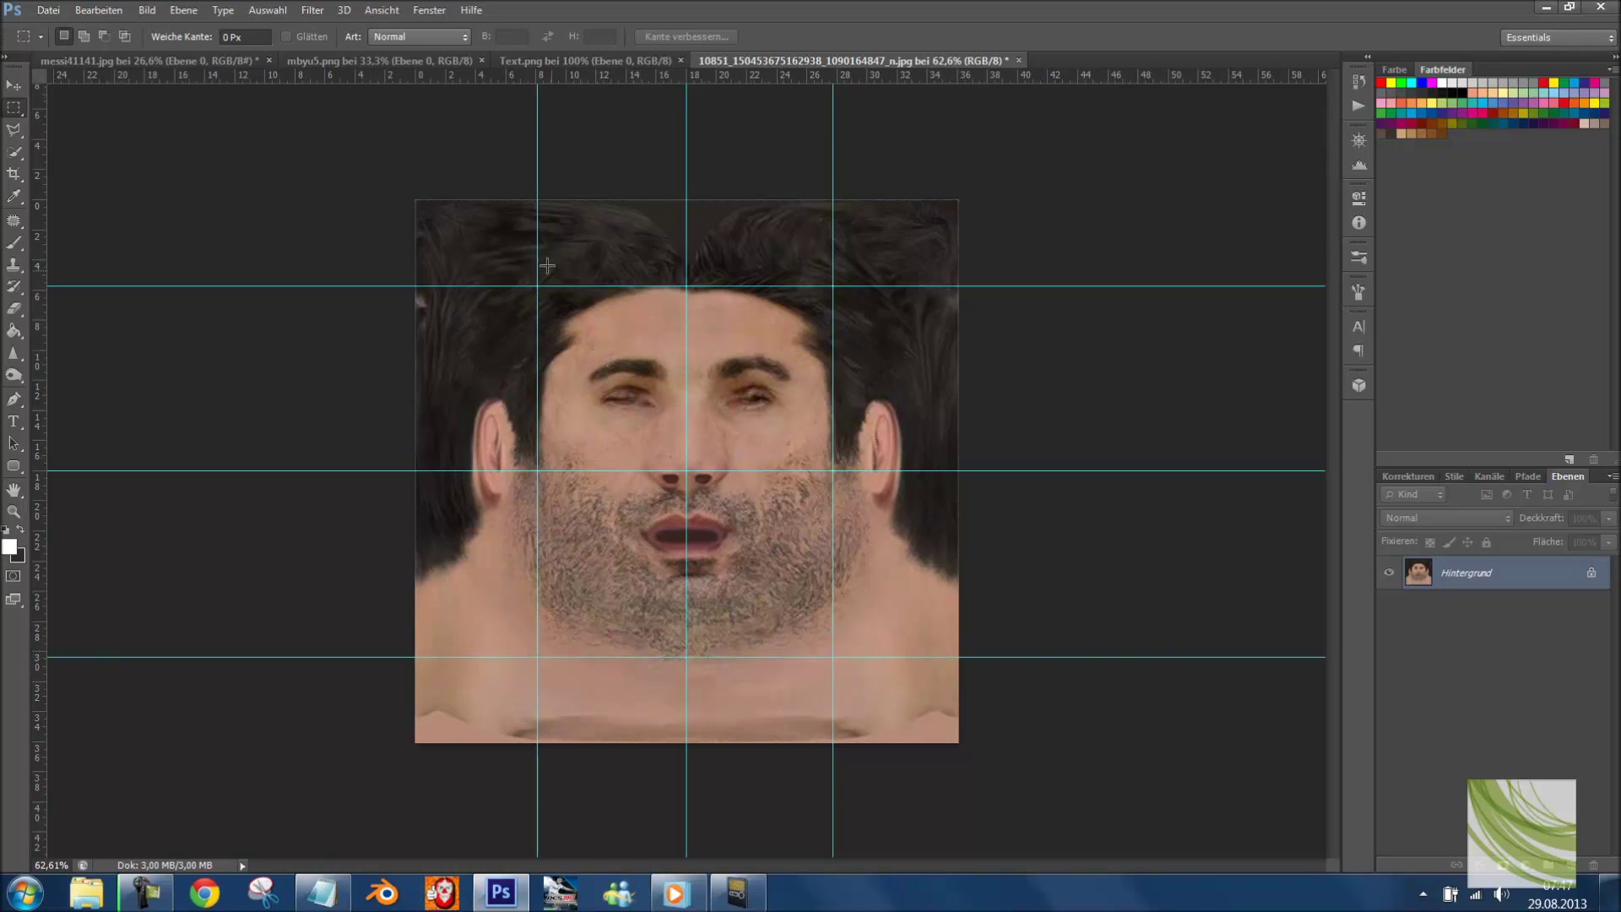
# - Move the two outer vertical guides outward, closer to the ears of the texture
pyautogui.click(14, 85)
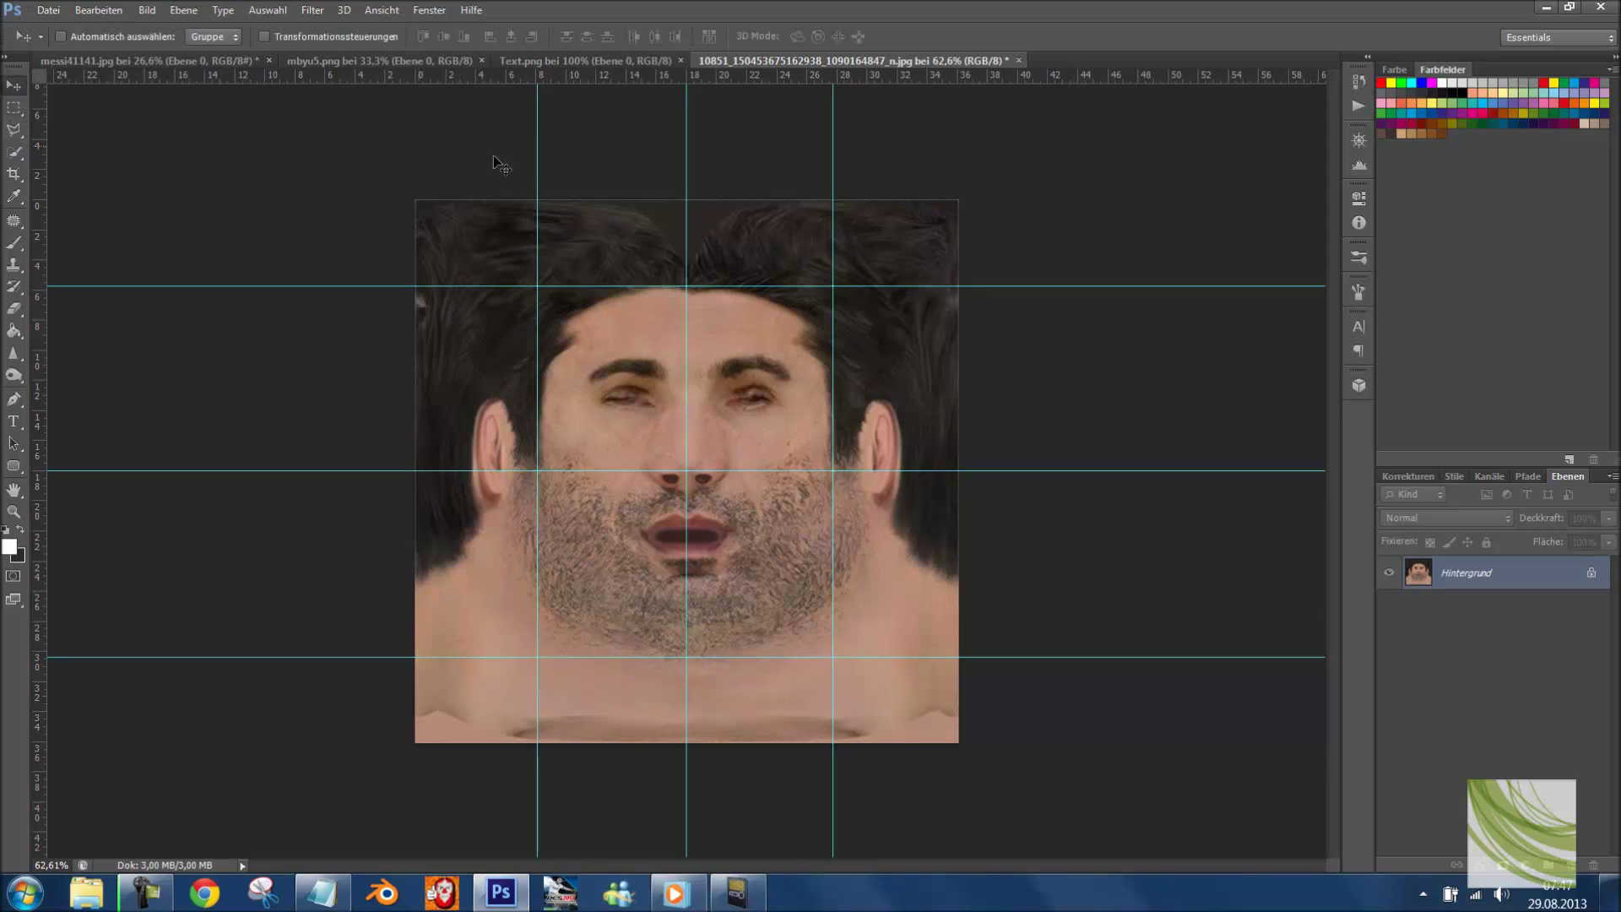
pyautogui.moveTo(537, 164); pyautogui.dragTo(515, 157)
pyautogui.moveTo(834, 224); pyautogui.dragTo(864, 210)
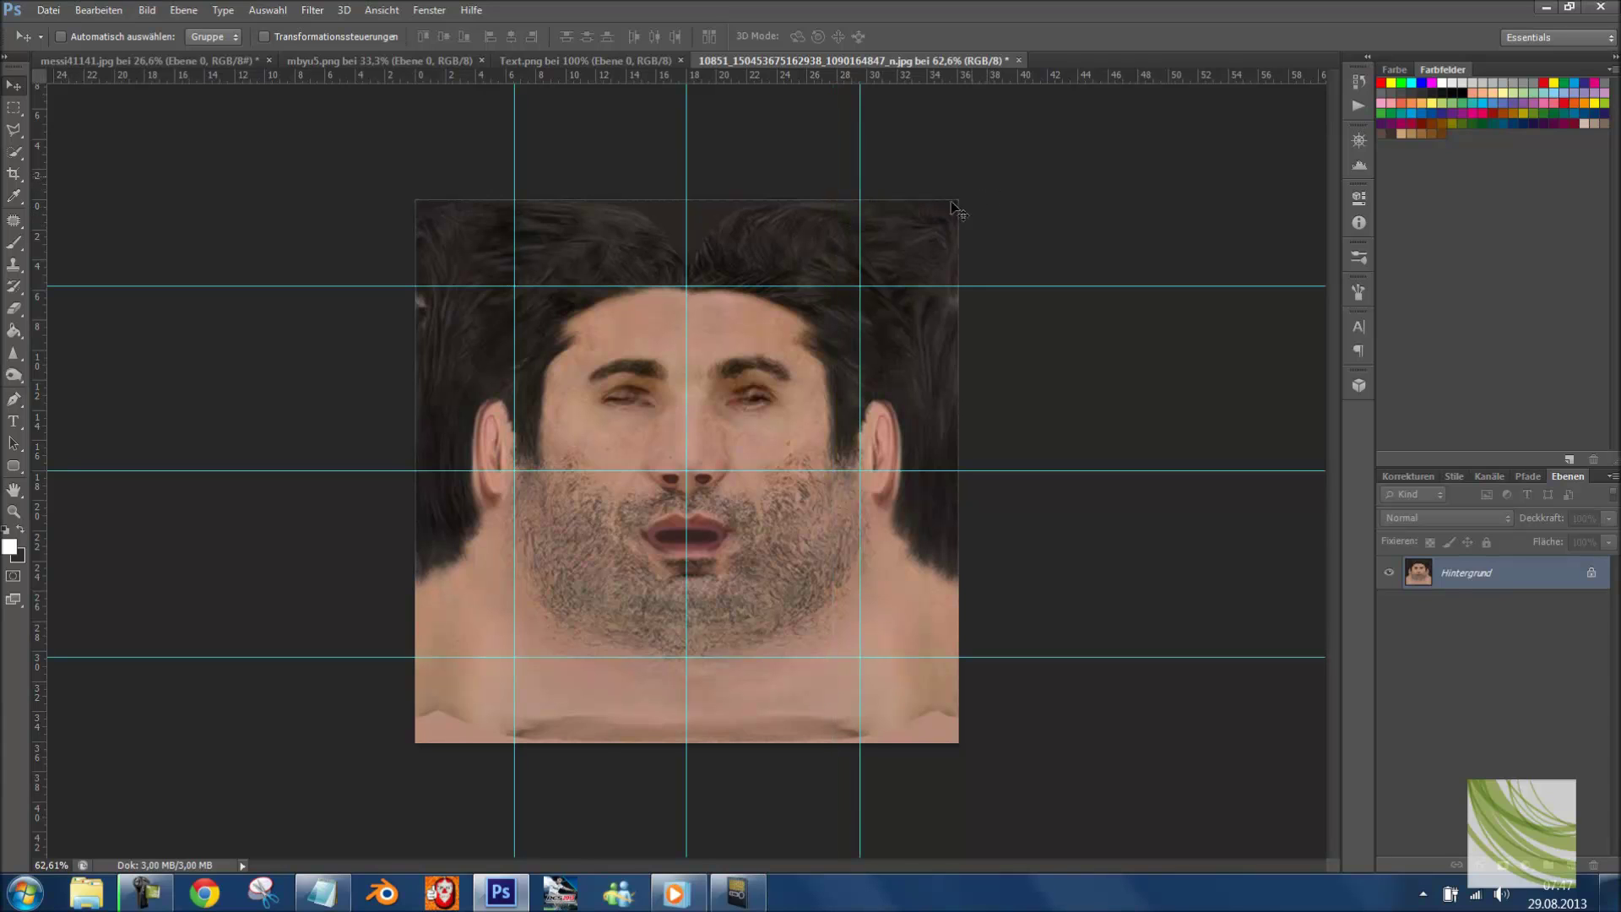
# - Add horizontal guides through the mouth, through the eyes and at the base of the nose
pyautogui.moveTo(601, 78); pyautogui.dragTo(652, 537)
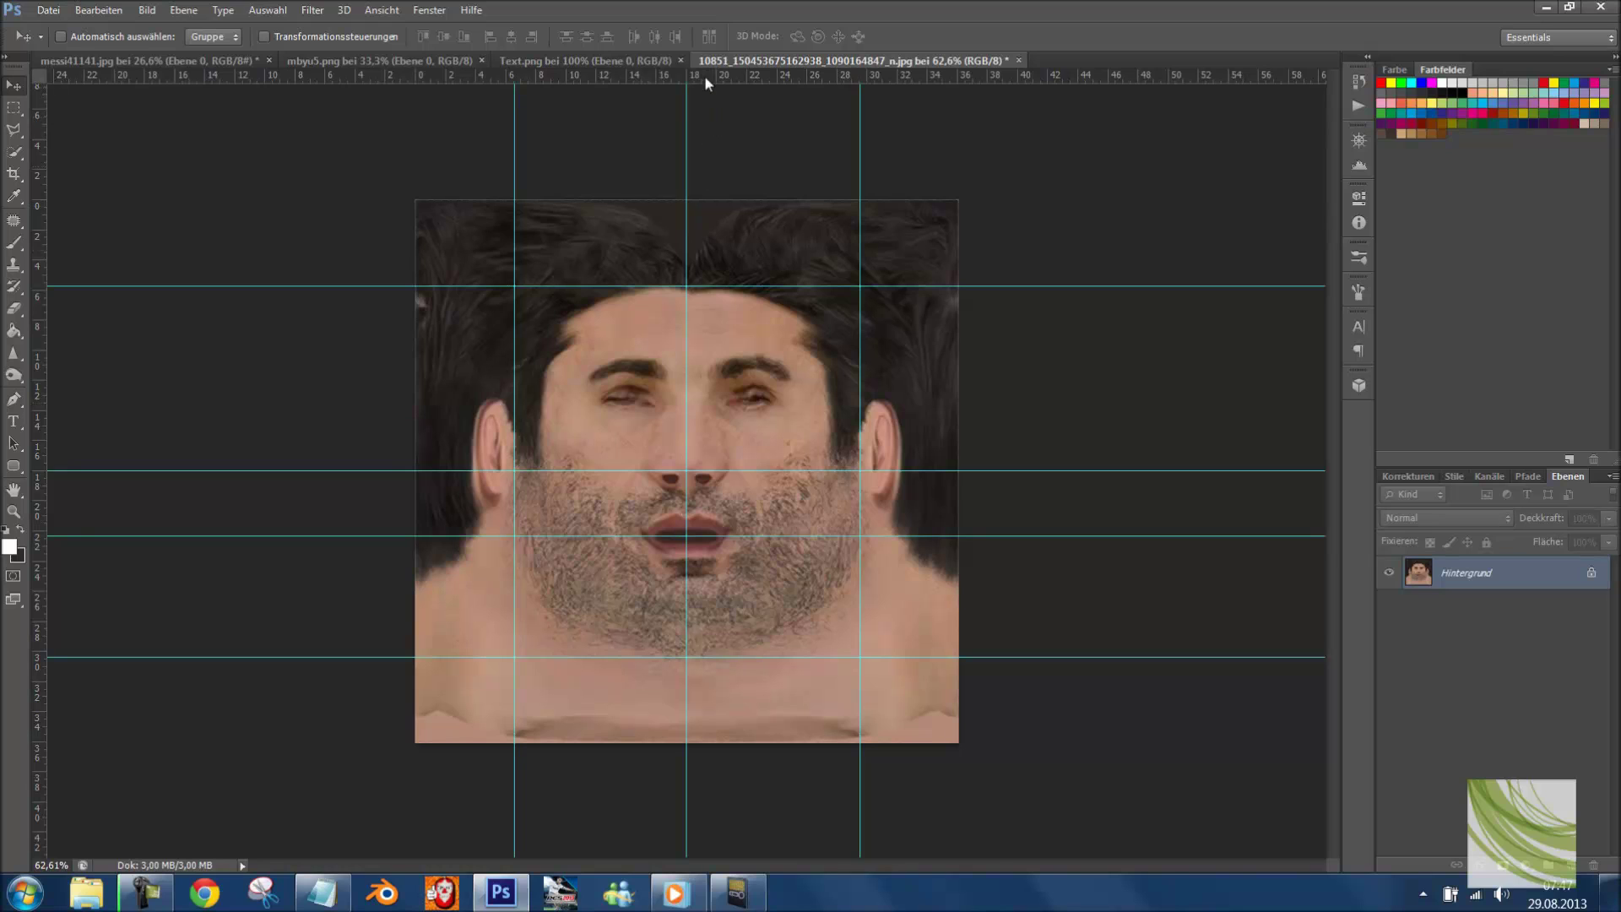
pyautogui.moveTo(704, 76); pyautogui.dragTo(694, 394)
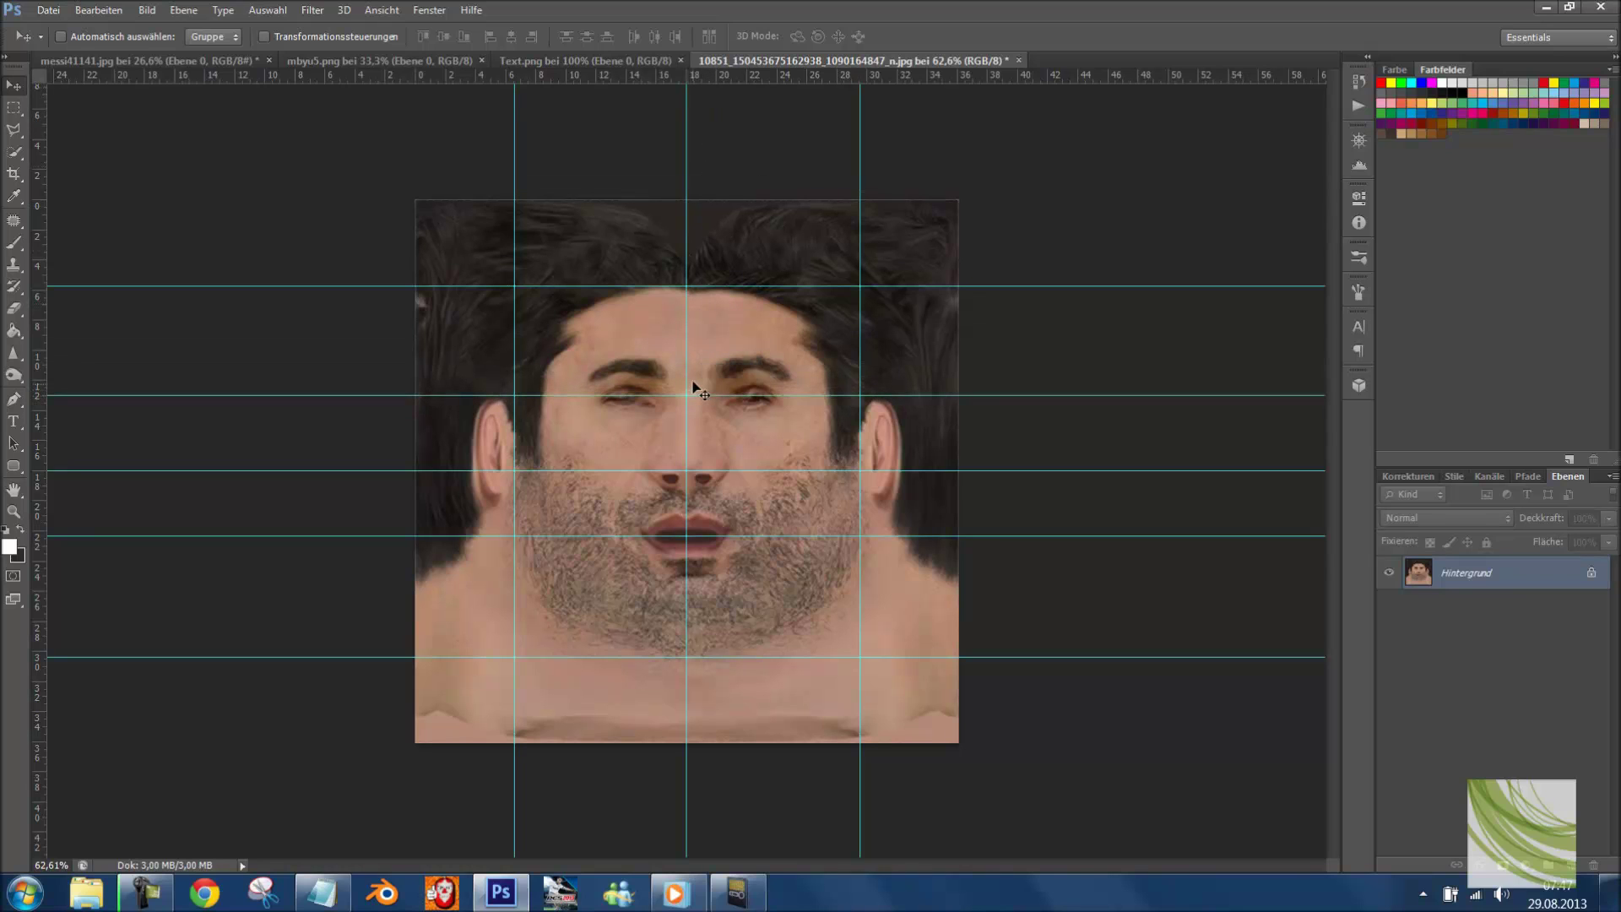
pyautogui.moveTo(710, 77); pyautogui.dragTo(696, 480)
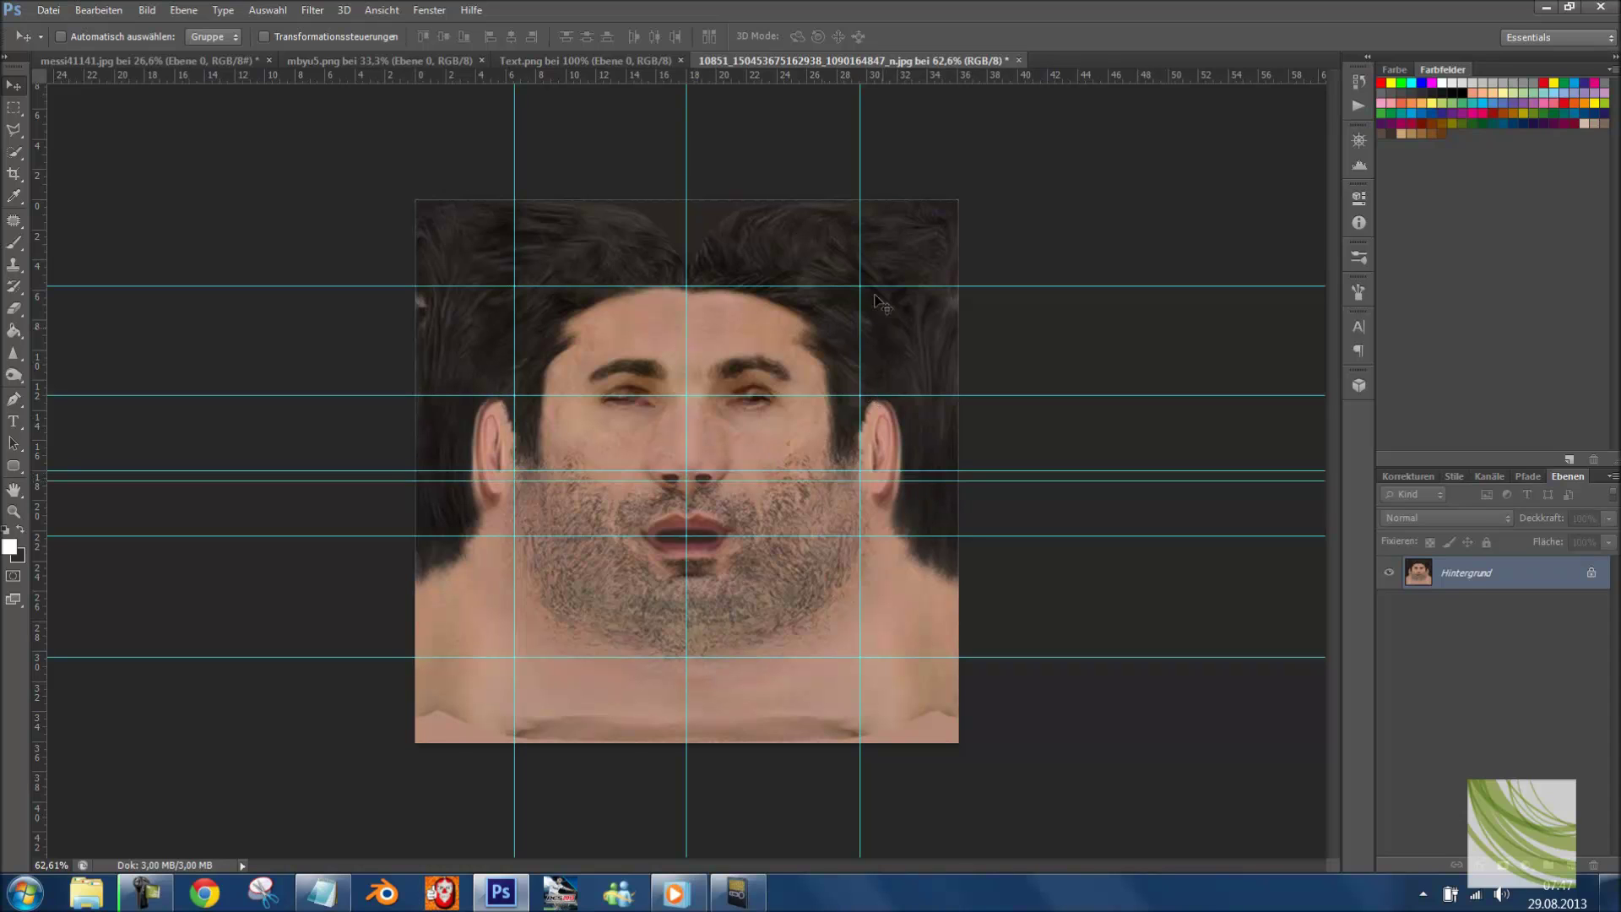
# - Copy a rectangular selection around the head in mbyu5.png and paste it into the face texture as a new layer
pyautogui.click(636, 63)
pyautogui.click(412, 63)
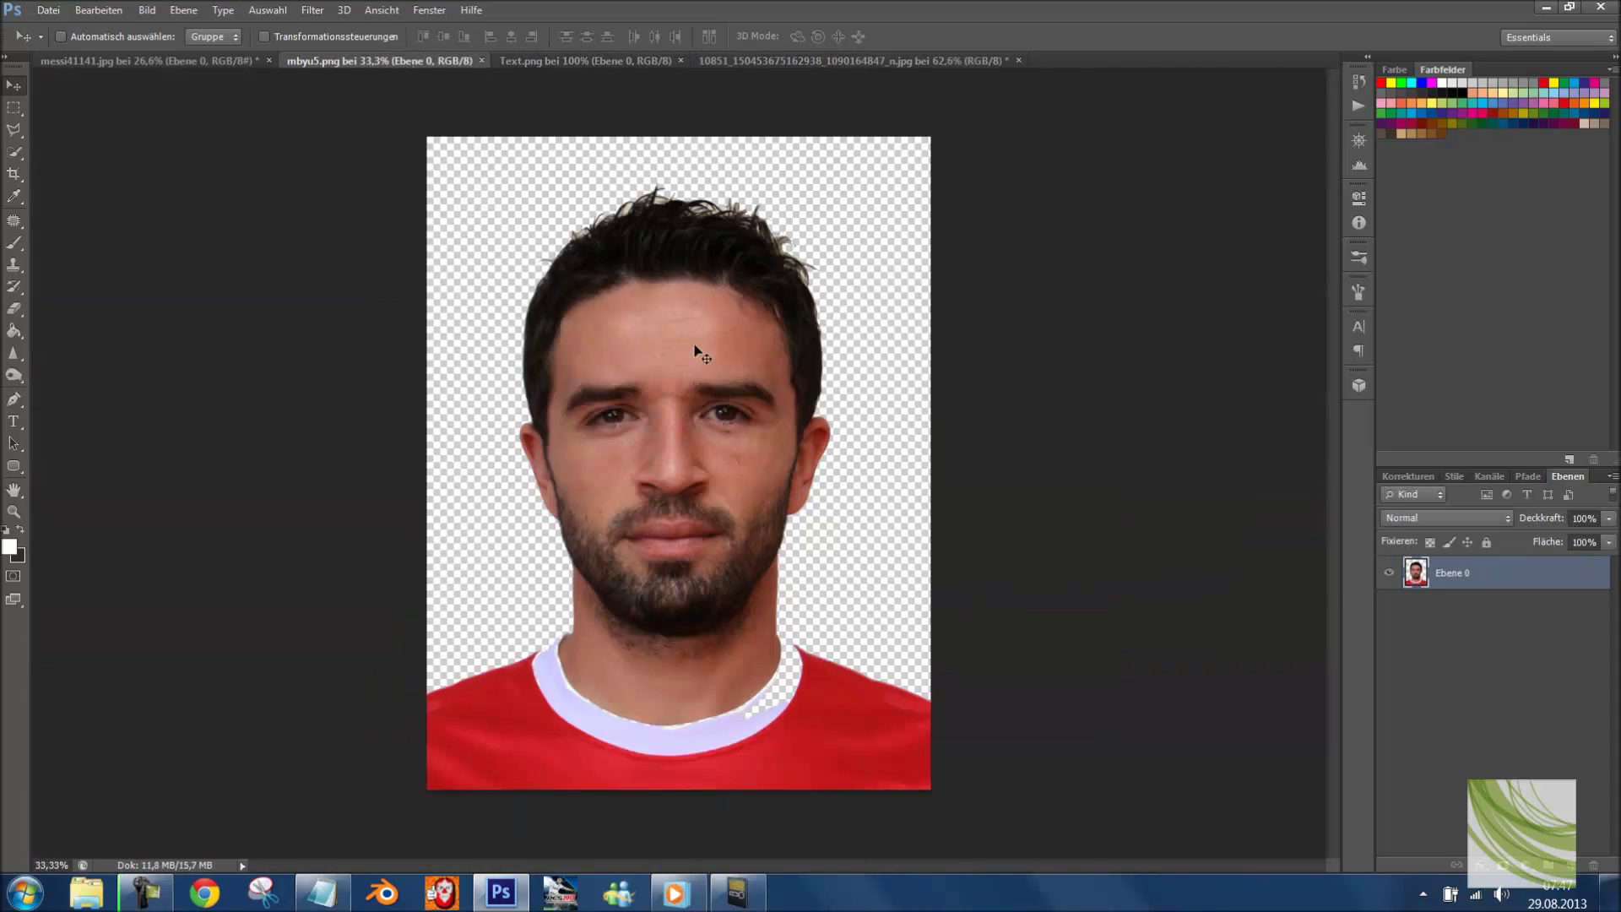
pyautogui.scroll(2, 698, 351)
pyautogui.click(13, 108)
pyautogui.click(108, 103)
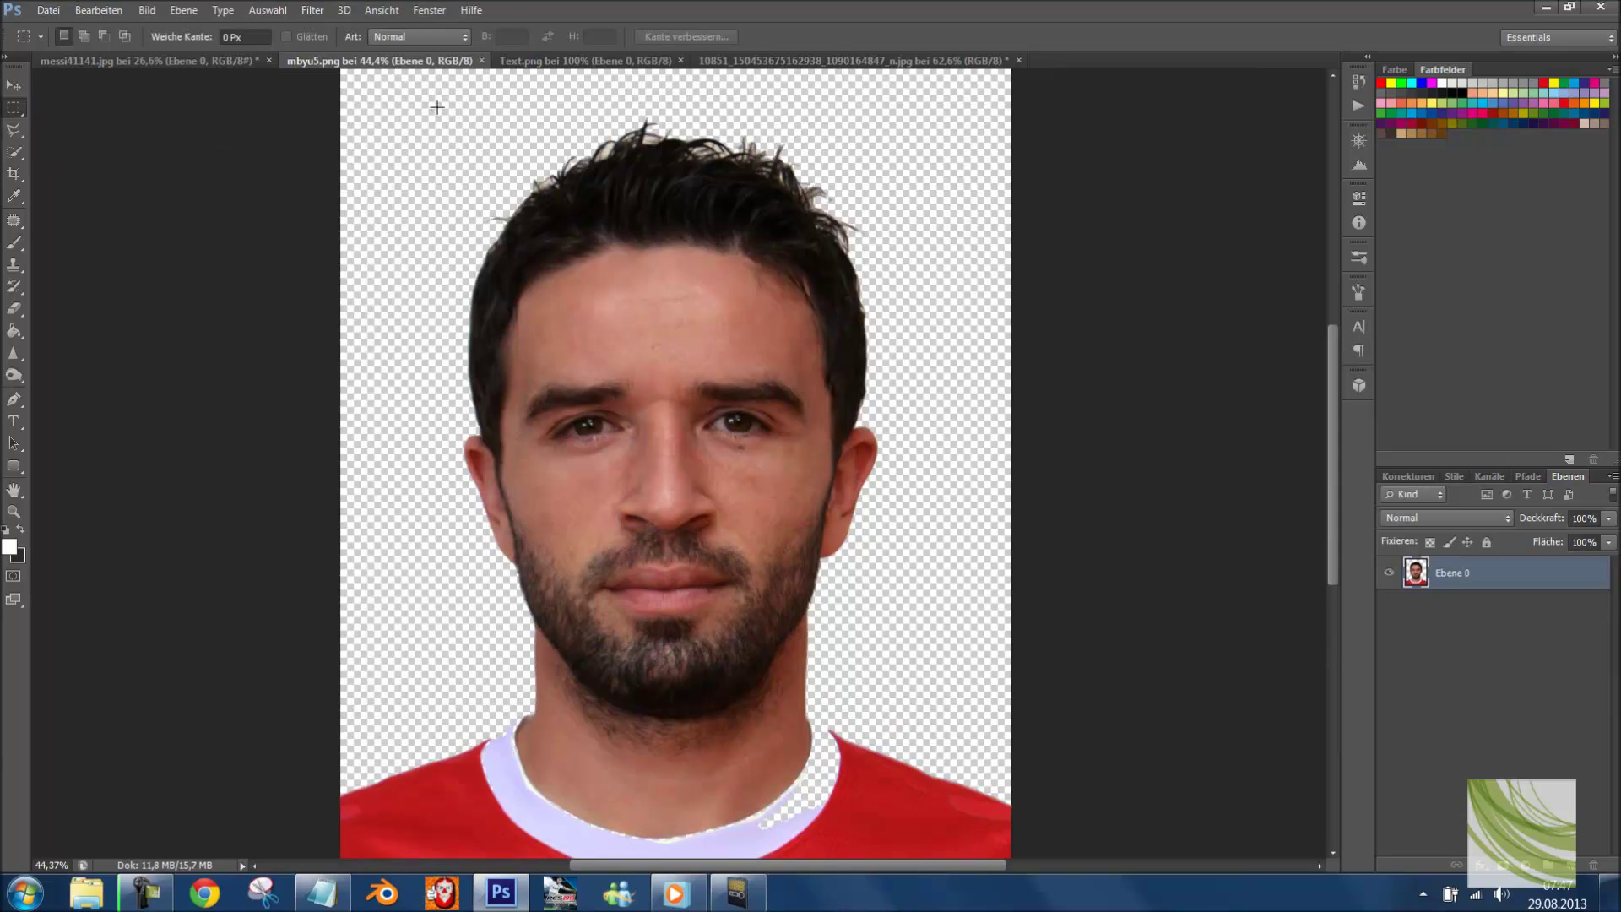
pyautogui.moveTo(429, 99); pyautogui.dragTo(897, 751)
pyautogui.click(731, 62)
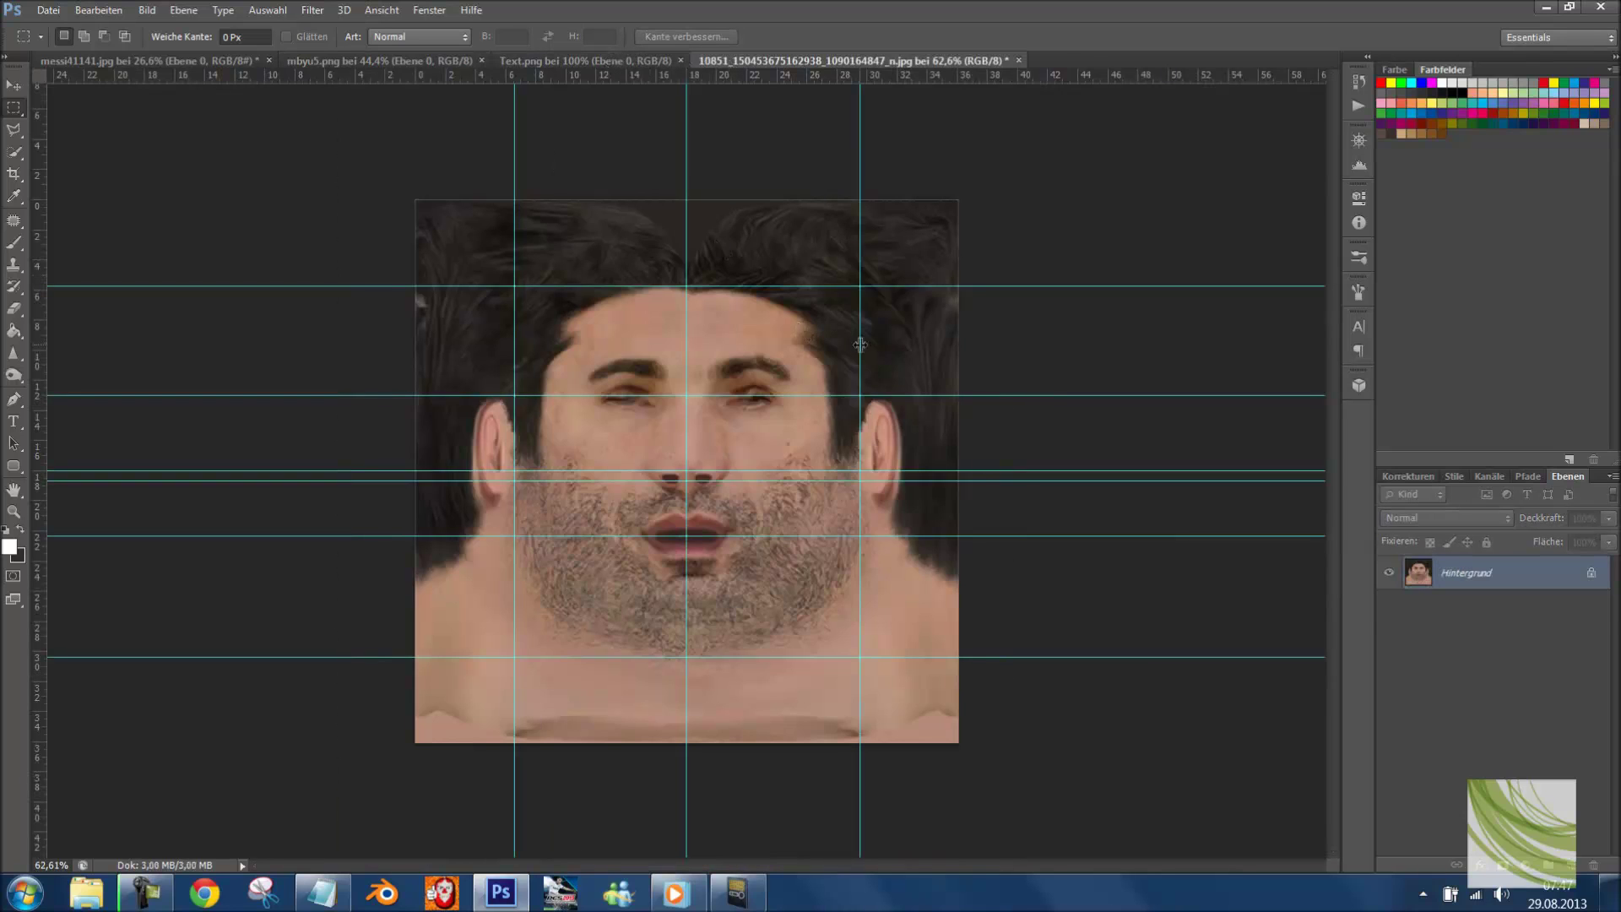
pyautogui.hotkey('ctrl', 'v')
# - Scale the pasted head to about 54%, rotate it about 1.3° and position it over the texture's face
pyautogui.hotkey('ctrl', 't')
pyautogui.moveTo(1000, 203); pyautogui.dragTo(729, 553)
pyautogui.moveTo(722, 582); pyautogui.dragTo(794, 243)
pyautogui.moveTo(857, 150); pyautogui.dragTo(854, 198)
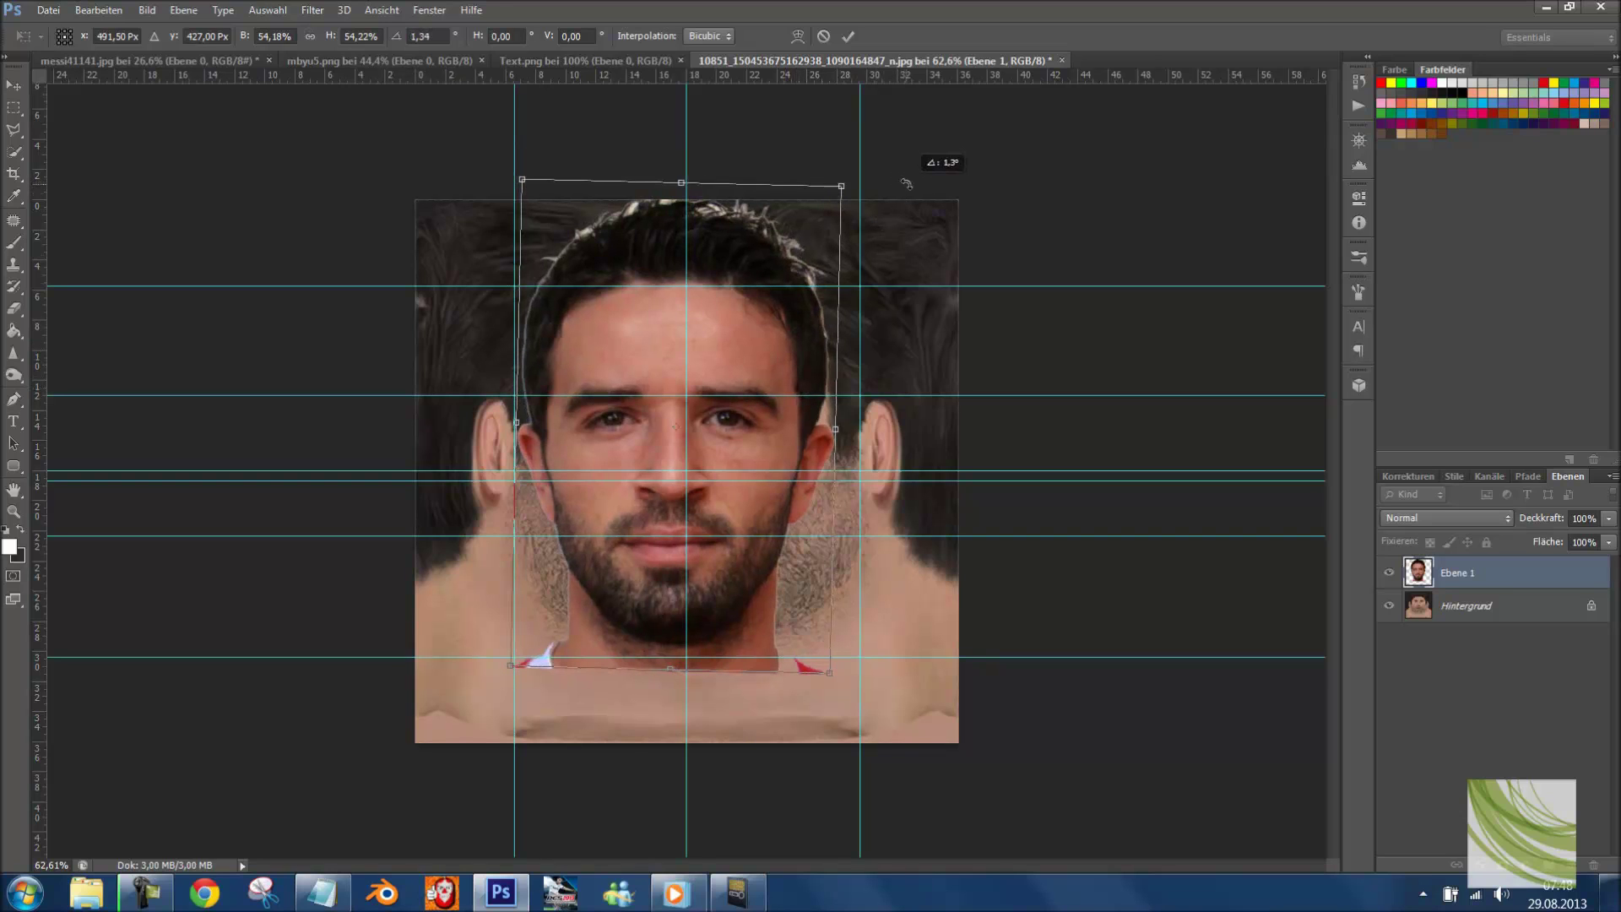
pyautogui.press('Return')
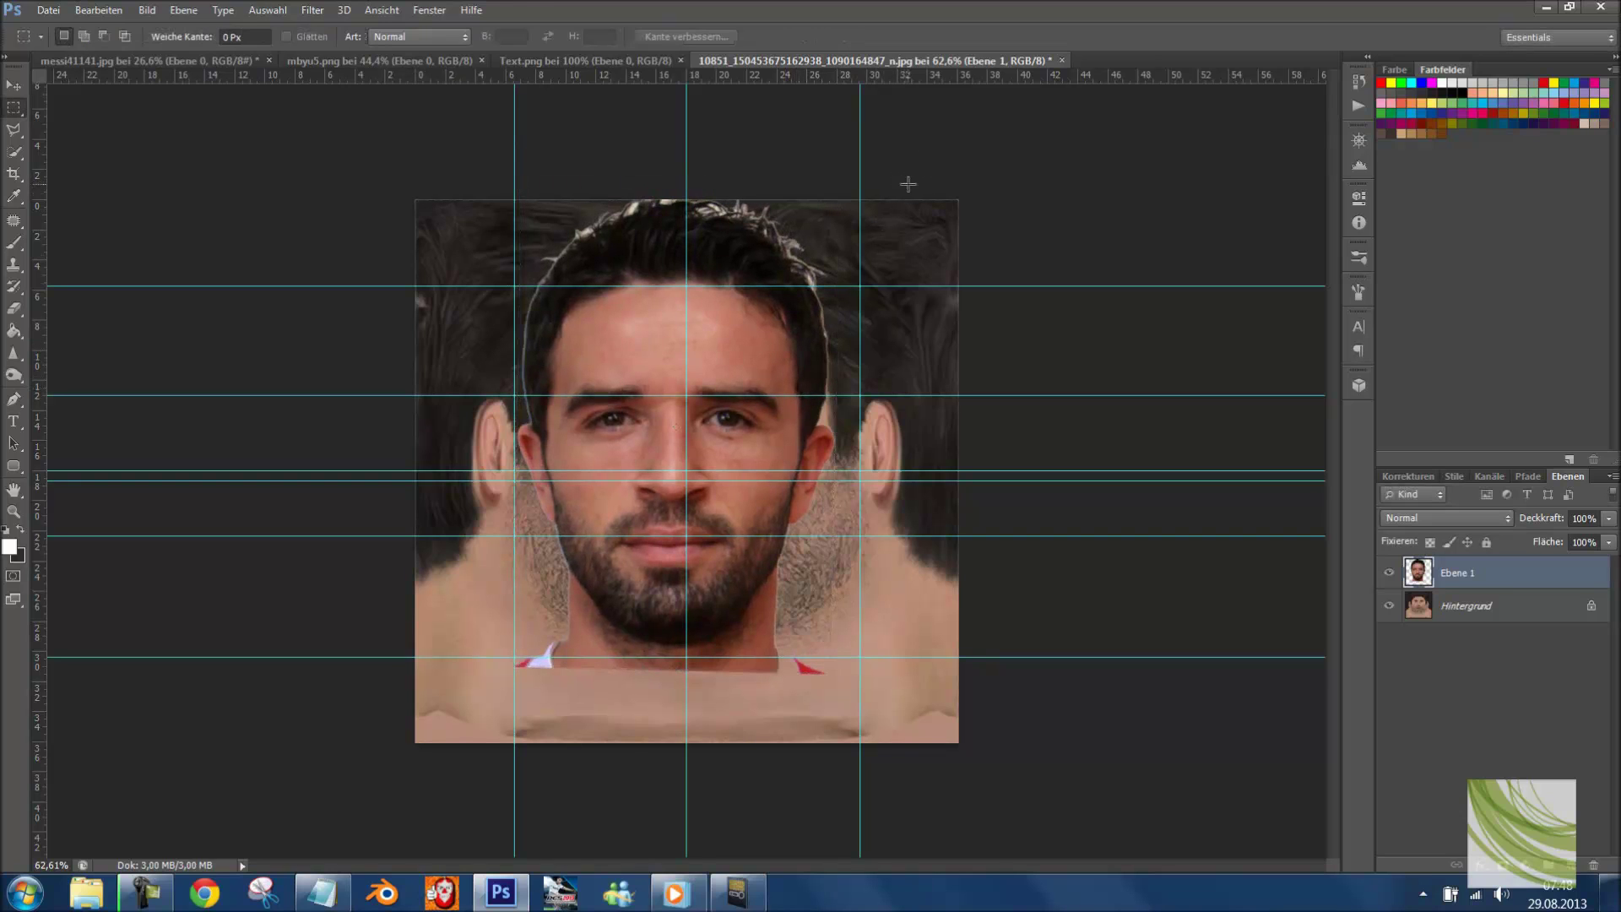
# - Lower the opacity of the pasted head layer to 55% to compare it with the texture underneath
pyautogui.click(1608, 519)
pyautogui.click(1571, 540)
pyautogui.scroll(4, 844, 422)
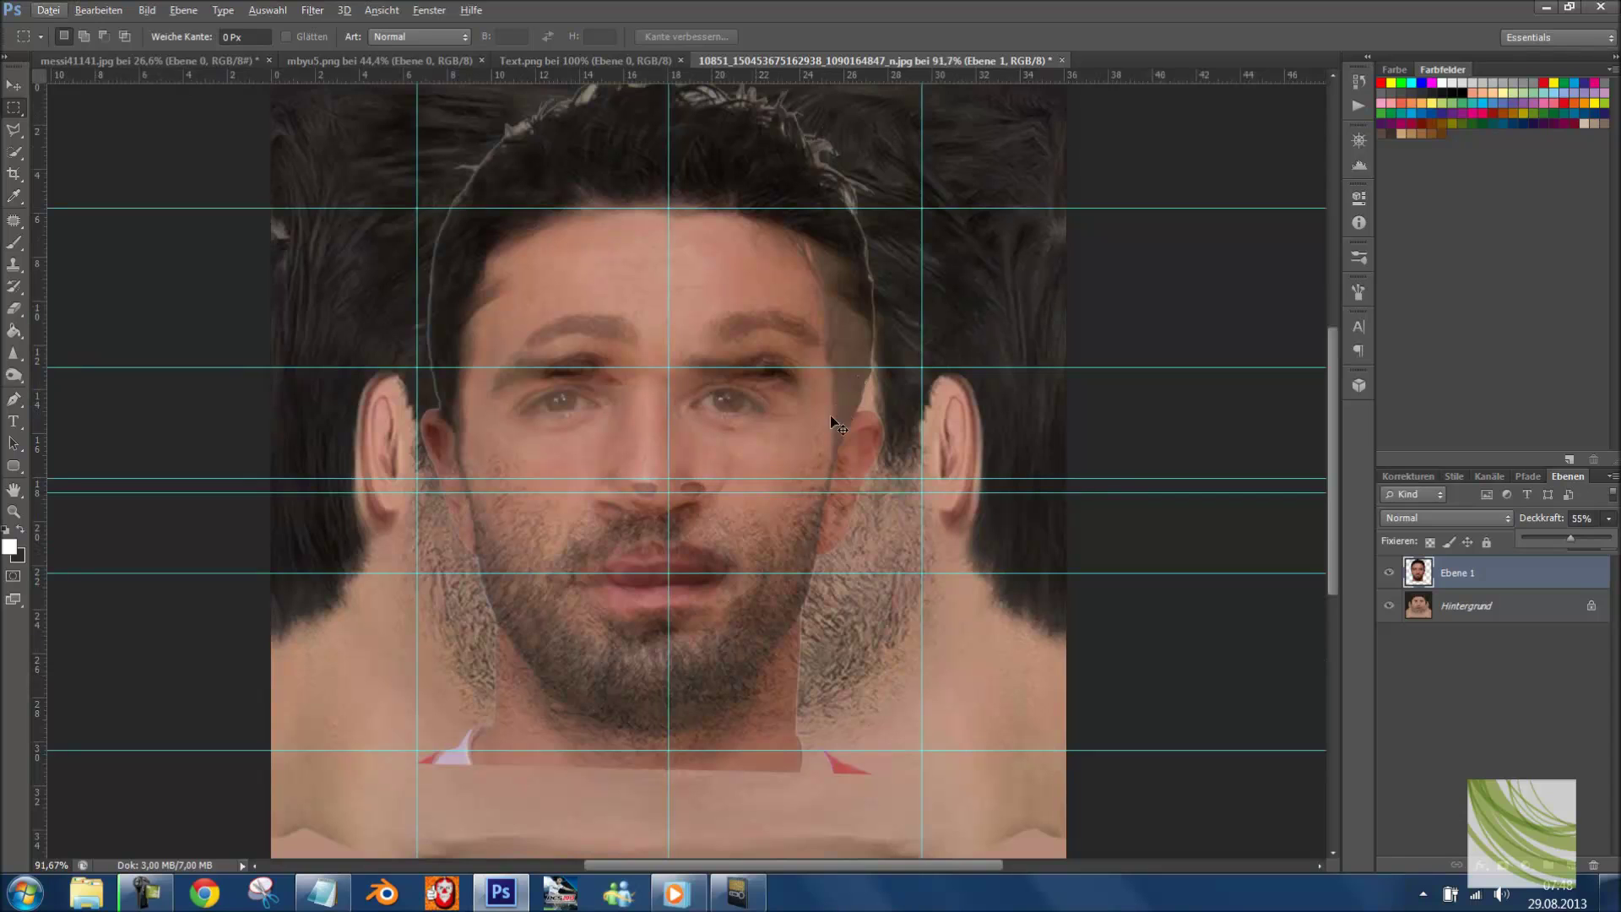
pyautogui.hotkey('ctrl', 't')
pyautogui.scroll(-2, 702, 434)
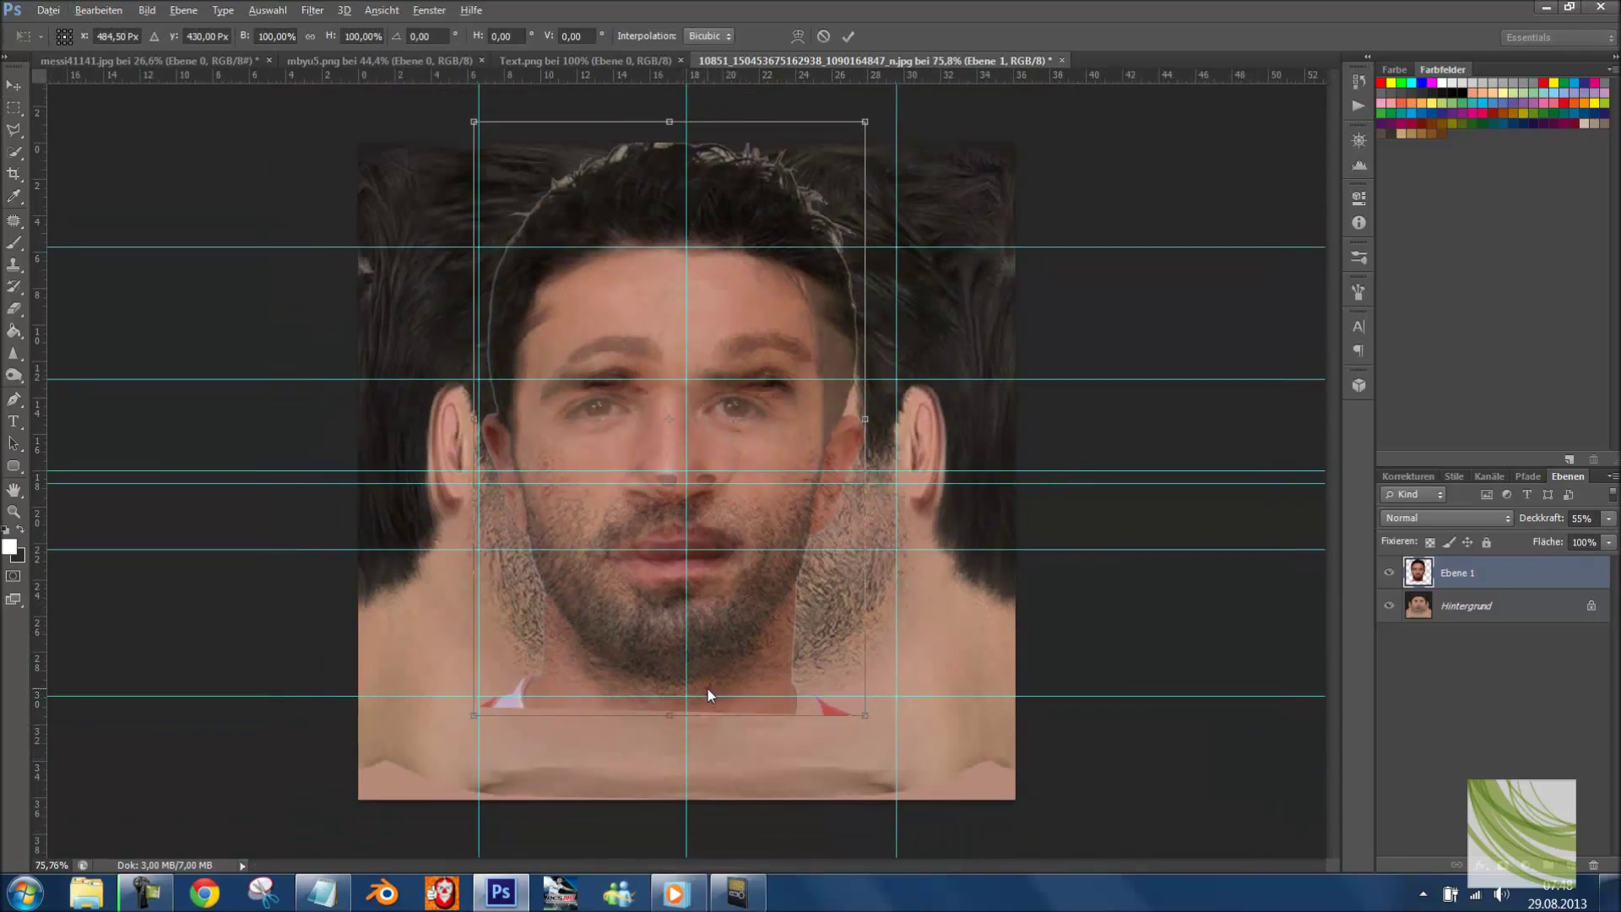
pyautogui.hotkey('alt', 'space')
pyautogui.press('Escape')
pyautogui.press('Escape')
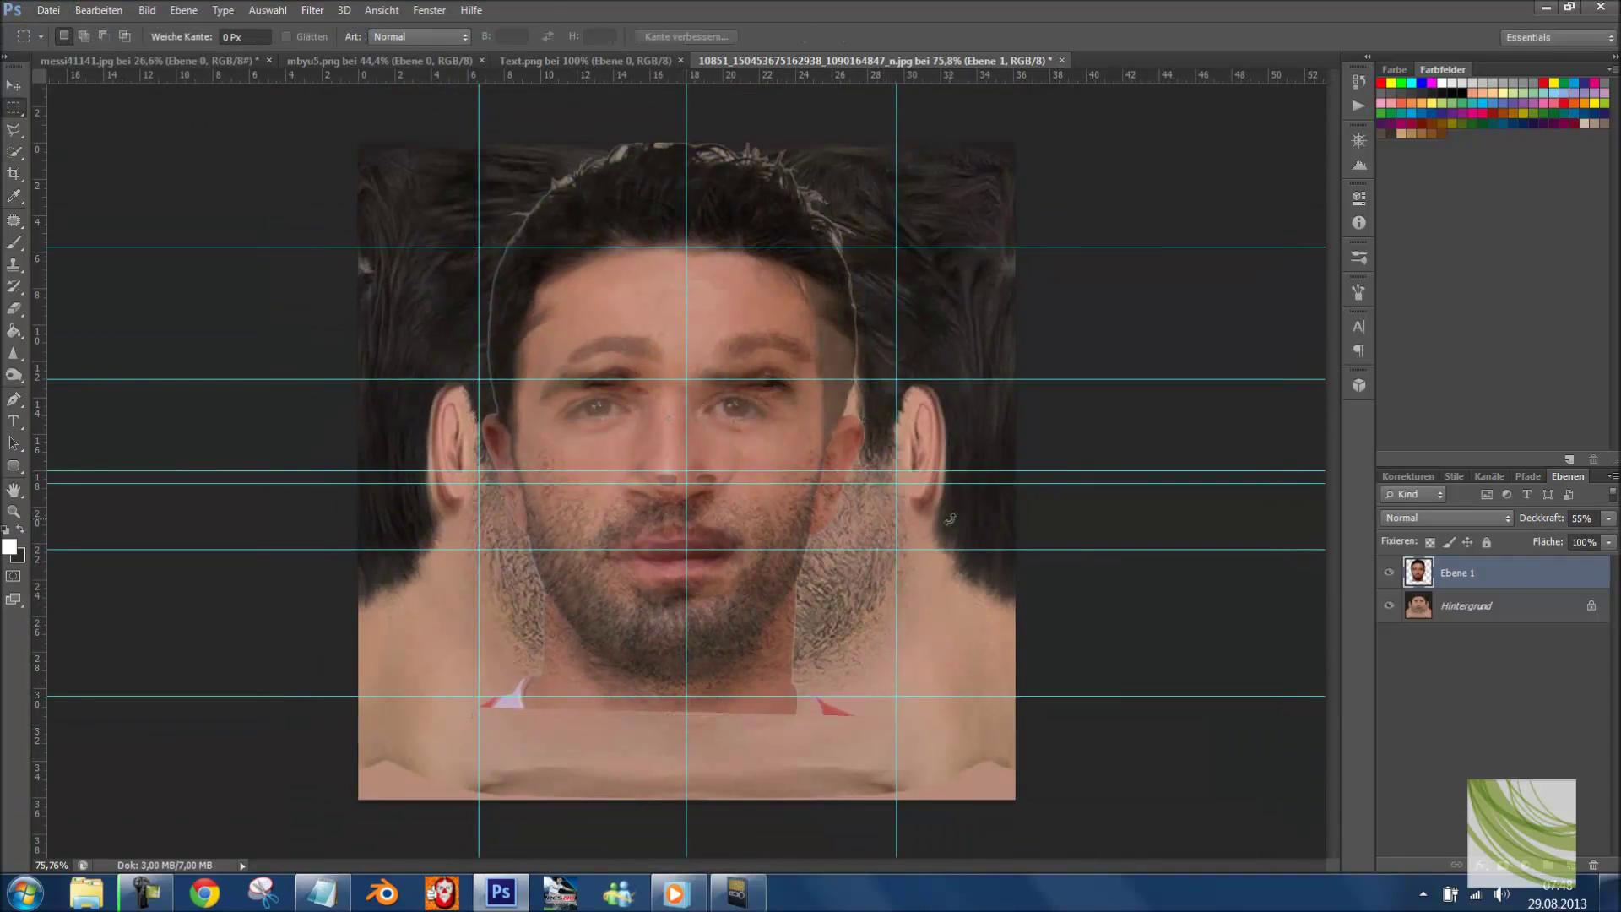
# - Set the opacity of the pasted head layer back to 100%
pyautogui.click(1609, 518)
pyautogui.moveTo(1576, 538); pyautogui.dragTo(1616, 539)
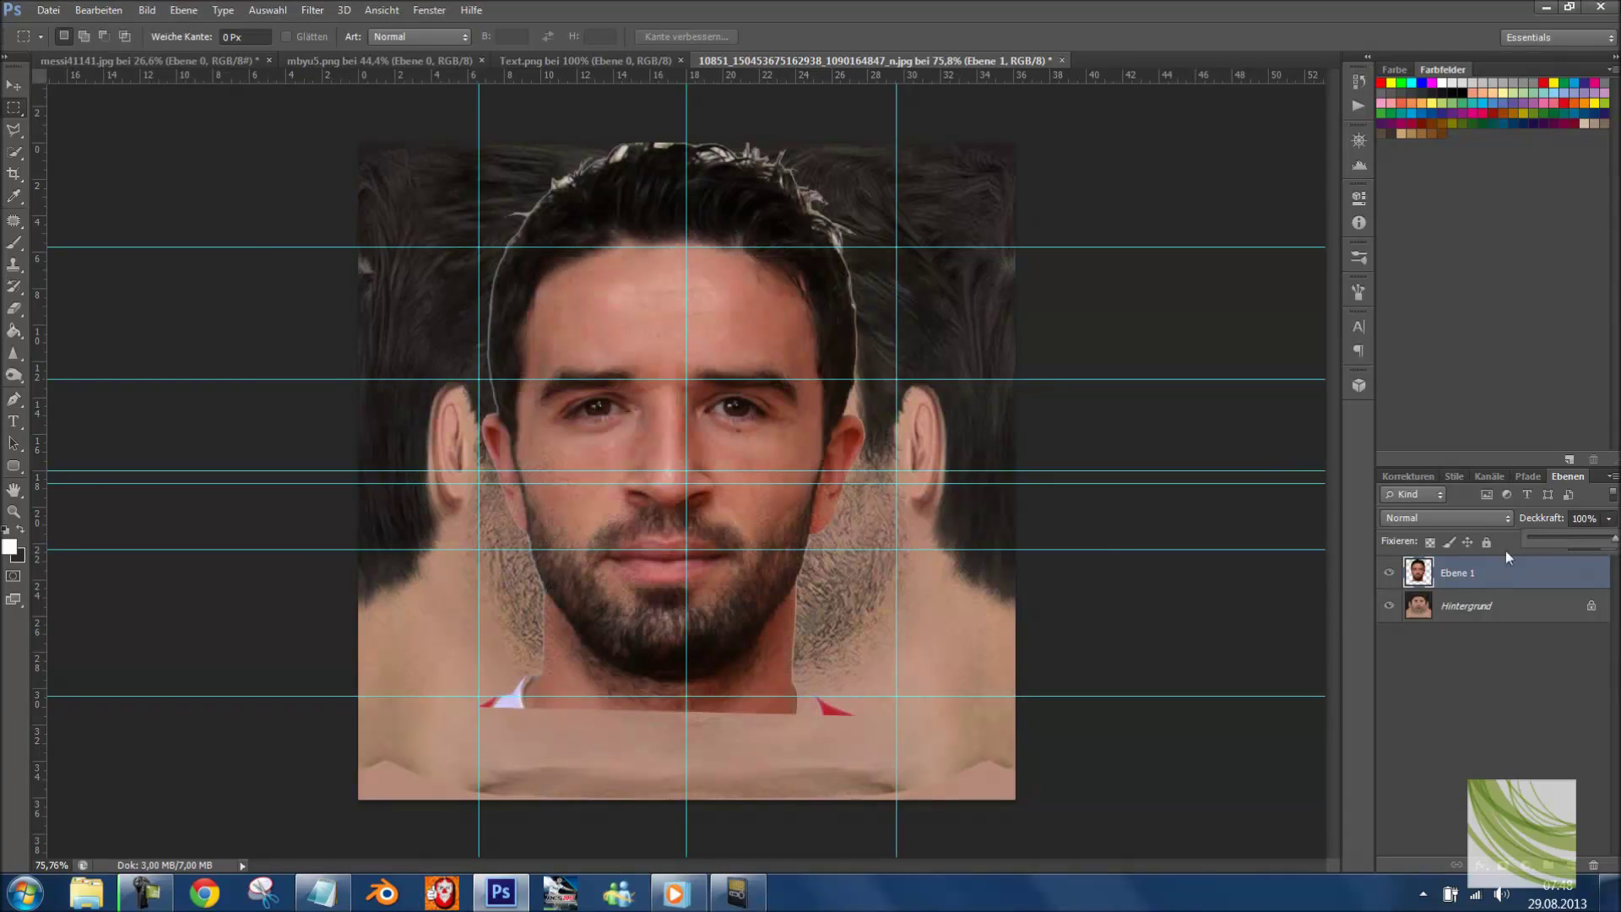
pyautogui.click(1113, 554)
# - Switch to the text editor and add the note "CTRL+J = Duplicate layer"
pyautogui.click(323, 892)
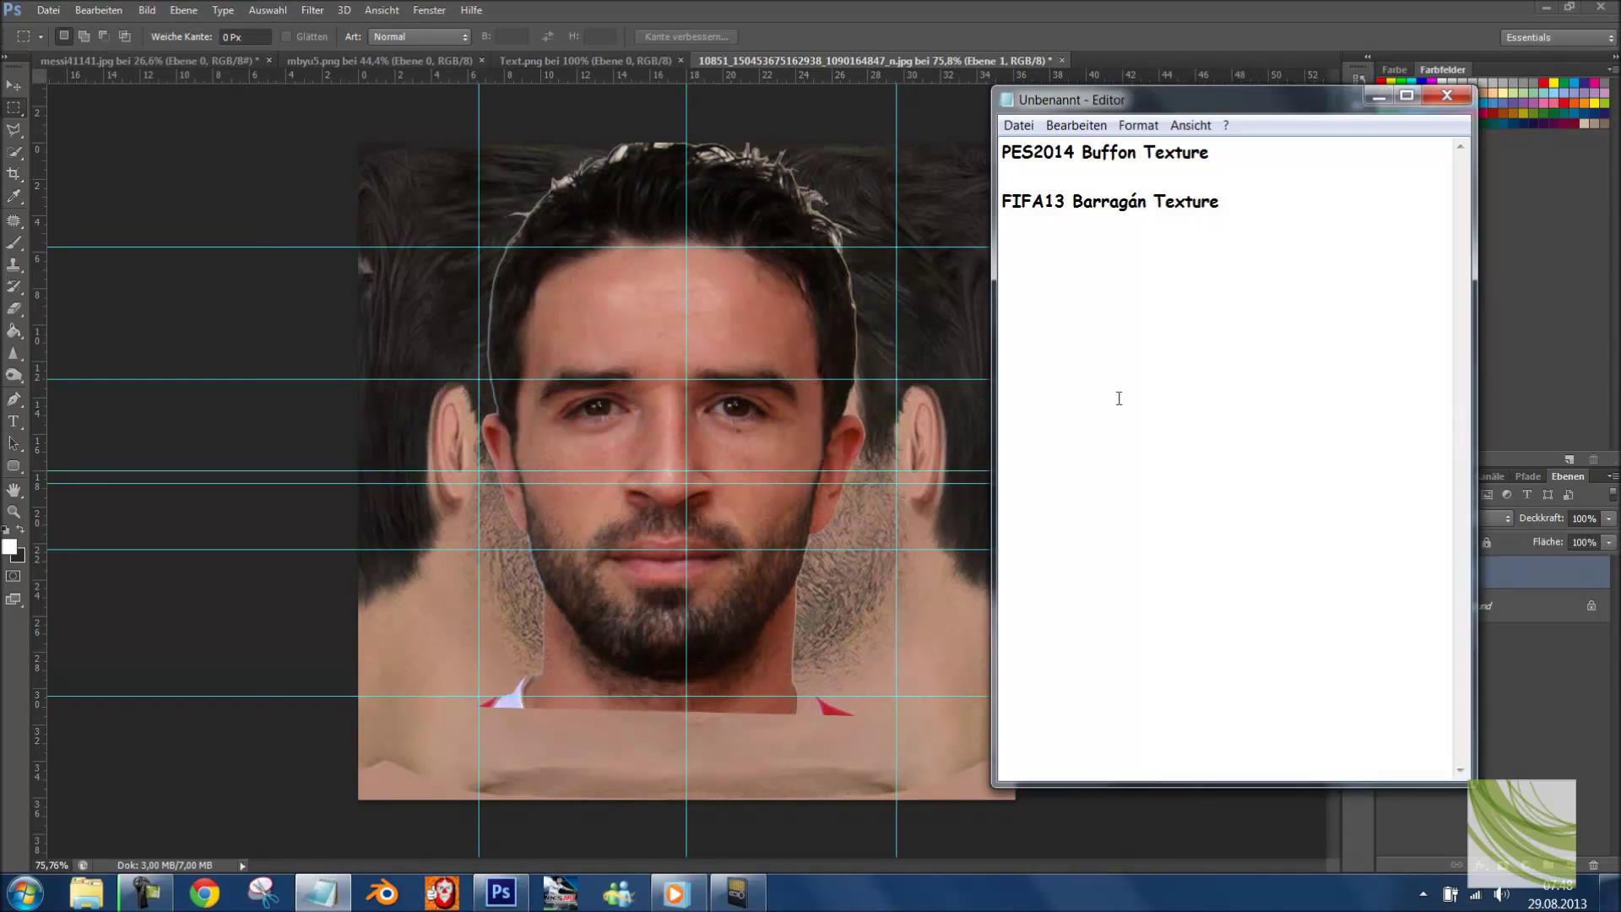
pyautogui.write('CTRL+J = Duplicat')
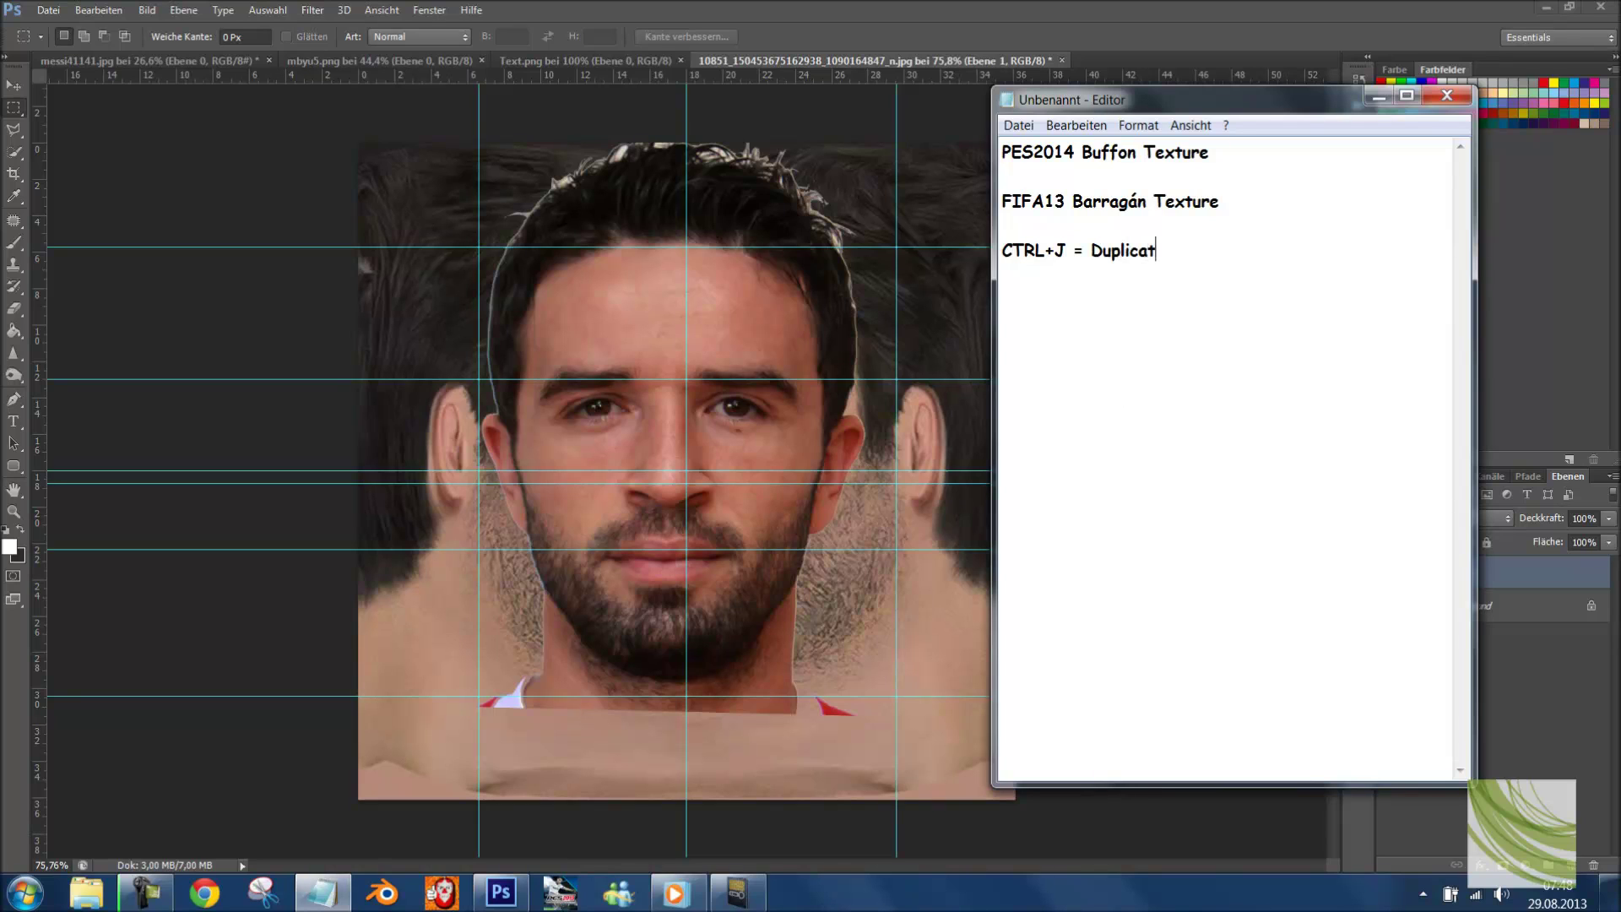
pyautogui.write('e layer')
# - Duplicate the Ebene 1 layer three times and hide the three copies
pyautogui.click(1496, 576)
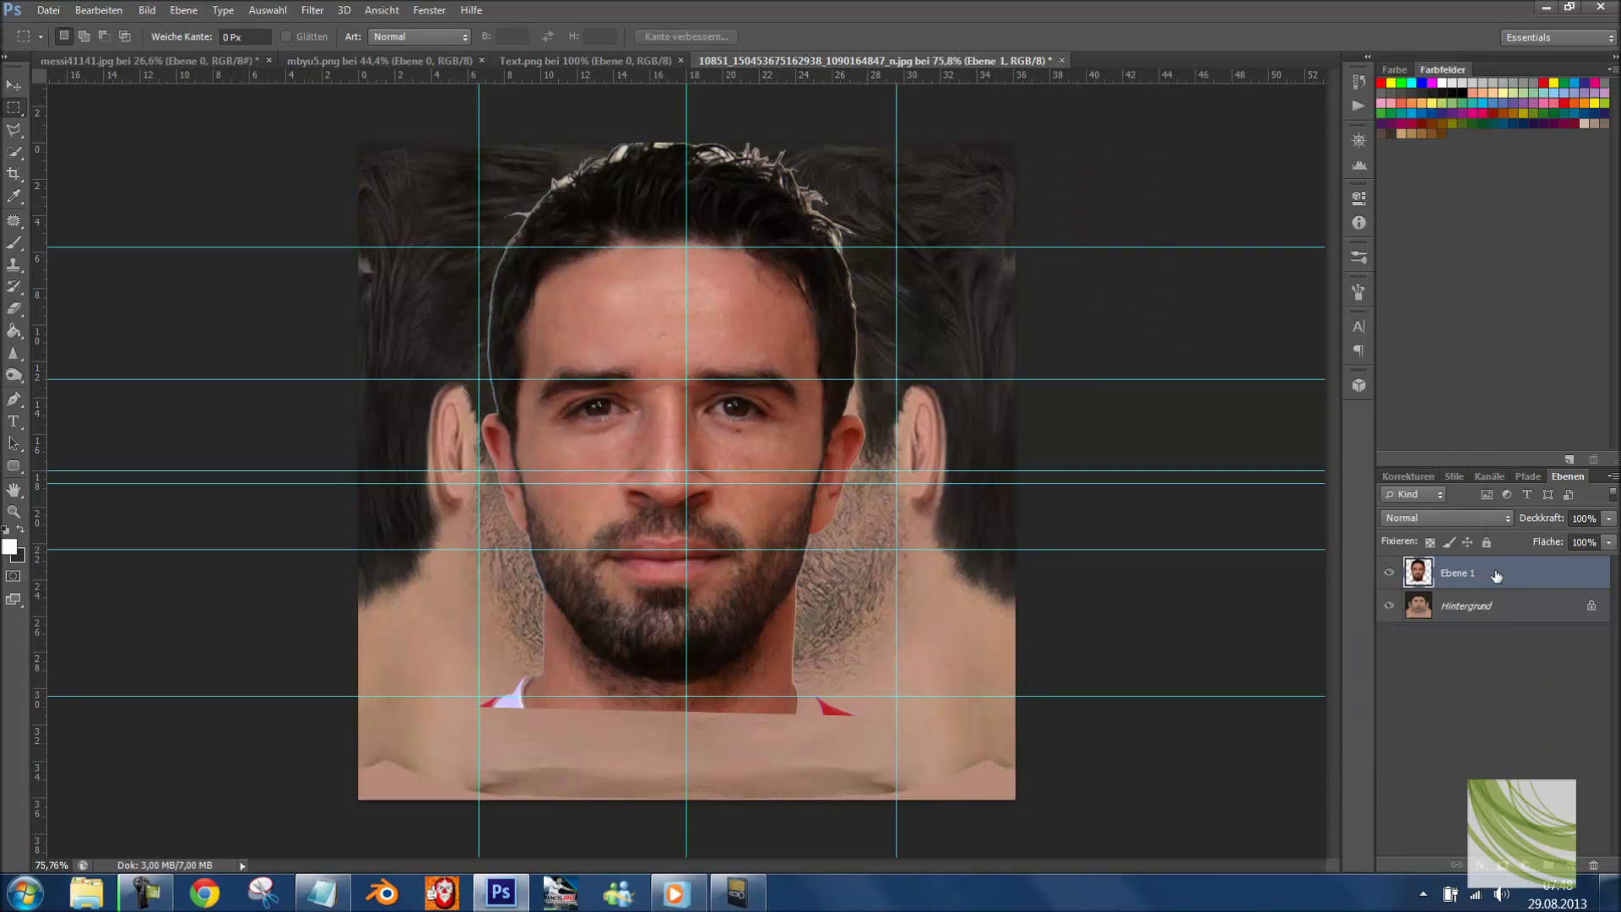
pyautogui.hotkey('ctrl', 'j')
pyautogui.hotkey('ctrl', 'j')
pyautogui.hotkey('ctrl', 'j')
pyautogui.click(1388, 574)
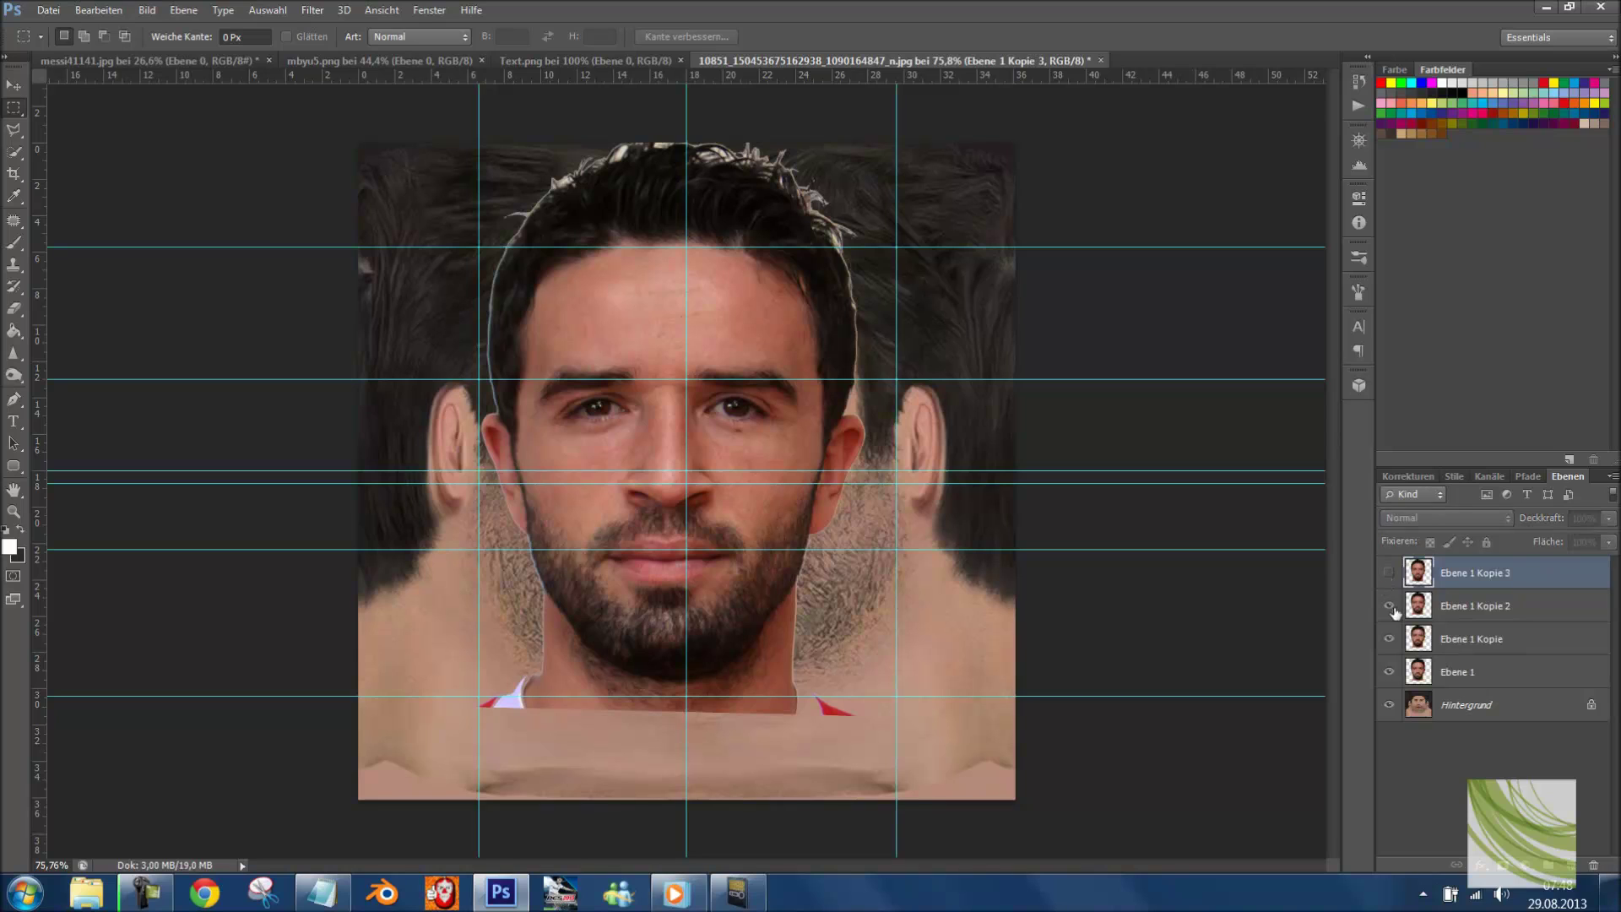
# - Begin a free transform of the Ebene 1 layer and lower its opacity to 57%
pyautogui.click(1467, 675)
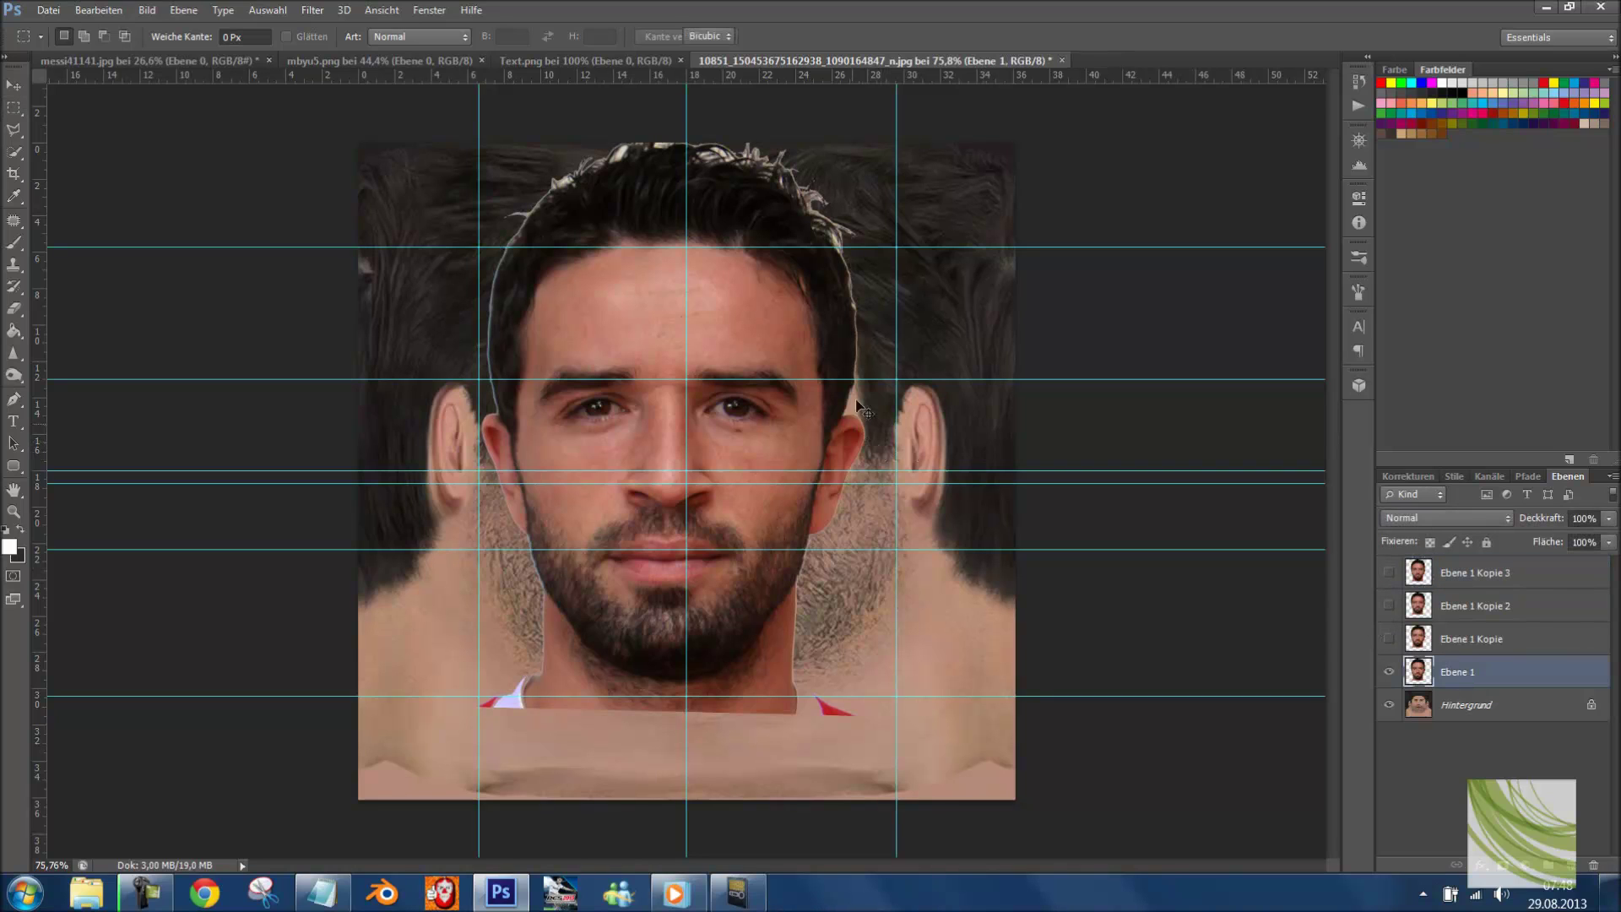
pyautogui.hotkey('ctrl', 't')
pyautogui.click(1608, 518)
pyautogui.click(1574, 537)
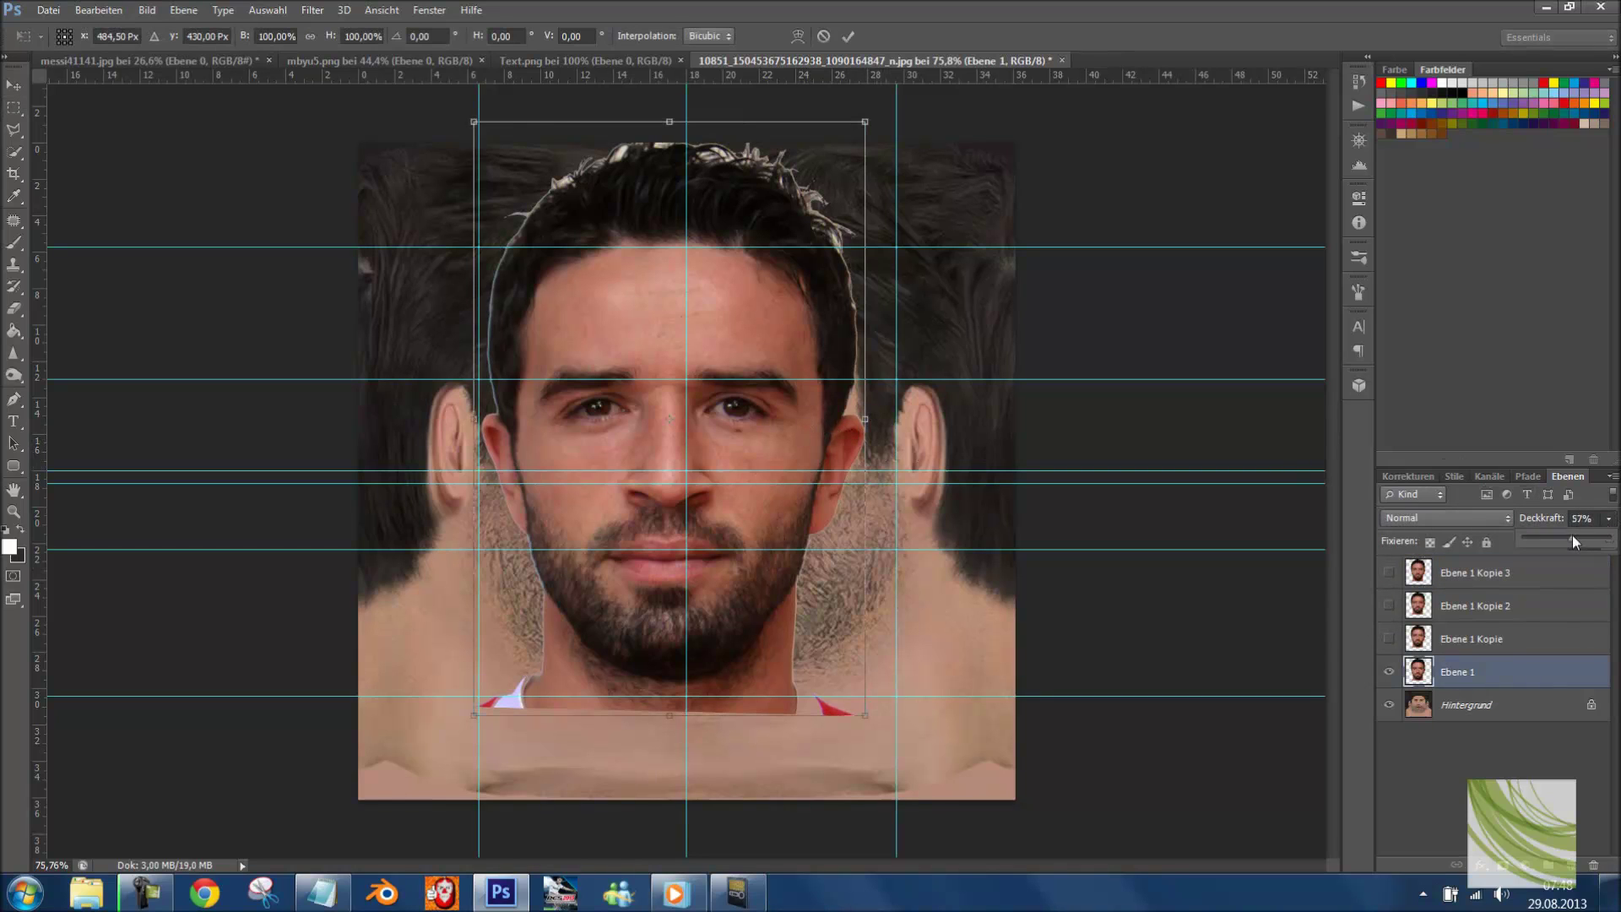
# - Centre the head on the middle vertical guide and scale its height down to 84.67%
pyautogui.moveTo(782, 451); pyautogui.dragTo(802, 422)
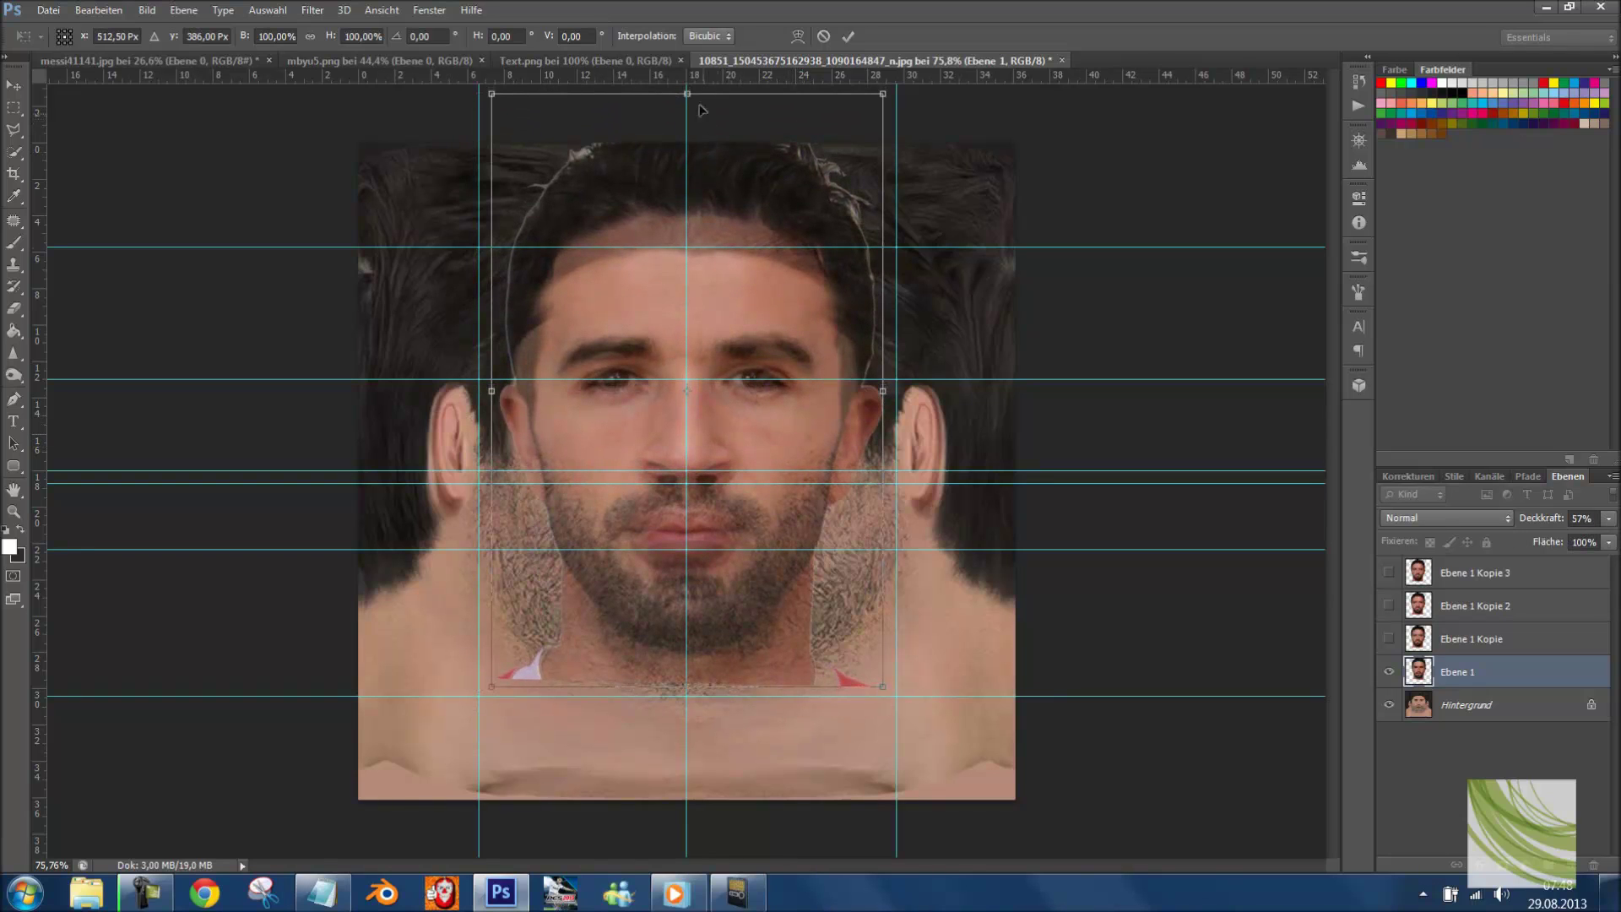
pyautogui.moveTo(687, 94); pyautogui.dragTo(688, 142)
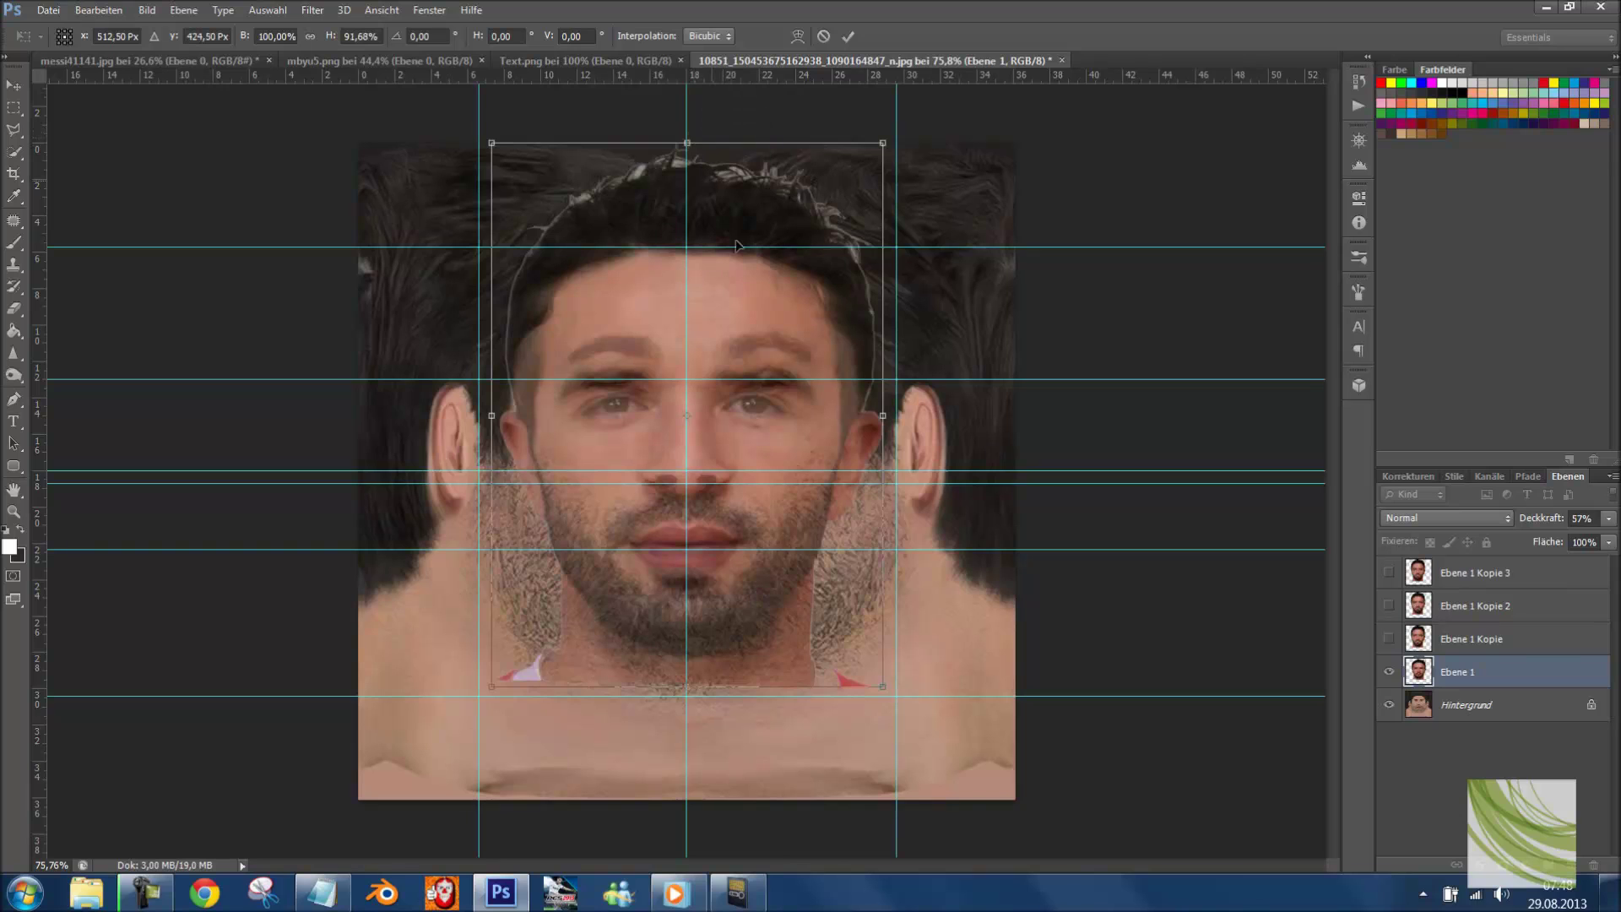
pyautogui.moveTo(682, 689); pyautogui.dragTo(681, 644)
# - Warp the forehead area of Ebene 1 upward on both sides so the eyes and brows match the texture underneath
pyautogui.rightClick(732, 370)
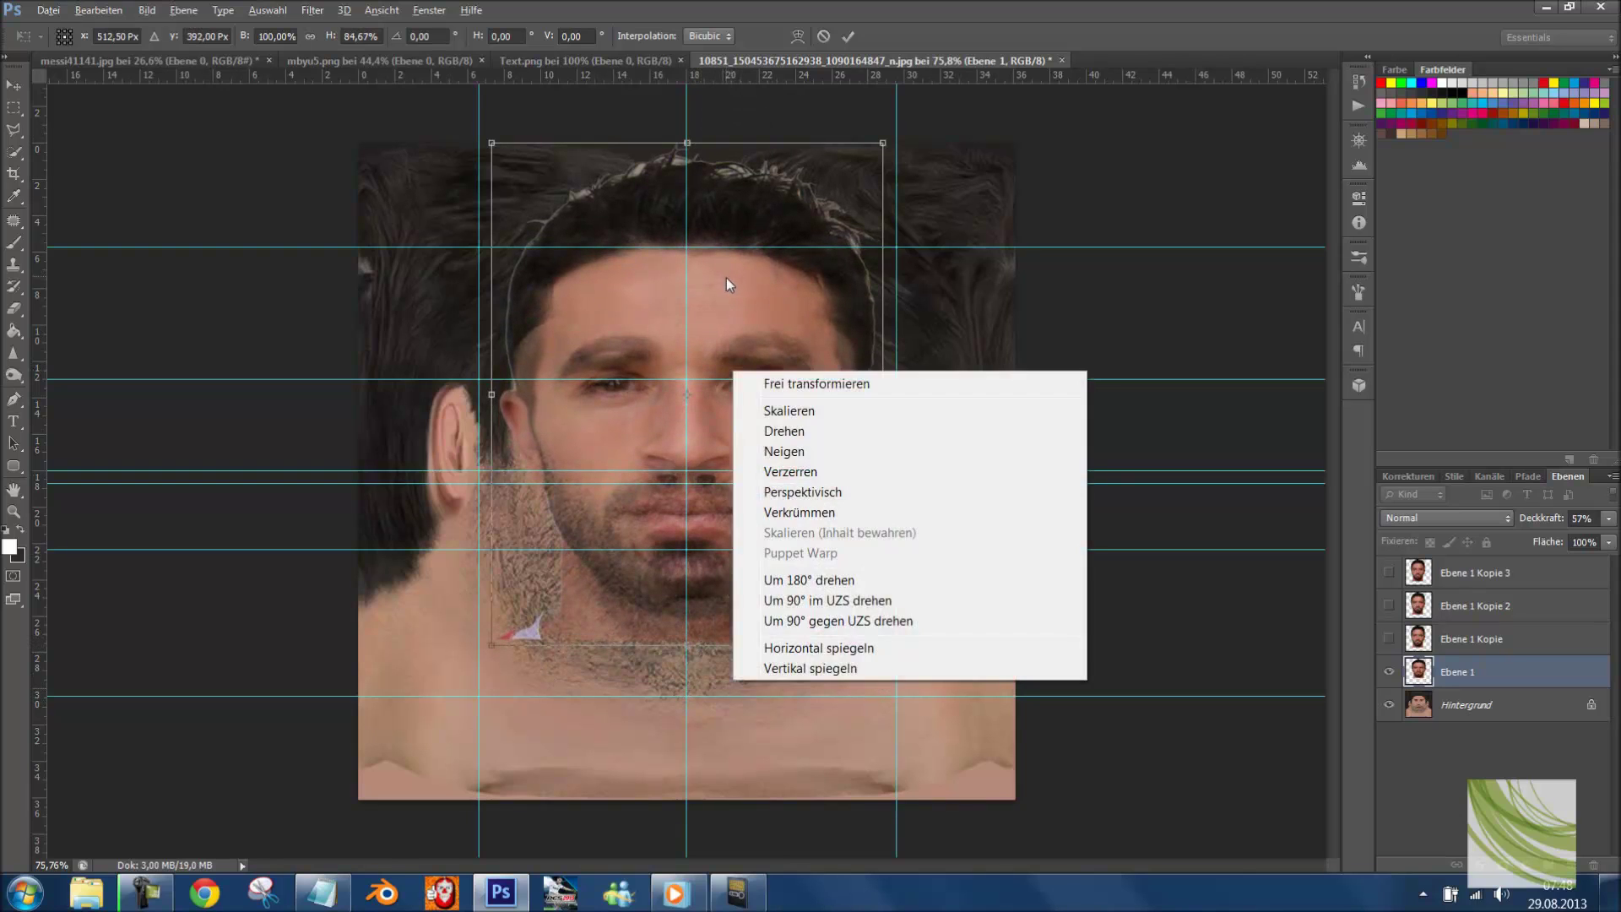
pyautogui.click(726, 278)
pyautogui.scroll(5, 721, 306)
pyautogui.rightClick(750, 311)
pyautogui.click(844, 456)
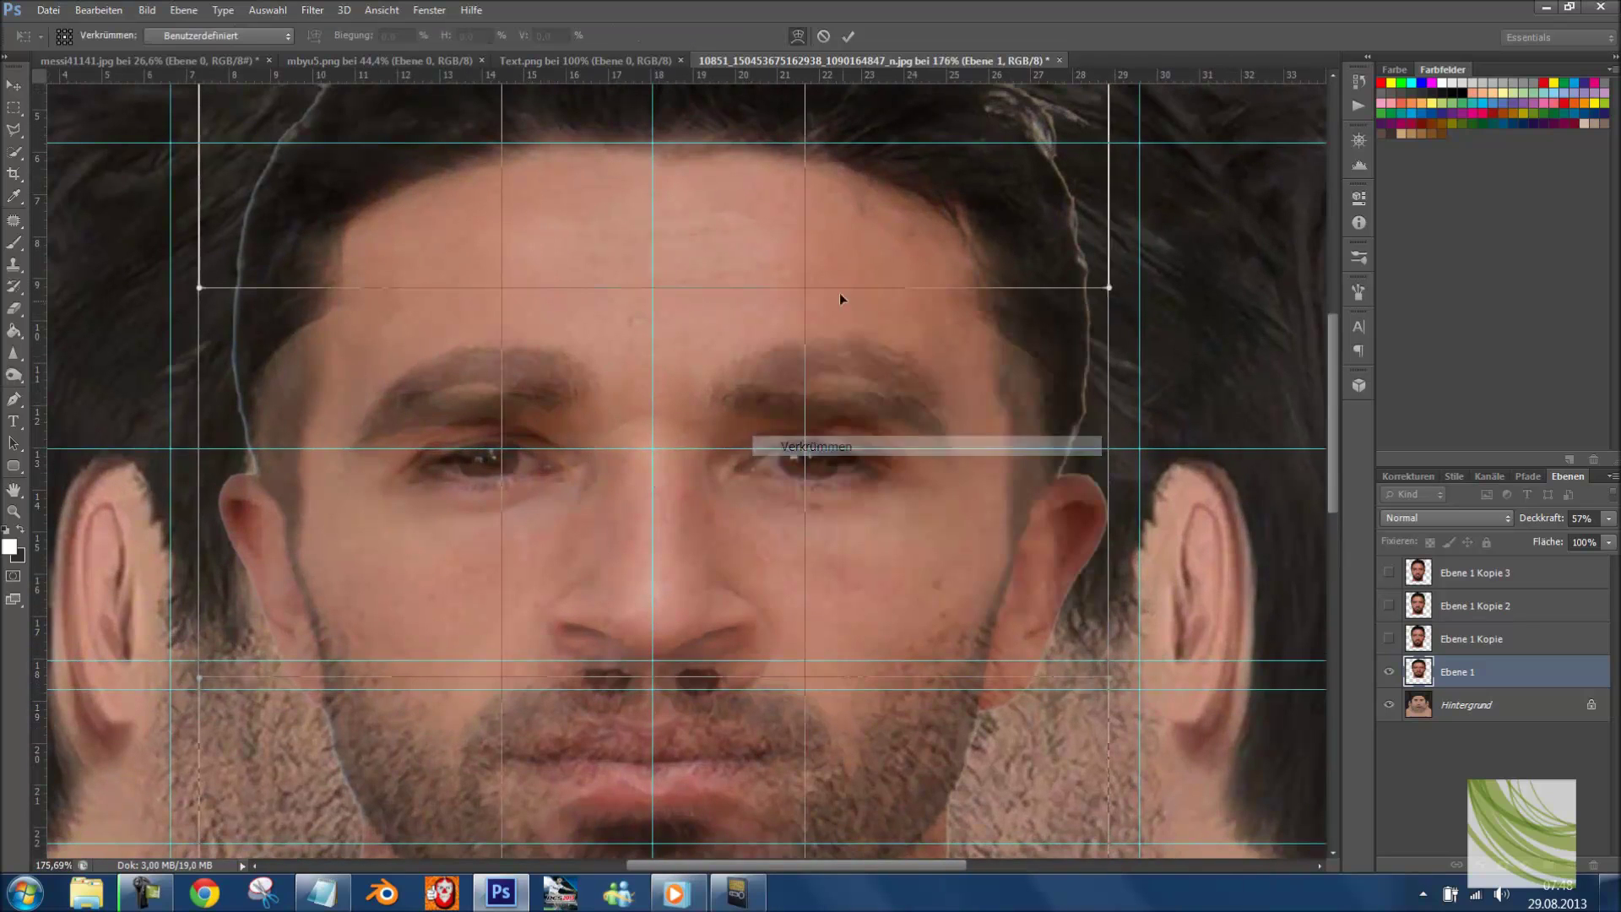
pyautogui.moveTo(866, 231); pyautogui.dragTo(865, 222)
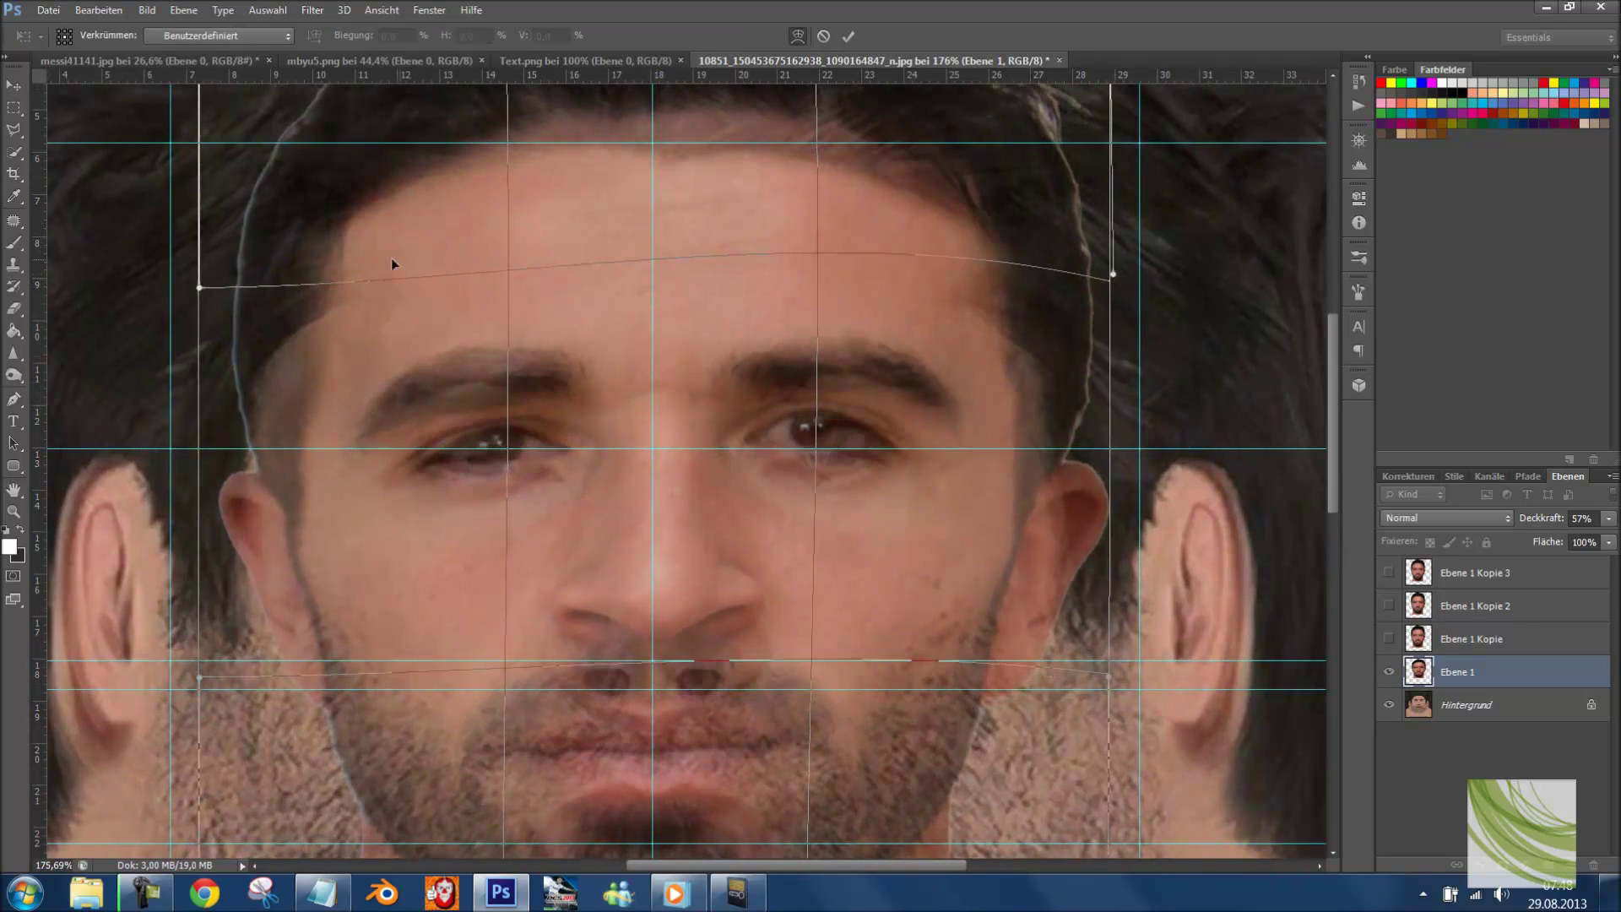
pyautogui.moveTo(393, 256); pyautogui.dragTo(393, 236)
# - Warp the lower edge of the Ebene 1 head downward on both sides to stretch the mouth, chin and neck
pyautogui.scroll(-3, 670, 619)
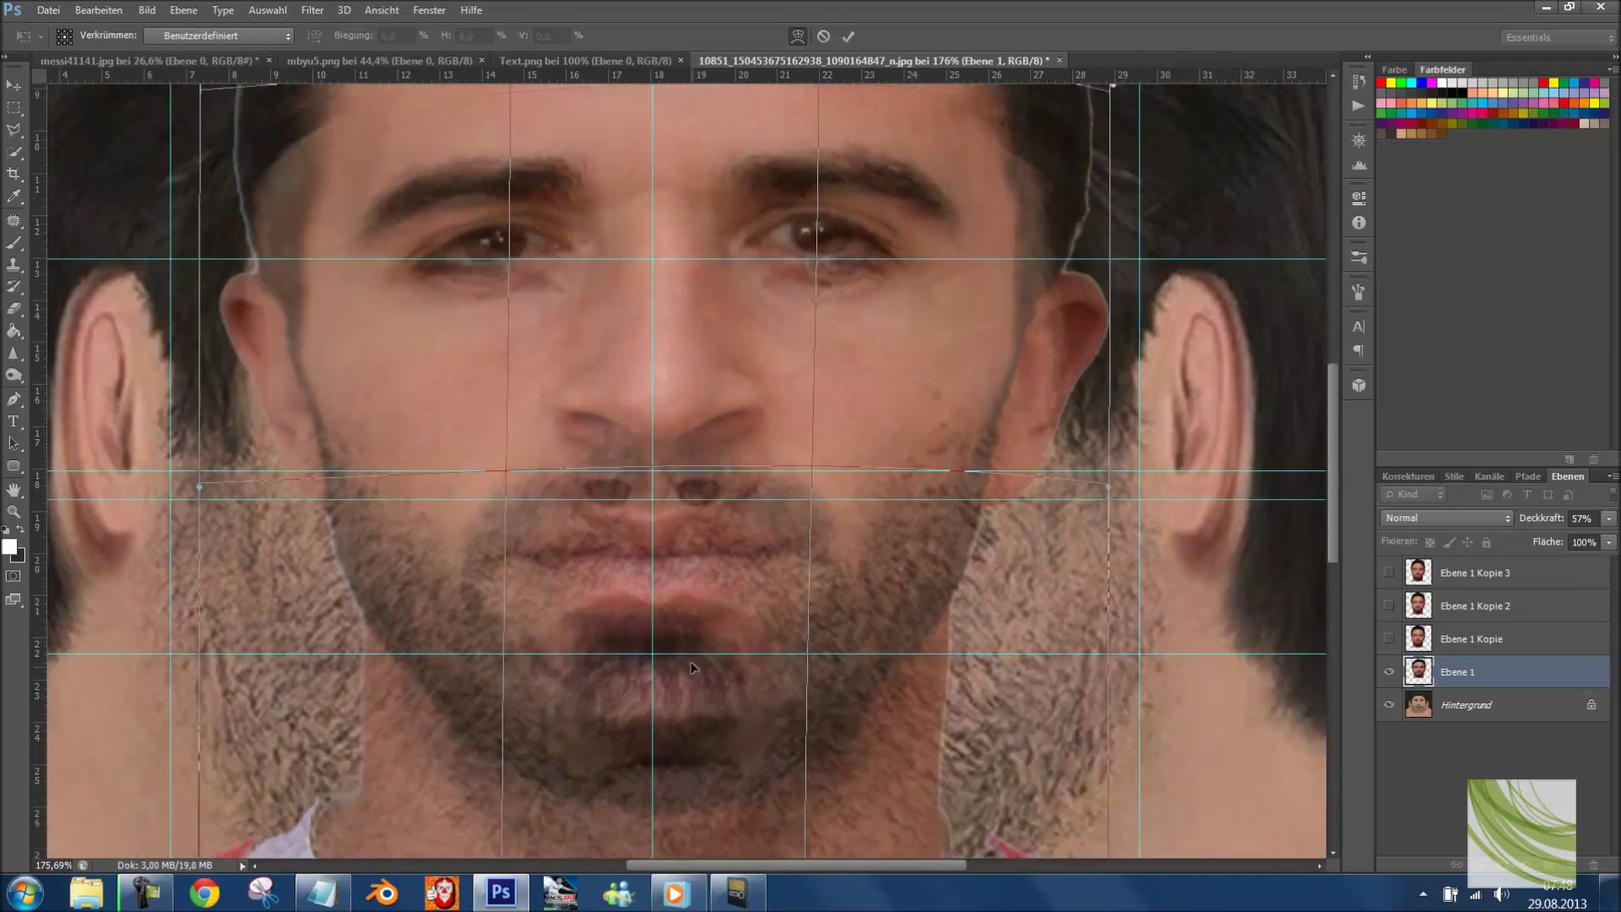
pyautogui.scroll(-3, 671, 619)
pyautogui.moveTo(767, 750); pyautogui.dragTo(817, 857)
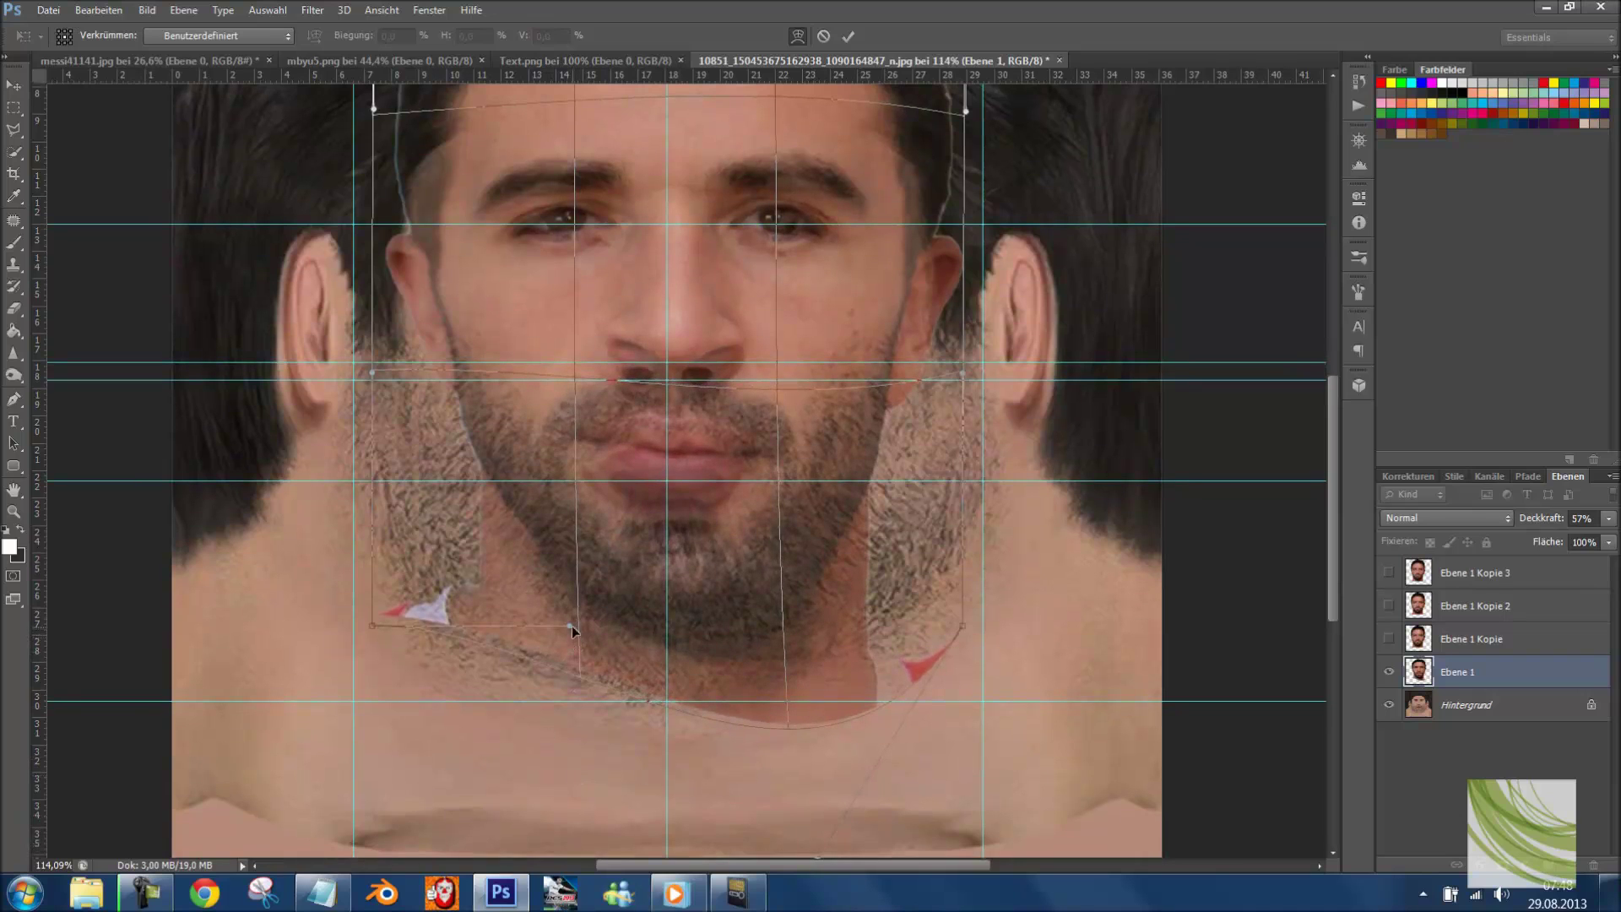
pyautogui.moveTo(572, 629); pyautogui.dragTo(530, 793)
# - Fine-tune the warp at both cheeks and temples so the face sides and eyes follow the texture underneath
pyautogui.moveTo(964, 379); pyautogui.dragTo(952, 344)
pyautogui.moveTo(832, 171); pyautogui.dragTo(827, 163)
pyautogui.moveTo(425, 141); pyautogui.dragTo(427, 130)
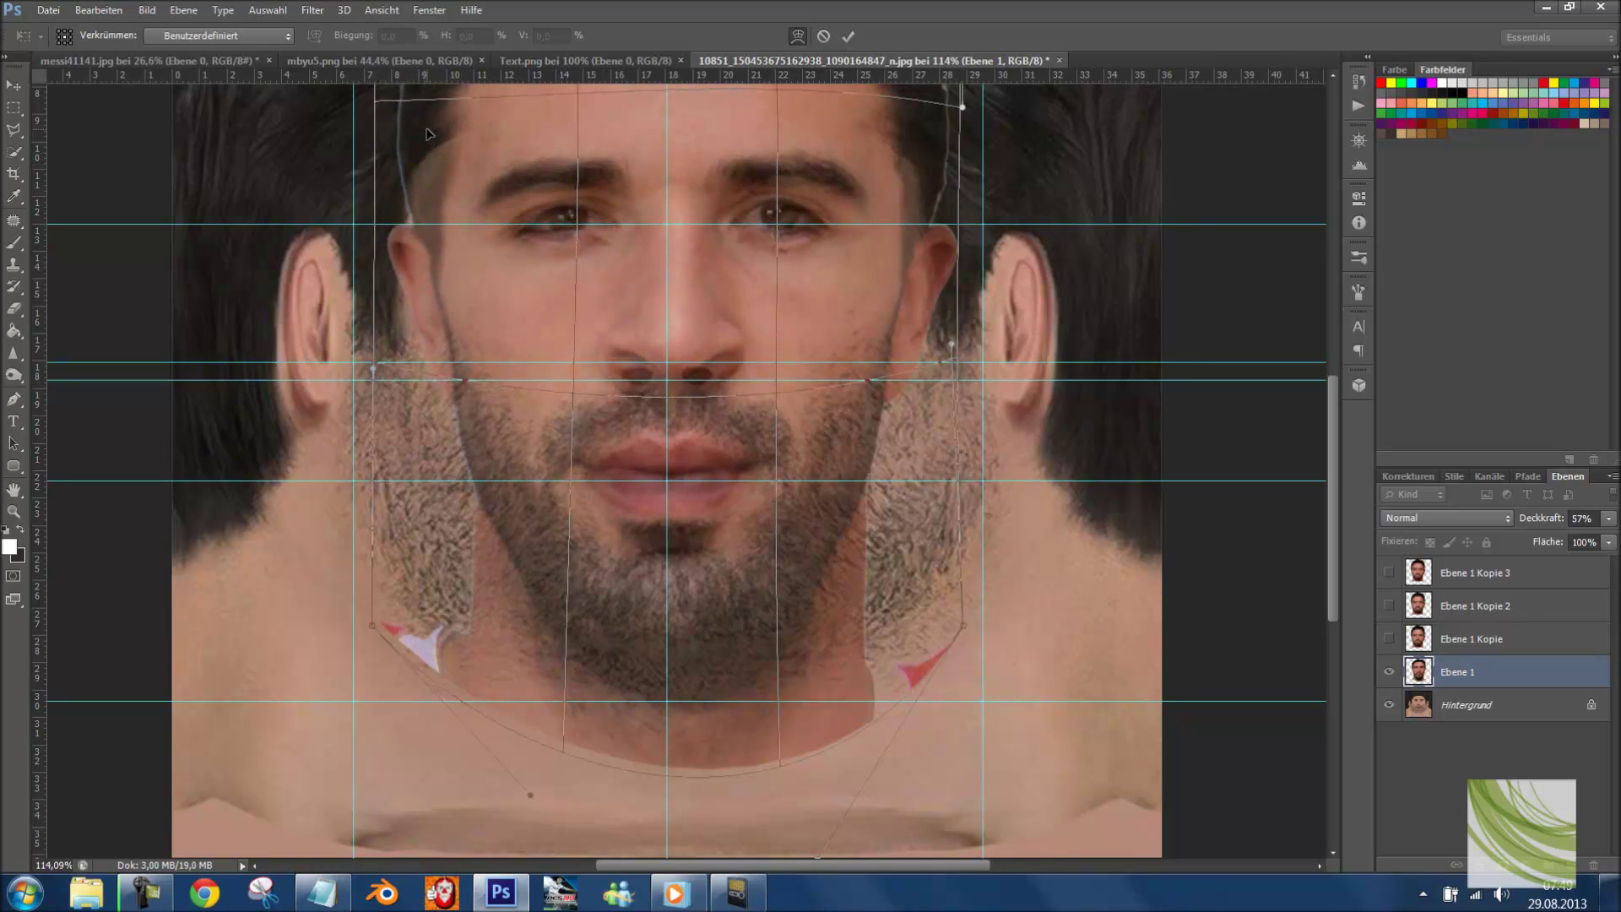
pyautogui.moveTo(368, 375); pyautogui.dragTo(334, 360)
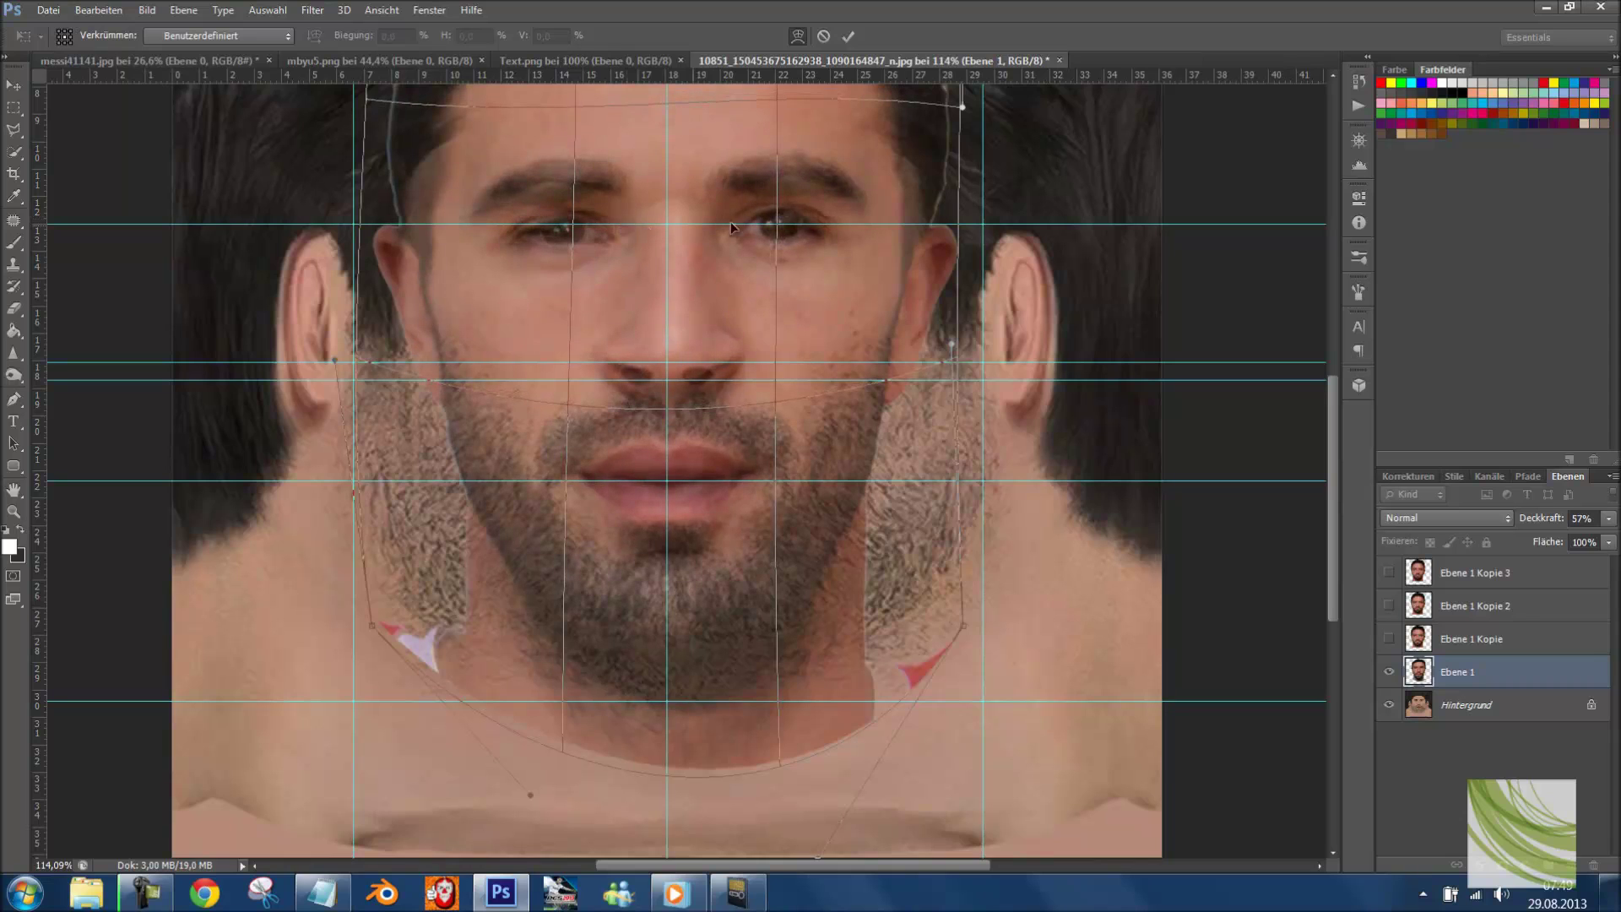
# - Warp the top edge of the hair upward on Ebene 1 and apply the warp
pyautogui.scroll(10, 719, 185)
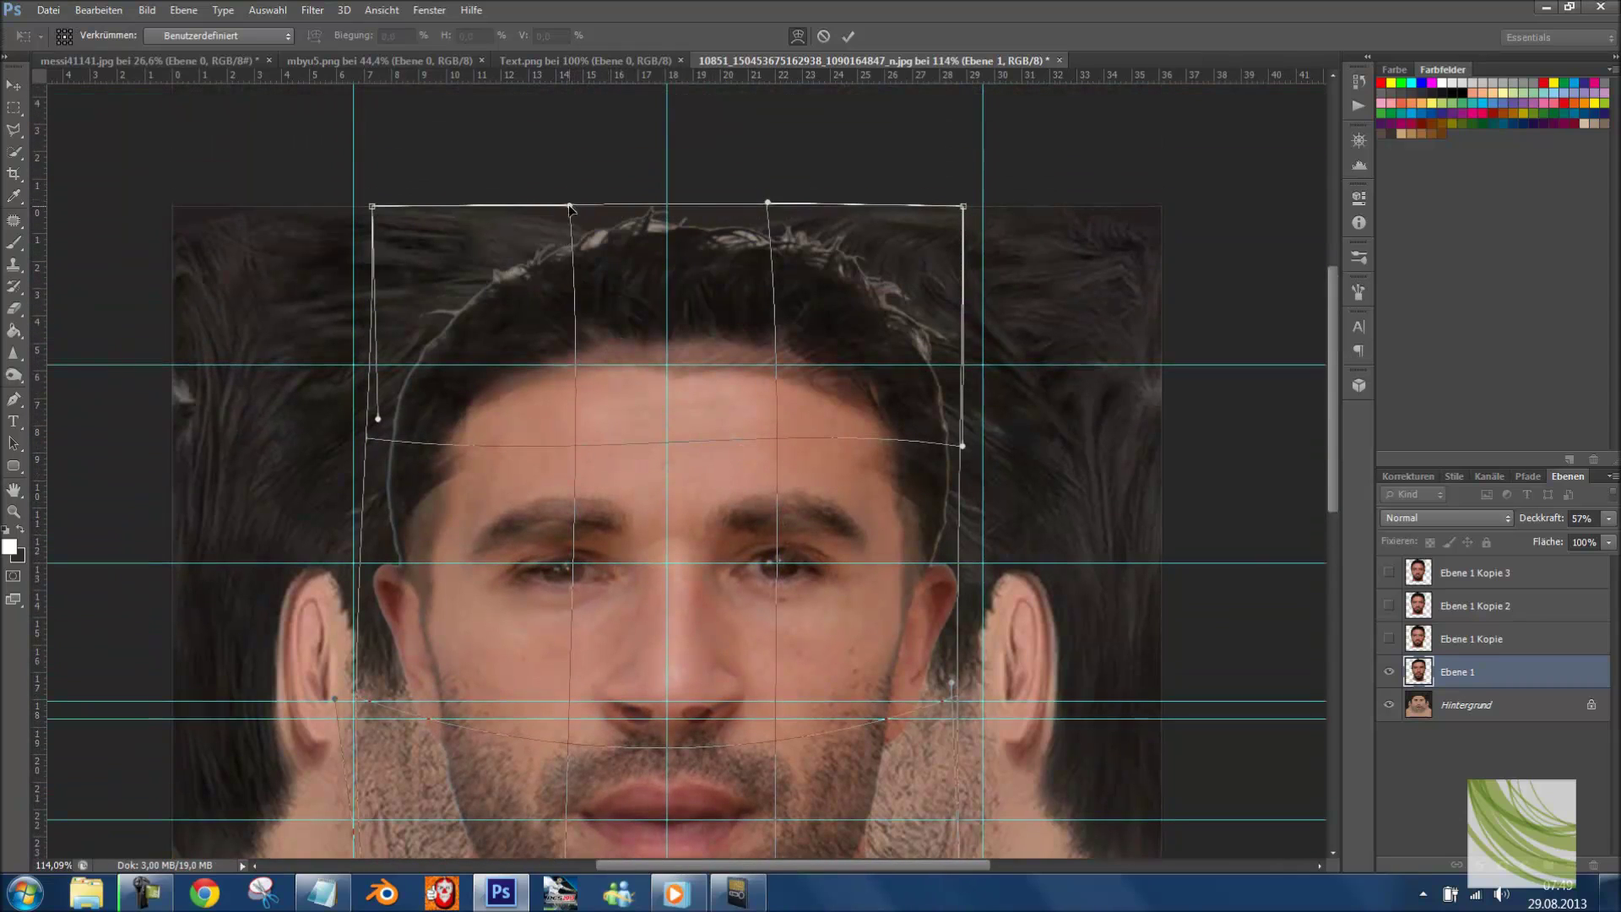
pyautogui.moveTo(571, 206); pyautogui.dragTo(573, 140)
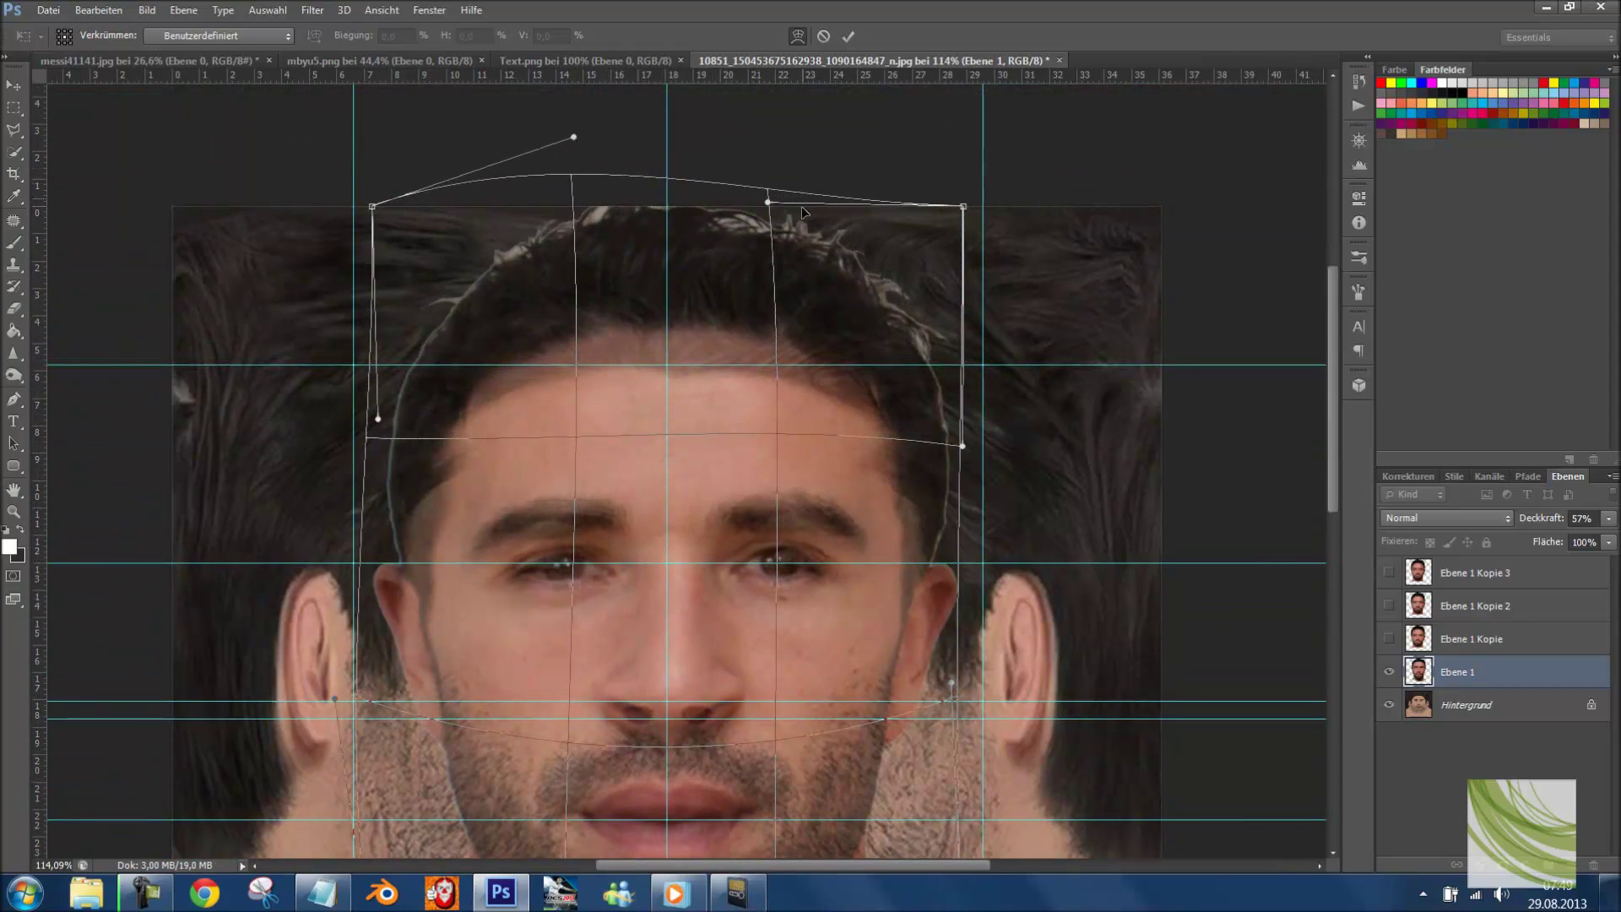
pyautogui.moveTo(769, 203); pyautogui.dragTo(775, 192)
pyautogui.press('Return')
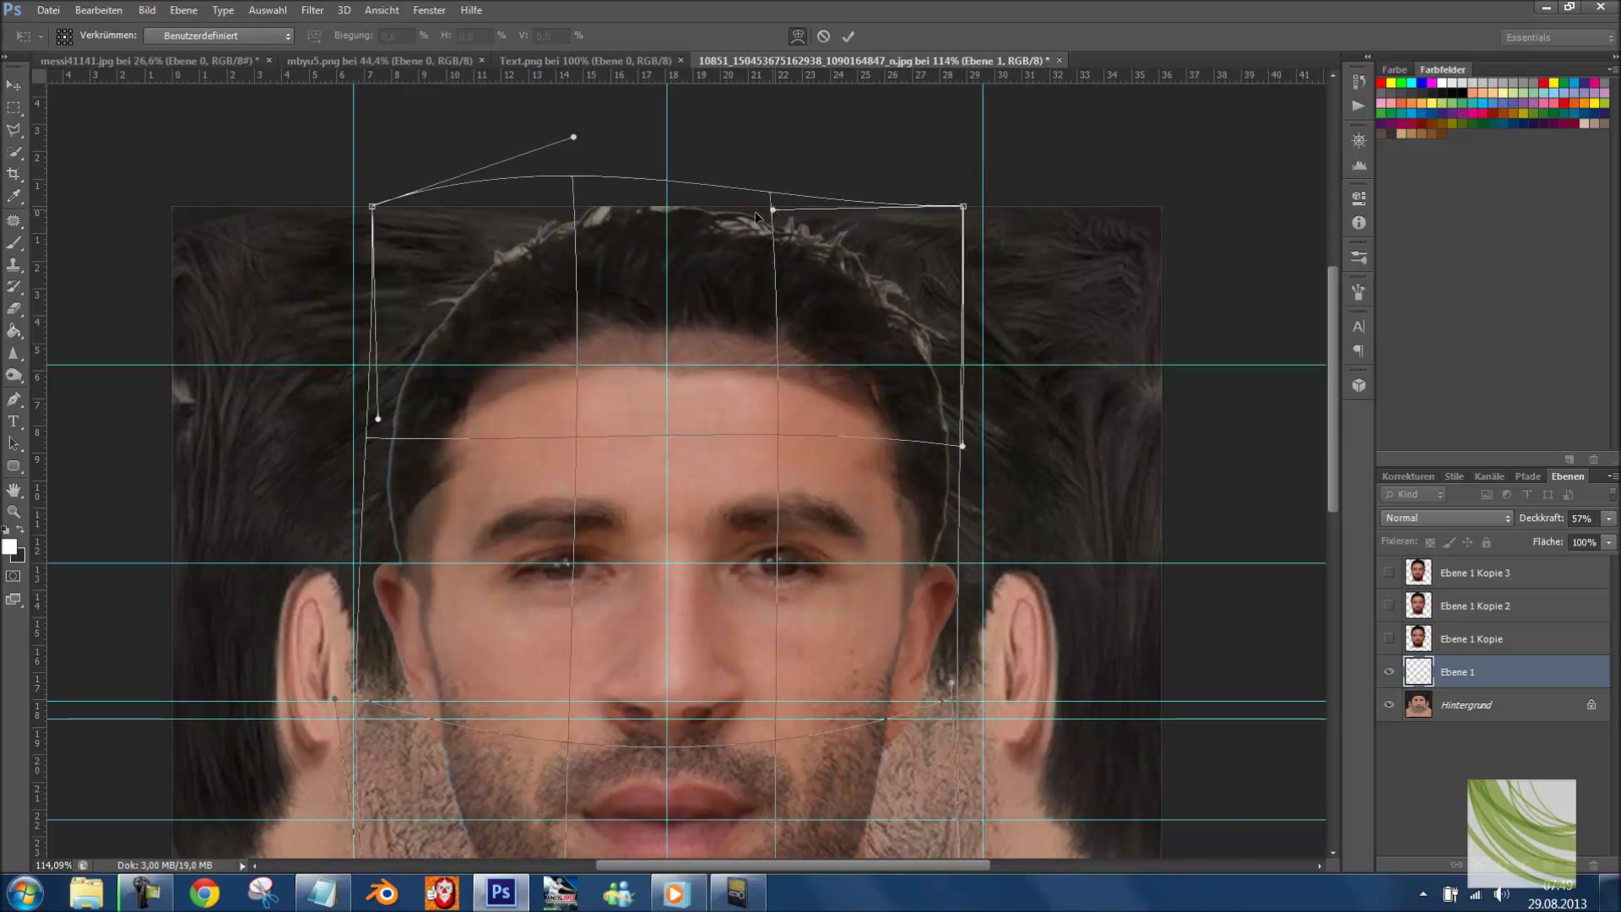
# - Free-transform Ebene 1 again, lowering its top edge slightly and nudging the head up, and apply it
pyautogui.hotkey('ctrl', 't')
pyautogui.moveTo(664, 185); pyautogui.dragTo(663, 206)
pyautogui.moveTo(743, 397); pyautogui.dragTo(743, 378)
pyautogui.press('Return')
# - Set the opacity of the Ebene 1 layer back to 100%
pyautogui.scroll(-5, 742, 382)
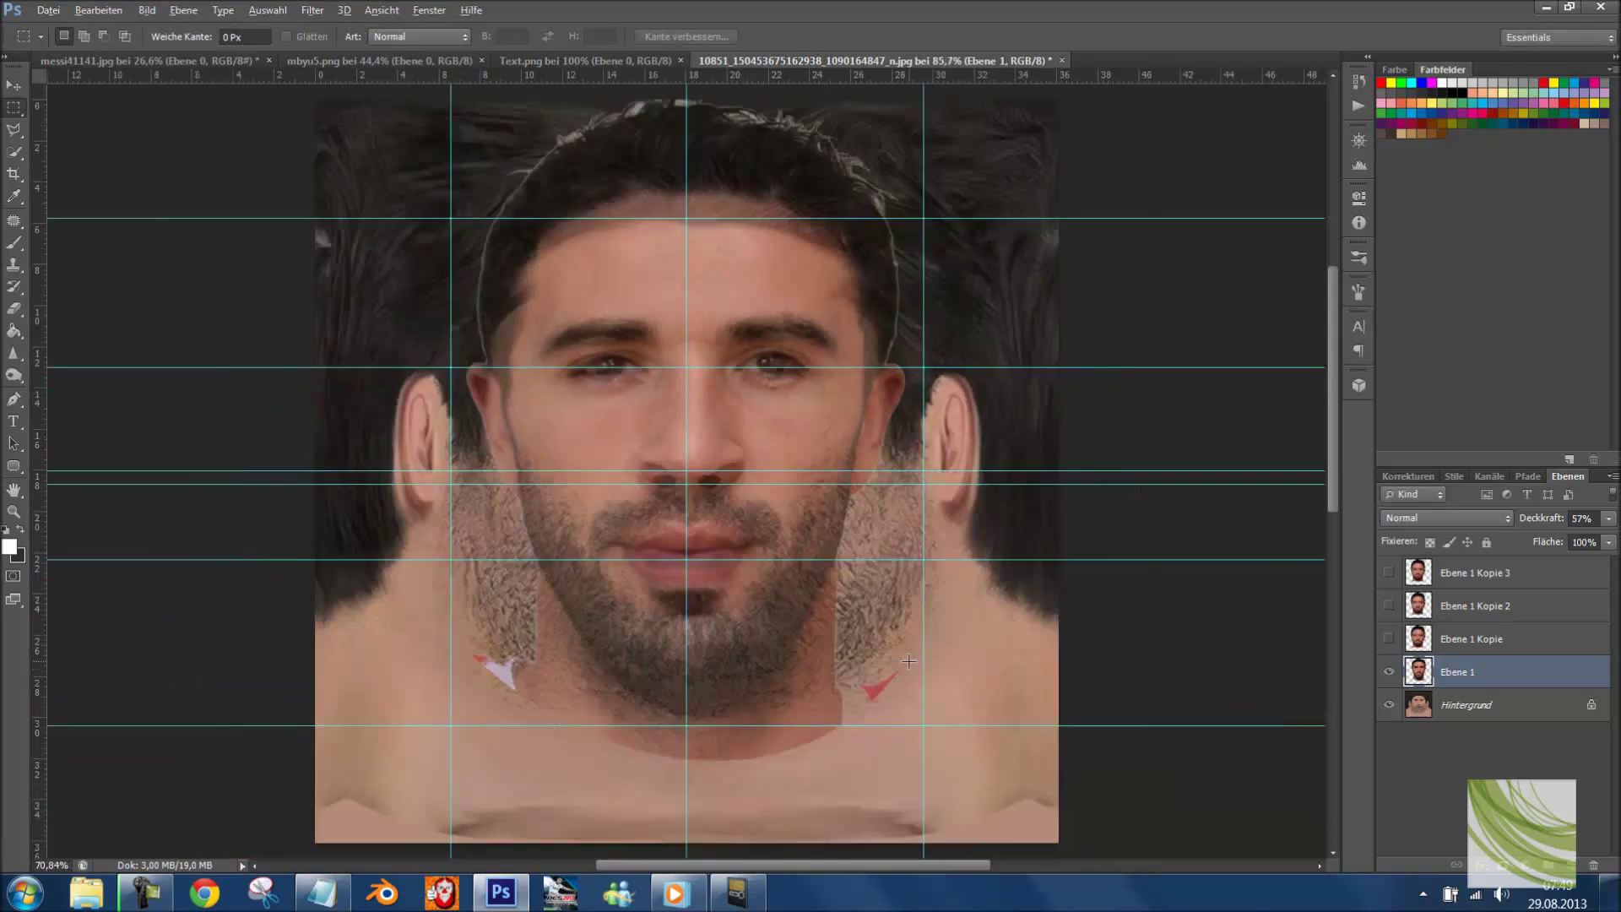
pyautogui.scroll(3, 1231, 486)
pyautogui.click(1610, 518)
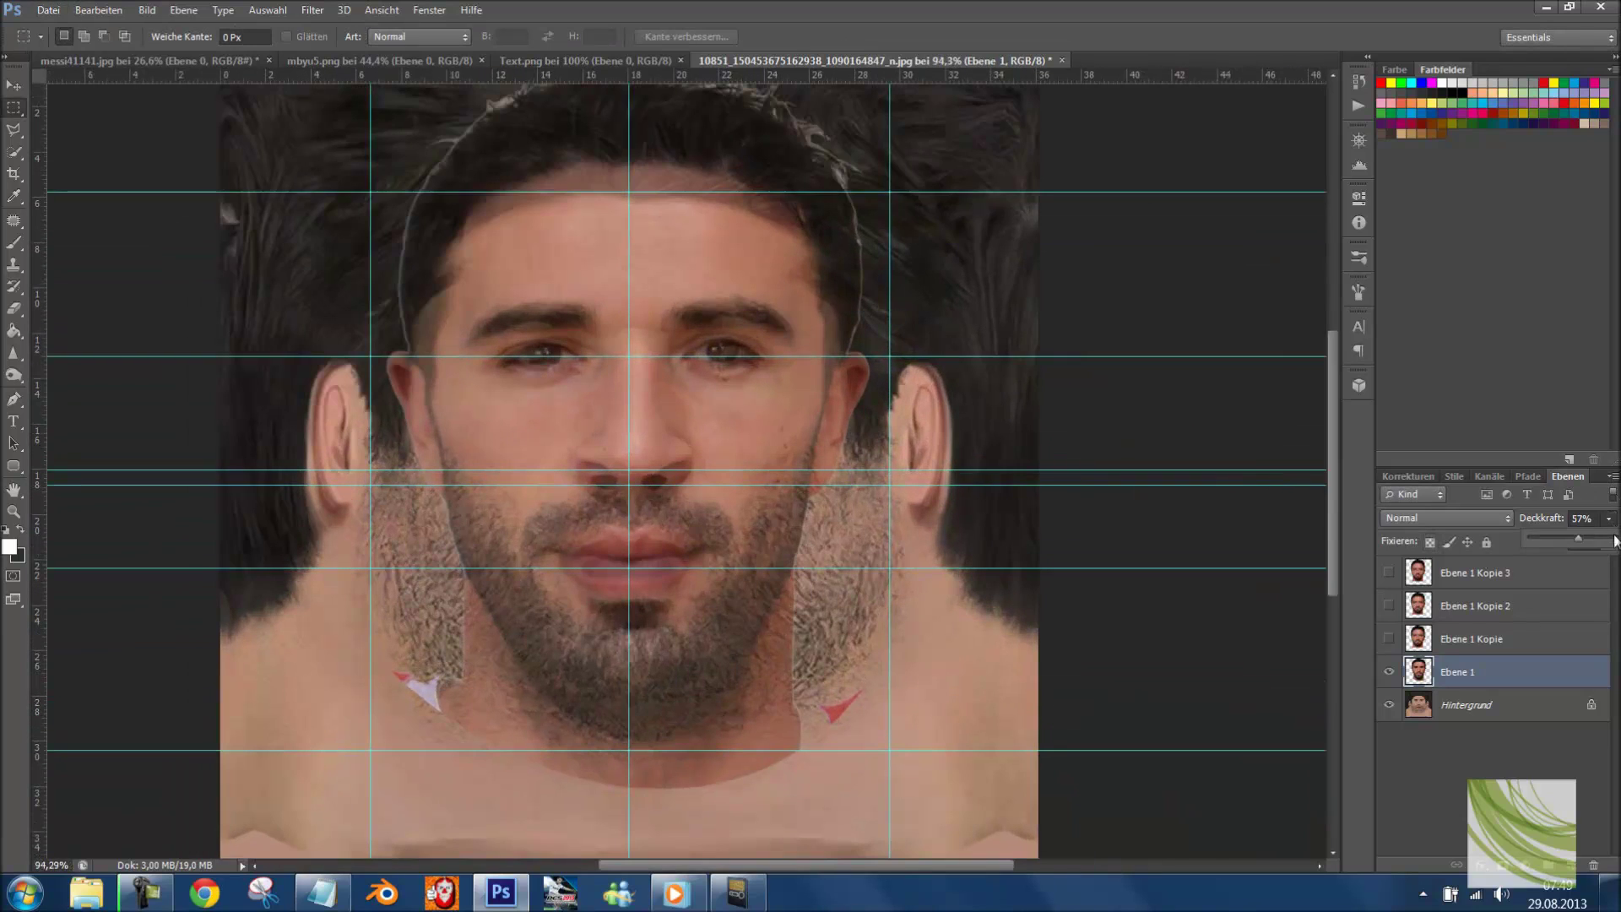
pyautogui.click(1615, 539)
# - Delete everything below the eyes on Ebene 1 using a feathered rectangular selection, and clear the selection
pyautogui.moveTo(289, 813); pyautogui.dragTo(1293, 388)
pyautogui.rightClick(737, 466)
pyautogui.click(925, 519)
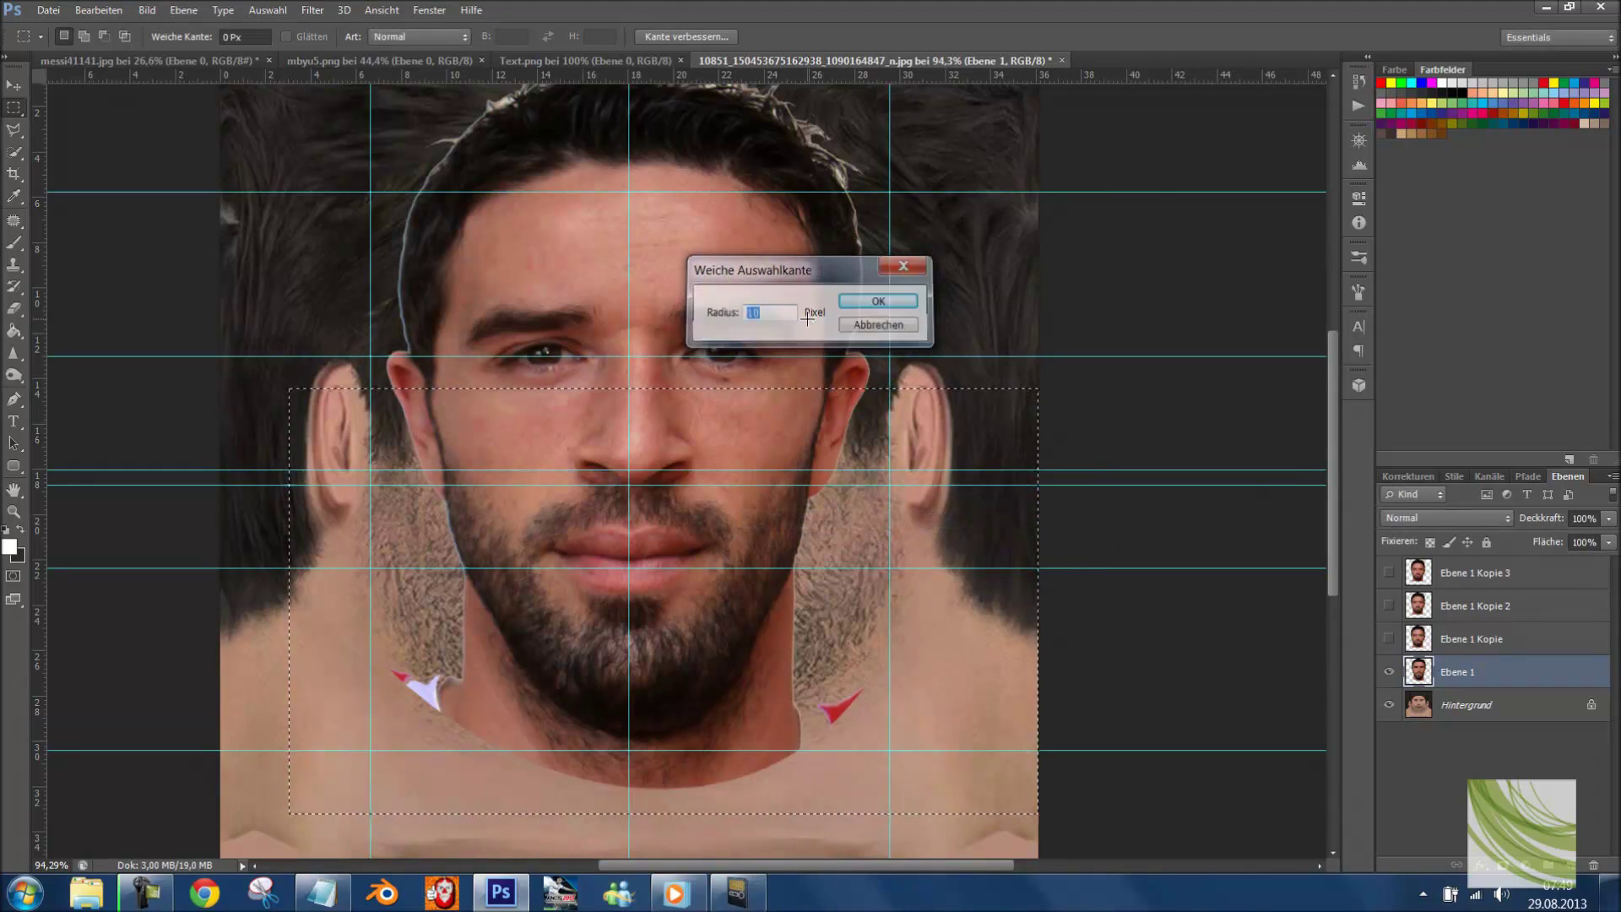
pyautogui.press('Return')
pyautogui.press('Delete')
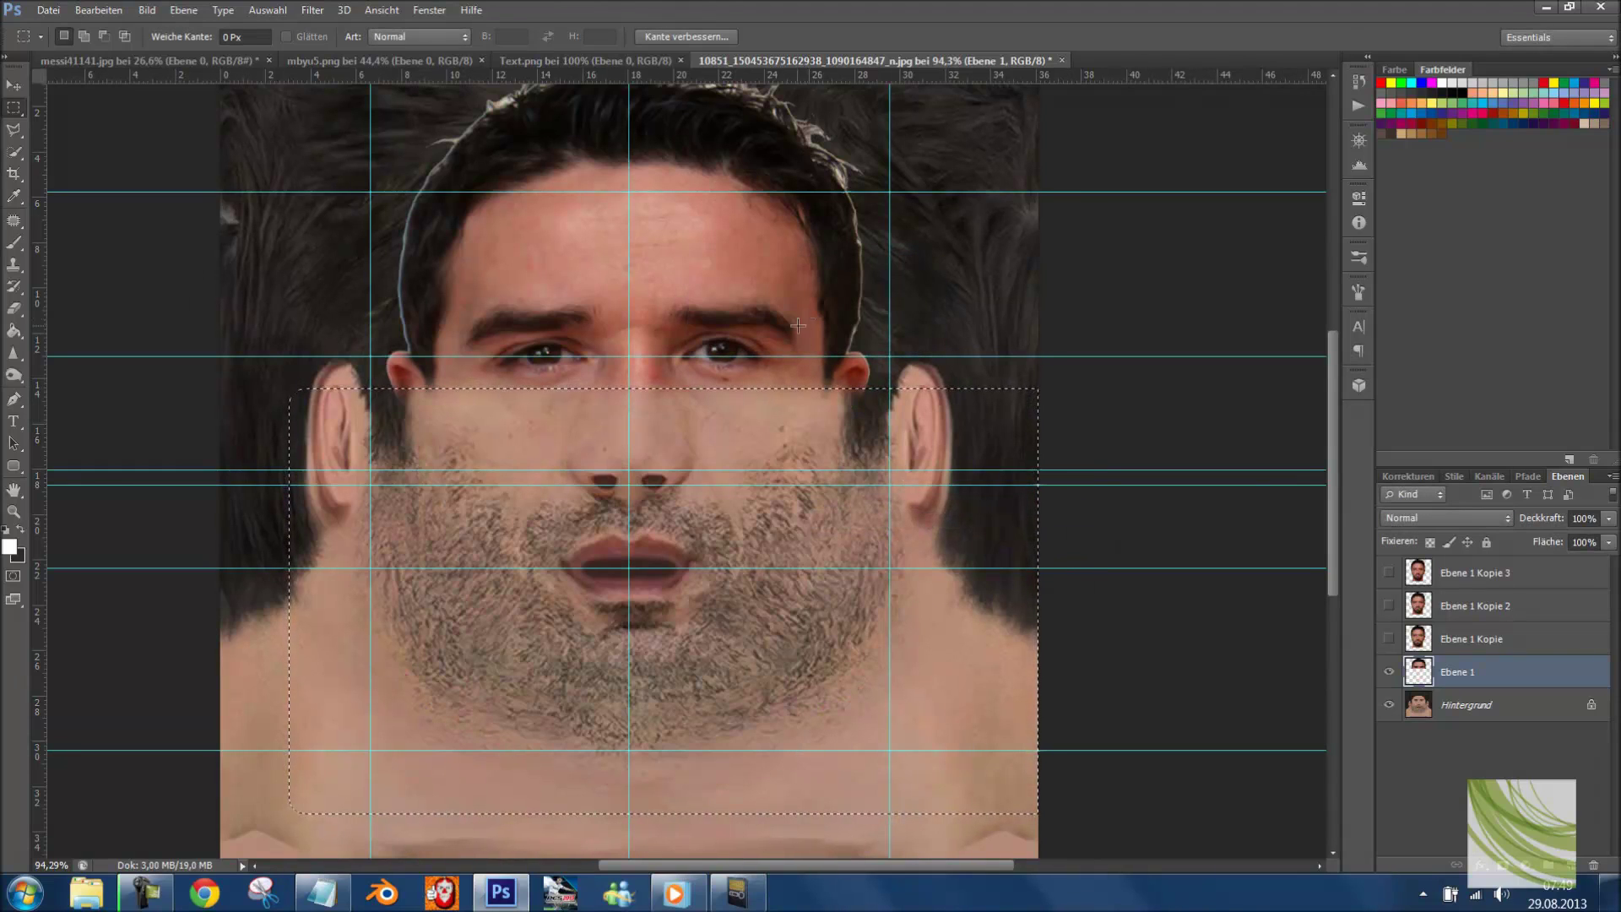
pyautogui.hotkey('ctrl', 'd')
# - Hide the Ebene 1 layer and save the document in Photoshop format on the desktop as Gokhan_Face
pyautogui.click(1389, 671)
pyautogui.click(1389, 639)
pyautogui.hotkey('ctrl', 'shift', 's')
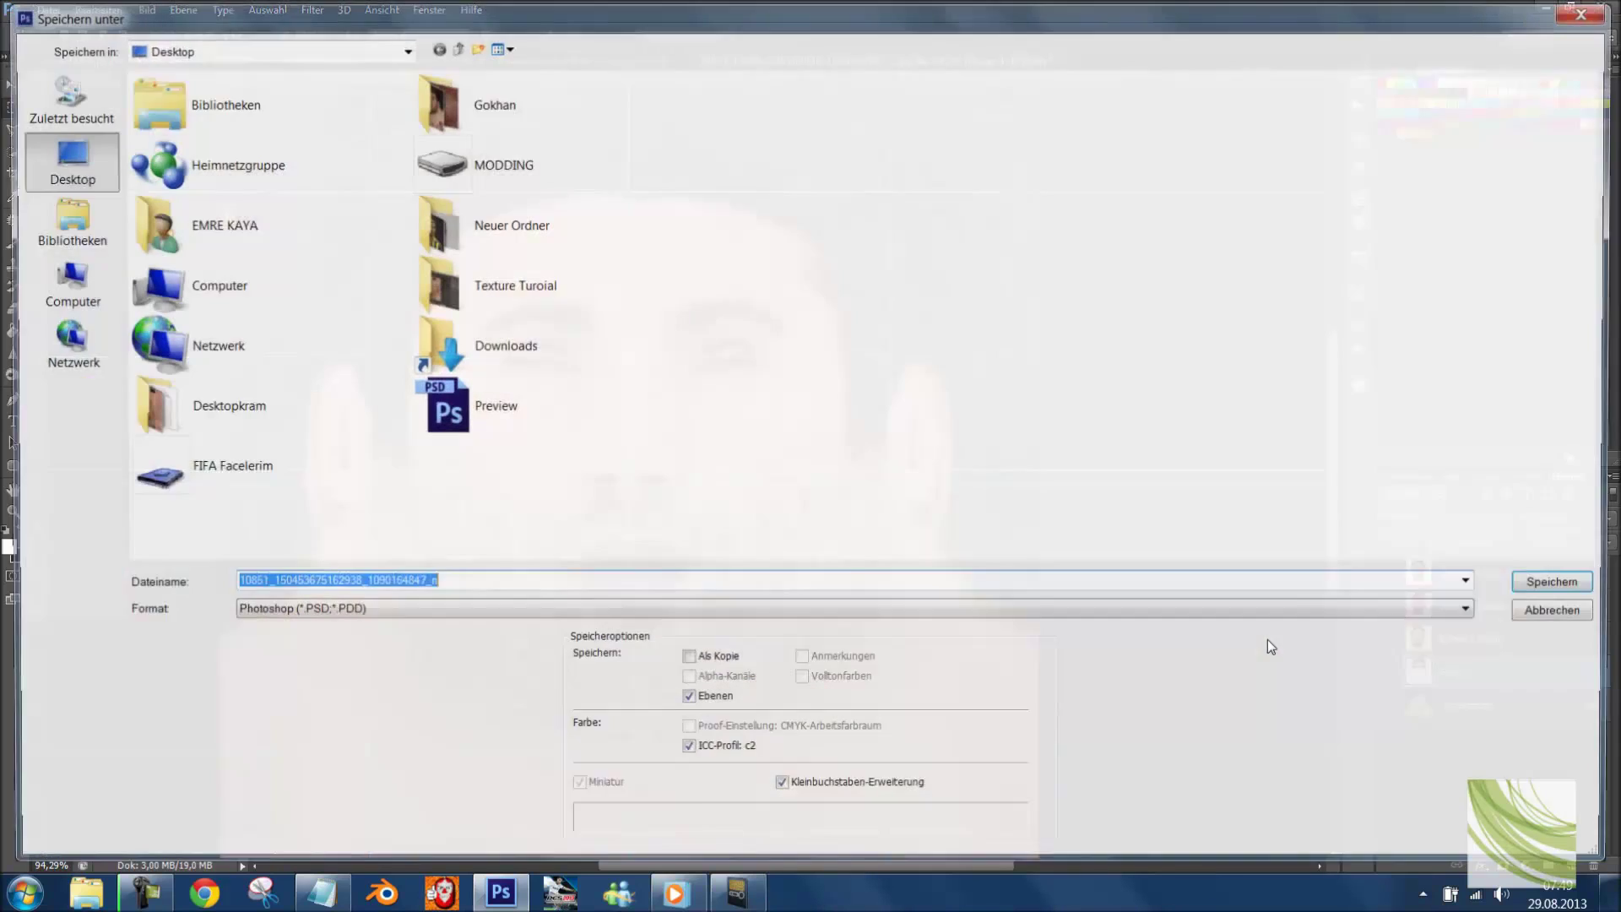
pyautogui.write('Gokhan')
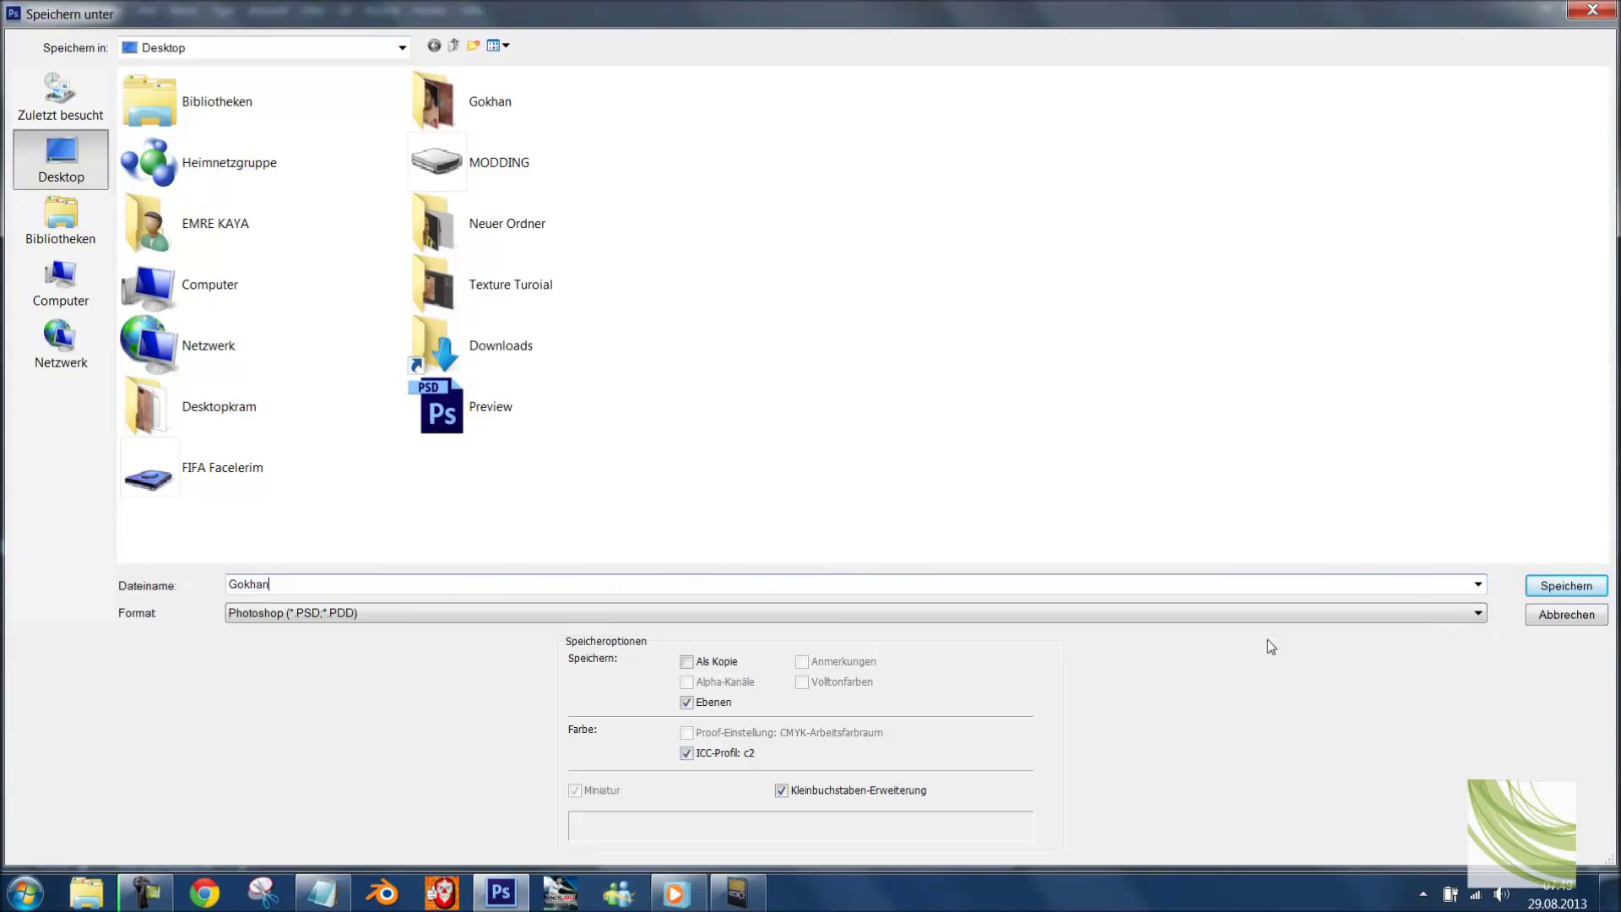
pyautogui.write('_Face')
pyautogui.press('Return')
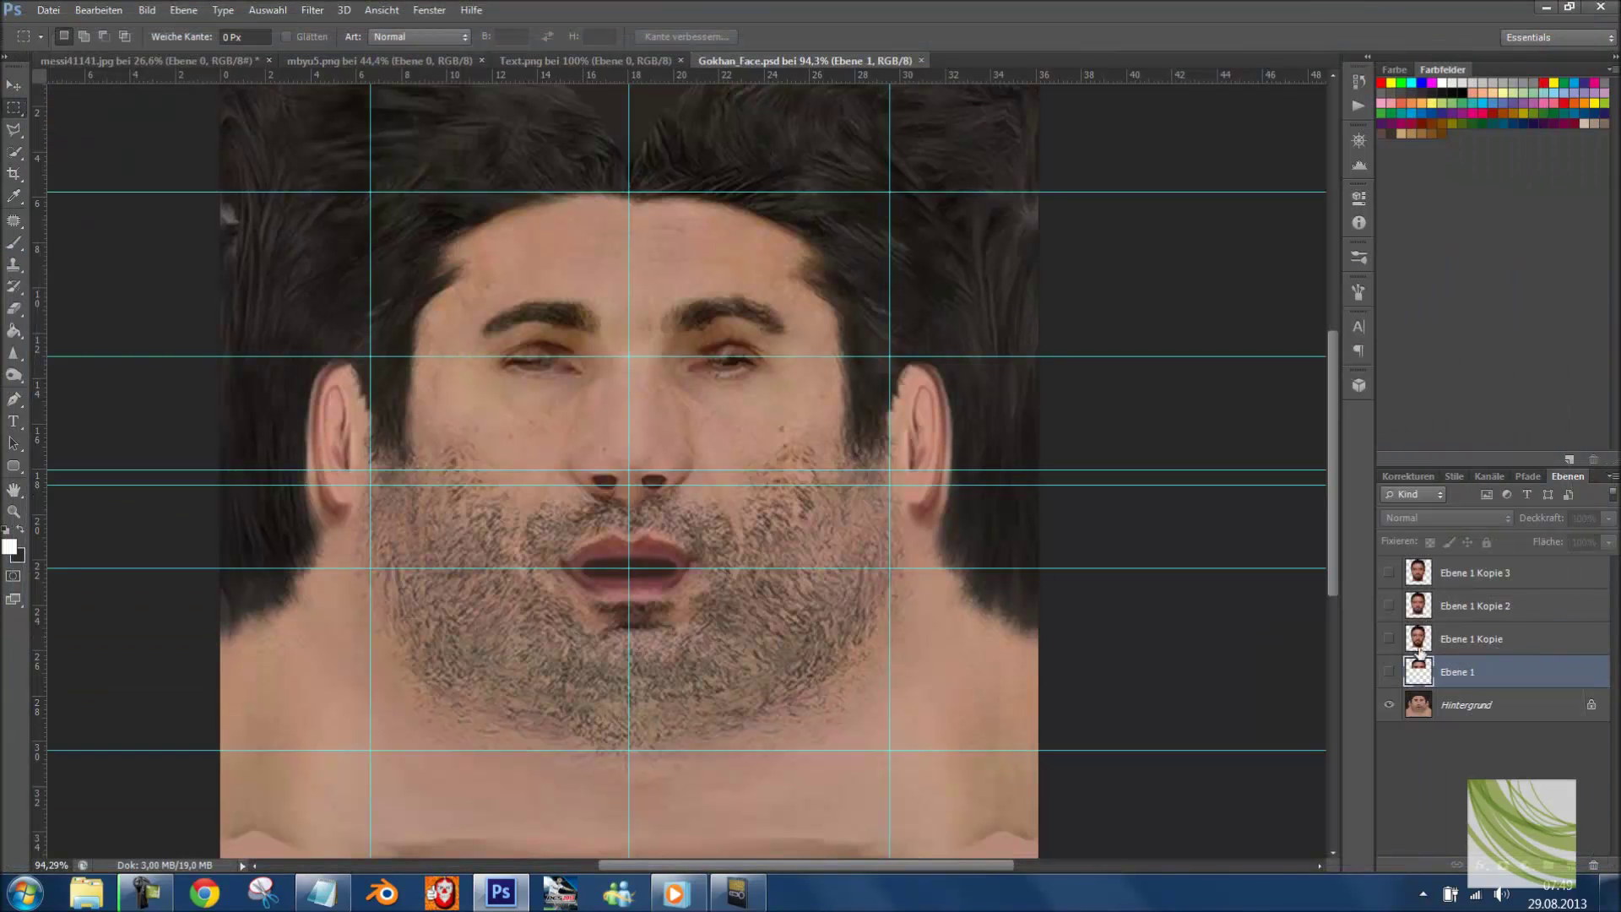
# - Show the Ebene 1 Kopie layer, scale it to about 92.6%, and centre the head on the middle vertical guide
pyautogui.click(1389, 638)
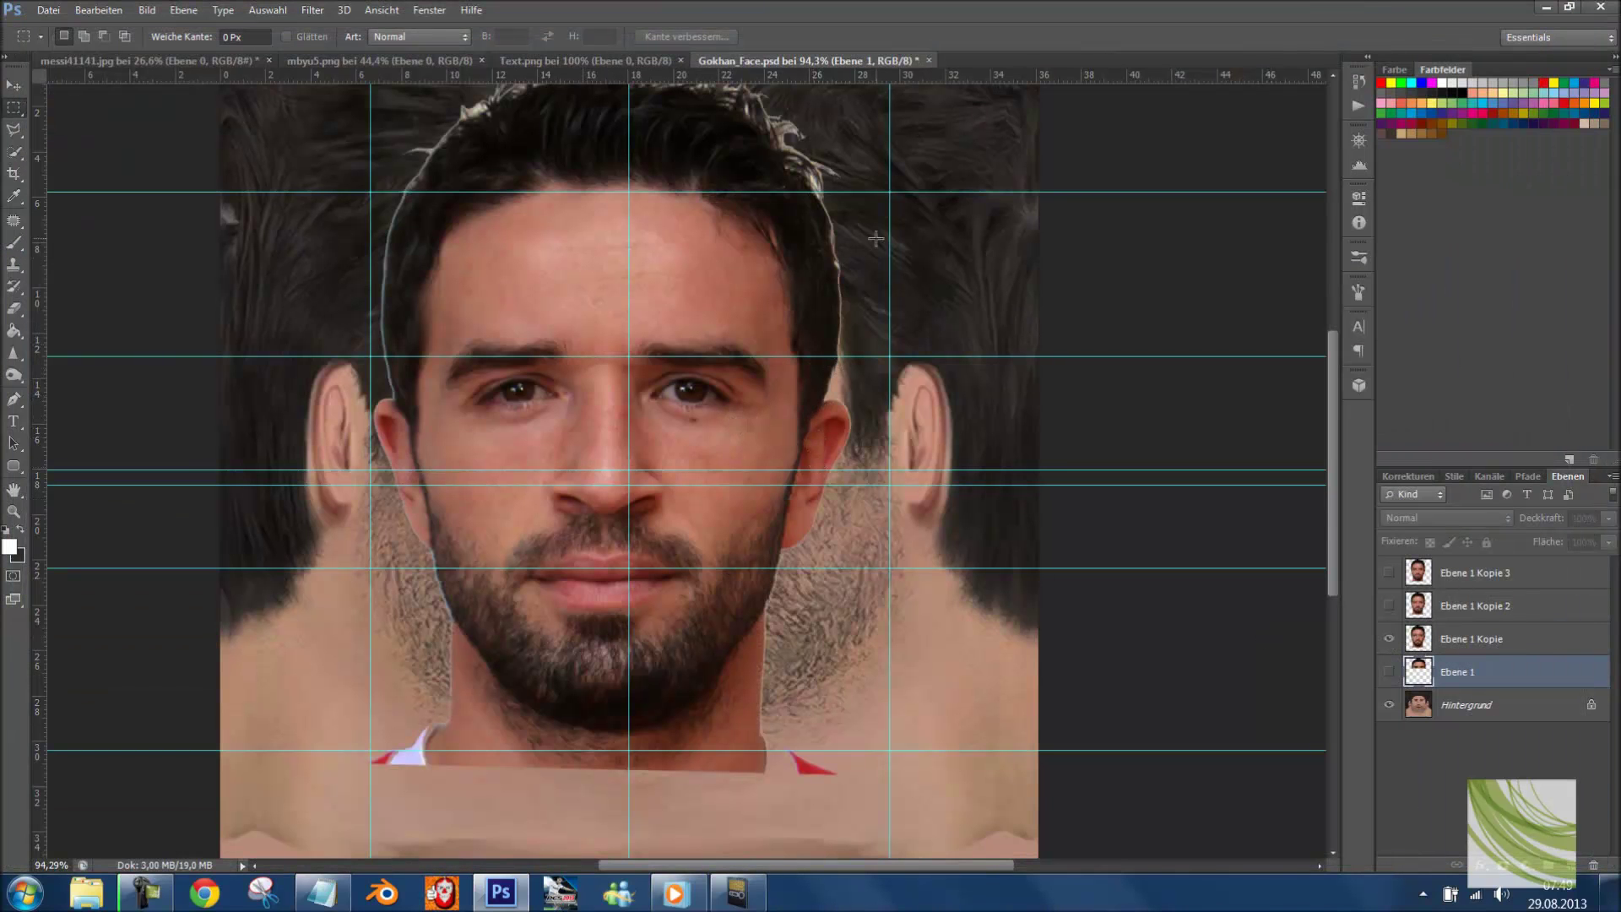
pyautogui.click(1490, 639)
pyautogui.hotkey('ctrl', 't')
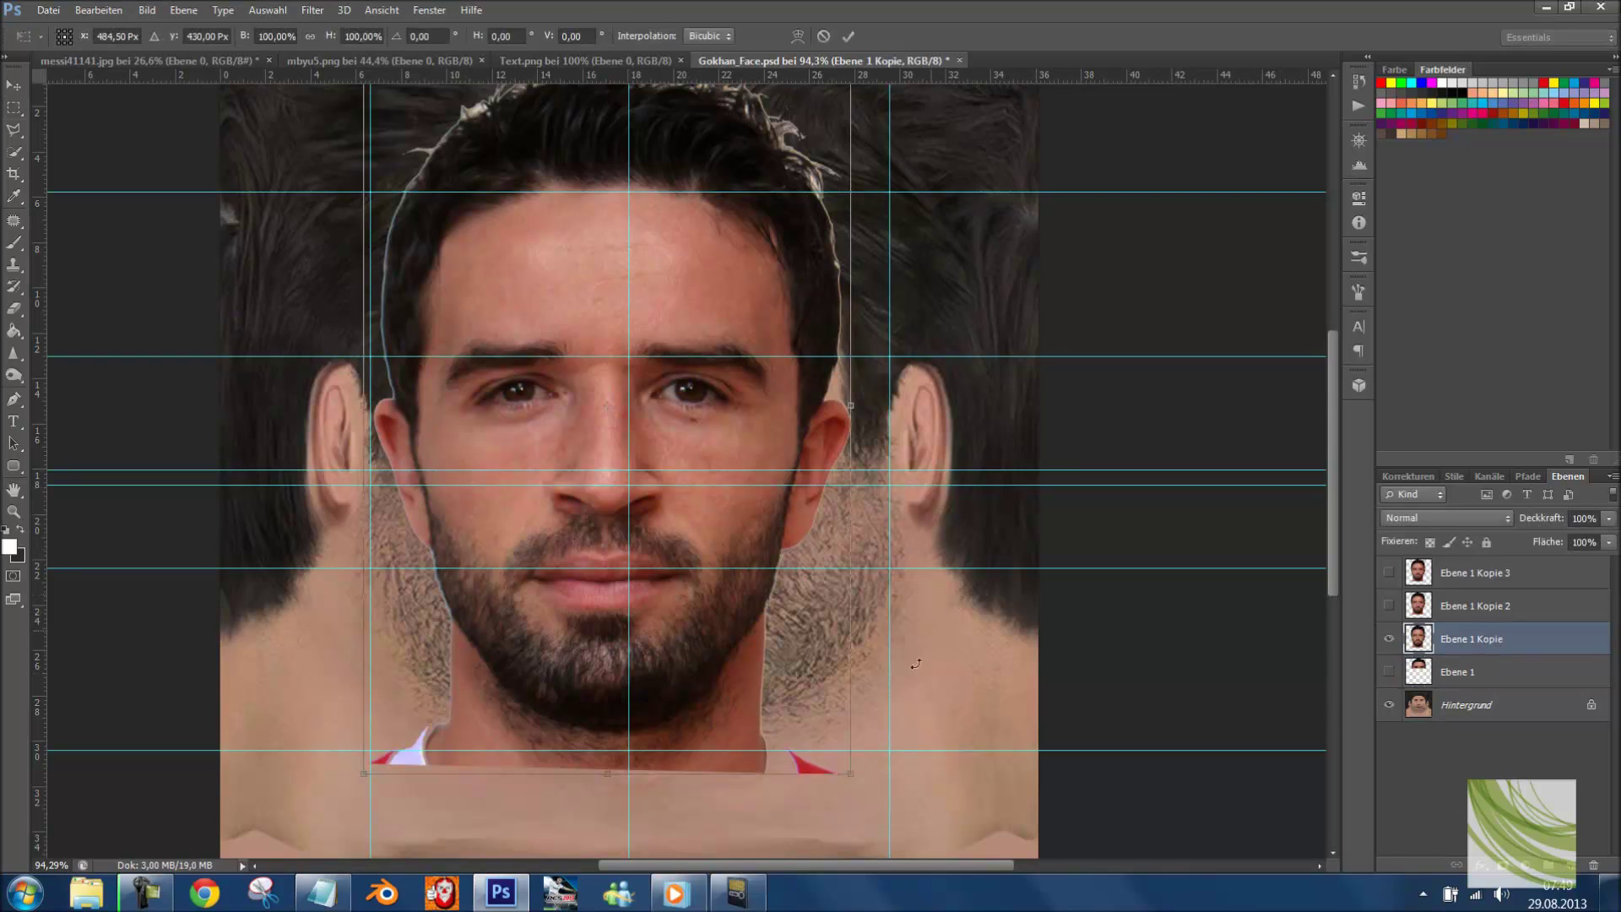
pyautogui.moveTo(852, 784); pyautogui.dragTo(817, 731)
pyautogui.moveTo(745, 527); pyautogui.dragTo(784, 557)
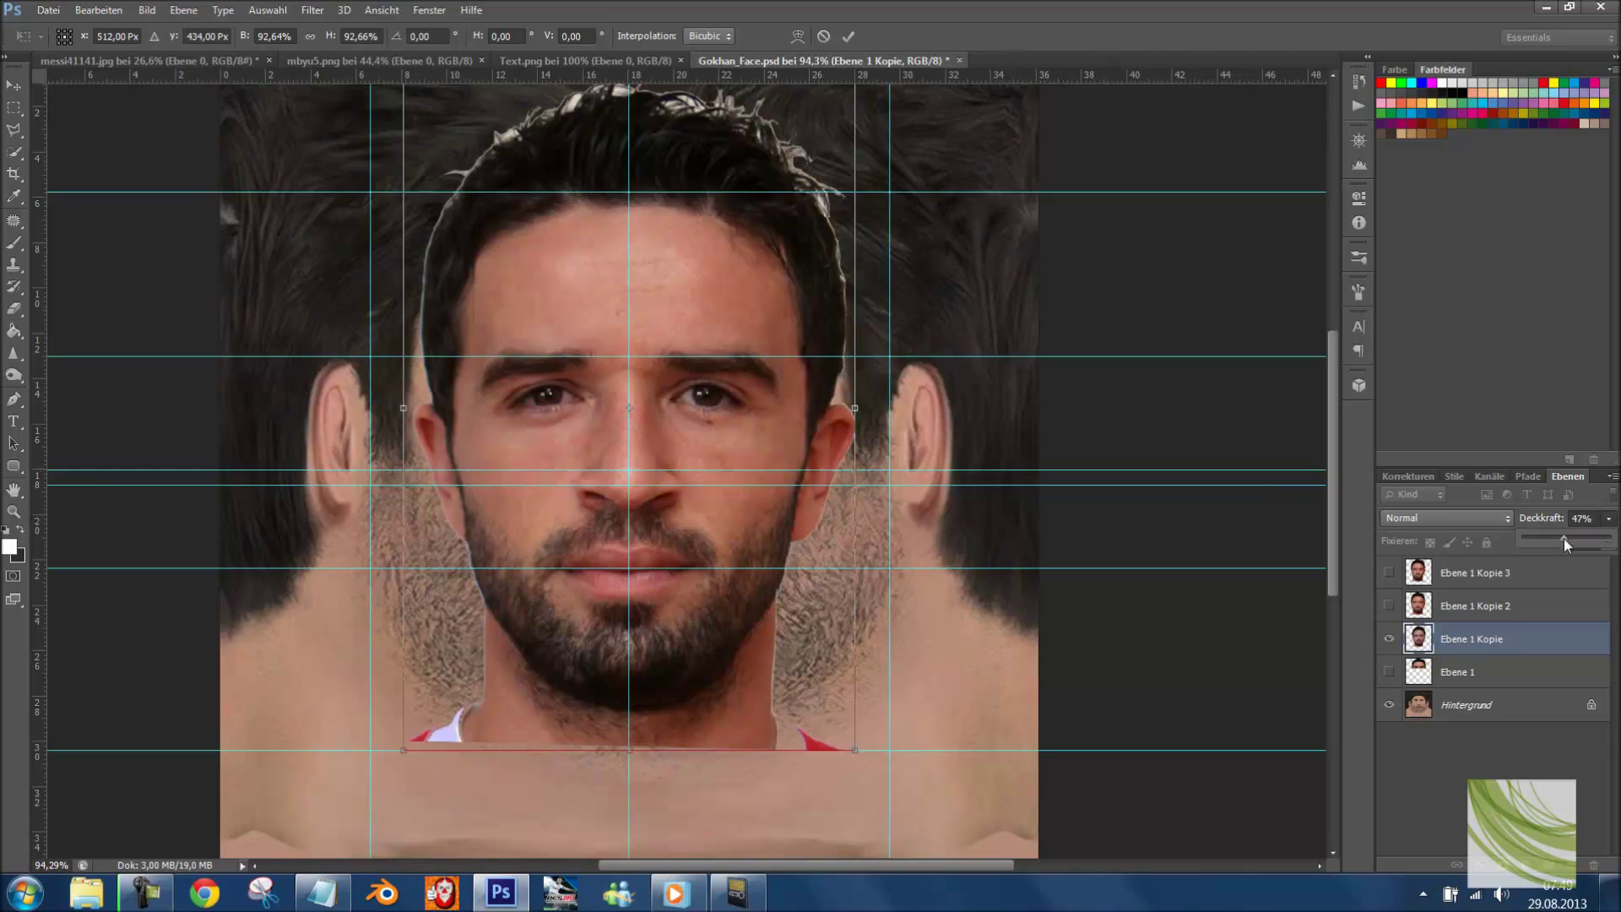
# - With Ebene 1 Kopie at 47% opacity, move the head up until the nose and mouth align with the texture underneath
pyautogui.scroll(2, 721, 422)
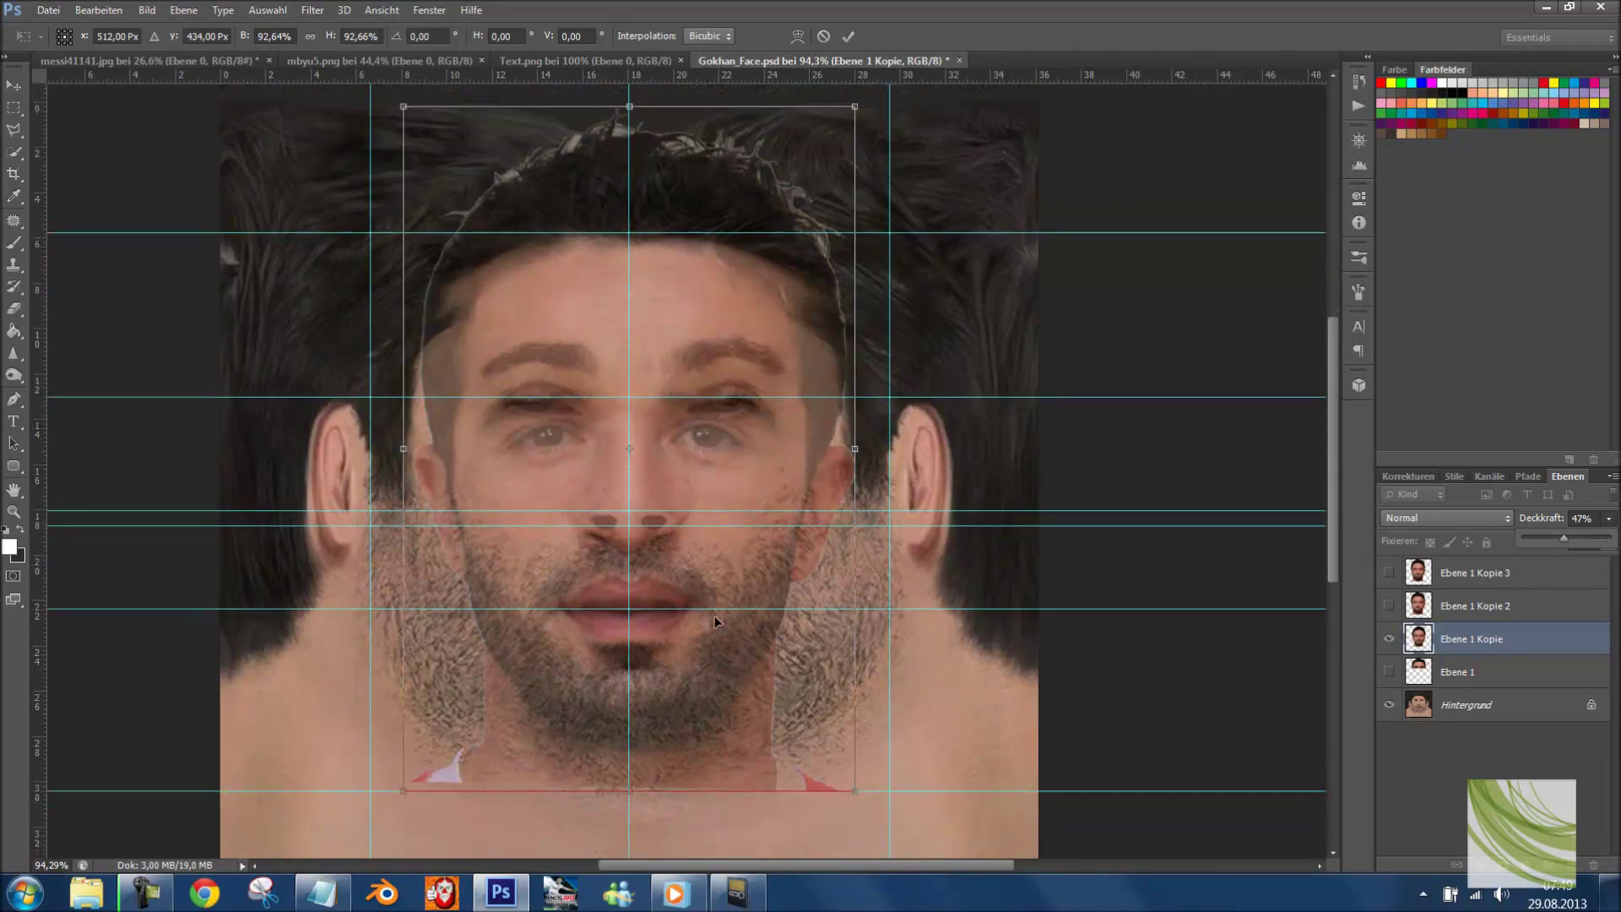
pyautogui.scroll(5, 714, 615)
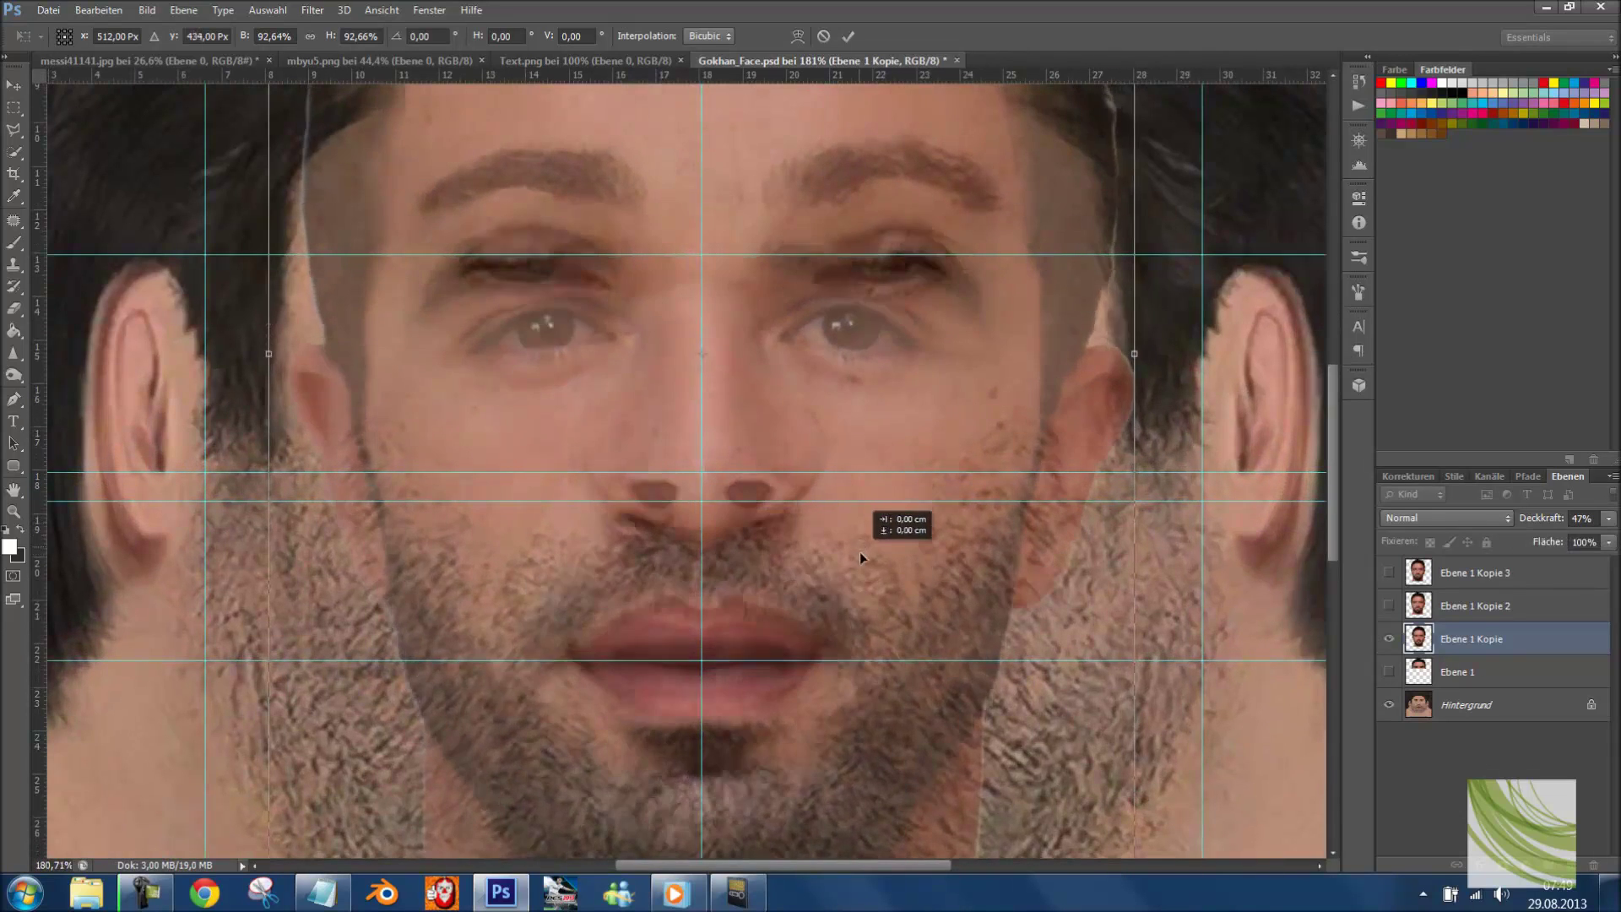
pyautogui.moveTo(859, 553)
pyautogui.mouseDown()
pyautogui.moveTo(864, 529)
pyautogui.moveTo(880, 680)
pyautogui.moveTo(878, 525)
pyautogui.moveTo(863, 523)
pyautogui.mouseUp()
# - Warp both sides of the Ebene 1 Kopie head outward and upward to widen the cheeks and jaw
pyautogui.rightClick(228, 532)
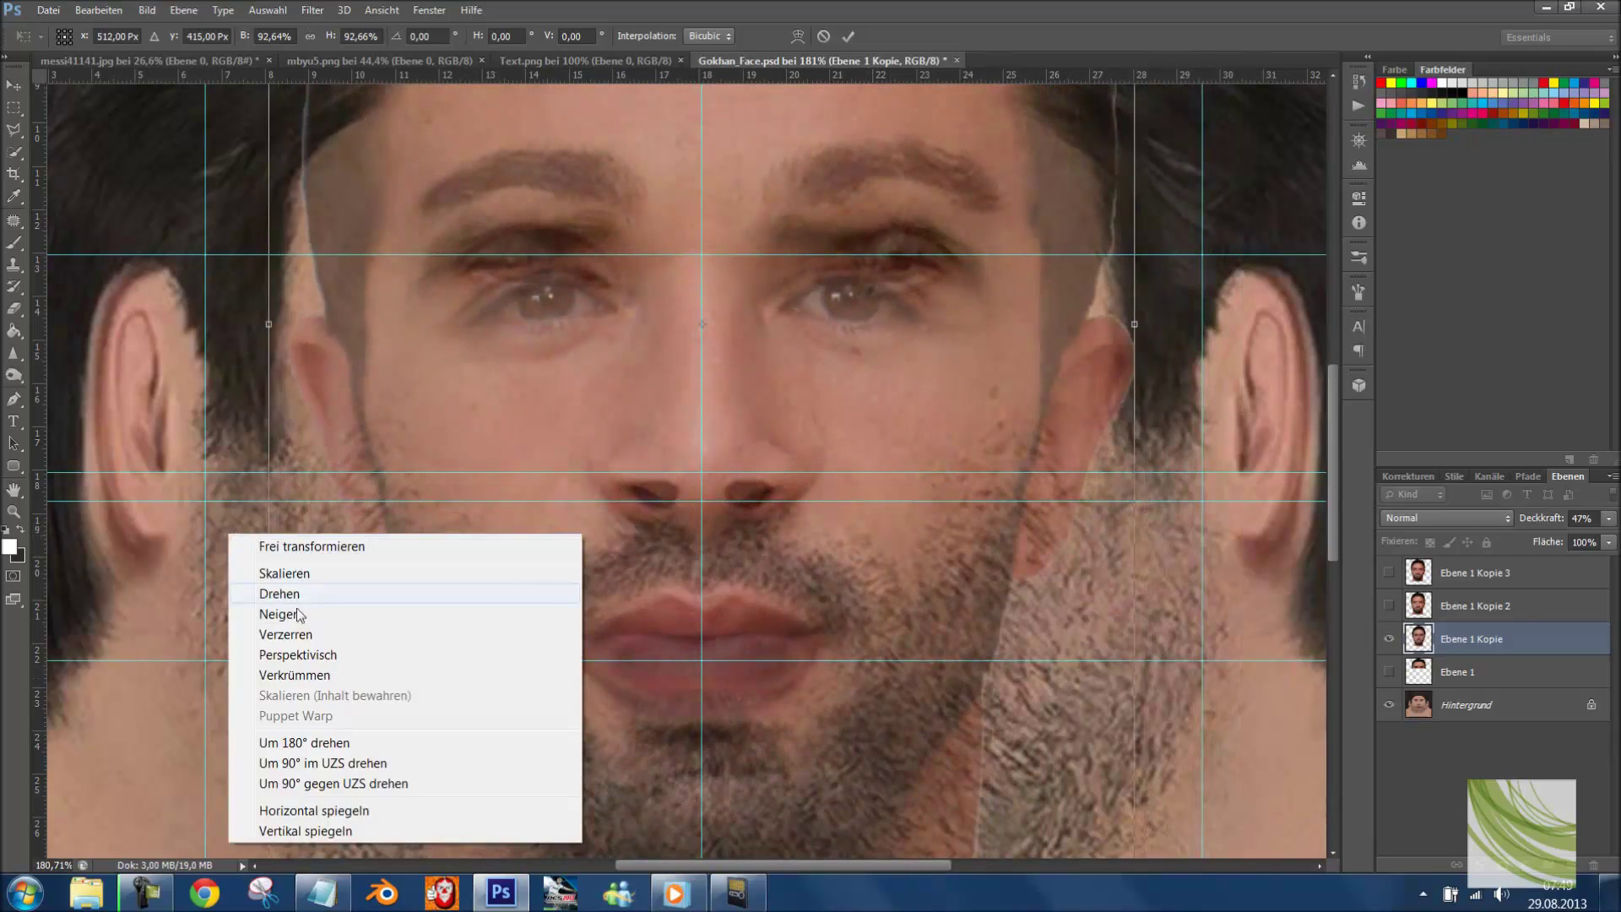
pyautogui.click(294, 675)
pyautogui.scroll(-2, 295, 559)
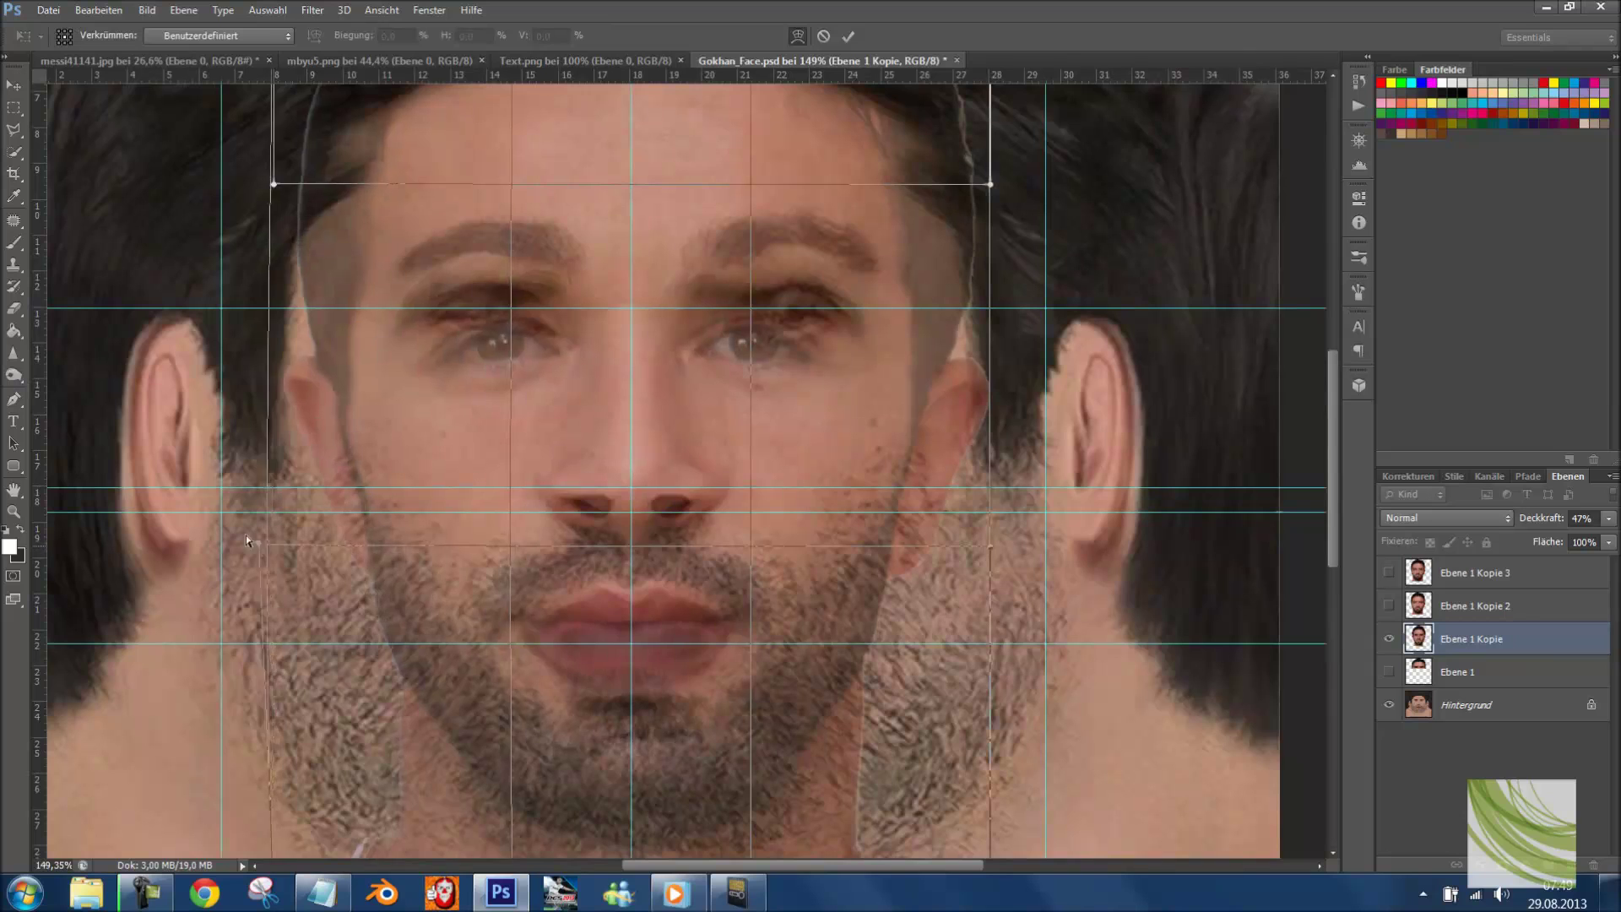
pyautogui.moveTo(247, 540); pyautogui.dragTo(191, 487)
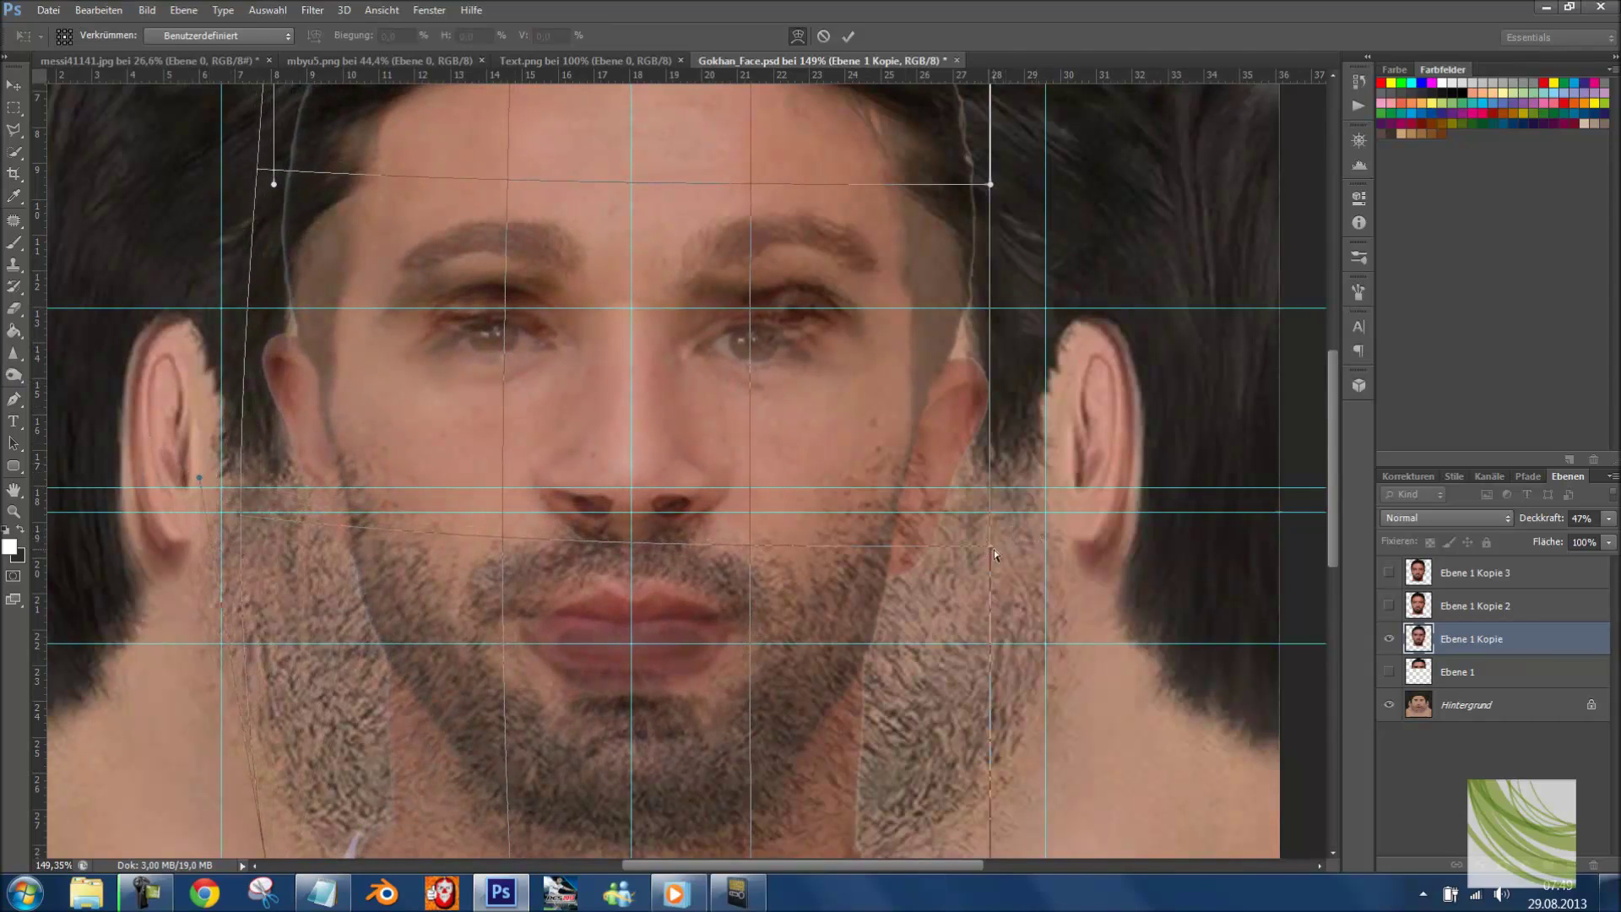
pyautogui.moveTo(993, 550); pyautogui.dragTo(1159, 477)
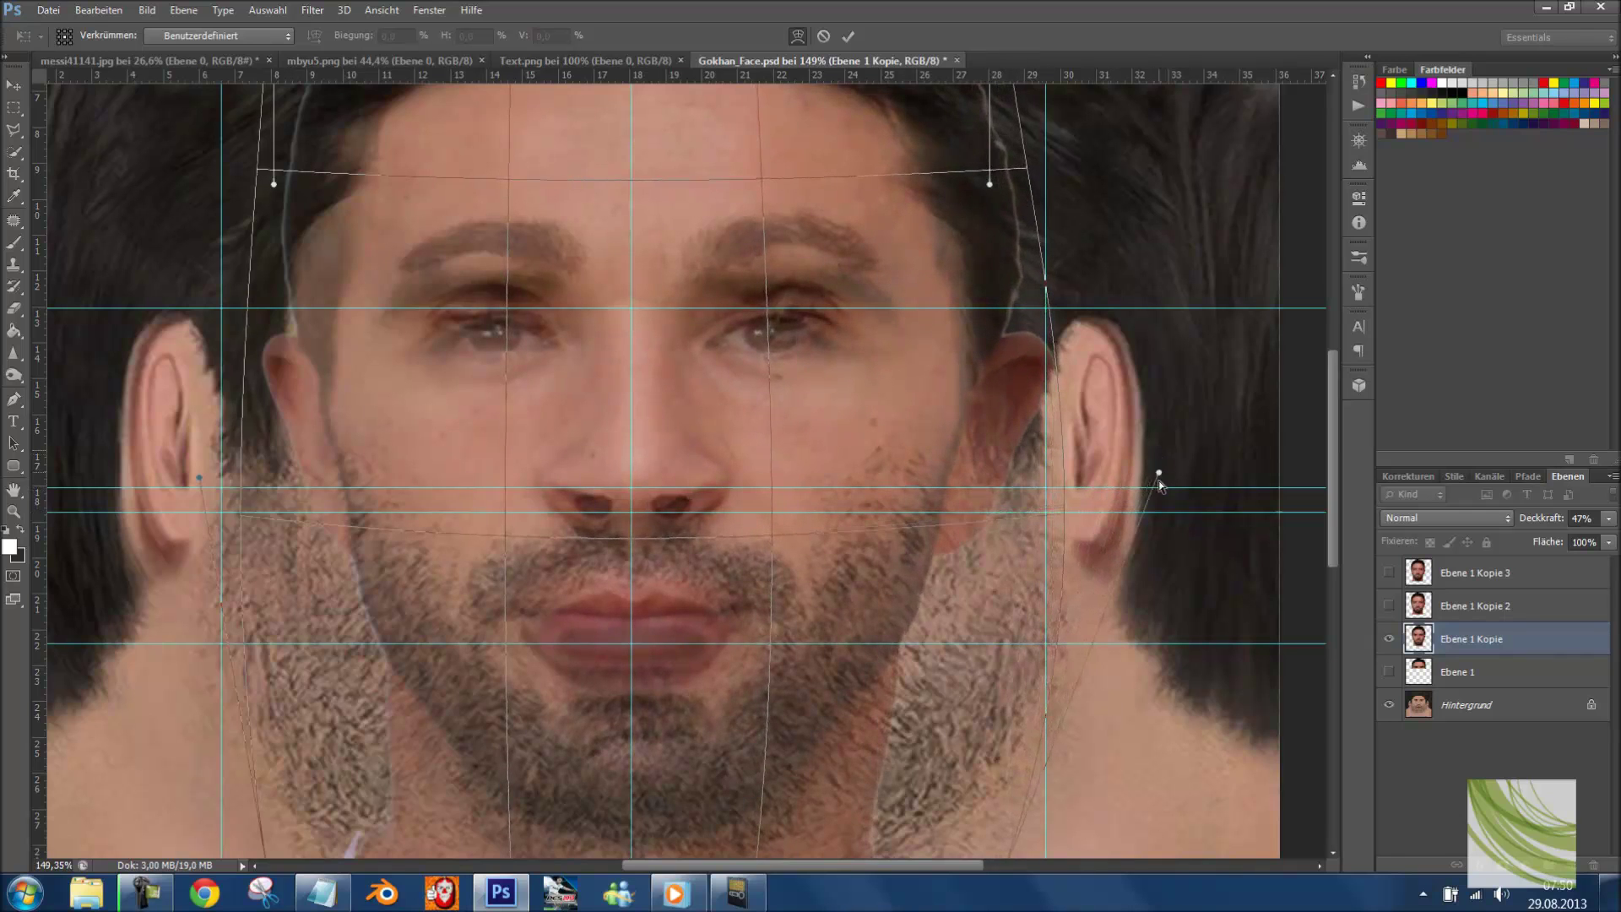
# - Warp the forehead of Ebene 1 Kopie upward and the mouth area downward, and apply the warp
pyautogui.scroll(5, 638, 246)
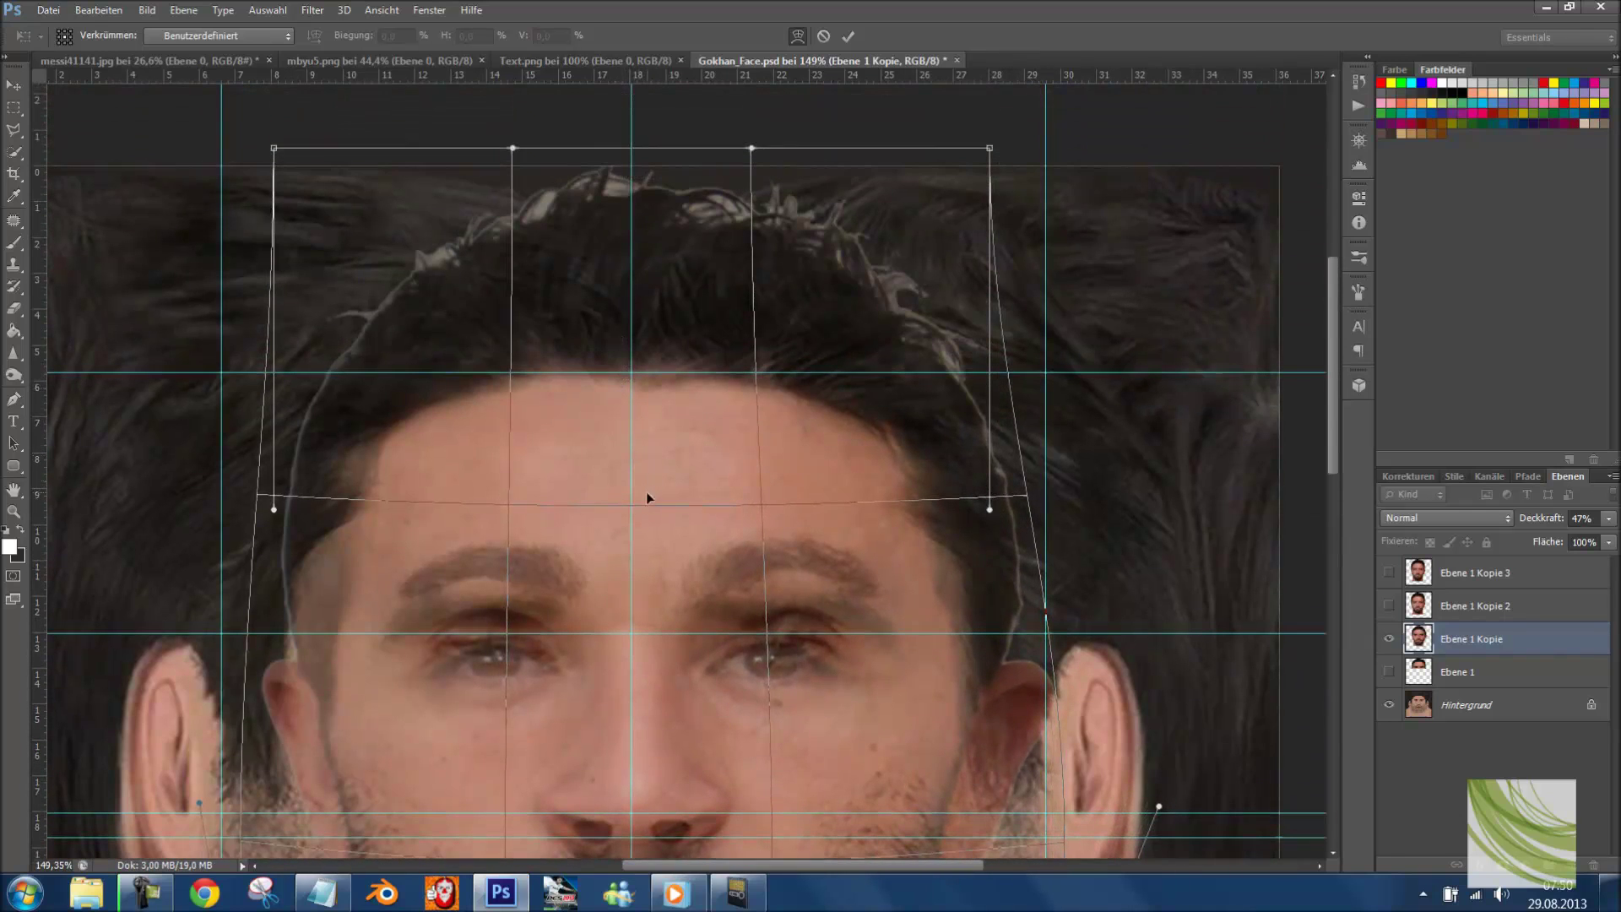
pyautogui.moveTo(646, 498); pyautogui.dragTo(648, 438)
pyautogui.scroll(-1, 697, 799)
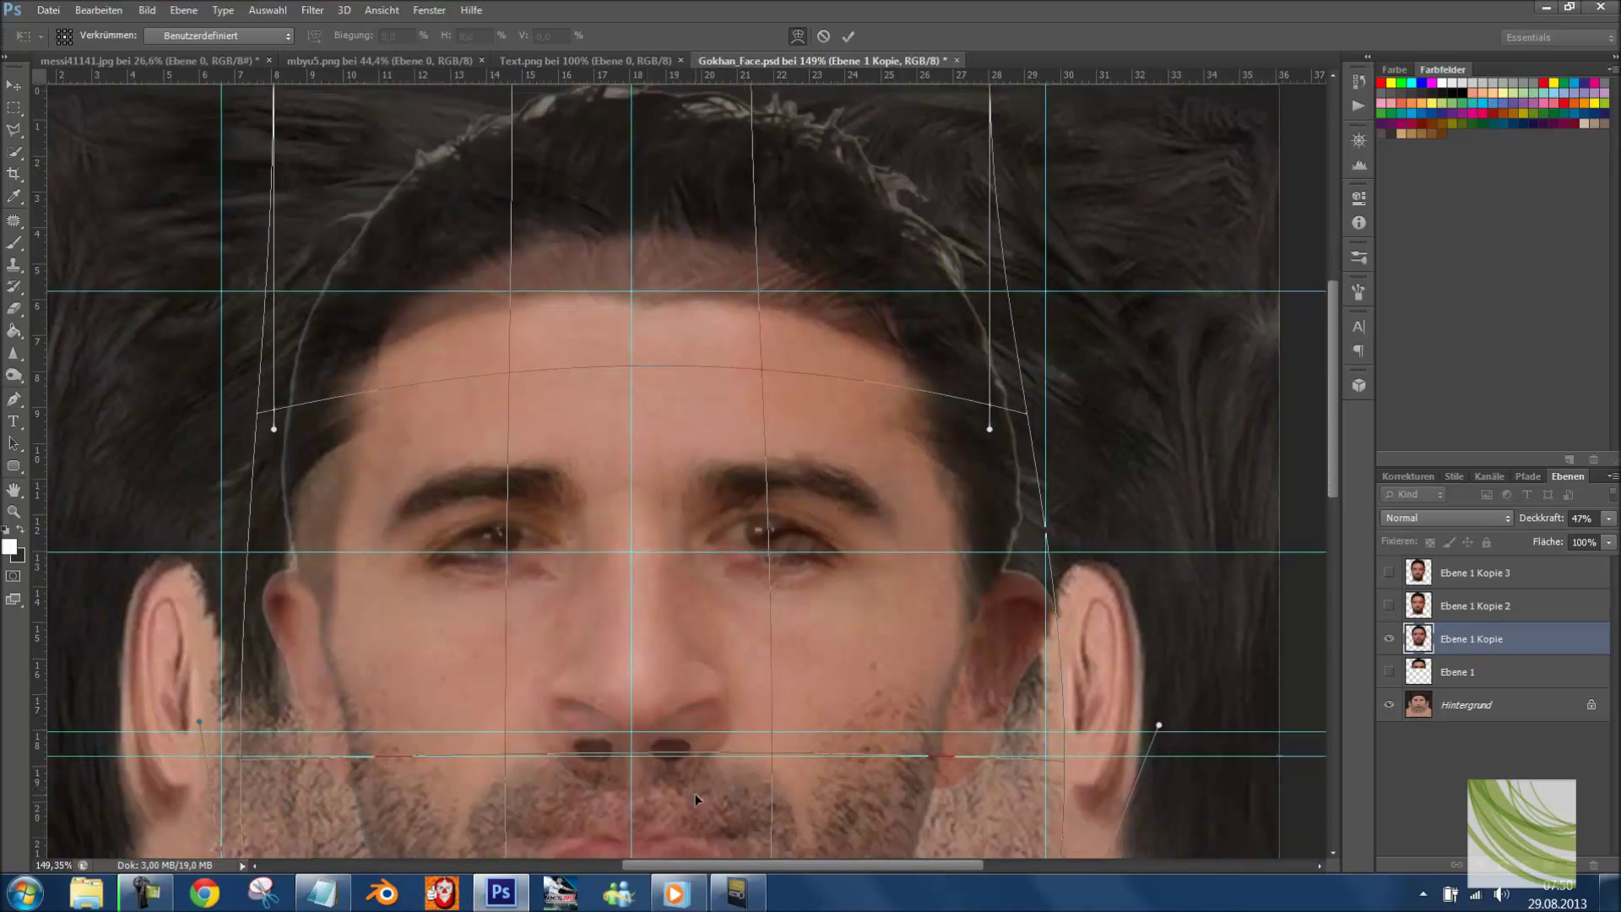
pyautogui.scroll(-2, 695, 794)
pyautogui.moveTo(662, 682); pyautogui.dragTo(662, 721)
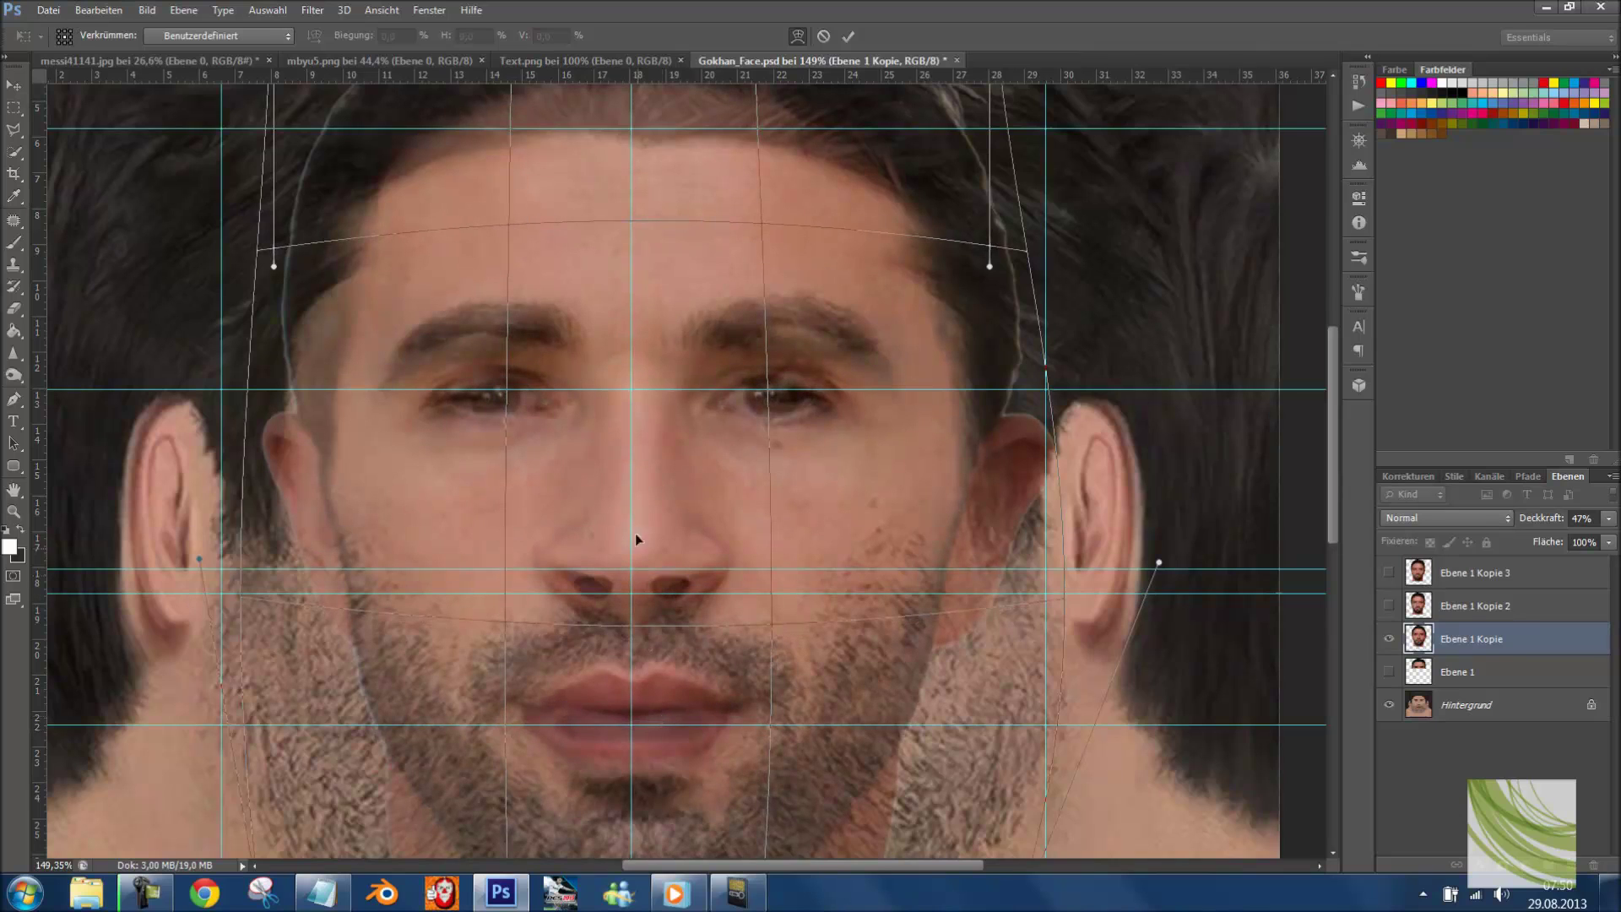
pyautogui.press('Return')
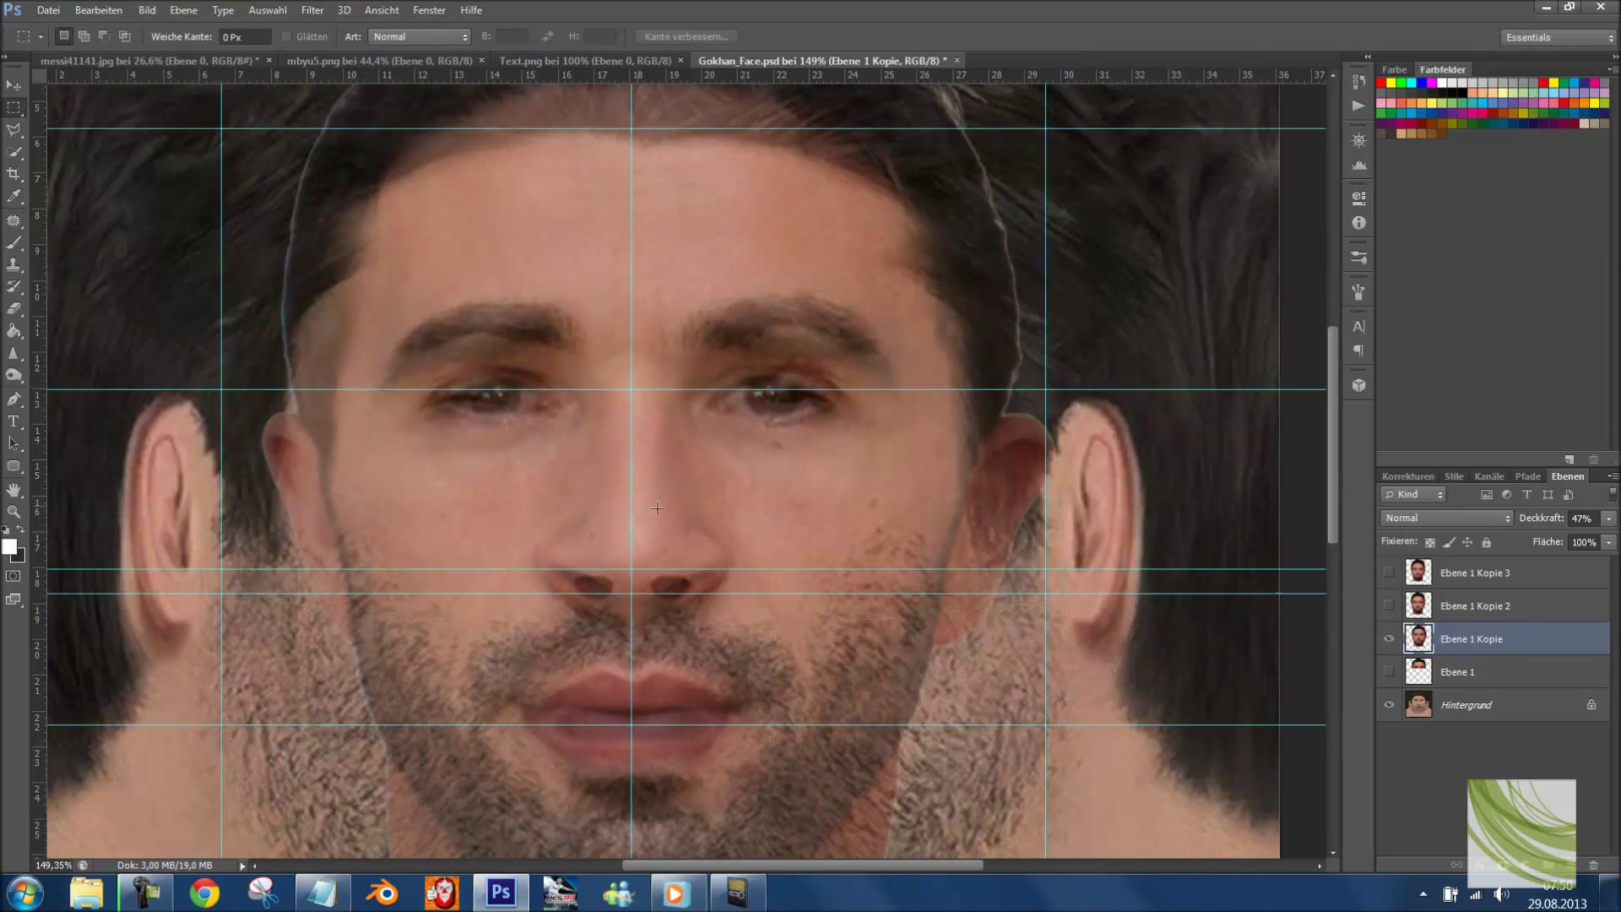
# - Set the opacity of the Ebene 1 Kopie layer back to 100%
pyautogui.click(1608, 518)
pyautogui.moveTo(1587, 541)
pyautogui.mouseDown()
pyautogui.moveTo(1556, 545)
pyautogui.moveTo(1616, 548)
pyautogui.mouseUp()
pyautogui.click(1609, 517)
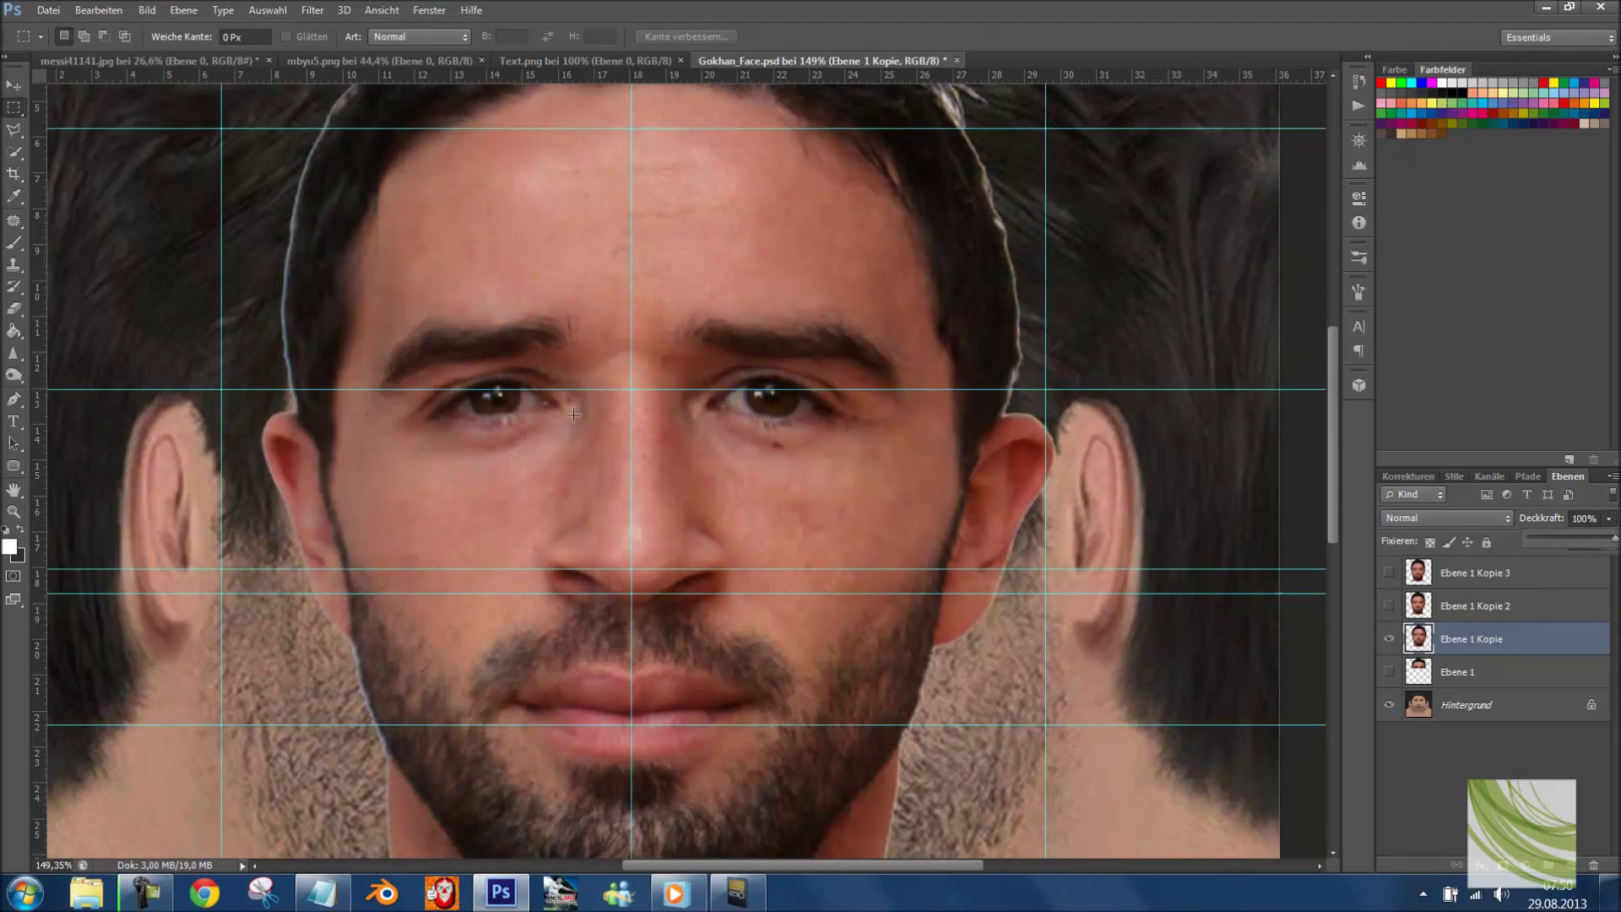
# - Show the Ebene 1 layer and lower the opacity of Ebene 1 Kopie to 0%
pyautogui.click(1387, 673)
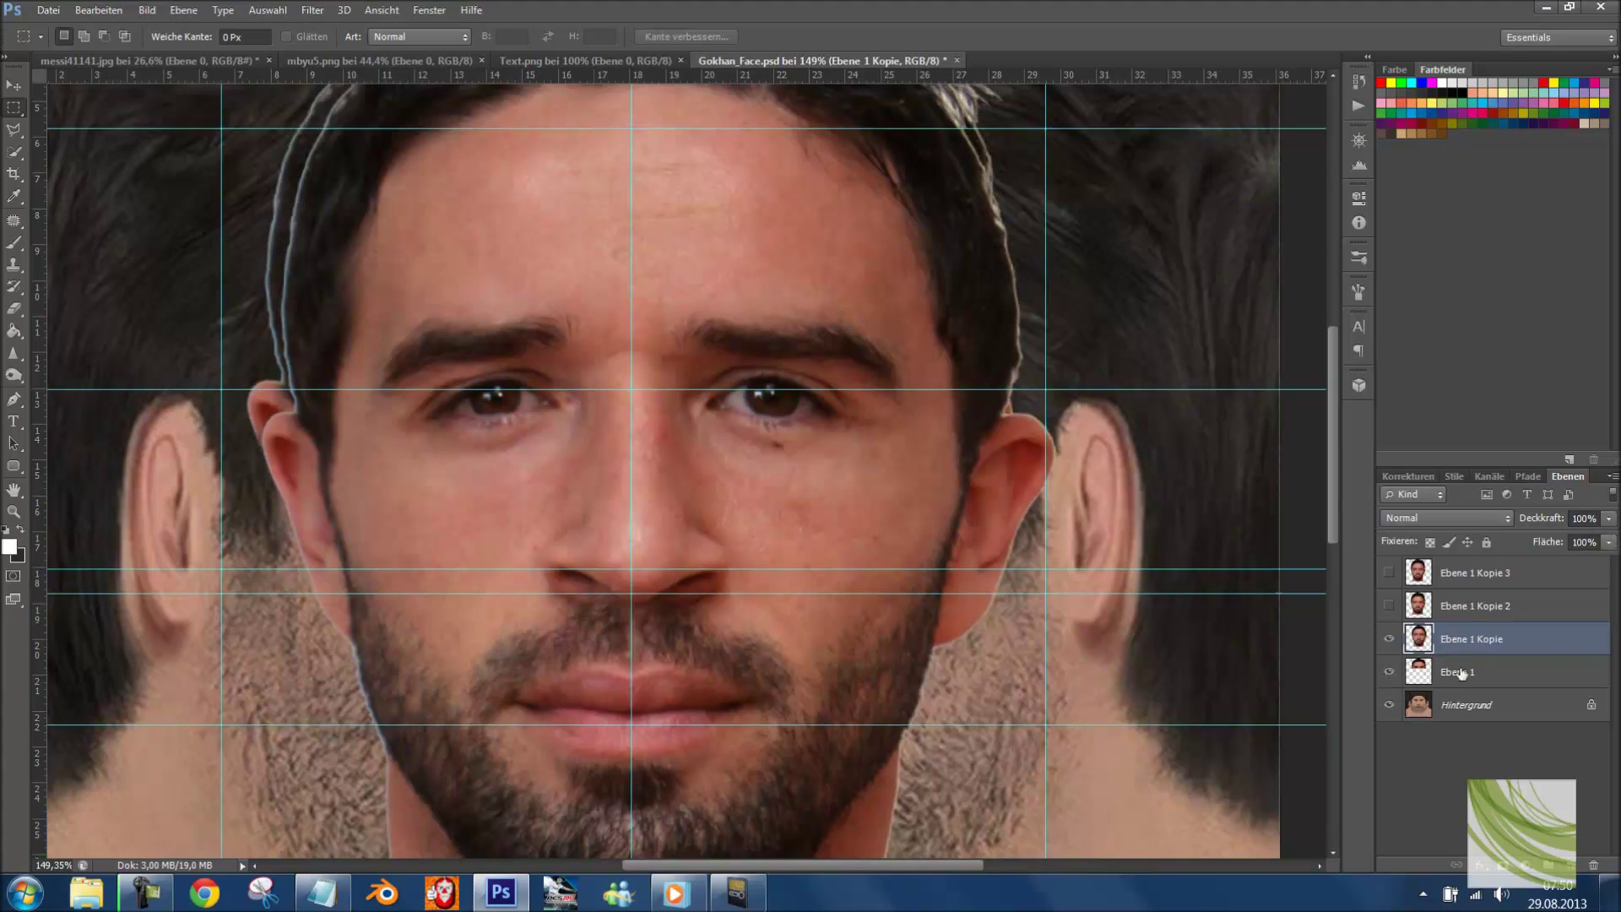
pyautogui.scroll(3, 258, 370)
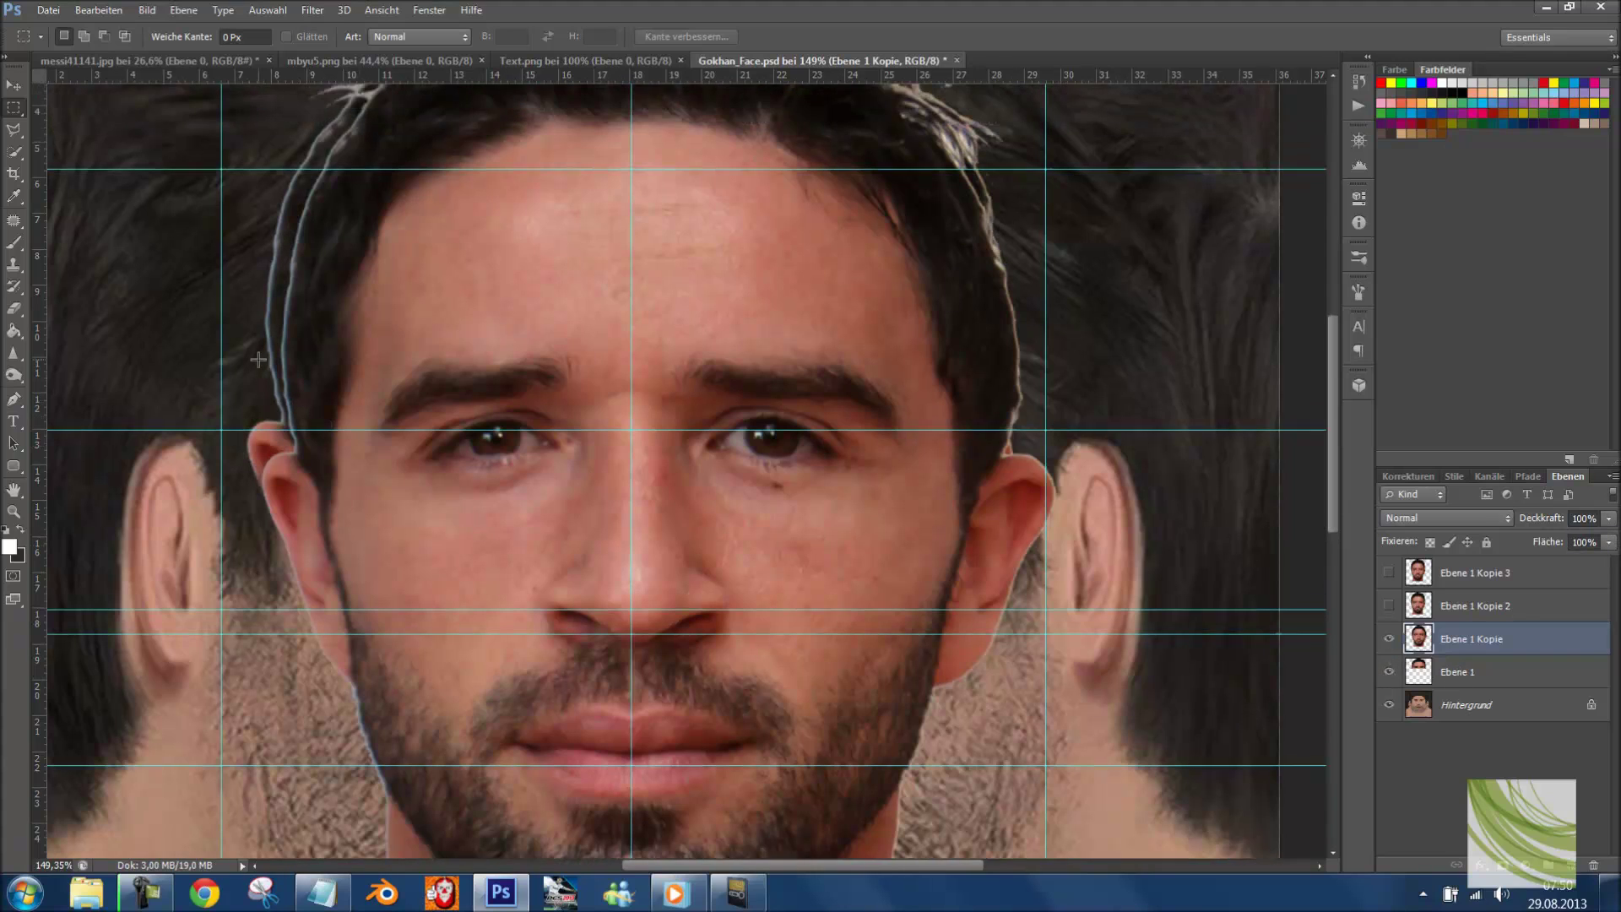
pyautogui.click(1608, 517)
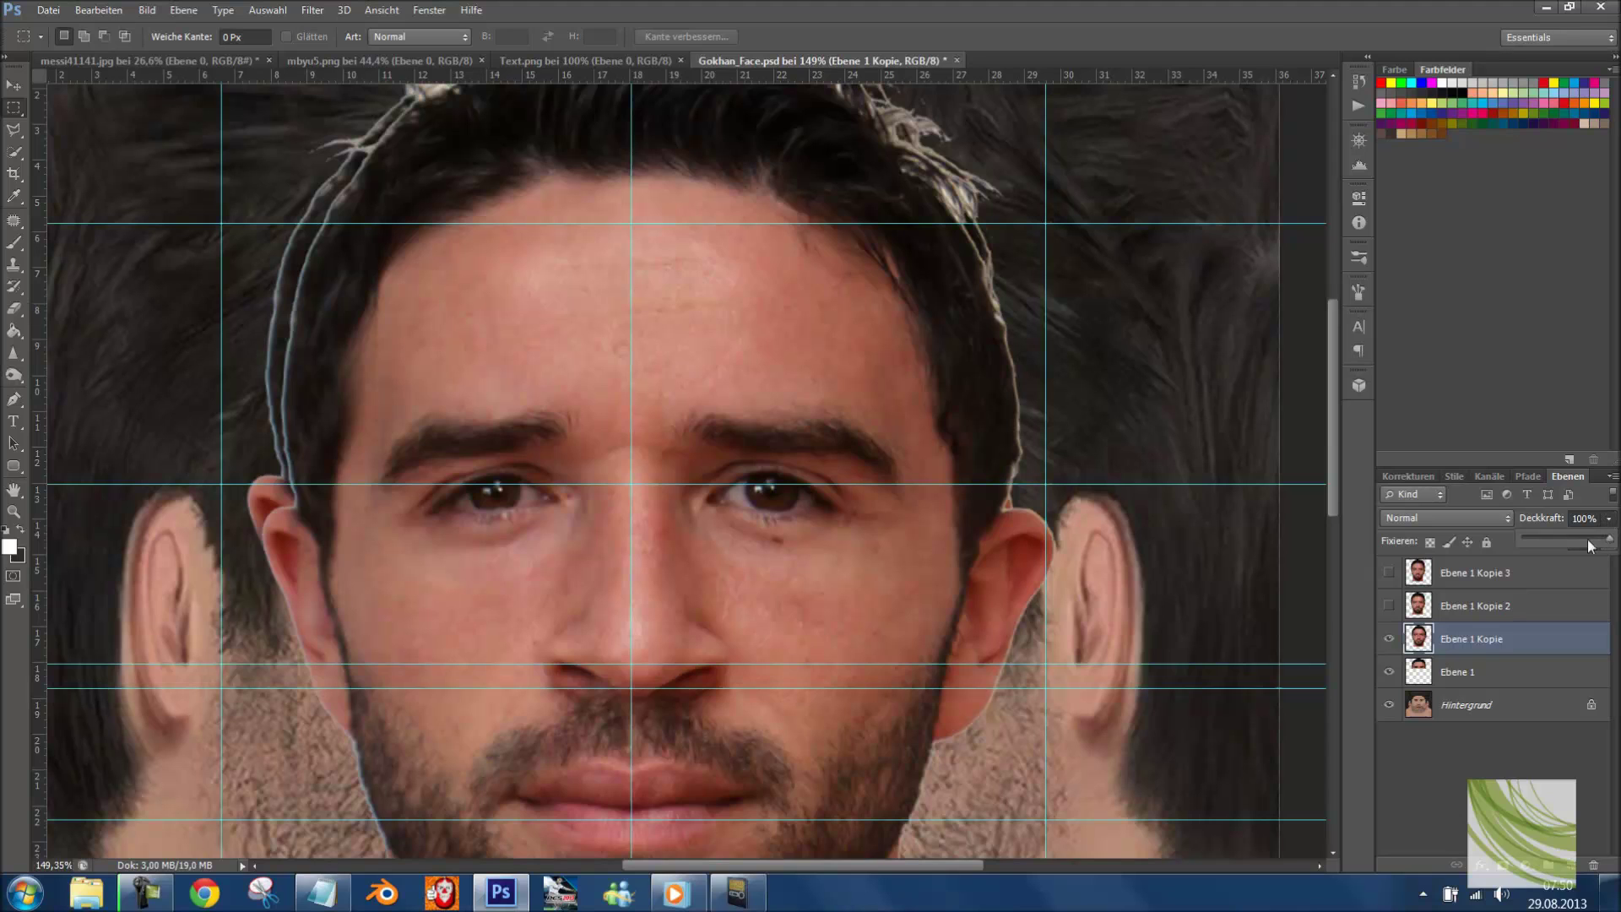
pyautogui.moveTo(1609, 539); pyautogui.dragTo(1538, 544)
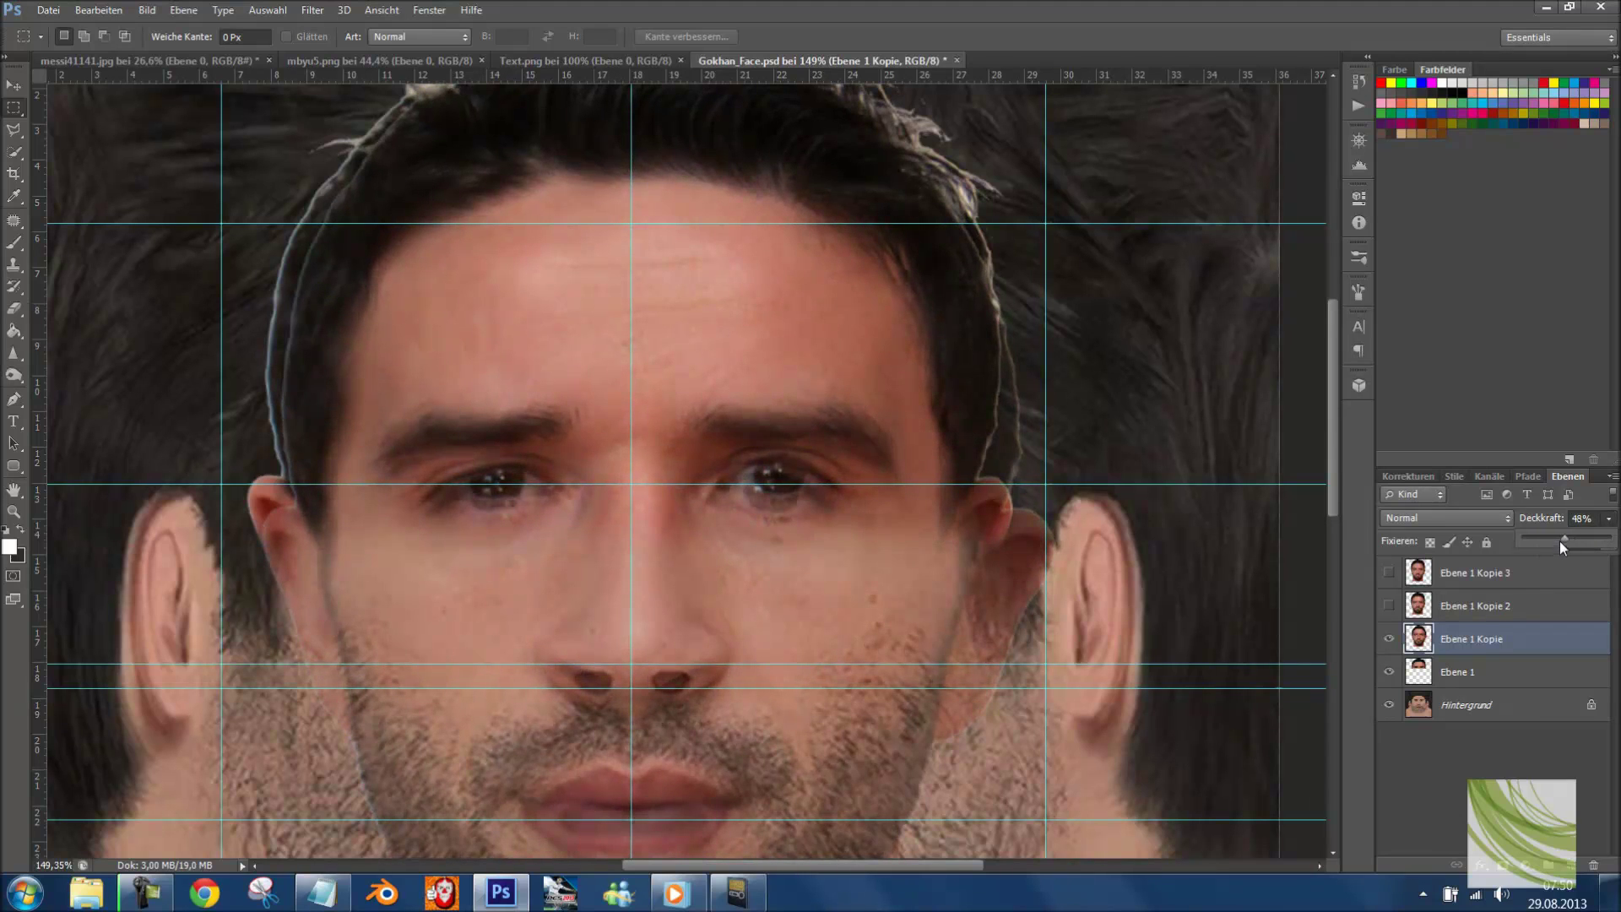
pyautogui.moveTo(1562, 547); pyautogui.dragTo(1487, 539)
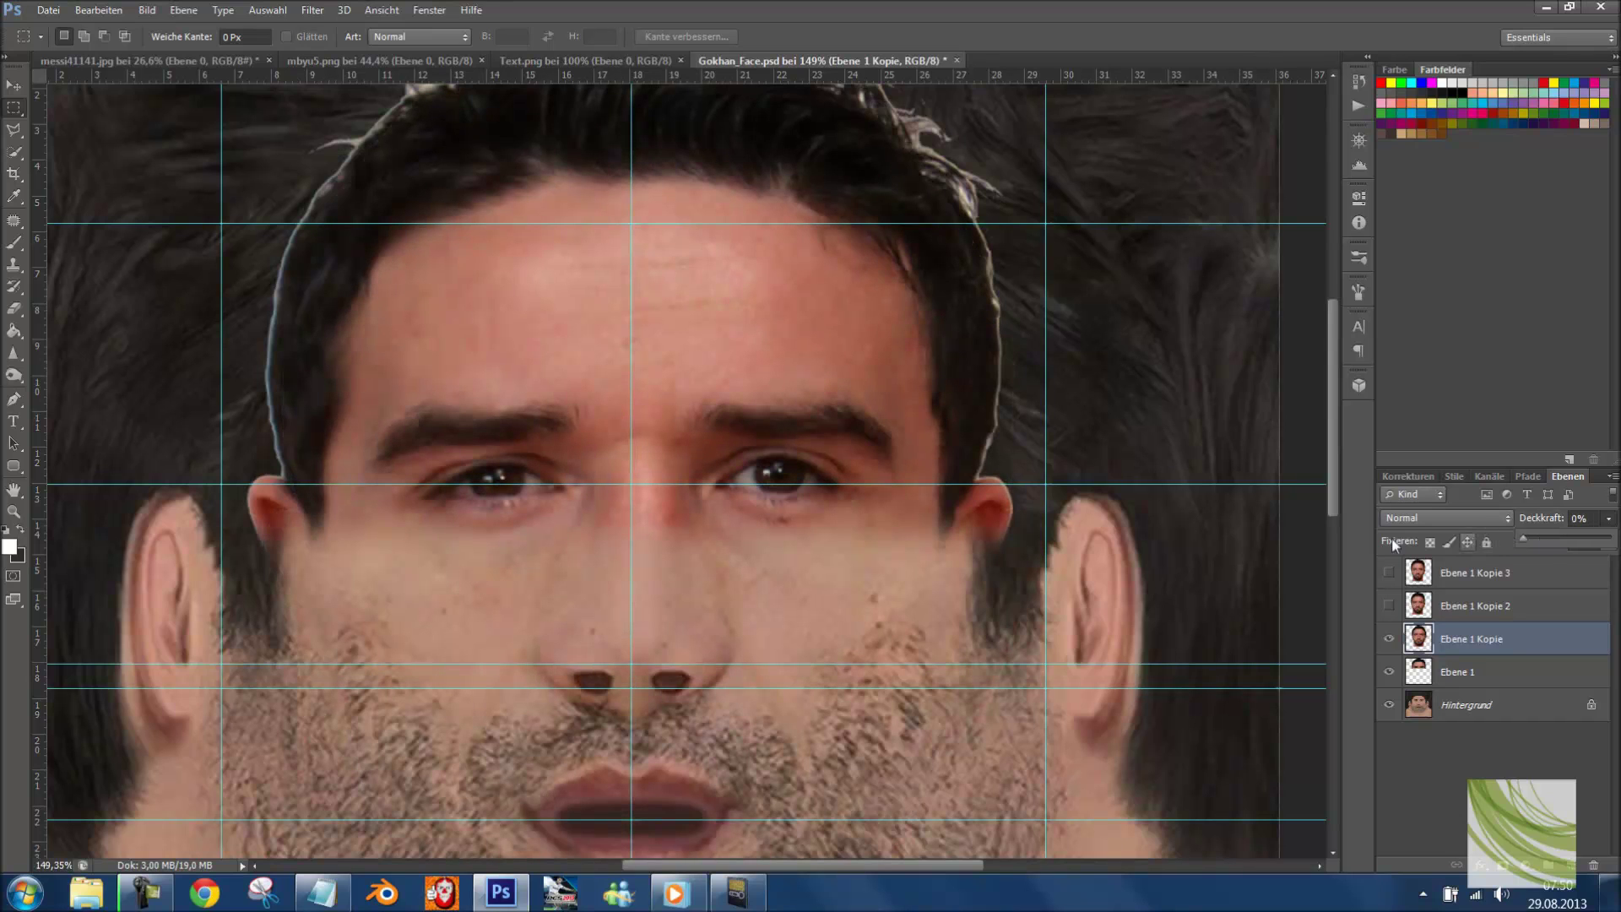
# - Select the area from the hair to just below the eyes, feather its edge, and delete that part of Ebene 1 Kopie
pyautogui.scroll(-3, 398, 360)
pyautogui.scroll(-5, 398, 361)
pyautogui.scroll(2, 398, 360)
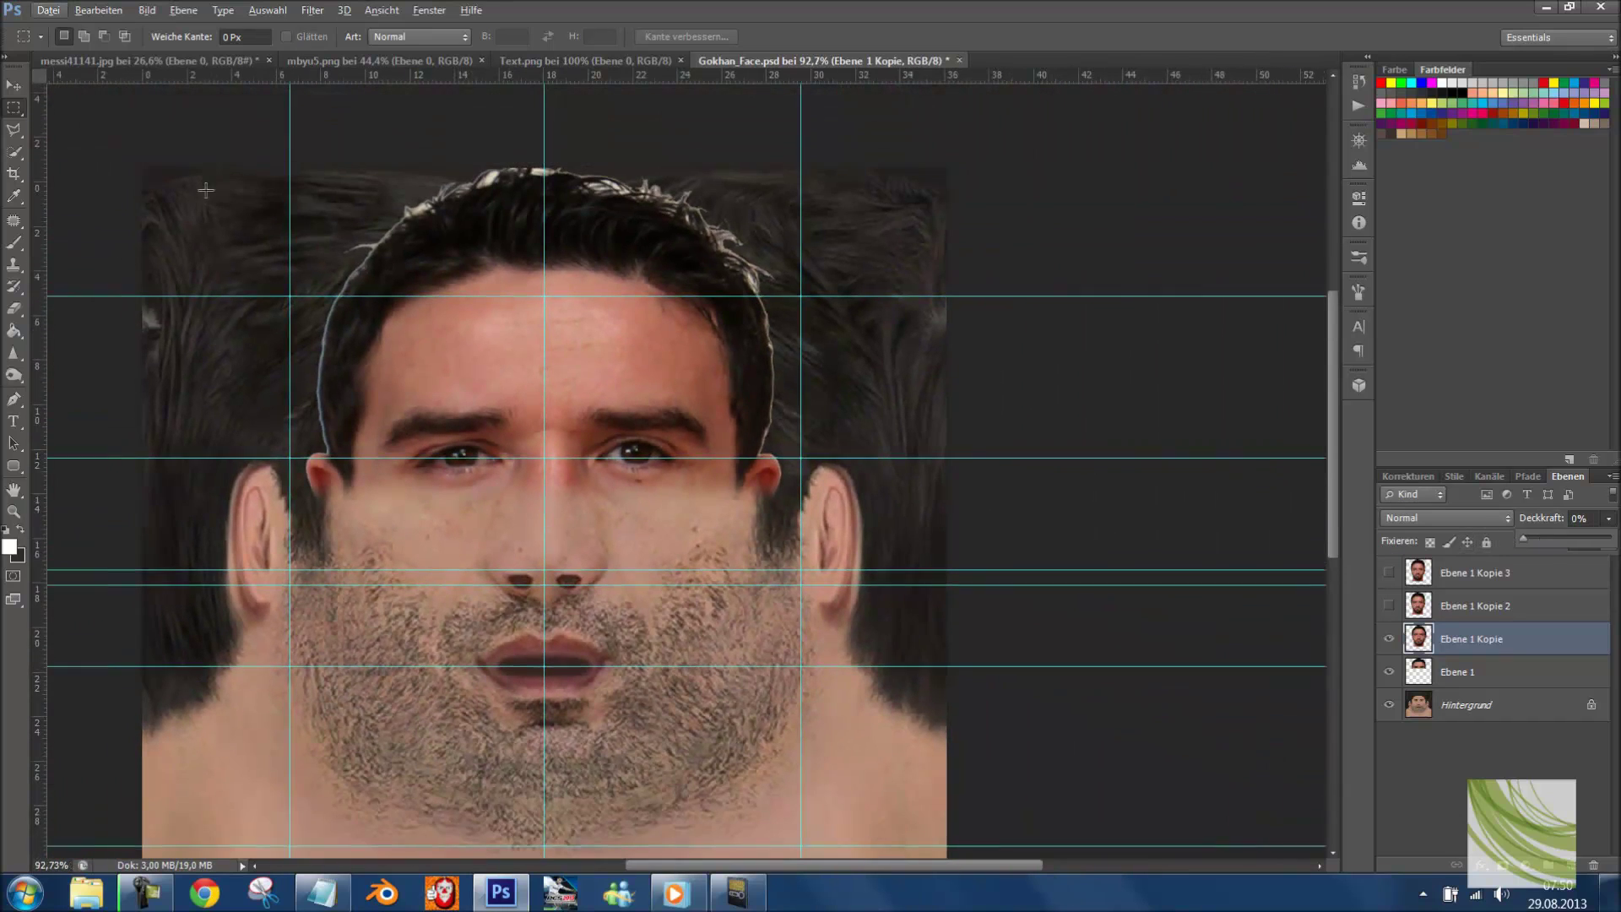
pyautogui.moveTo(216, 165); pyautogui.dragTo(963, 546)
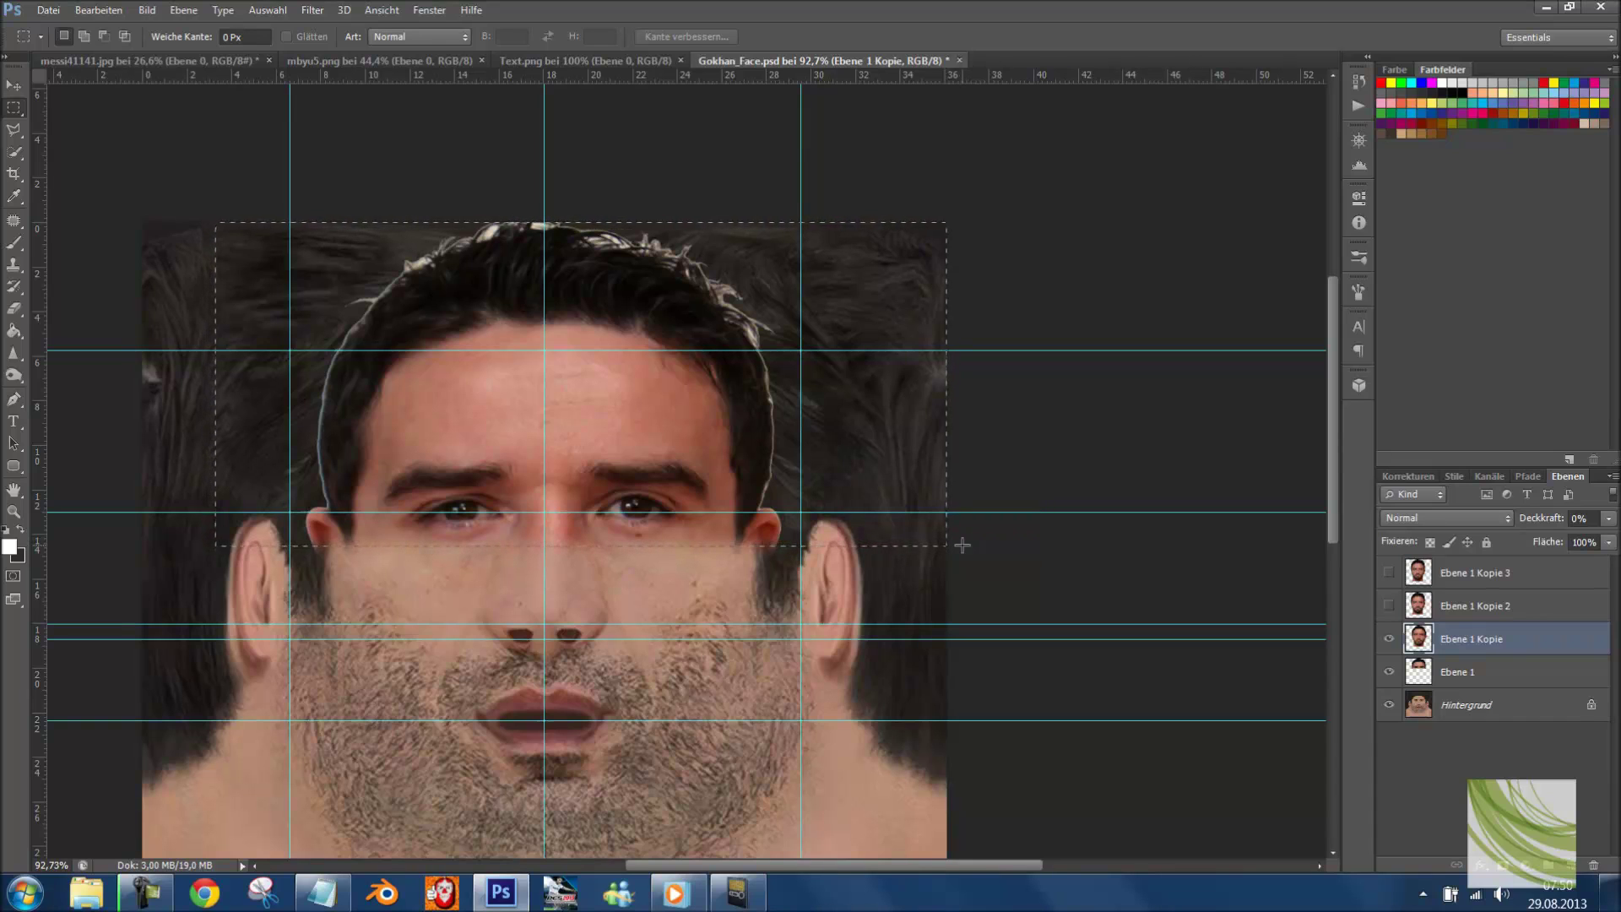
pyautogui.rightClick(714, 387)
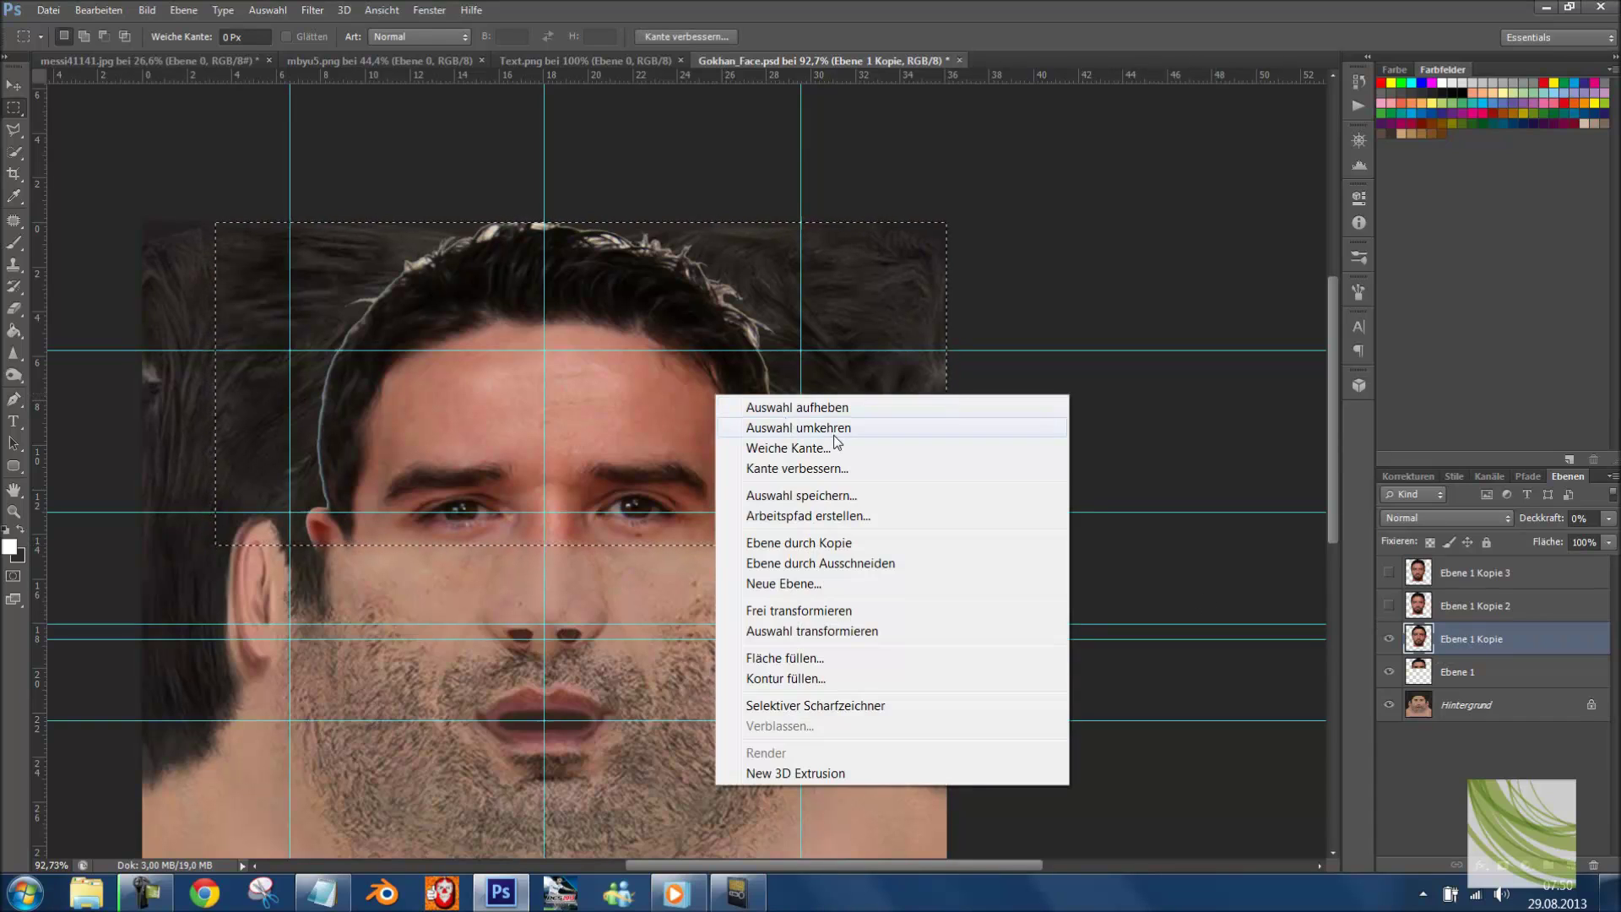
pyautogui.click(837, 447)
pyautogui.press('Return')
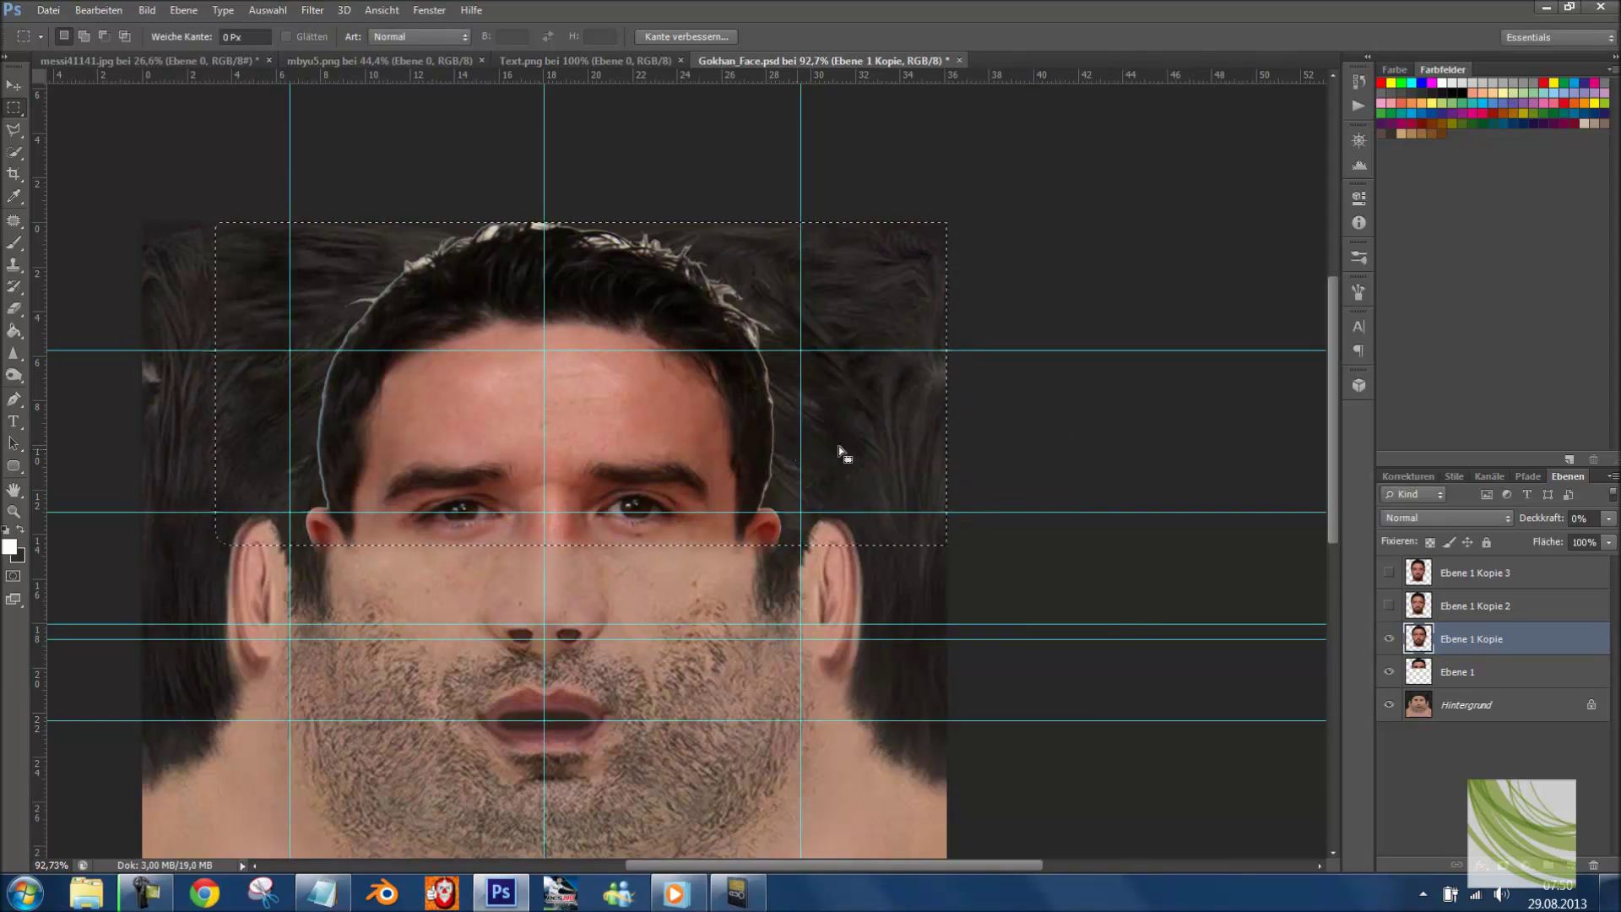
# - Set the opacity of Ebene 1 Kopie back to 100% and clear the selection
pyautogui.click(1609, 520)
pyautogui.click(1615, 538)
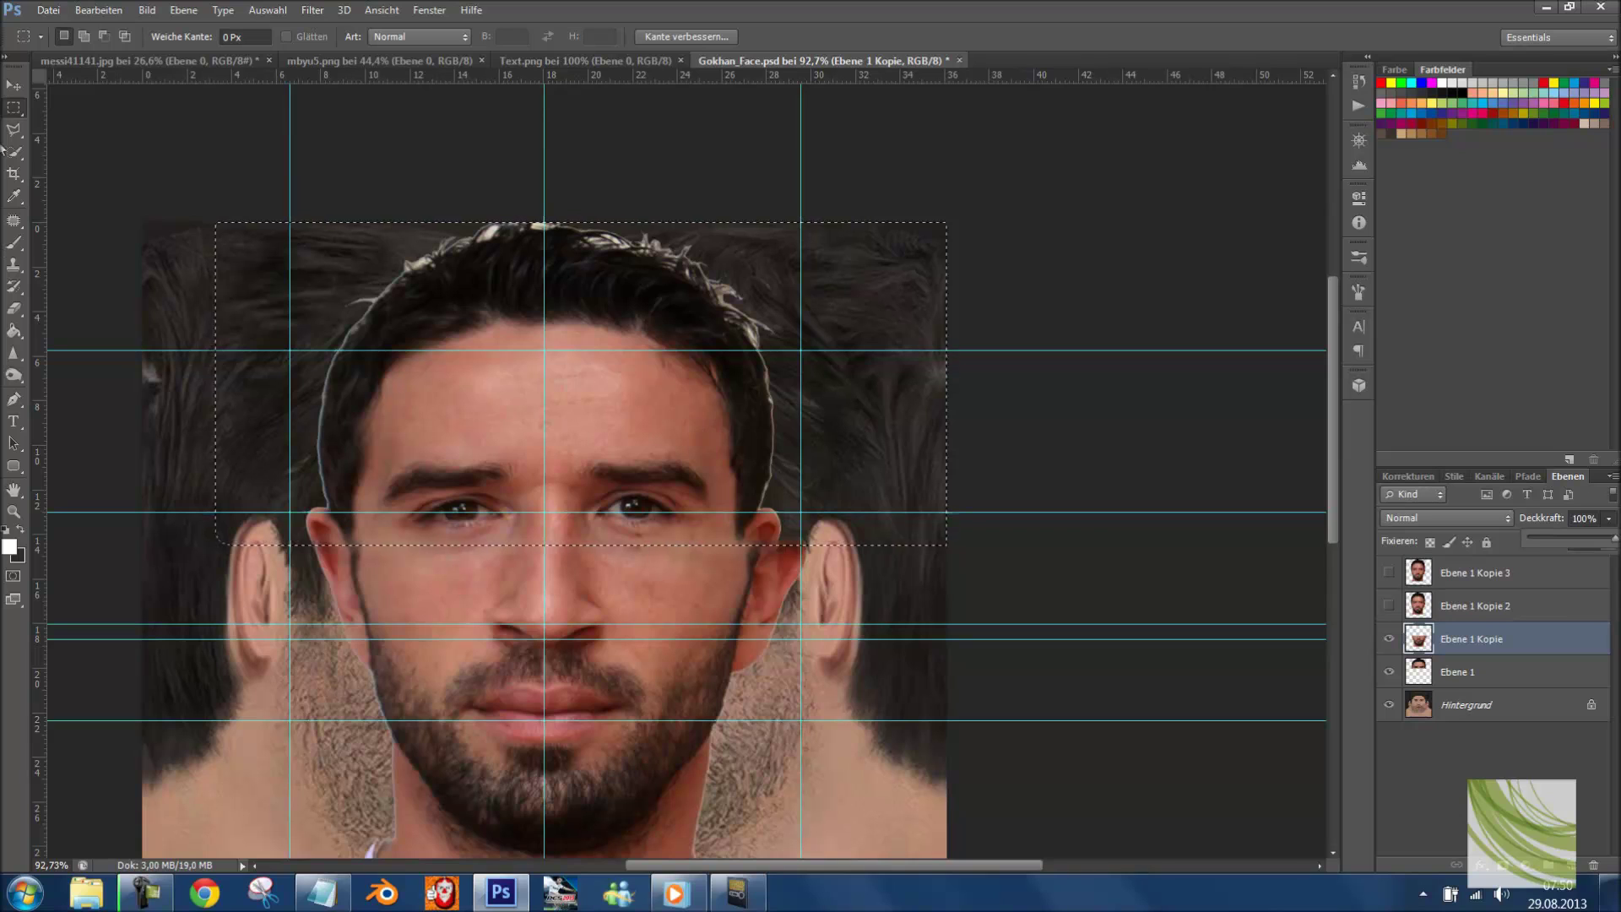
pyautogui.click(89, 107)
pyautogui.scroll(1, 757, 584)
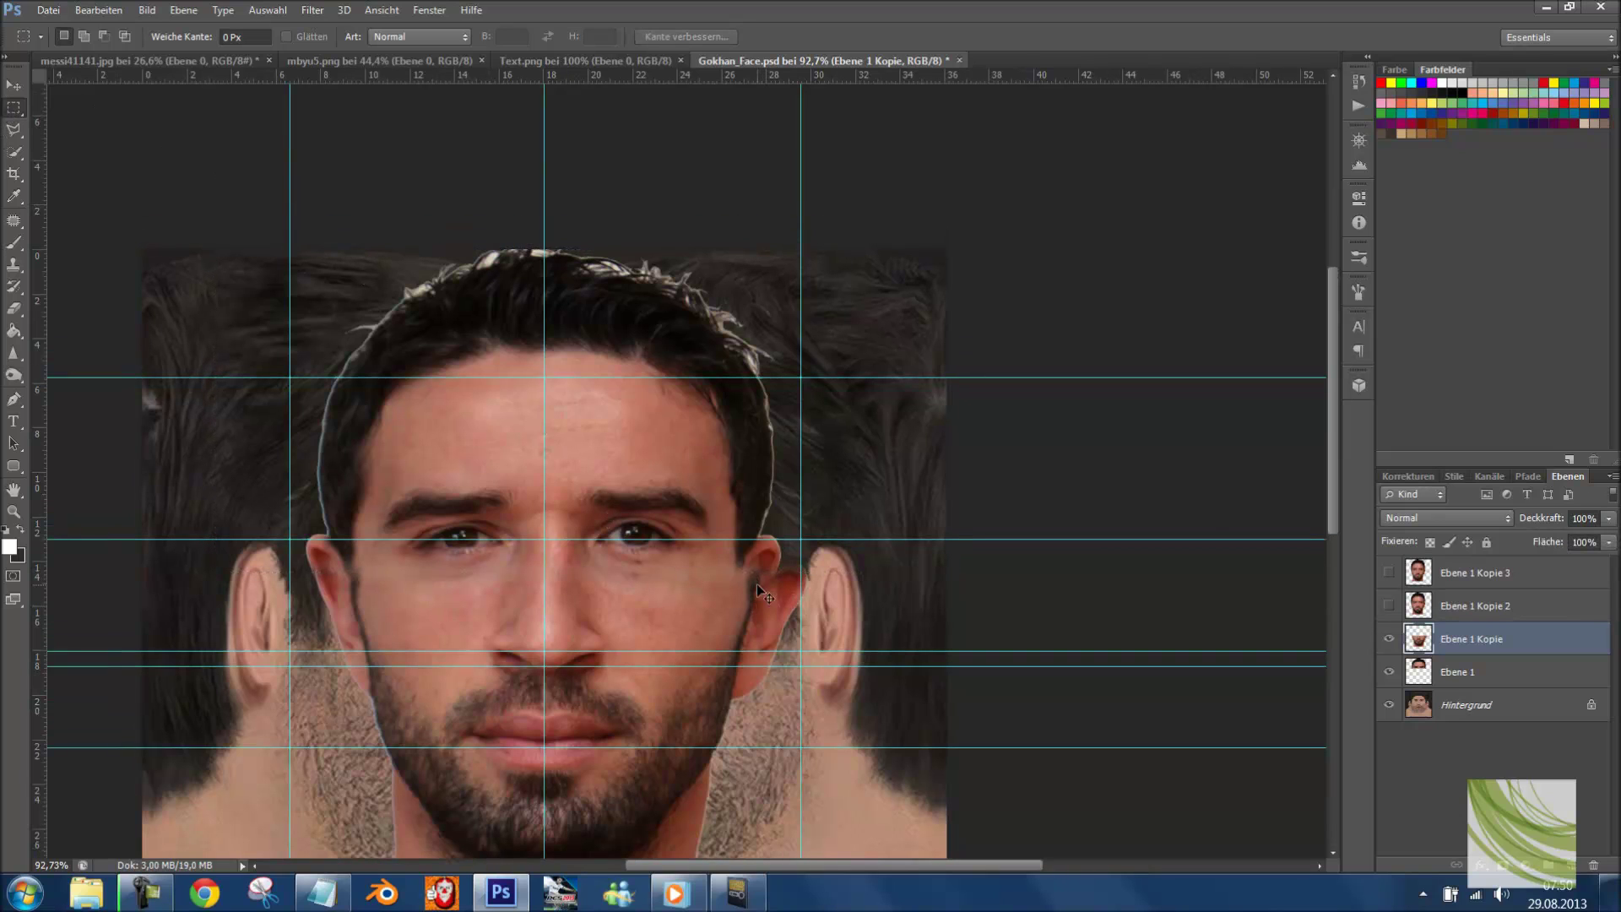
pyautogui.scroll(-4, 758, 584)
pyautogui.scroll(3, 726, 599)
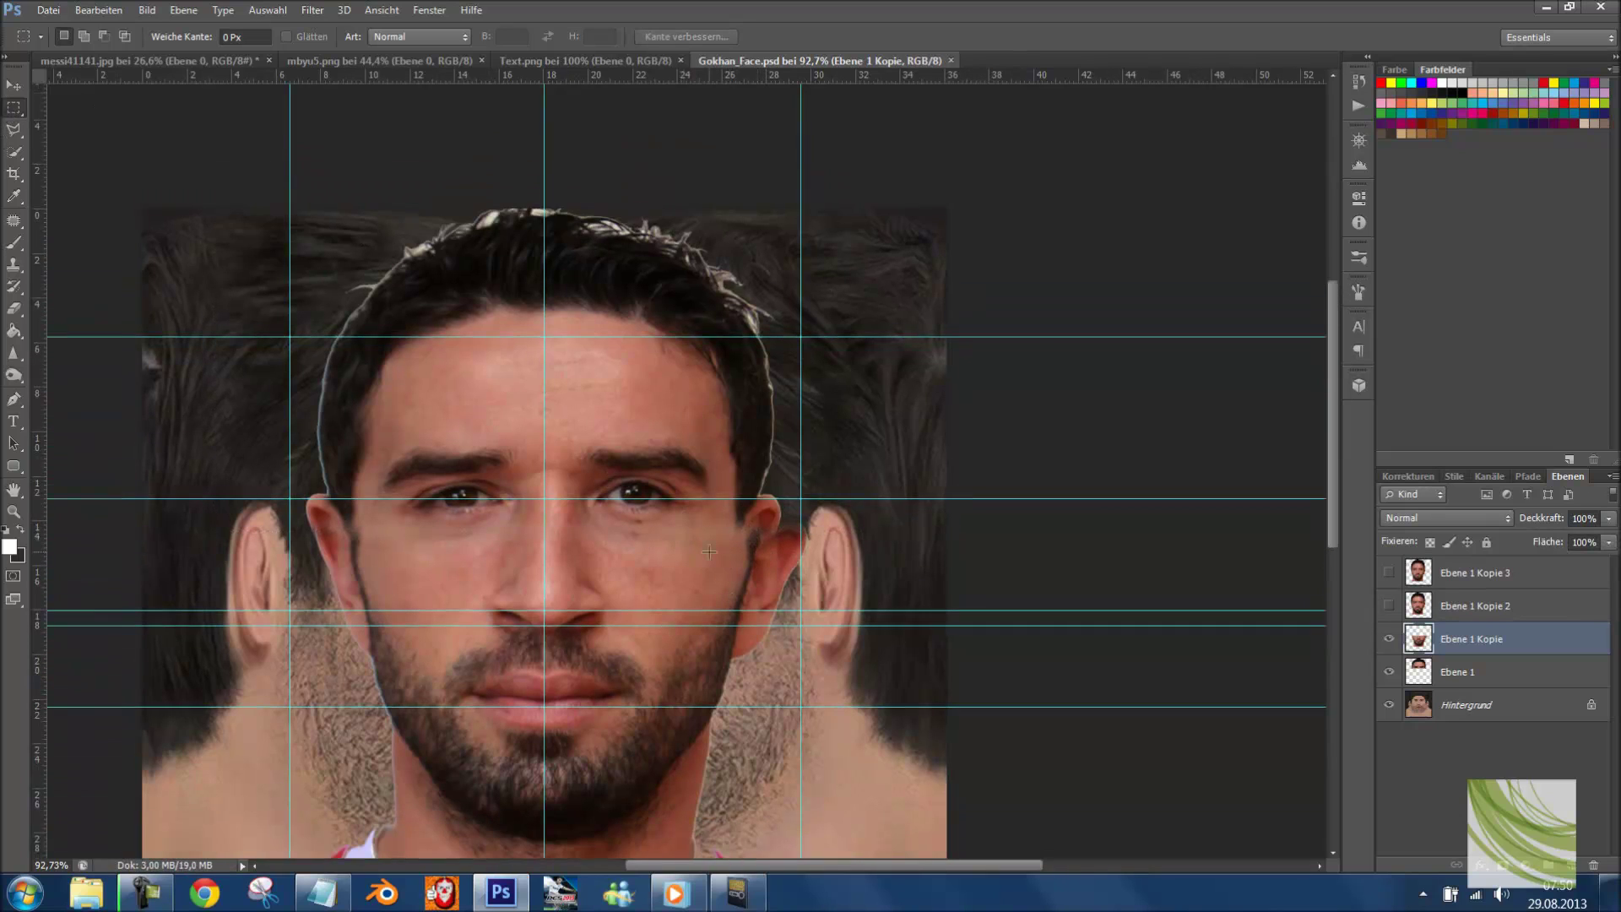
pyautogui.hotkey('ctrl', 't')
pyautogui.scroll(-2, 675, 574)
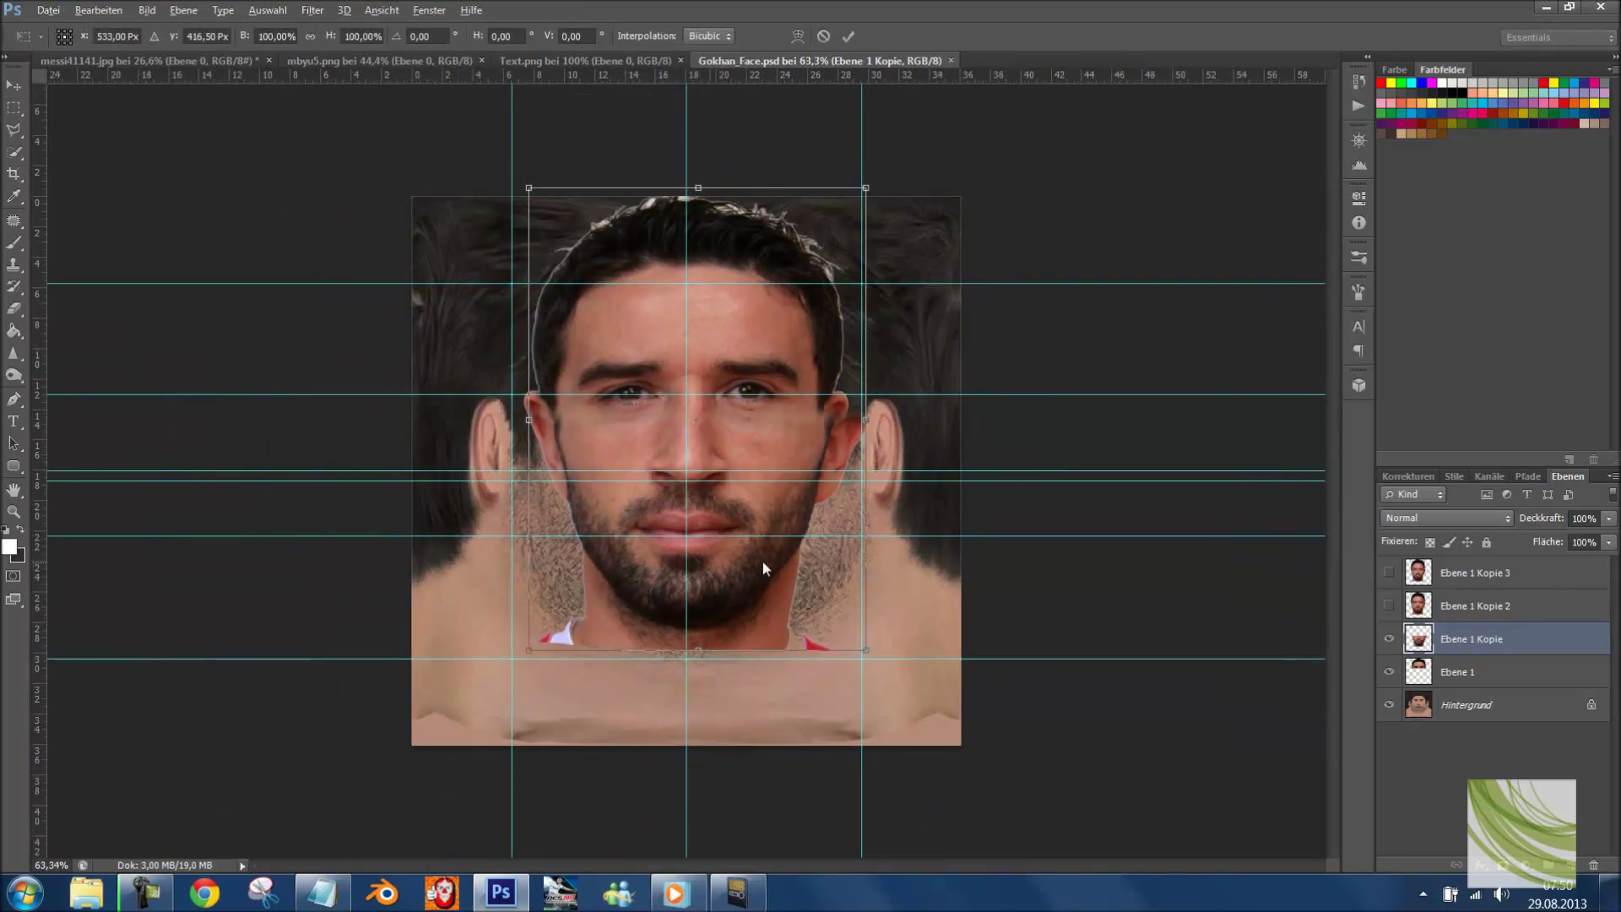
pyautogui.hotkey('alt', 'space')
pyautogui.press('Return')
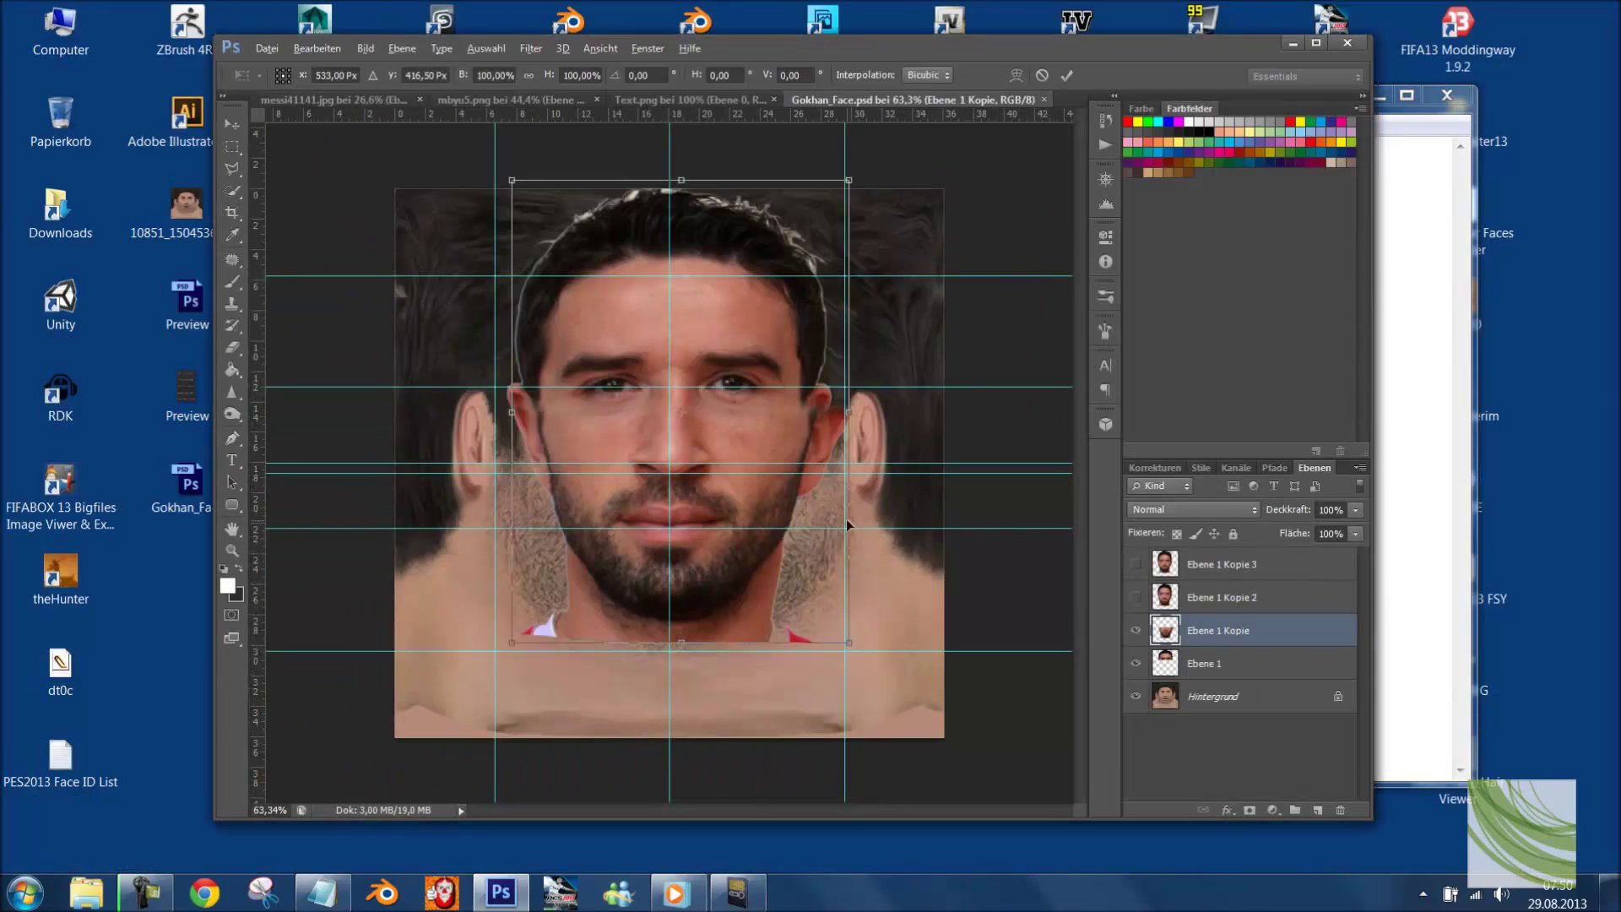
pyautogui.doubleClick(1032, 54)
pyautogui.scroll(1, 887, 399)
pyautogui.hotkey('alt', 'space')
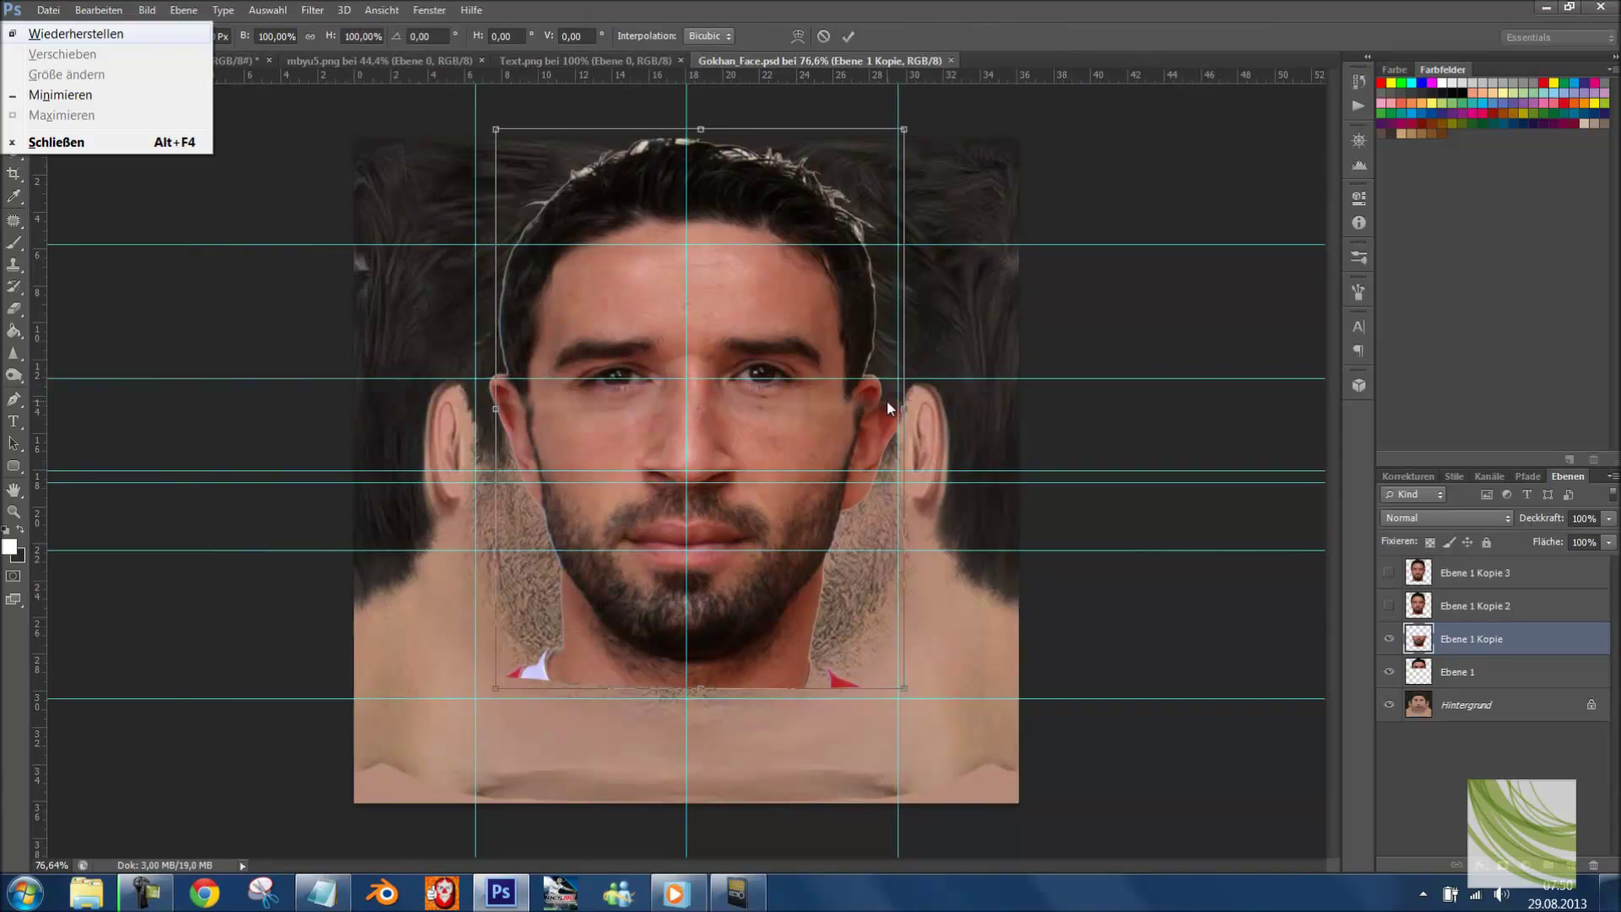
pyautogui.click(1135, 366)
pyautogui.press('Return')
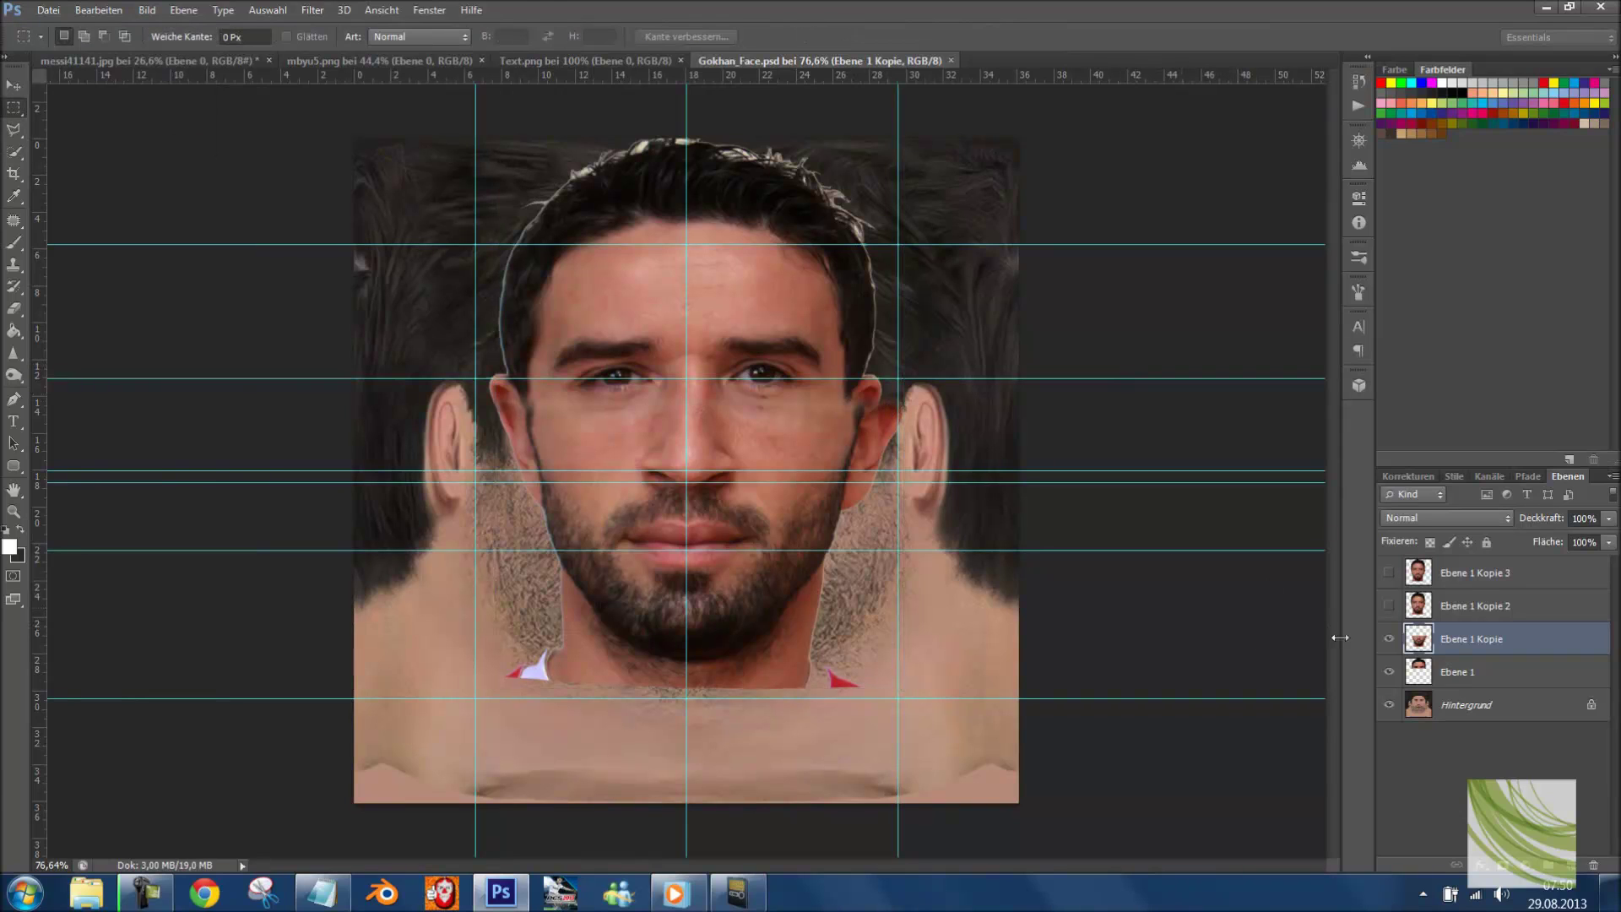
# - Hide the Ebene 1 Kopie and Ebene 1 layers, and show and select Ebene 1 Kopie 2
pyautogui.click(1388, 639)
pyautogui.click(1389, 671)
pyautogui.click(1390, 606)
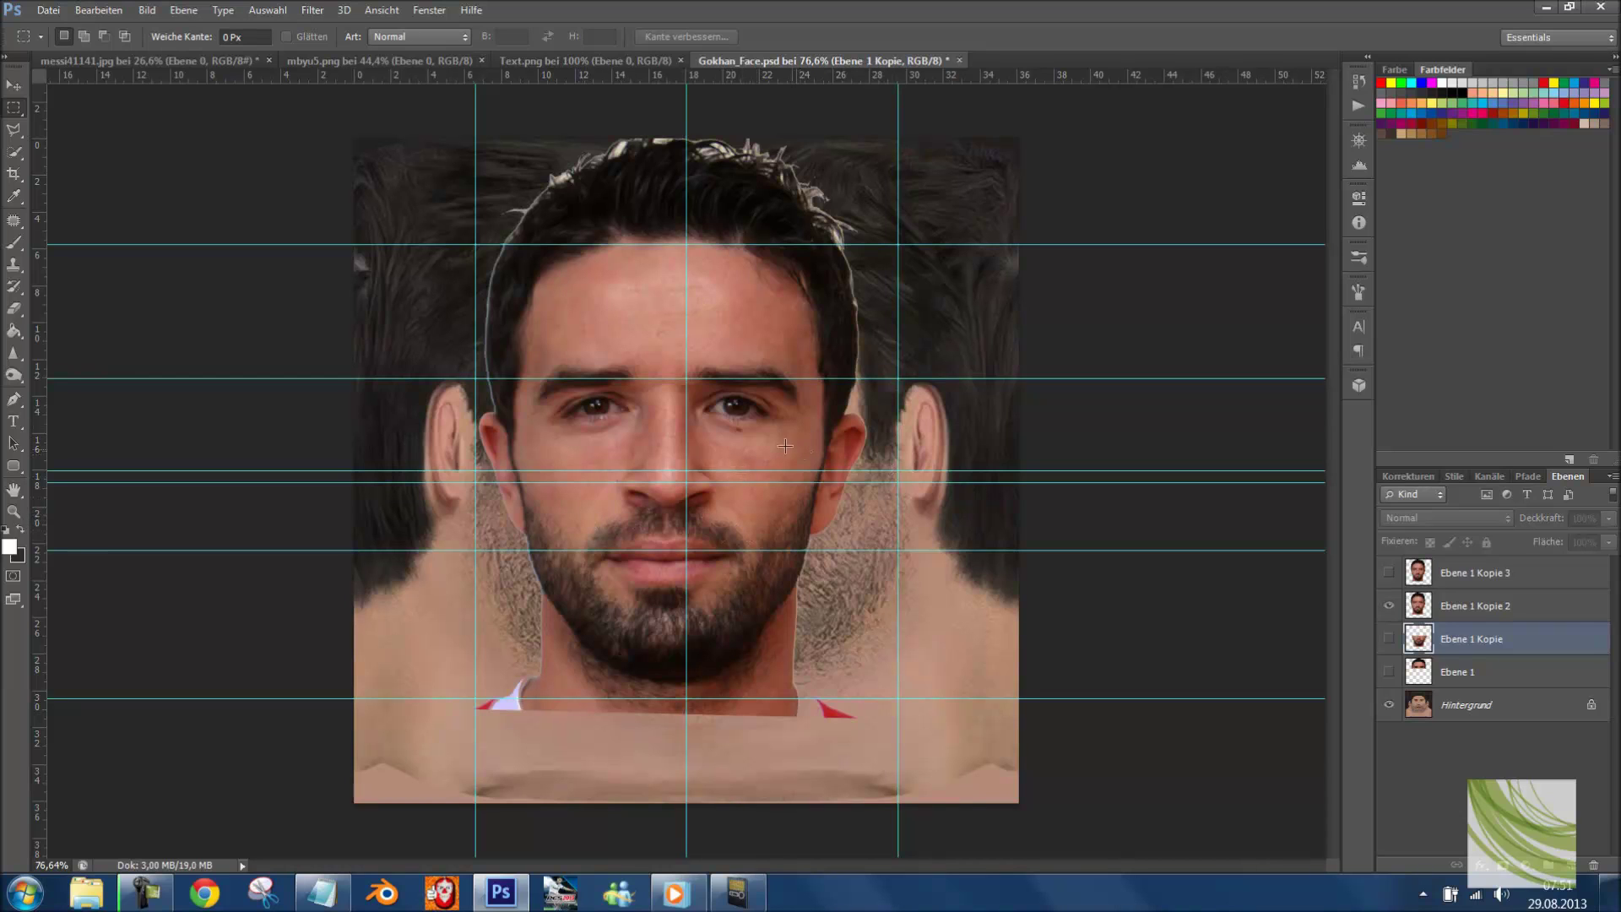
pyautogui.click(1460, 595)
# - Free-transform Ebene 1 Kopie 2 to shift the head sideways and slightly up, and lower the layer's opacity to 53%
pyautogui.hotkey('ctrl', 't')
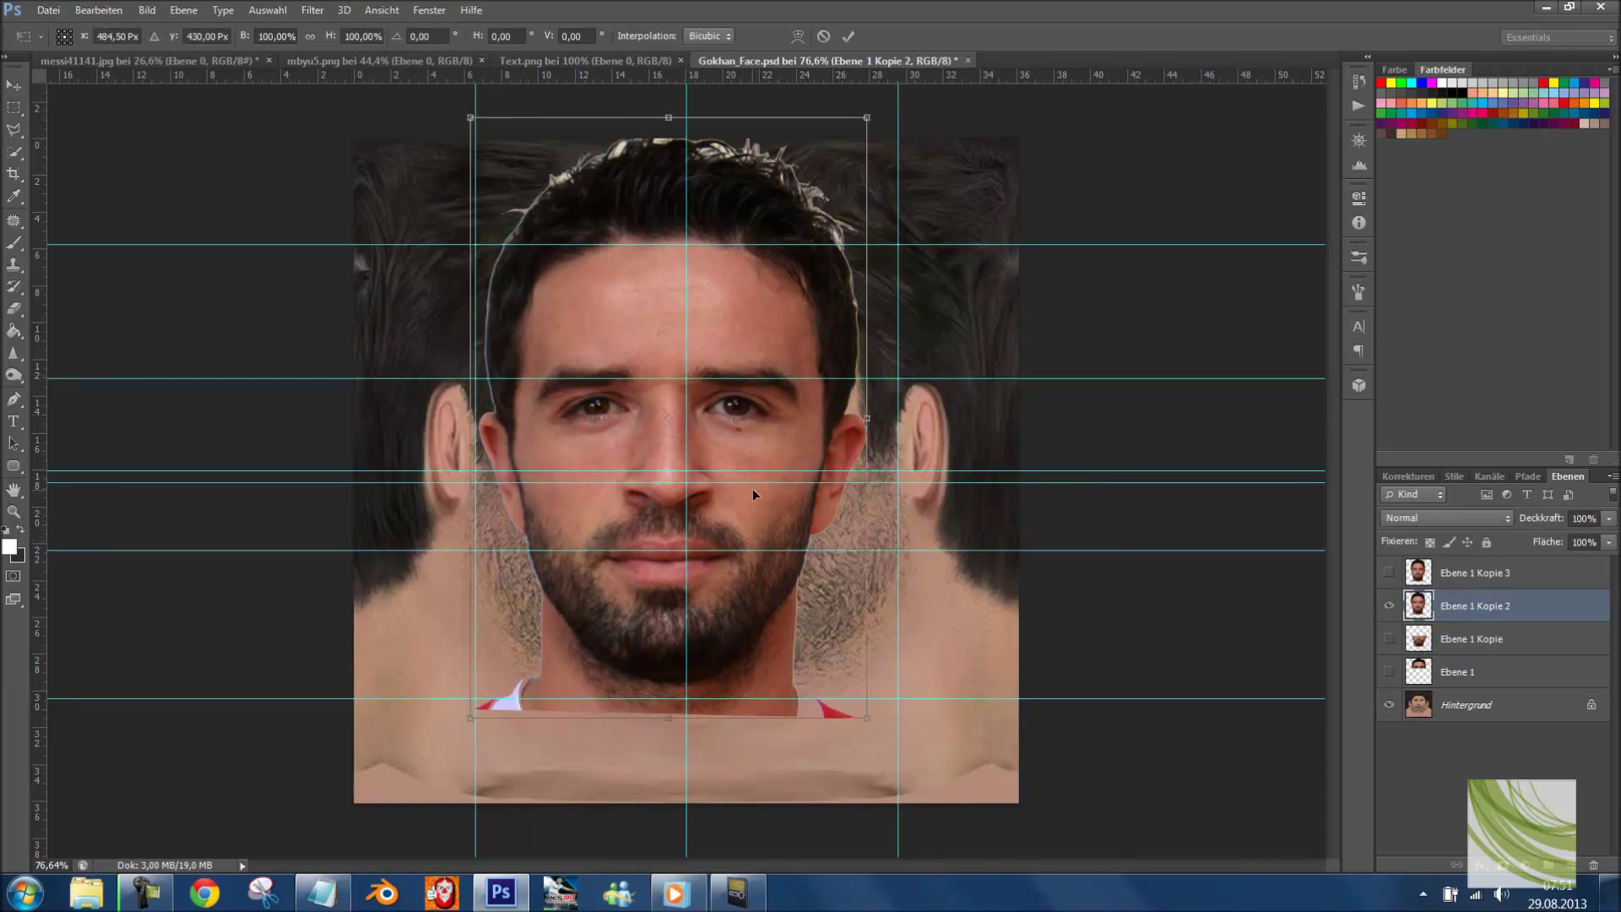
pyautogui.moveTo(752, 488)
pyautogui.mouseDown()
pyautogui.moveTo(945, 460)
pyautogui.moveTo(763, 493)
pyautogui.moveTo(781, 483)
pyautogui.mouseUp()
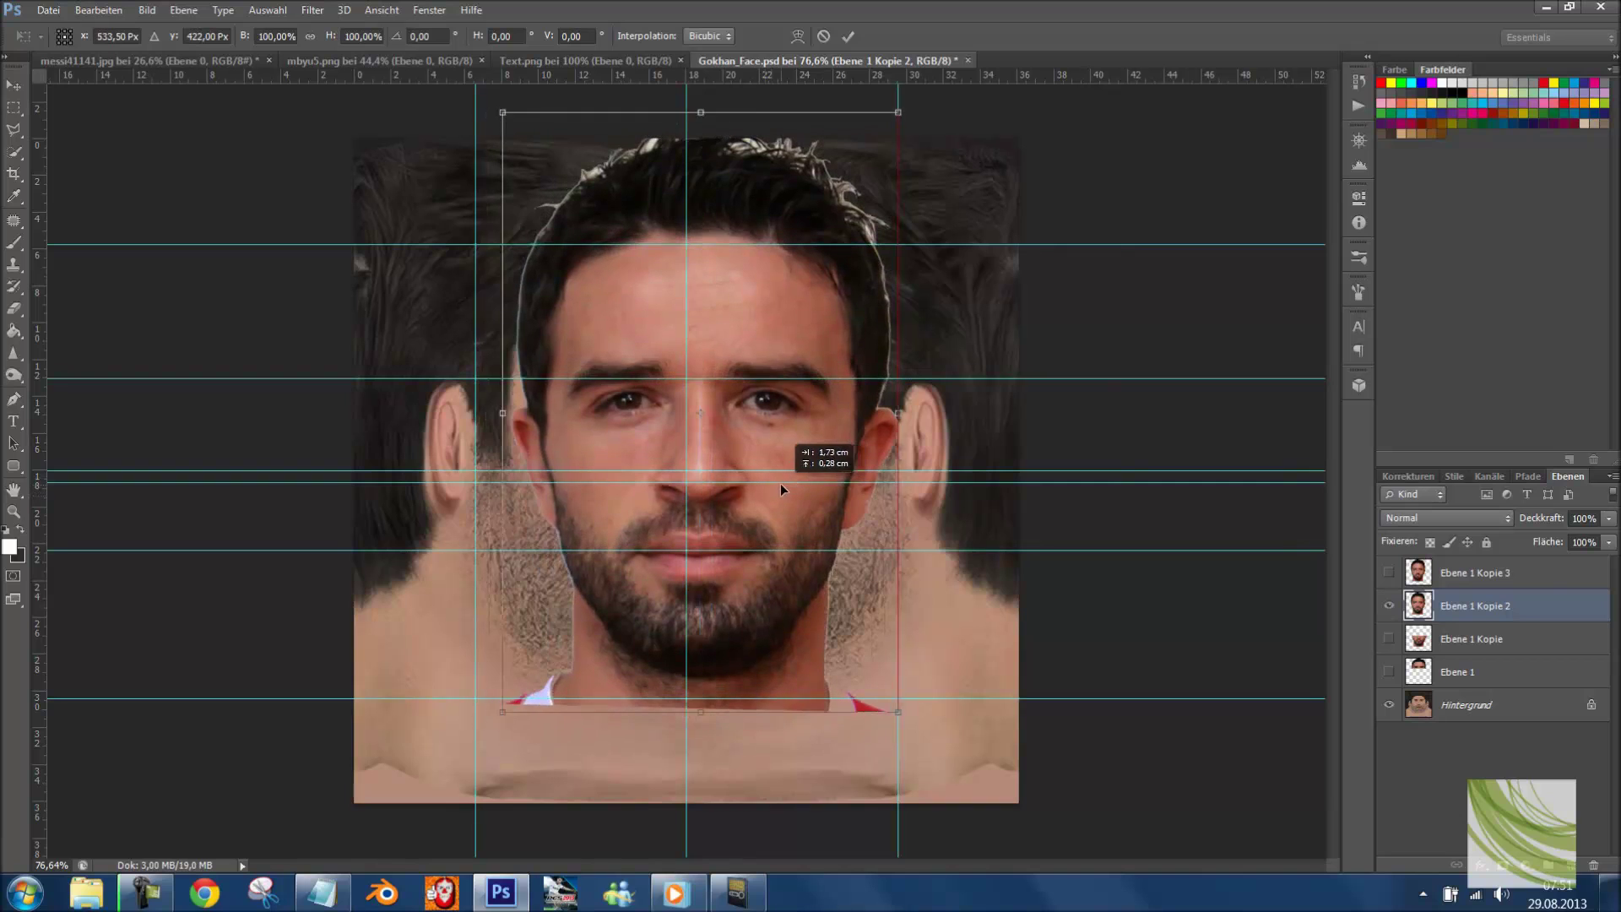
pyautogui.click(1609, 518)
pyautogui.moveTo(1609, 538); pyautogui.dragTo(1569, 537)
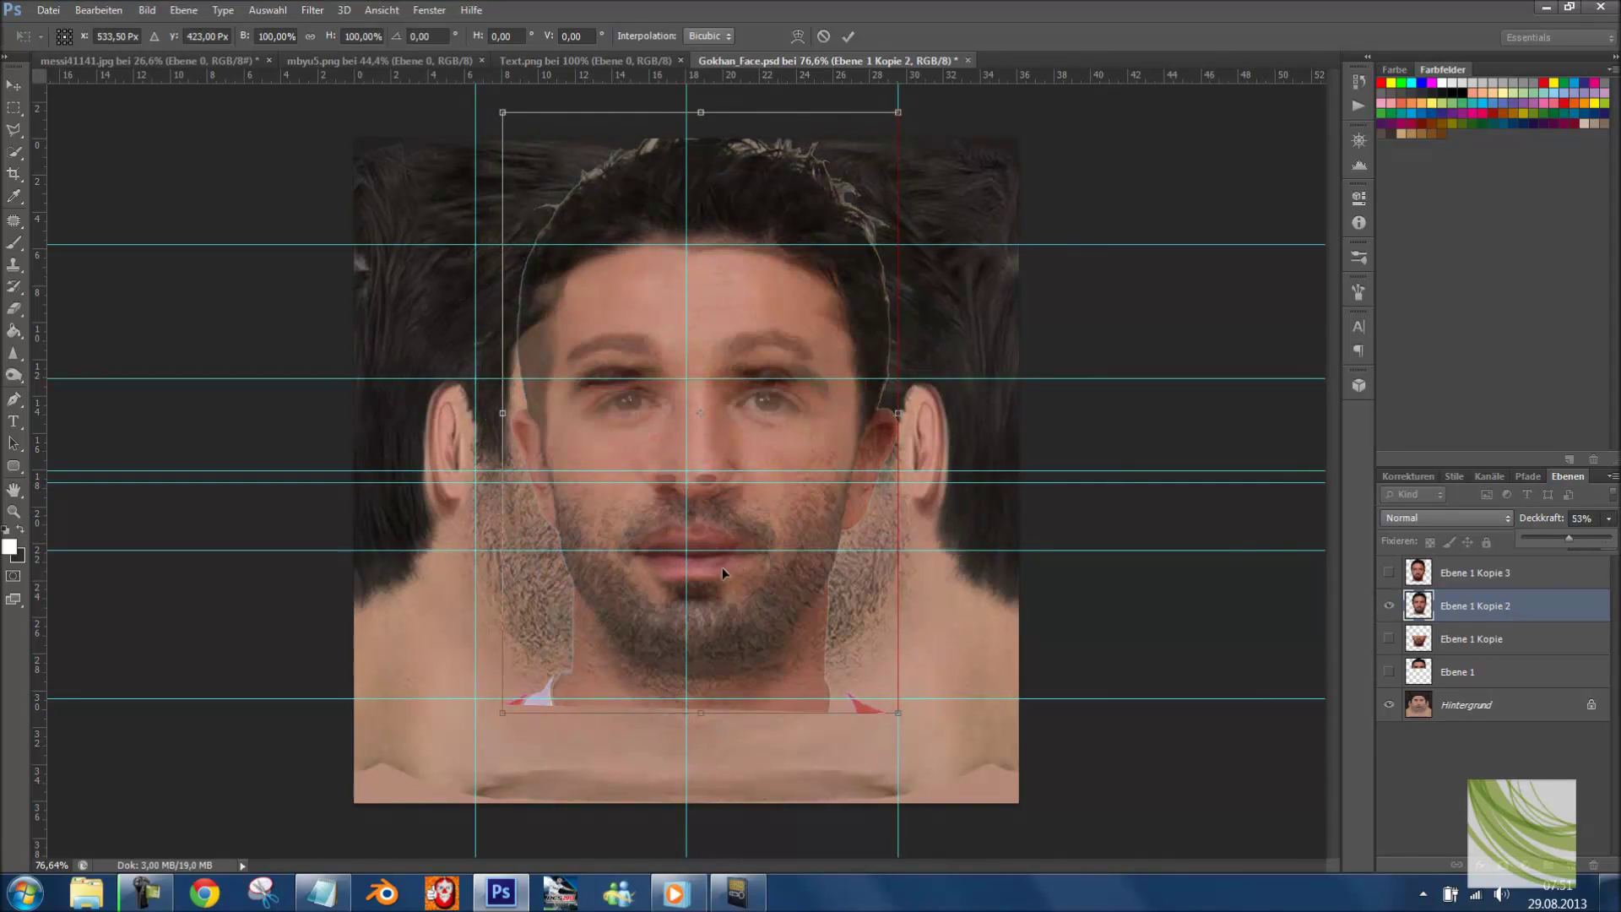
# - Center the Ebene 1 Kopie 2 head on the middle guide and scale it to about 96.4% so the mouth fits the texture
pyautogui.moveTo(823, 592); pyautogui.dragTo(812, 583)
pyautogui.scroll(2, 812, 582)
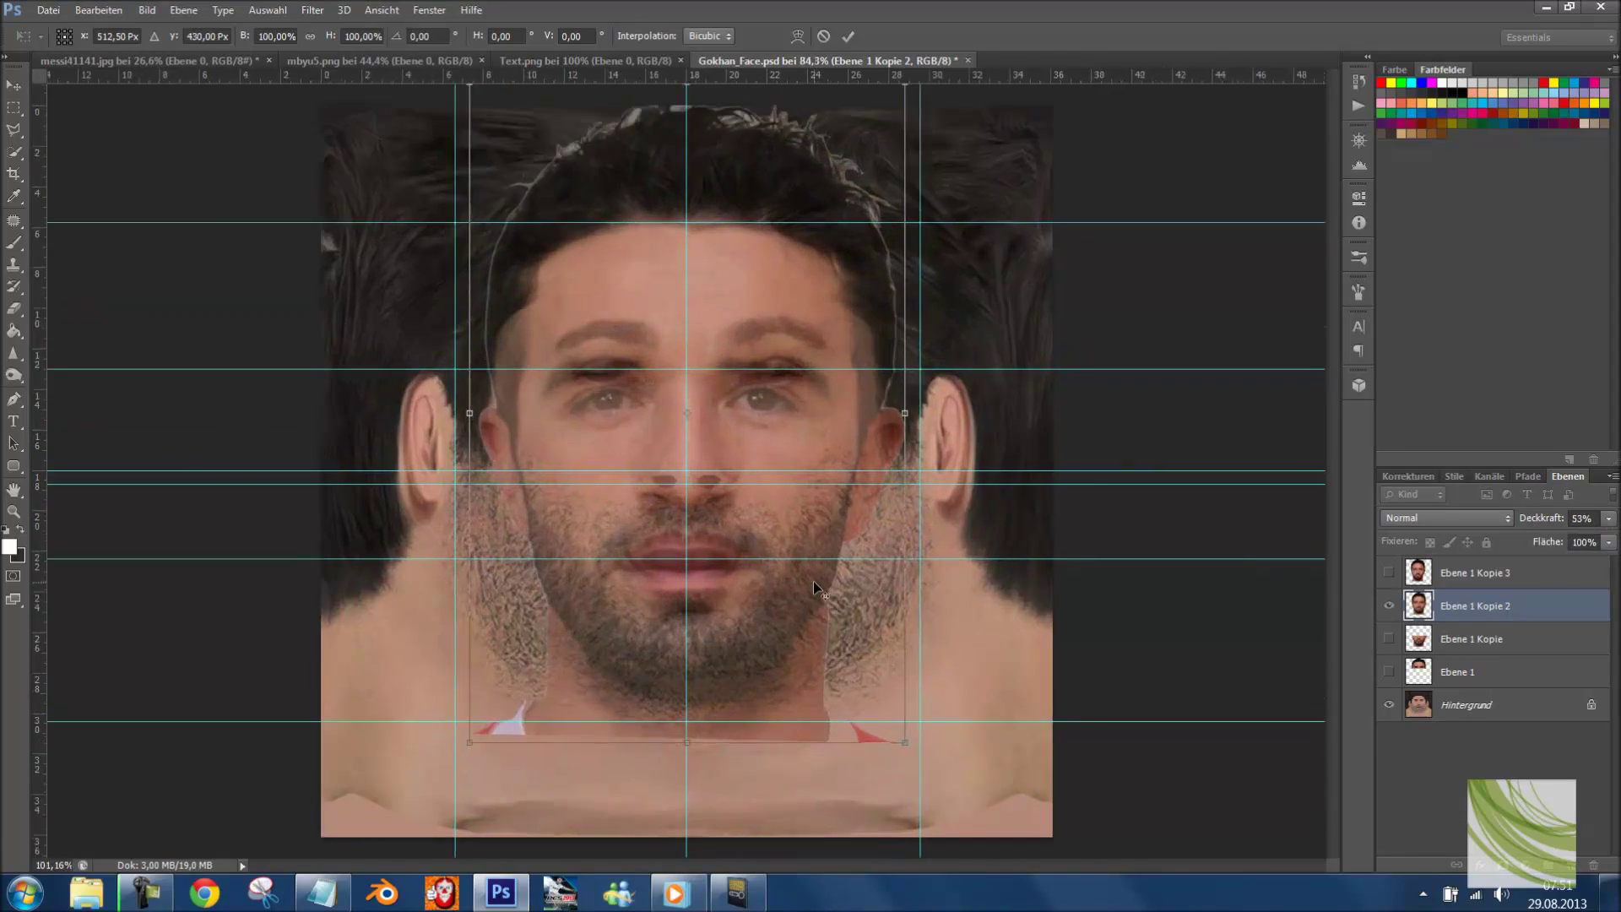
pyautogui.moveTo(935, 793); pyautogui.dragTo(898, 776)
pyautogui.moveTo(813, 648); pyautogui.dragTo(808, 647)
pyautogui.scroll(1, 695, 643)
pyautogui.scroll(3, 697, 650)
# - Warp the mouth area of Ebene 1 Kopie 2 to match the texture's lips, stretch the chin and neck downward, and apply the warp
pyautogui.rightClick(610, 549)
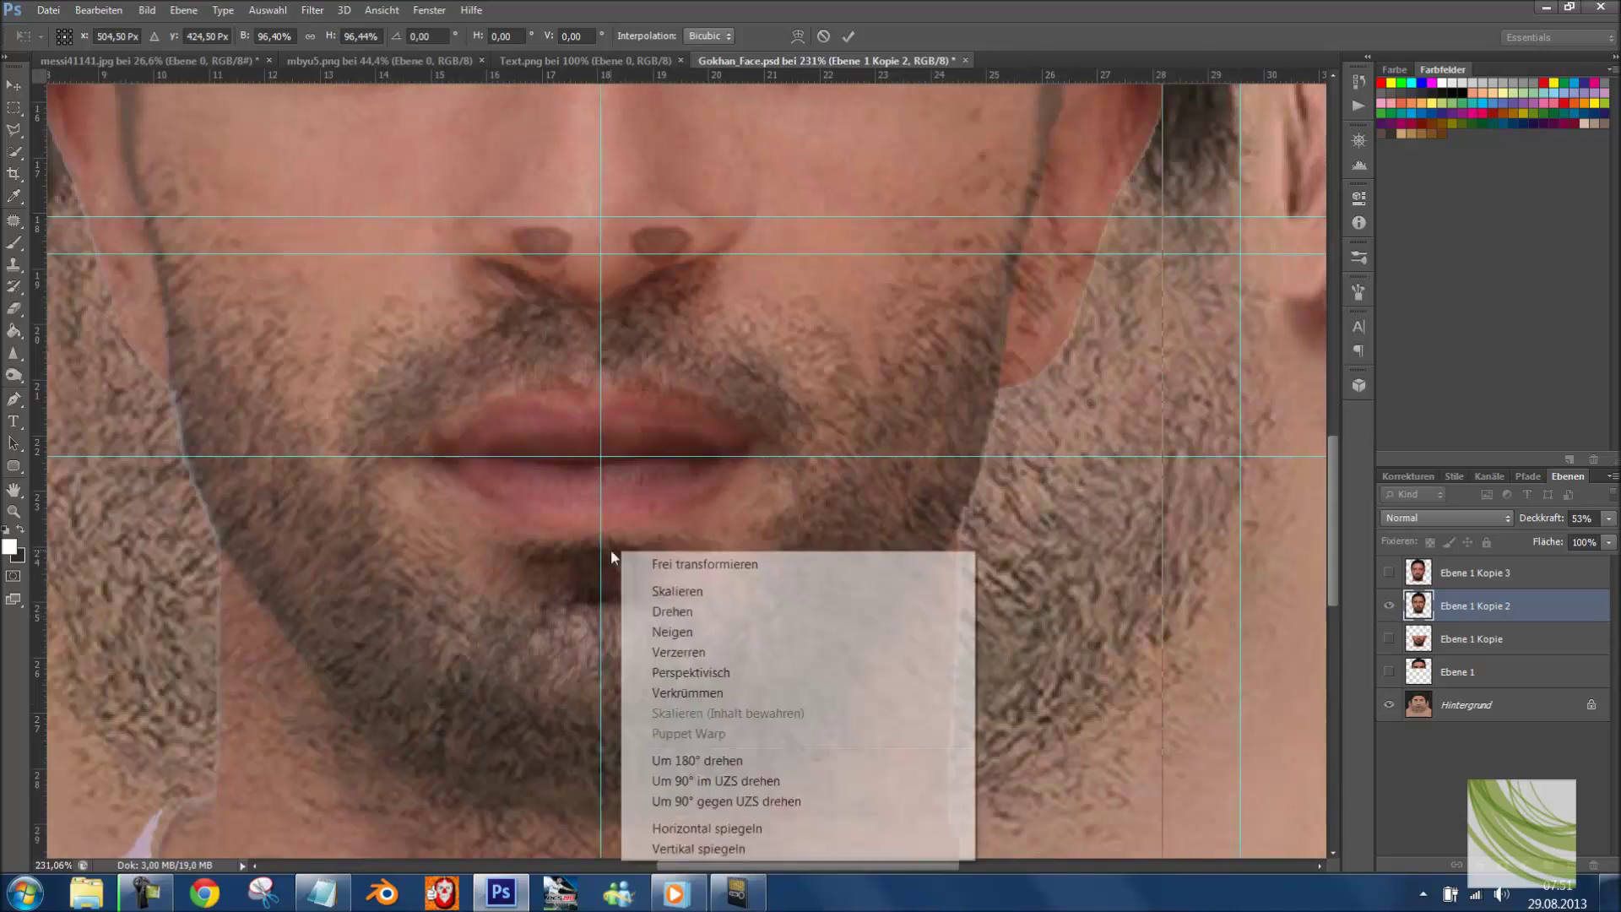
pyautogui.press('Escape')
pyautogui.rightClick(748, 548)
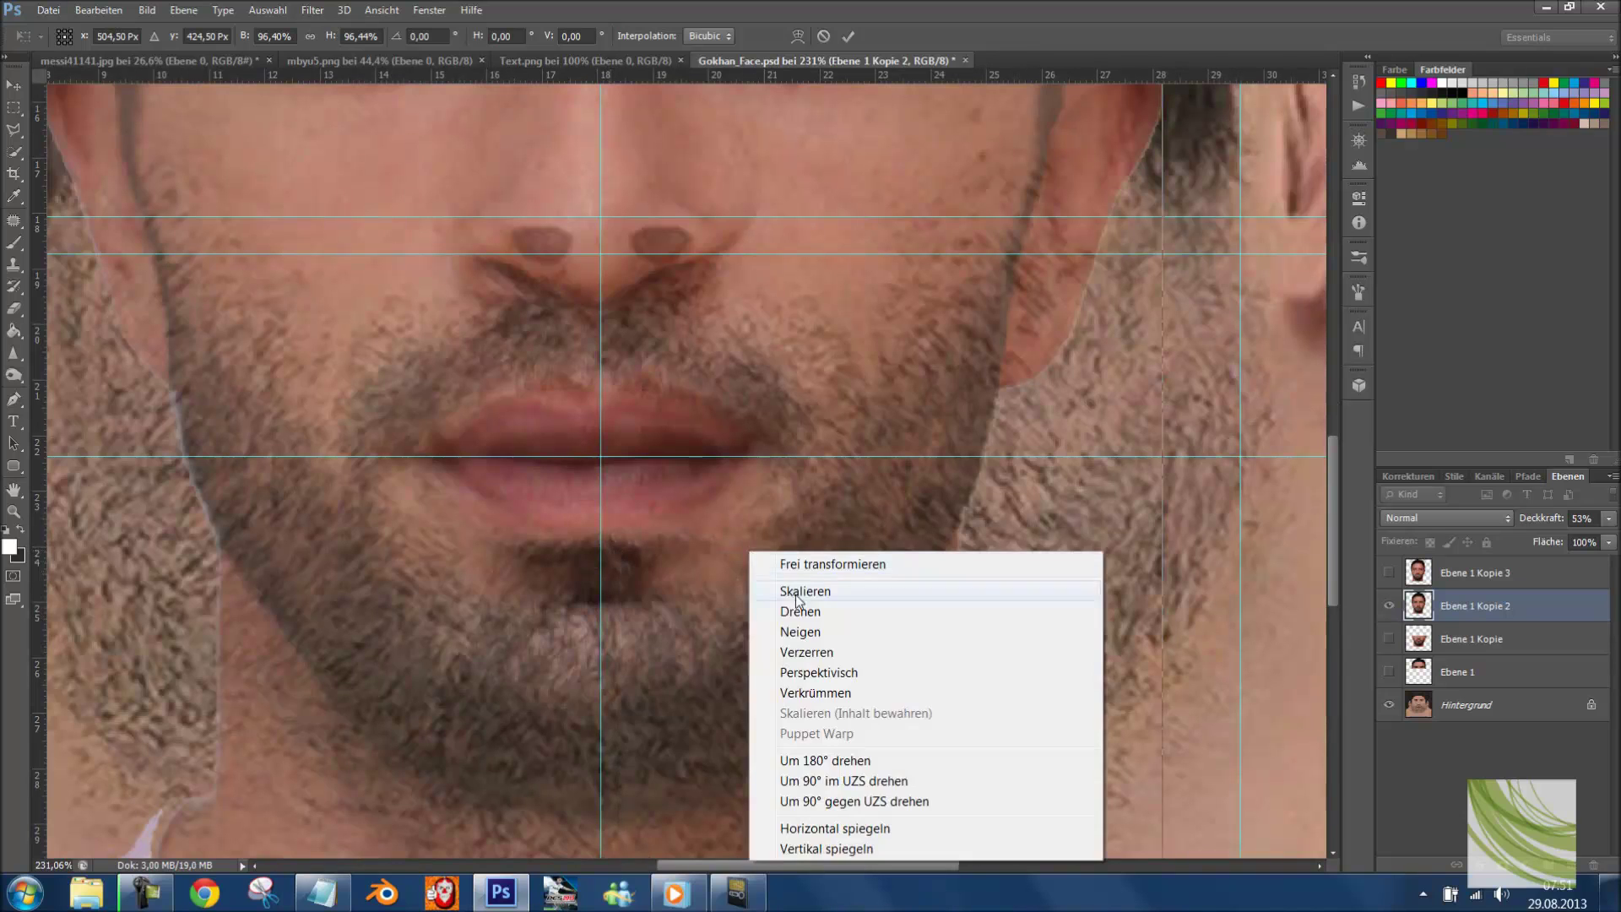
pyautogui.click(794, 692)
pyautogui.moveTo(540, 340); pyautogui.dragTo(554, 312)
pyautogui.scroll(-4, 658, 624)
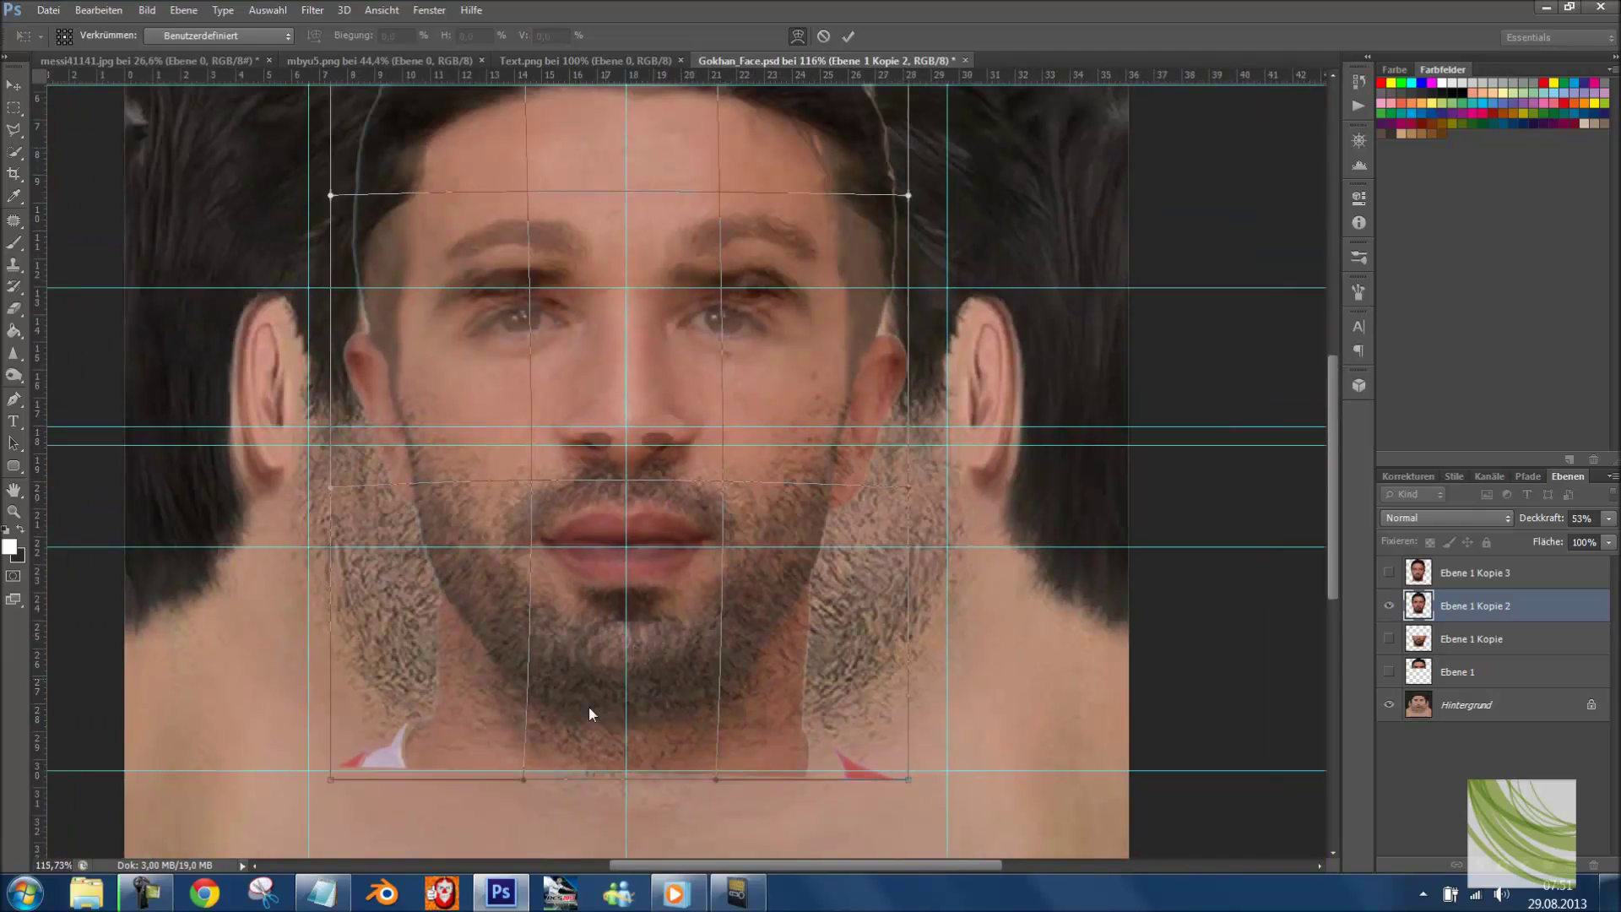
pyautogui.moveTo(711, 782); pyautogui.dragTo(724, 840)
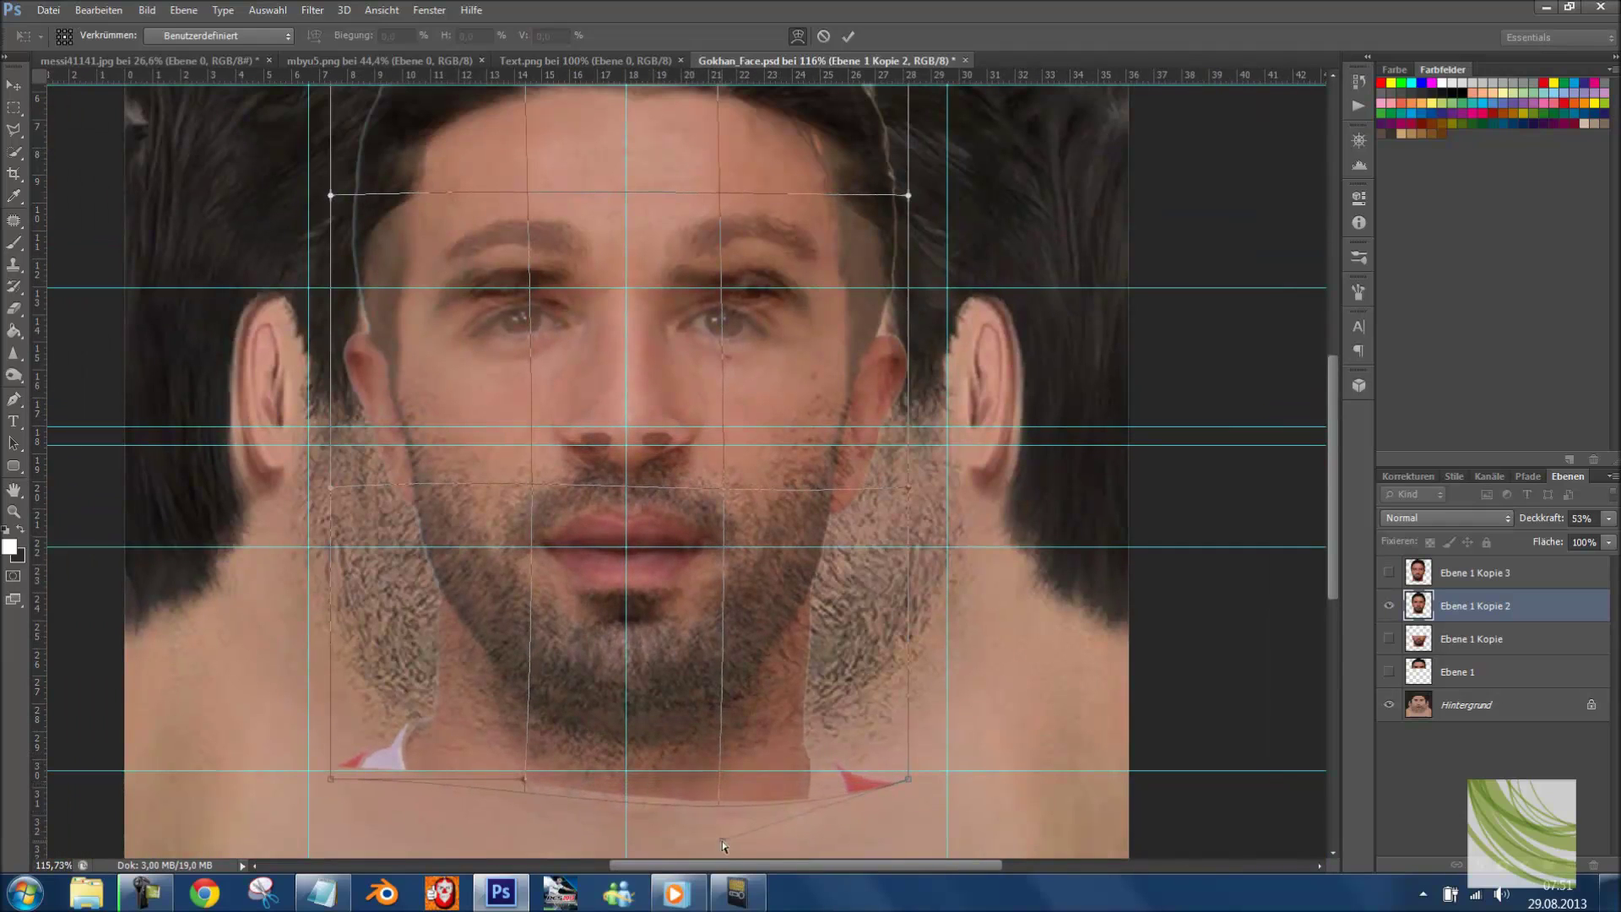
pyautogui.moveTo(526, 779); pyautogui.dragTo(522, 824)
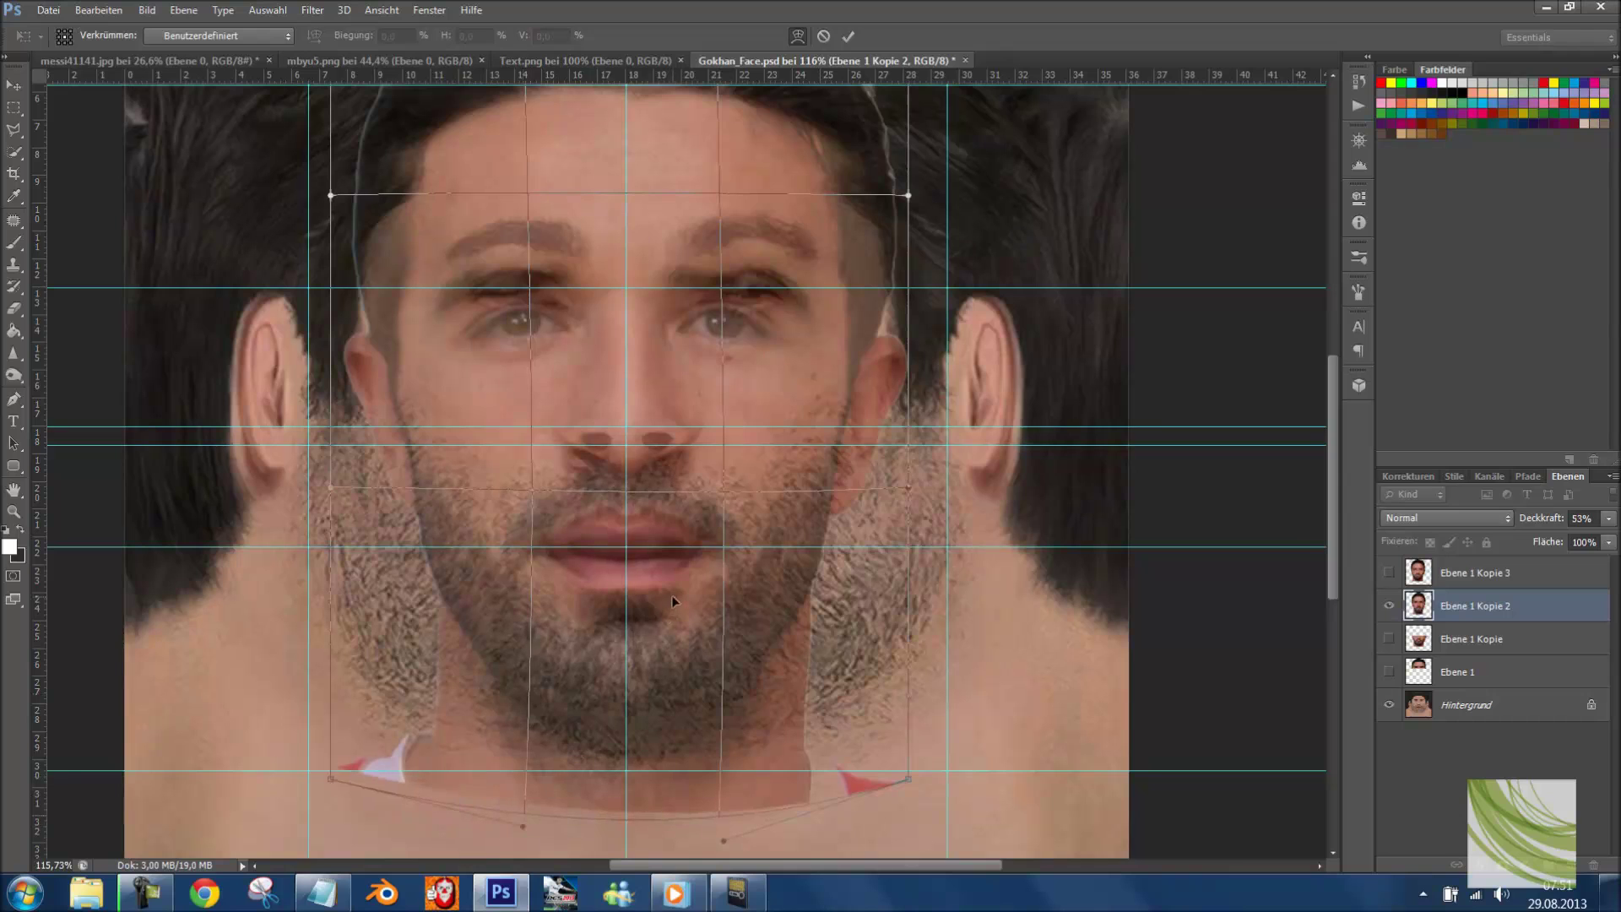
pyautogui.moveTo(674, 593); pyautogui.dragTo(674, 589)
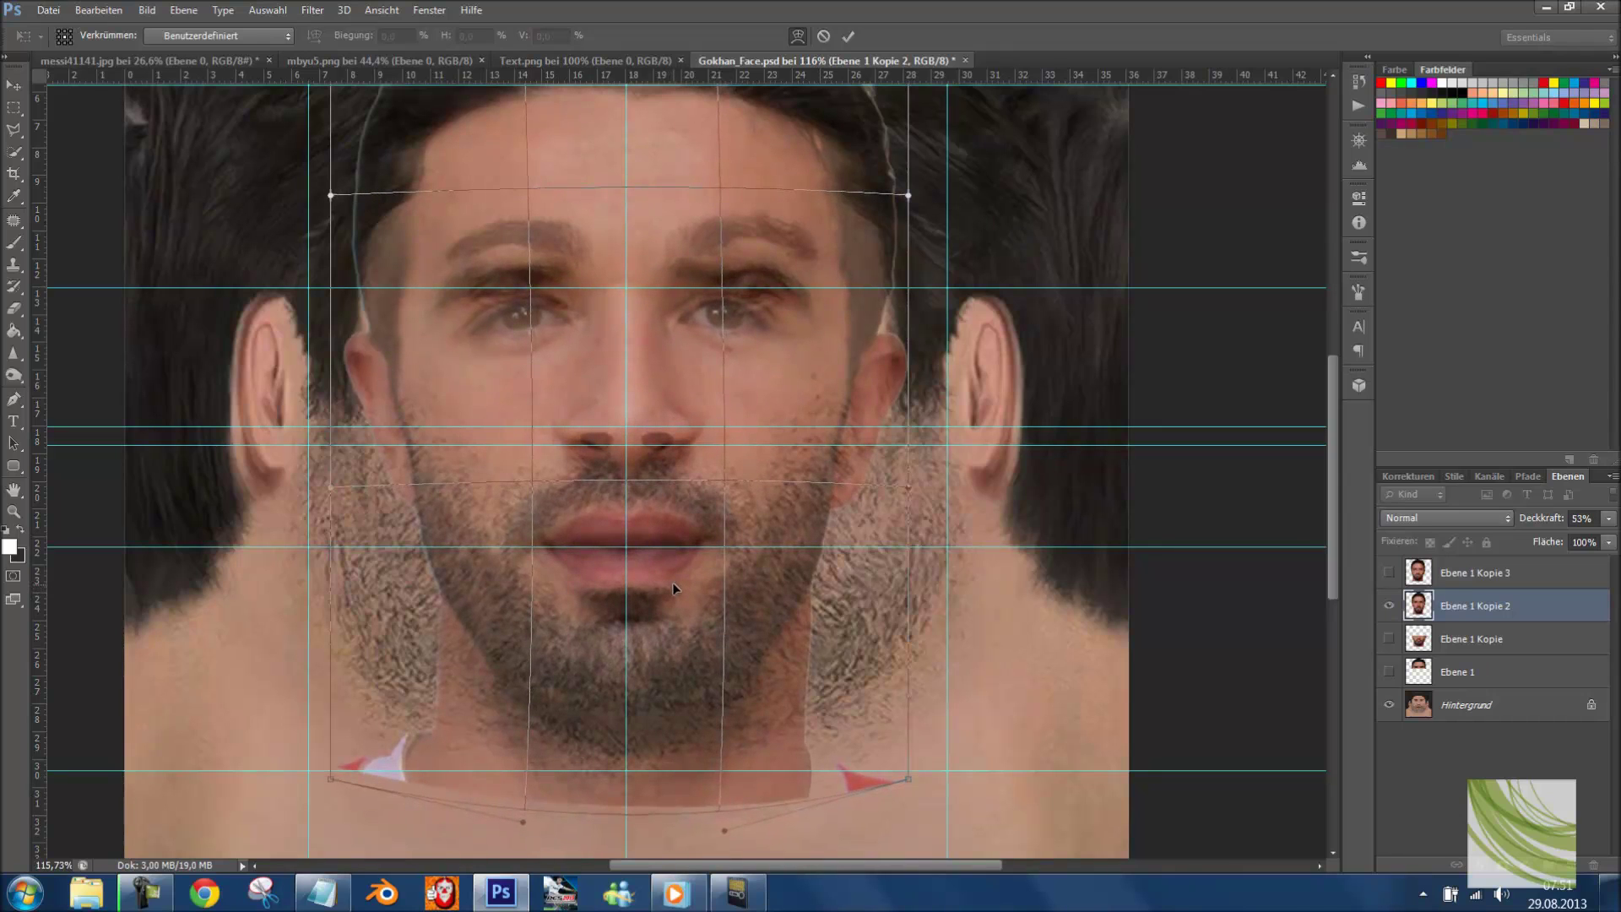
pyautogui.press('Return')
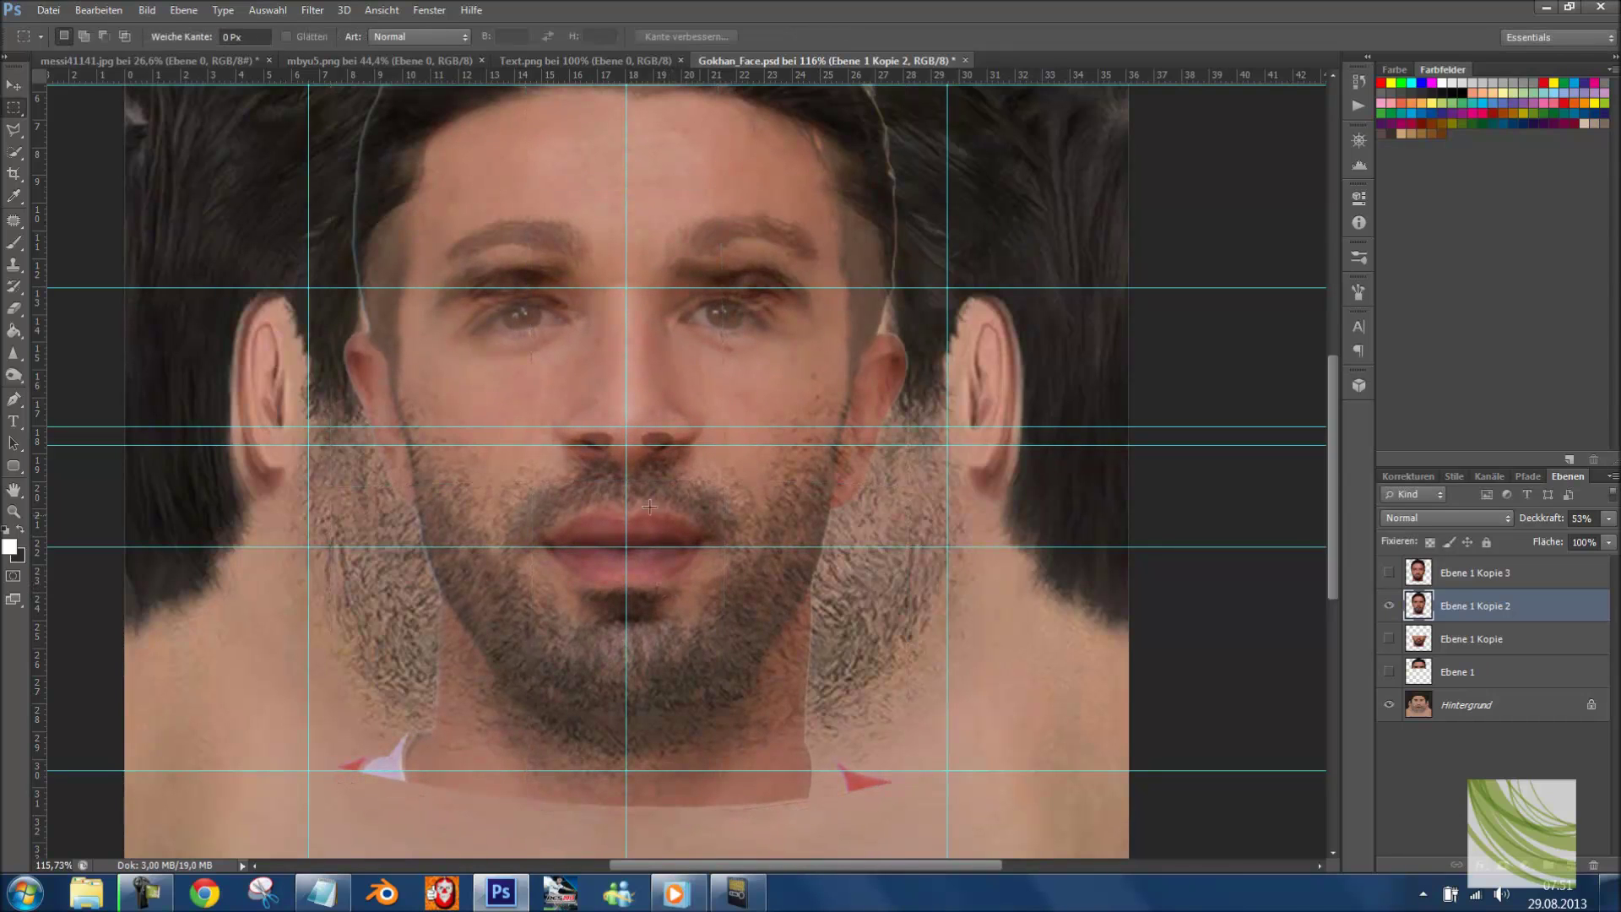
# - Lower the opacity of Ebene 1 Kopie 2 to 0%, and select and show the Ebene 1 Kopie layer
pyautogui.hotkey('ctrl', '0')
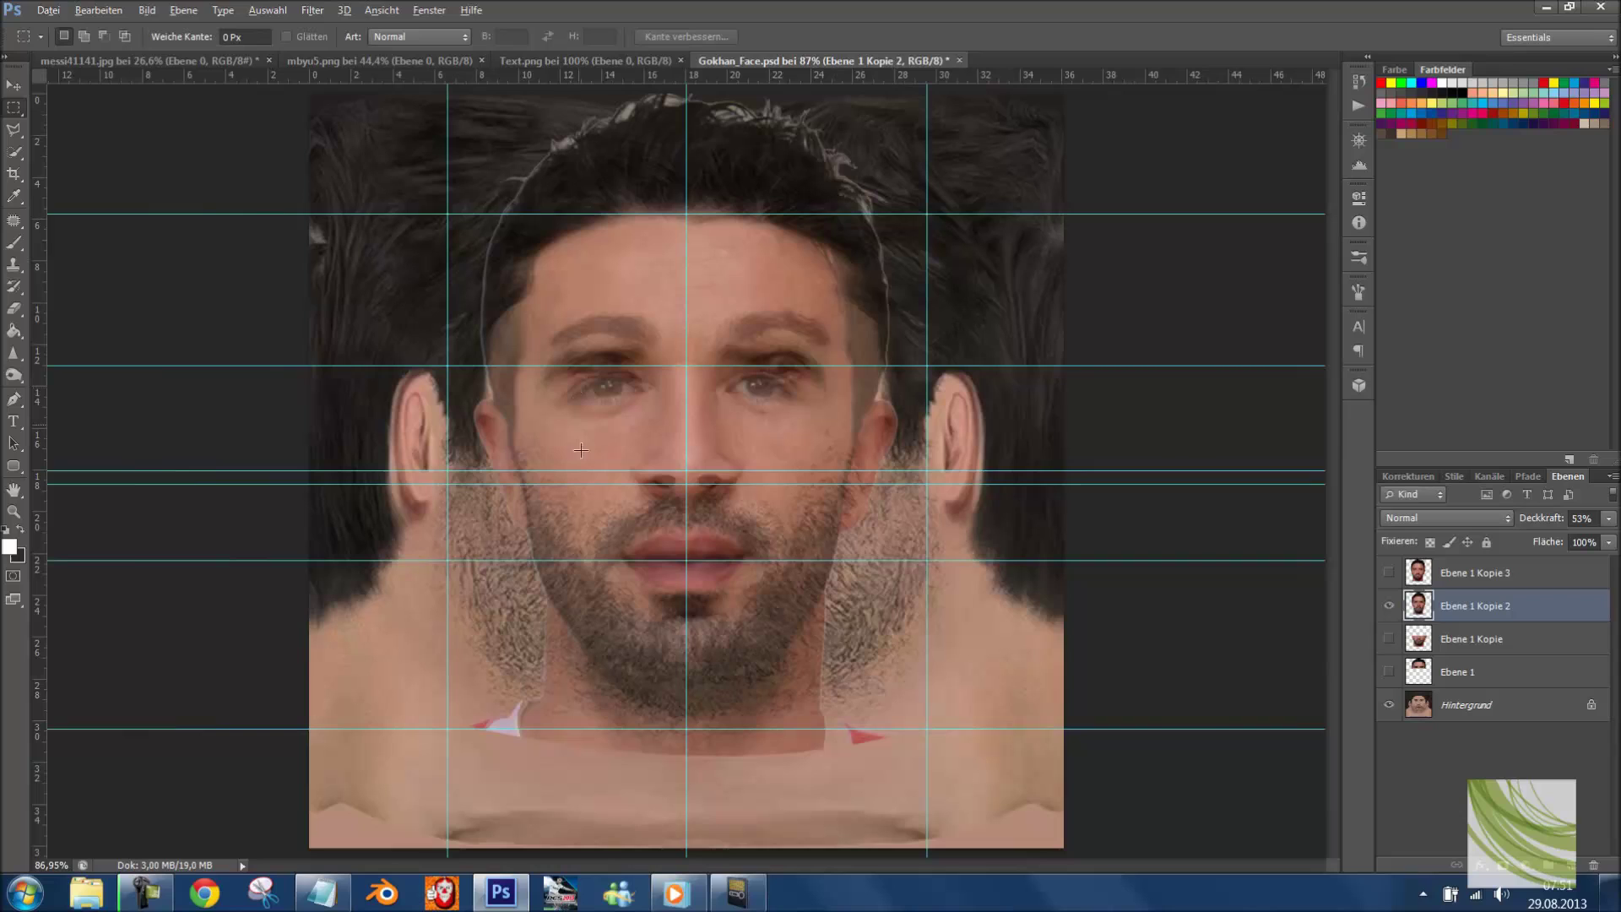
pyautogui.click(1608, 518)
pyautogui.moveTo(1553, 540); pyautogui.dragTo(1421, 544)
pyautogui.click(1439, 648)
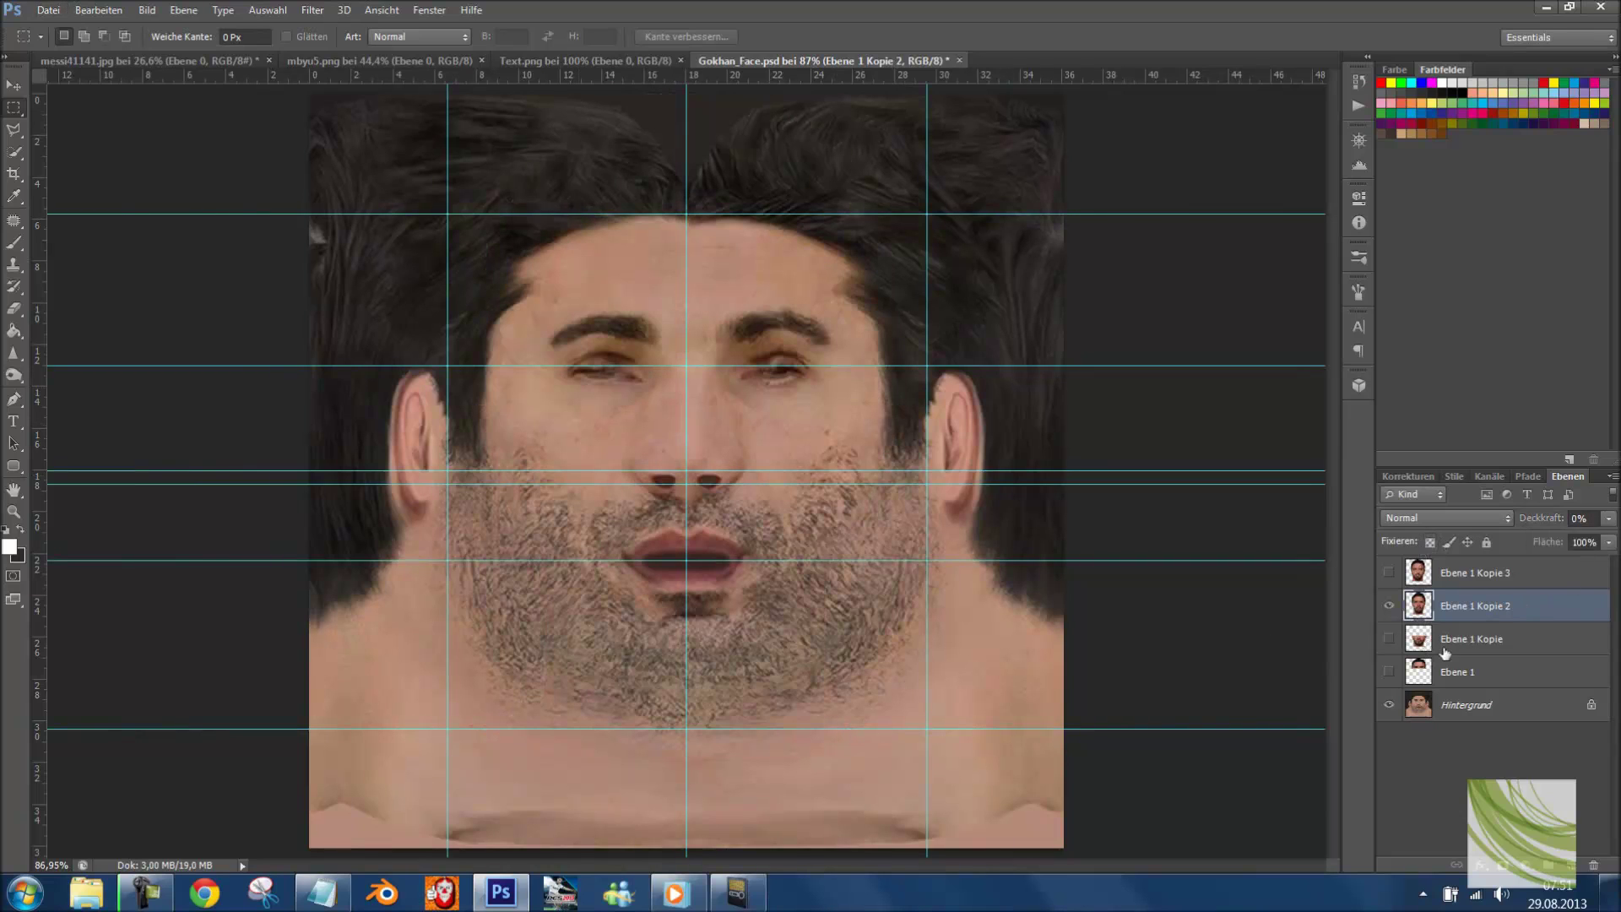
pyautogui.click(1441, 649)
pyautogui.click(1387, 639)
pyautogui.click(1386, 642)
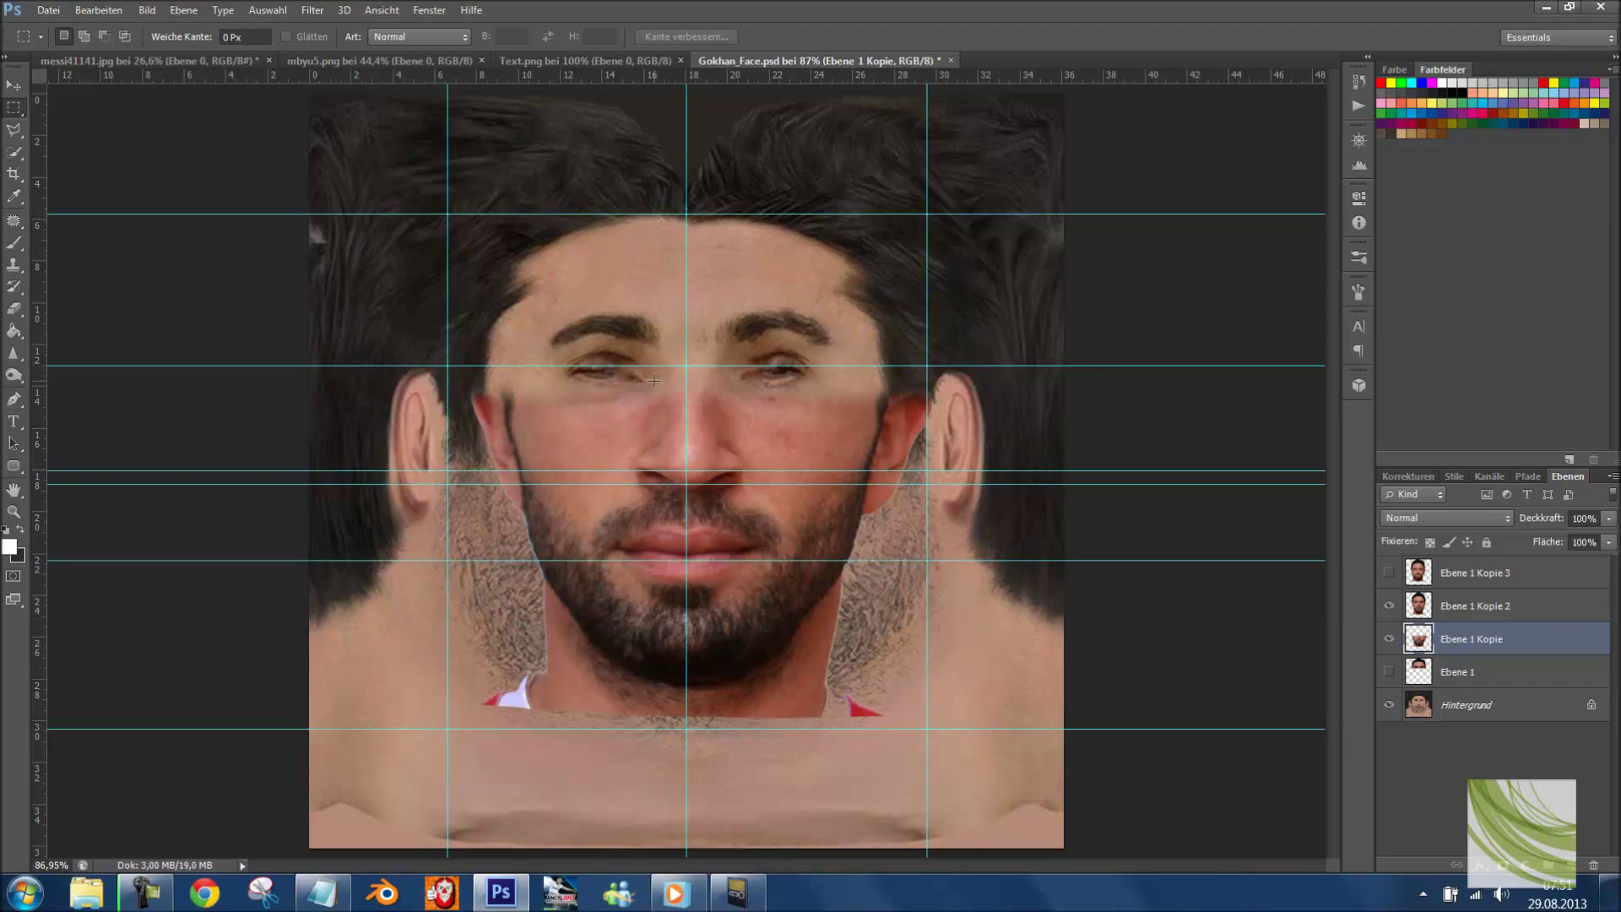
# - Delete the part of Ebene 1 Kopie 2 from the hair to just below the nose using a 10-pixel feathered selection, and deselect
pyautogui.moveTo(334, 139); pyautogui.dragTo(1120, 487)
pyautogui.rightClick(748, 306)
pyautogui.click(1477, 606)
pyautogui.click(1477, 606)
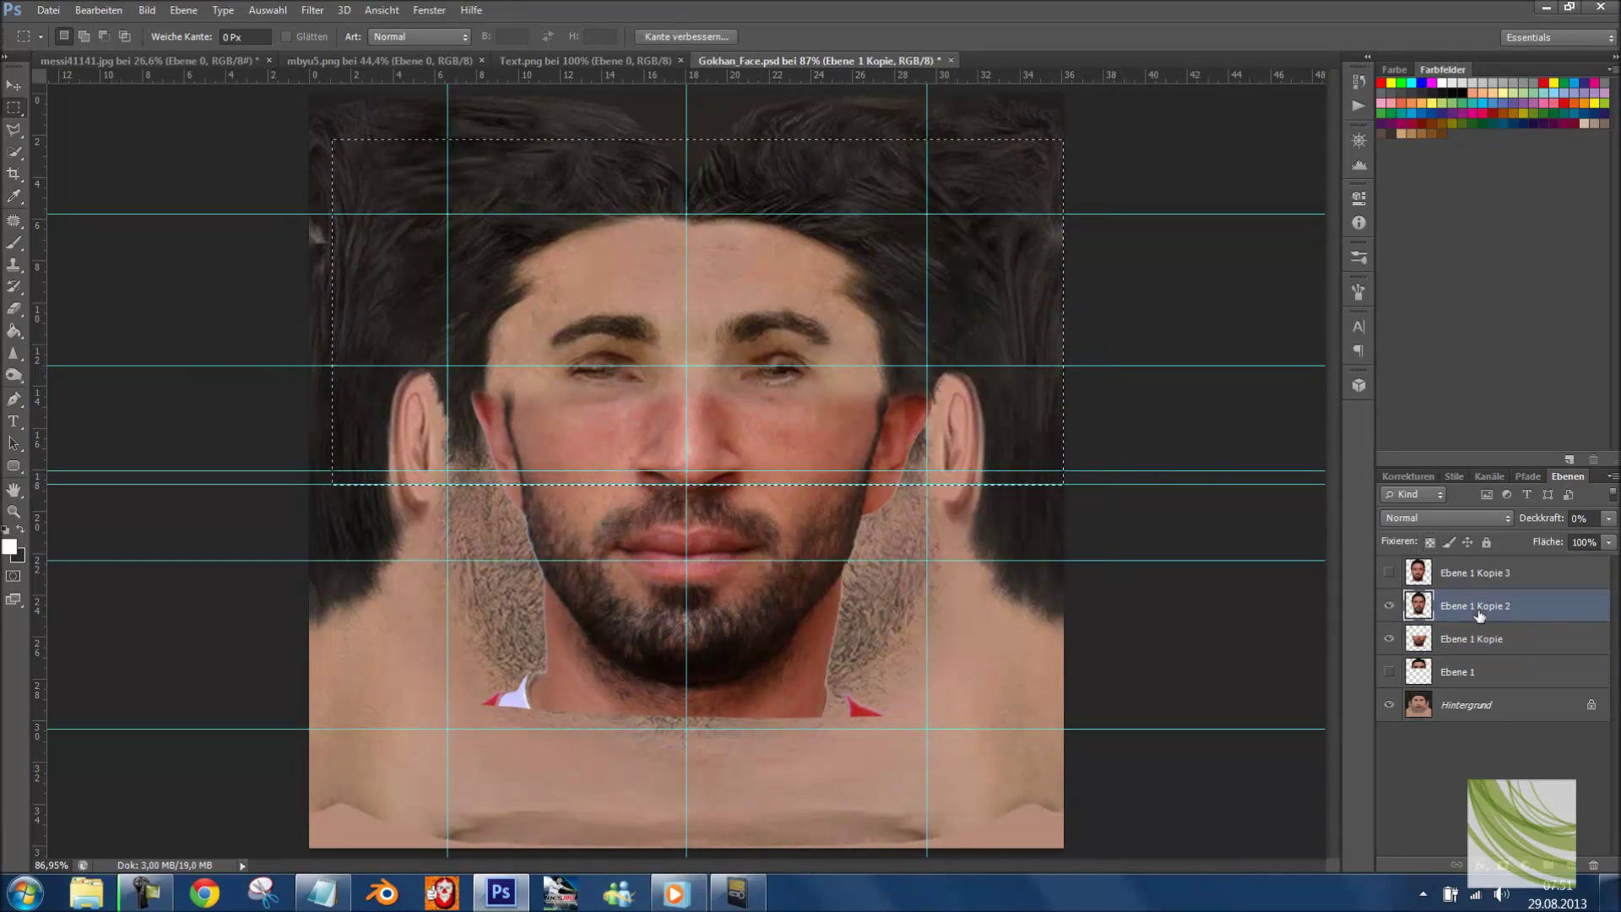
pyautogui.rightClick(787, 408)
pyautogui.click(870, 462)
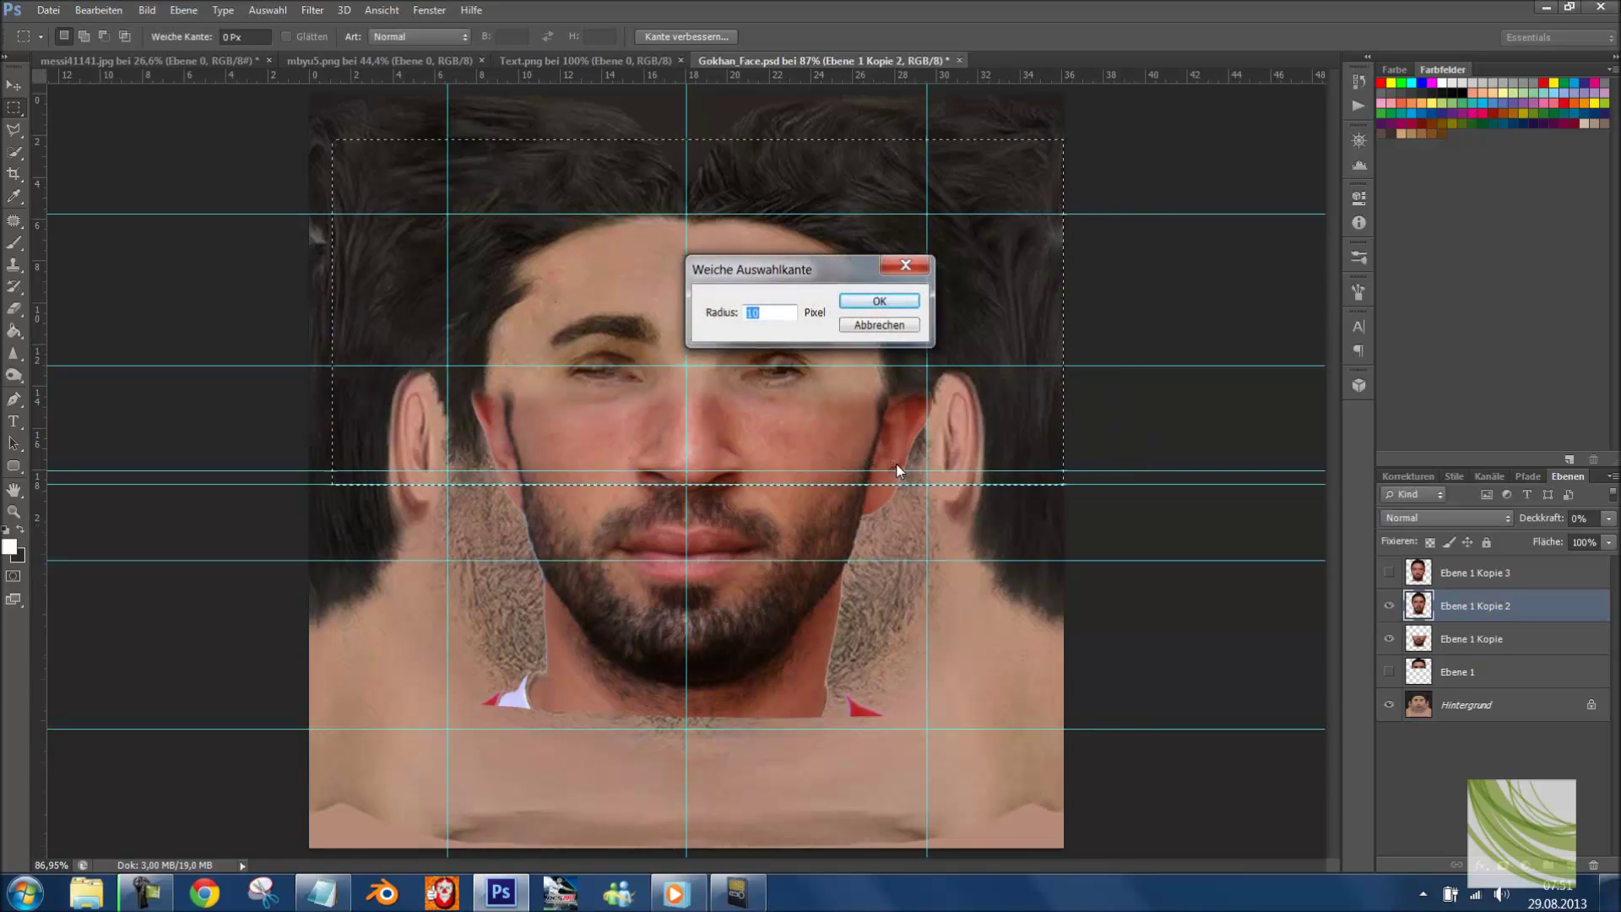
pyautogui.press('Return')
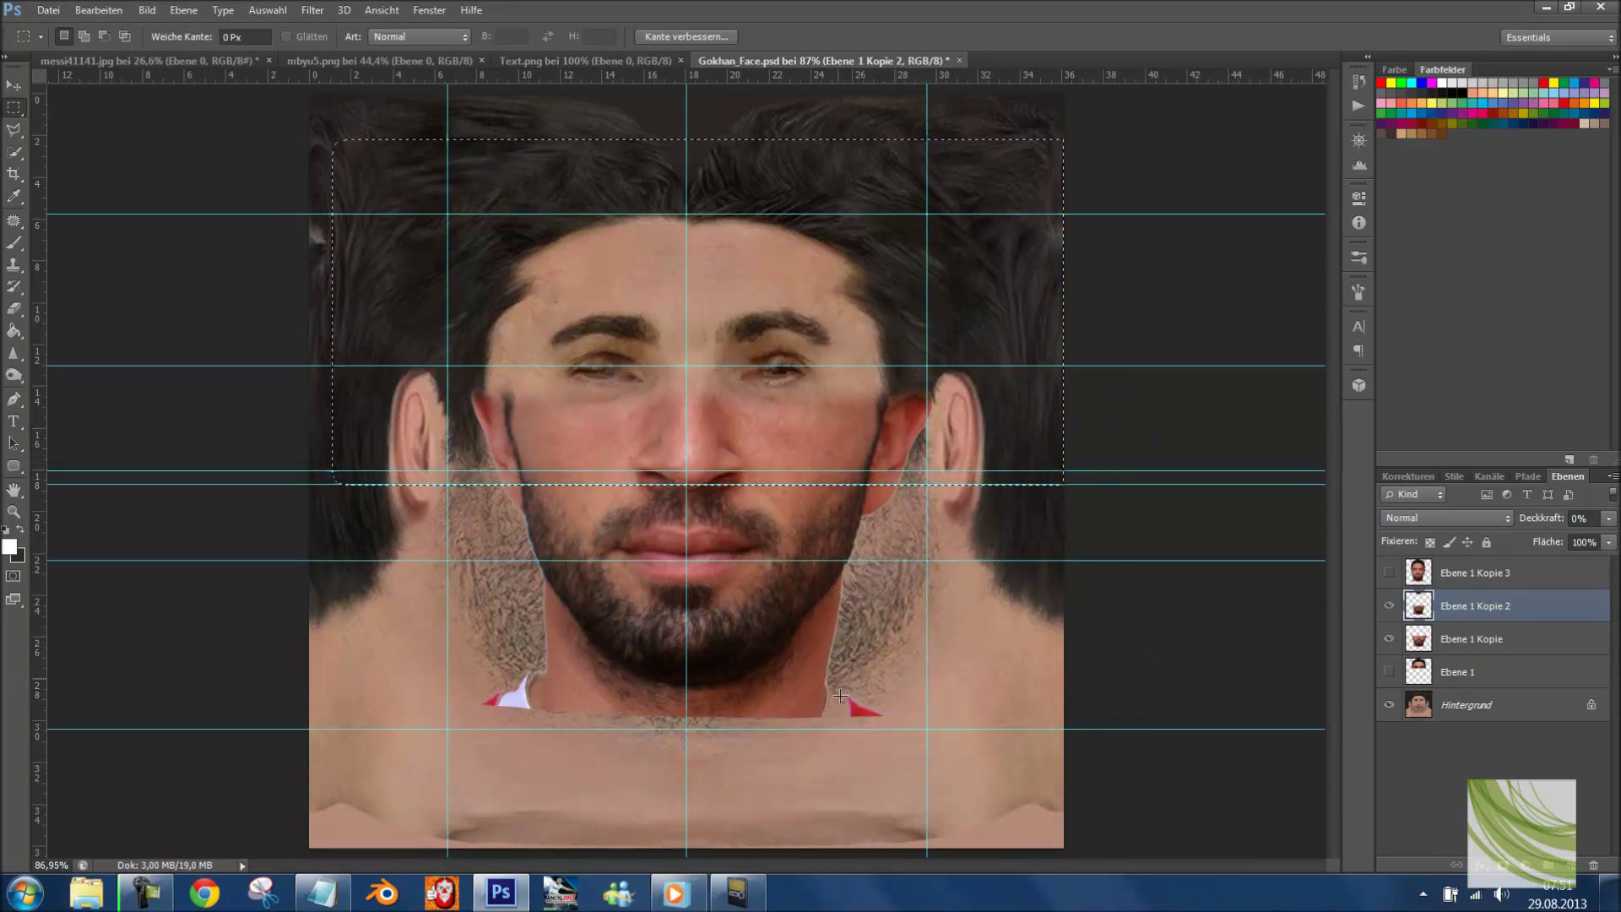
pyautogui.hotkey('ctrl', 'd')
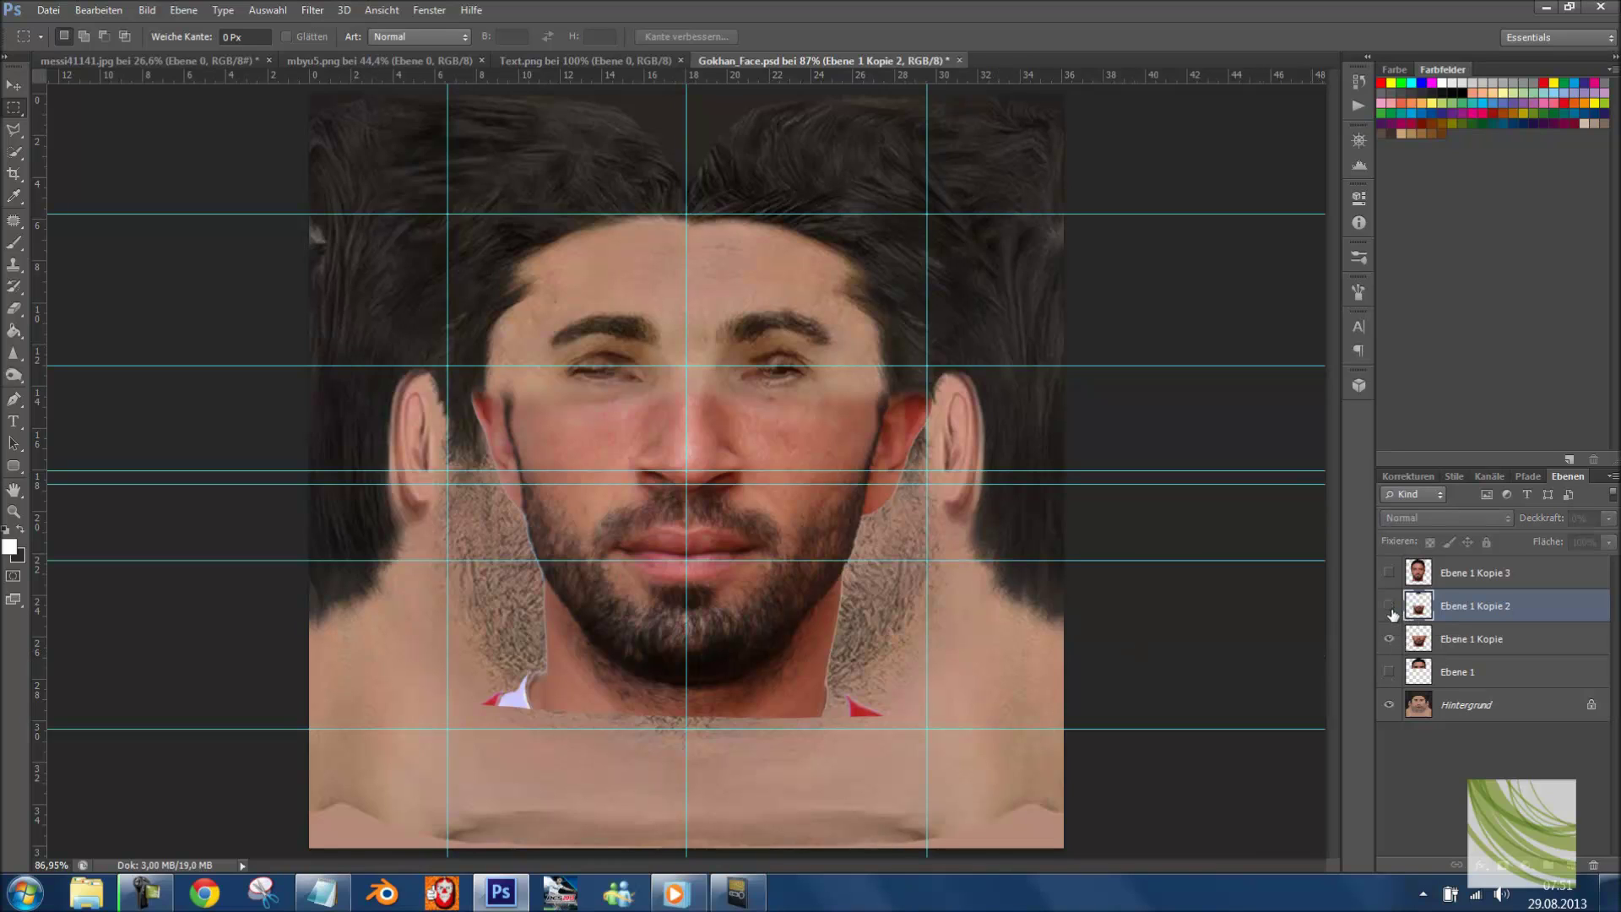
# - Compare the Ebene 1 Kopie and Ebene 1 Kopie 2 layers by toggling their visibility
pyautogui.click(1392, 639)
pyautogui.click(1391, 640)
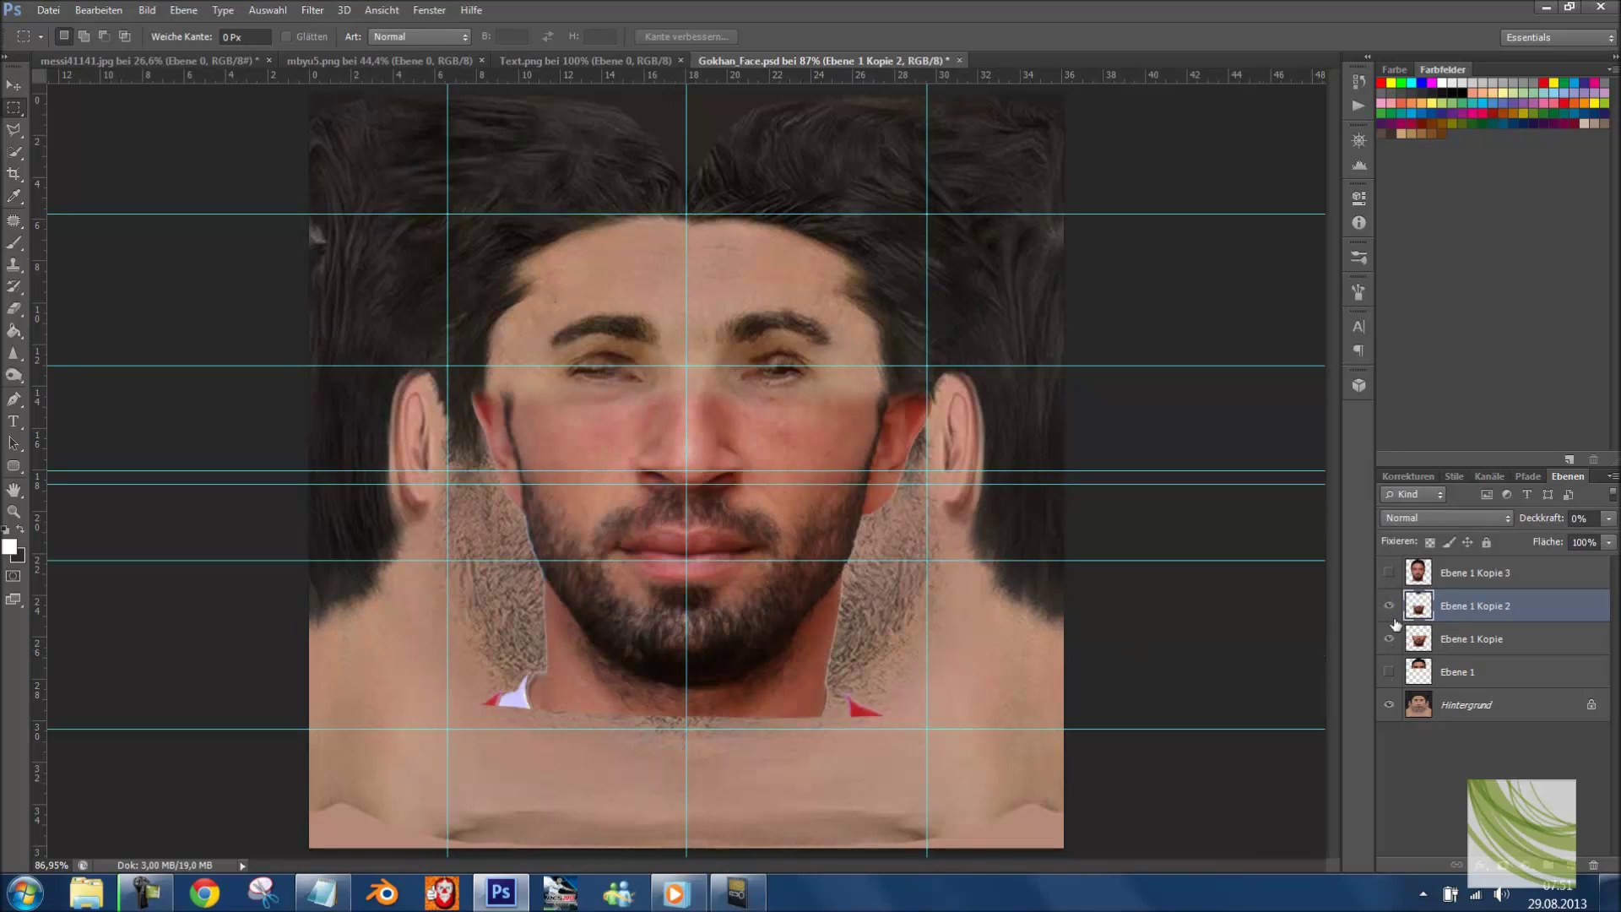
pyautogui.click(1393, 607)
pyautogui.click(1390, 606)
pyautogui.click(1393, 641)
pyautogui.click(1393, 642)
pyautogui.click(1390, 641)
pyautogui.click(1390, 641)
# - Undo the deletion on Ebene 1 Kopie 2 and clear the selection, and show Ebene 1 together with its first two copies
pyautogui.keyDown('ctrl'); pyautogui.click(1425, 650); pyautogui.keyUp('ctrl')
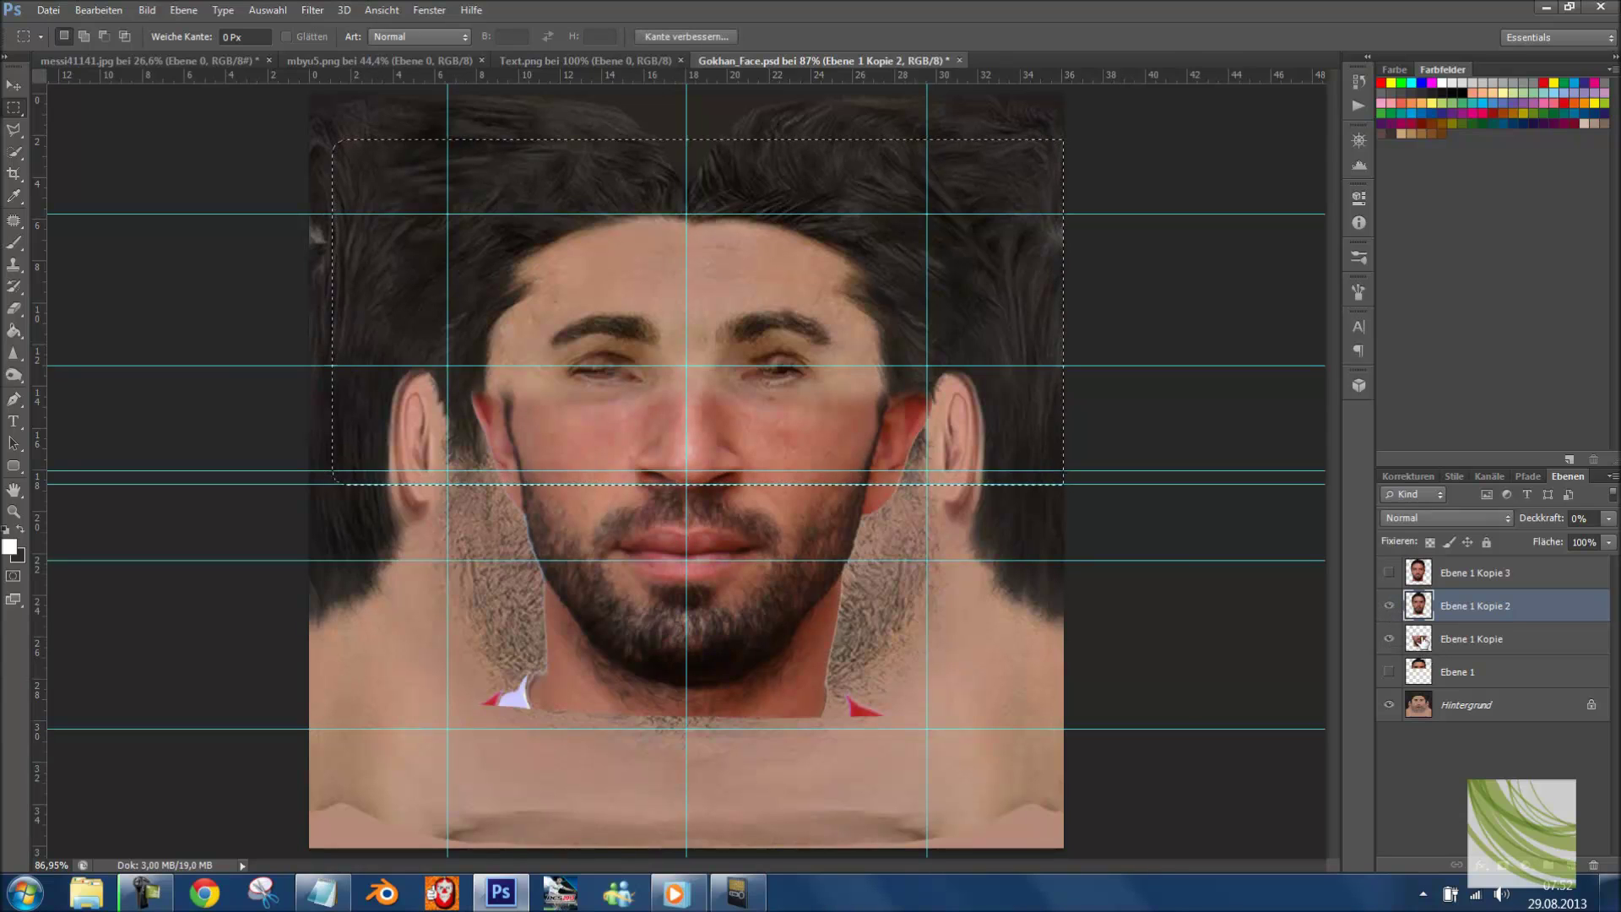
pyautogui.click(1272, 596)
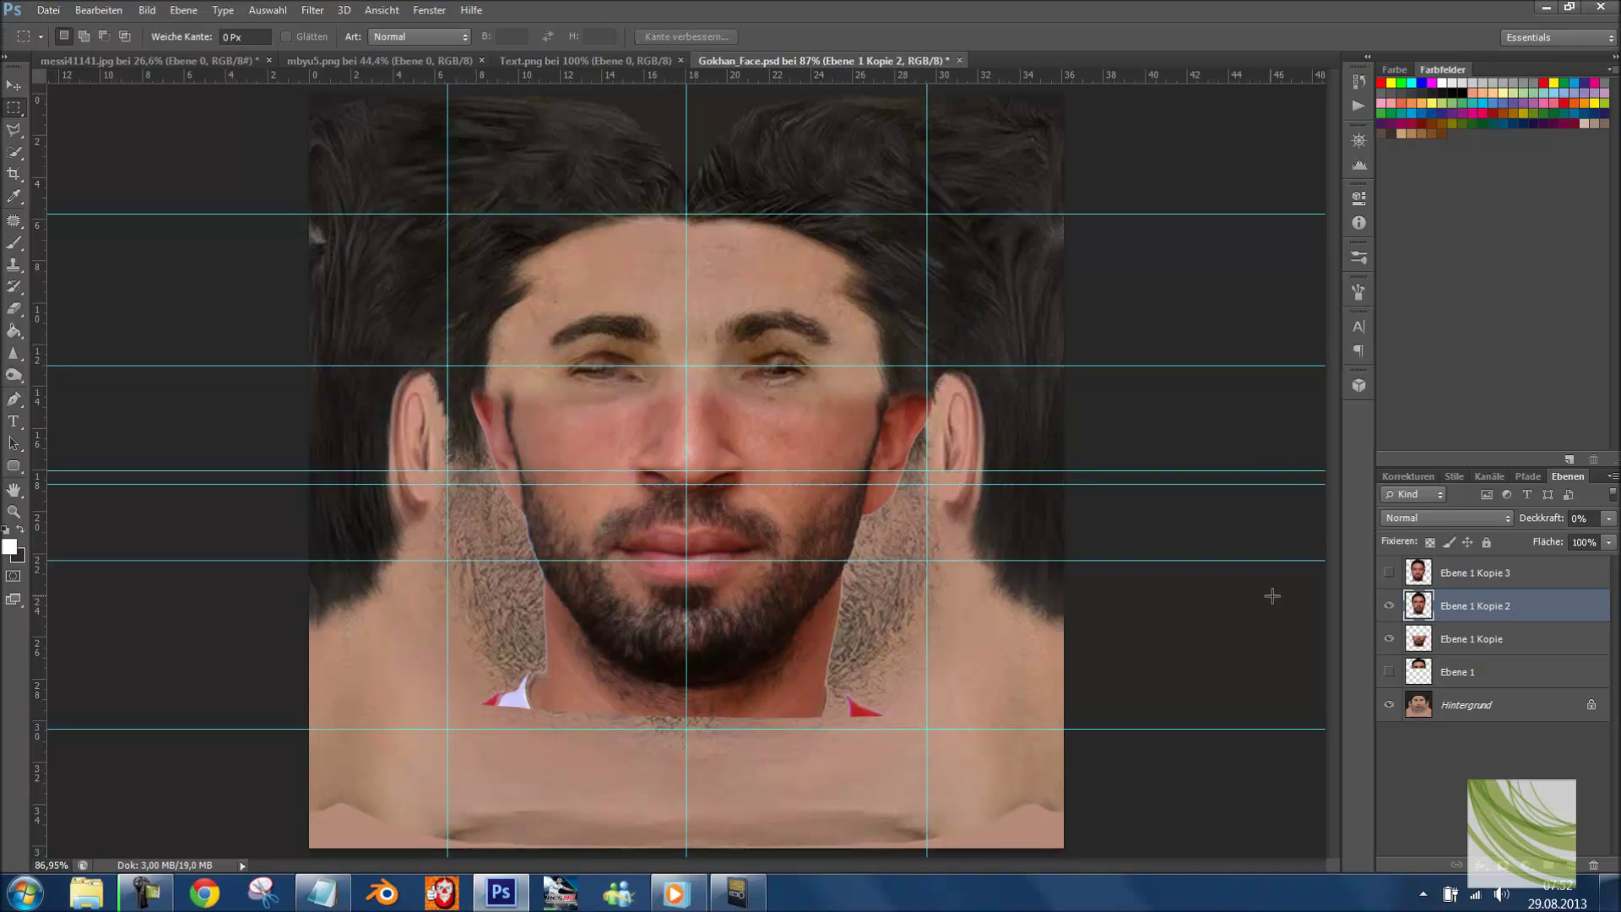
pyautogui.click(1389, 605)
pyautogui.click(1388, 639)
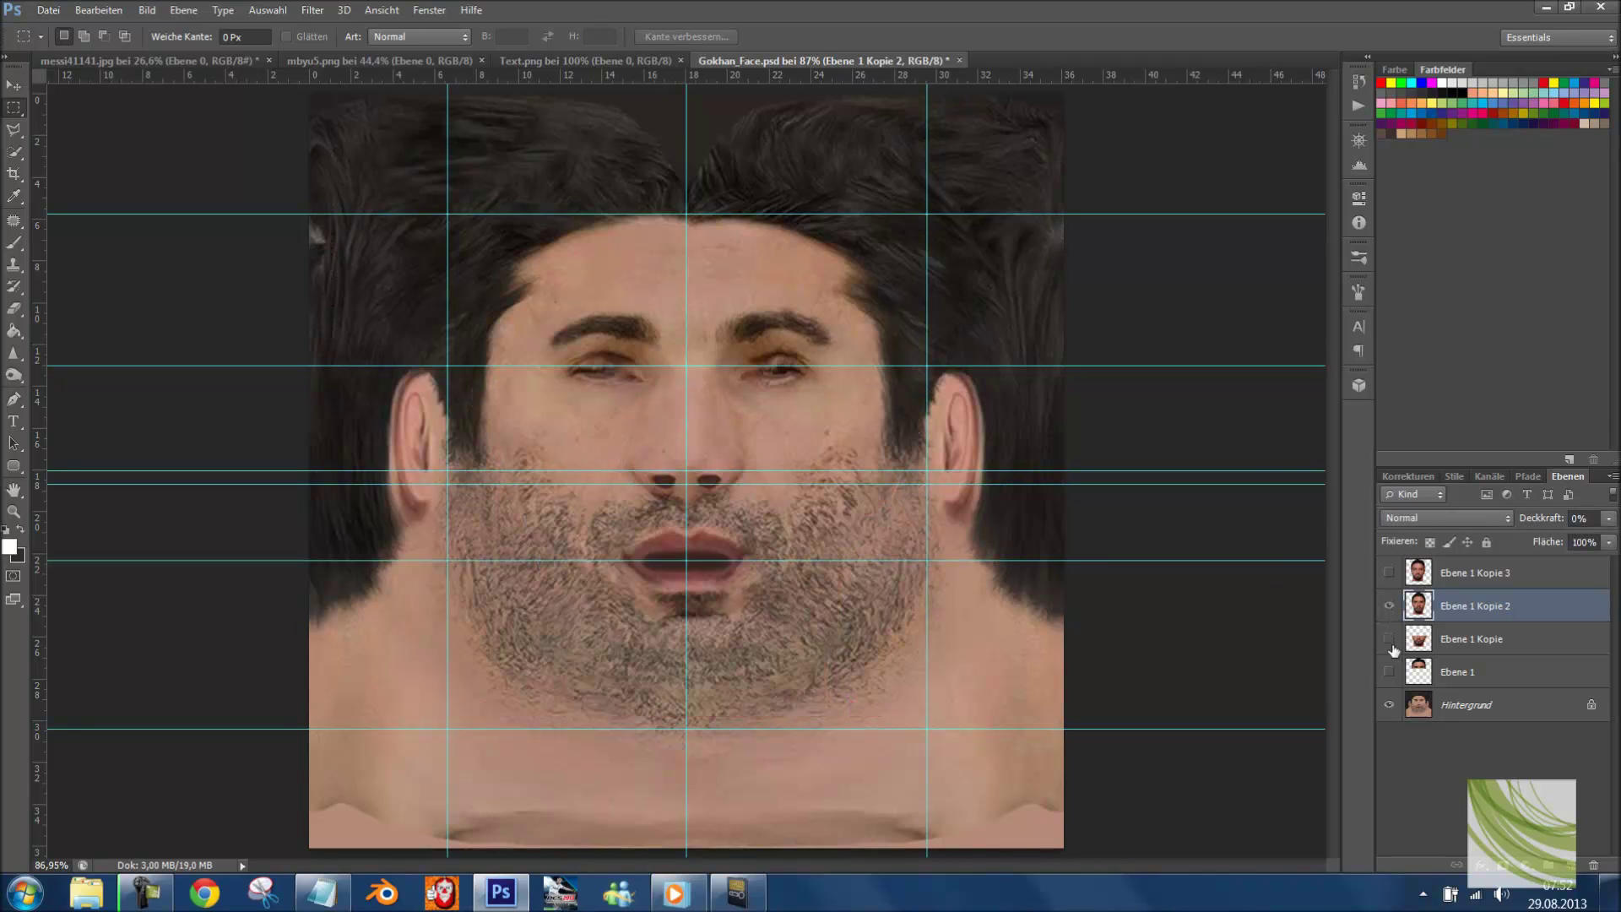
pyautogui.click(1389, 672)
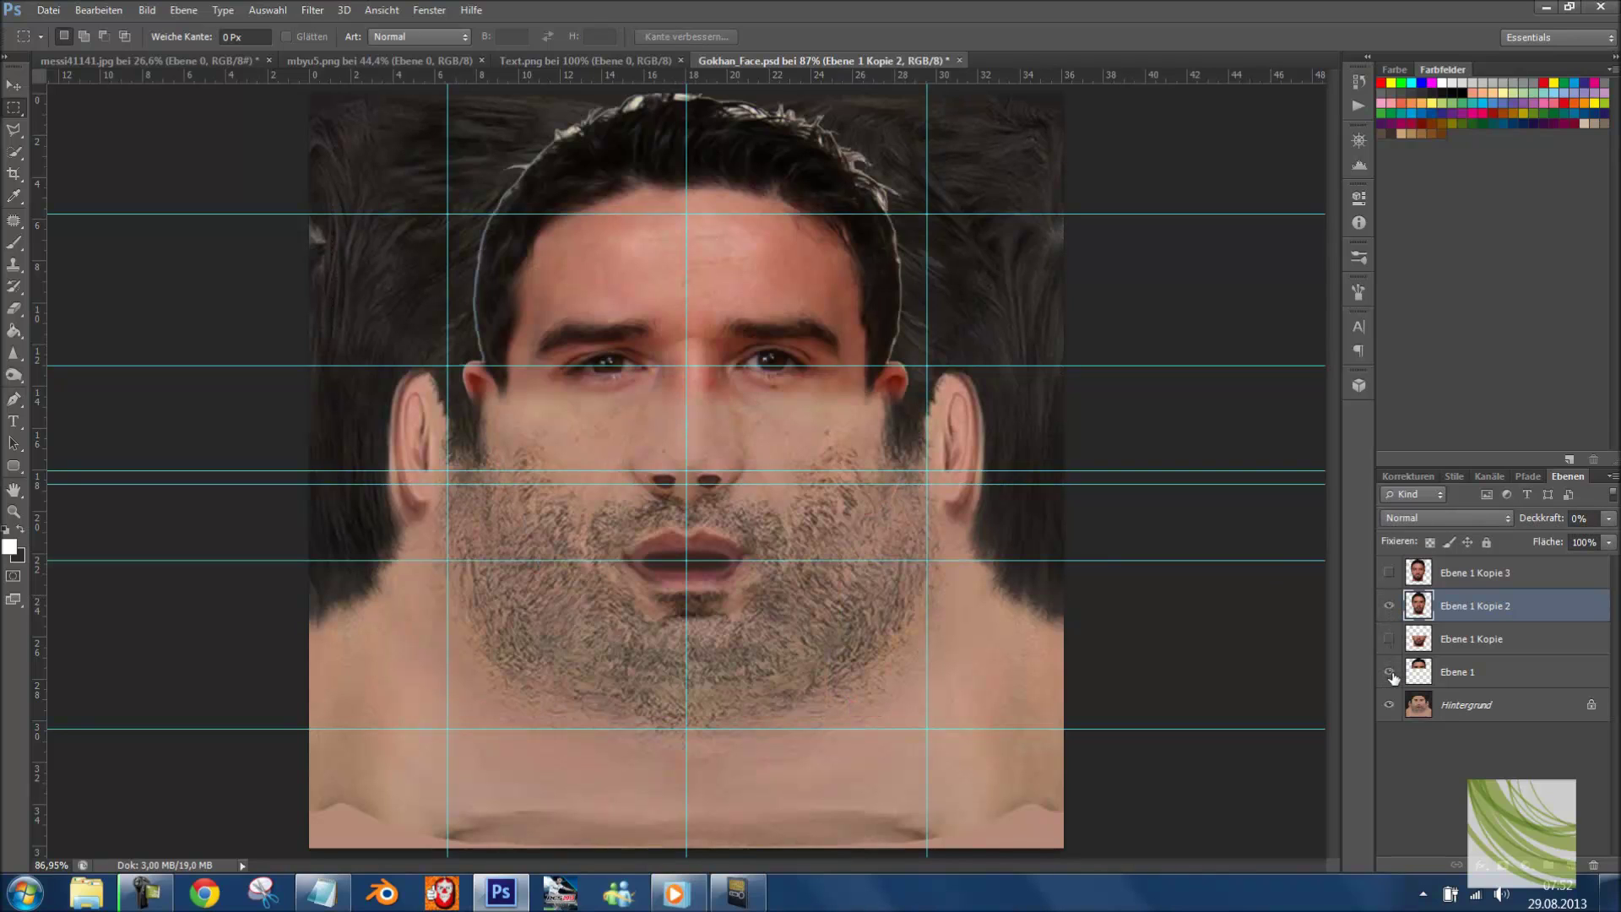
pyautogui.click(1390, 646)
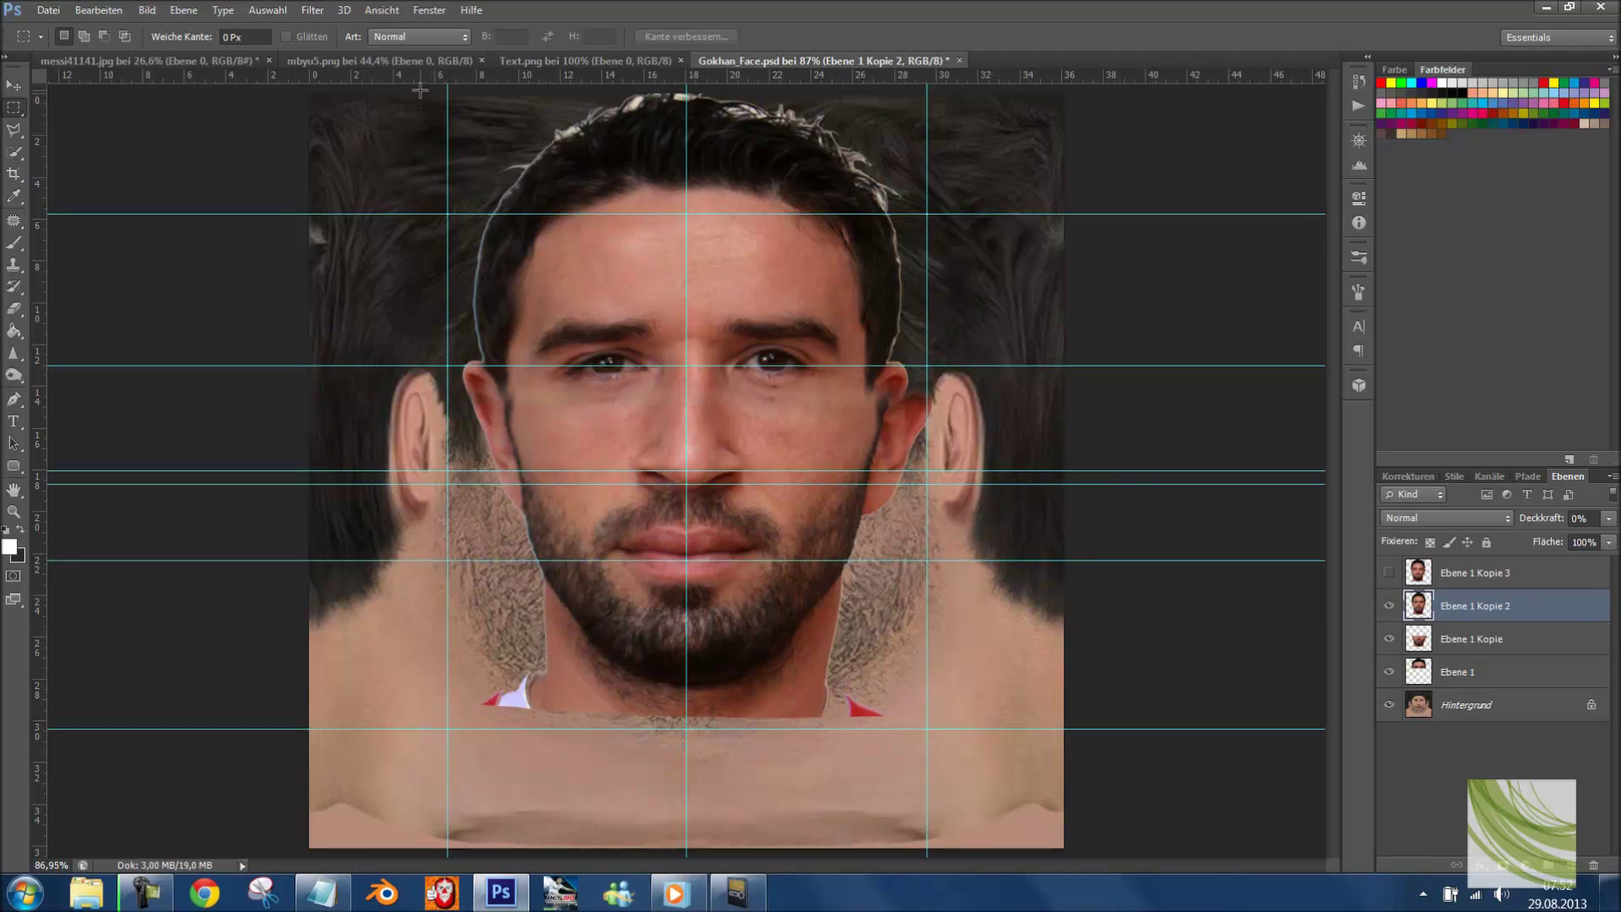
# - Delete the part of Ebene 1 Kopie 2 from the hair to just below the nose using a 10-pixel feathered selection
pyautogui.moveTo(420, 91); pyautogui.dragTo(1054, 491)
pyautogui.rightClick(835, 306)
pyautogui.click(961, 368)
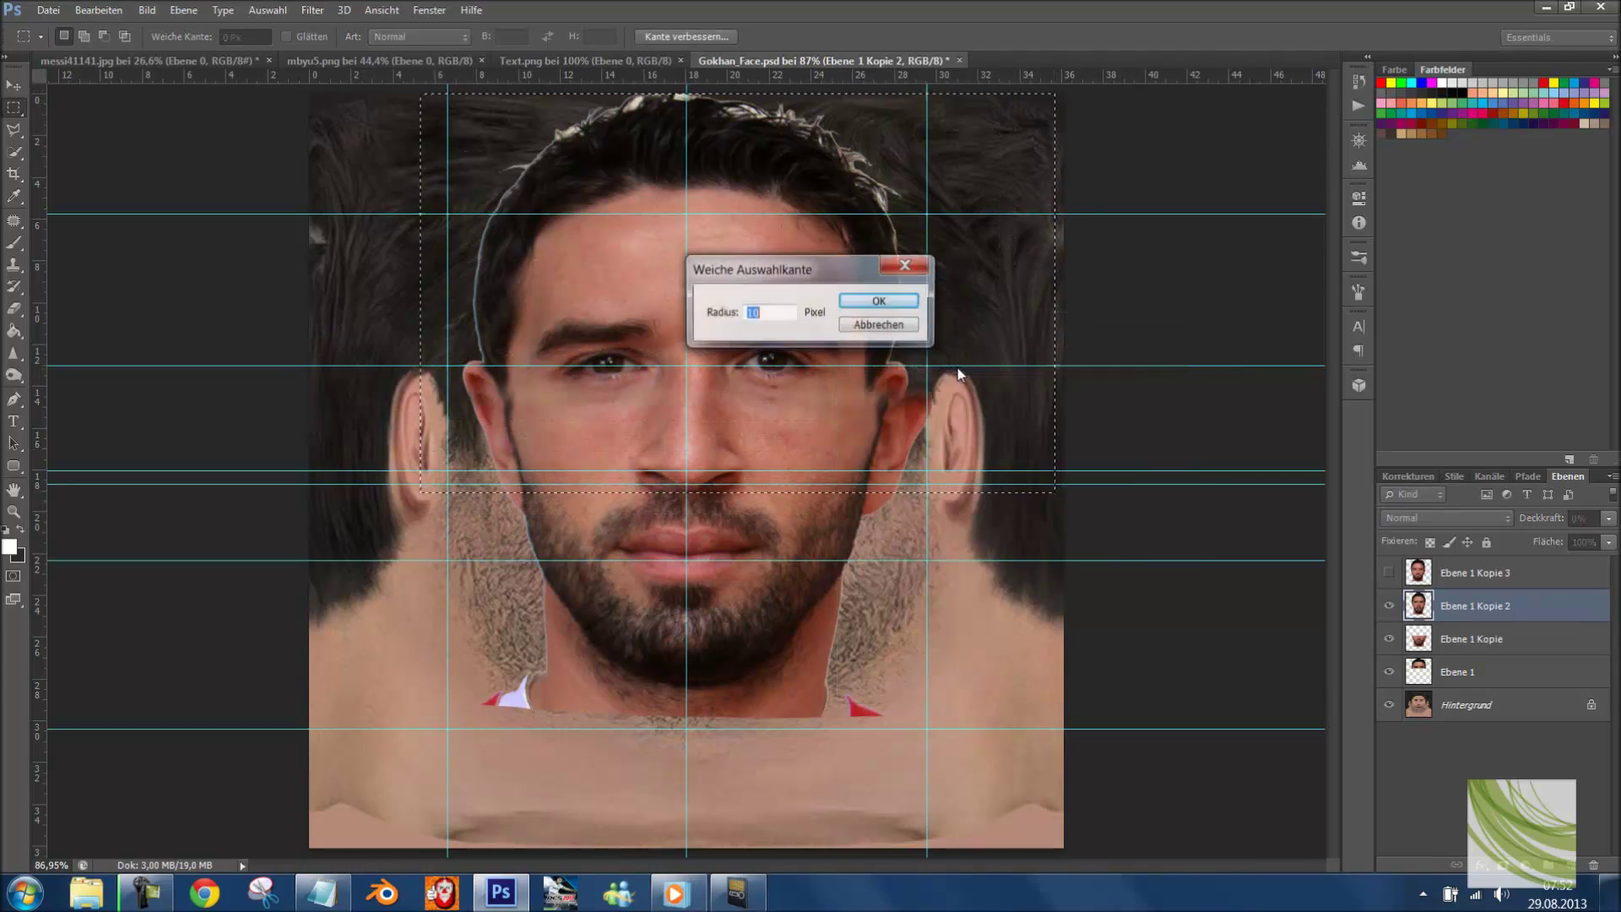
pyautogui.press('Return')
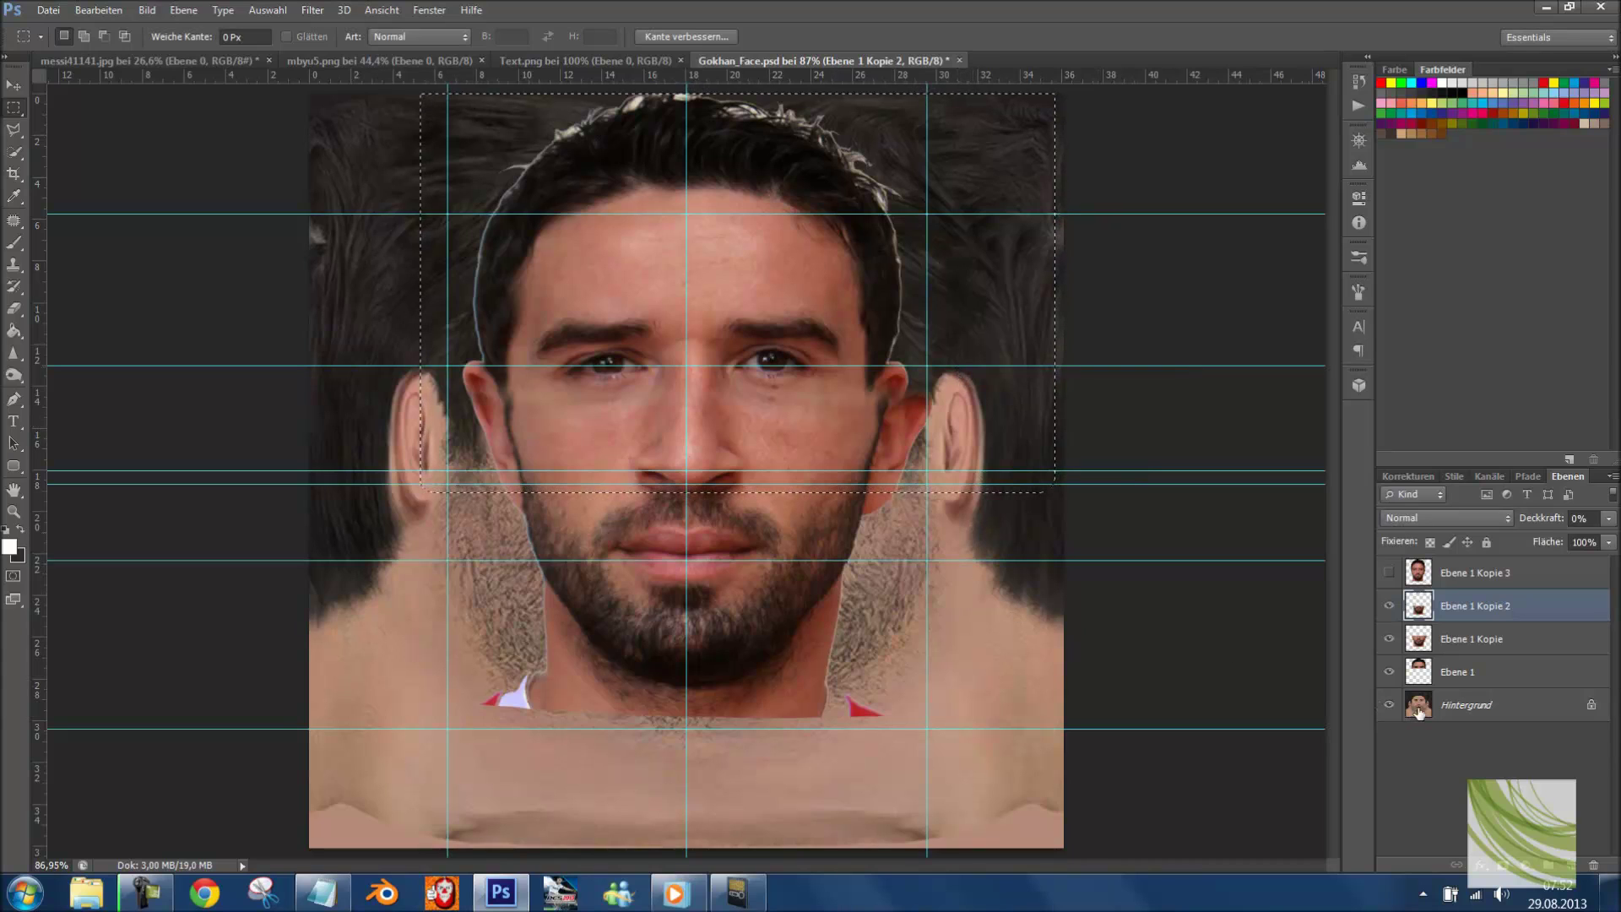
# - Clear the selection and arrange the layers with Ebene 1 Kopie 2 above Ebene 1 Kopie and Ebene 1 beneath both
pyautogui.moveTo(1469, 613); pyautogui.dragTo(1483, 657)
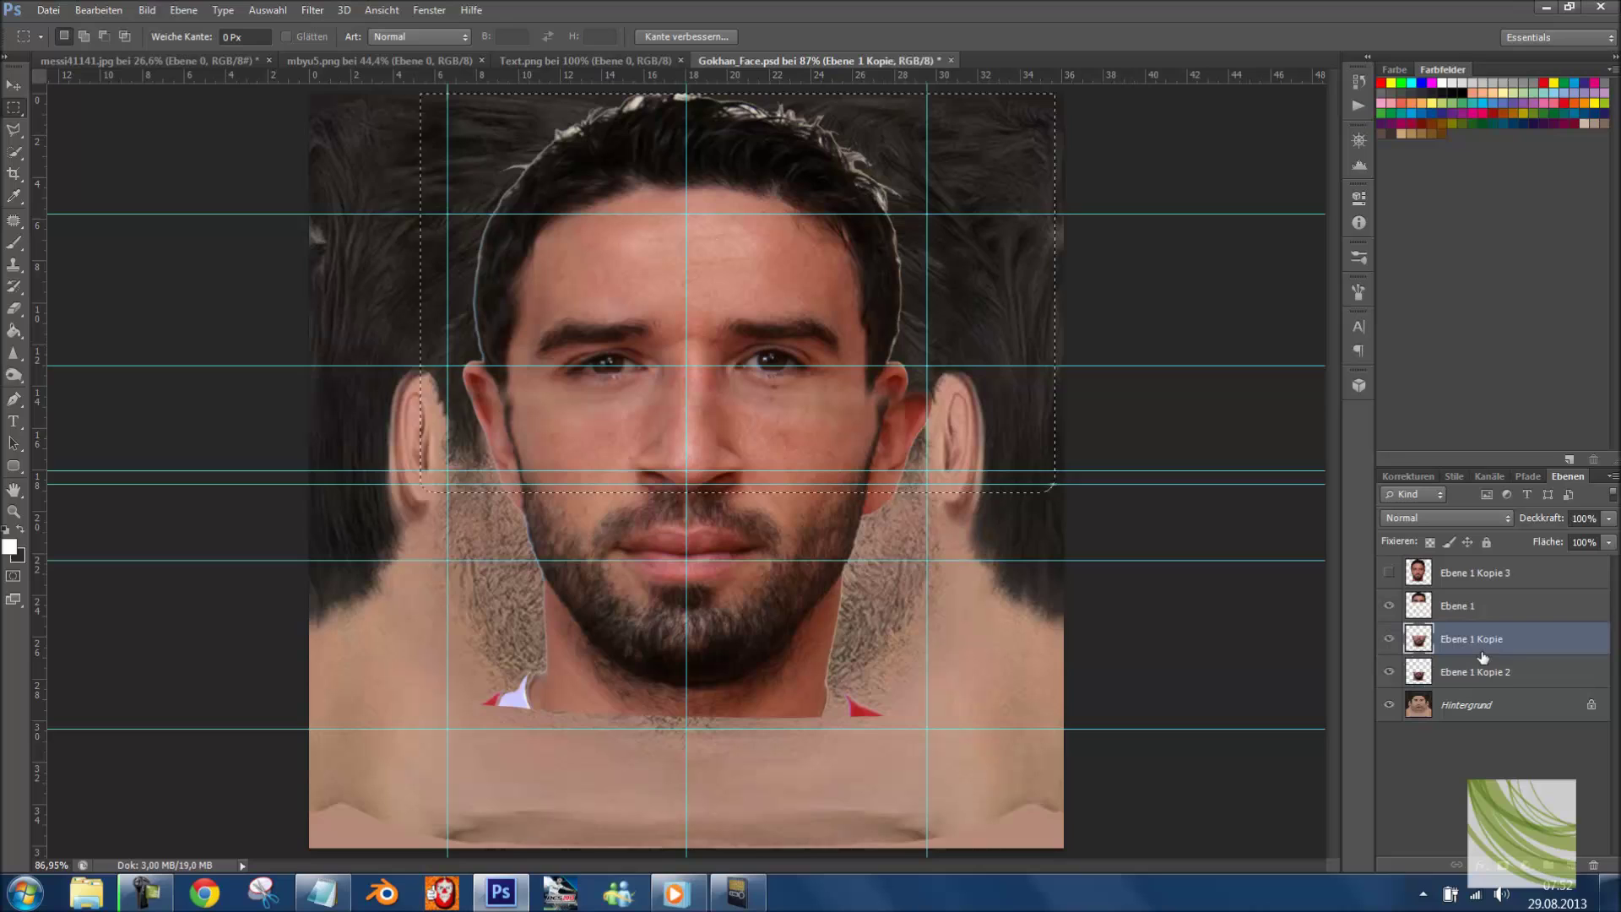
pyautogui.click(1116, 591)
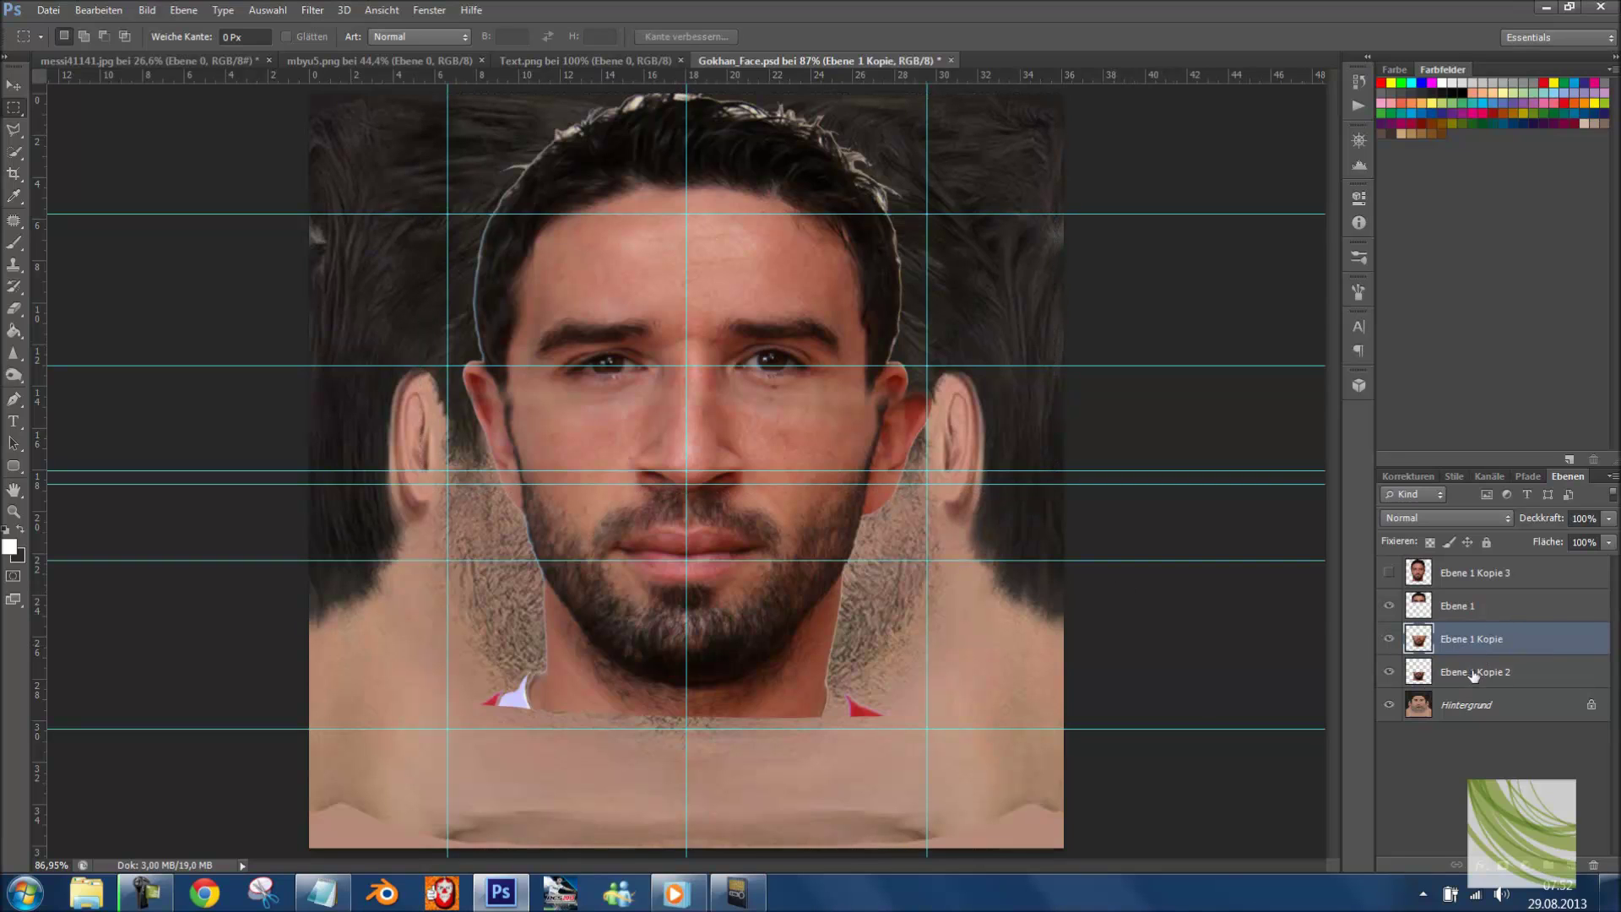
pyautogui.moveTo(1473, 675); pyautogui.dragTo(1500, 608)
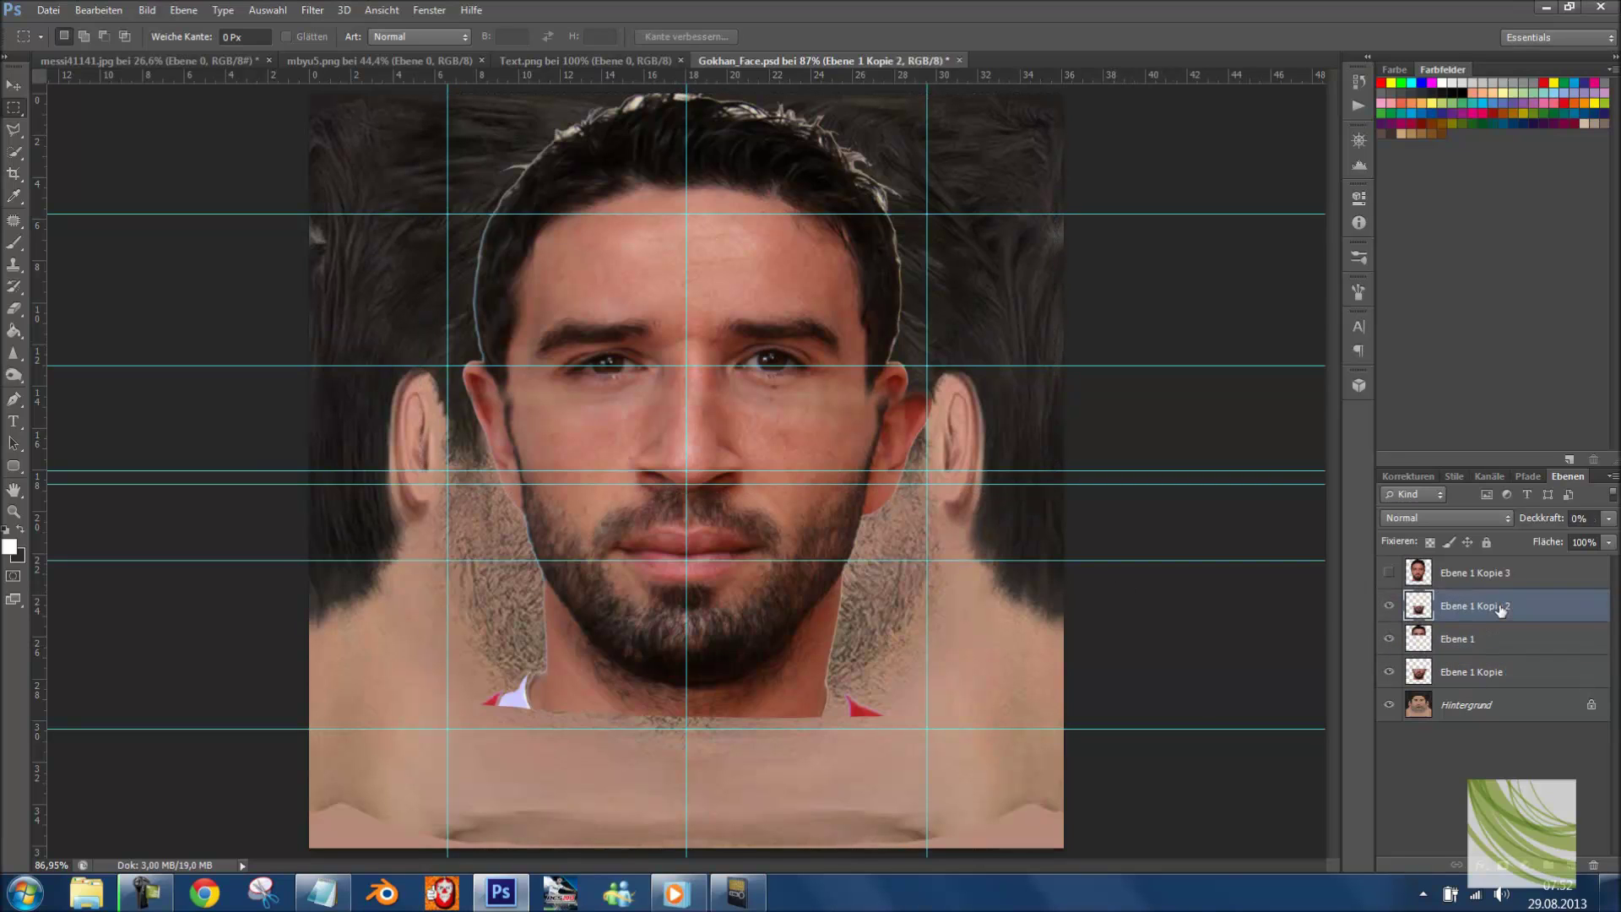
pyautogui.moveTo(1489, 673); pyautogui.dragTo(1490, 641)
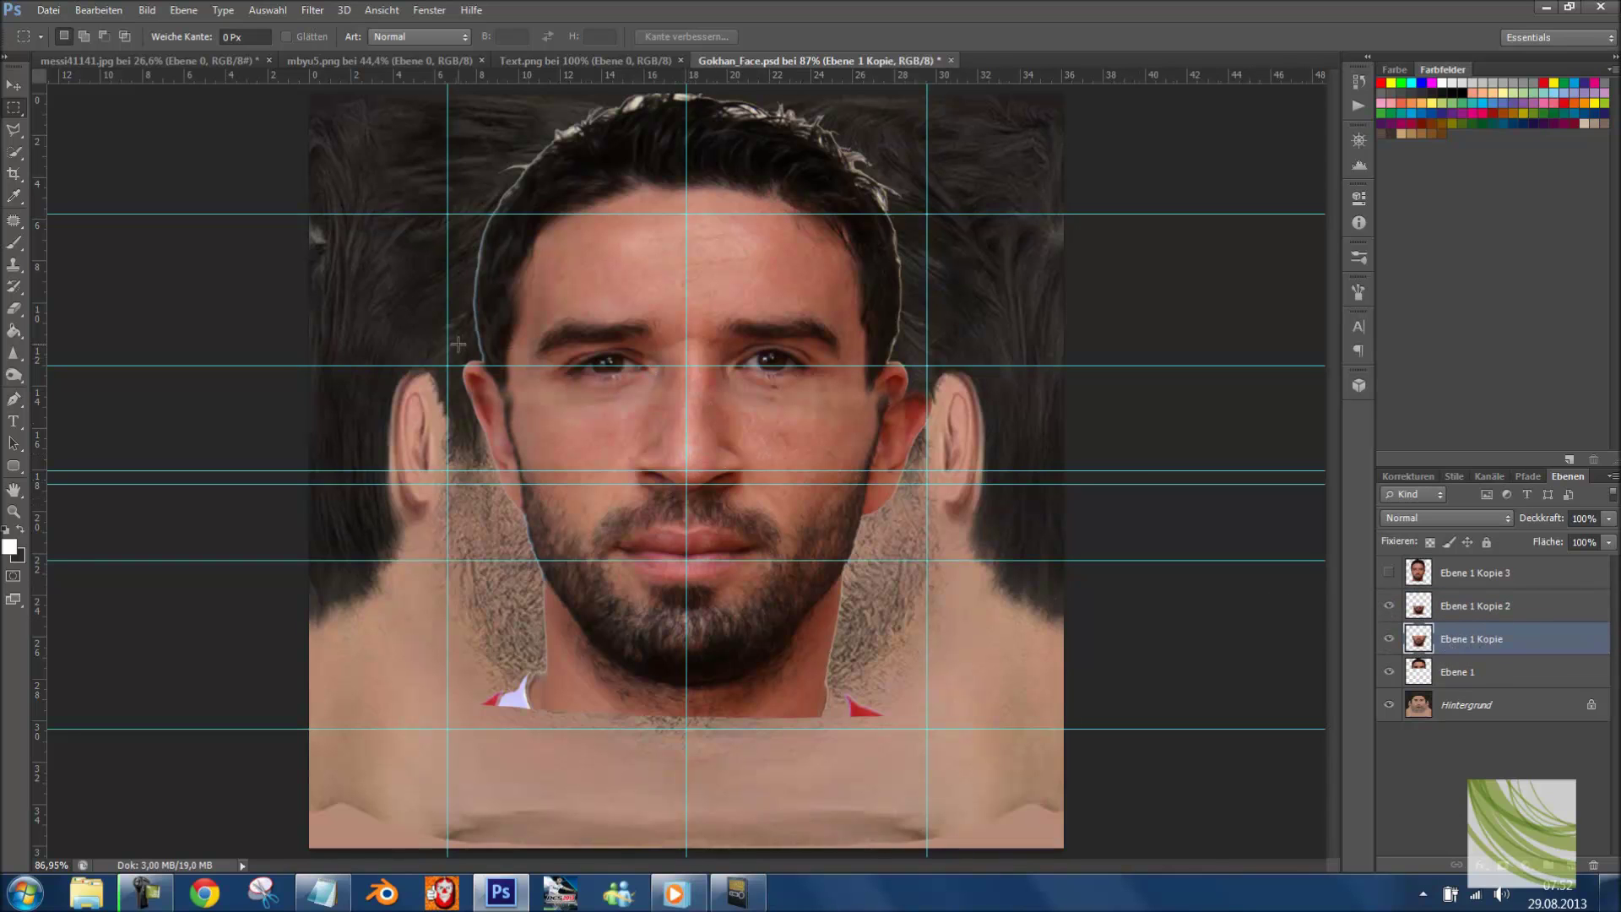
pyautogui.scroll(2, 753, 288)
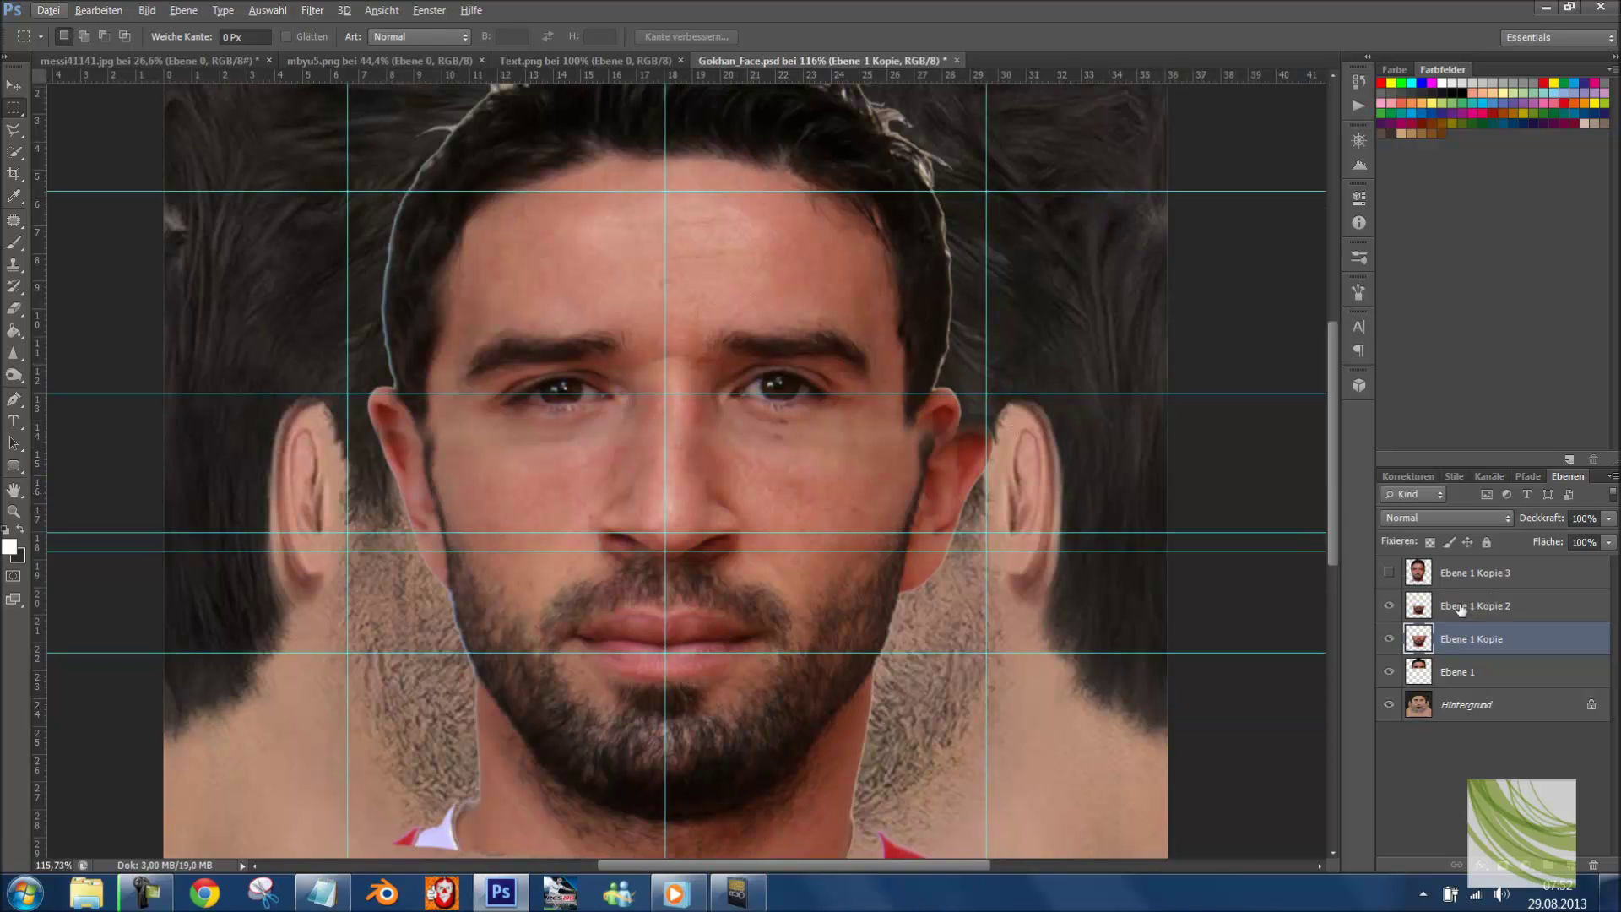
pyautogui.click(1420, 608)
pyautogui.scroll(-2, 346, 330)
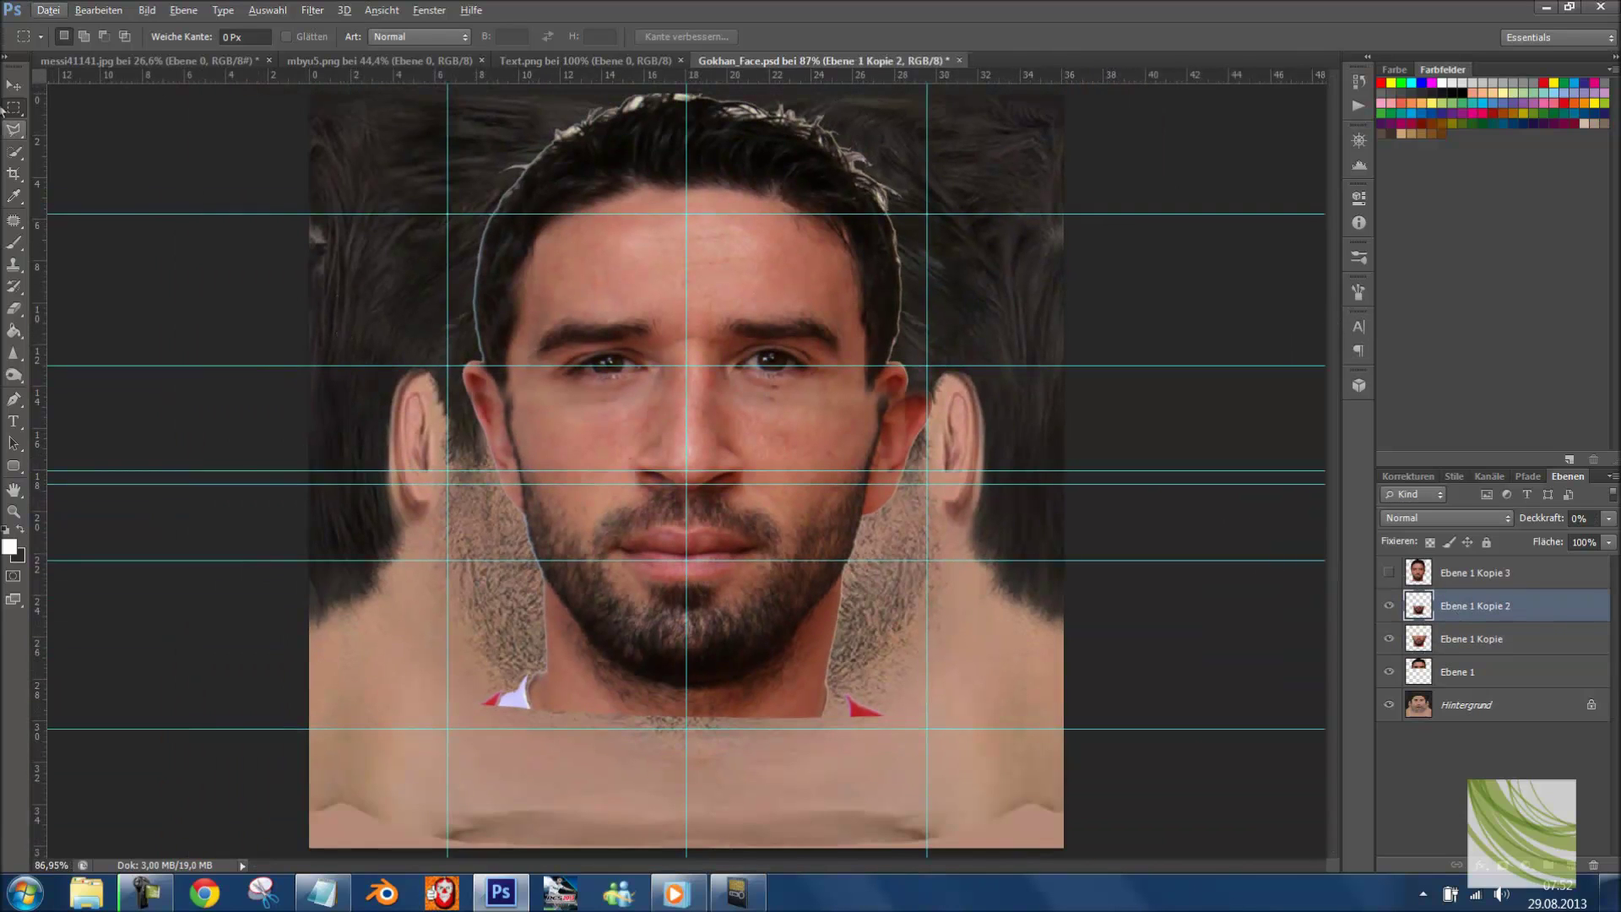
# - Show Ebene 1 Kopie 3 and move its head about 39 px right, centering it on the middle guide
pyautogui.click(1391, 573)
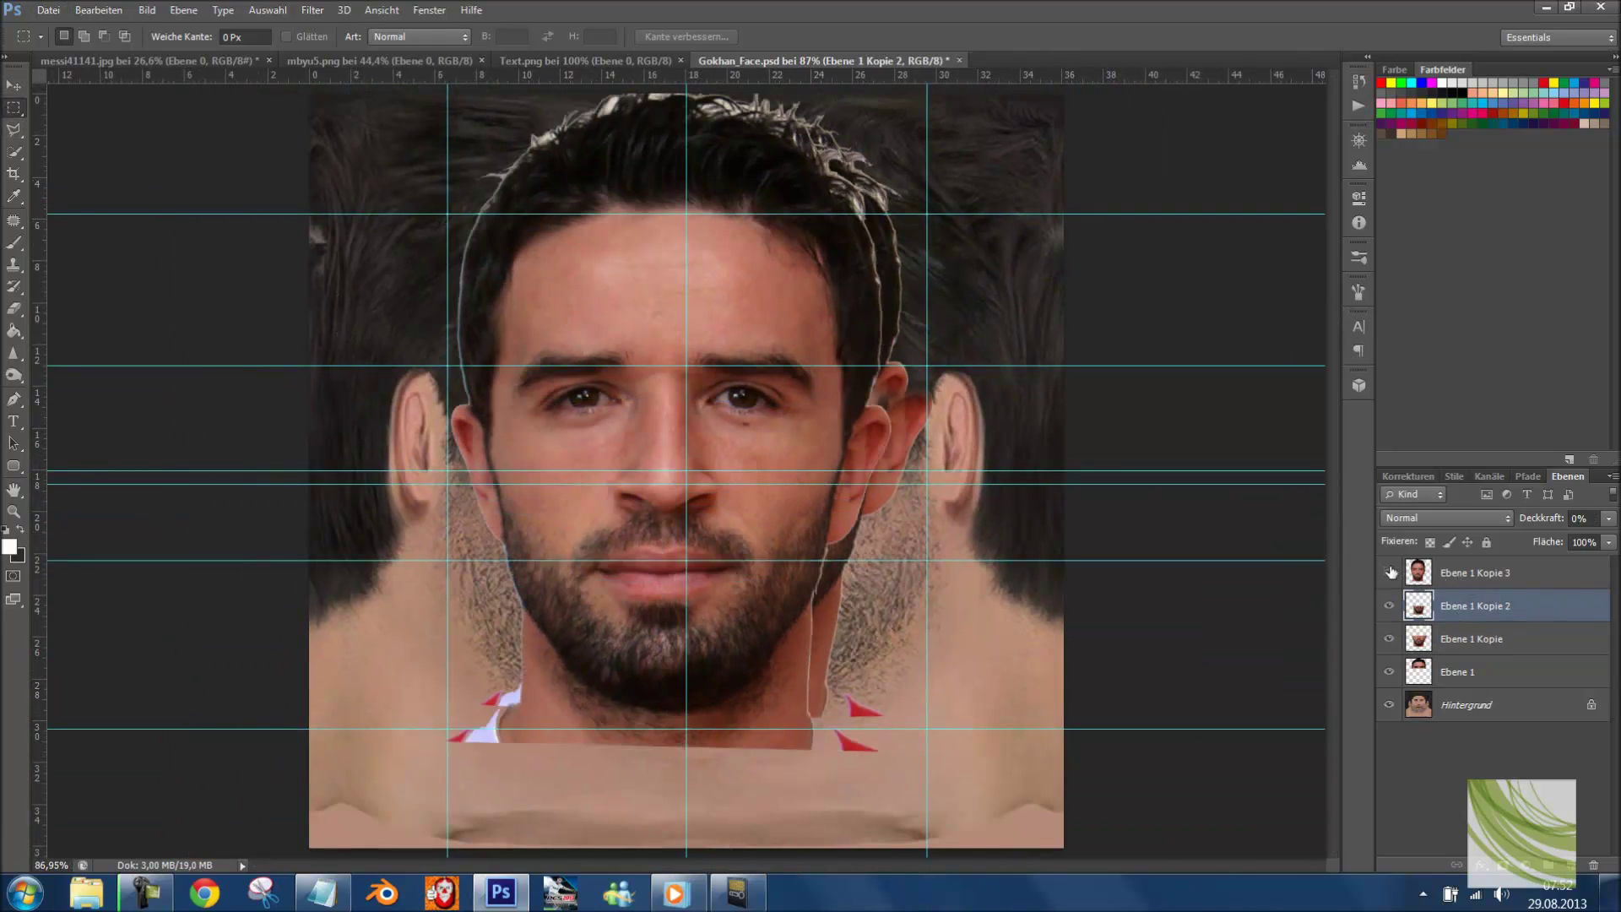
pyautogui.click(1449, 584)
pyautogui.hotkey('ctrl', 't')
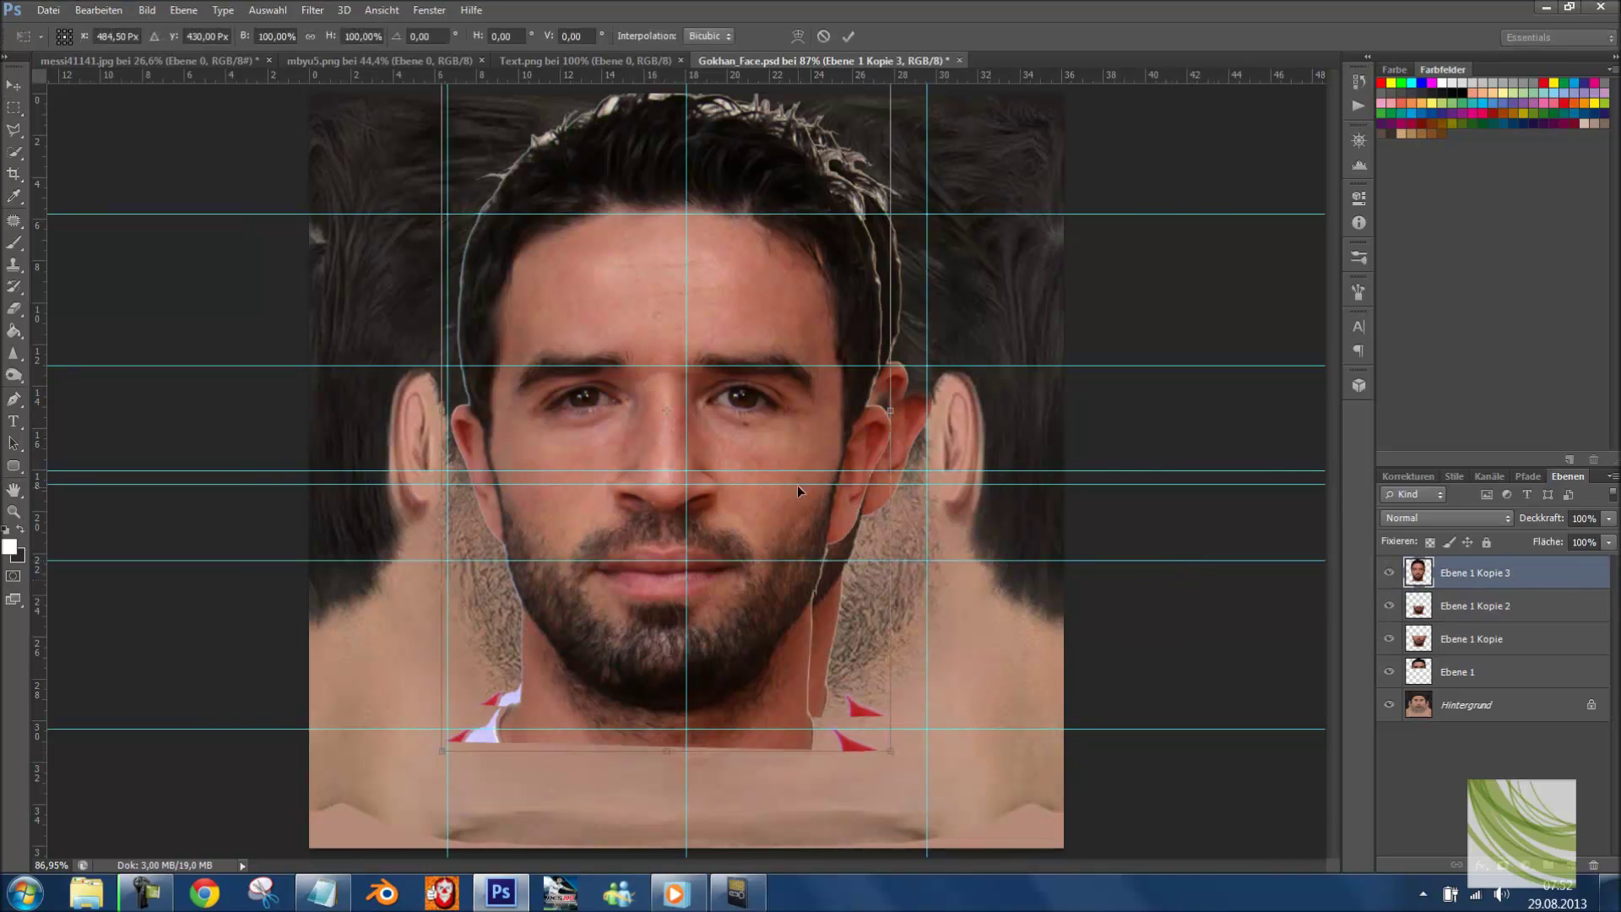
pyautogui.moveTo(753, 456); pyautogui.dragTo(782, 456)
# - Warp Ebene 1 Kopie 3 outward at both lower corners and both sides so the jaw and ears widen toward the texture's ears, and apply it
pyautogui.rightClick(697, 520)
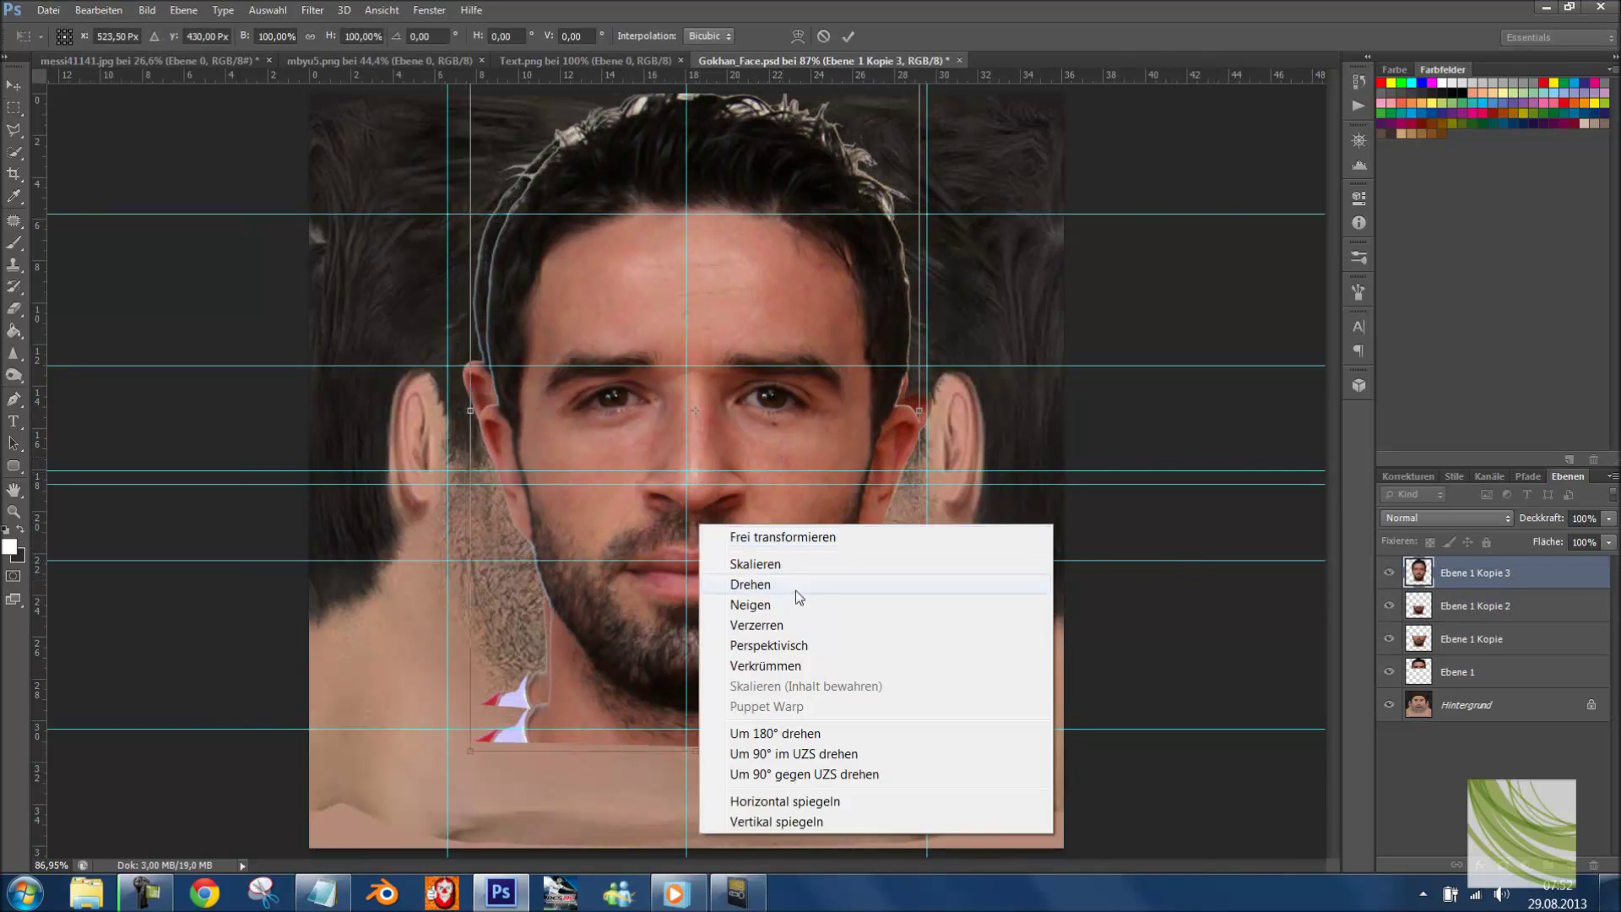
pyautogui.click(793, 666)
pyautogui.moveTo(469, 747); pyautogui.dragTo(240, 727)
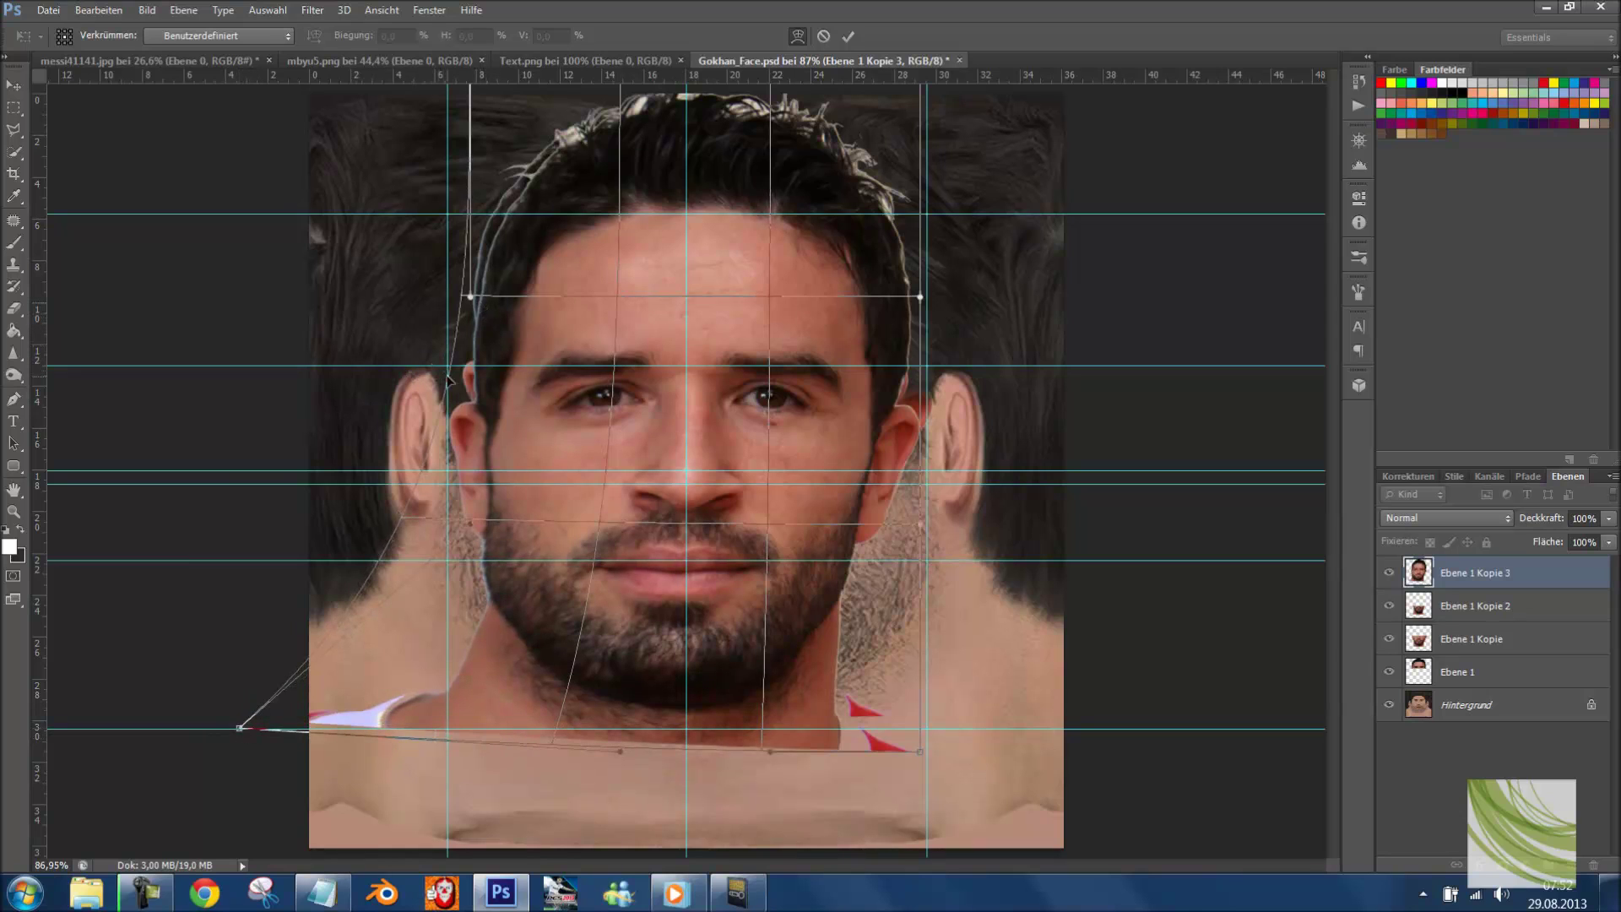
pyautogui.moveTo(475, 303); pyautogui.dragTo(395, 242)
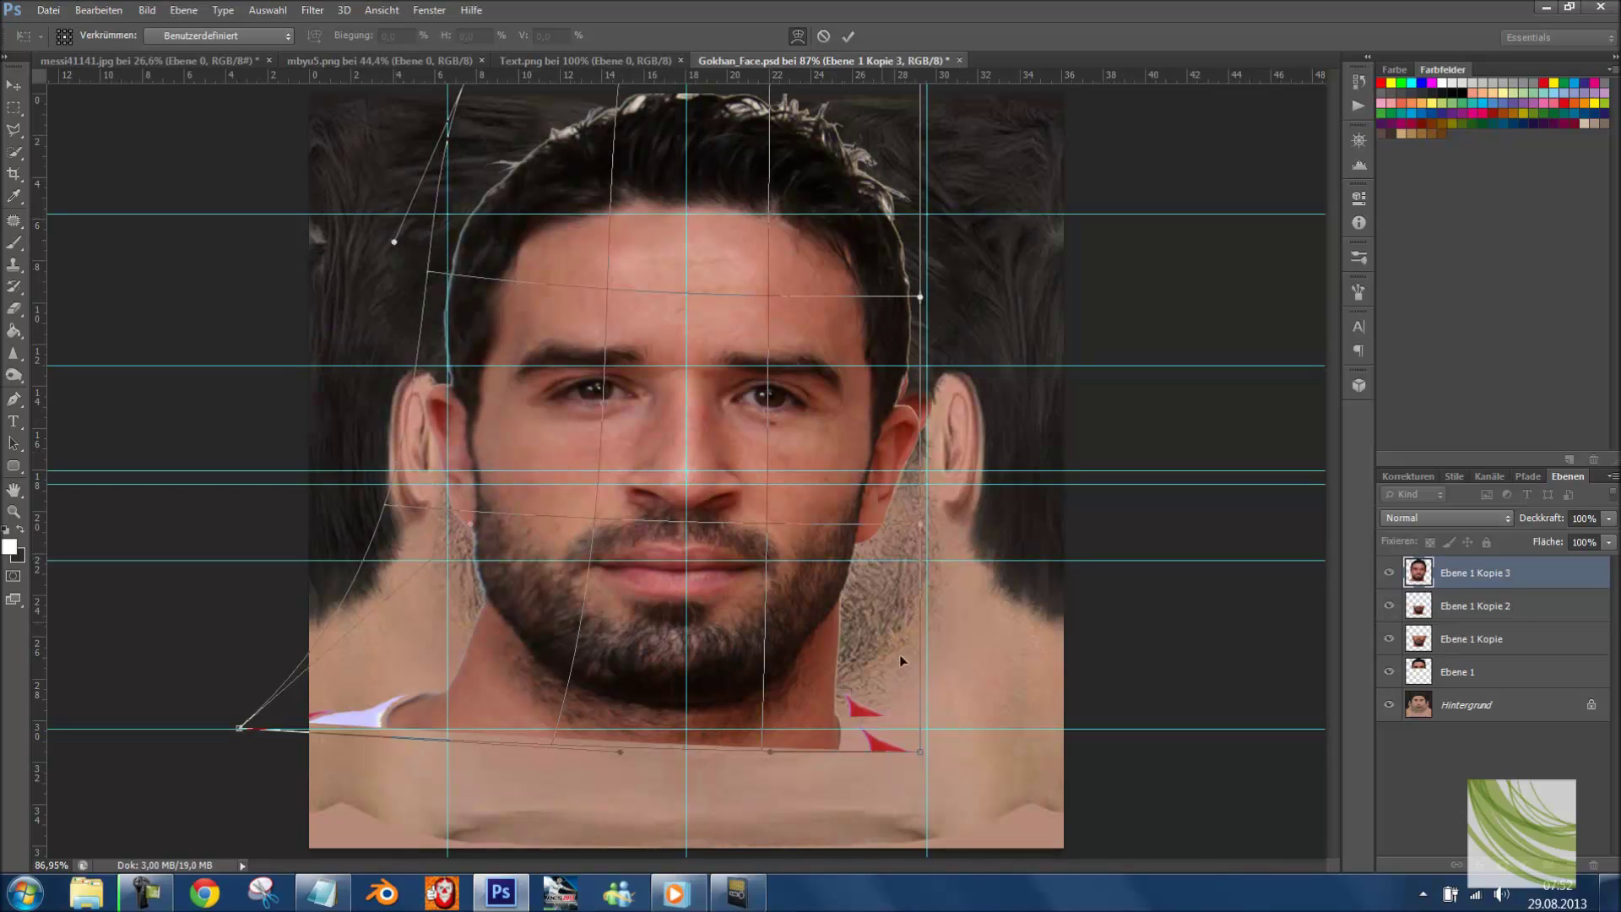
pyautogui.moveTo(921, 758); pyautogui.dragTo(1214, 696)
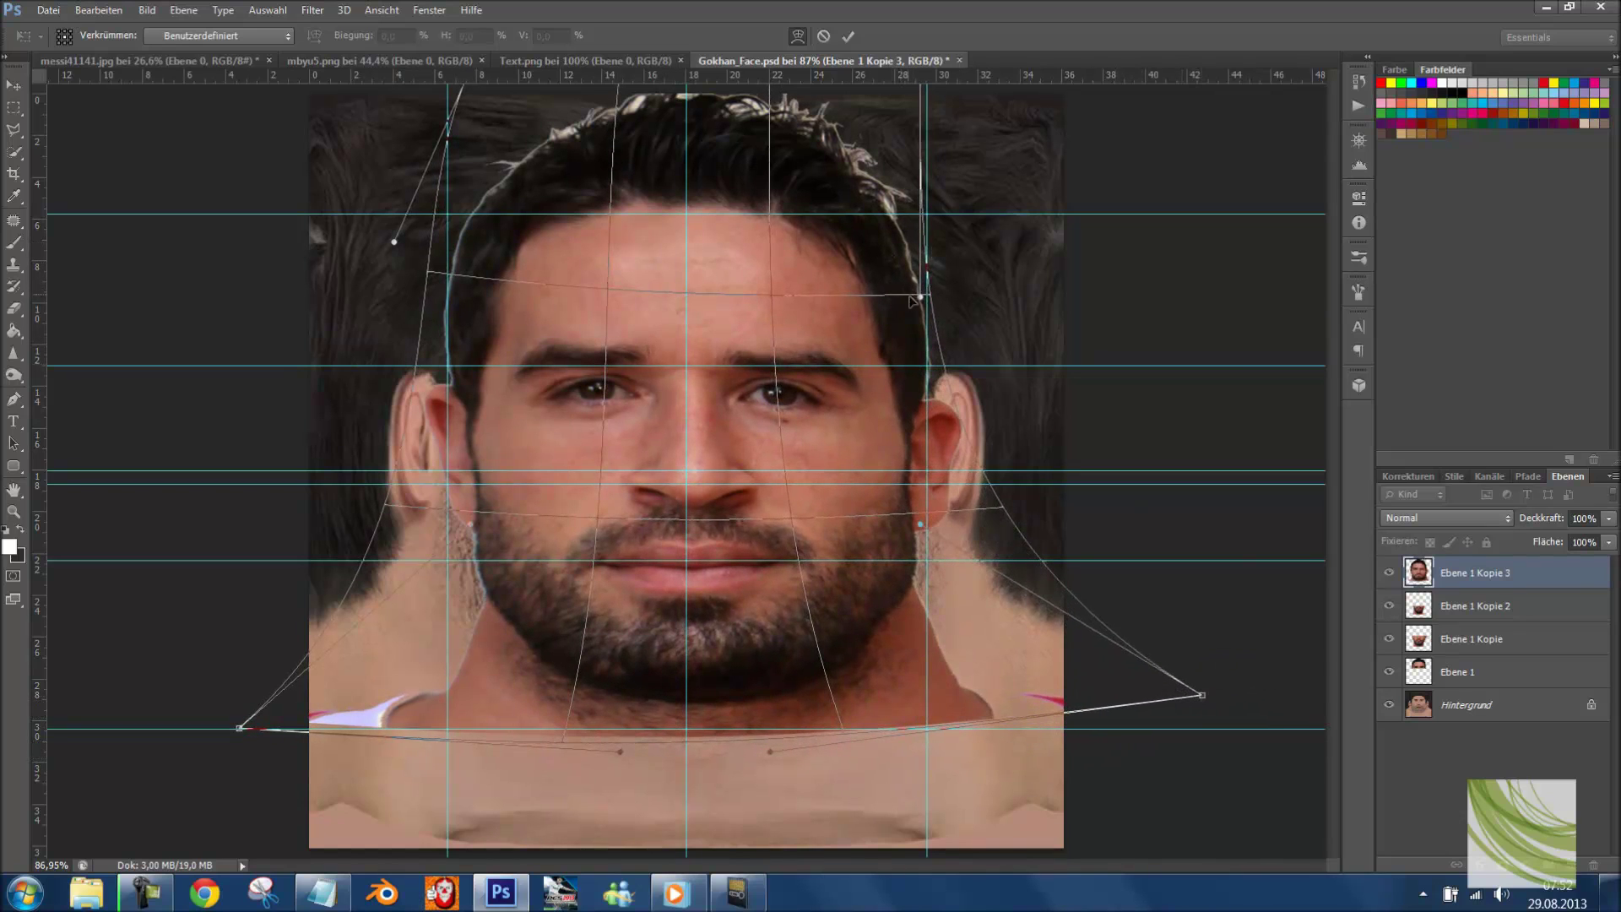
pyautogui.moveTo(920, 297); pyautogui.dragTo(950, 249)
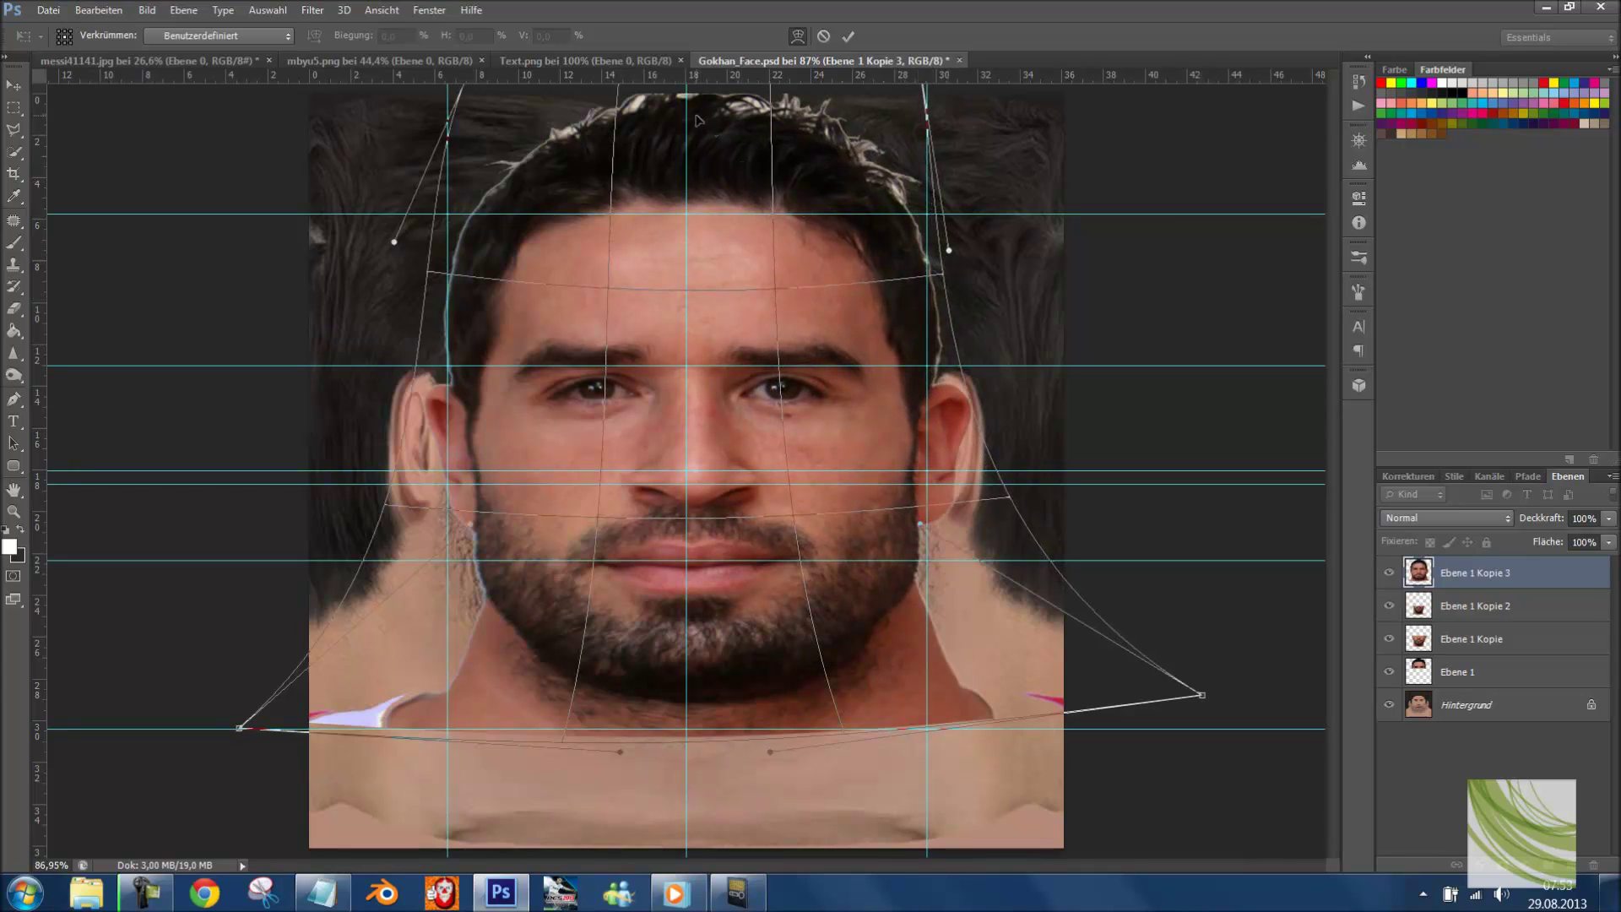
pyautogui.press('Return')
# - Stretch Ebene 1 Kopie 3 slightly downward and move it up so the beard and jaw fit the texture
pyautogui.hotkey('ctrl', 't')
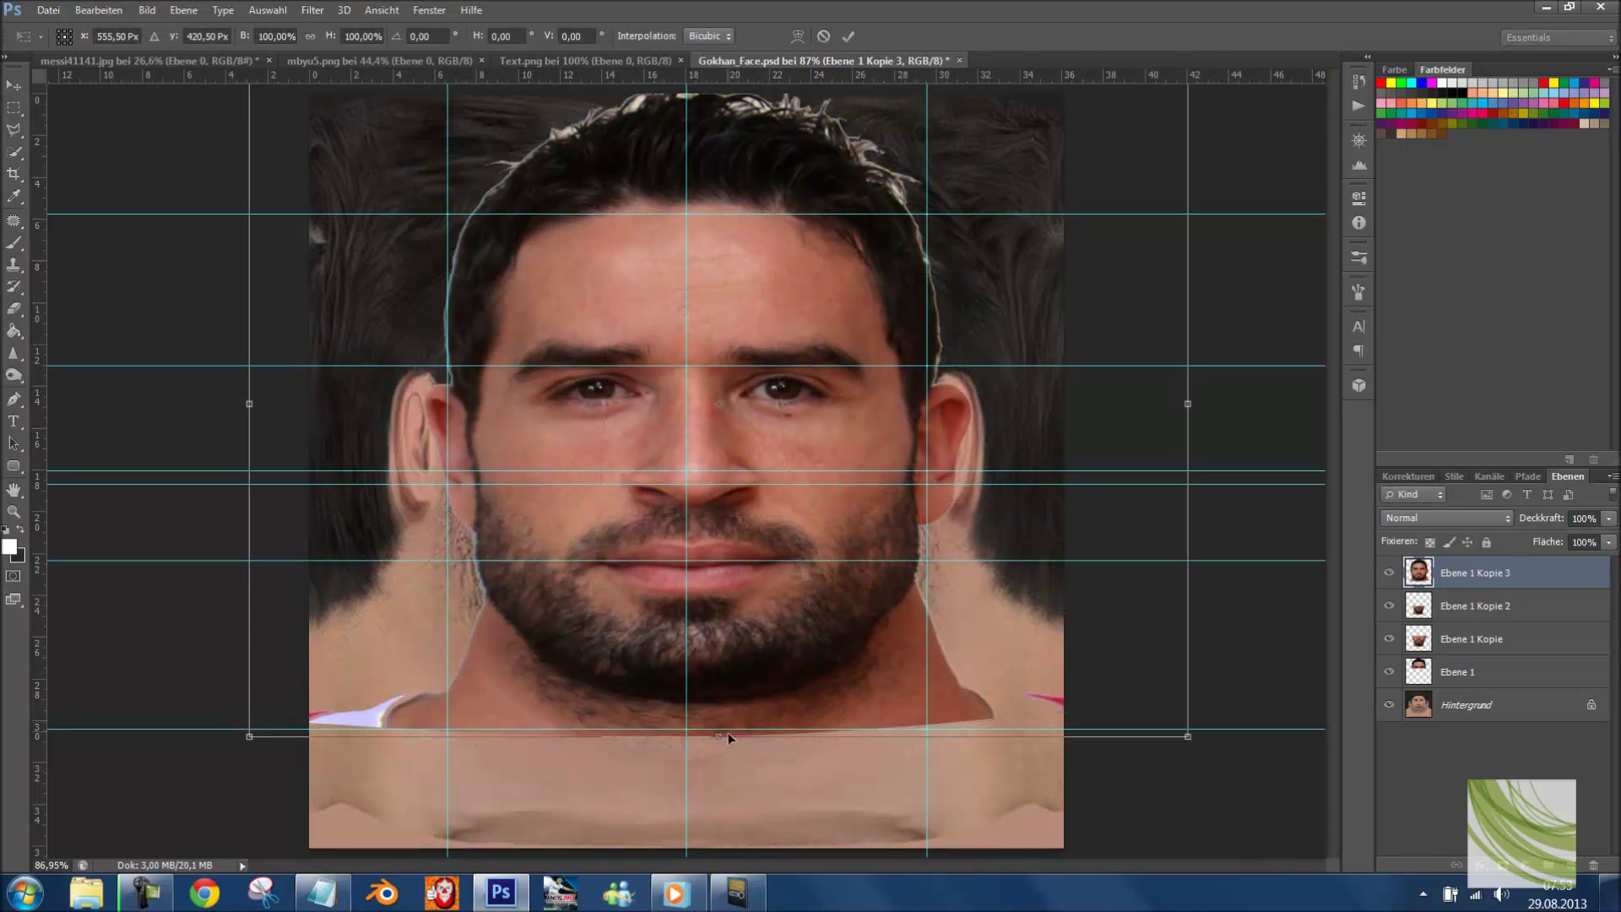
pyautogui.moveTo(729, 738); pyautogui.dragTo(718, 775)
pyautogui.moveTo(752, 688); pyautogui.dragTo(754, 629)
pyautogui.press('Return')
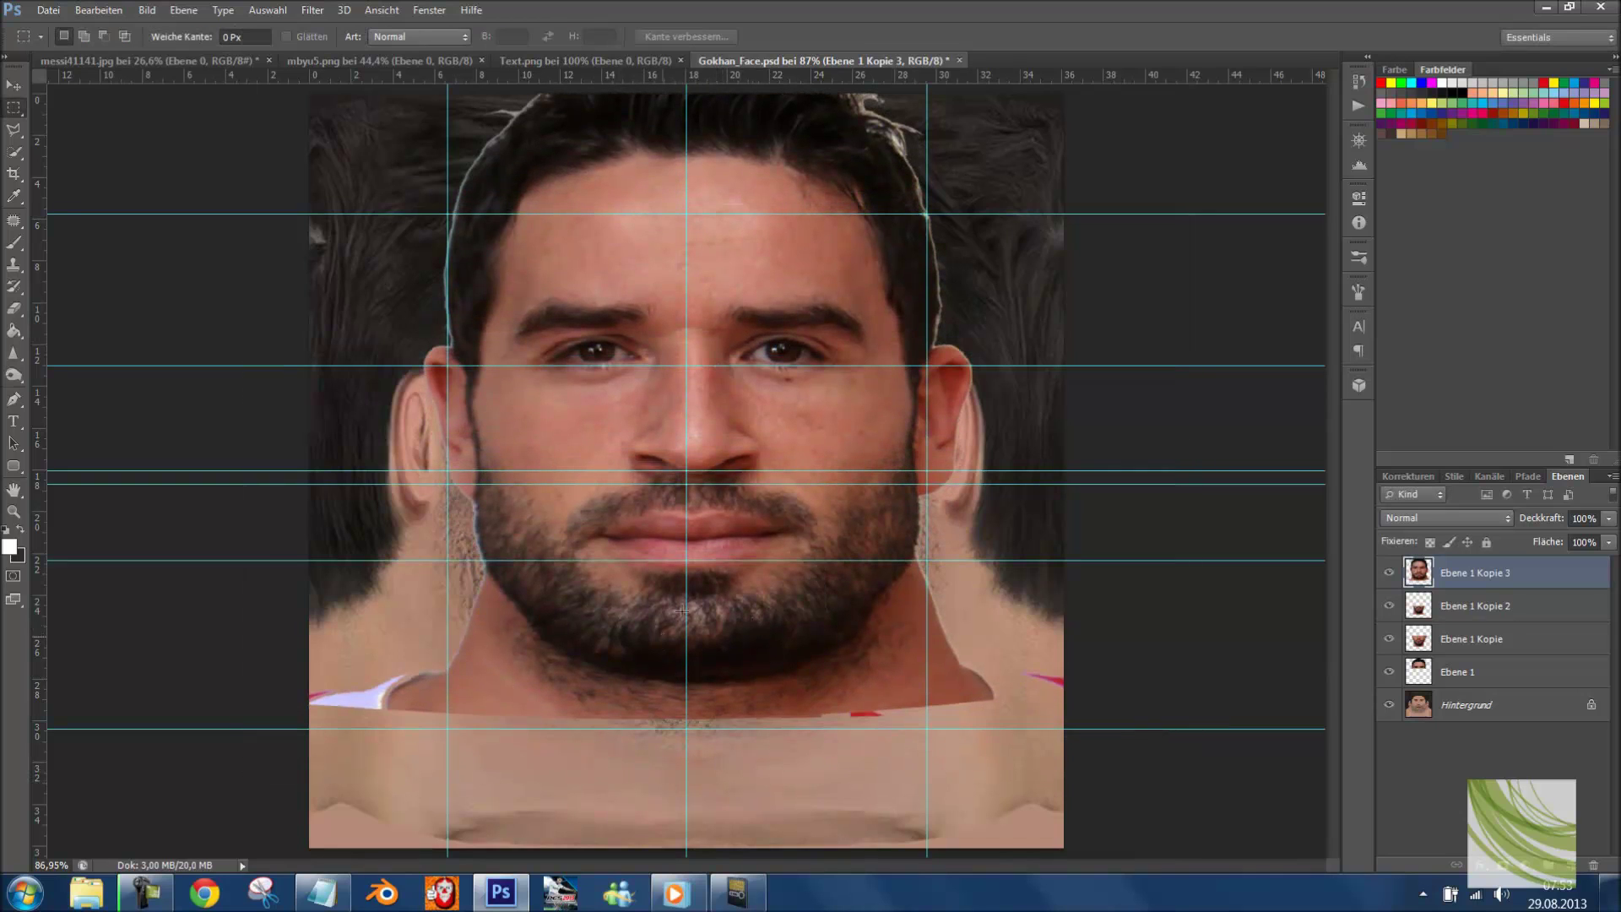
# - Try deleting the part of Ebene 1 Kopie 3 from the hair to the base of the nose with a feathered selection, and undo it
pyautogui.scroll(-3, 545, 406)
pyautogui.moveTo(491, 187); pyautogui.dragTo(1159, 469)
pyautogui.rightClick(788, 305)
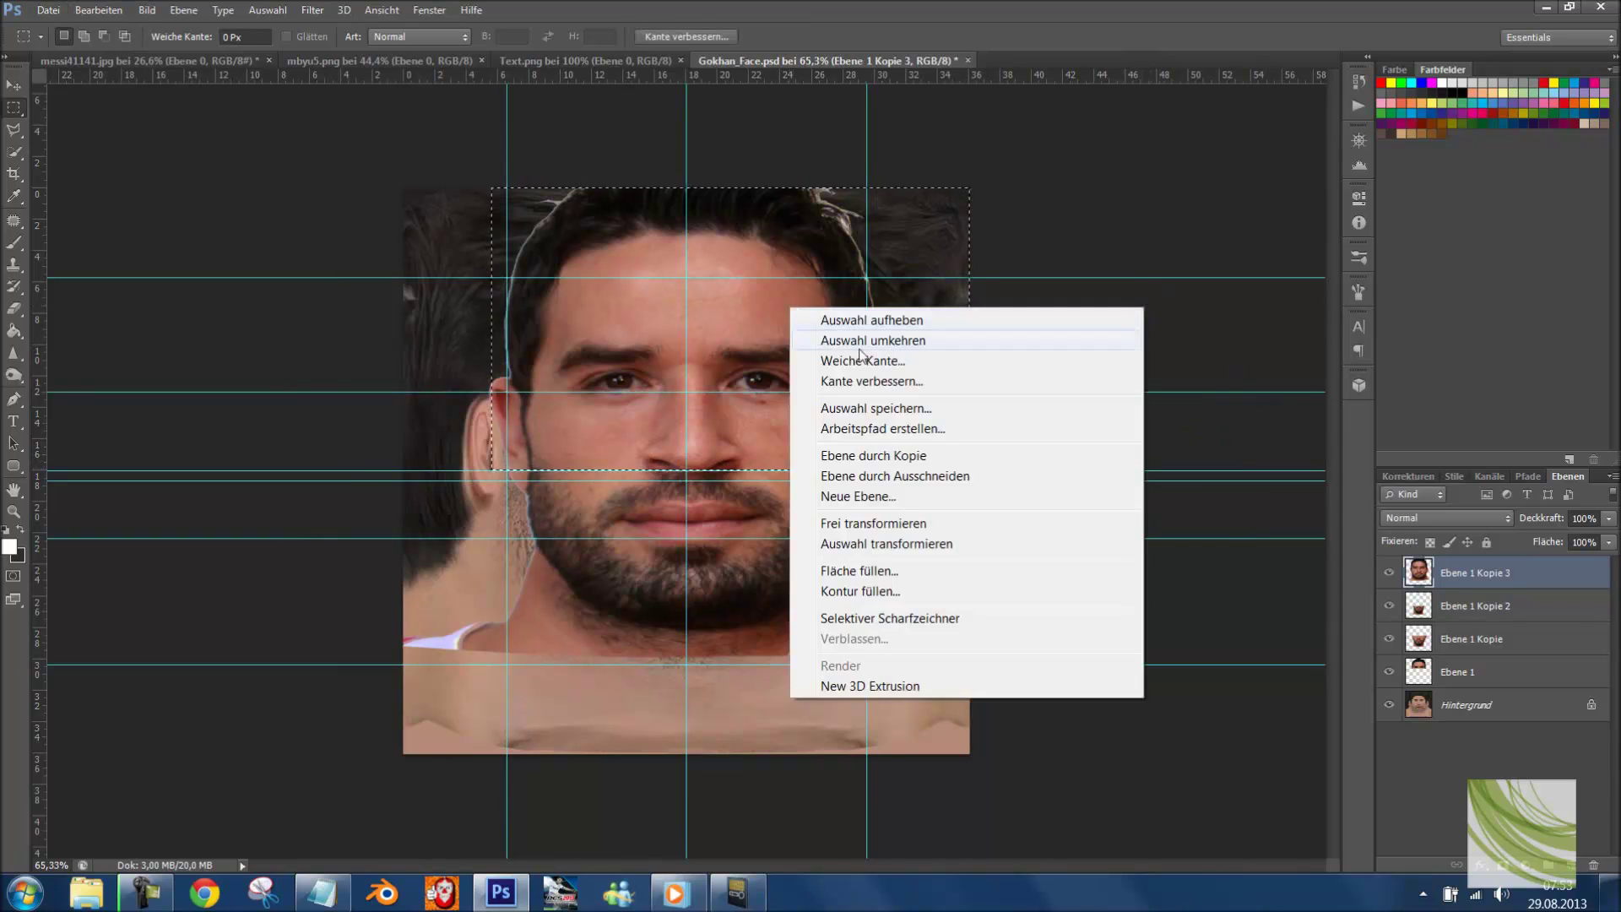
pyautogui.click(869, 361)
pyautogui.press('Return')
pyautogui.press('Delete')
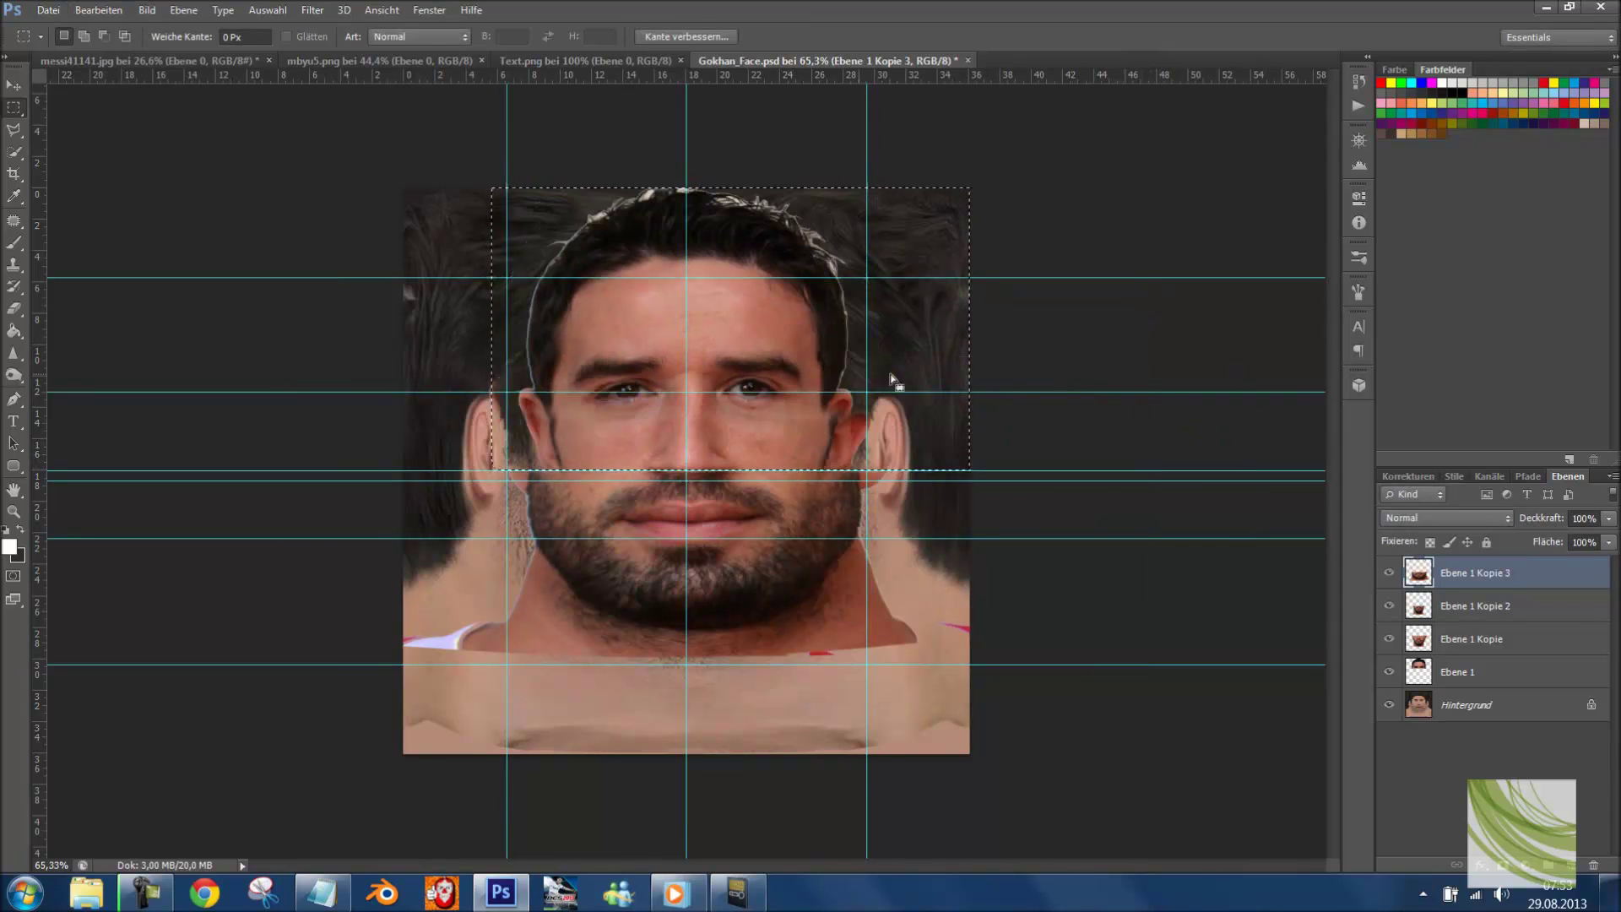
pyautogui.hotkey('ctrl', 'd')
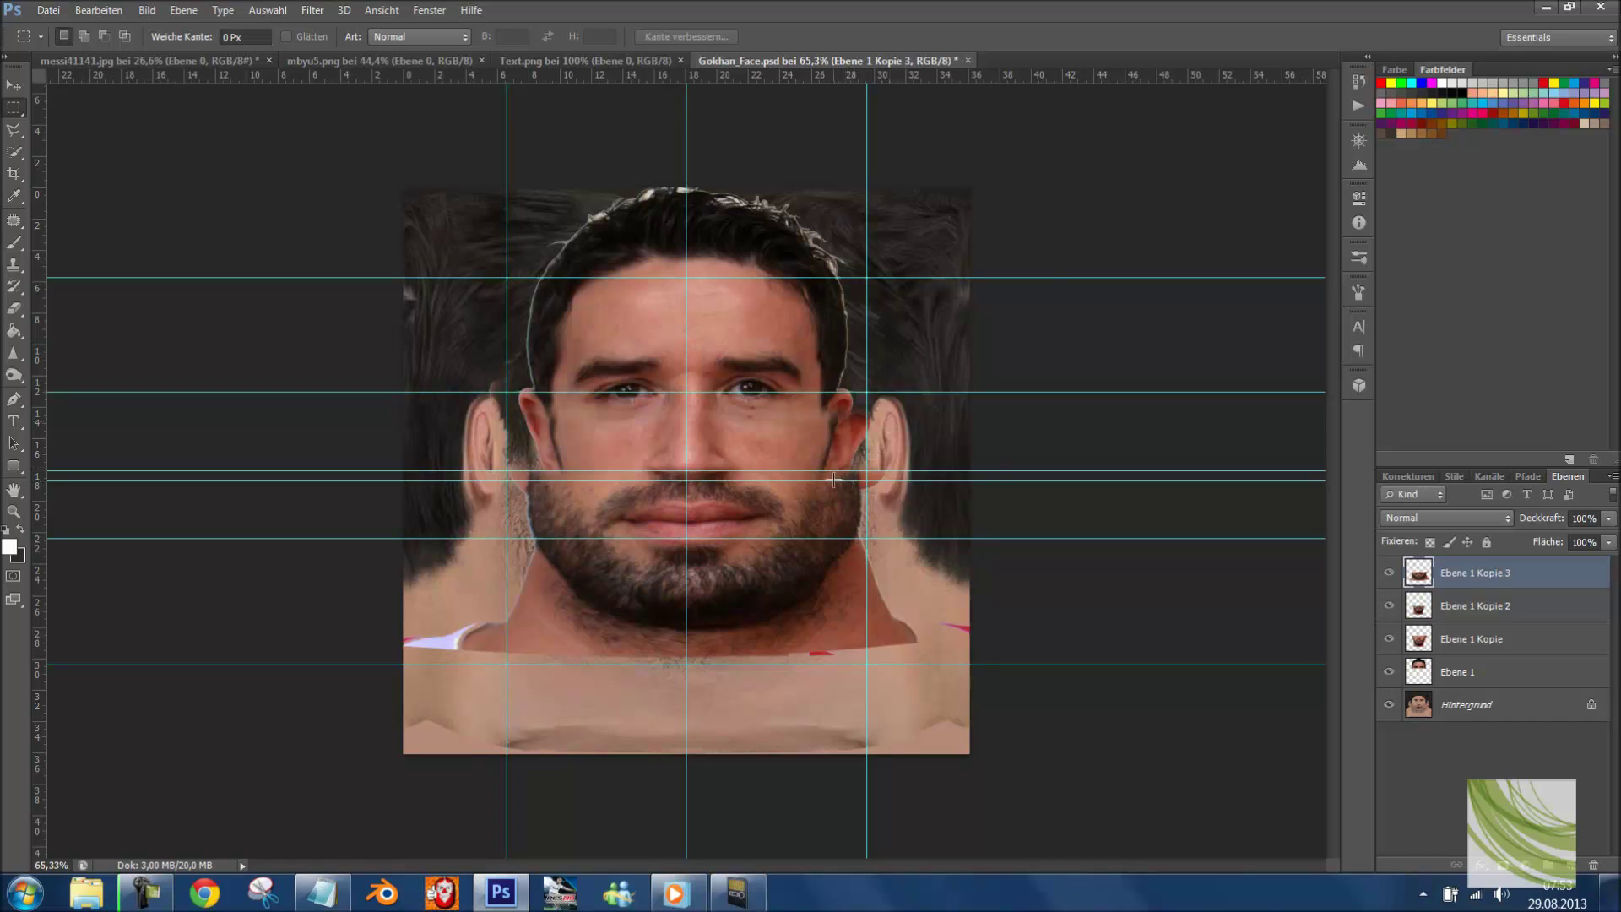
pyautogui.scroll(5, 705, 483)
pyautogui.hotkey('ctrl', 'alt', 'z')
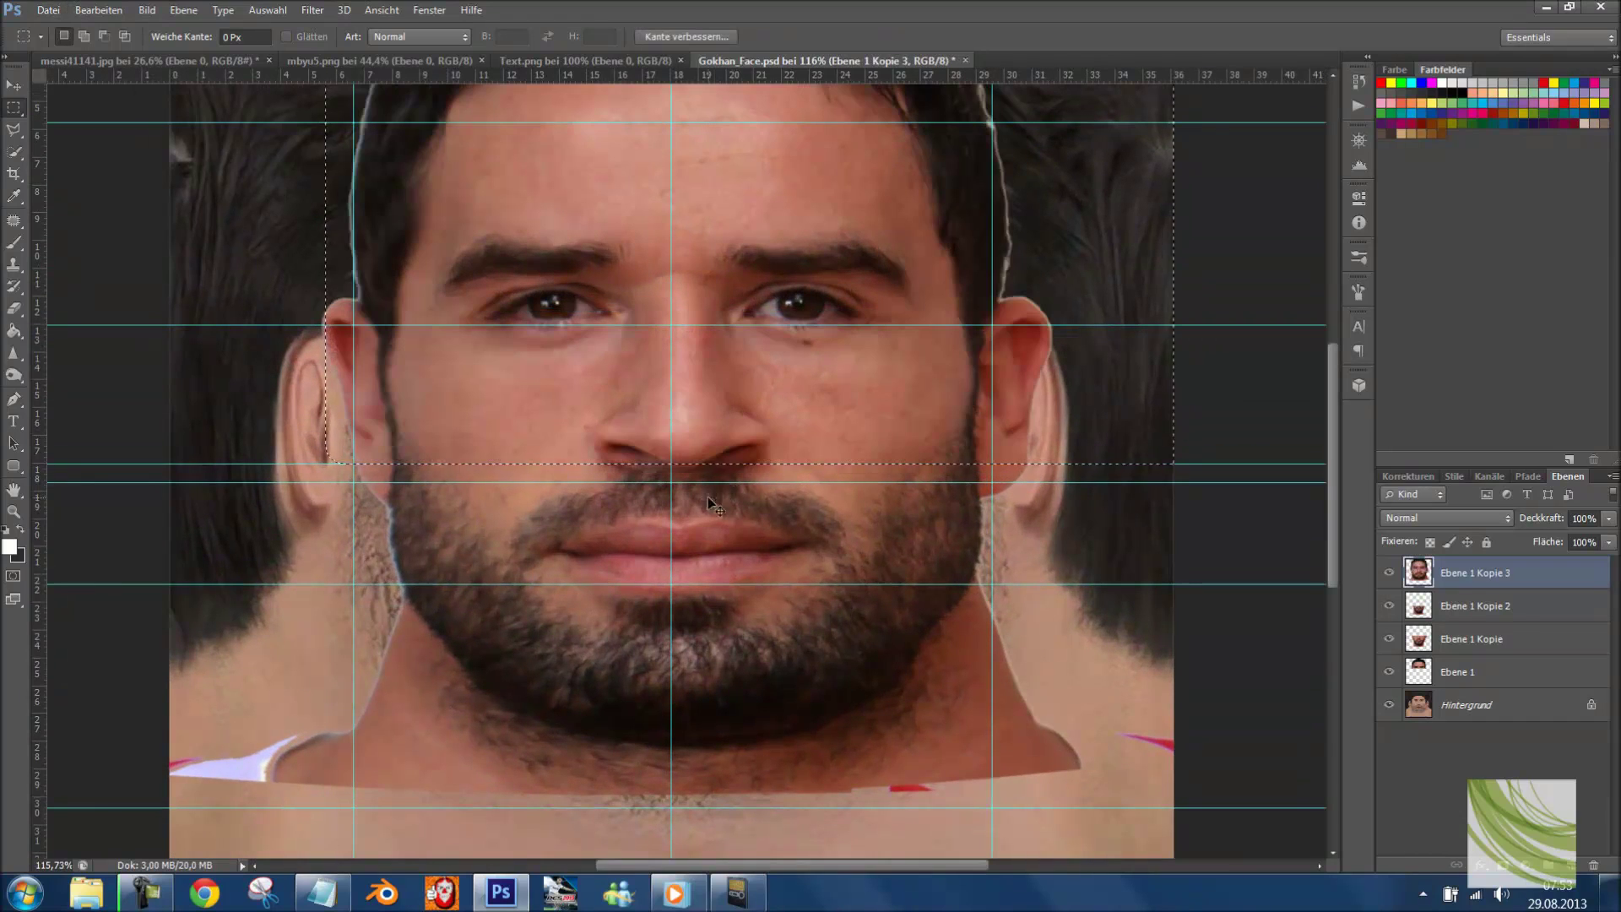
pyautogui.hotkey('ctrl', 'd')
# - Erase the forehead, eyes, nose, mouth and inner hair areas of Ebene 1 Kopie 3 with a 199-pixel eraser at 25% opacity
pyautogui.scroll(3, 1074, 529)
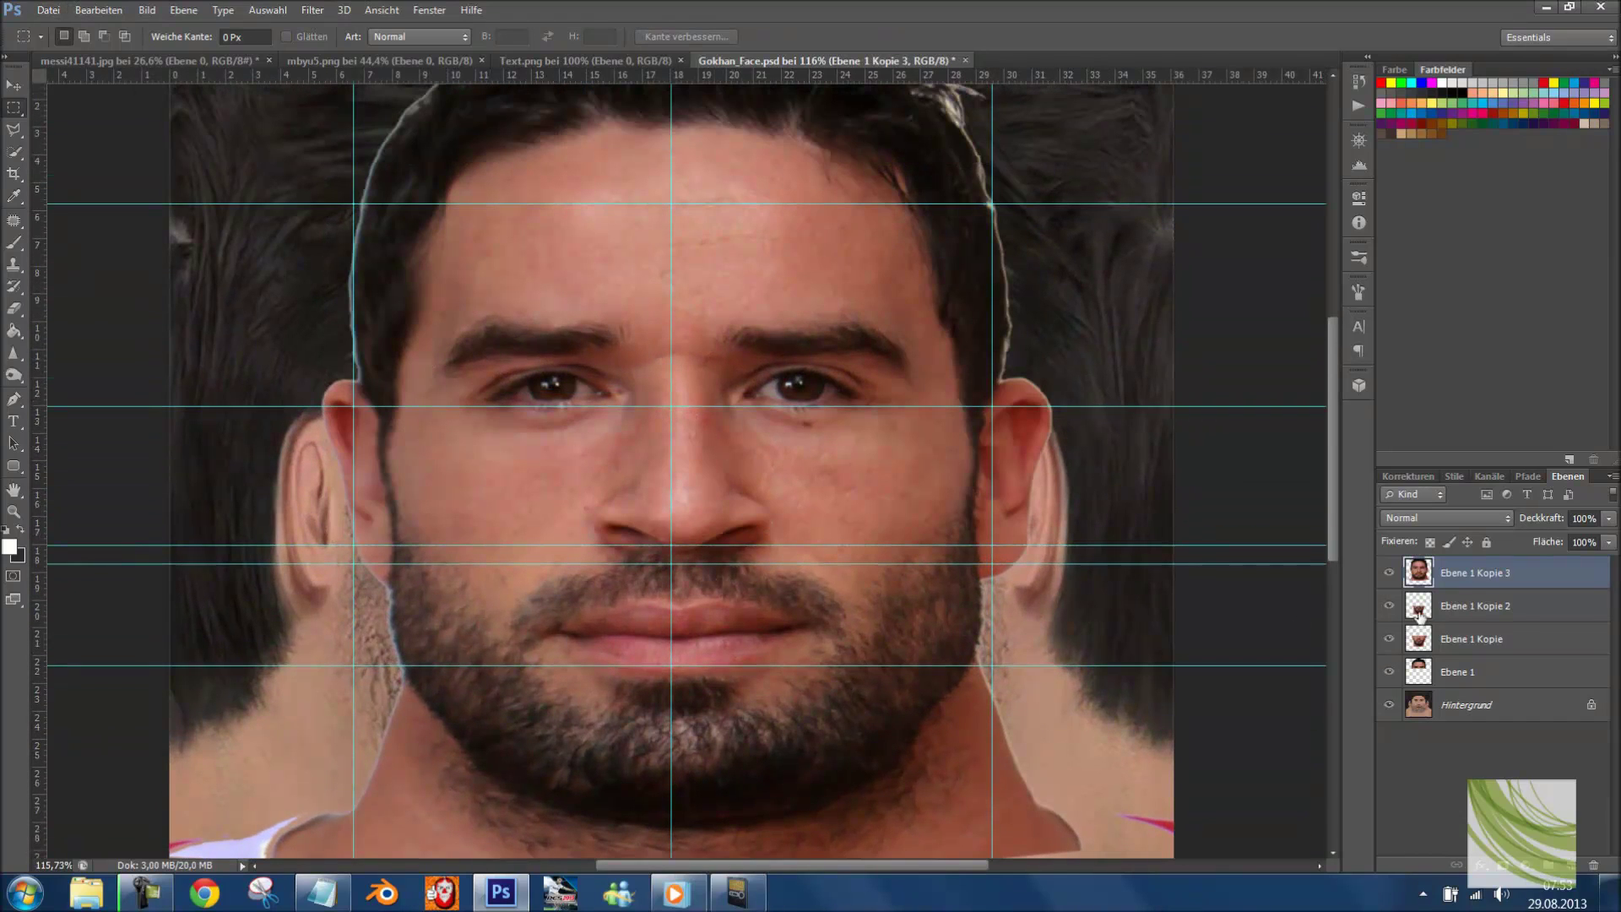
pyautogui.scroll(5, 361, 233)
pyautogui.click(14, 309)
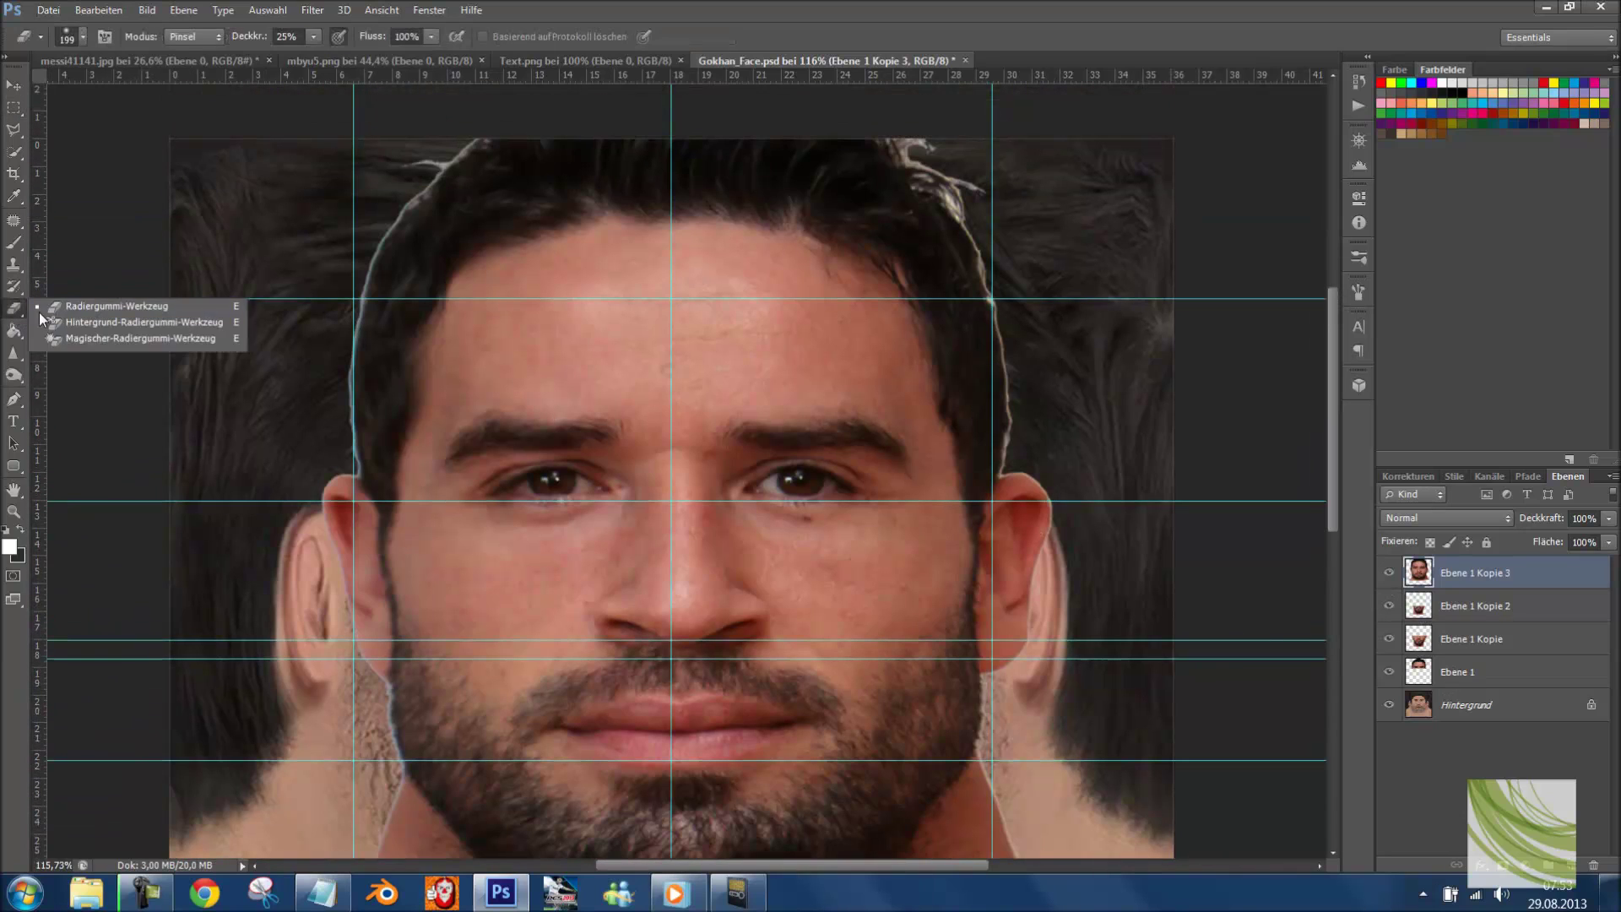
pyautogui.click(68, 307)
pyautogui.scroll(-3, 427, 362)
pyautogui.moveTo(626, 164)
pyautogui.mouseDown()
pyautogui.moveTo(750, 130)
pyautogui.moveTo(798, 139)
pyautogui.moveTo(448, 156)
pyautogui.moveTo(808, 174)
pyautogui.moveTo(797, 196)
pyautogui.moveTo(312, 205)
pyautogui.moveTo(691, 227)
pyautogui.moveTo(697, 256)
pyautogui.moveTo(331, 260)
pyautogui.moveTo(855, 285)
pyautogui.moveTo(478, 308)
pyautogui.moveTo(566, 331)
pyautogui.moveTo(879, 349)
pyautogui.moveTo(585, 348)
pyautogui.moveTo(776, 348)
pyautogui.moveTo(603, 390)
pyautogui.moveTo(584, 431)
pyautogui.moveTo(771, 428)
pyautogui.moveTo(618, 459)
pyautogui.moveTo(662, 505)
pyautogui.moveTo(708, 511)
pyautogui.moveTo(746, 486)
pyautogui.moveTo(648, 507)
pyautogui.moveTo(764, 503)
pyautogui.mouseUp()
pyautogui.moveTo(649, 533); pyautogui.dragTo(701, 527)
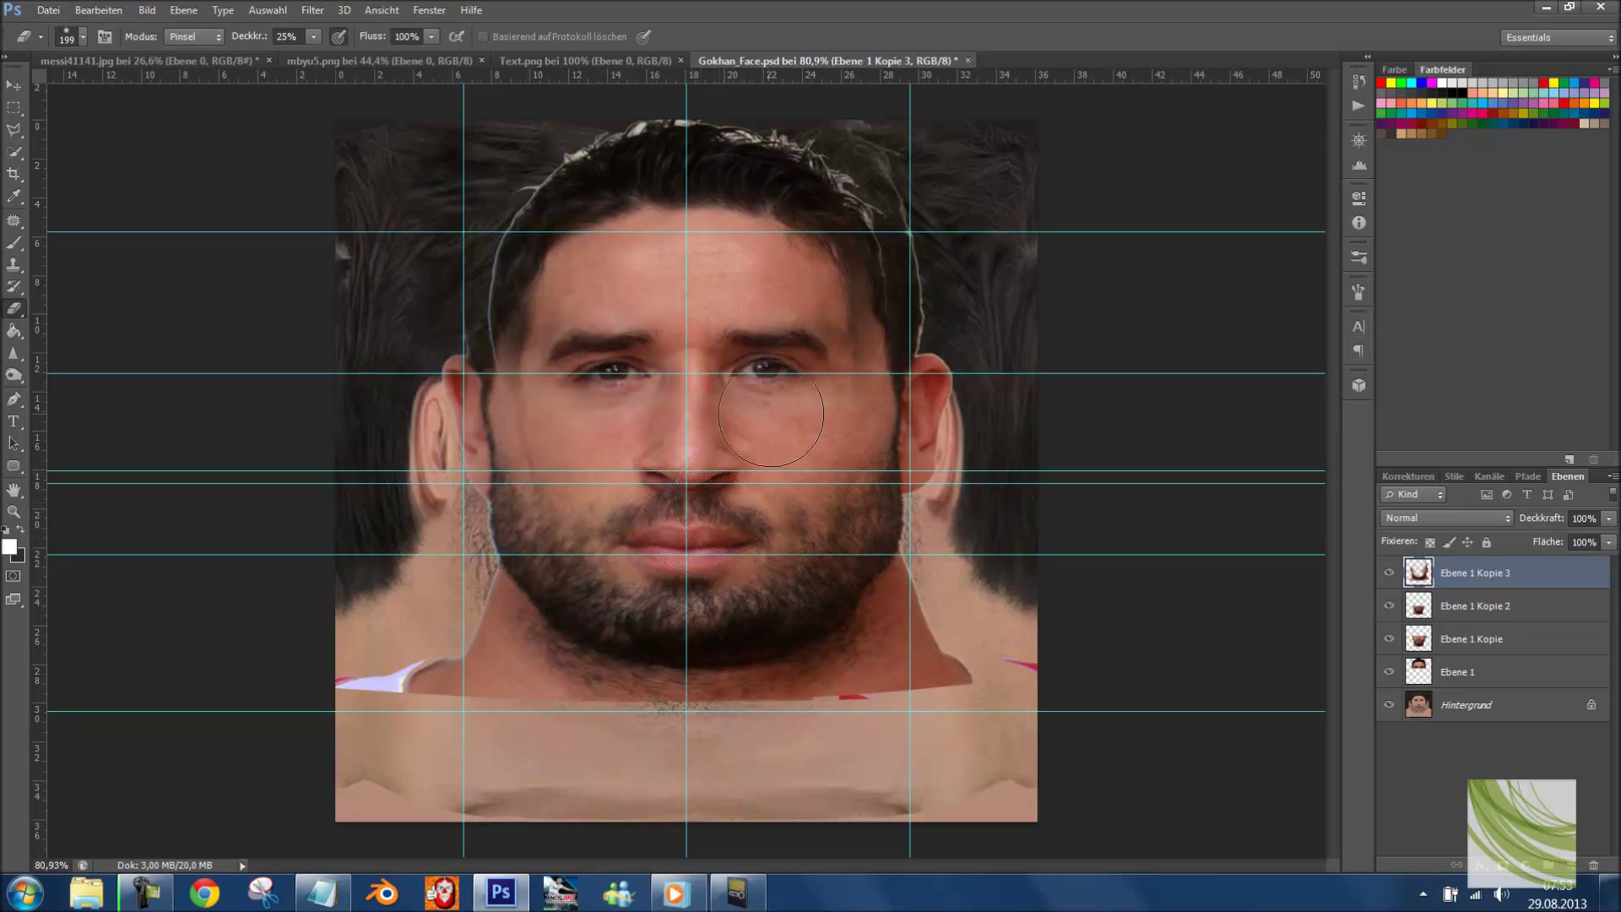
pyautogui.moveTo(771, 415); pyautogui.dragTo(818, 312)
pyautogui.moveTo(525, 281)
pyautogui.mouseDown()
pyautogui.moveTo(535, 411)
pyautogui.moveTo(483, 349)
pyautogui.mouseUp()
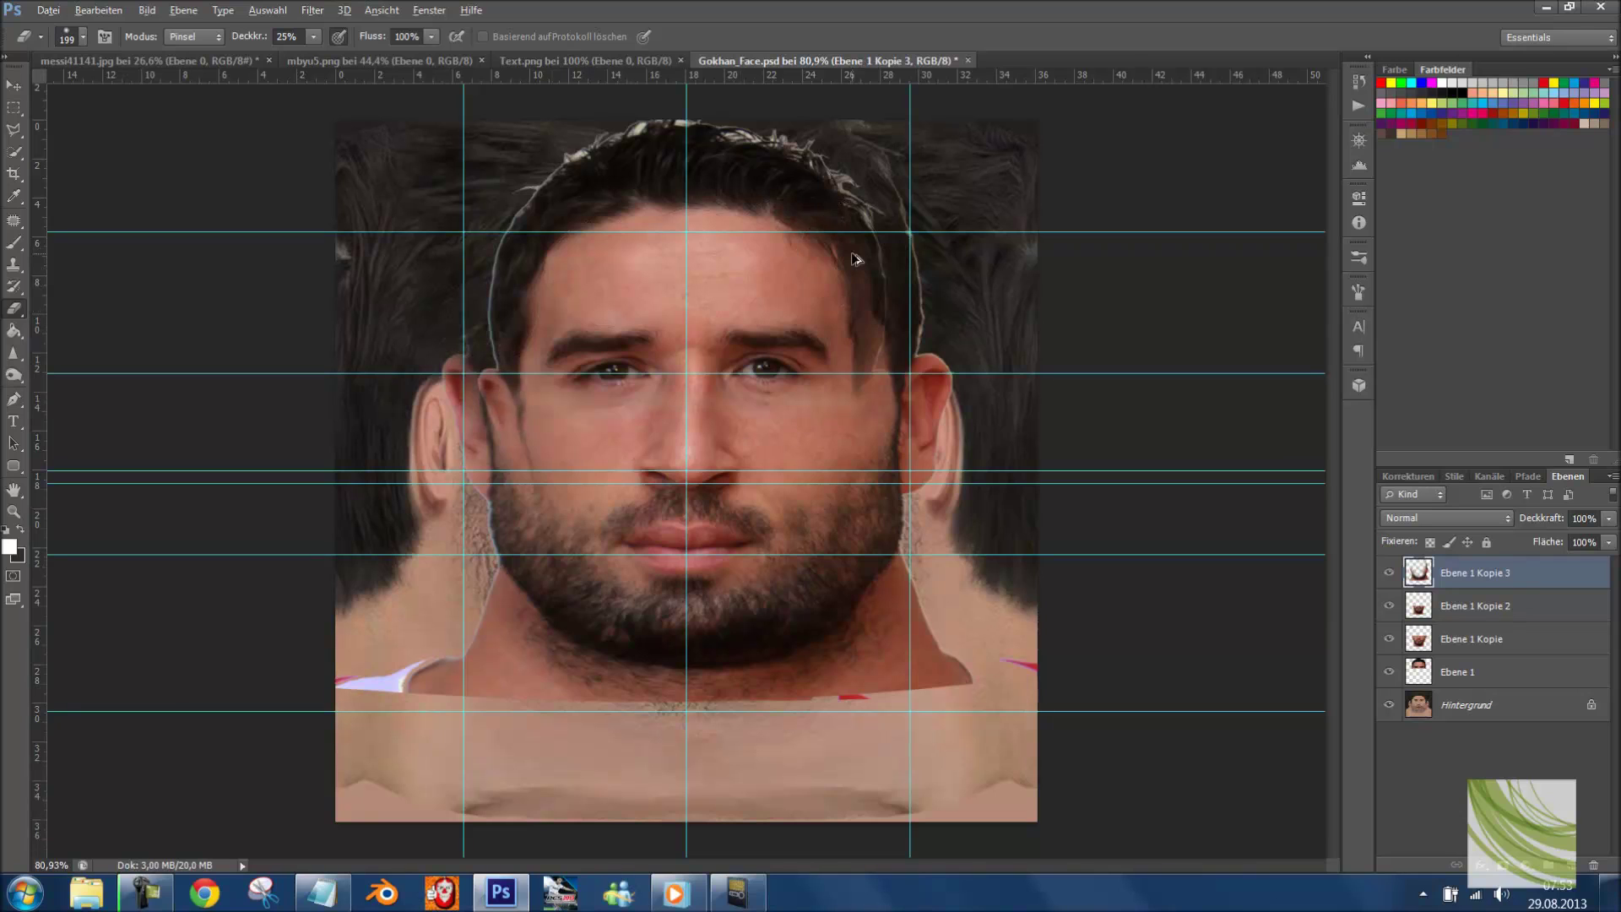
pyautogui.moveTo(836, 255)
pyautogui.mouseDown()
pyautogui.moveTo(828, 330)
pyautogui.moveTo(831, 292)
pyautogui.mouseUp()
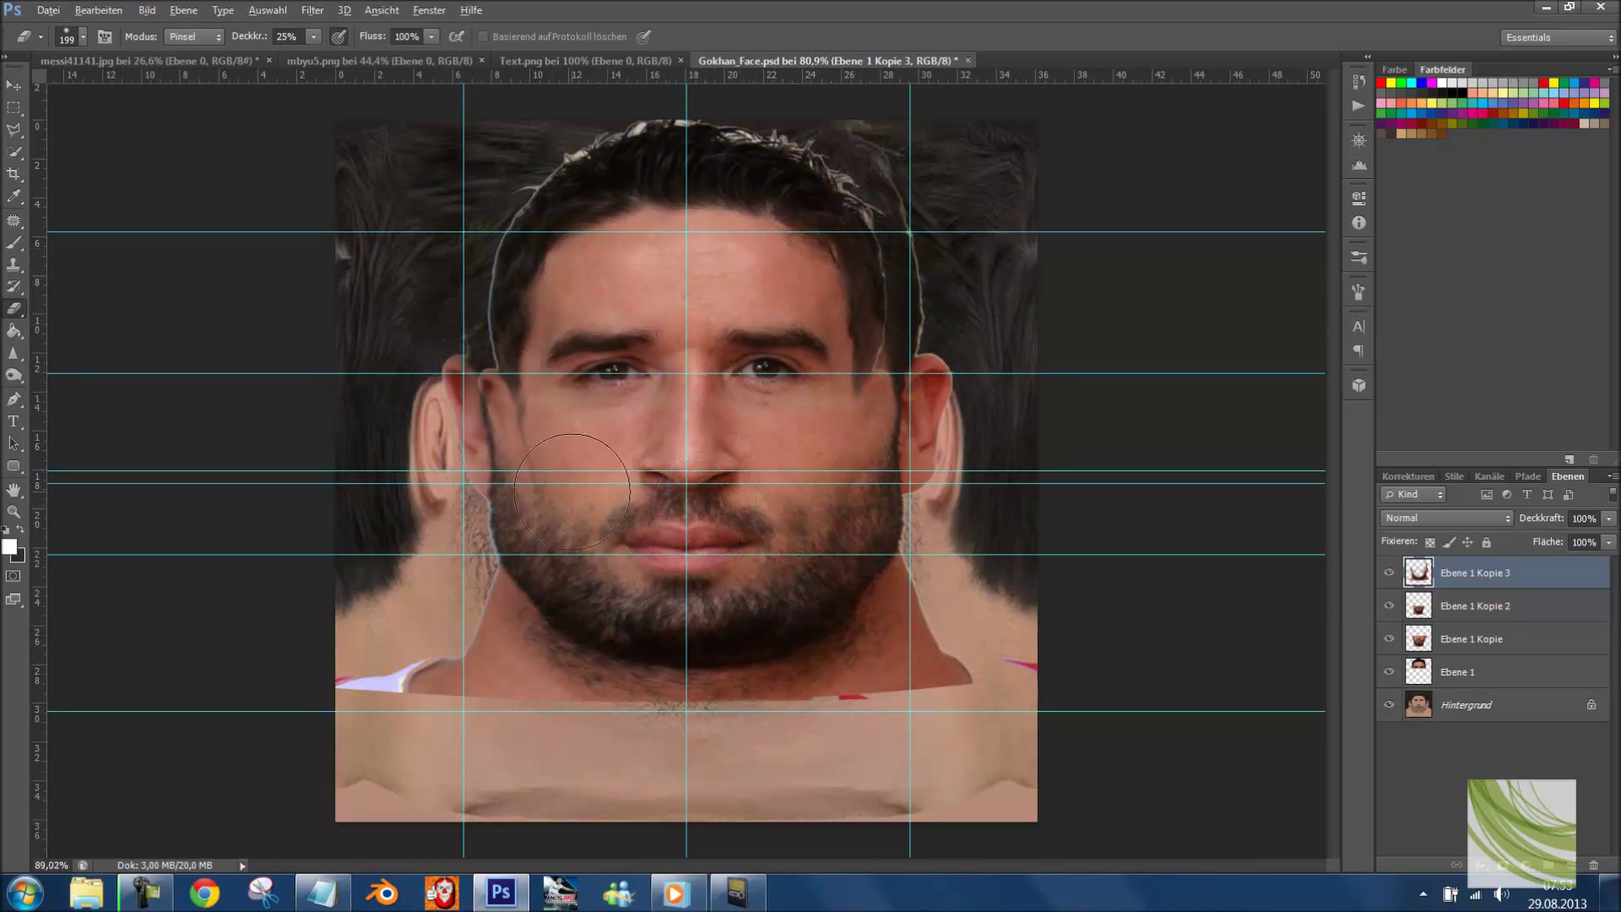
# - Select Ebene 1 Kopie 2 and hide Ebene 1 Kopie 3
pyautogui.scroll(3, 571, 491)
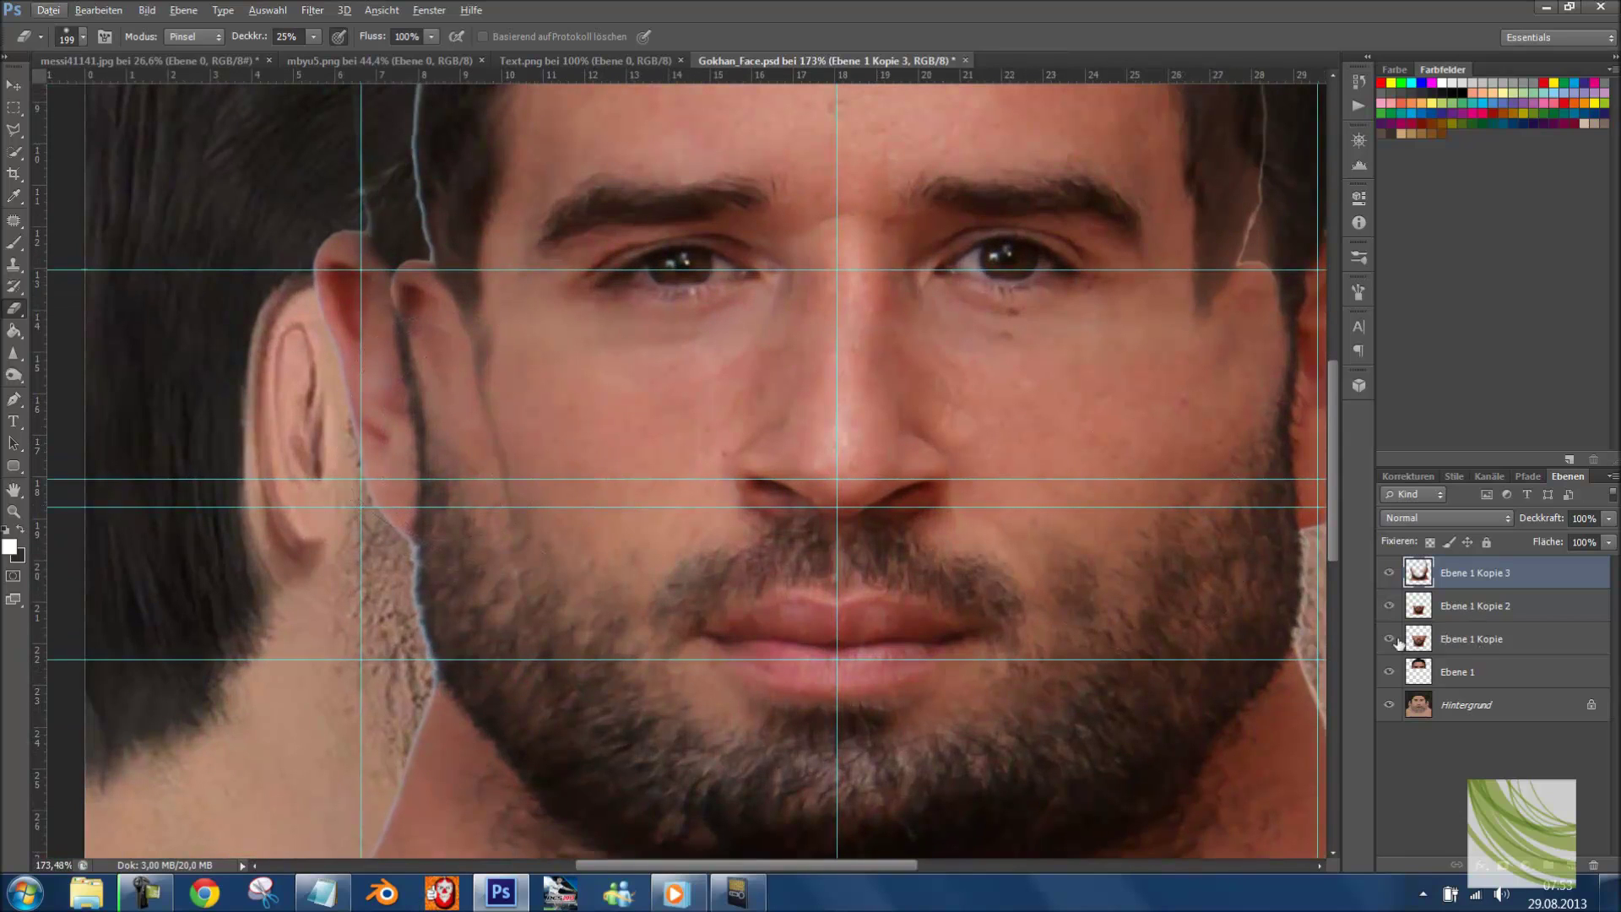
pyautogui.click(1481, 608)
pyautogui.click(1387, 572)
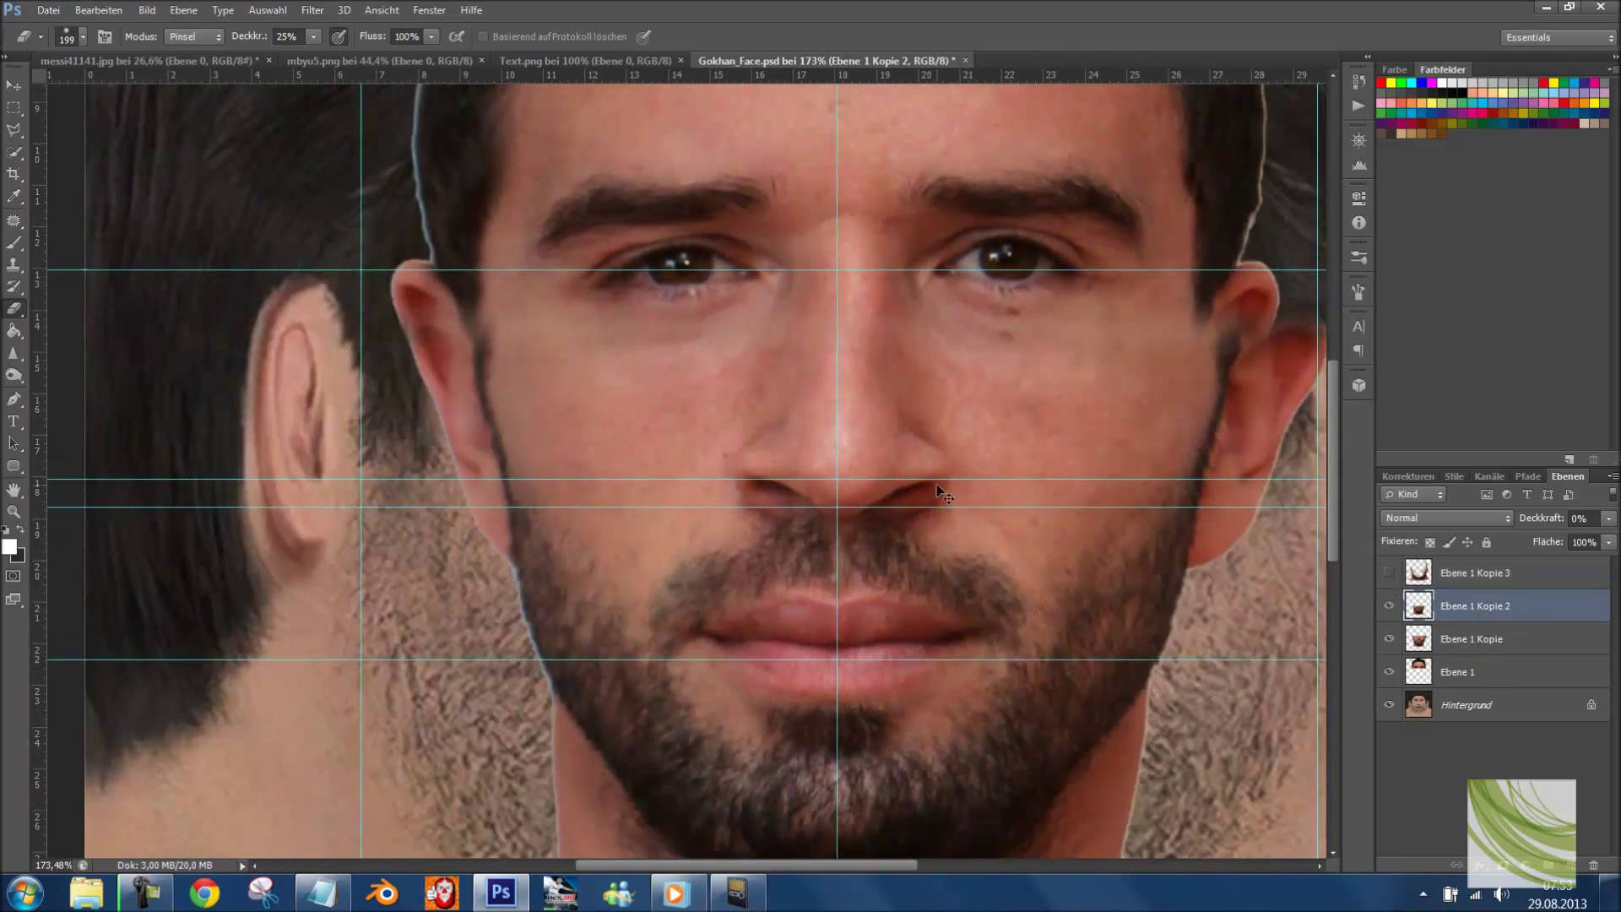
pyautogui.hscroll(5, 940, 493)
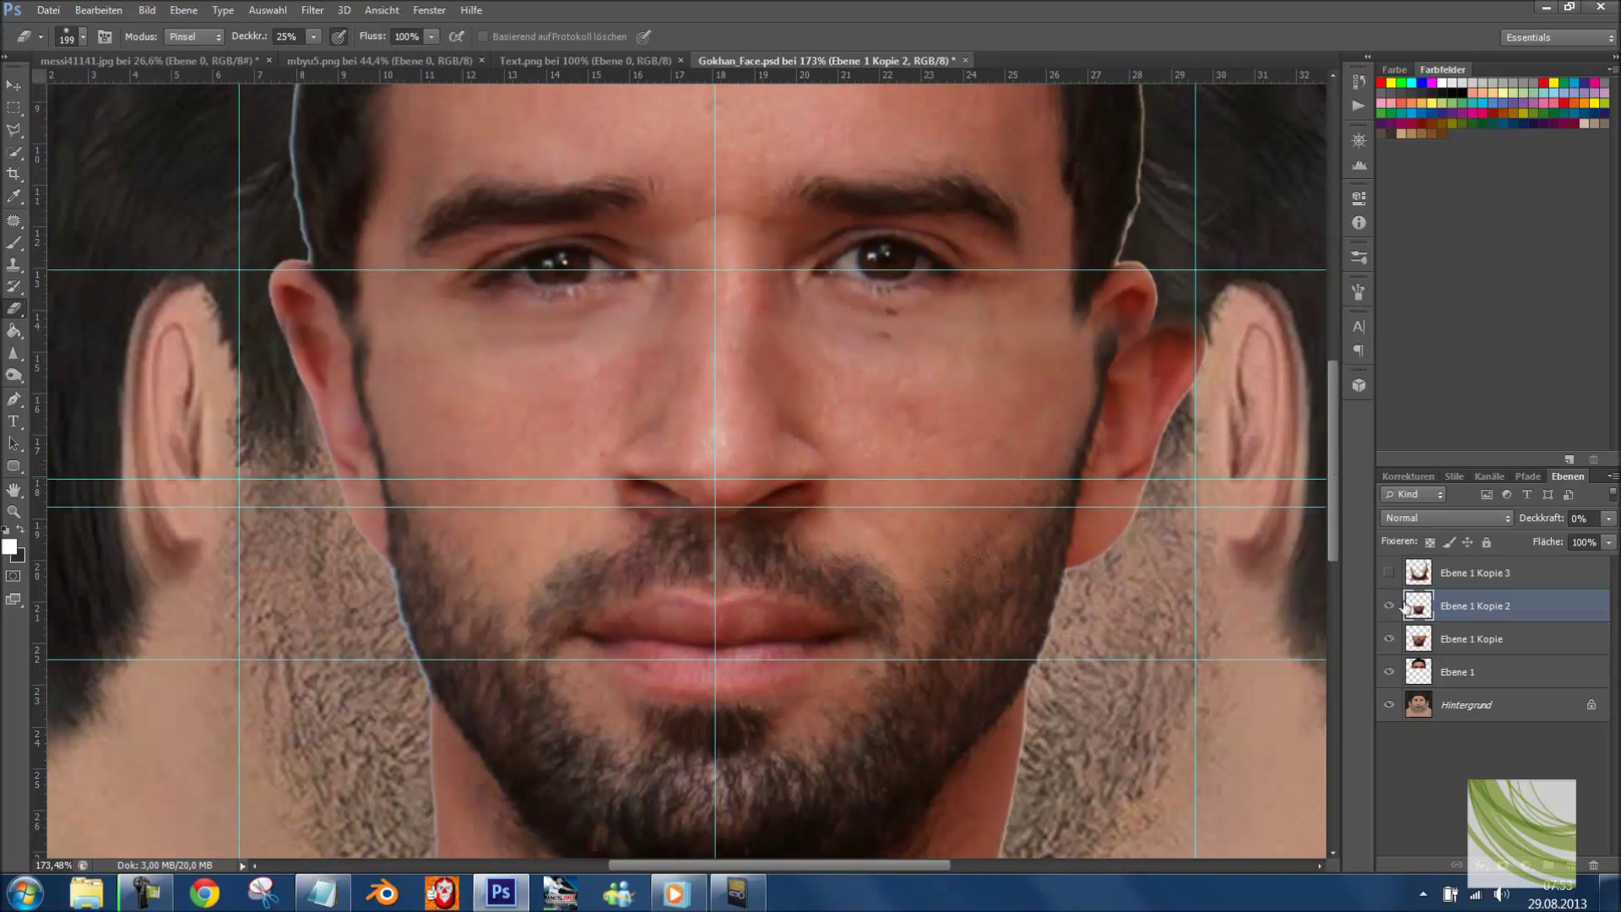
# - Warp Ebene 1 Kopie by pulling both upper corners upward so its ears and cheeks line up with the ears of Ebene 1
pyautogui.click(1389, 639)
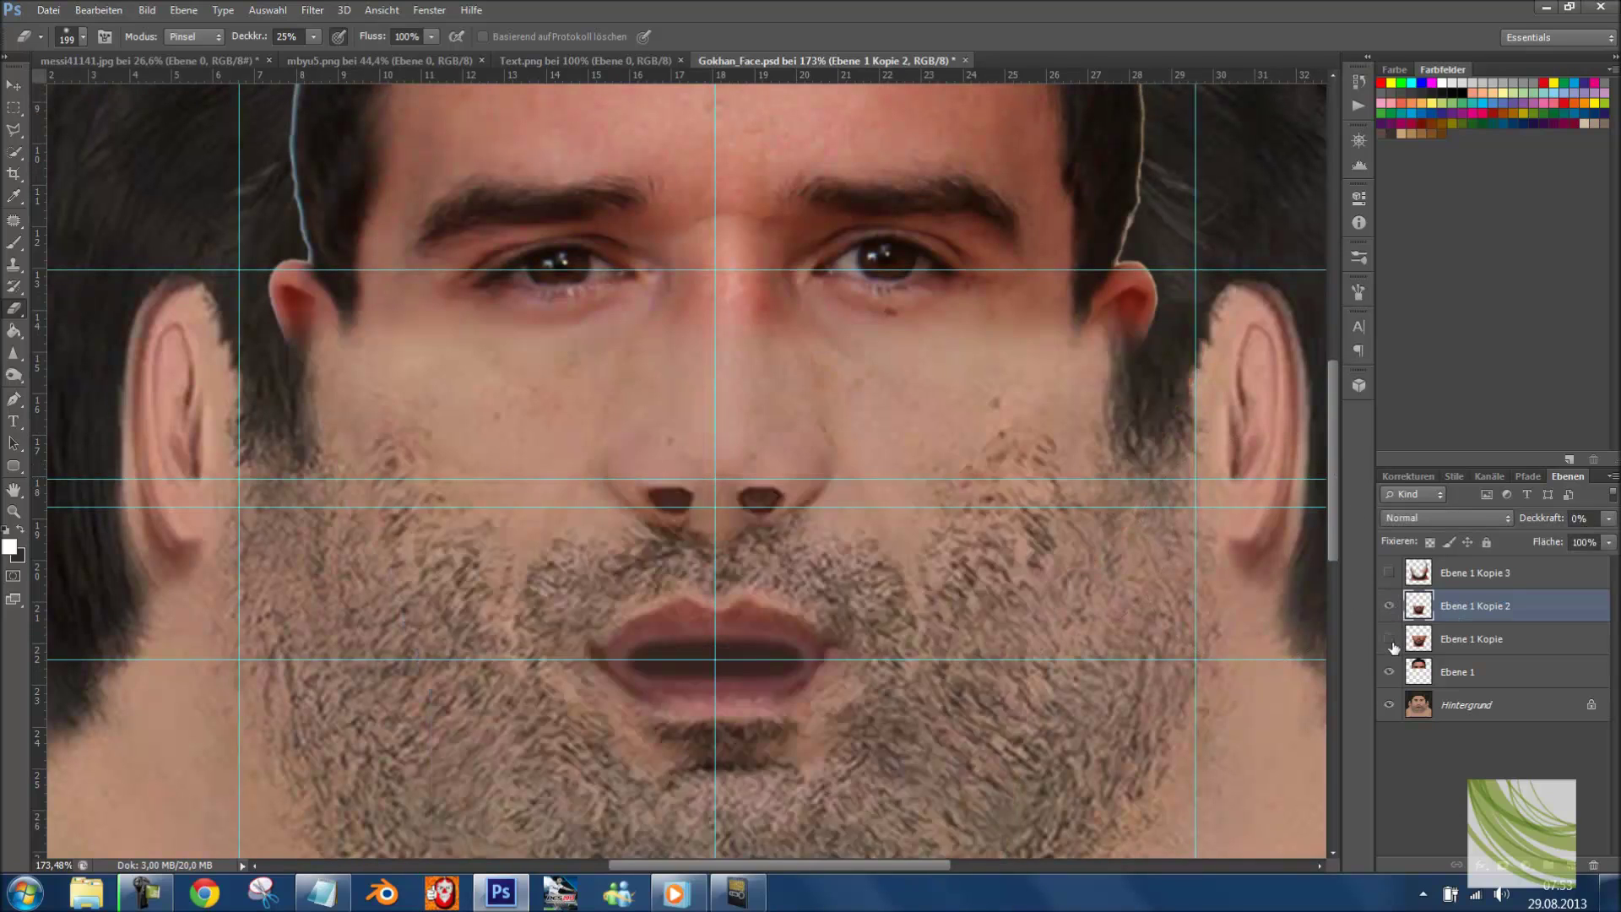
pyautogui.click(1389, 639)
pyautogui.click(1520, 647)
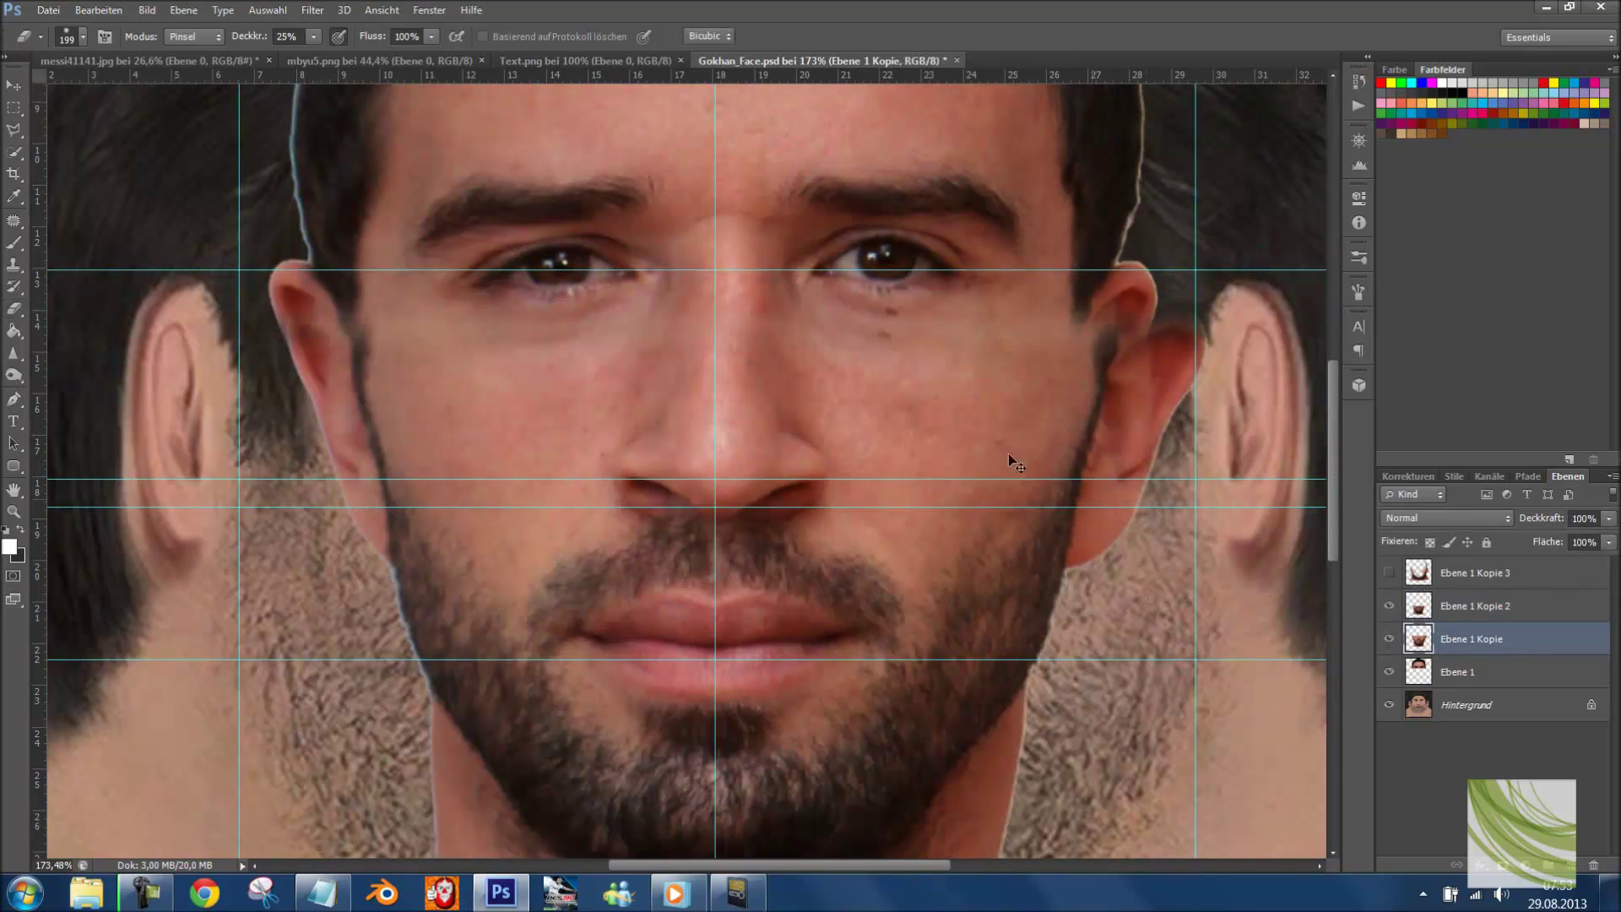
pyautogui.hotkey('ctrl', 't')
pyautogui.rightClick(990, 433)
pyautogui.click(1123, 574)
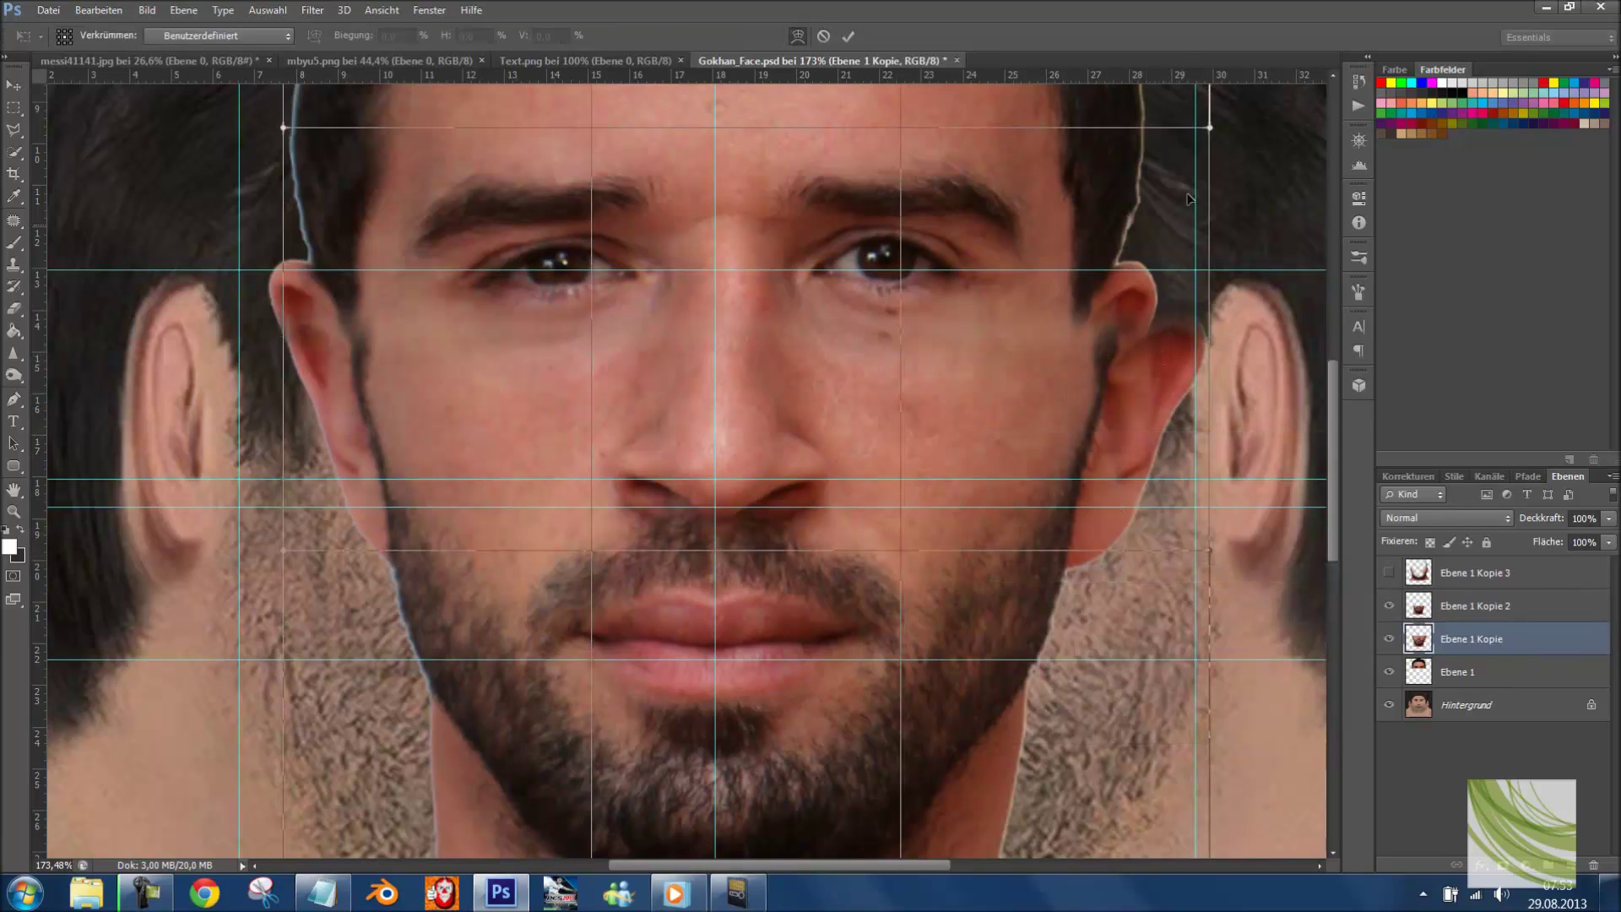
pyautogui.moveTo(1210, 128); pyautogui.dragTo(1164, 85)
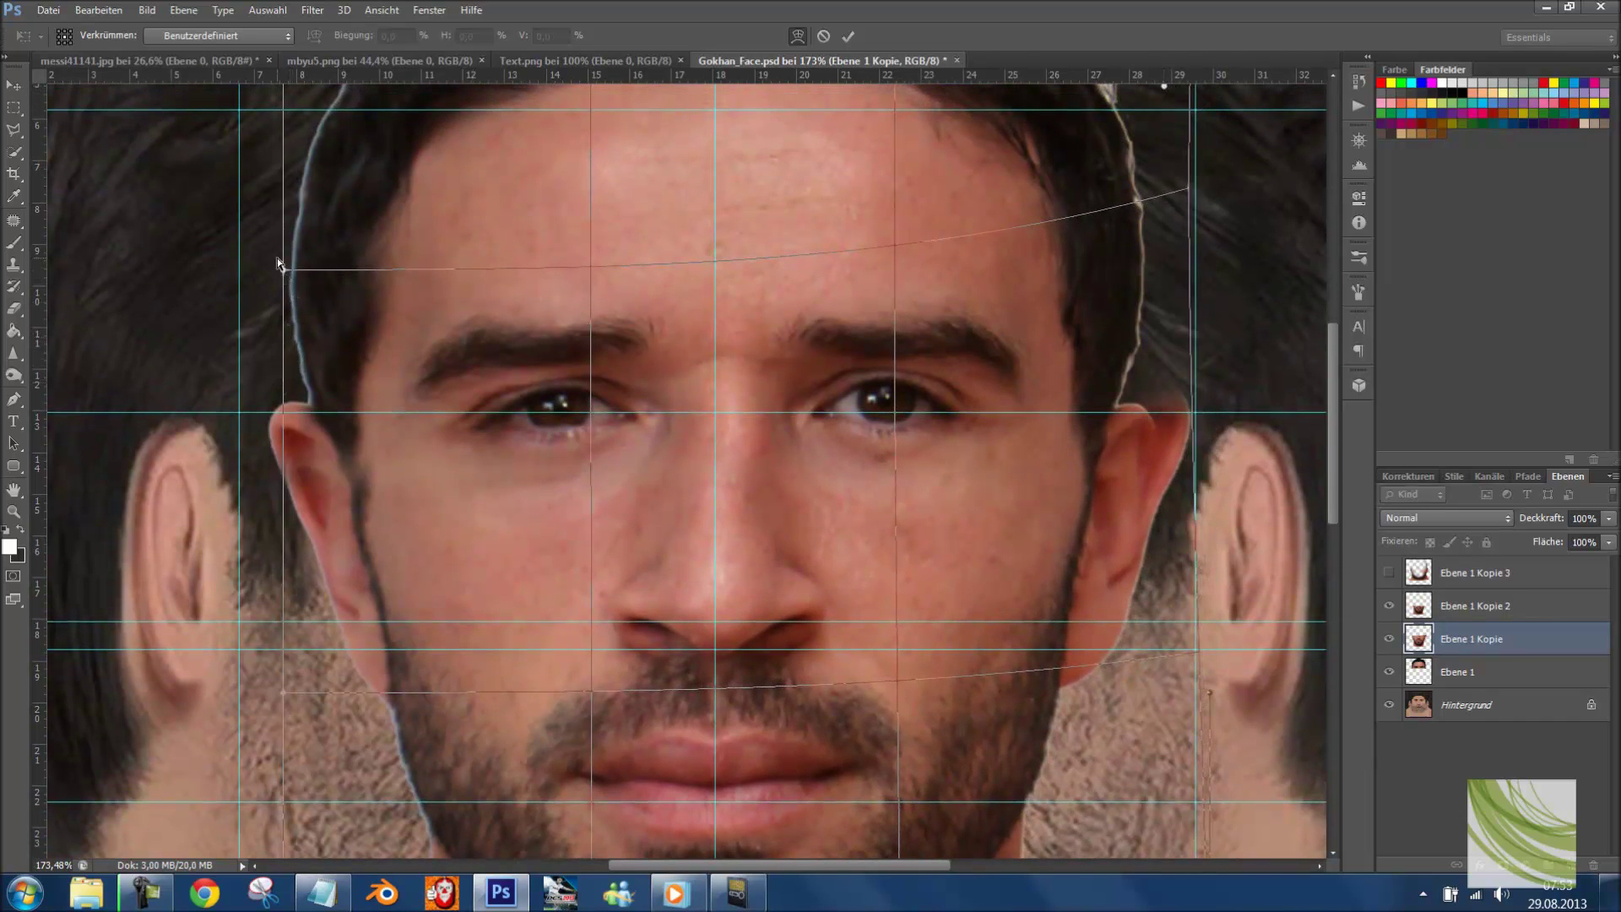
pyautogui.moveTo(282, 272); pyautogui.dragTo(262, 230)
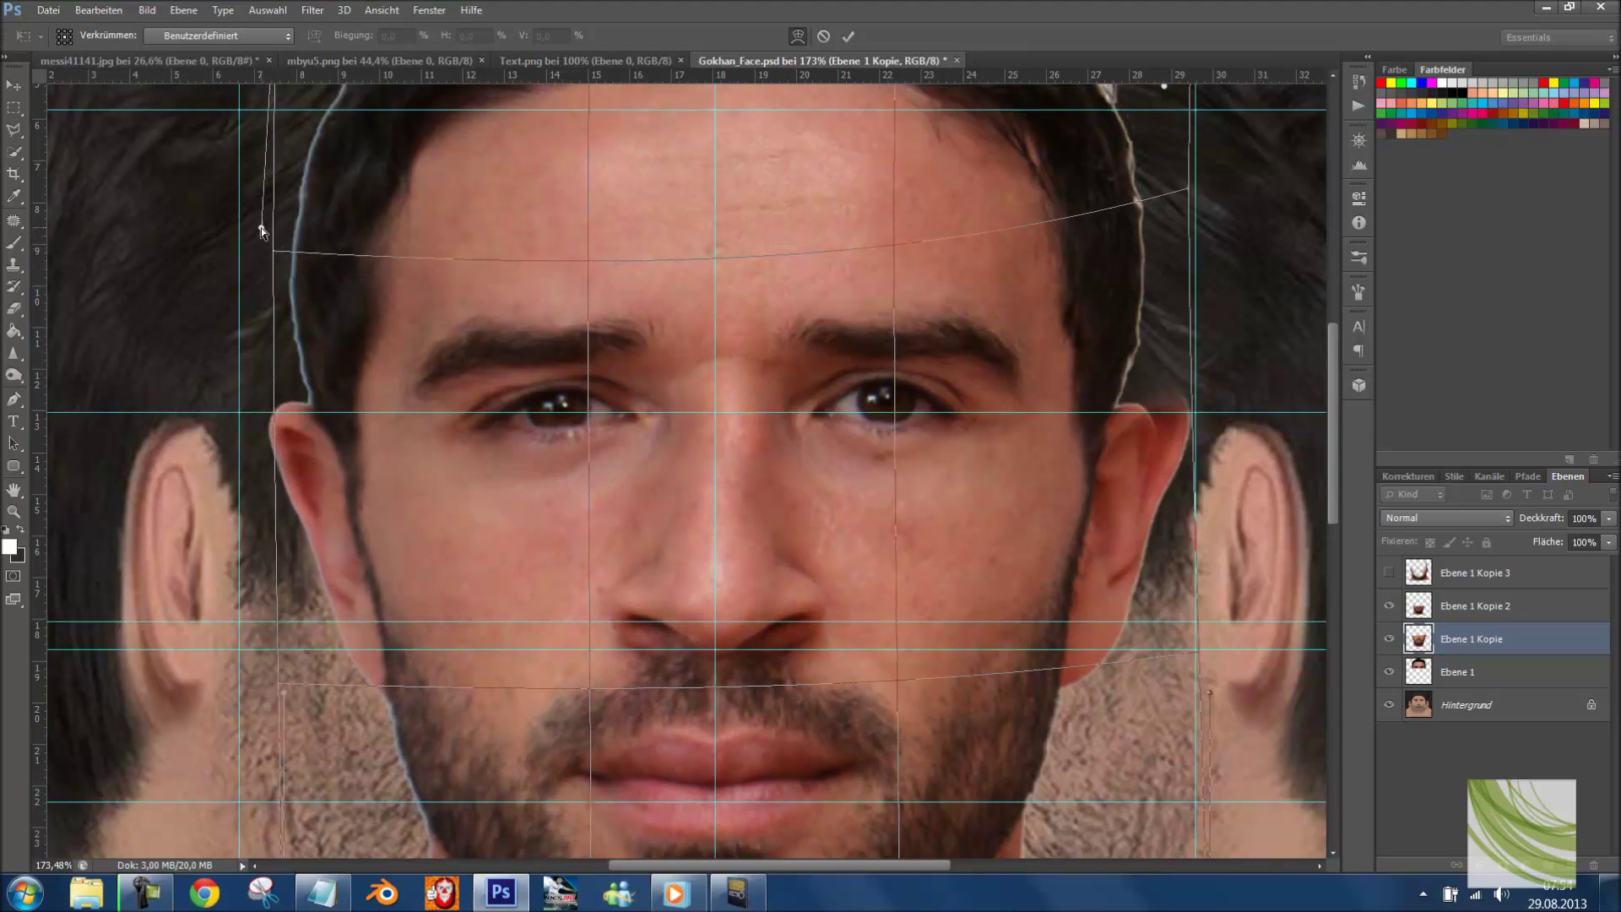
pyautogui.press('Return')
pyautogui.press('e')
pyautogui.hotkey('ctrl', '0')
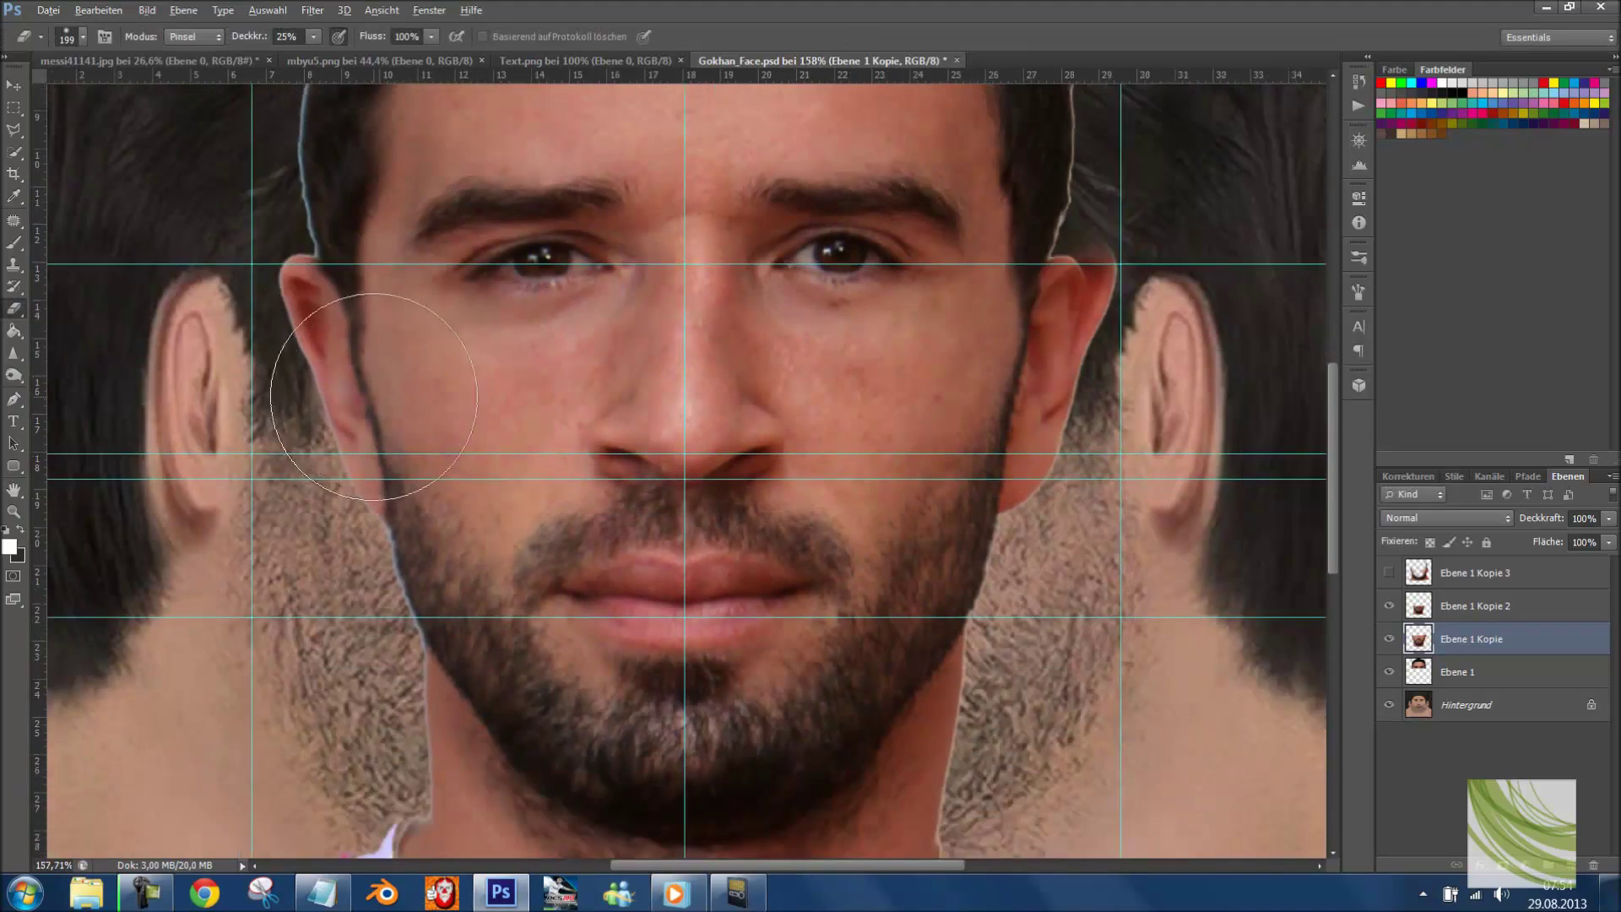
pyautogui.scroll(-2, 505, 592)
pyautogui.scroll(1, 734, 628)
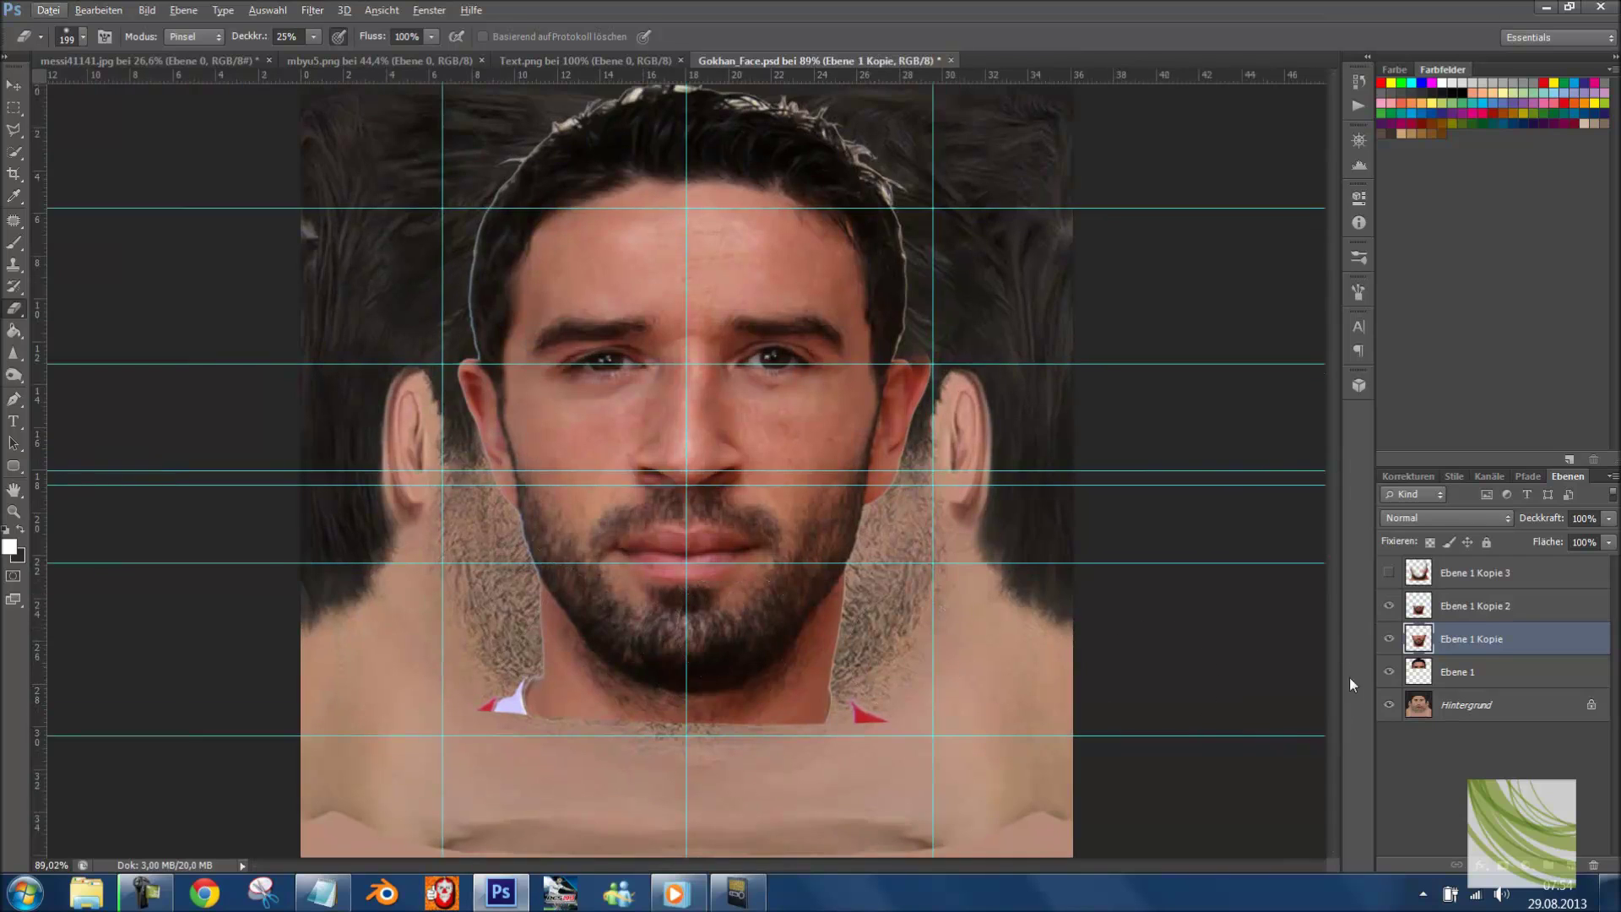
pyautogui.click(1450, 614)
pyautogui.hotkey('ctrl', 'e')
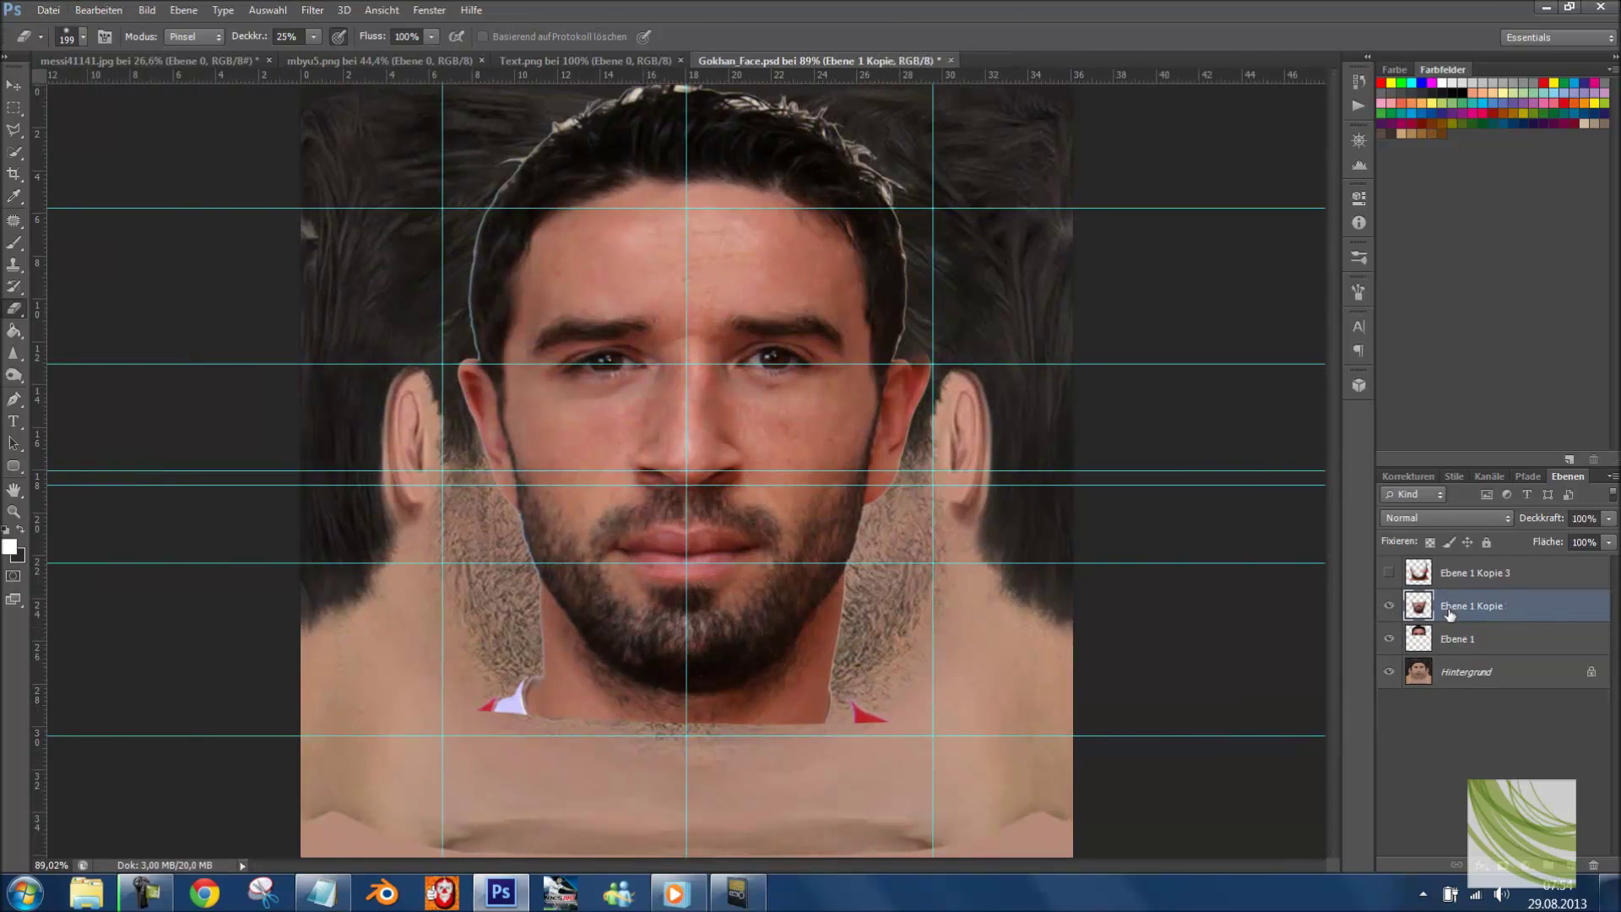
pyautogui.hotkey('ctrl', 'z')
# - Merge Ebene 1 Kopie down into Ebene 1
pyautogui.click(1452, 639)
pyautogui.hotkey('ctrl', 'e')
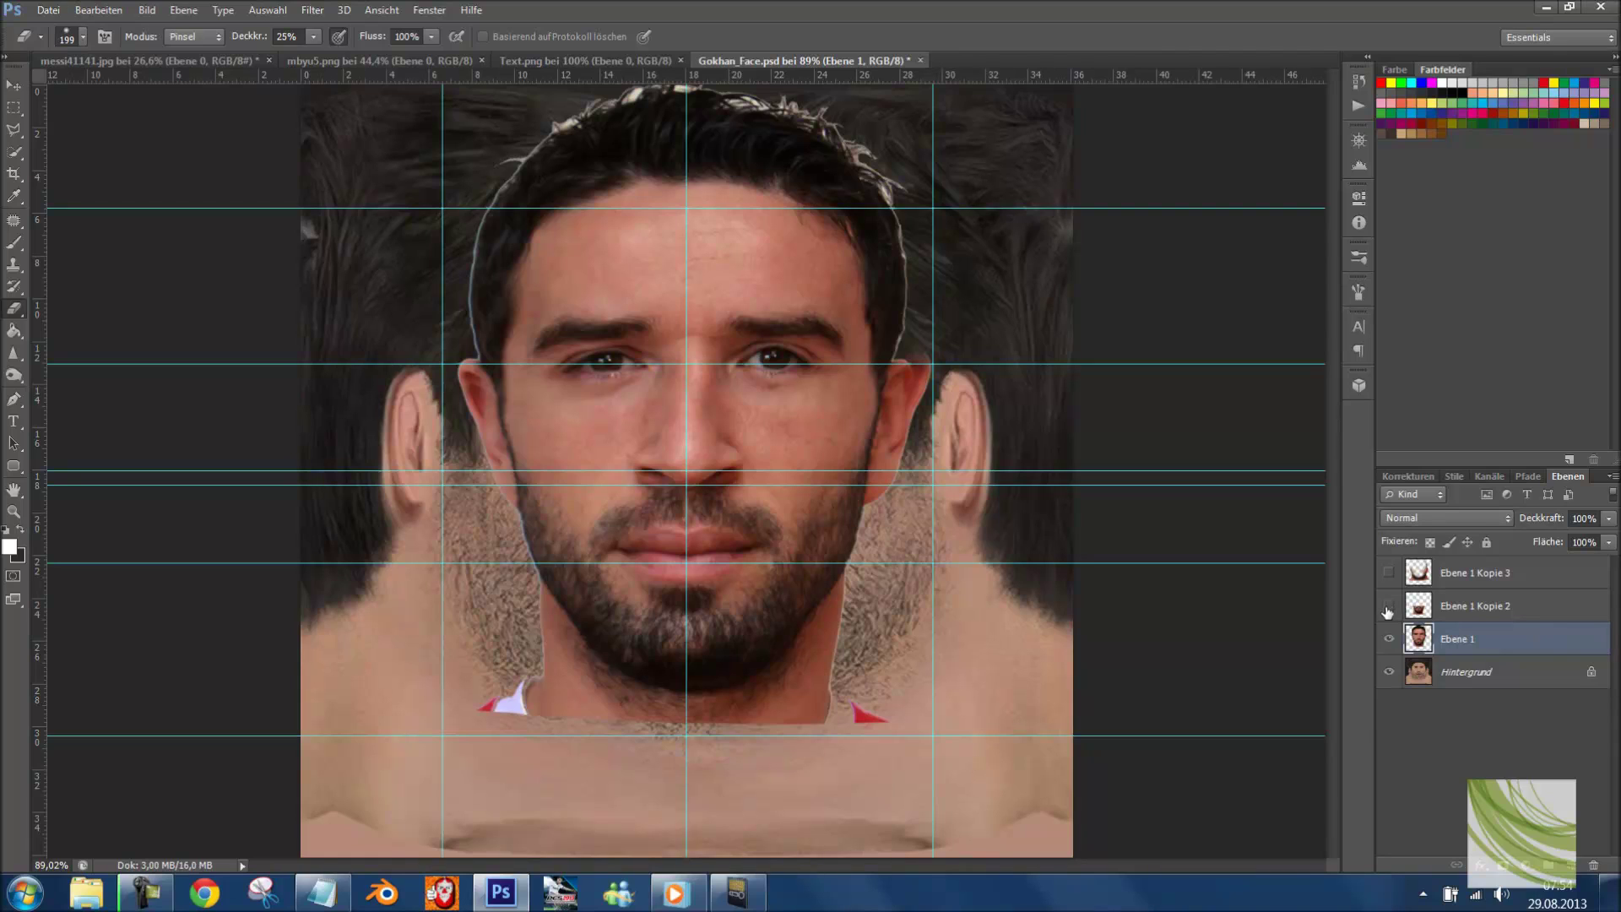
# - Reposition Ebene 1 Kopie 2 slightly upward with a free transform
pyautogui.click(1452, 606)
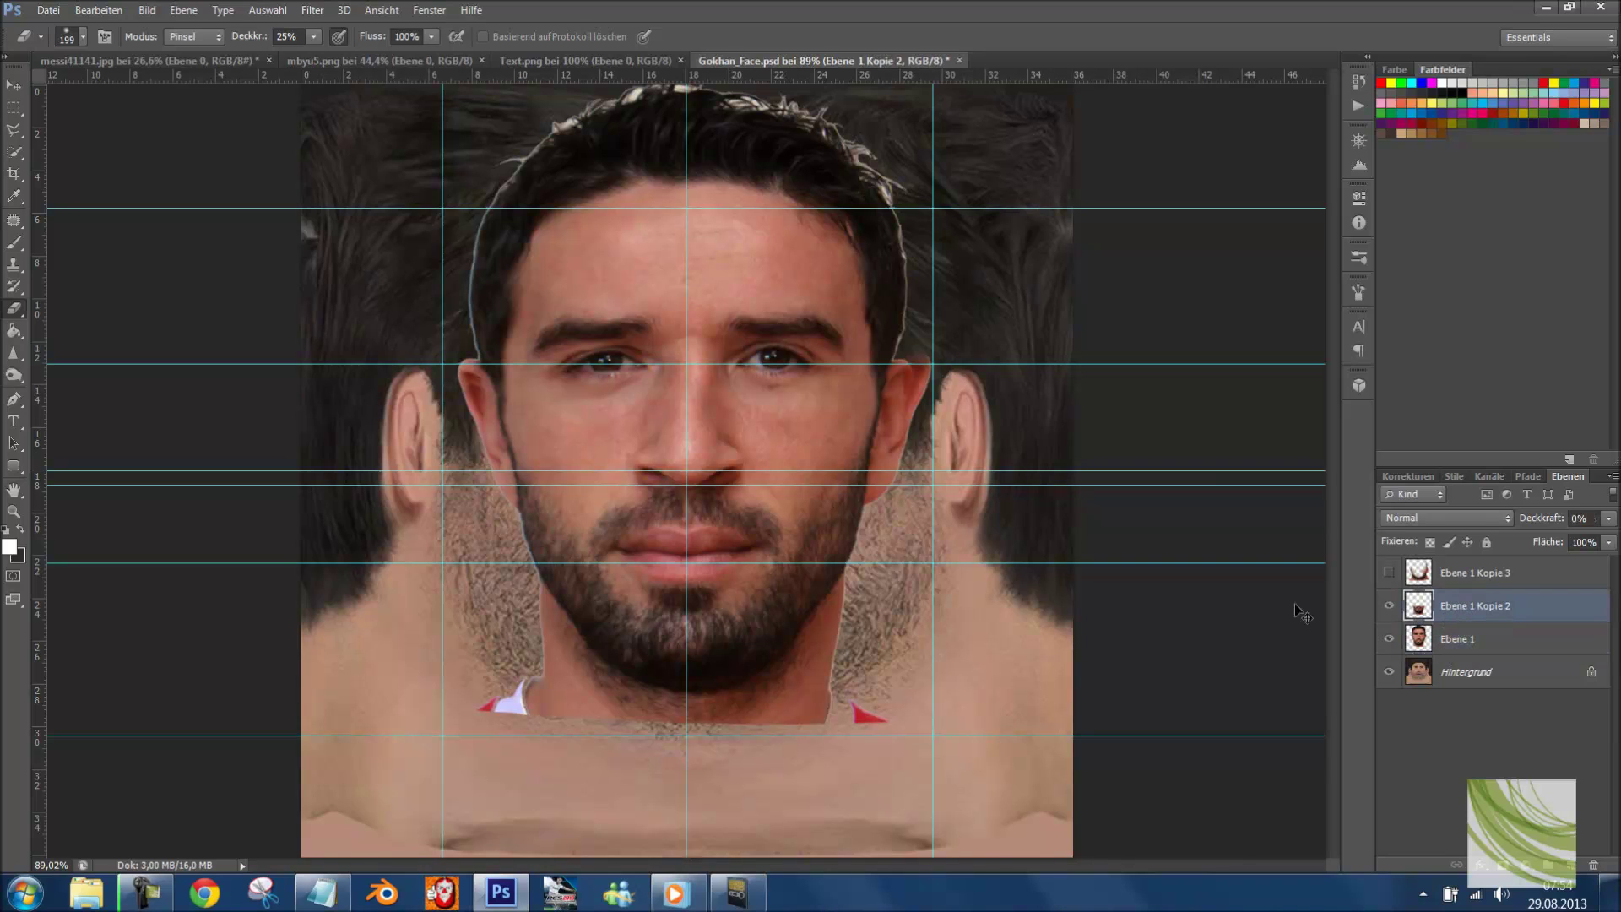
pyautogui.hotkey('ctrl', 't')
pyautogui.moveTo(787, 602)
pyautogui.mouseDown()
pyautogui.moveTo(1229, 614)
pyautogui.moveTo(1246, 589)
pyautogui.moveTo(818, 549)
pyautogui.moveTo(804, 567)
pyautogui.mouseUp()
pyautogui.press('Return')
pyautogui.press('e')
# - Set the layer opacity of Ebene 1 Kopie 2 to 100%
pyautogui.click(1486, 640)
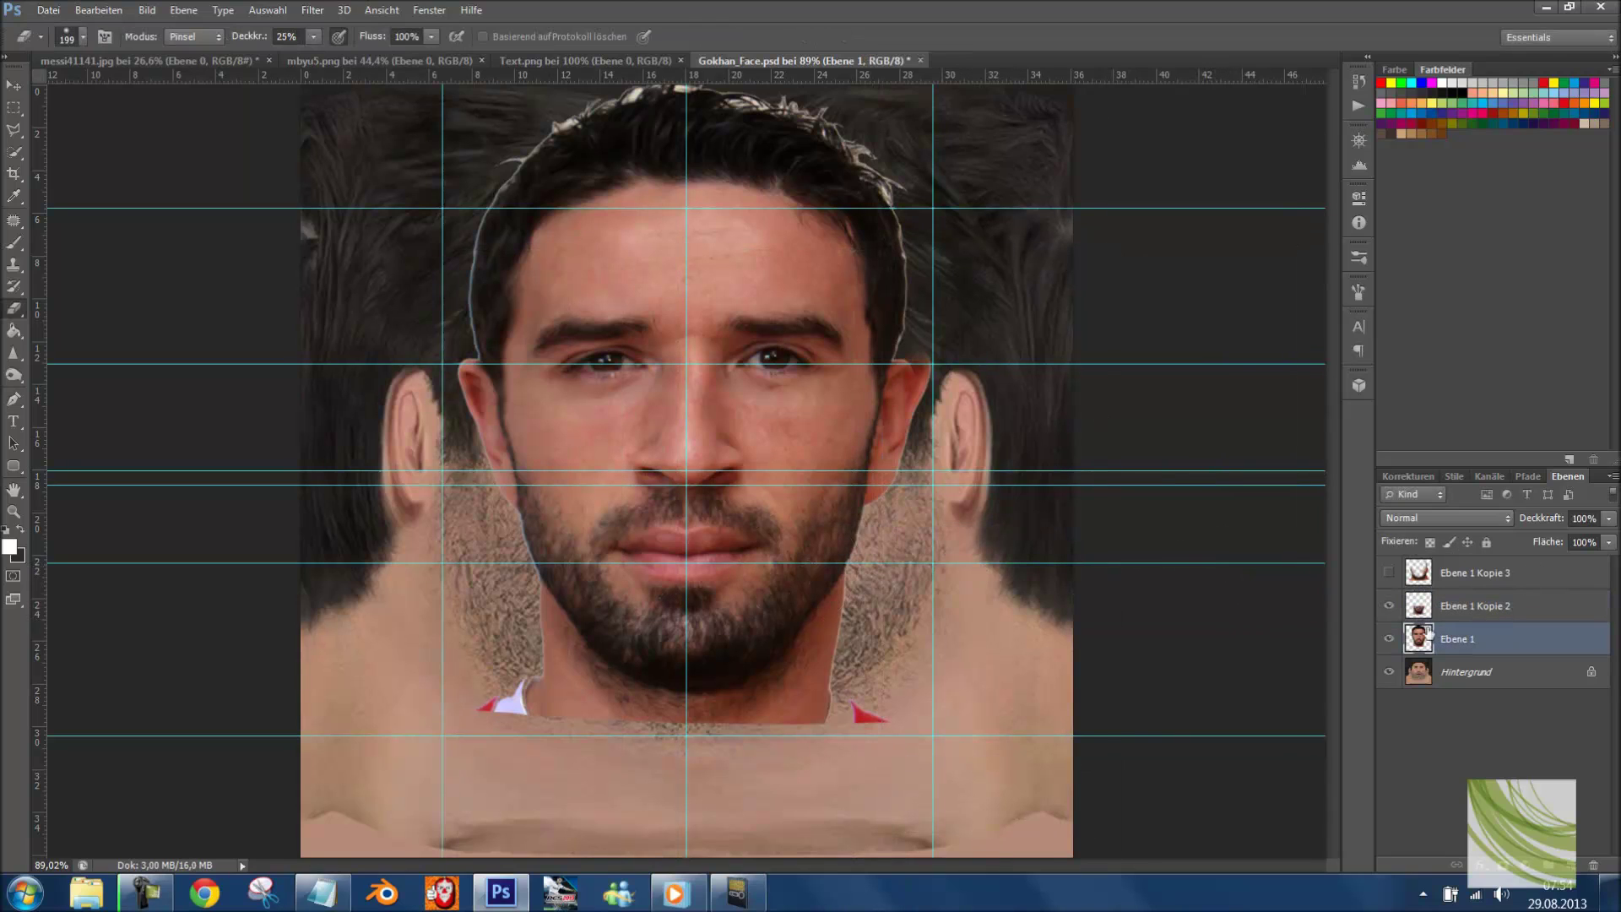
pyautogui.click(1392, 605)
pyautogui.click(1477, 613)
pyautogui.click(1389, 606)
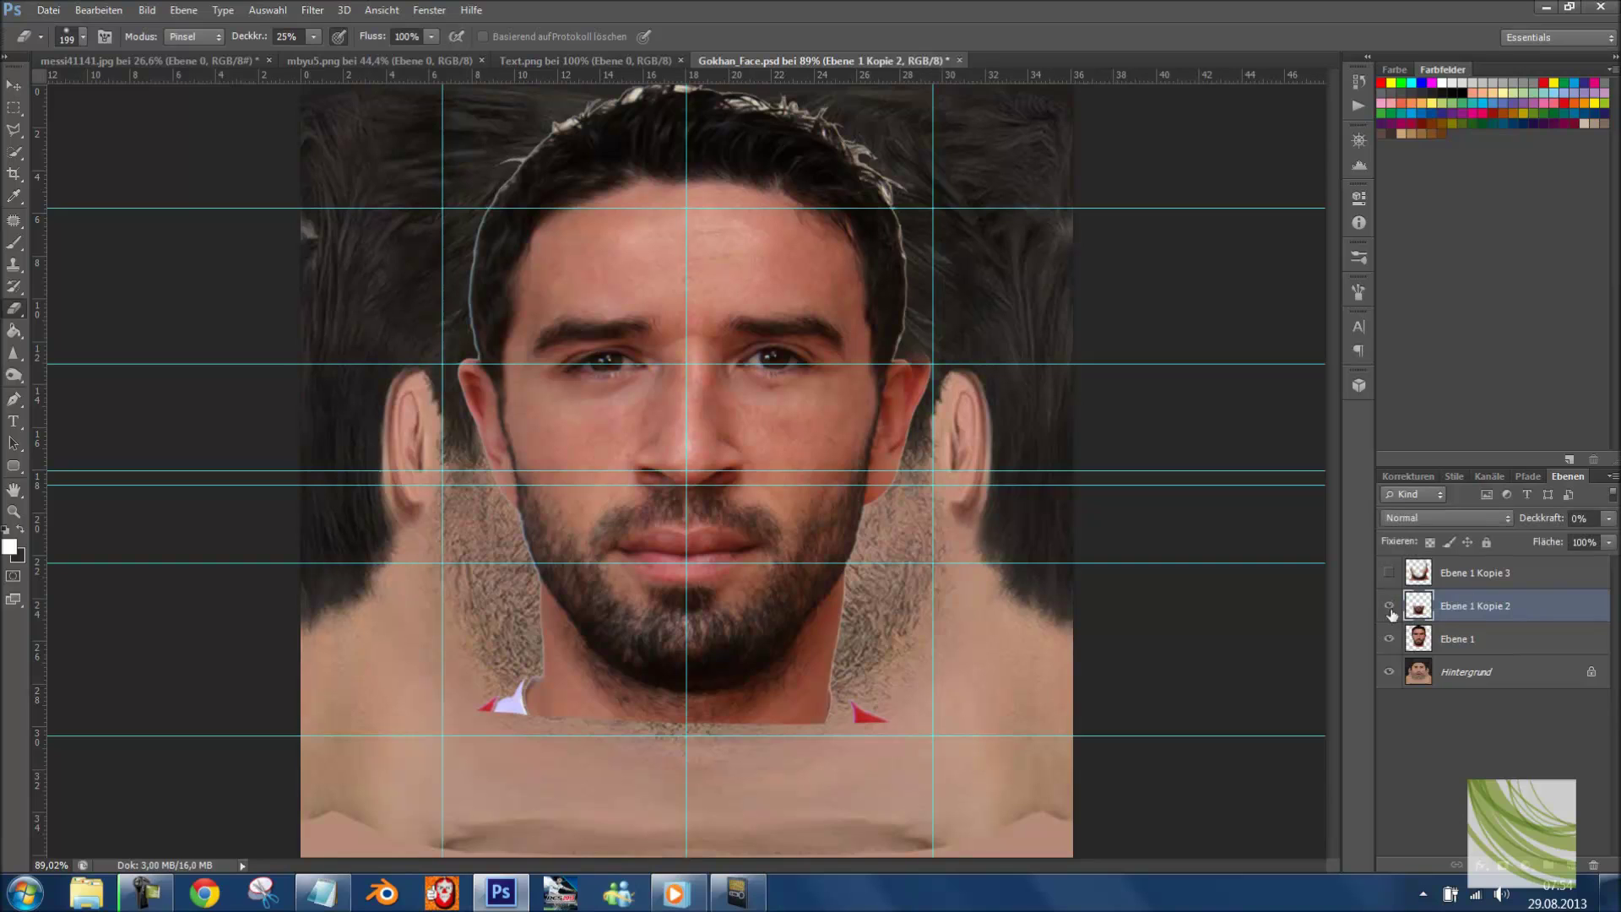
pyautogui.moveTo(1611, 534); pyautogui.dragTo(1614, 538)
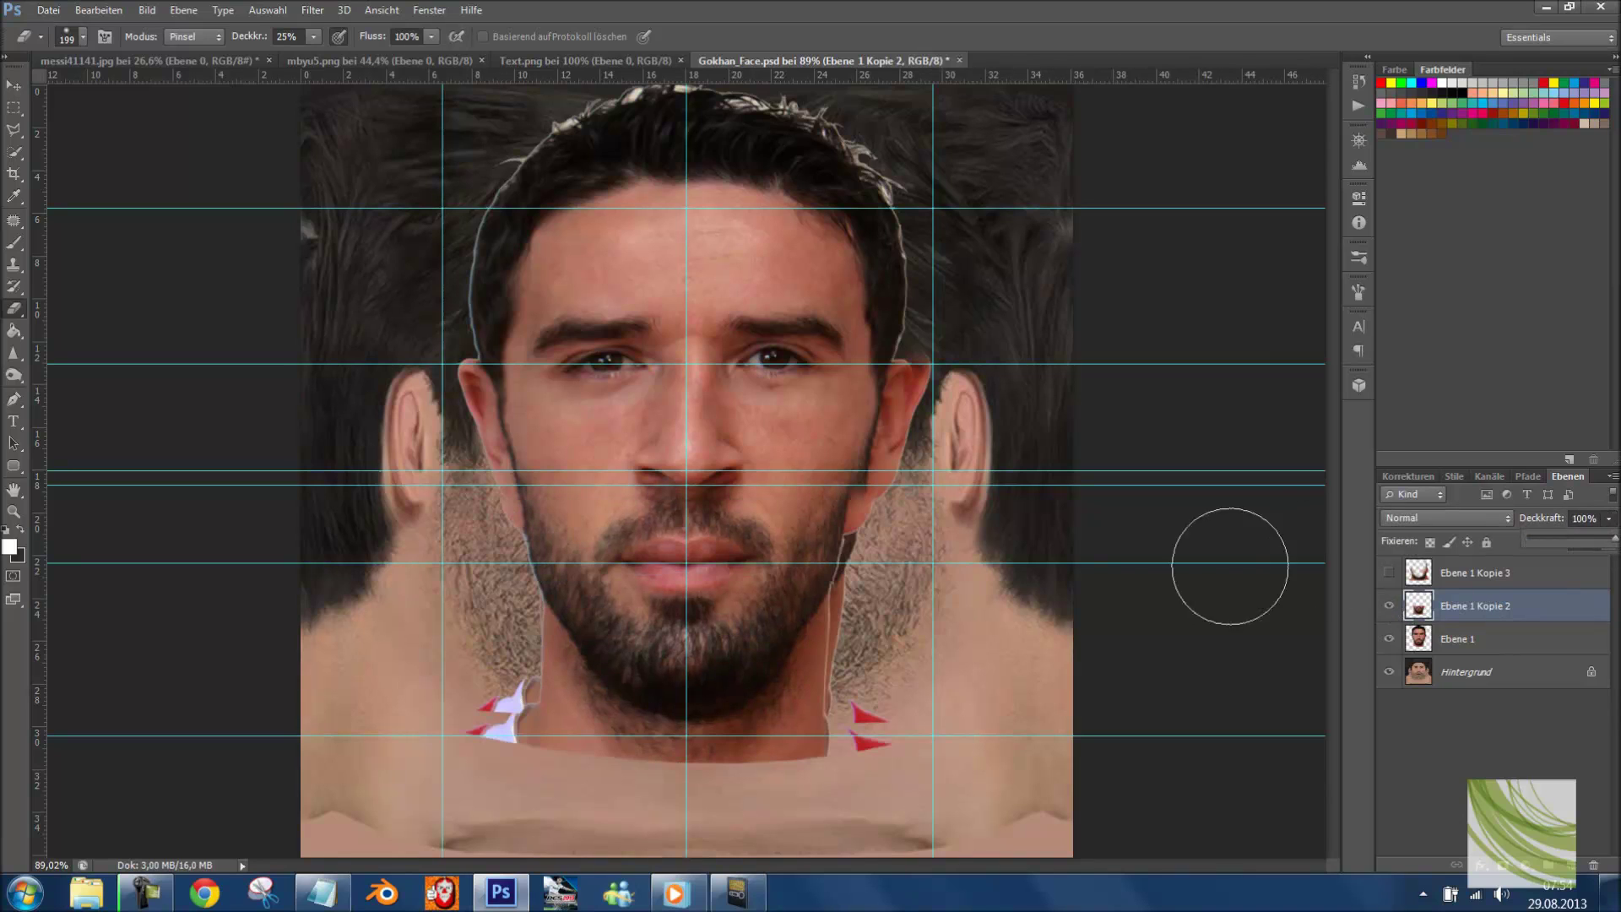
pyautogui.click(1426, 635)
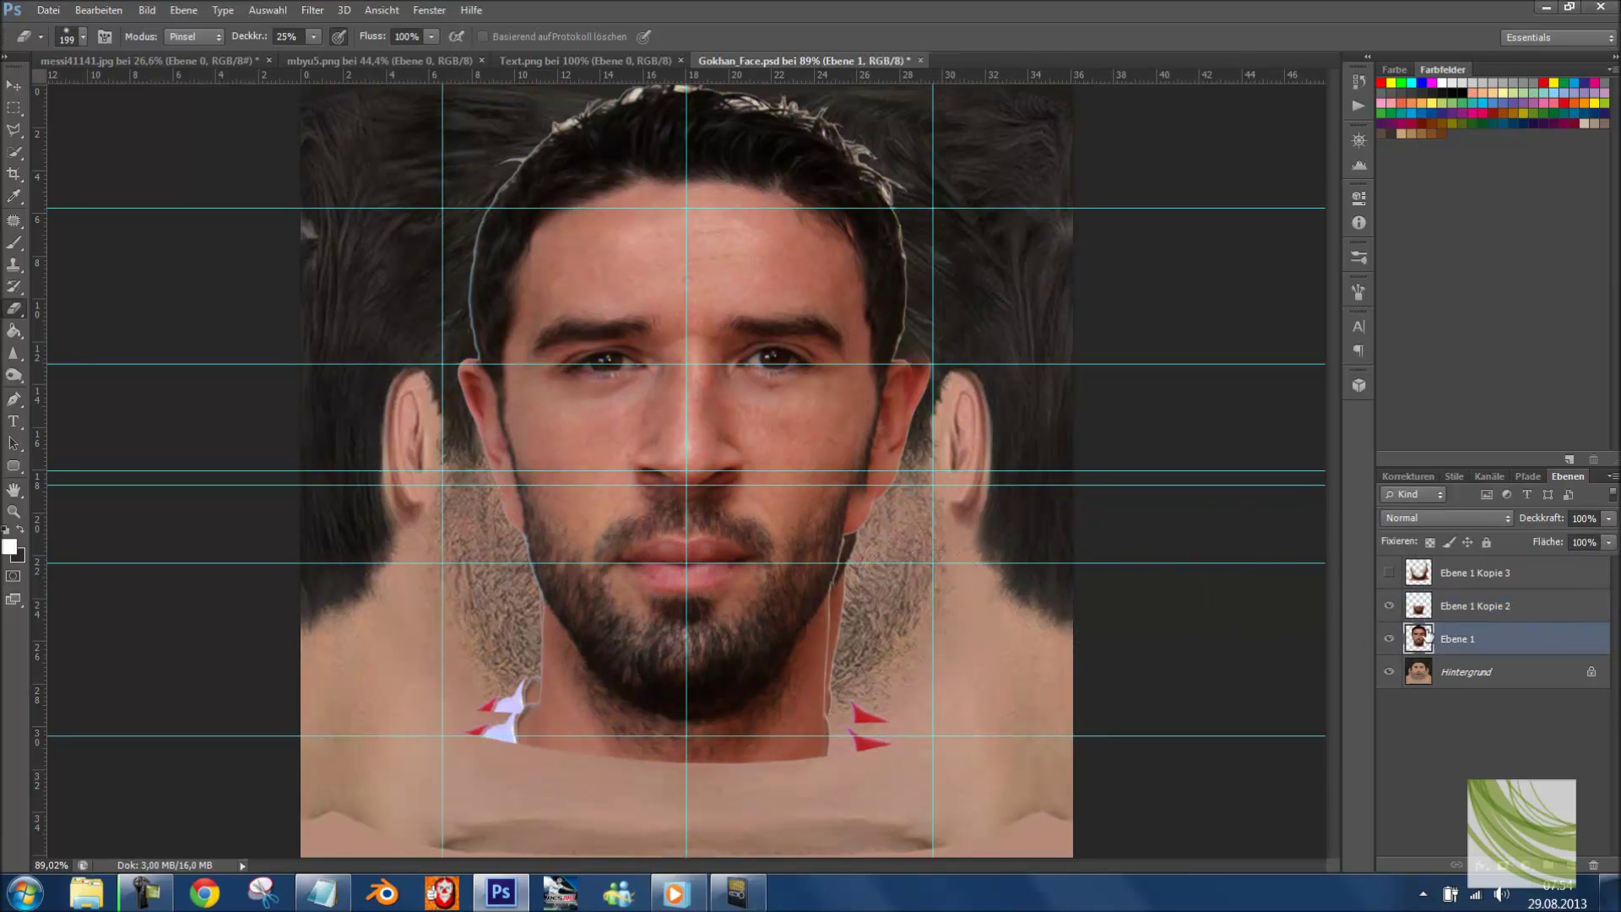
pyautogui.moveTo(875, 493); pyautogui.dragTo(868, 498)
pyautogui.hotkey('ctrl', 'z')
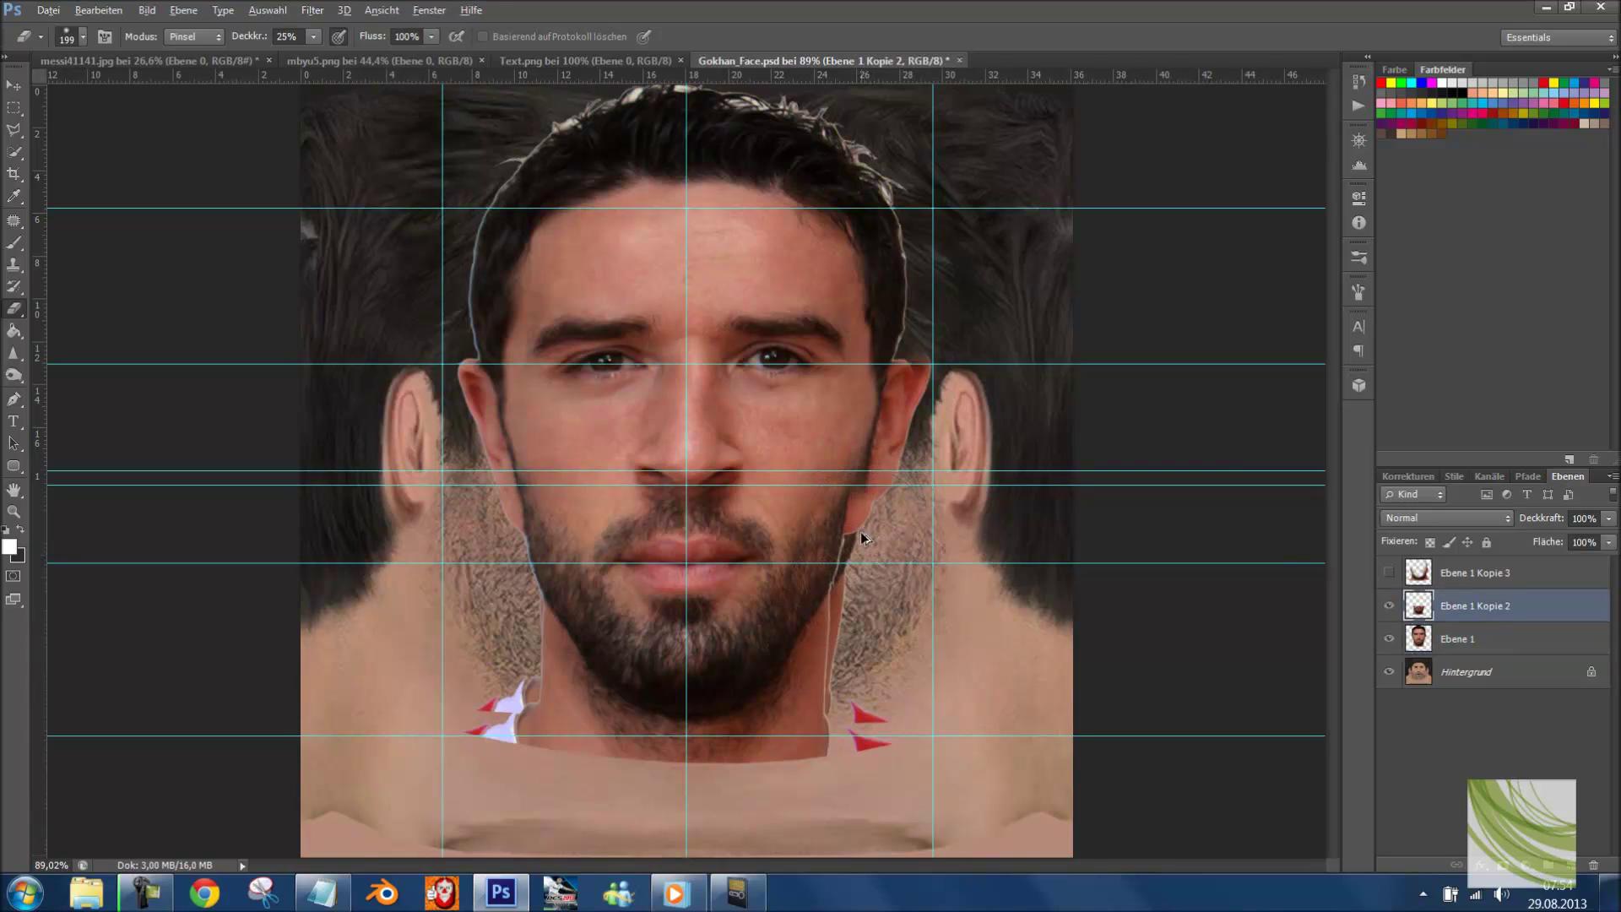
# - Blend the jaw and neck edges of Ebene 1 Kopie 2 into the face with the 25% eraser, and save the document
pyautogui.click(1440, 577)
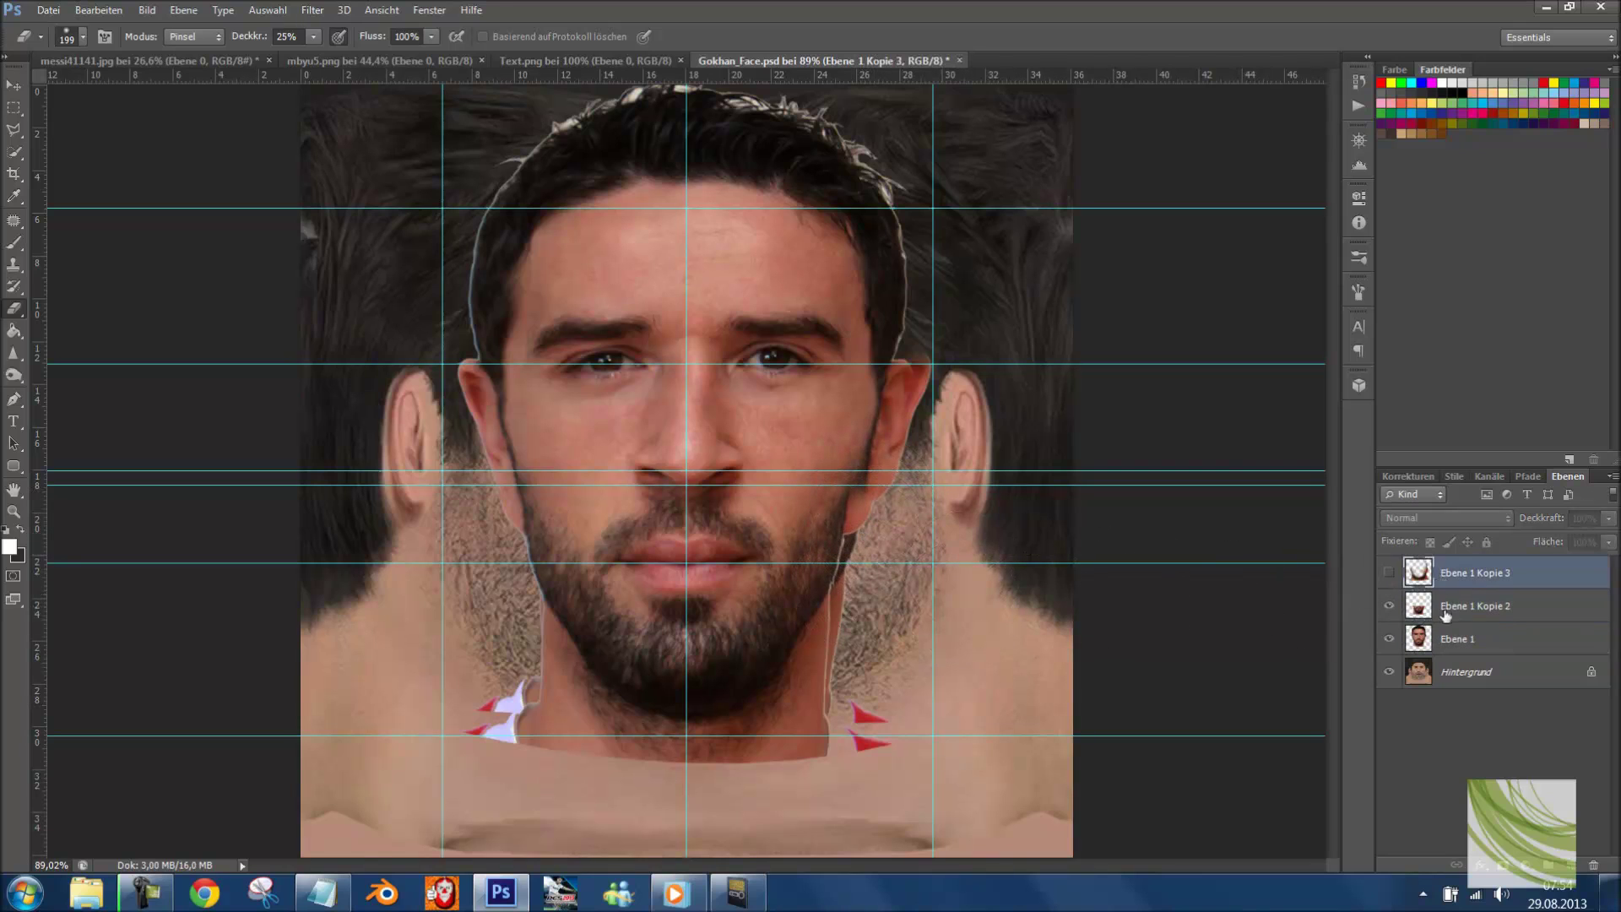
pyautogui.click(1444, 612)
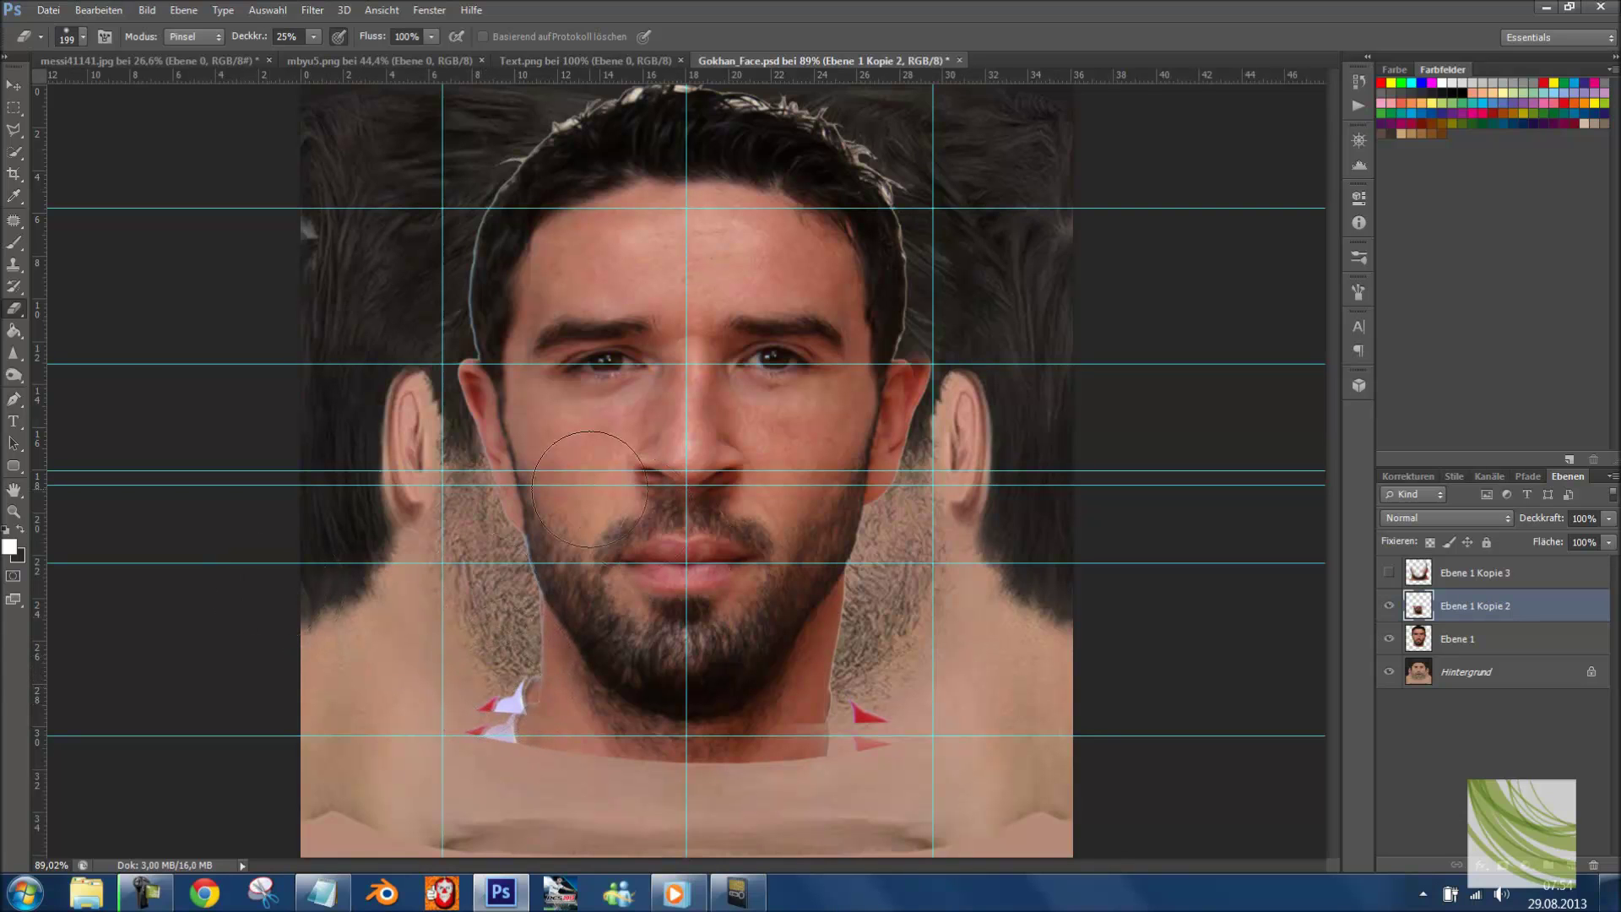
pyautogui.scroll(3, 692, 458)
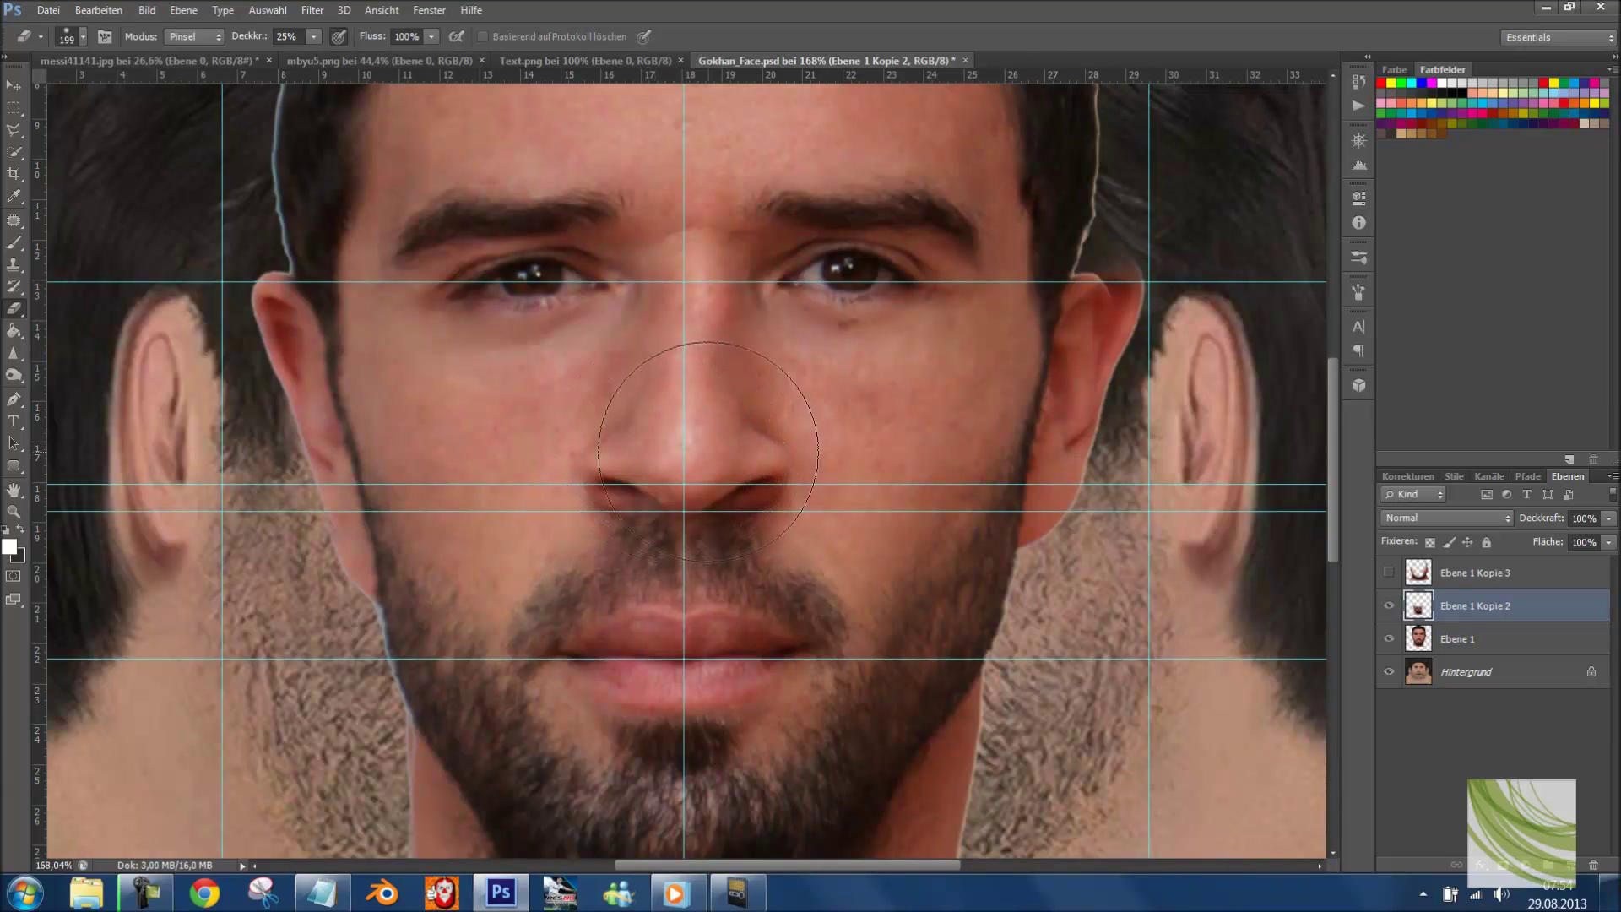
pyautogui.hotkey('ctrl', 's')
# - Check the blend around the eyes and nose, and merge Ebene 1 Kopie 2 down into Ebene 1
pyautogui.scroll(5, 769, 456)
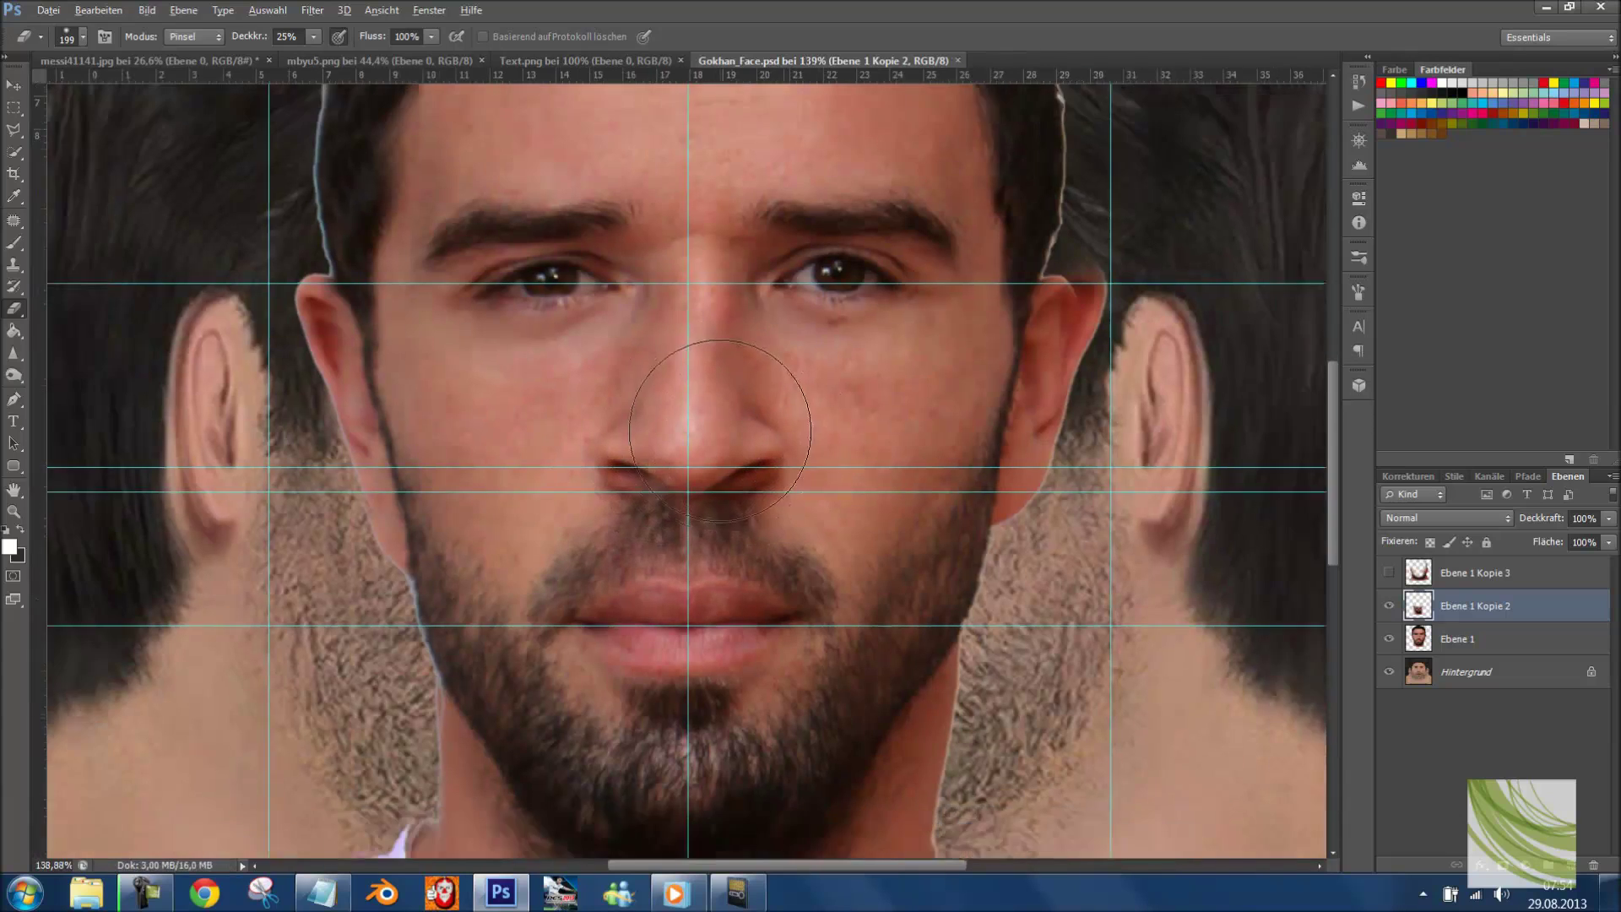
pyautogui.scroll(4, 997, 417)
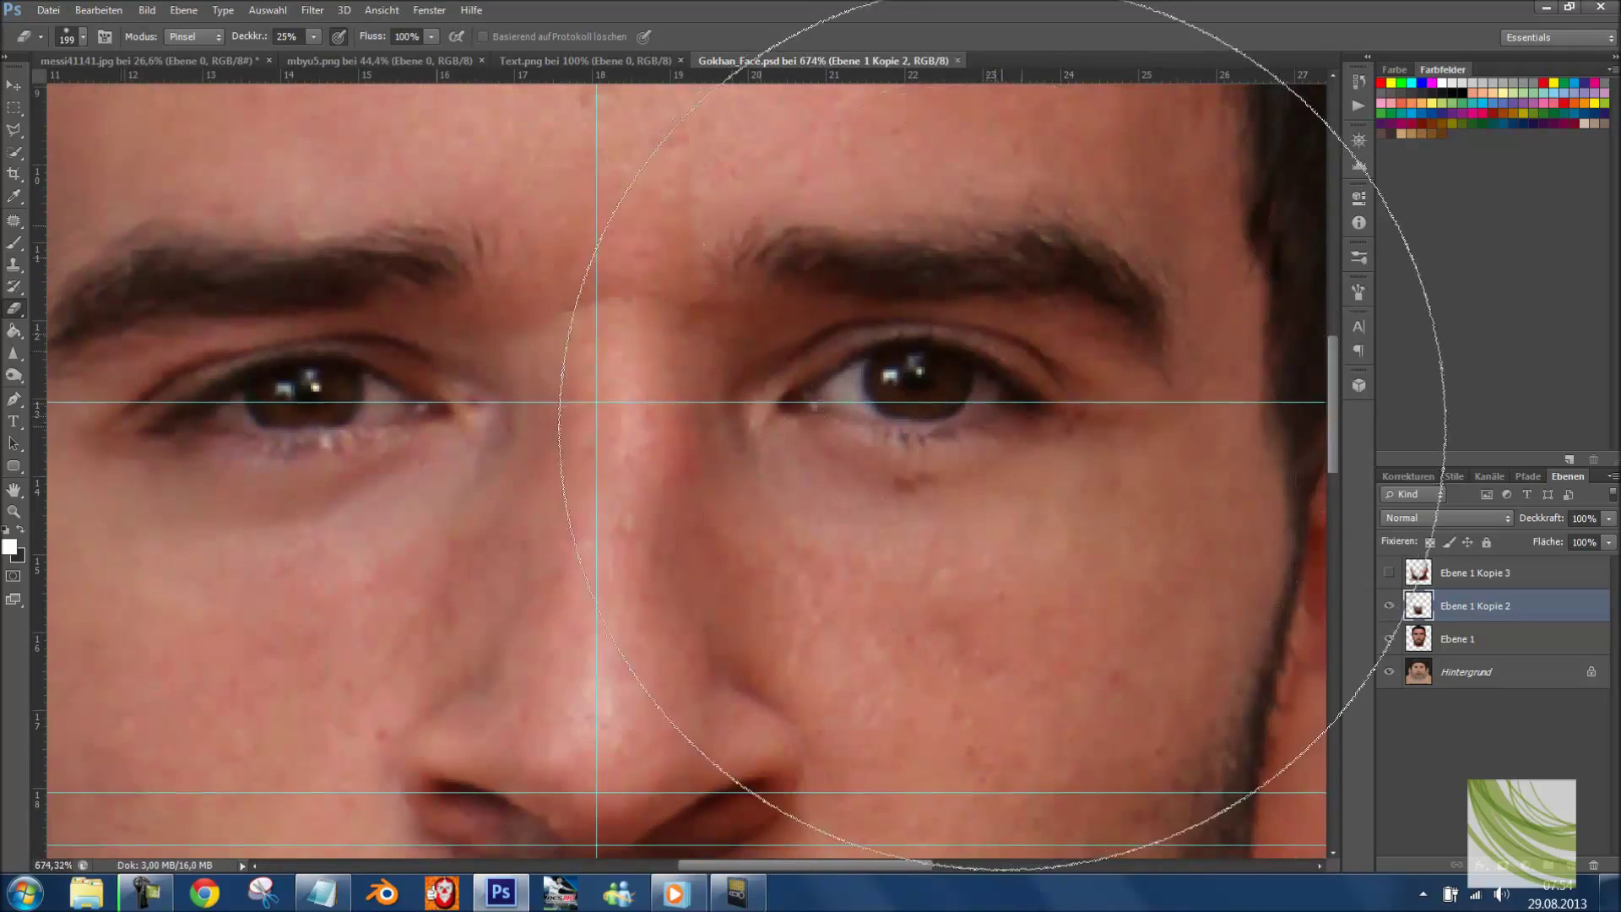
pyautogui.scroll(-6, 915, 447)
pyautogui.press('alt')
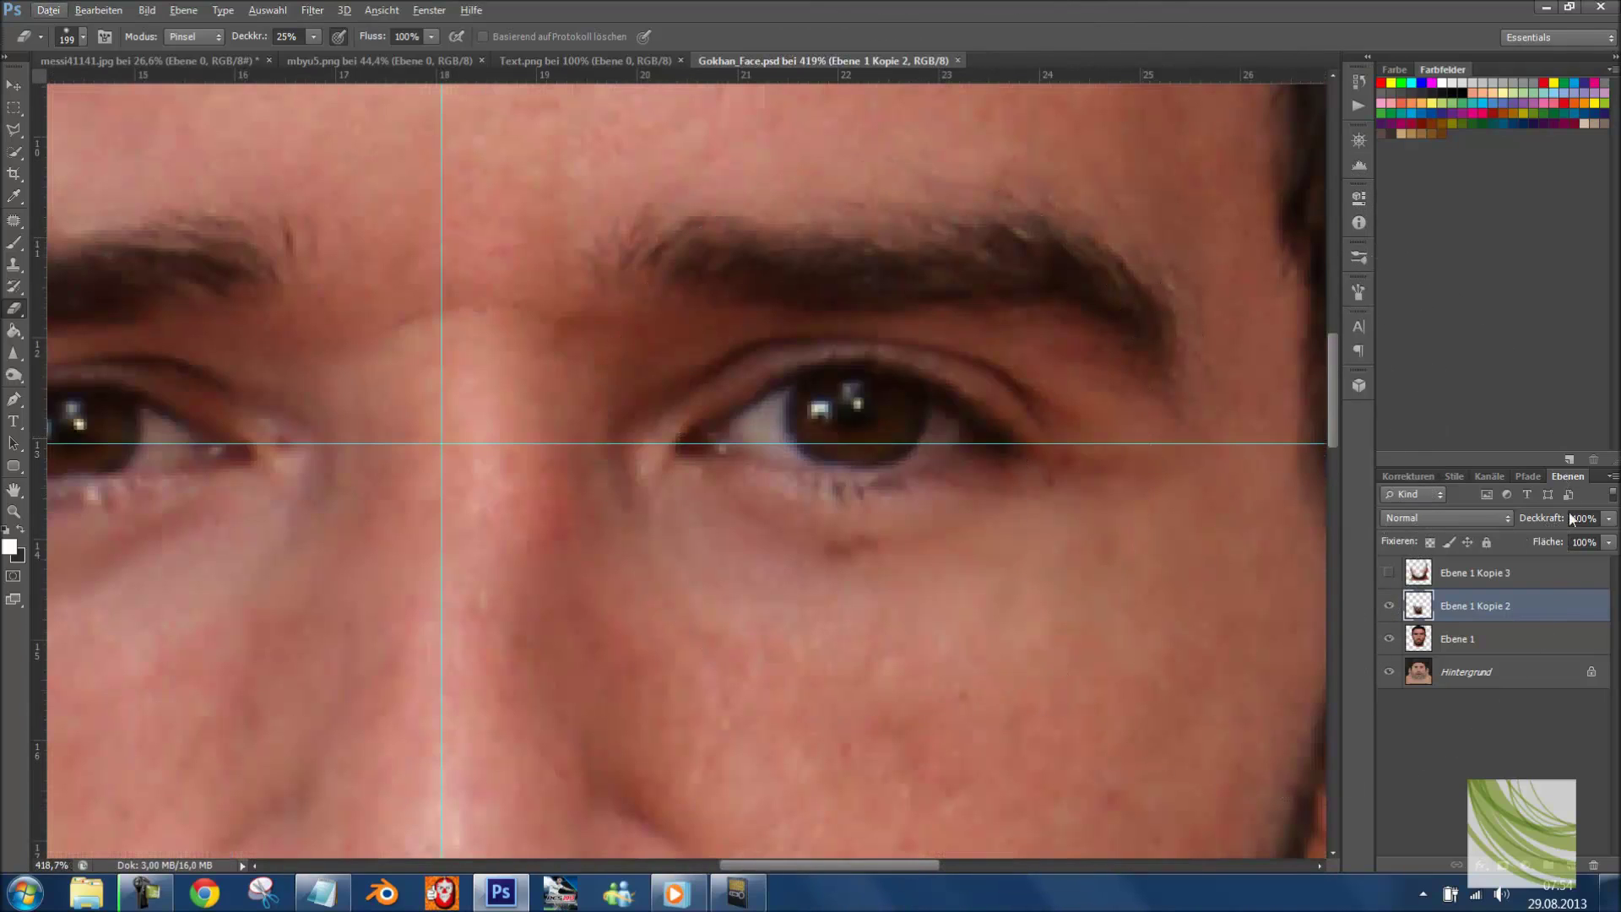
pyautogui.scroll(-6, 1046, 612)
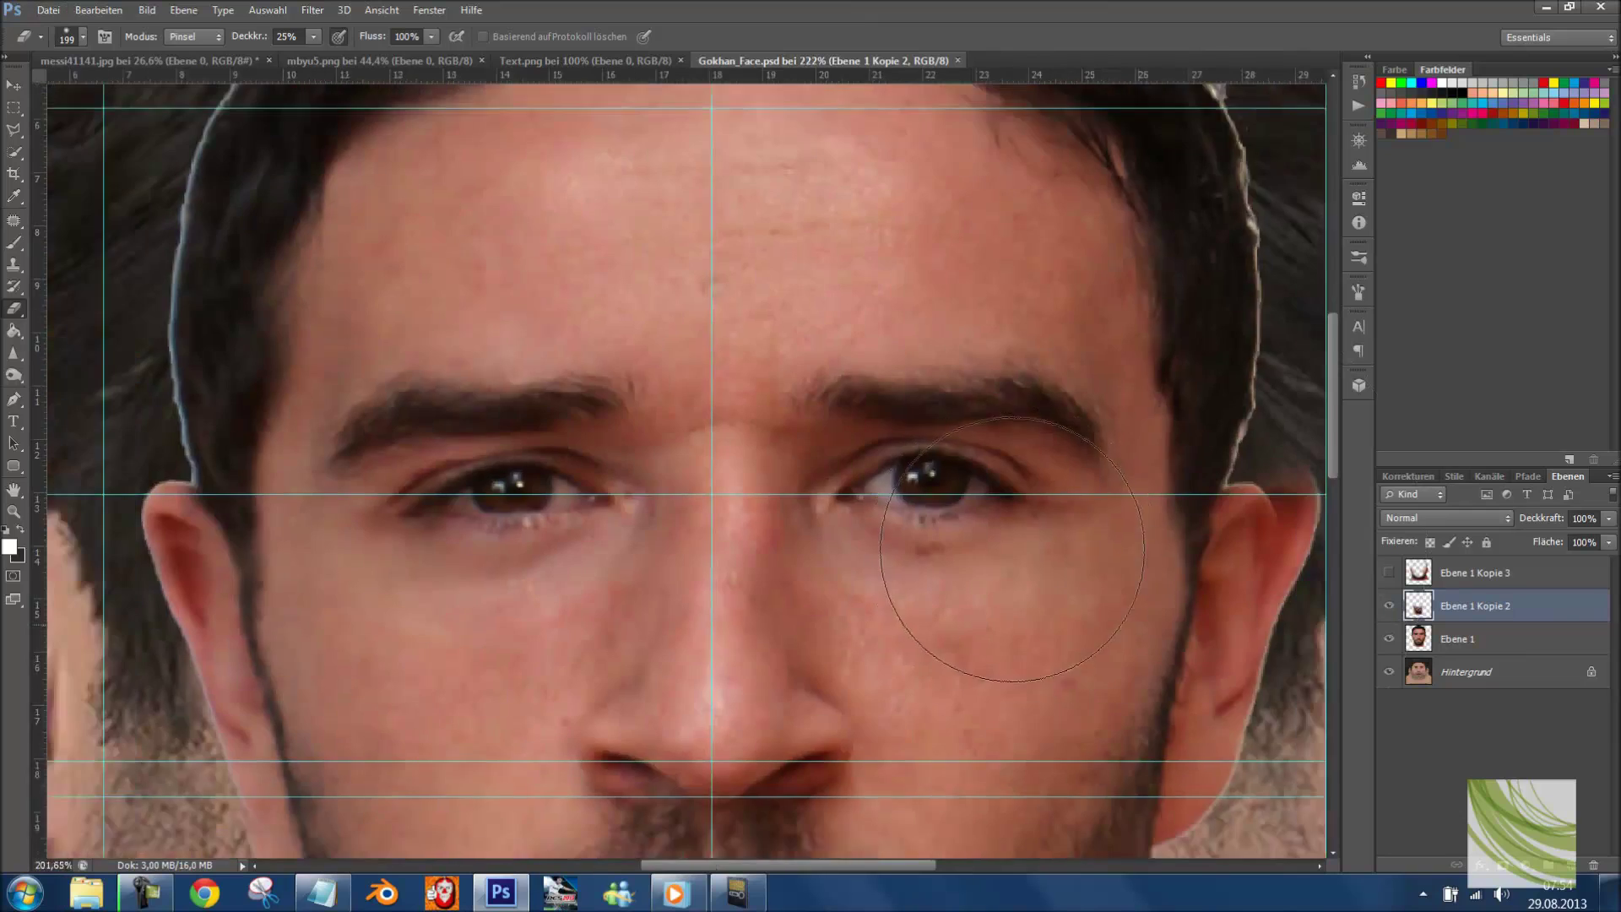
pyautogui.hotkey('ctrl', 'e')
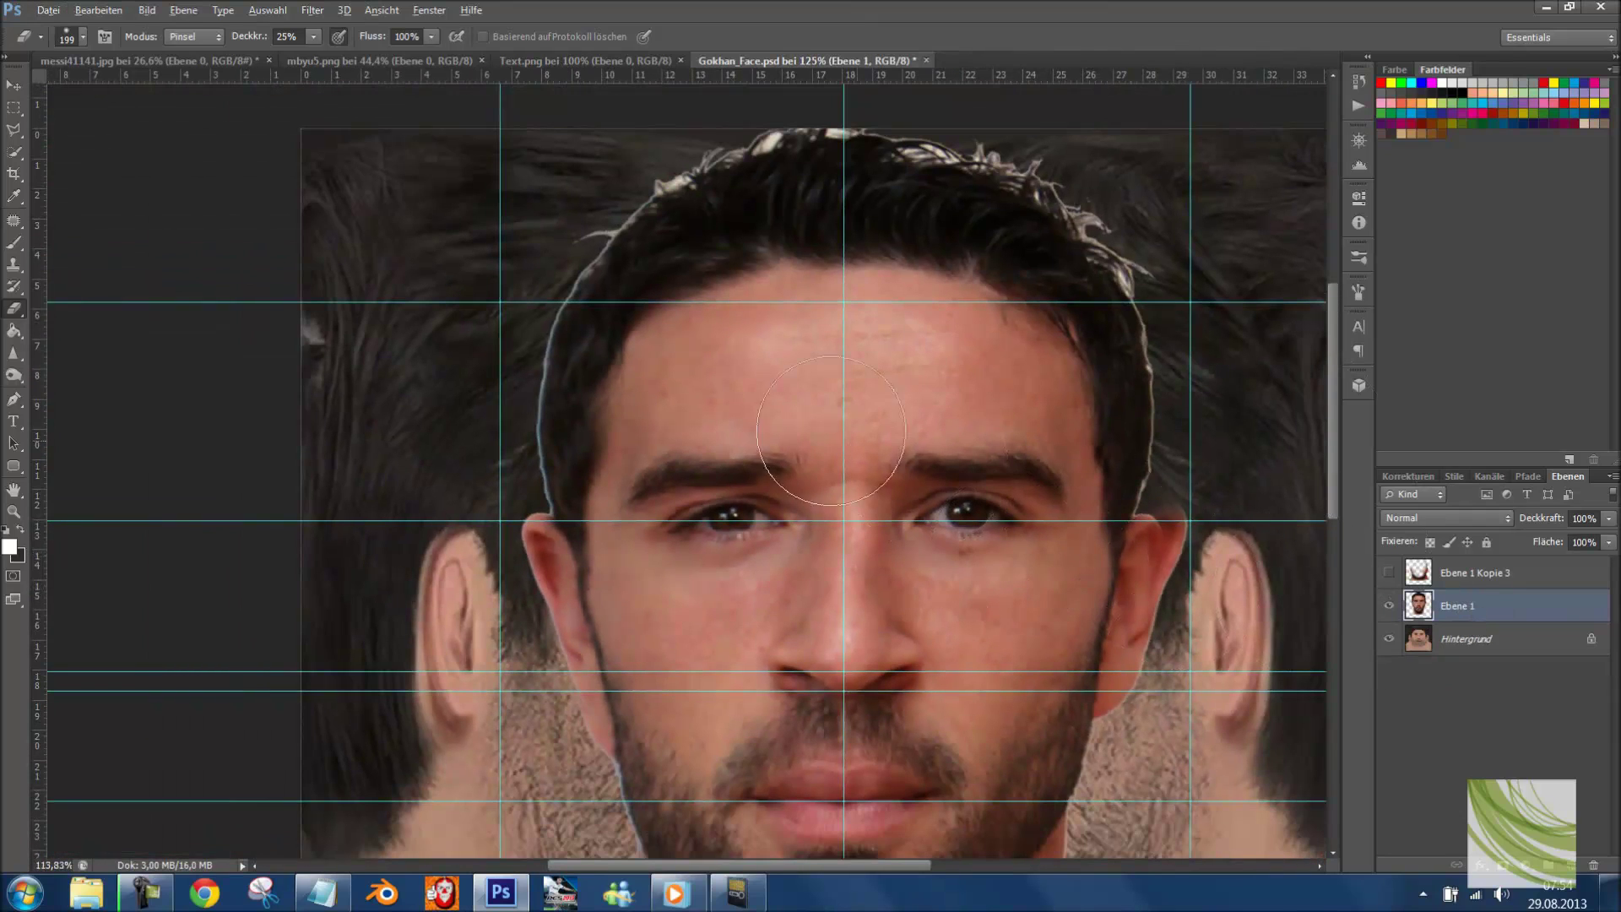
pyautogui.scroll(-1, 831, 431)
pyautogui.scroll(-2, 365, 470)
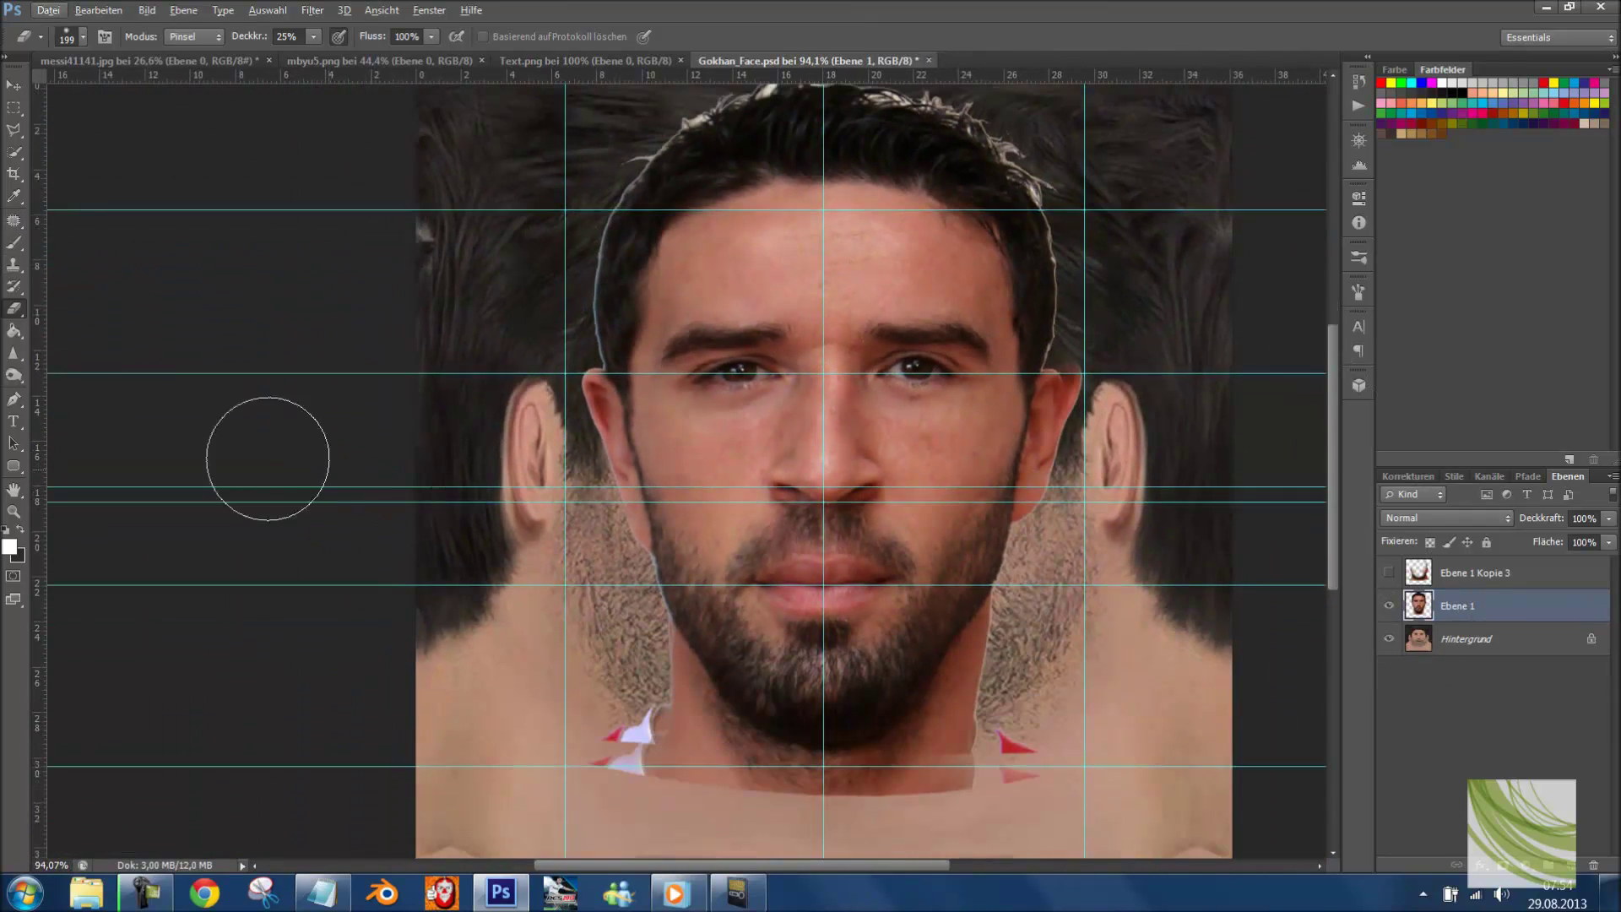
pyautogui.click(48, 11)
pyautogui.click(67, 51)
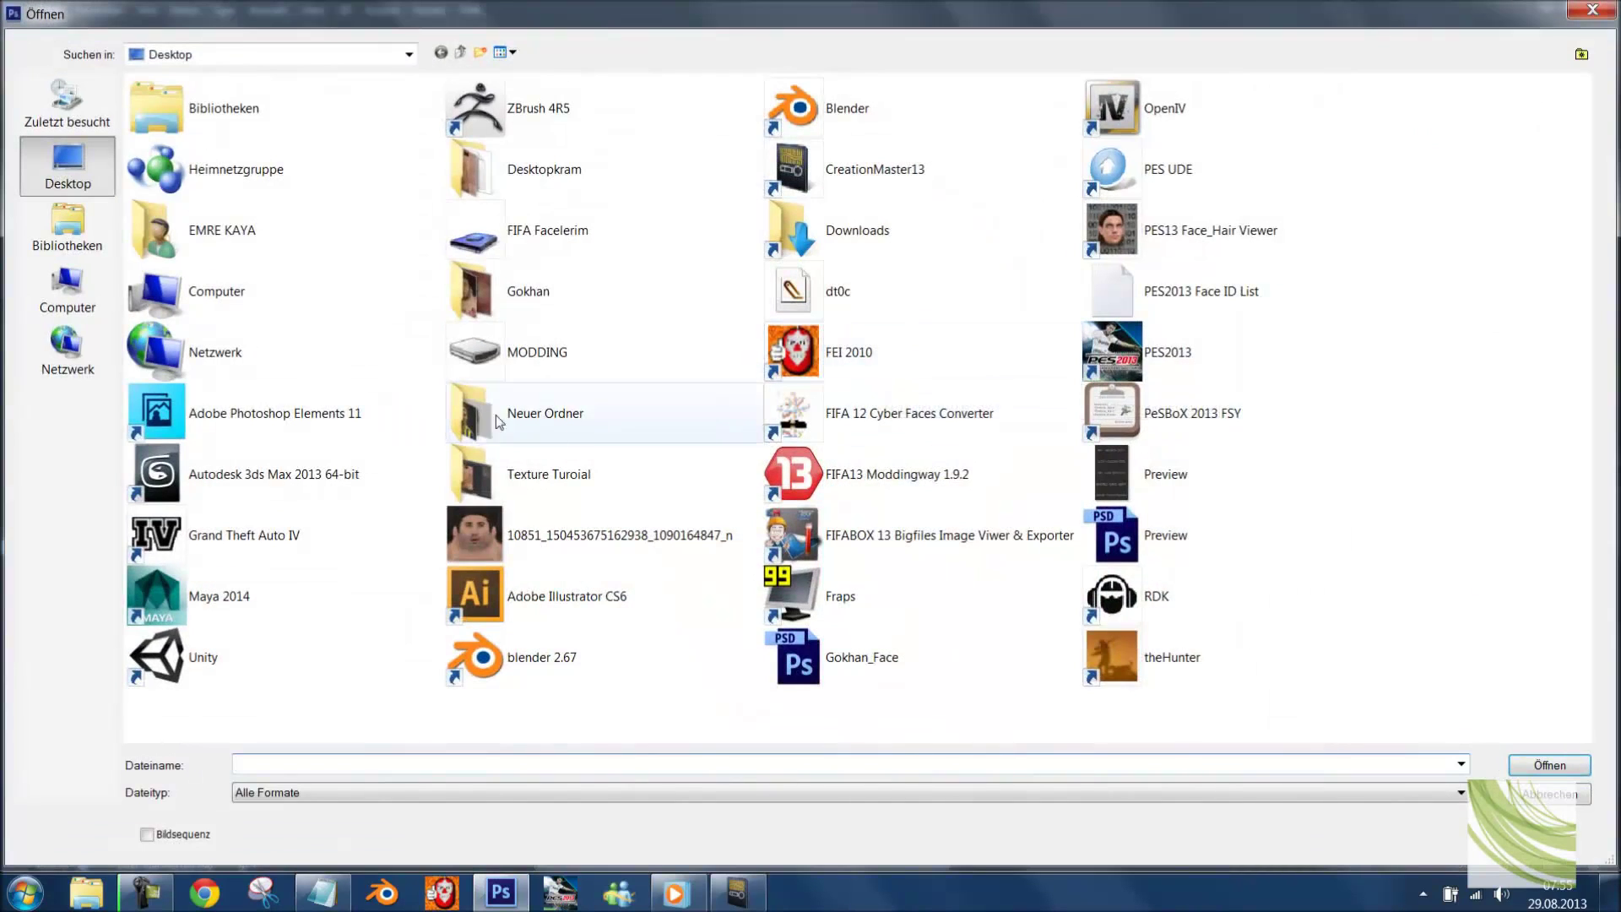
pyautogui.click(1592, 10)
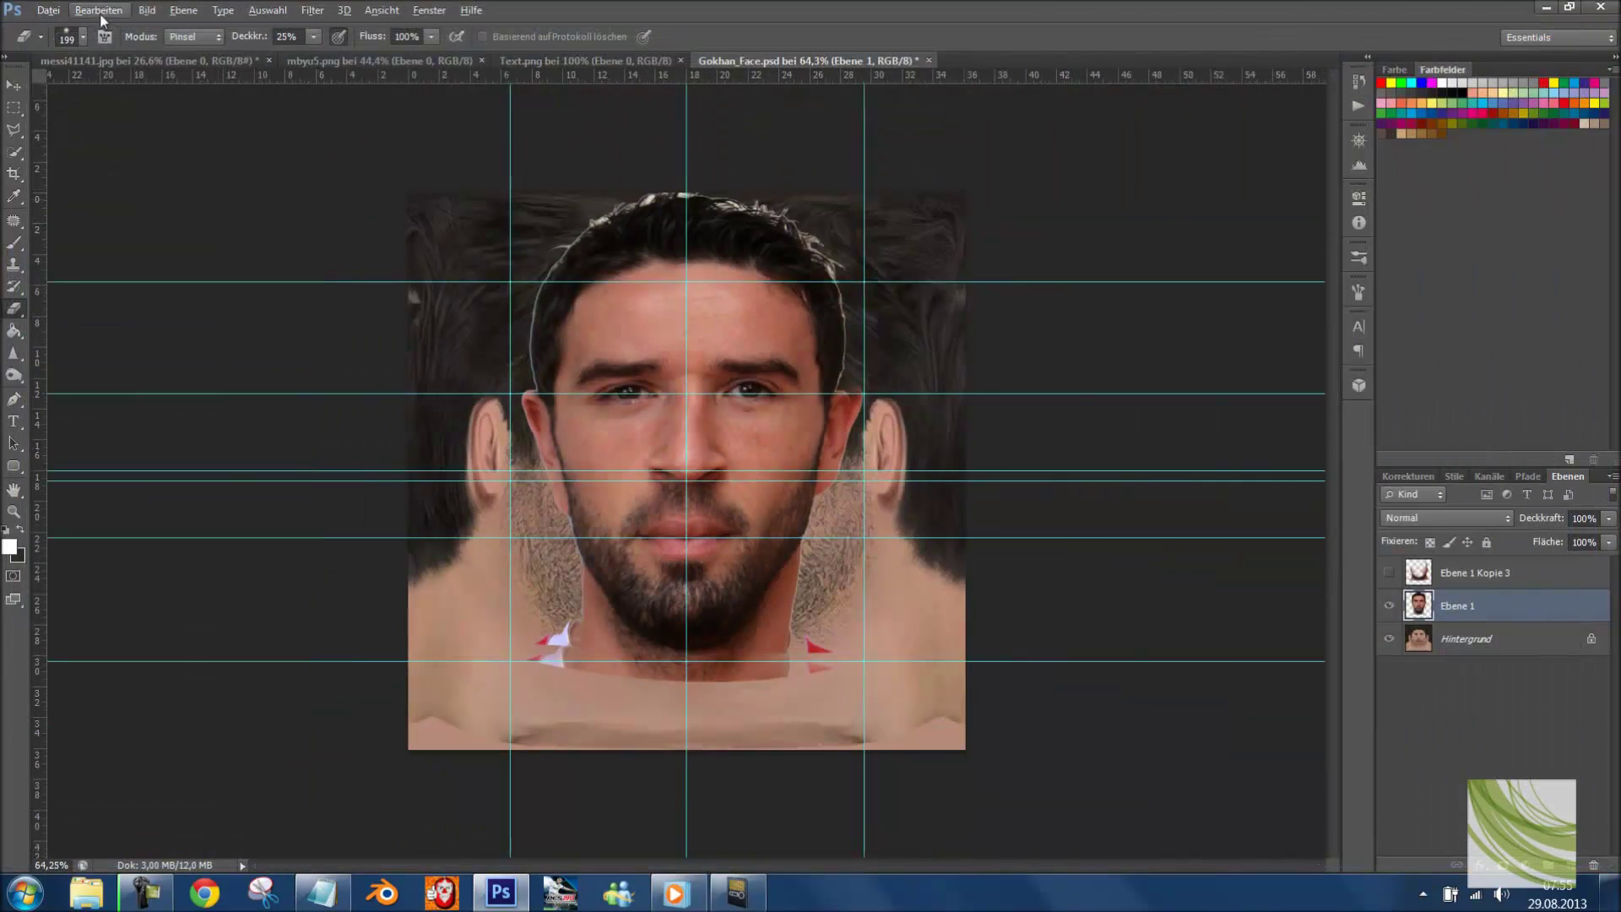
# - Find the sakal beard image within the Desktopkram folder and place it as a layer directly above Ebene 1
pyautogui.click(51, 10)
pyautogui.click(97, 356)
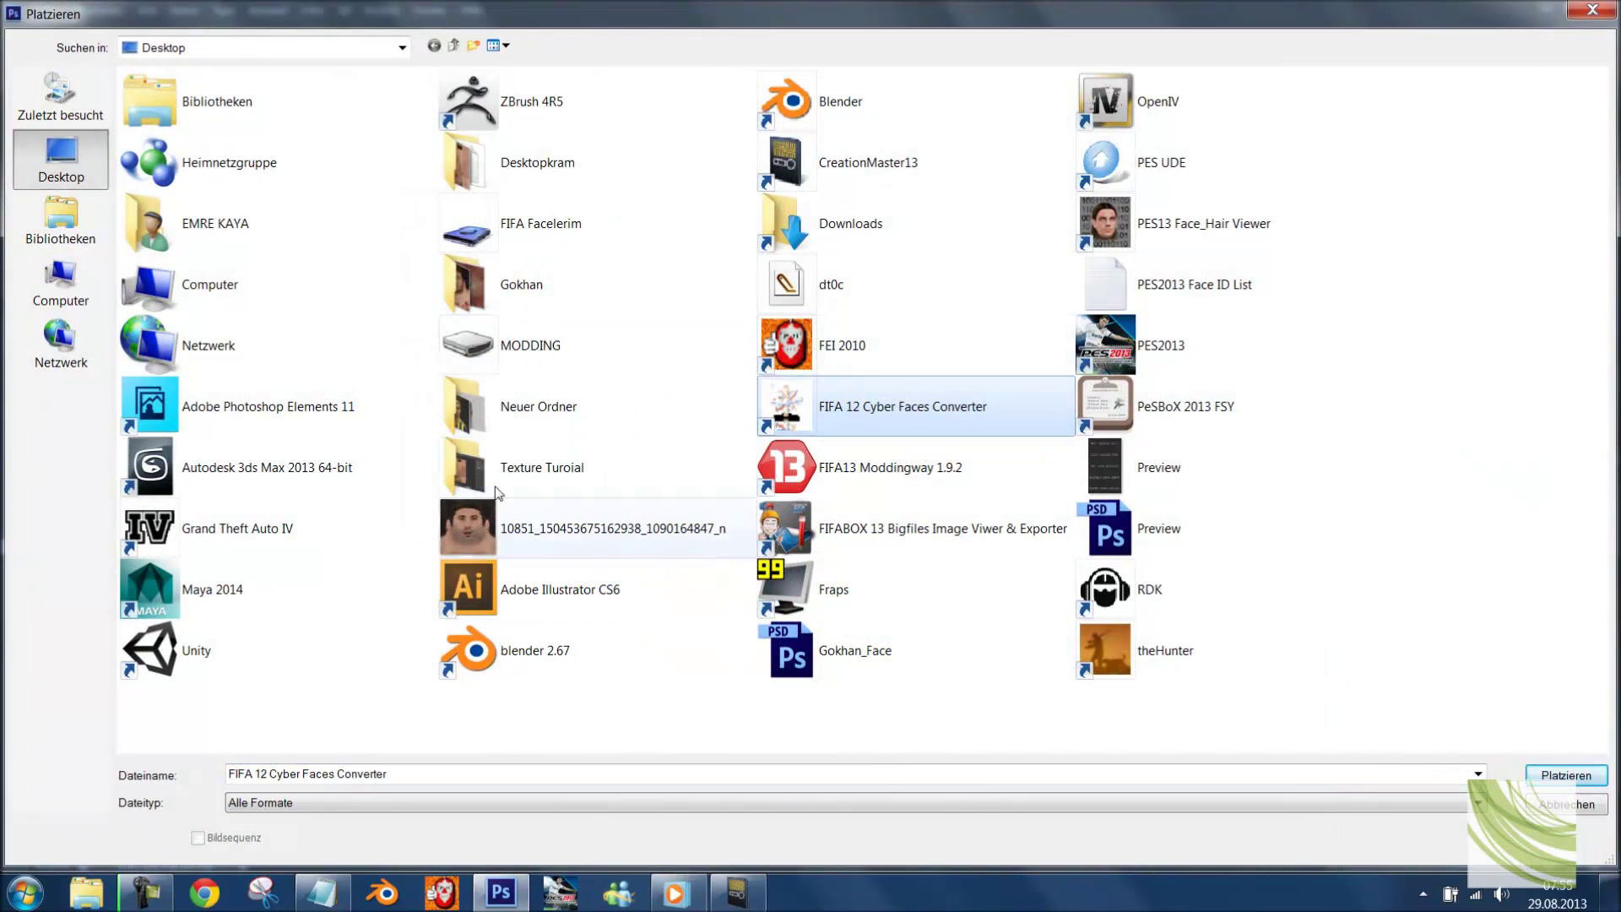
pyautogui.doubleClick(530, 165)
pyautogui.scroll(-5, 1015, 277)
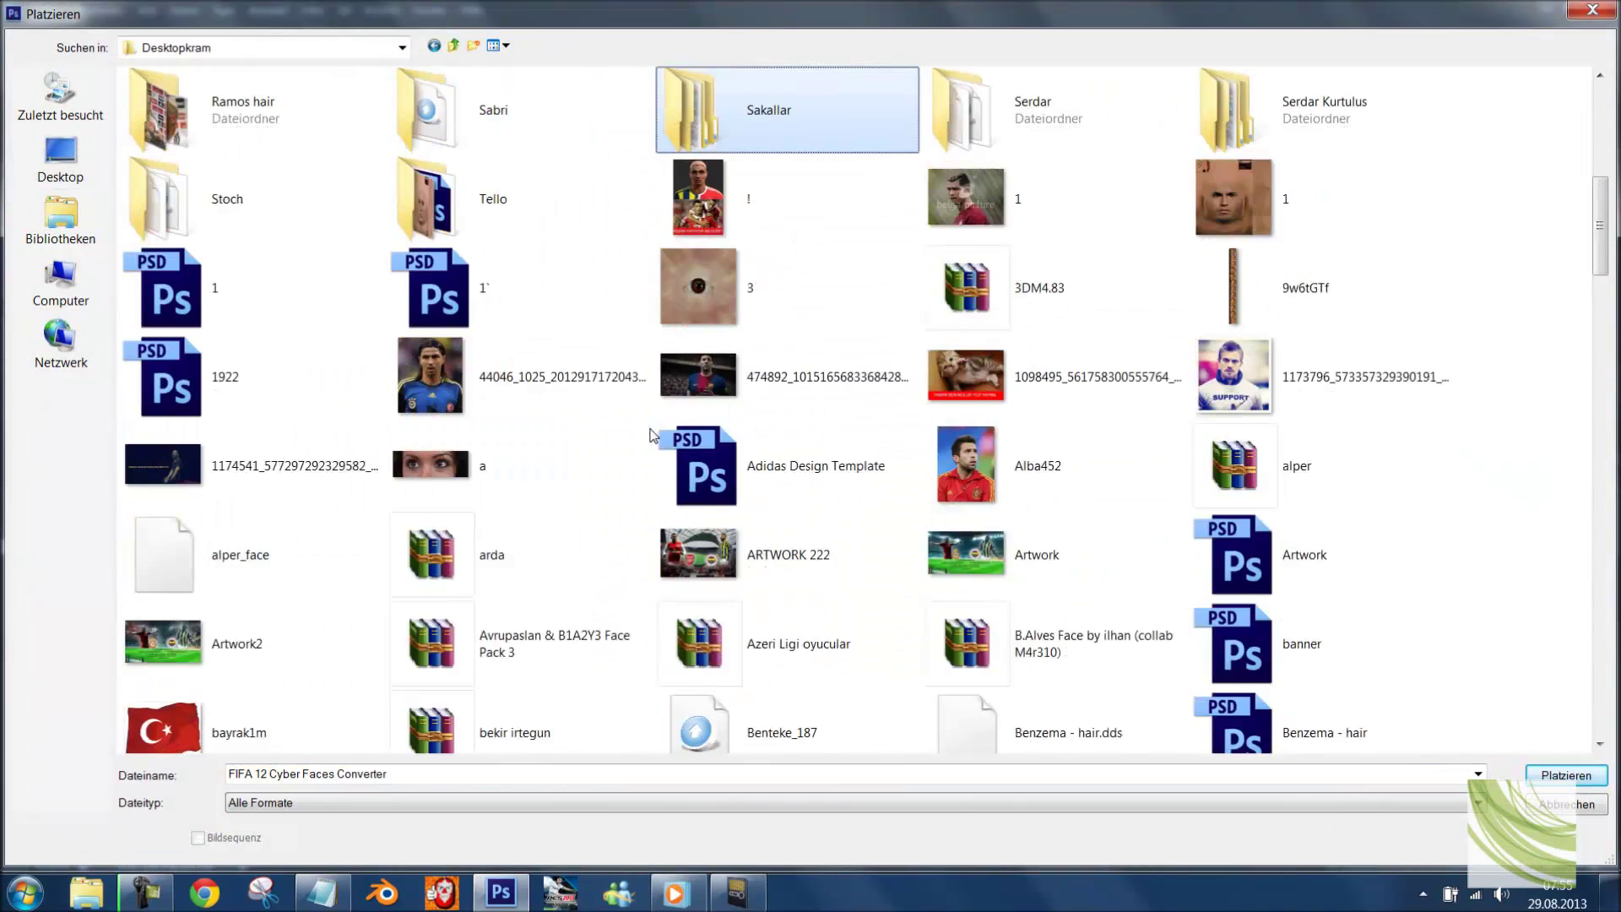
pyautogui.scroll(-2, 596, 488)
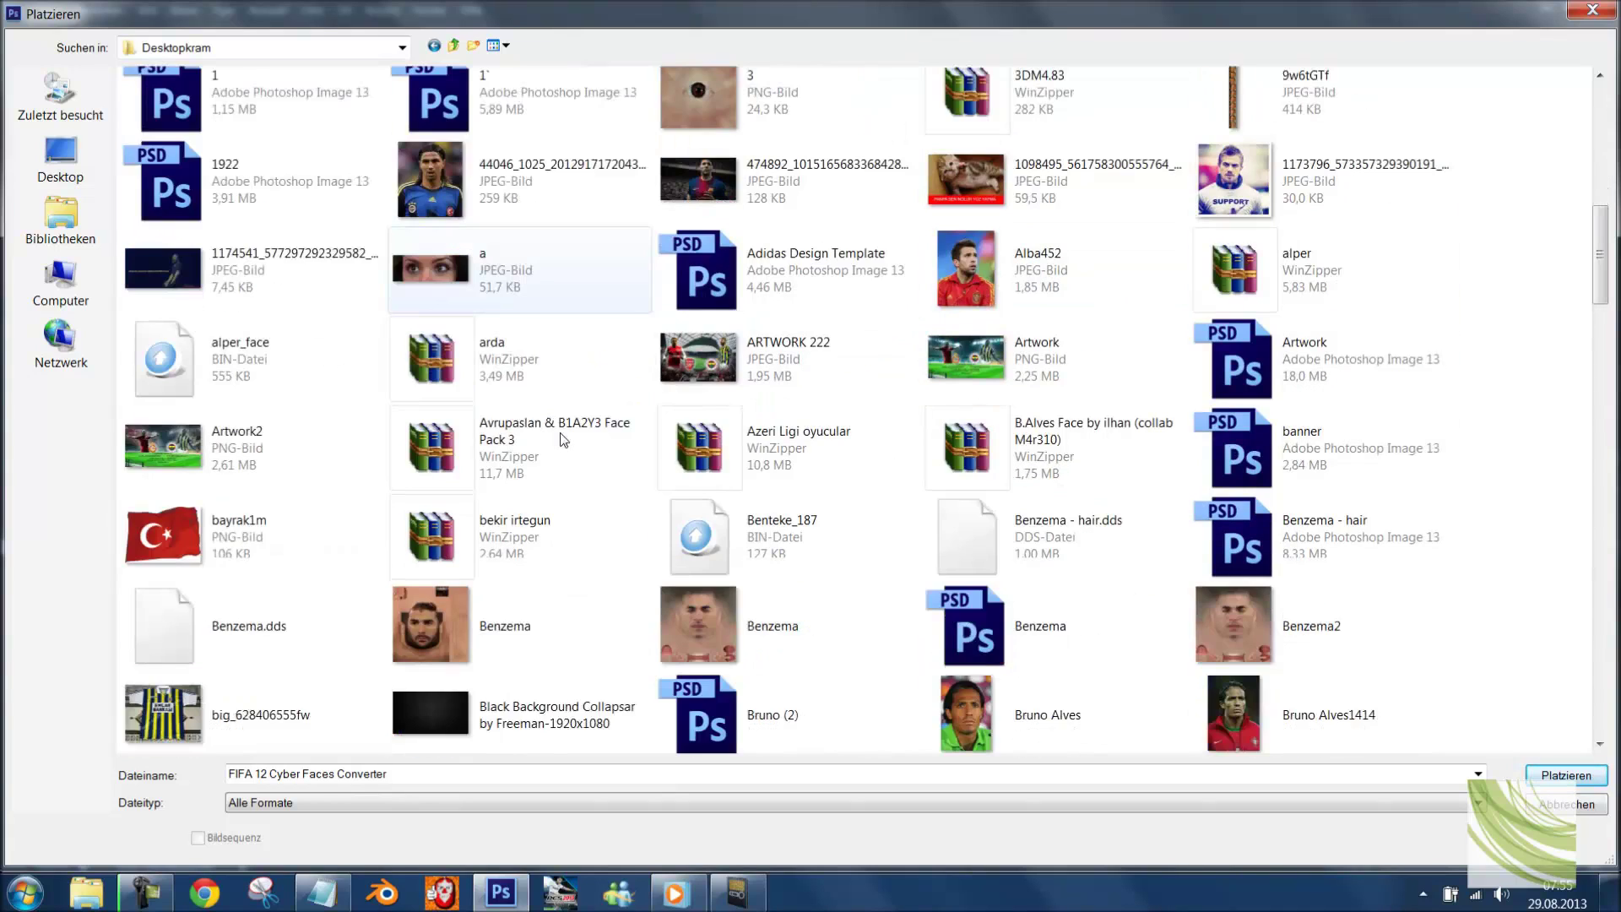
pyautogui.scroll(-7, 596, 488)
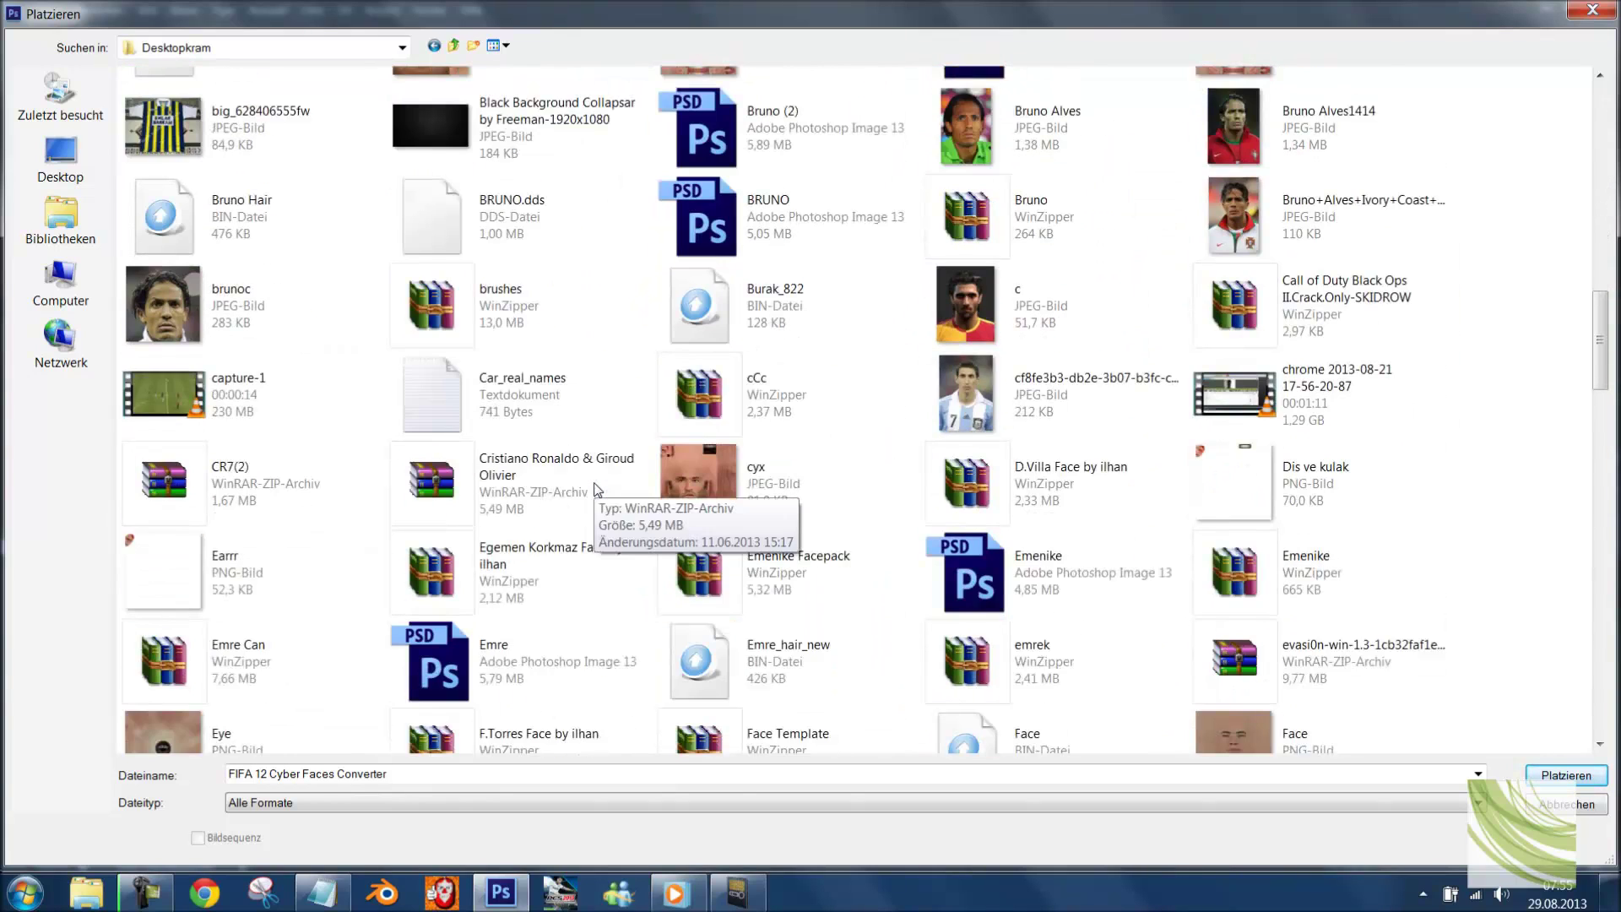
pyautogui.scroll(-8, 597, 490)
pyautogui.scroll(-9, 597, 490)
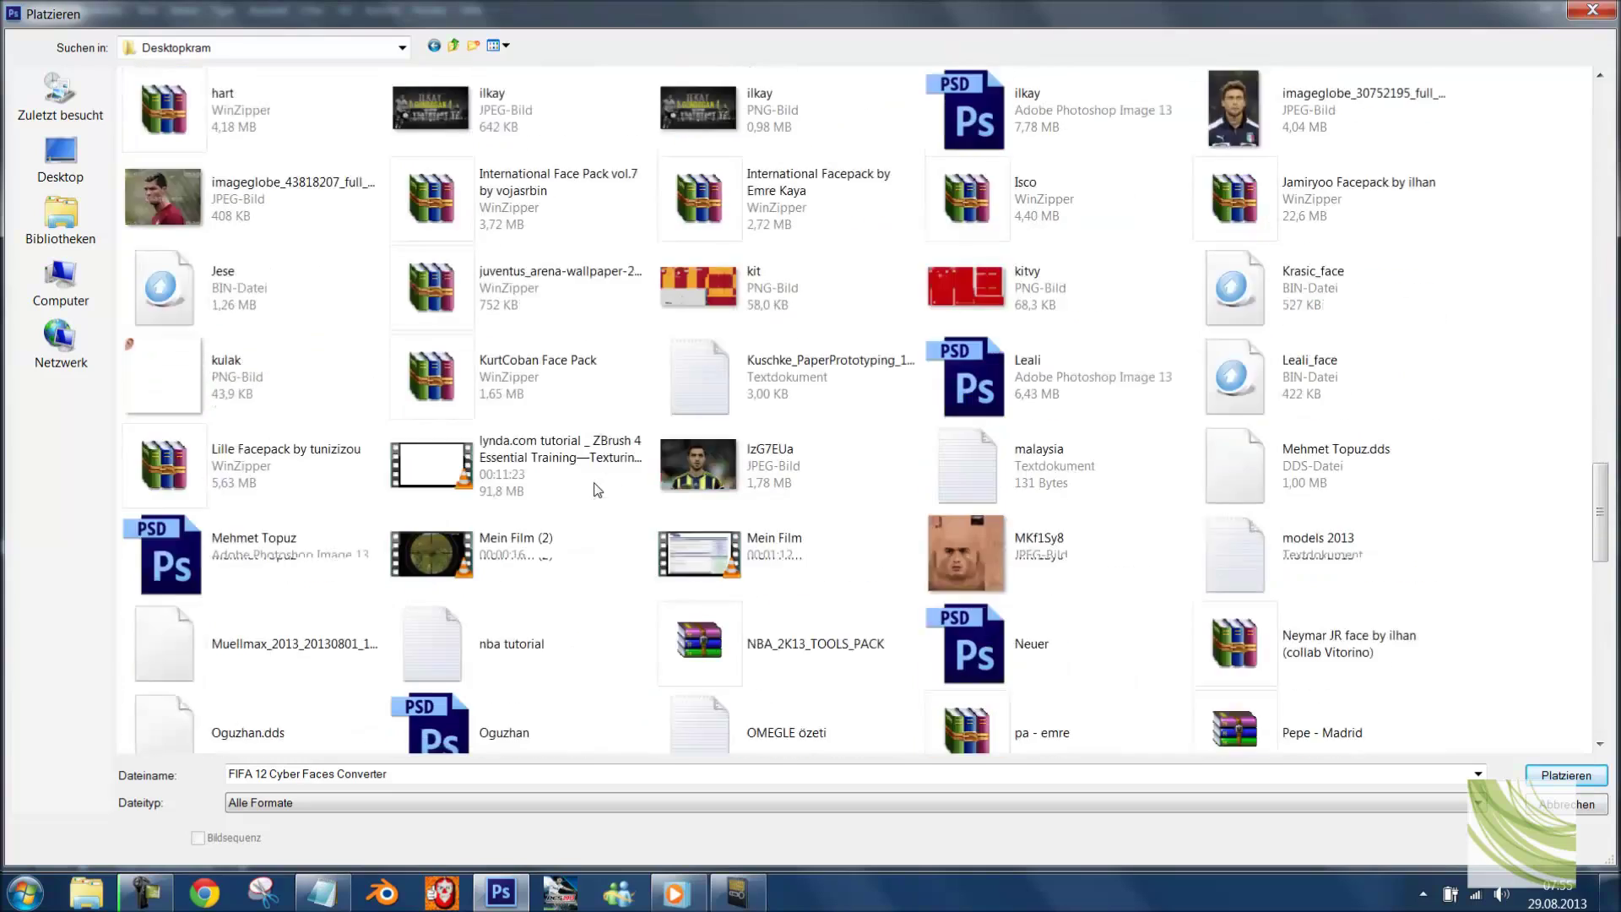
pyautogui.scroll(-5, 597, 489)
pyautogui.scroll(10, 597, 490)
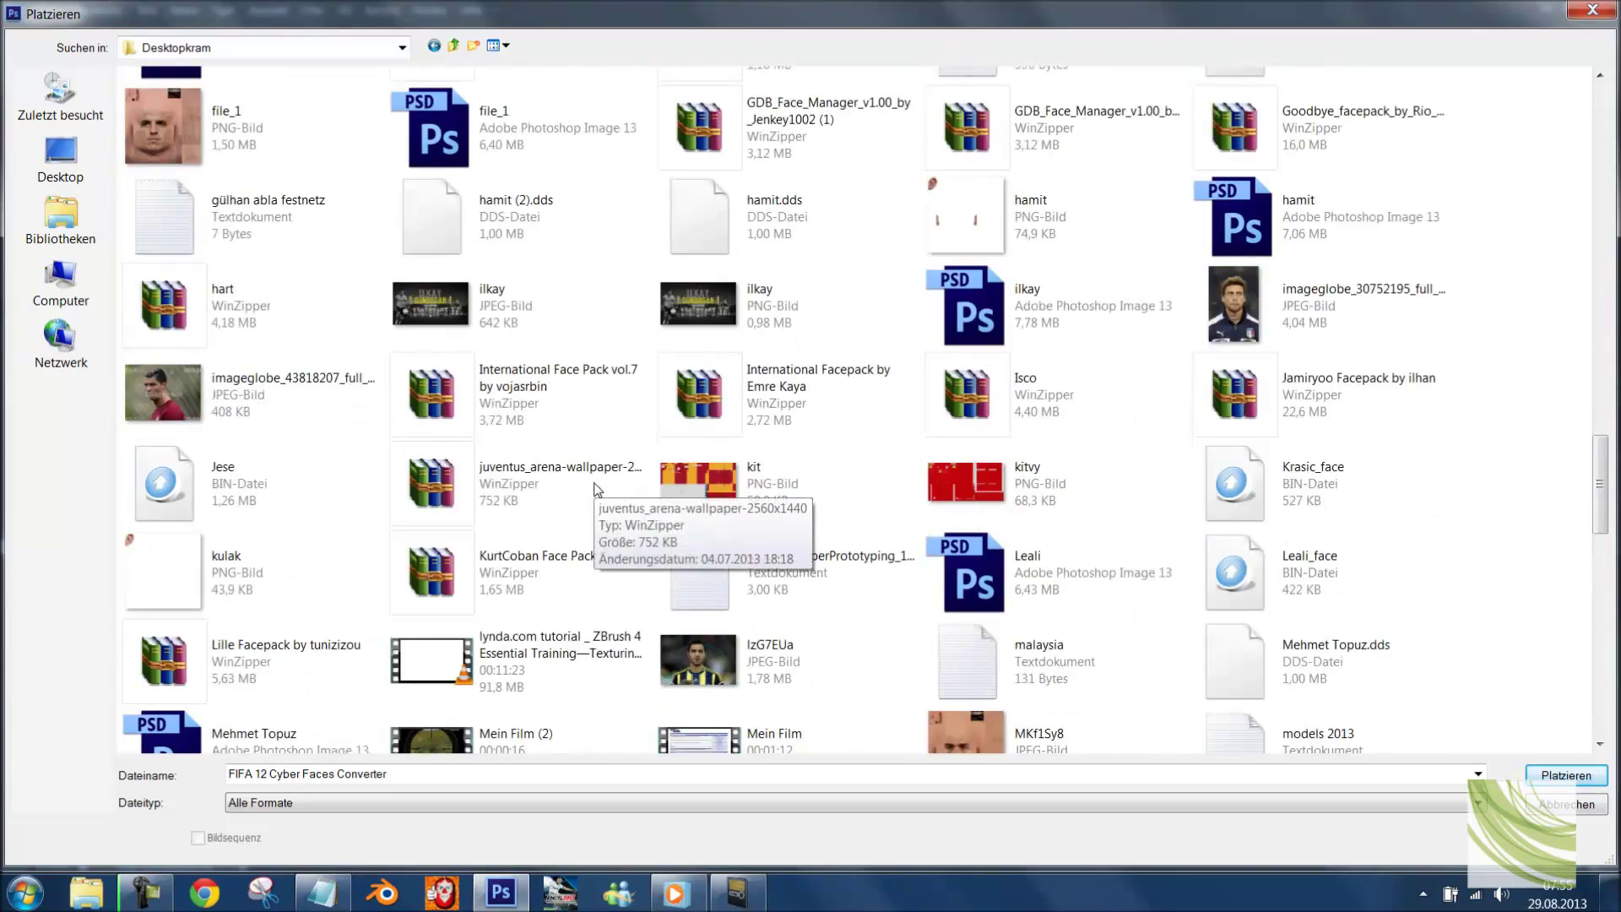
pyautogui.scroll(-4, 597, 489)
pyautogui.press('n')
pyautogui.scroll(-2, 597, 490)
pyautogui.press('s')
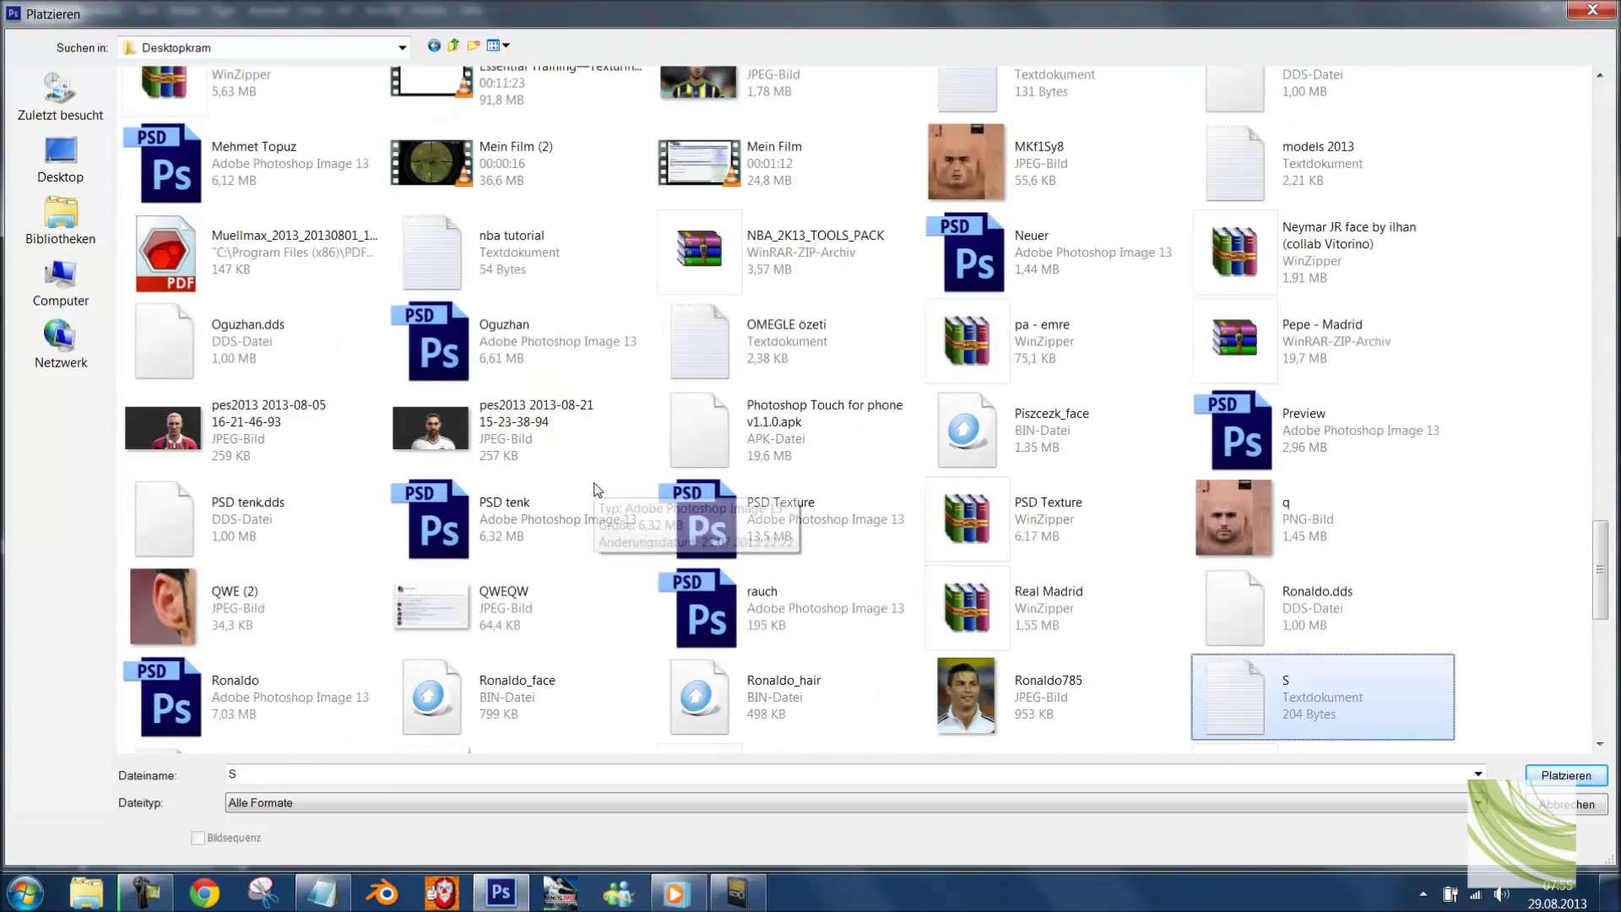
pyautogui.press('s')
pyautogui.doubleClick(477, 148)
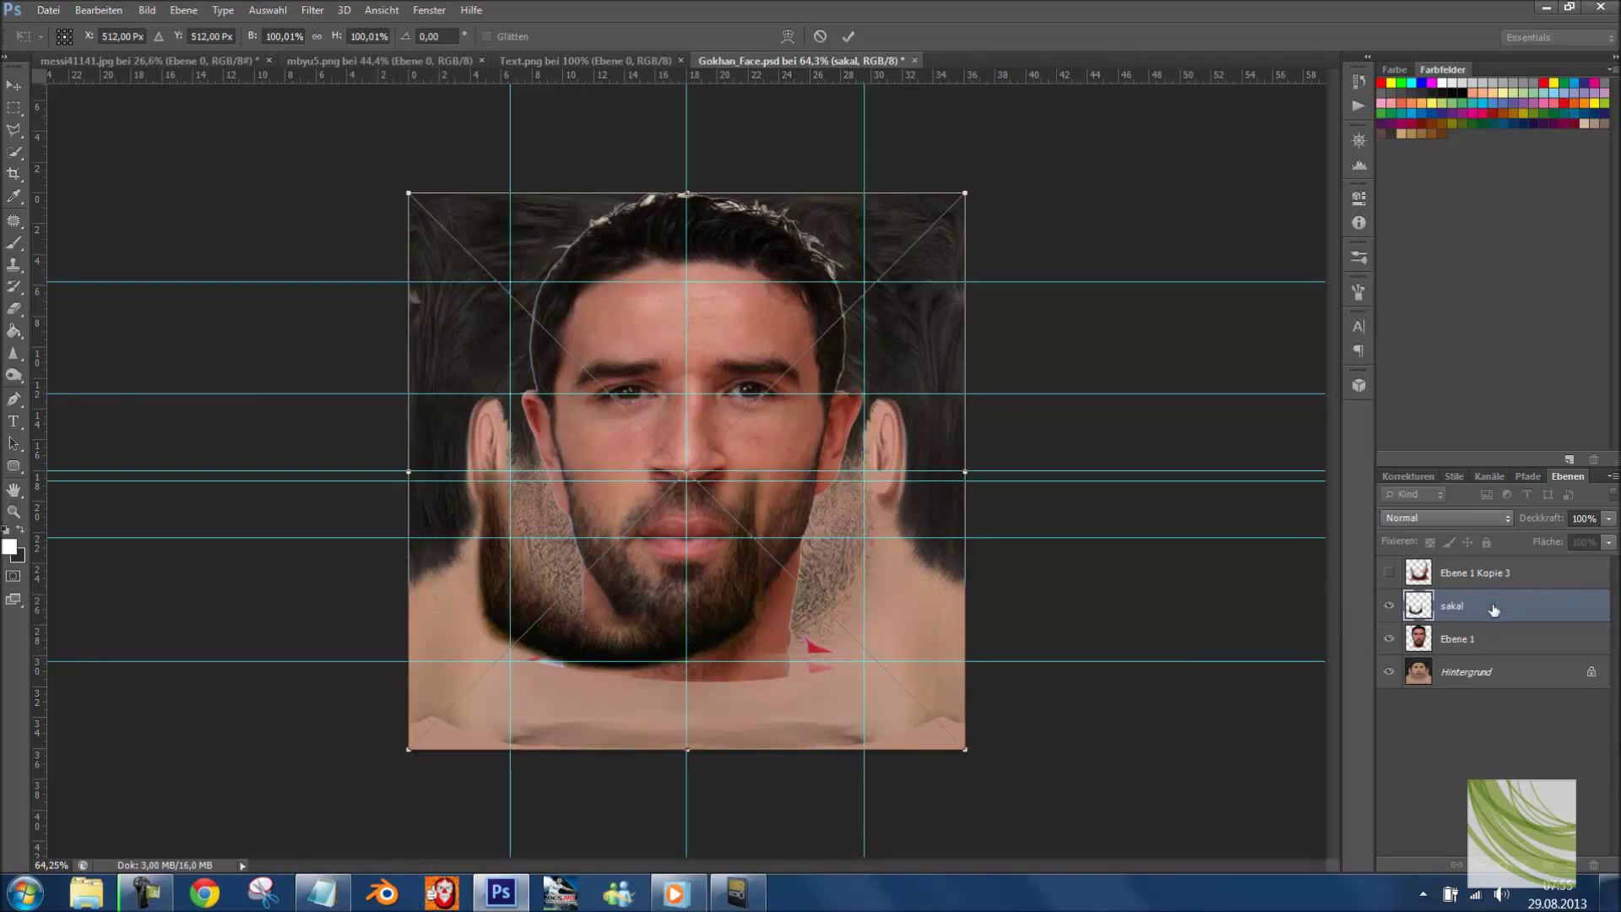
pyautogui.press('Return')
pyautogui.press('e')
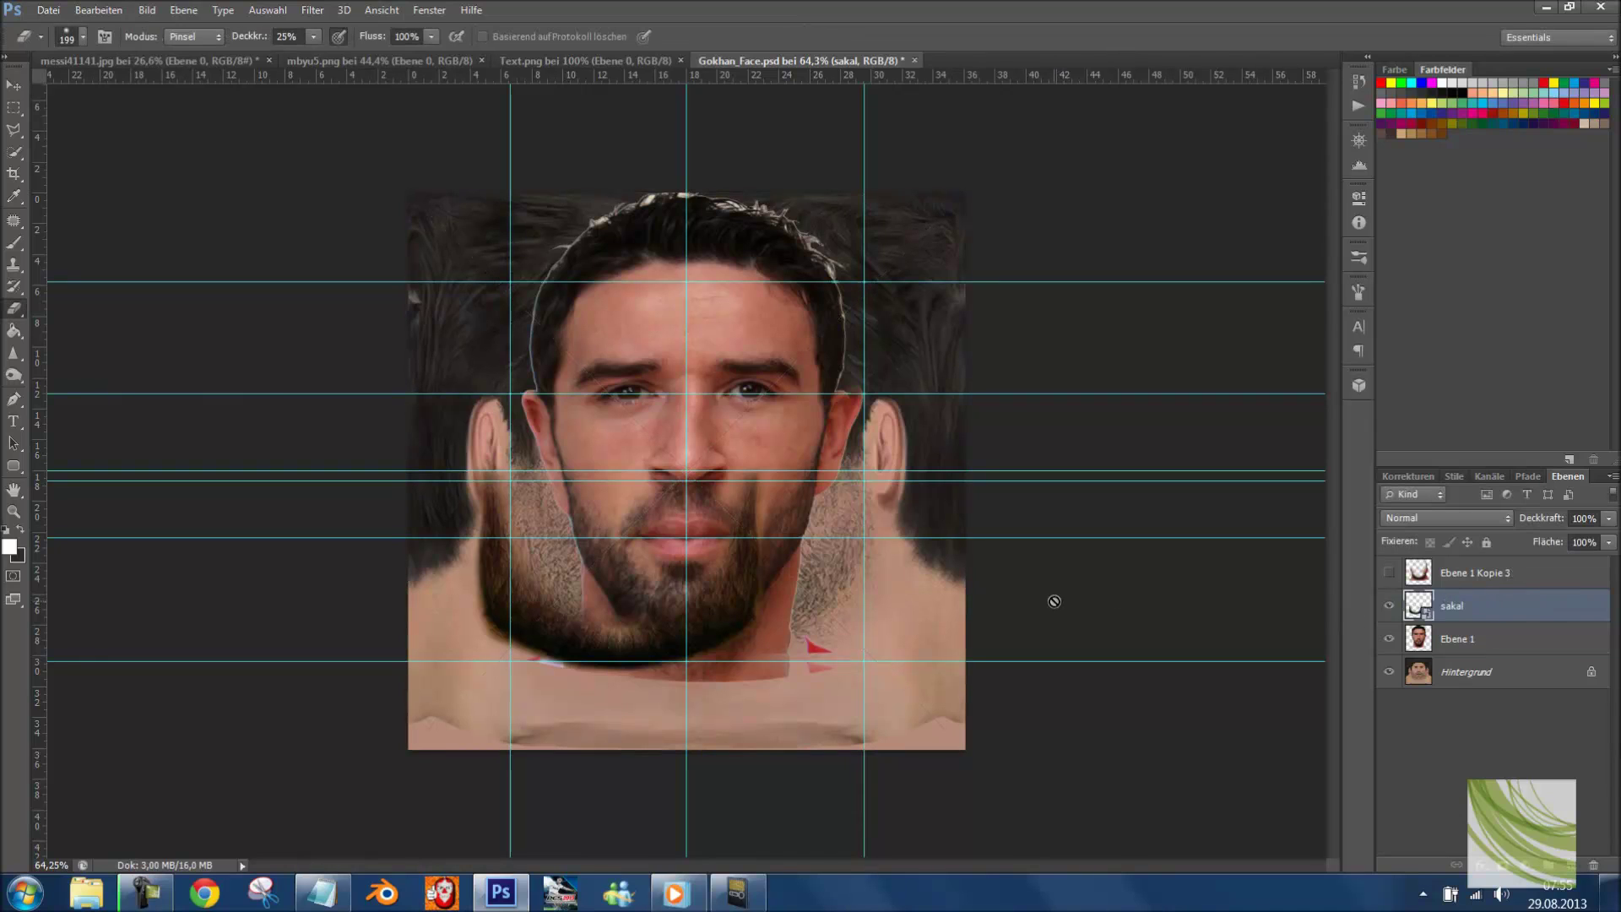
# - Rasterize the sakal beard layer and hide it
pyautogui.rightClick(1546, 619)
pyautogui.click(1282, 349)
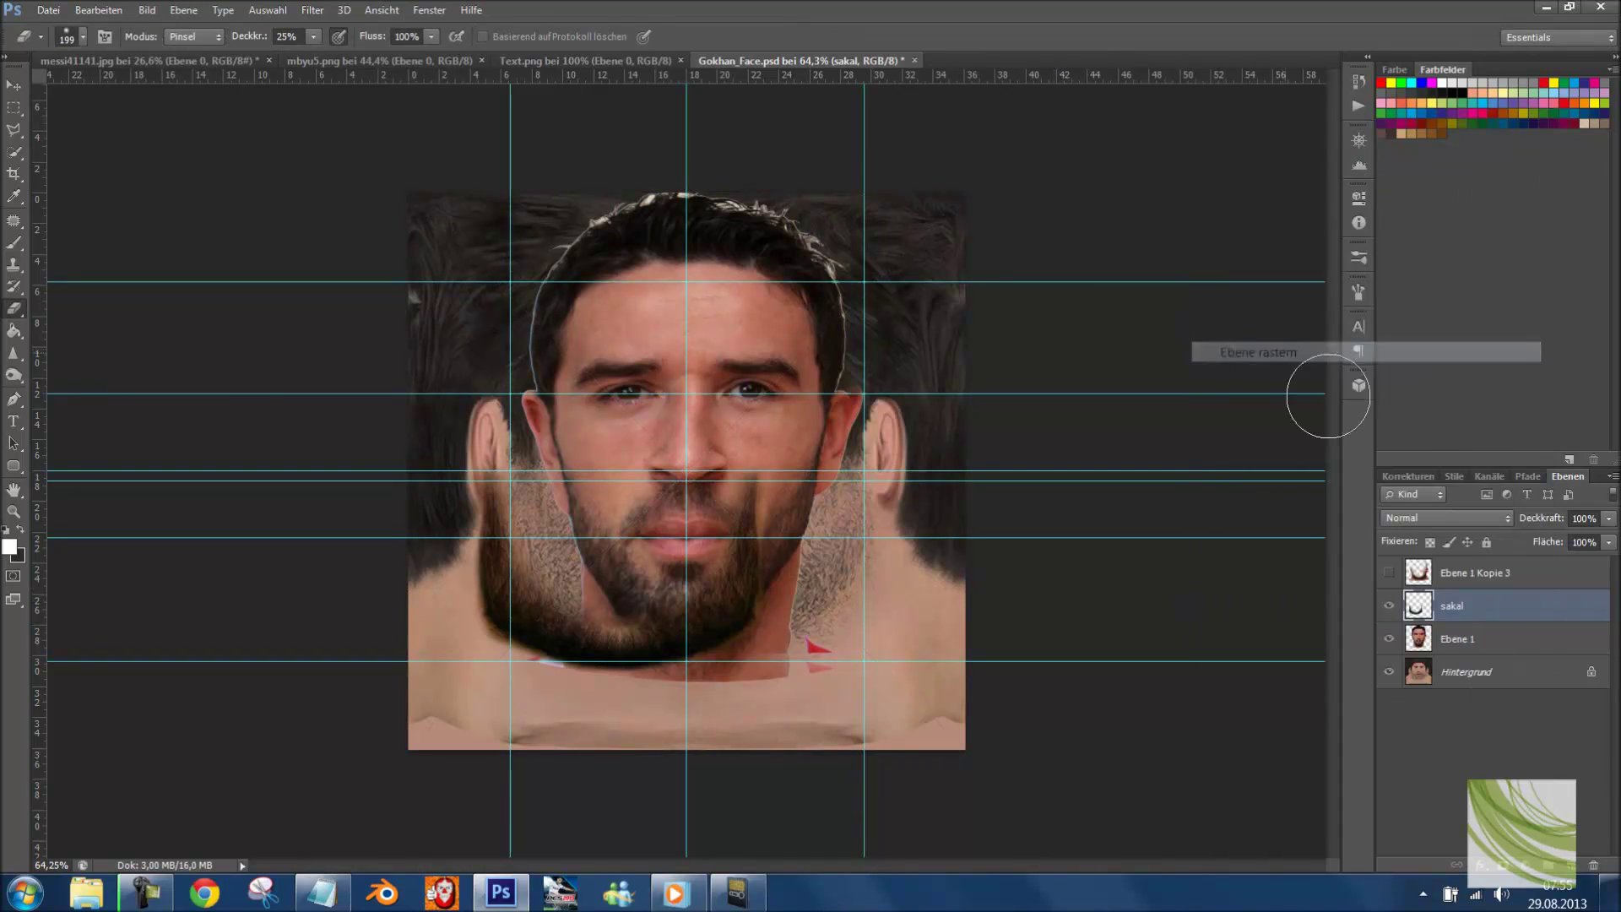
pyautogui.click(1389, 605)
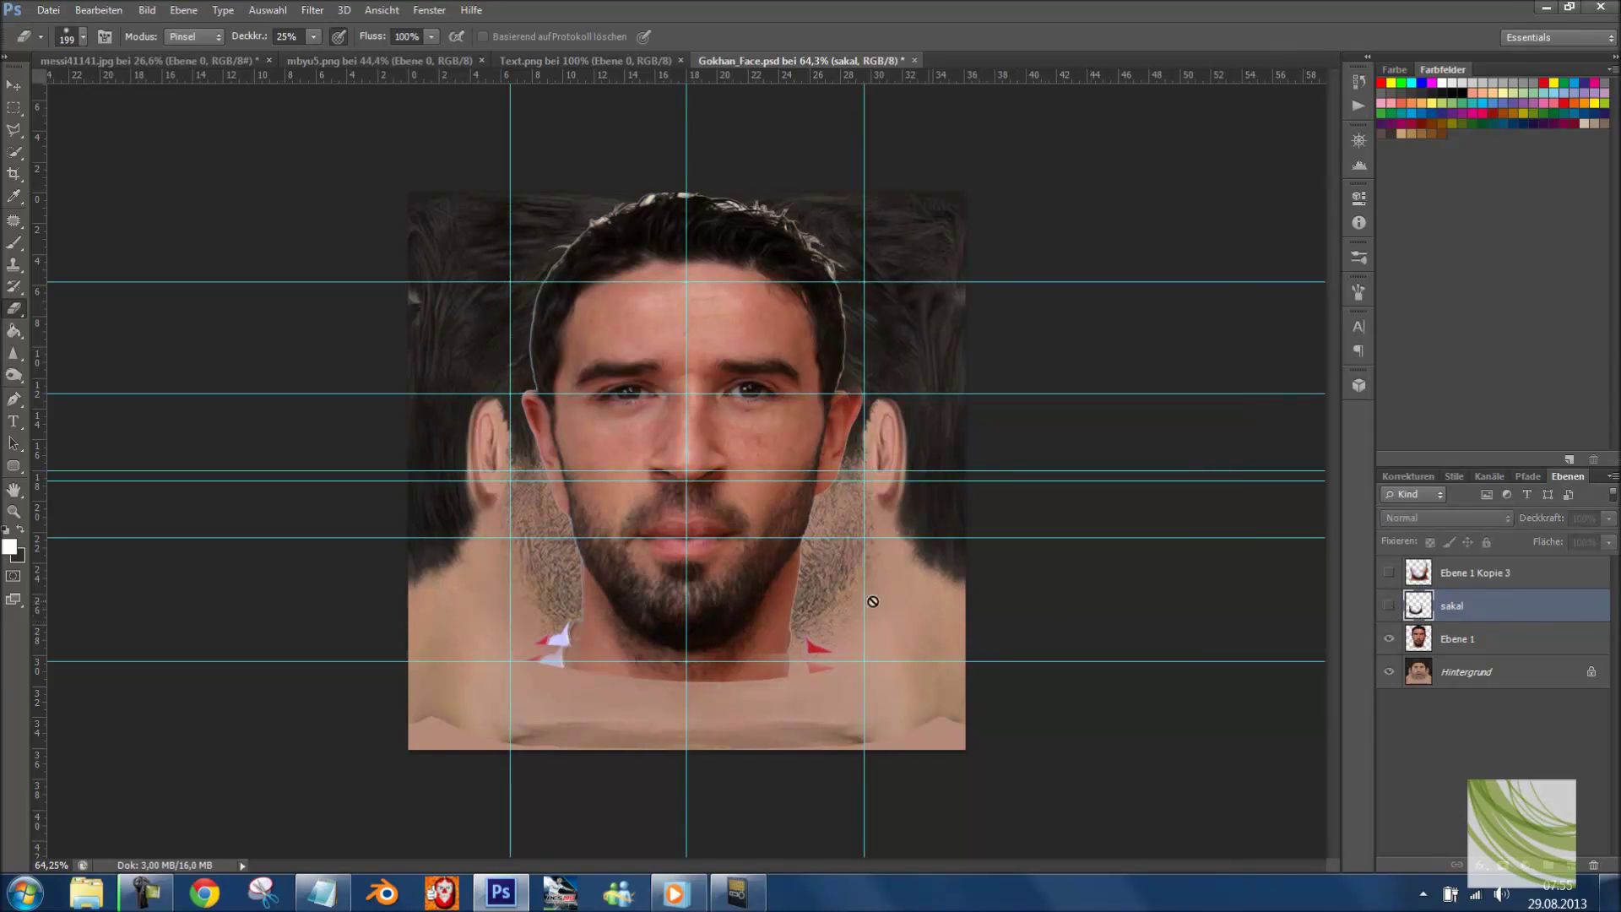
# - Lower the layer opacity of Ebene 1 to 53% so the texture's eyes show through
pyautogui.scroll(2, 804, 562)
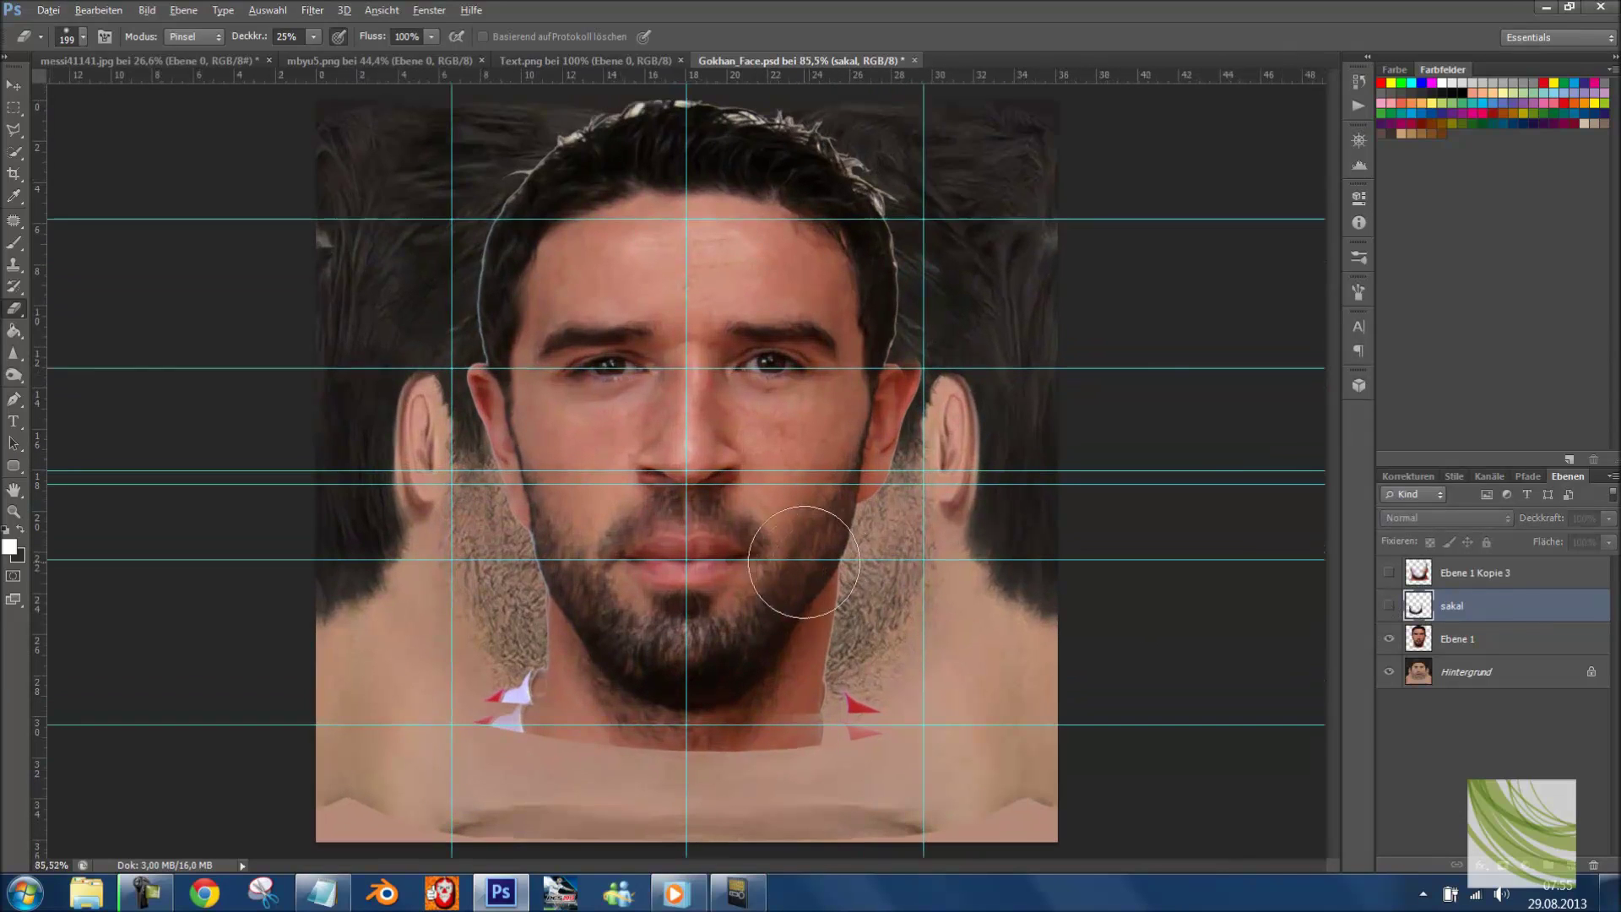
pyautogui.click(1436, 638)
pyautogui.scroll(2, 713, 152)
pyautogui.scroll(1, 974, 338)
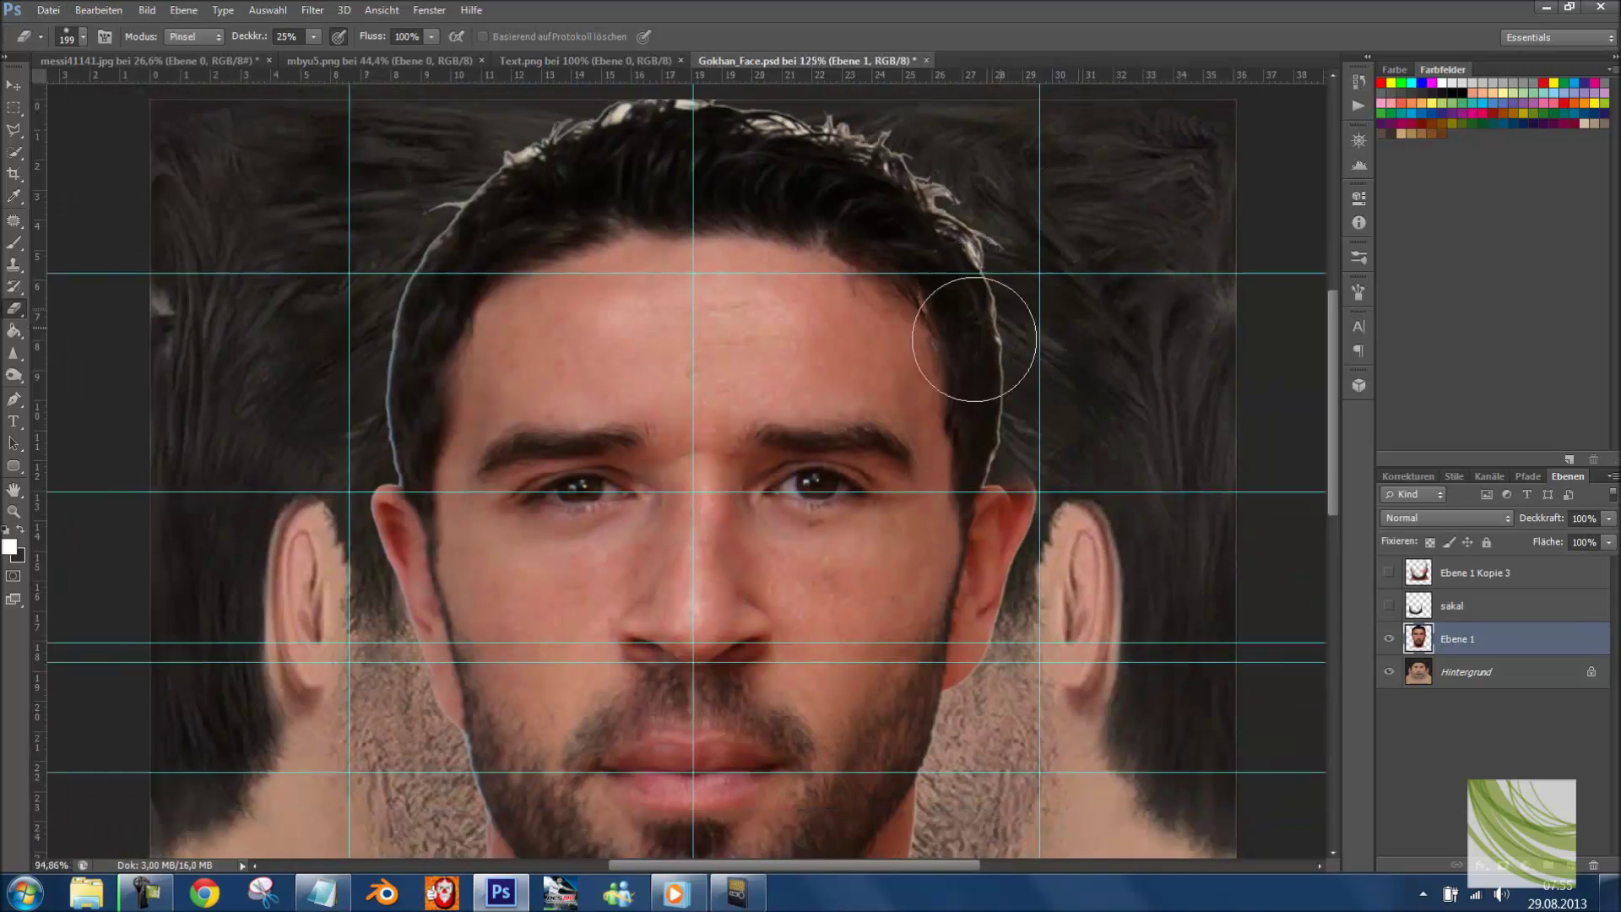
pyautogui.scroll(7, 973, 338)
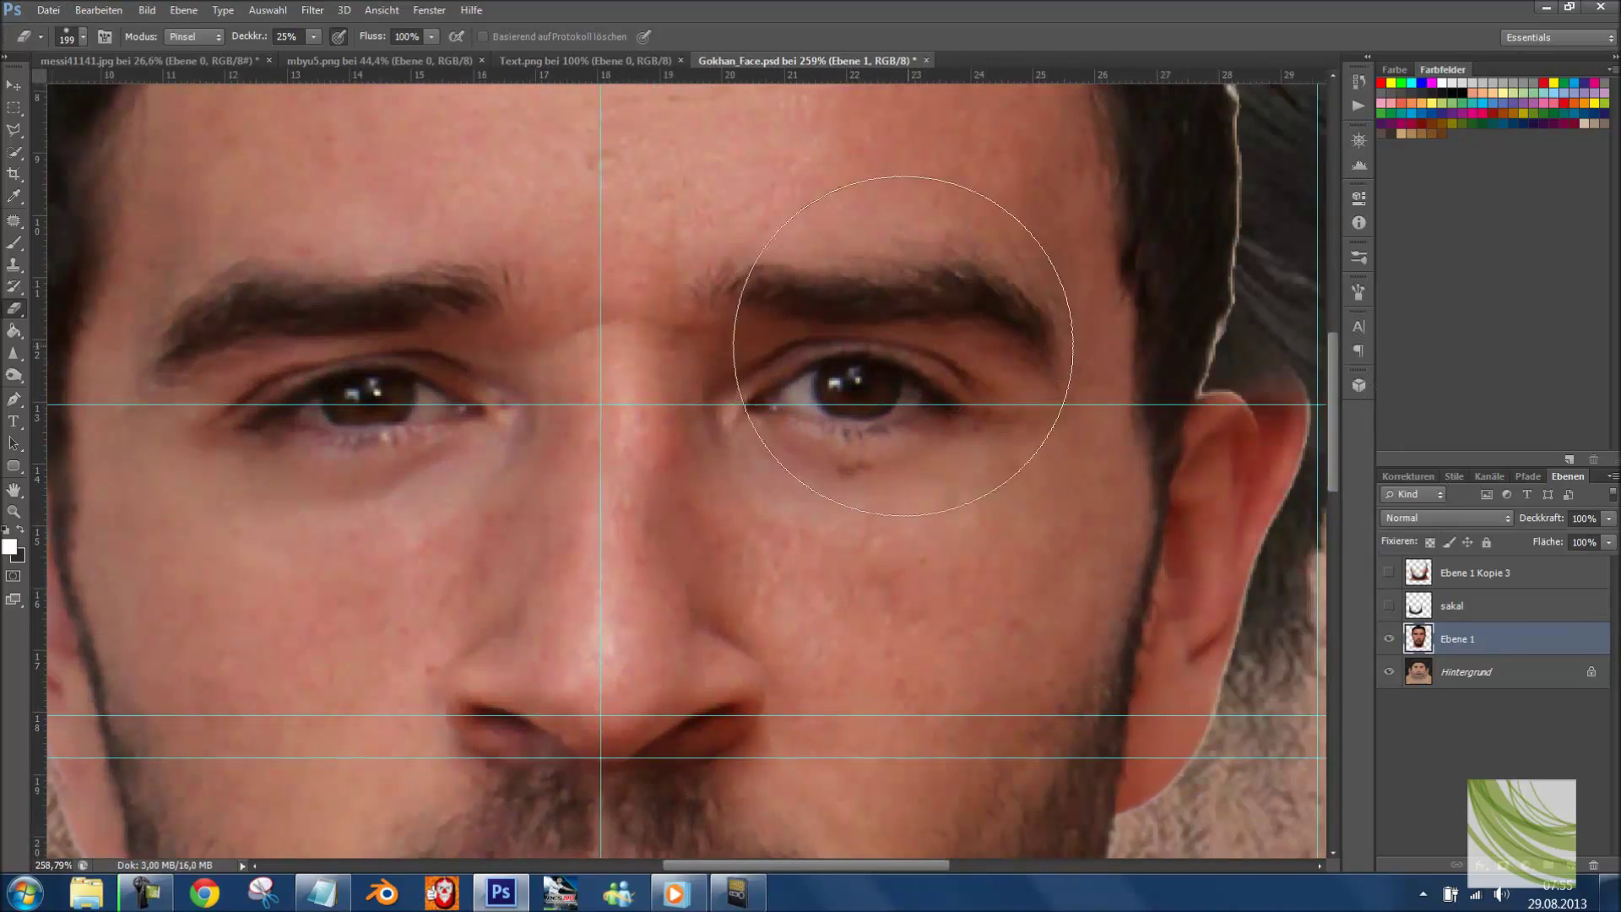
pyautogui.scroll(4, 902, 346)
pyautogui.moveTo(1608, 518); pyautogui.dragTo(1570, 544)
pyautogui.scroll(-4, 797, 506)
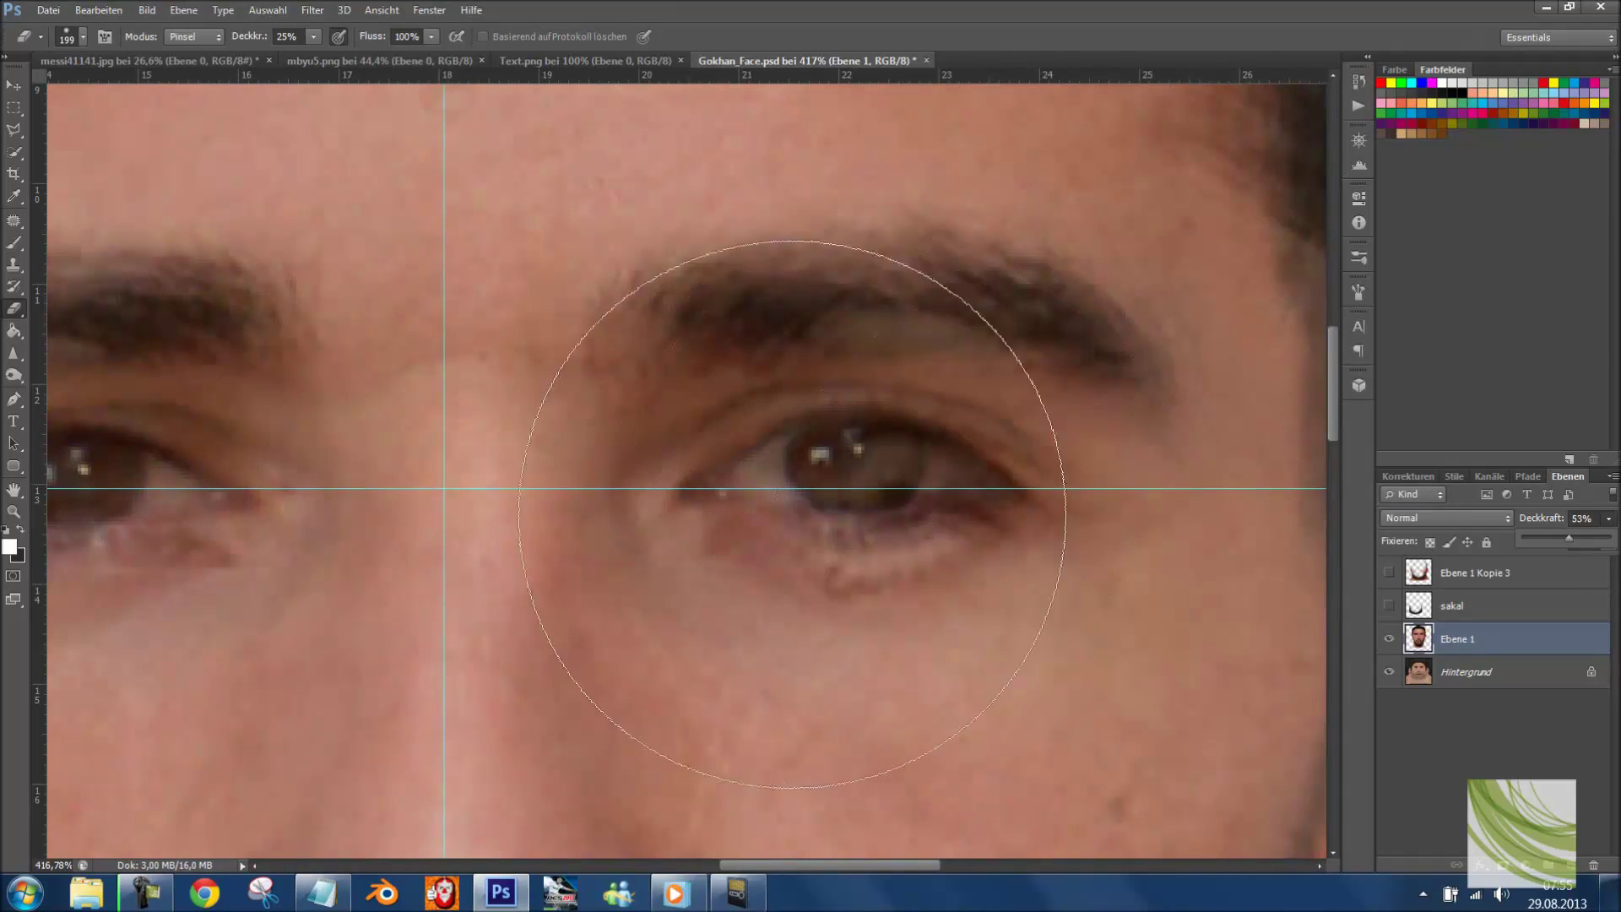
# - Warp Ebene 1 around the forehead and eyes to line the eyes up with the texture beneath, and apply the warp
pyautogui.hotkey('ctrl', 't')
pyautogui.rightClick(687, 439)
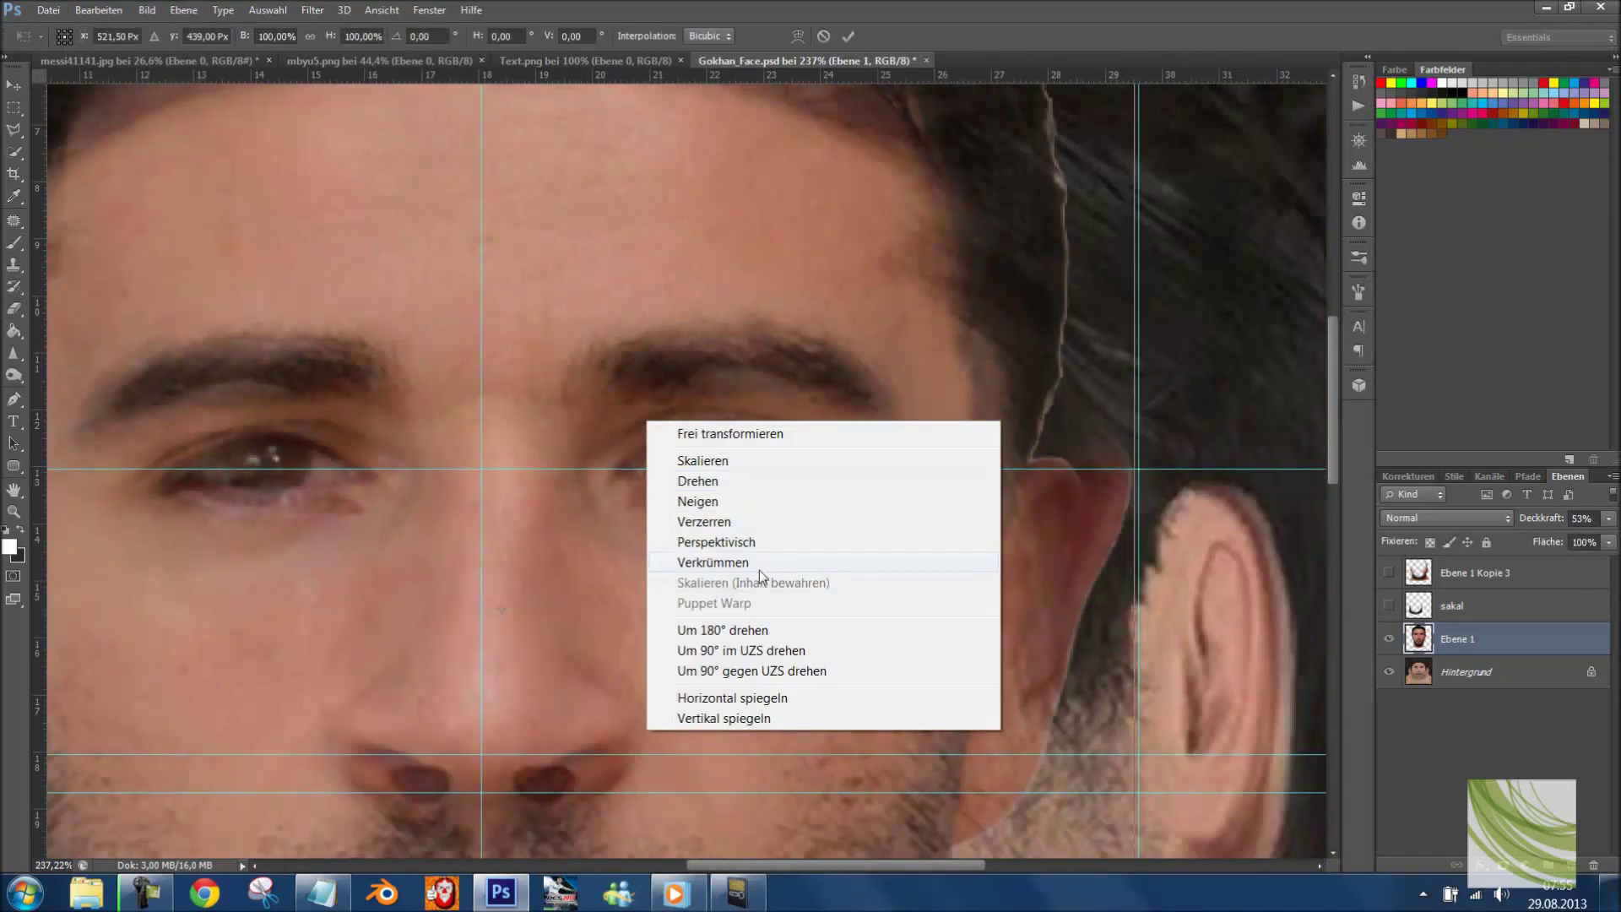
pyautogui.click(758, 565)
pyautogui.moveTo(487, 230); pyautogui.dragTo(551, 558)
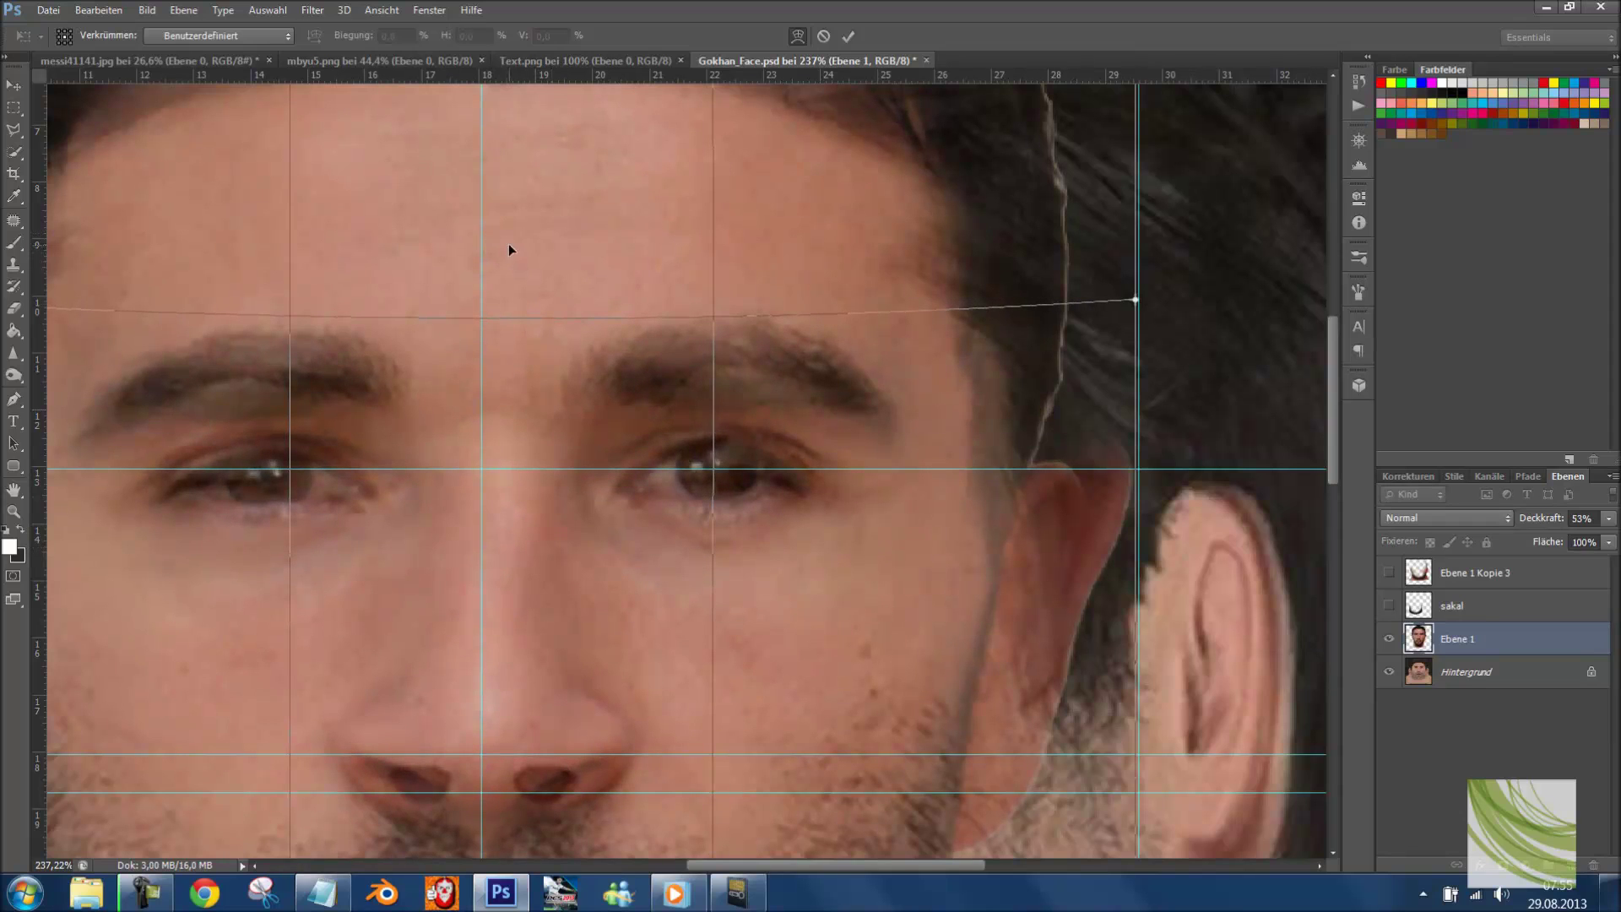
pyautogui.scroll(-5, 508, 243)
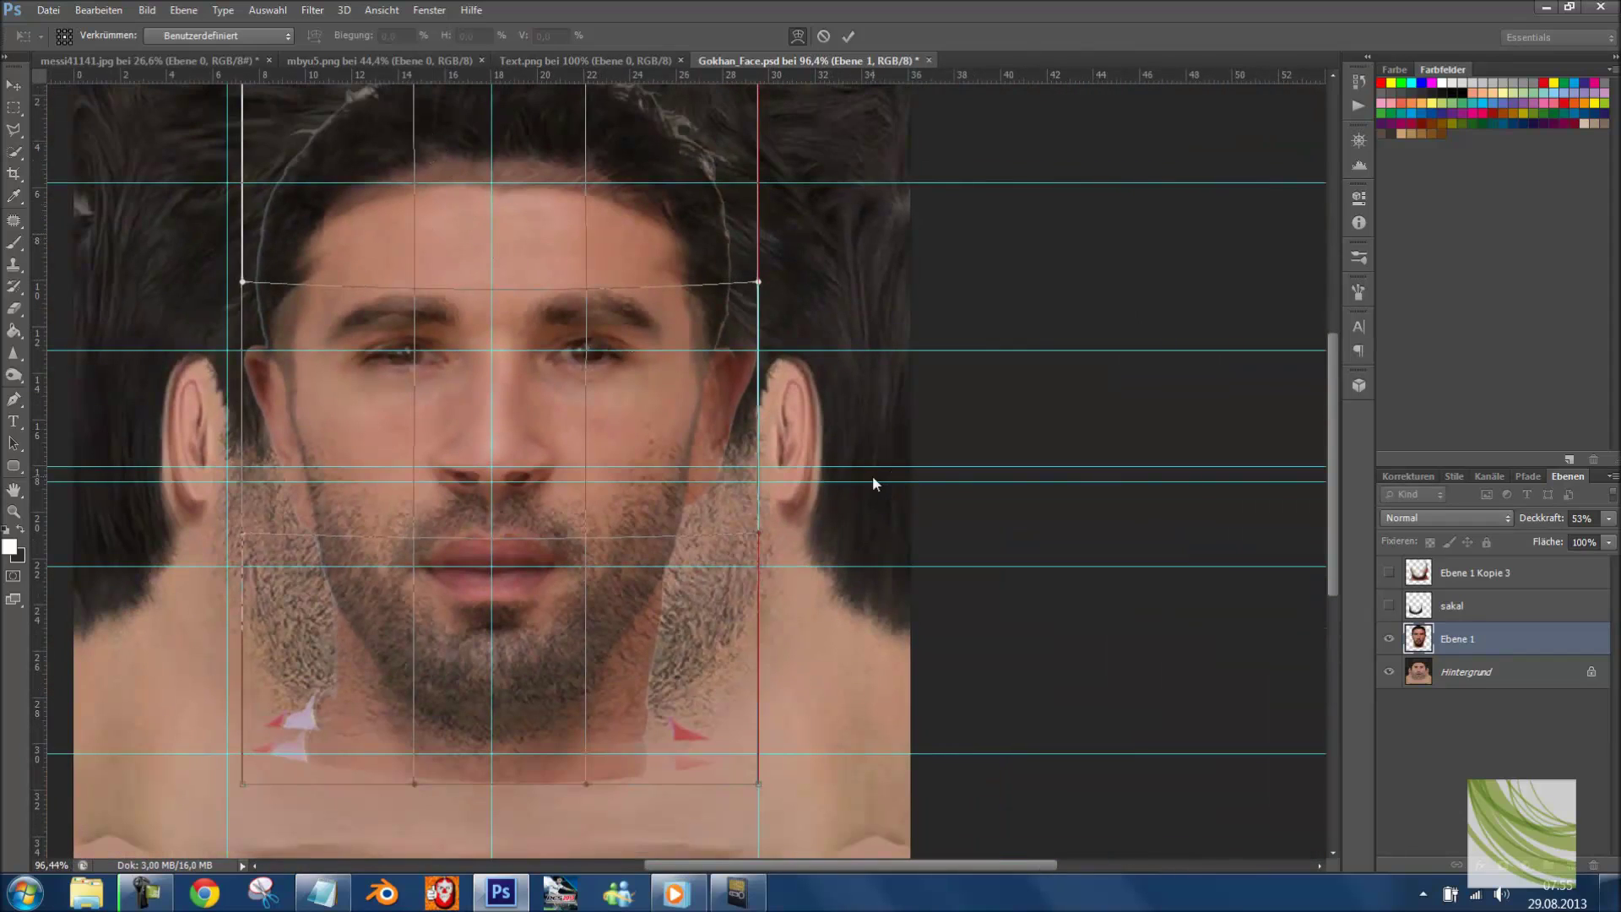
pyautogui.hotkey('alt', 'space')
pyautogui.press('Return')
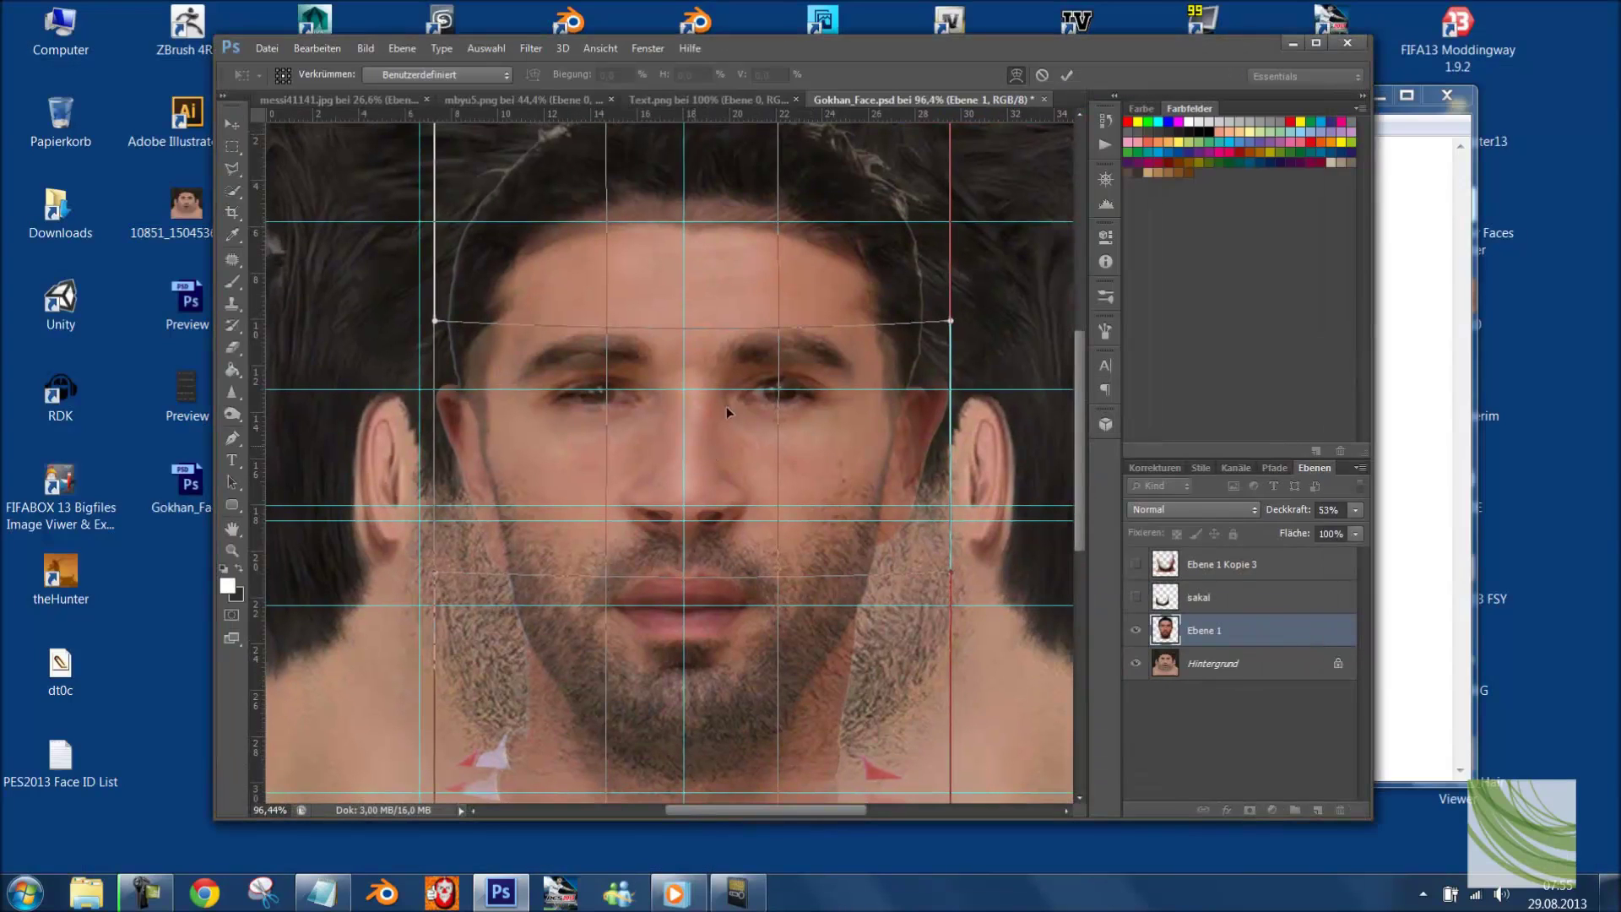
pyautogui.click(1315, 43)
pyautogui.press('Return')
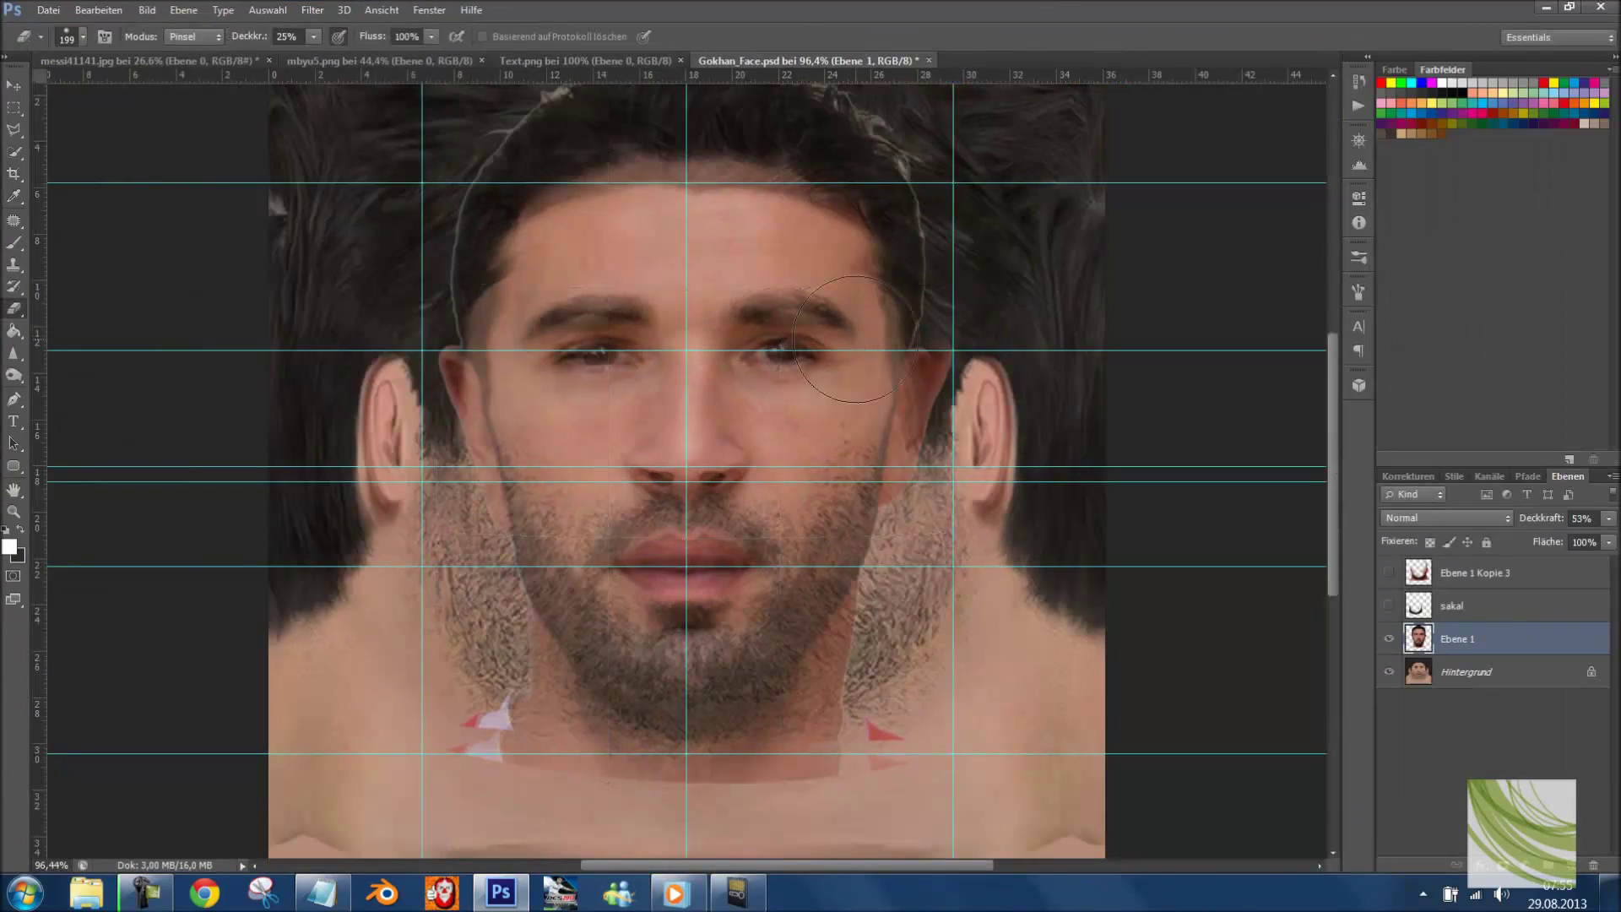
# - Erase the photo's eye on the image's right side from Ebene 1 with a soft 32 px eraser at 25% opacity
pyautogui.scroll(1, 778, 220)
pyautogui.scroll(5, 785, 422)
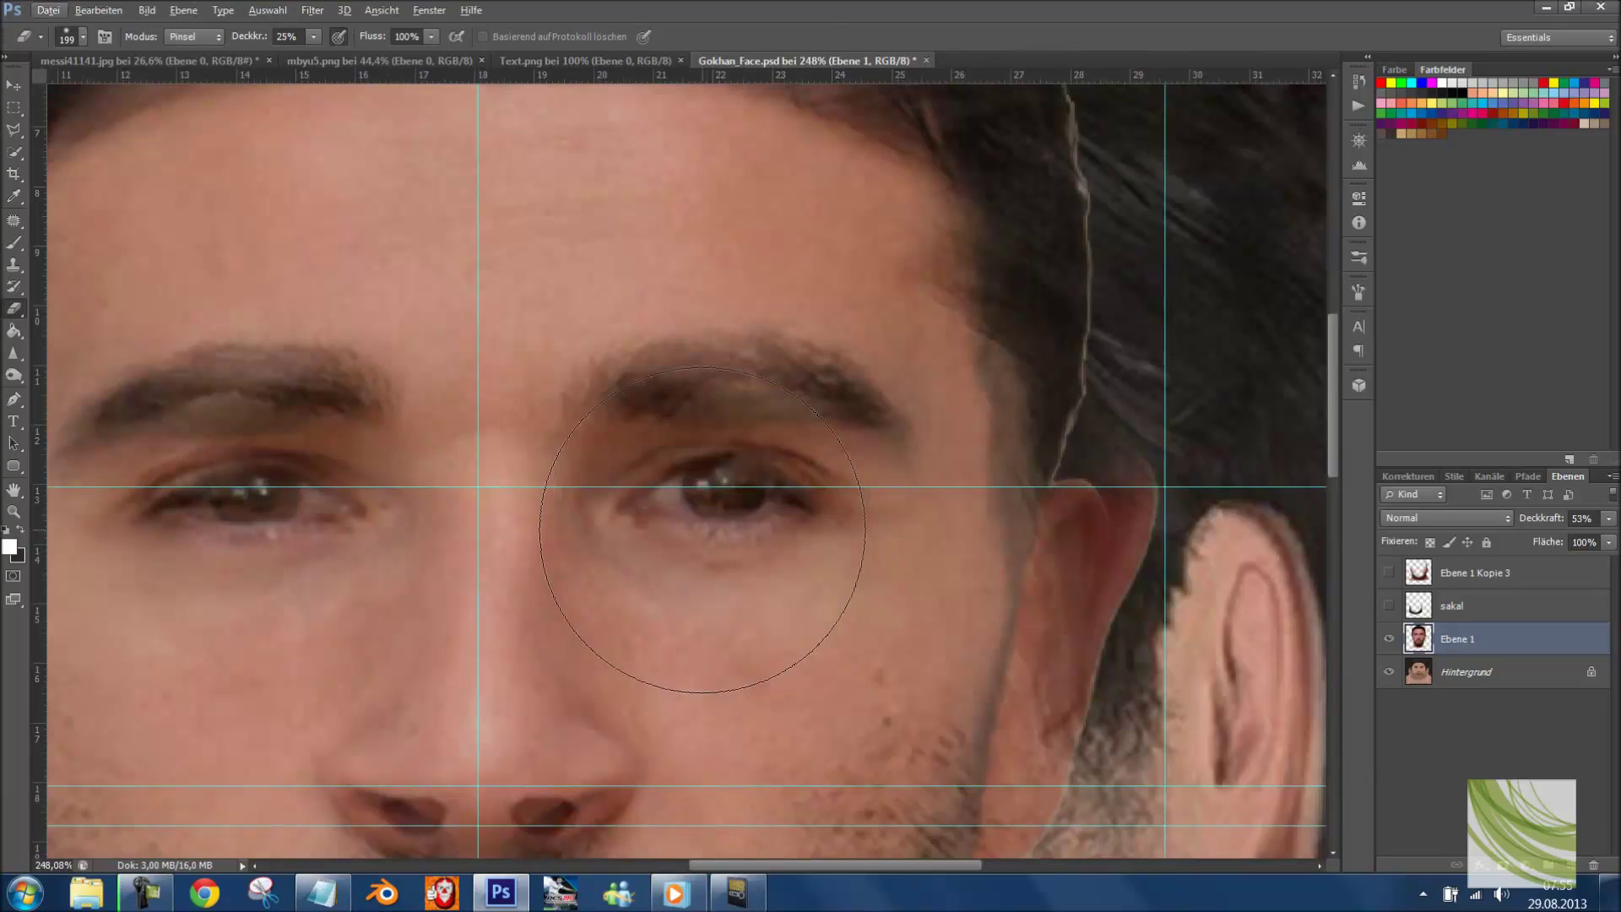
pyautogui.scroll(3, 717, 562)
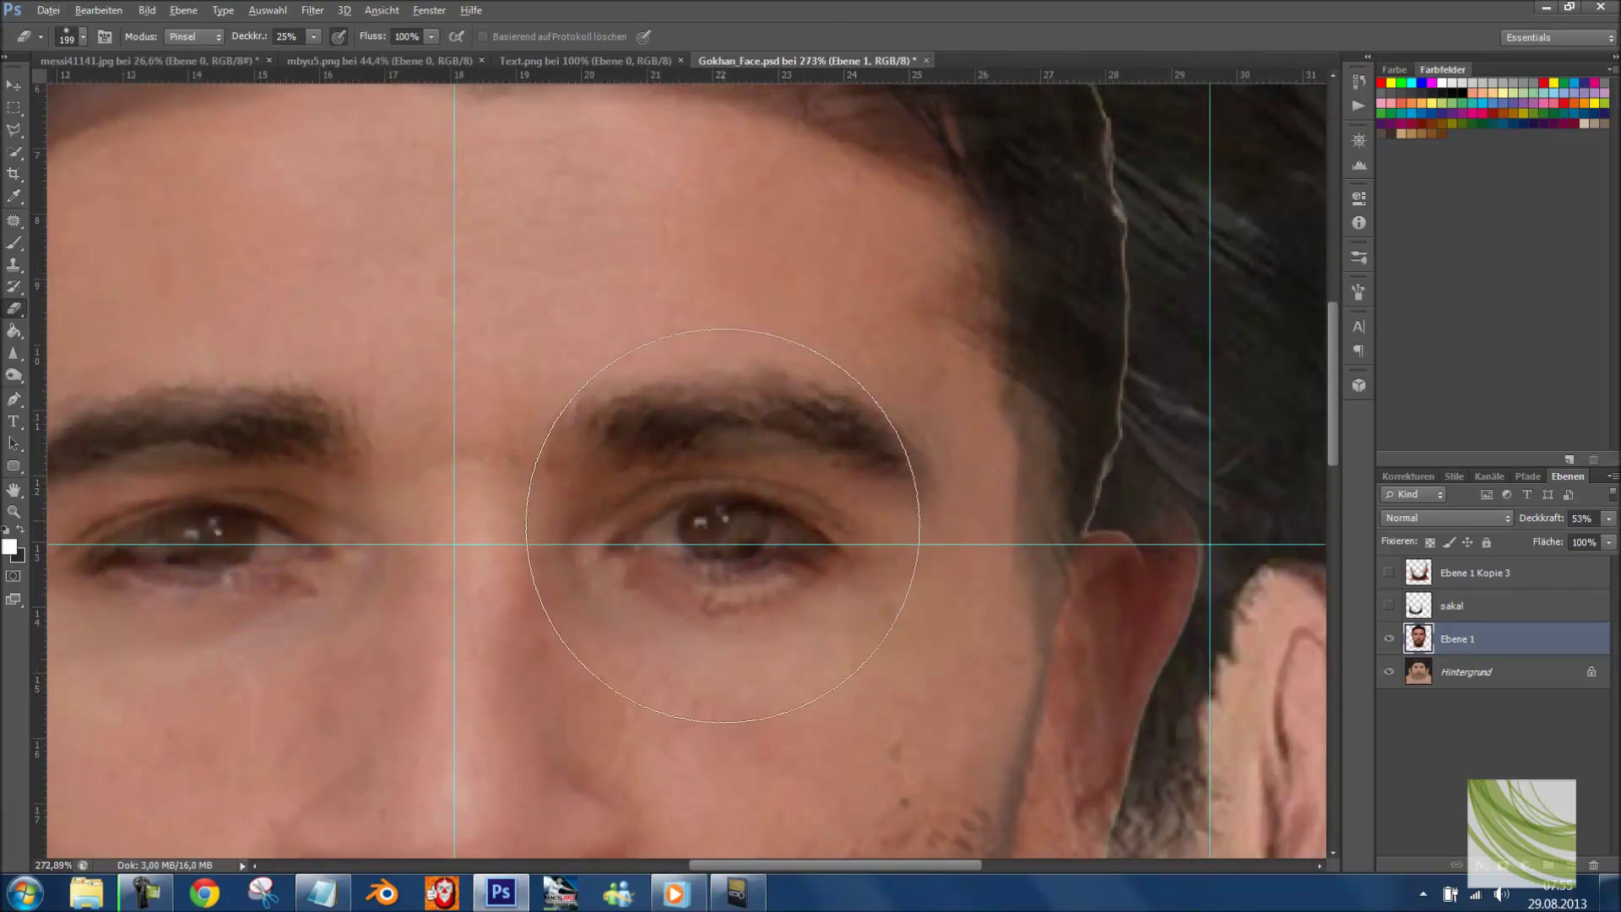
pyautogui.rightClick(765, 580)
pyautogui.moveTo(835, 609); pyautogui.dragTo(811, 611)
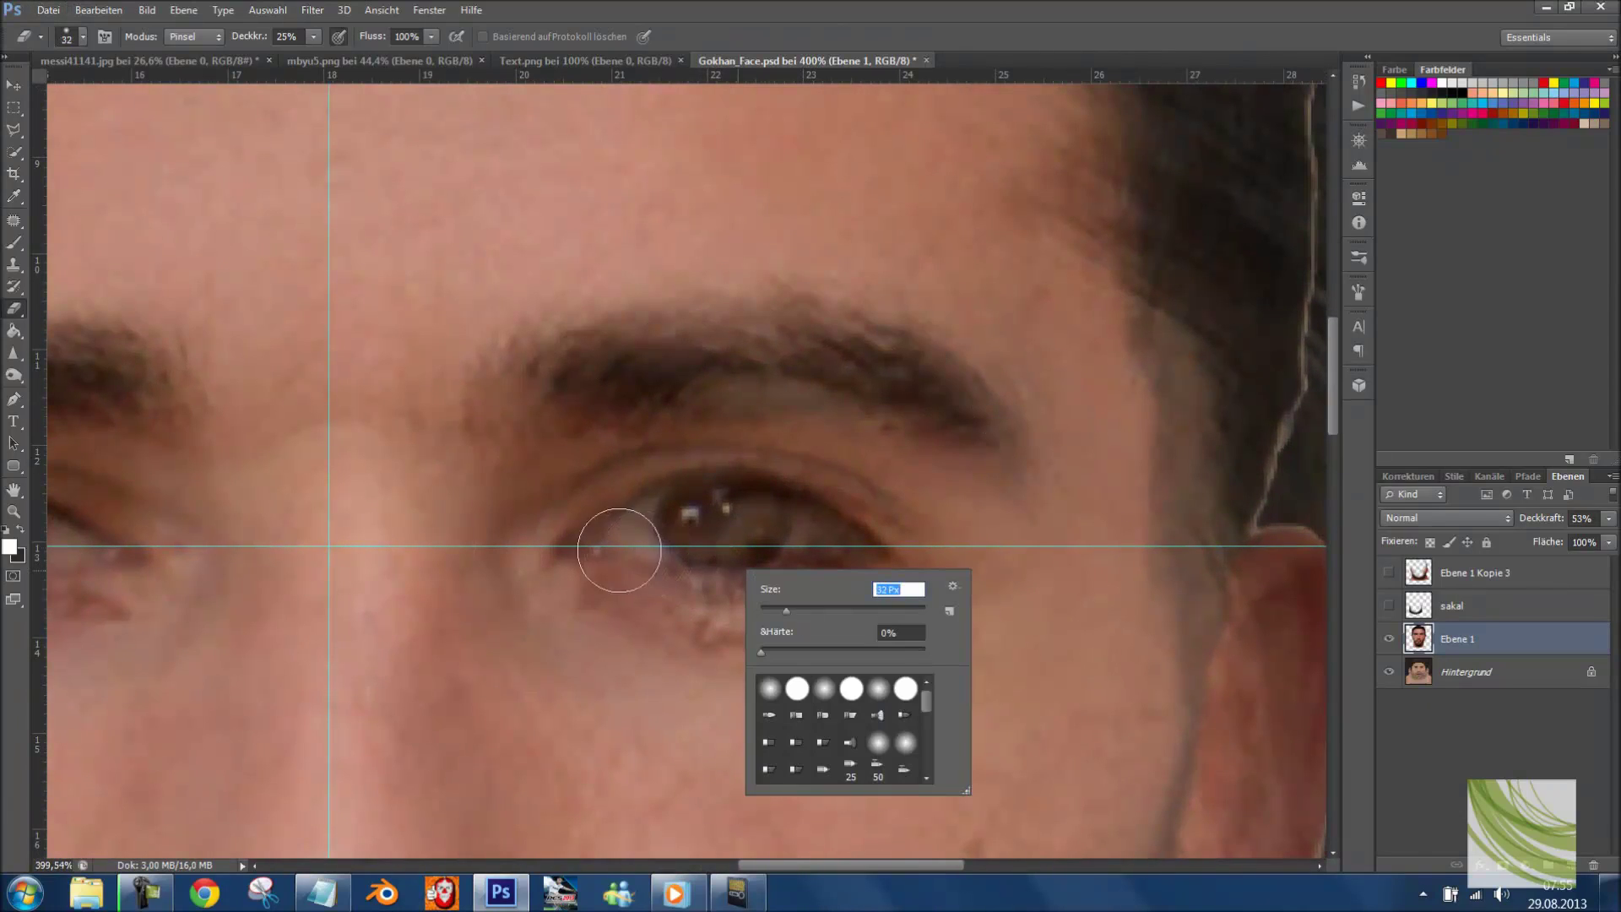
pyautogui.moveTo(618, 550)
pyautogui.mouseDown()
pyautogui.moveTo(687, 529)
pyautogui.moveTo(805, 527)
pyautogui.moveTo(739, 526)
pyautogui.mouseUp()
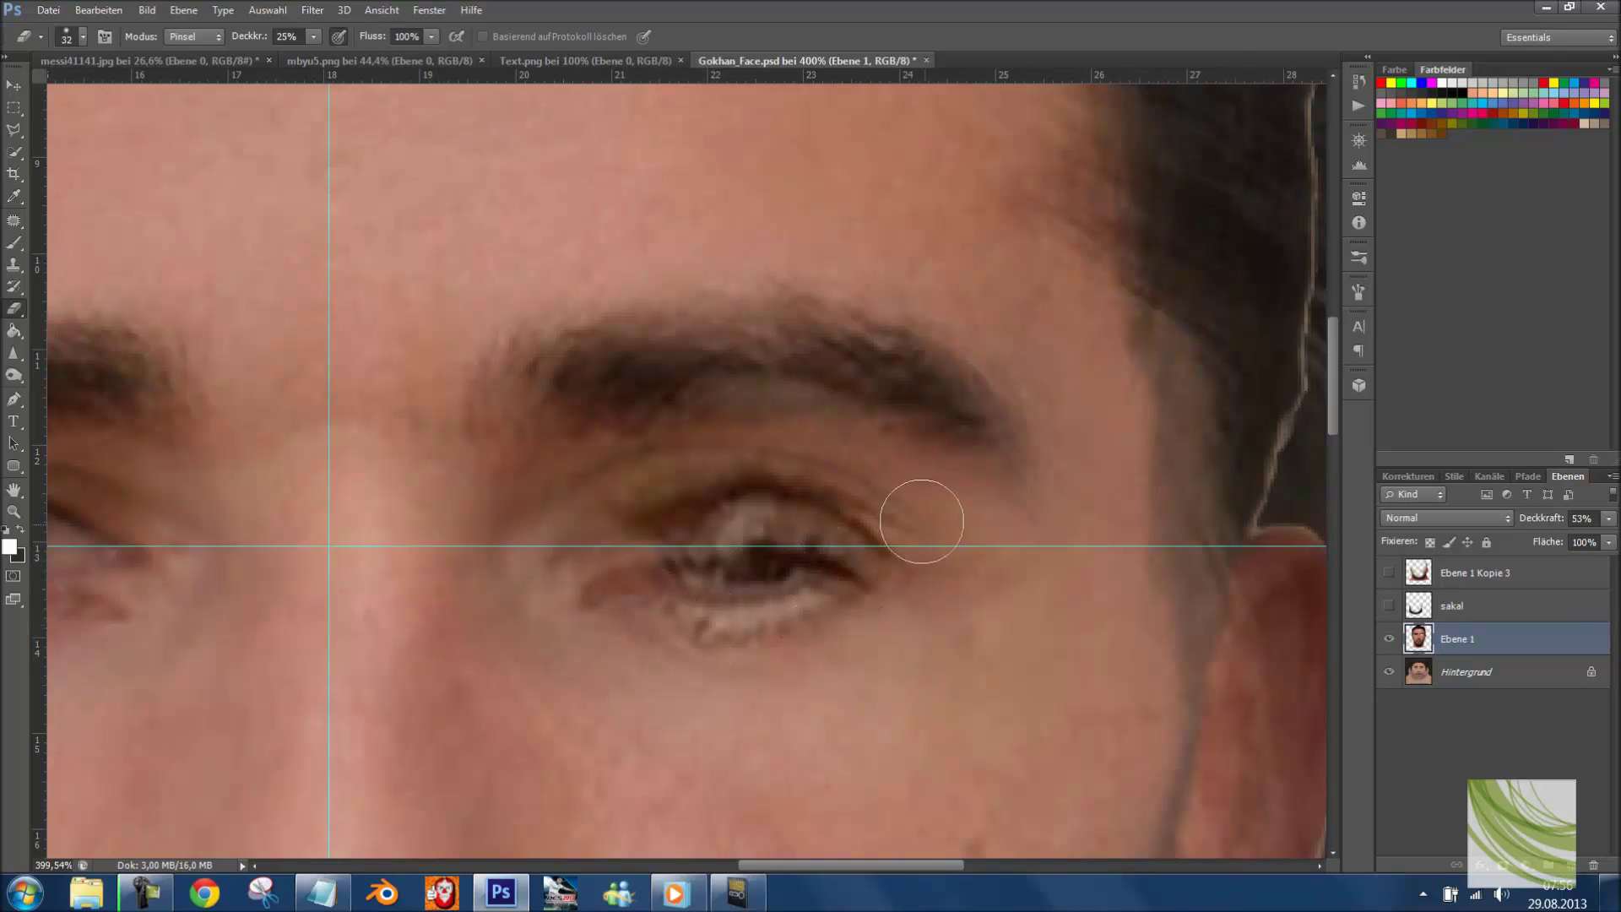
pyautogui.scroll(-10, 921, 521)
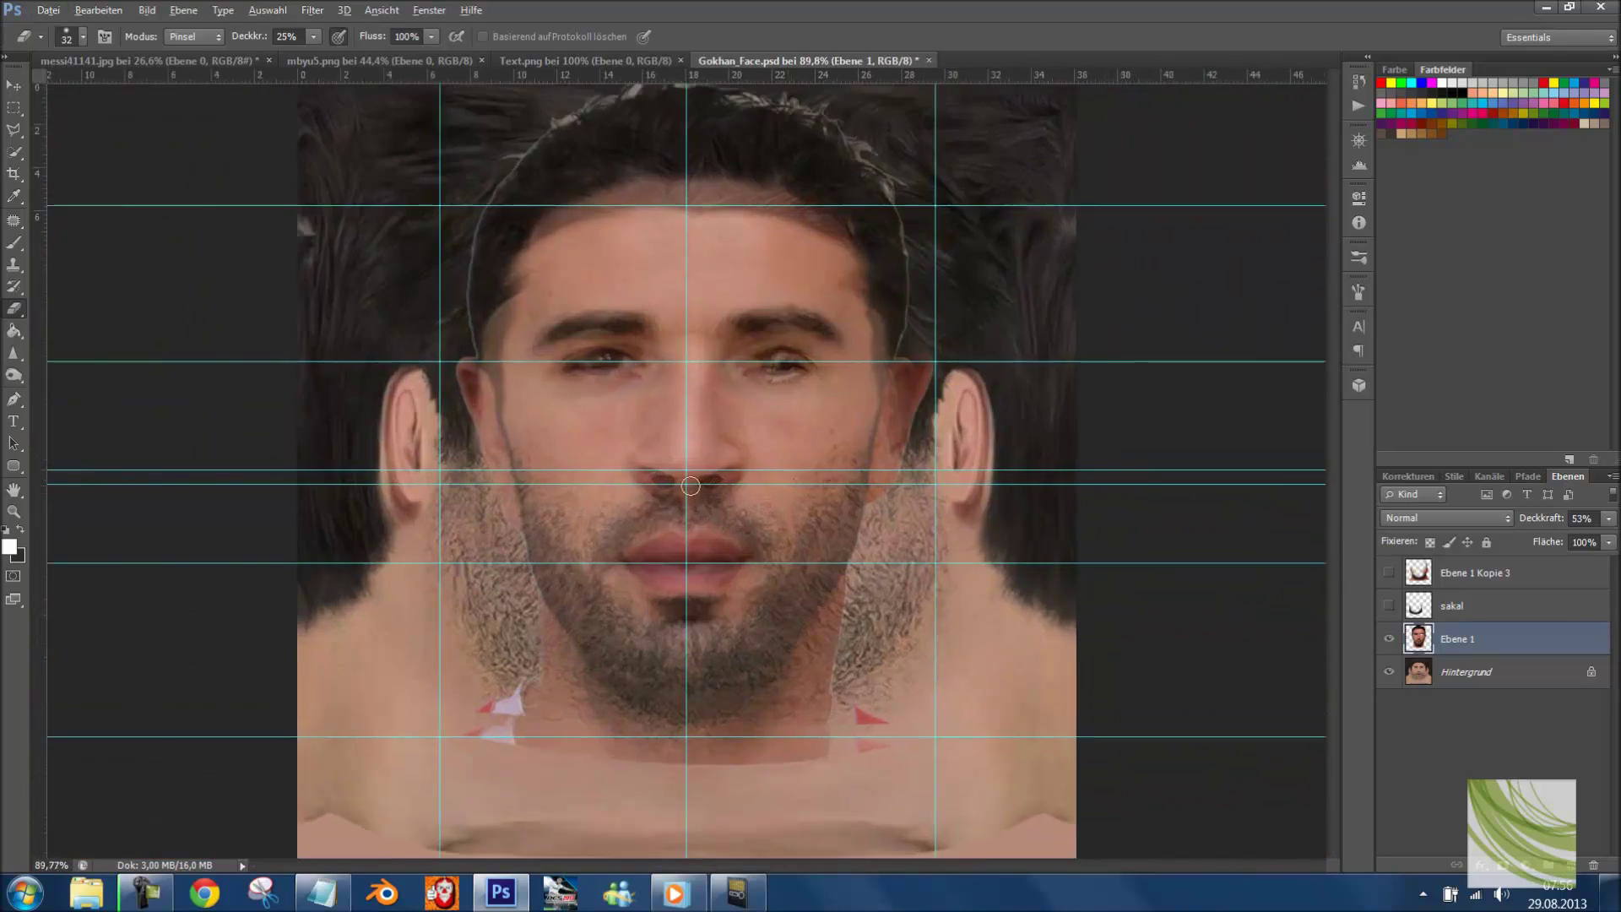
# - Erase the photo's eye on the image's left side with the same eraser, and restore Ebene 1 to 100% opacity
pyautogui.scroll(10, 591, 372)
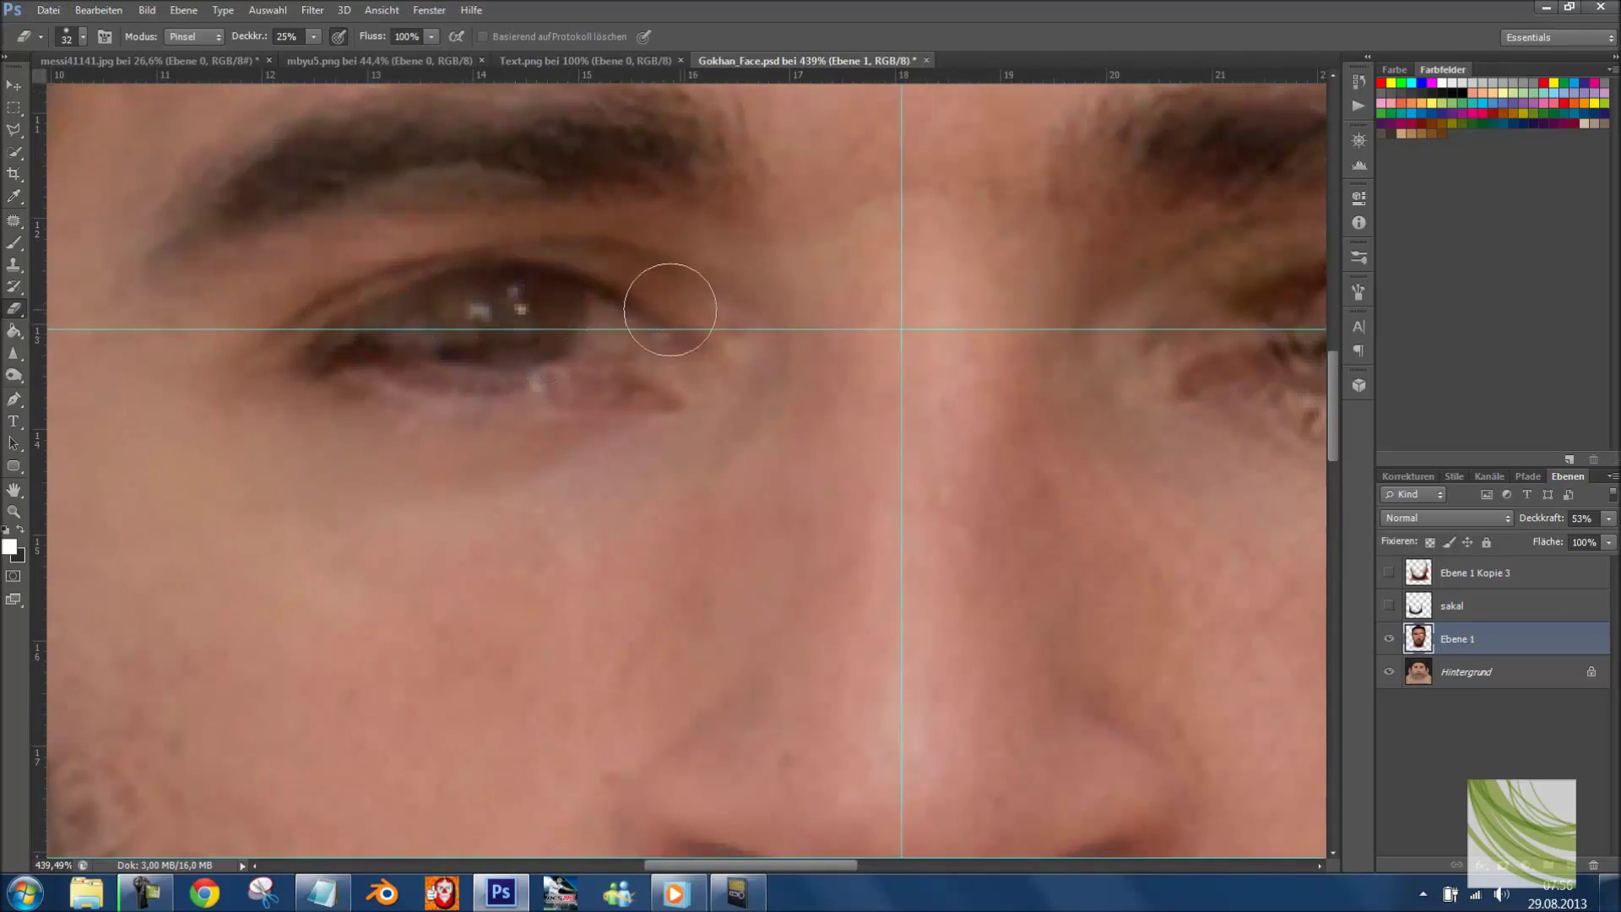
pyautogui.moveTo(670, 309)
pyautogui.mouseDown()
pyautogui.moveTo(518, 286)
pyautogui.moveTo(340, 314)
pyautogui.moveTo(333, 365)
pyautogui.moveTo(675, 365)
pyautogui.mouseUp()
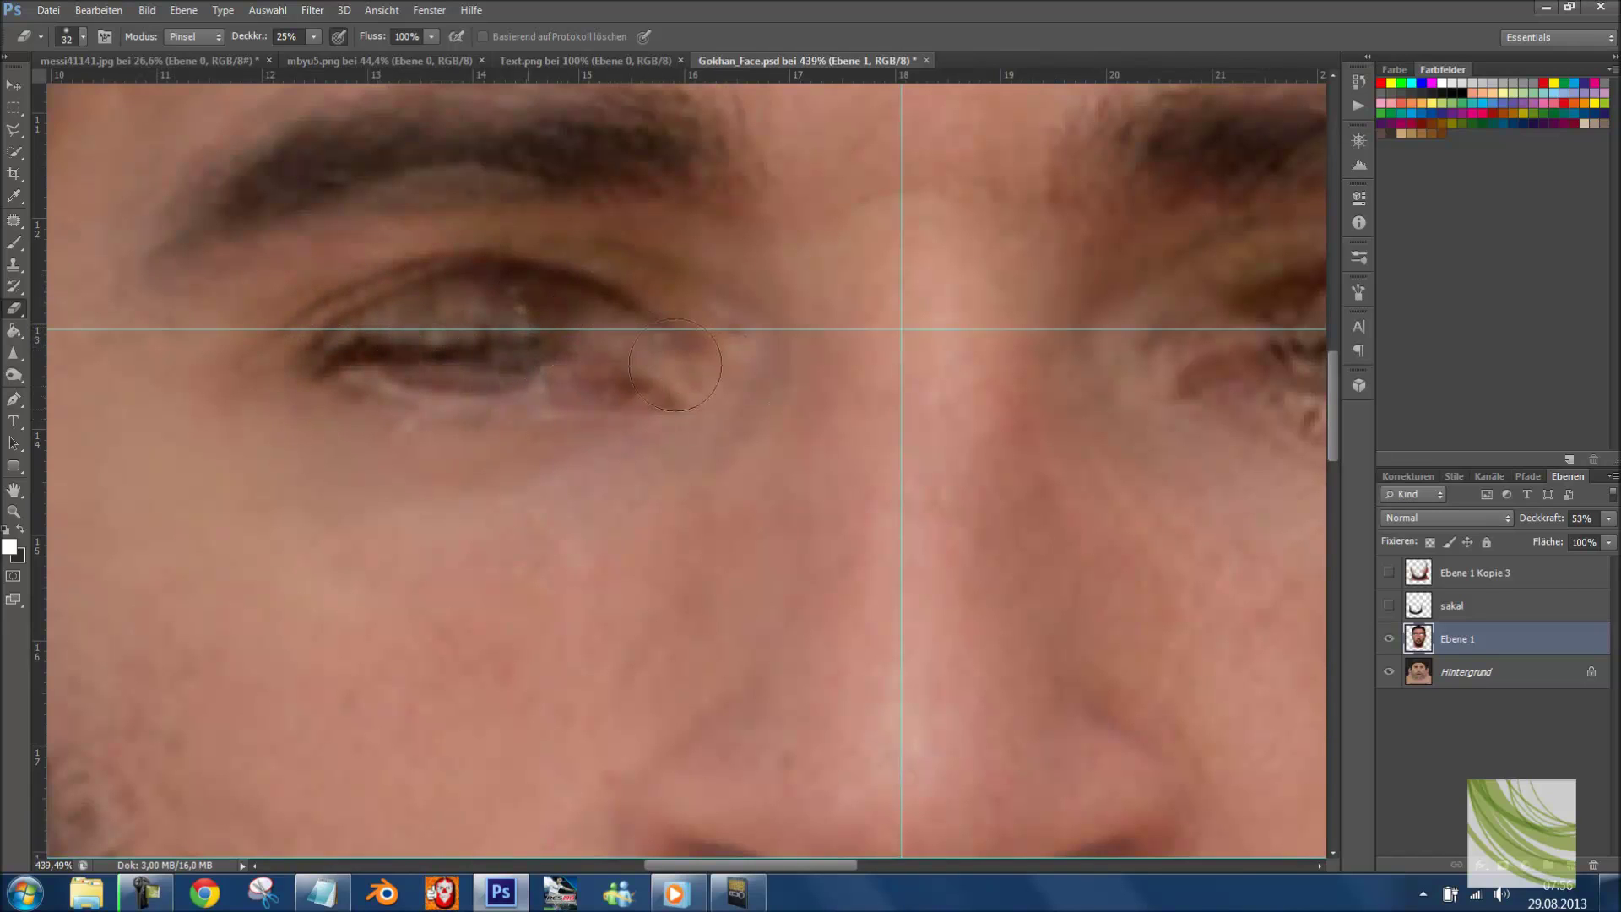
pyautogui.moveTo(566, 282)
pyautogui.mouseDown()
pyautogui.moveTo(627, 352)
pyautogui.moveTo(458, 414)
pyautogui.mouseUp()
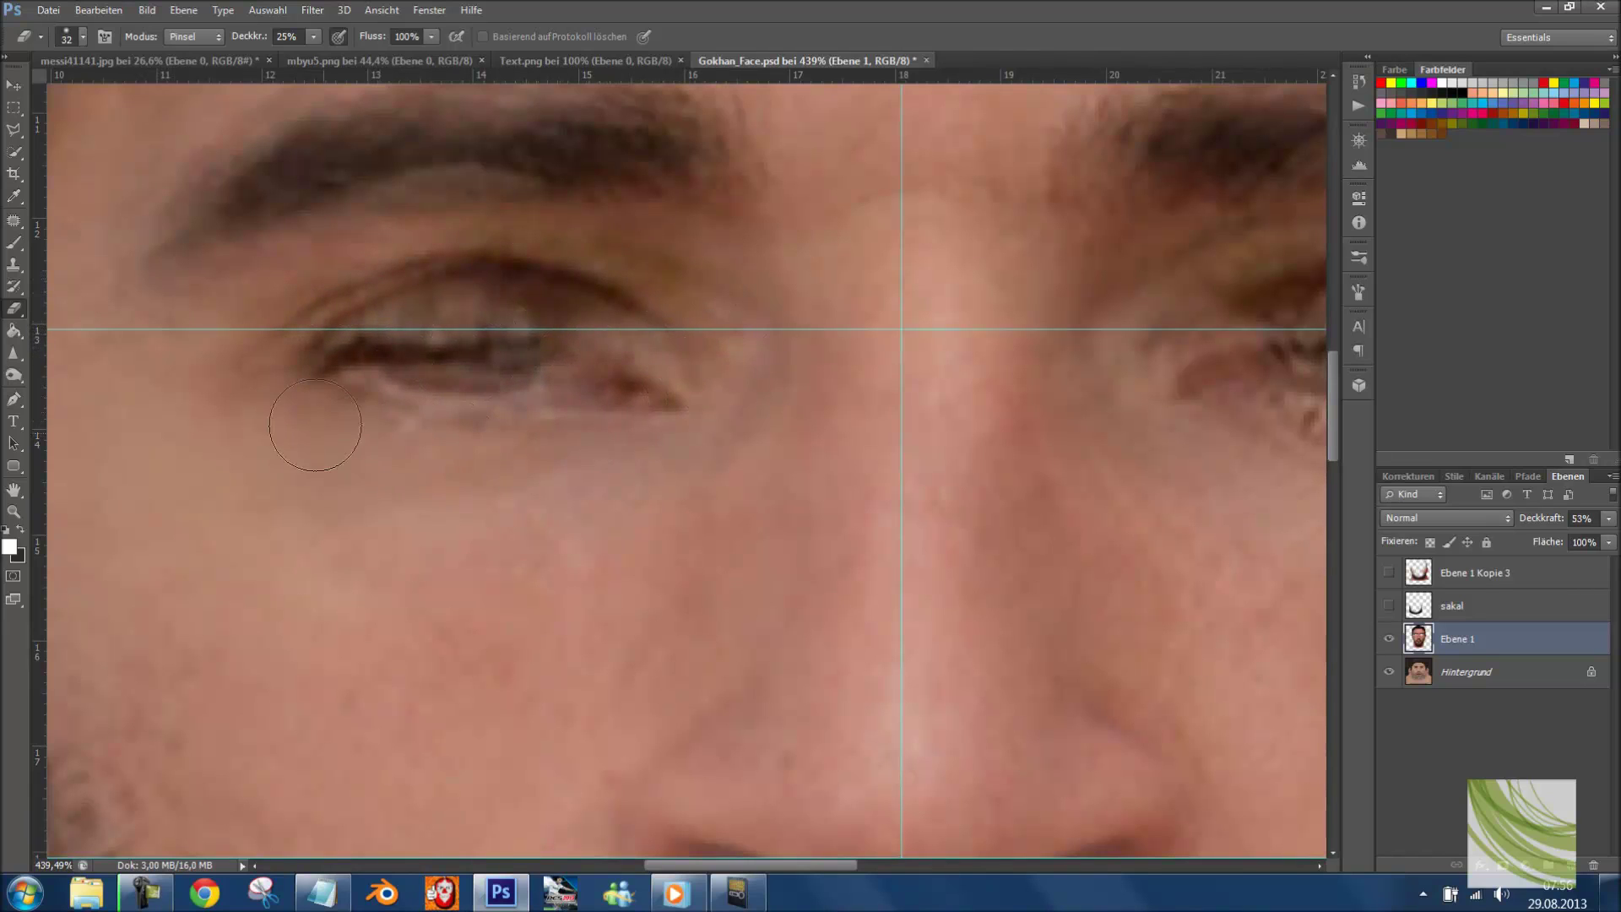
pyautogui.scroll(-8, 743, 343)
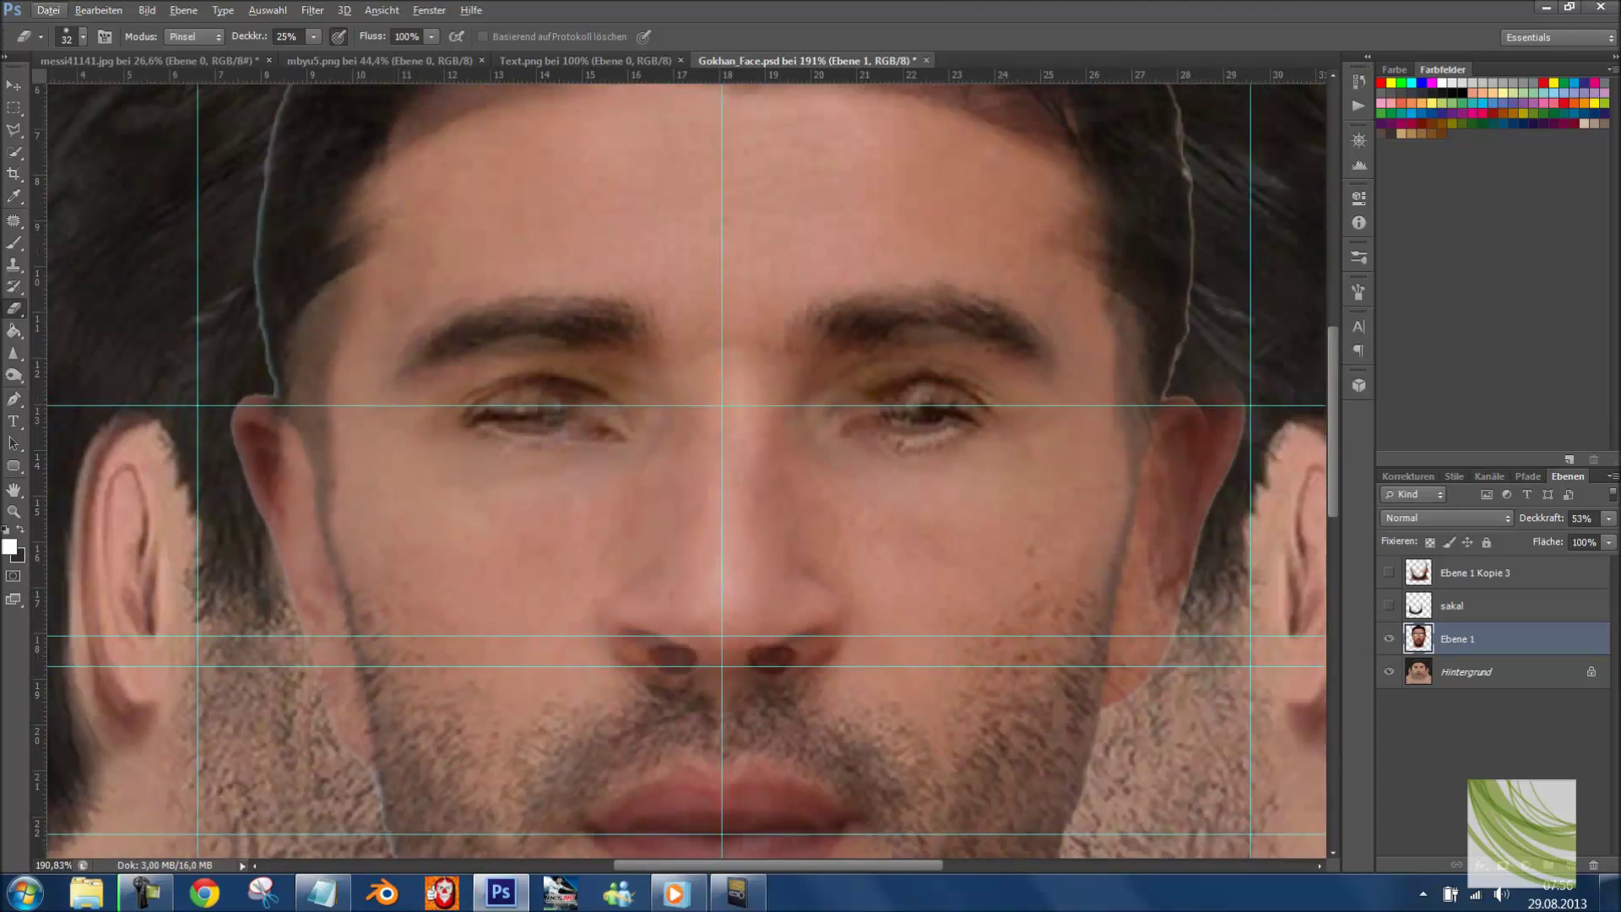
pyautogui.moveTo(1608, 518)
pyautogui.mouseDown()
pyautogui.moveTo(1591, 537)
pyautogui.moveTo(1615, 537)
pyautogui.mouseUp()
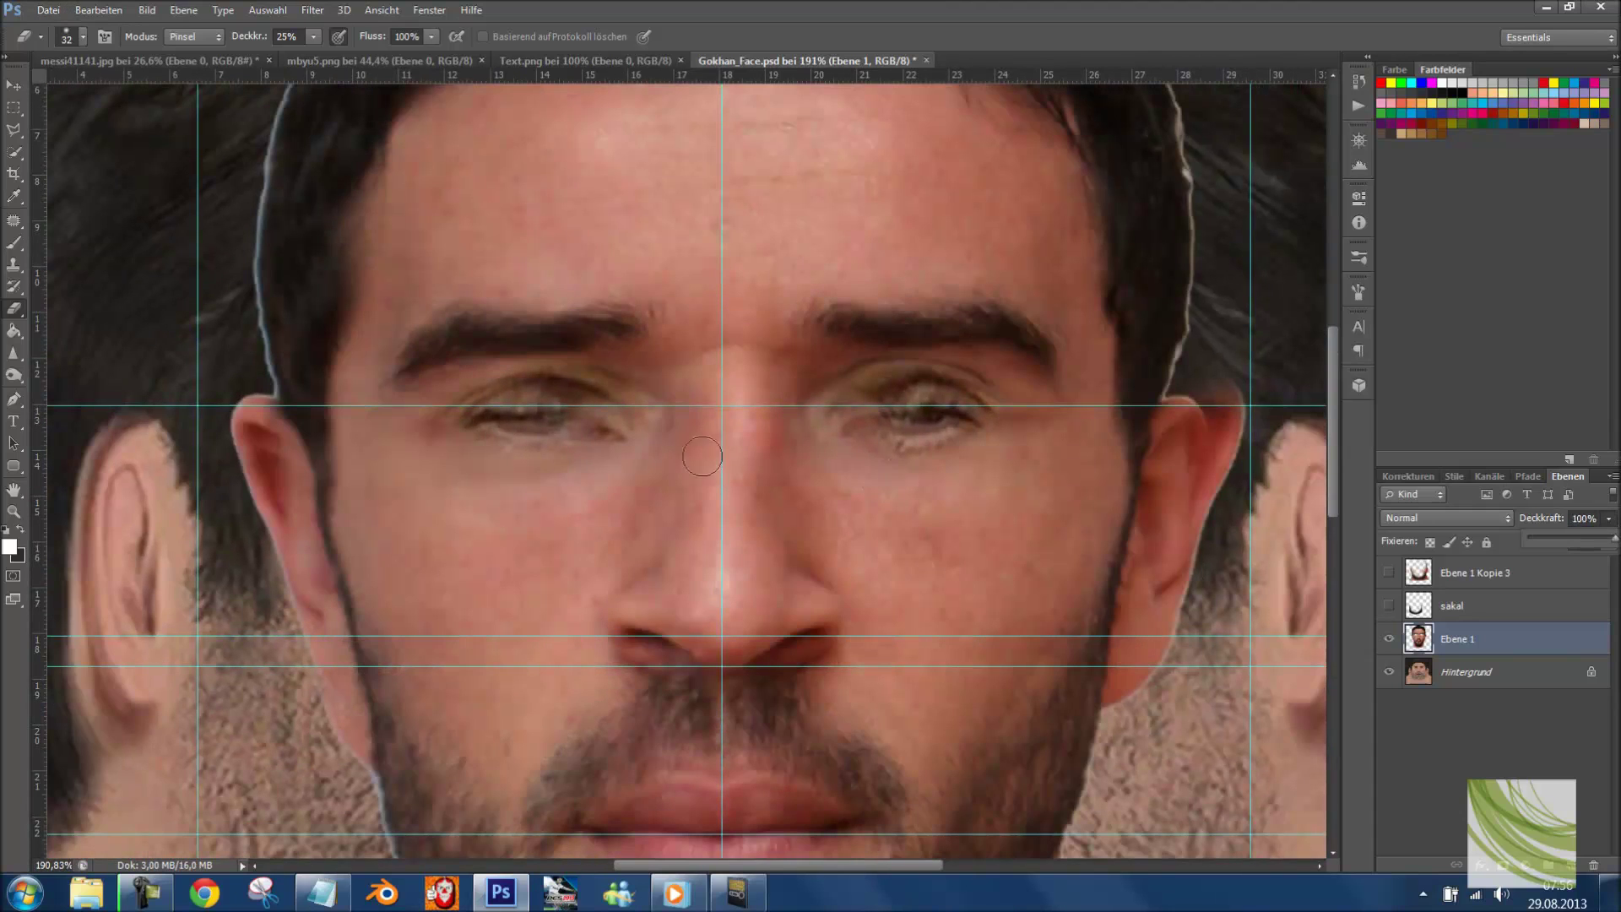
# - Lower Ebene 1 to 51% opacity and erase around both nostrils to reveal the texture's nostrils
pyautogui.scroll(-6, 702, 457)
pyautogui.scroll(7, 581, 479)
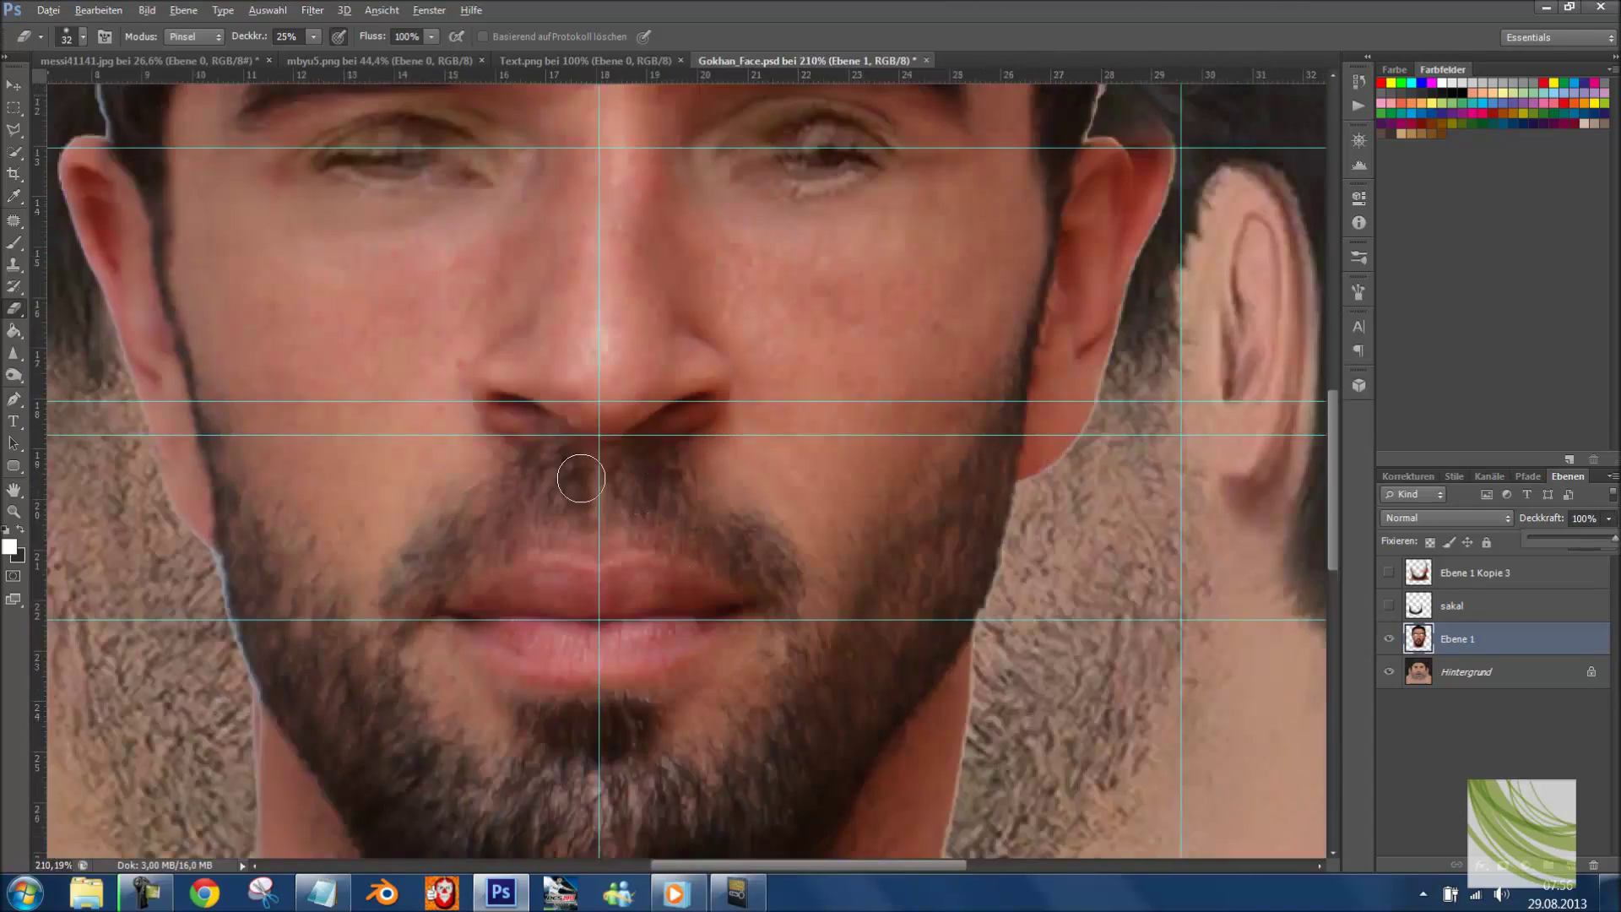
pyautogui.scroll(4, 581, 478)
pyautogui.moveTo(1592, 545); pyautogui.dragTo(1563, 539)
pyautogui.scroll(3, 450, 444)
pyautogui.scroll(3, 450, 443)
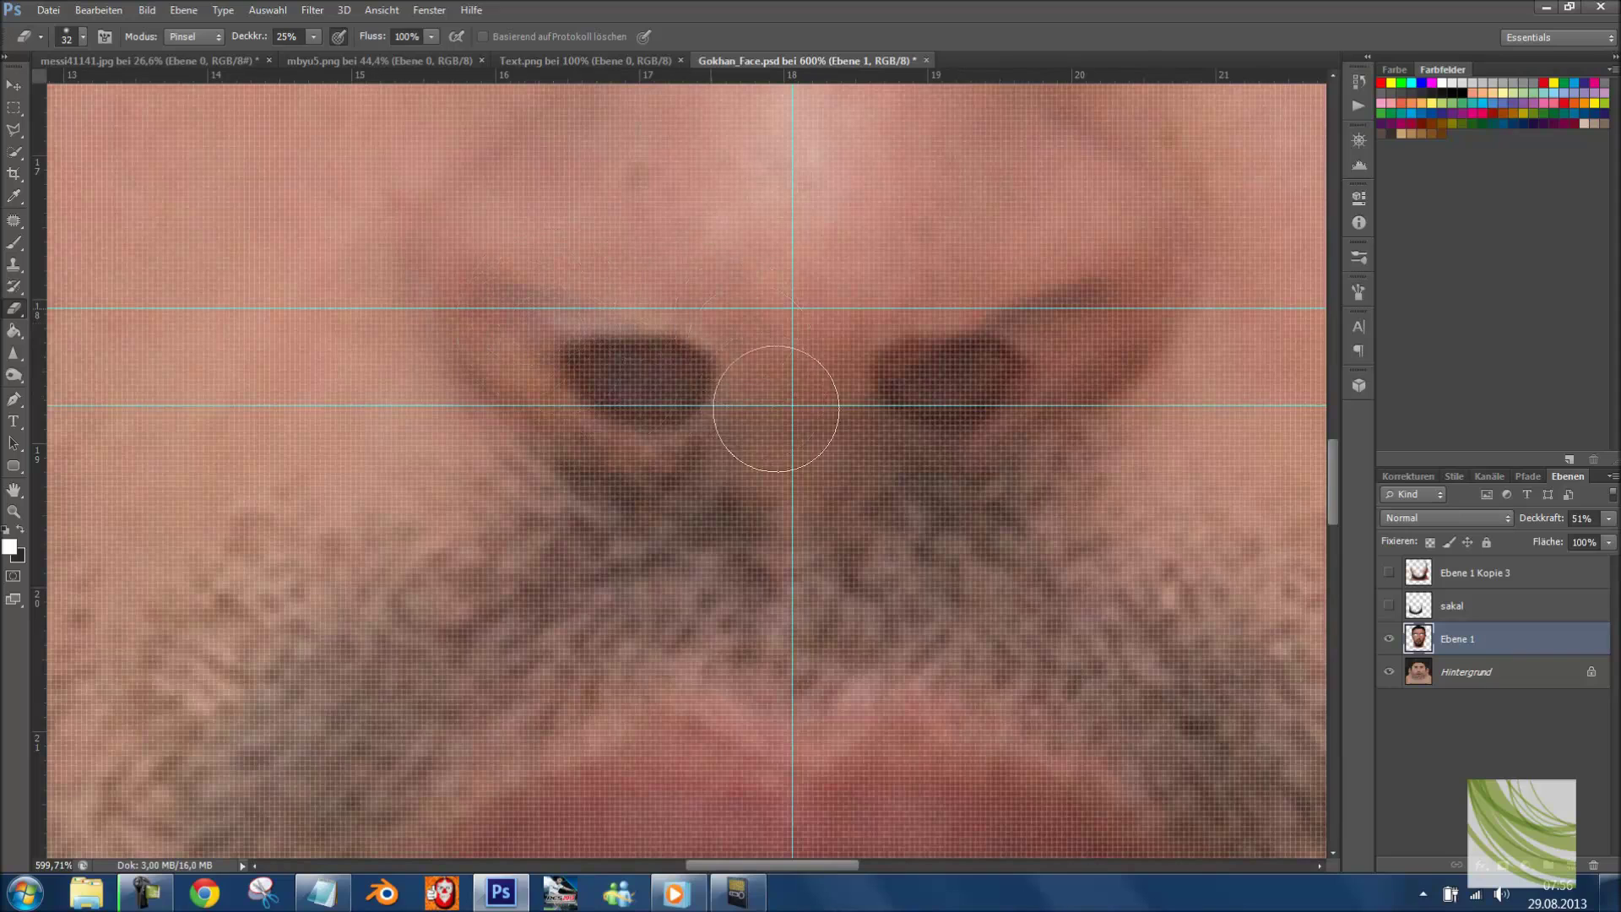
pyautogui.click(1028, 348)
pyautogui.click(1092, 304)
pyautogui.moveTo(618, 377)
pyautogui.mouseDown()
pyautogui.moveTo(529, 341)
pyautogui.moveTo(615, 344)
pyautogui.moveTo(823, 414)
pyautogui.moveTo(460, 320)
pyautogui.moveTo(508, 372)
pyautogui.moveTo(758, 418)
pyautogui.mouseUp()
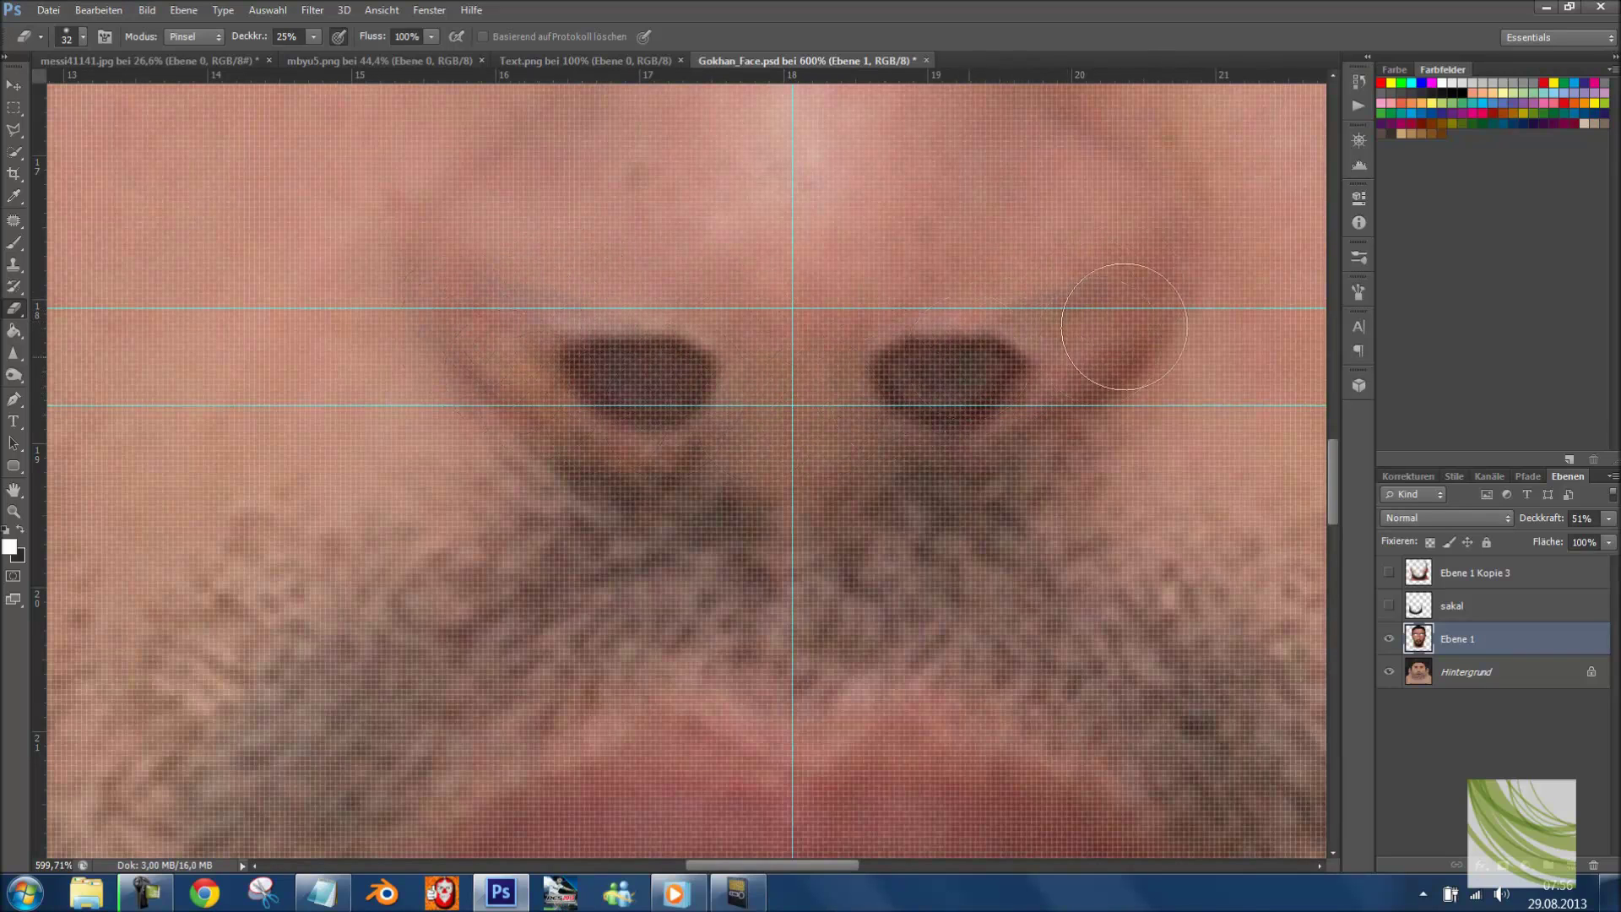
# - Restore Ebene 1 to 100% opacity and soften the nose area with the eraser enlarged to 72 px
pyautogui.click(1611, 521)
pyautogui.click(1615, 538)
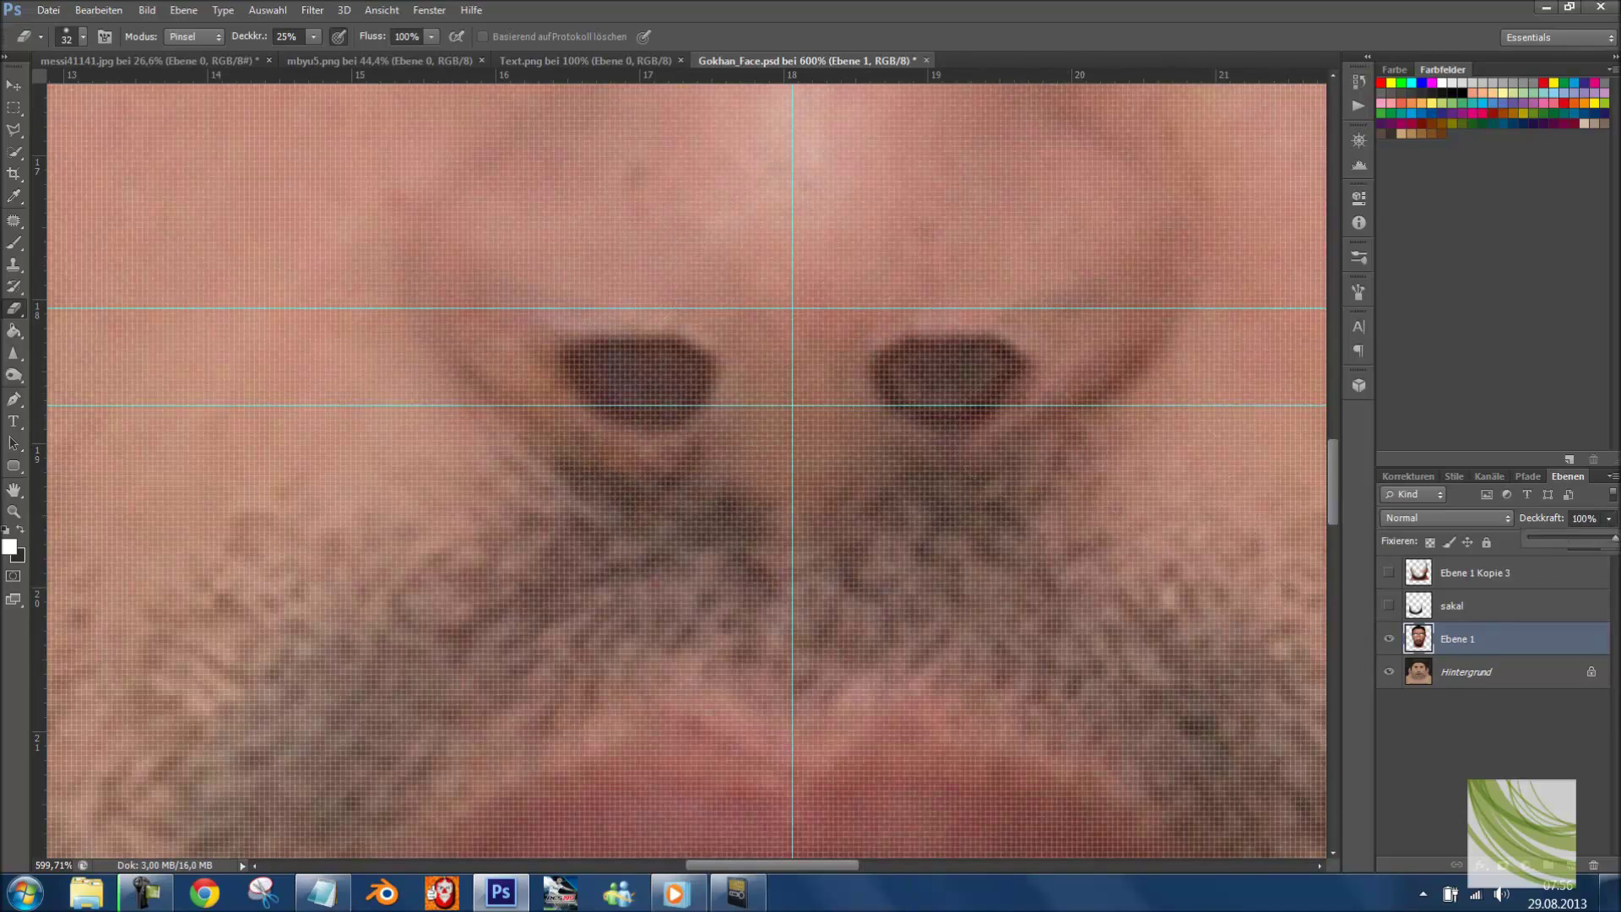
pyautogui.scroll(-5, 817, 303)
pyautogui.scroll(1, 701, 285)
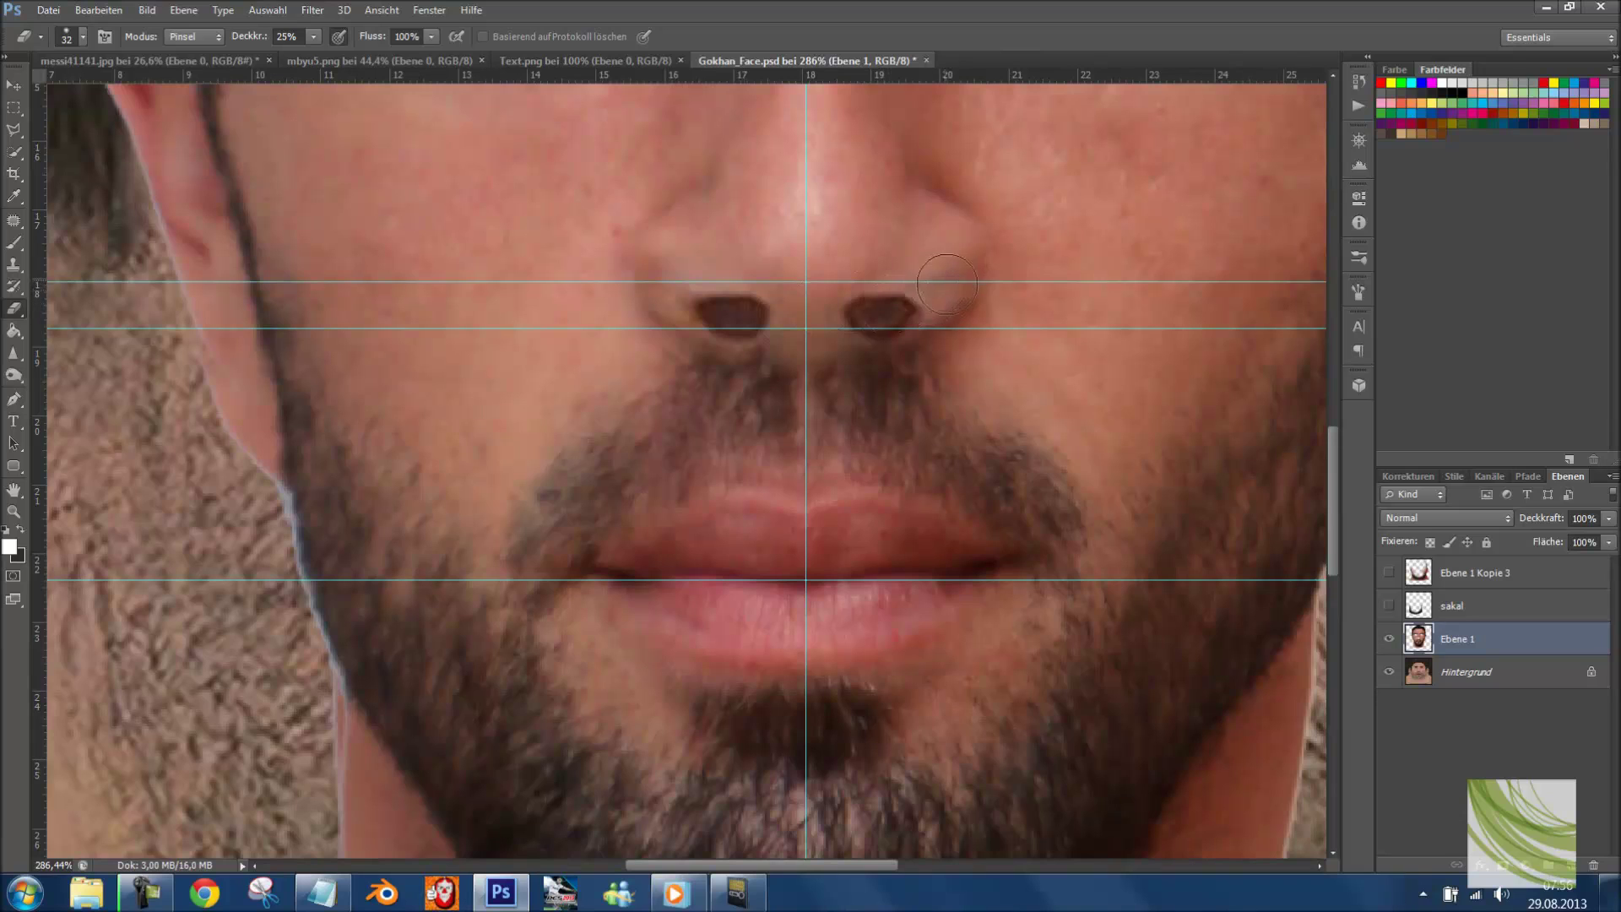
pyautogui.rightClick(864, 276)
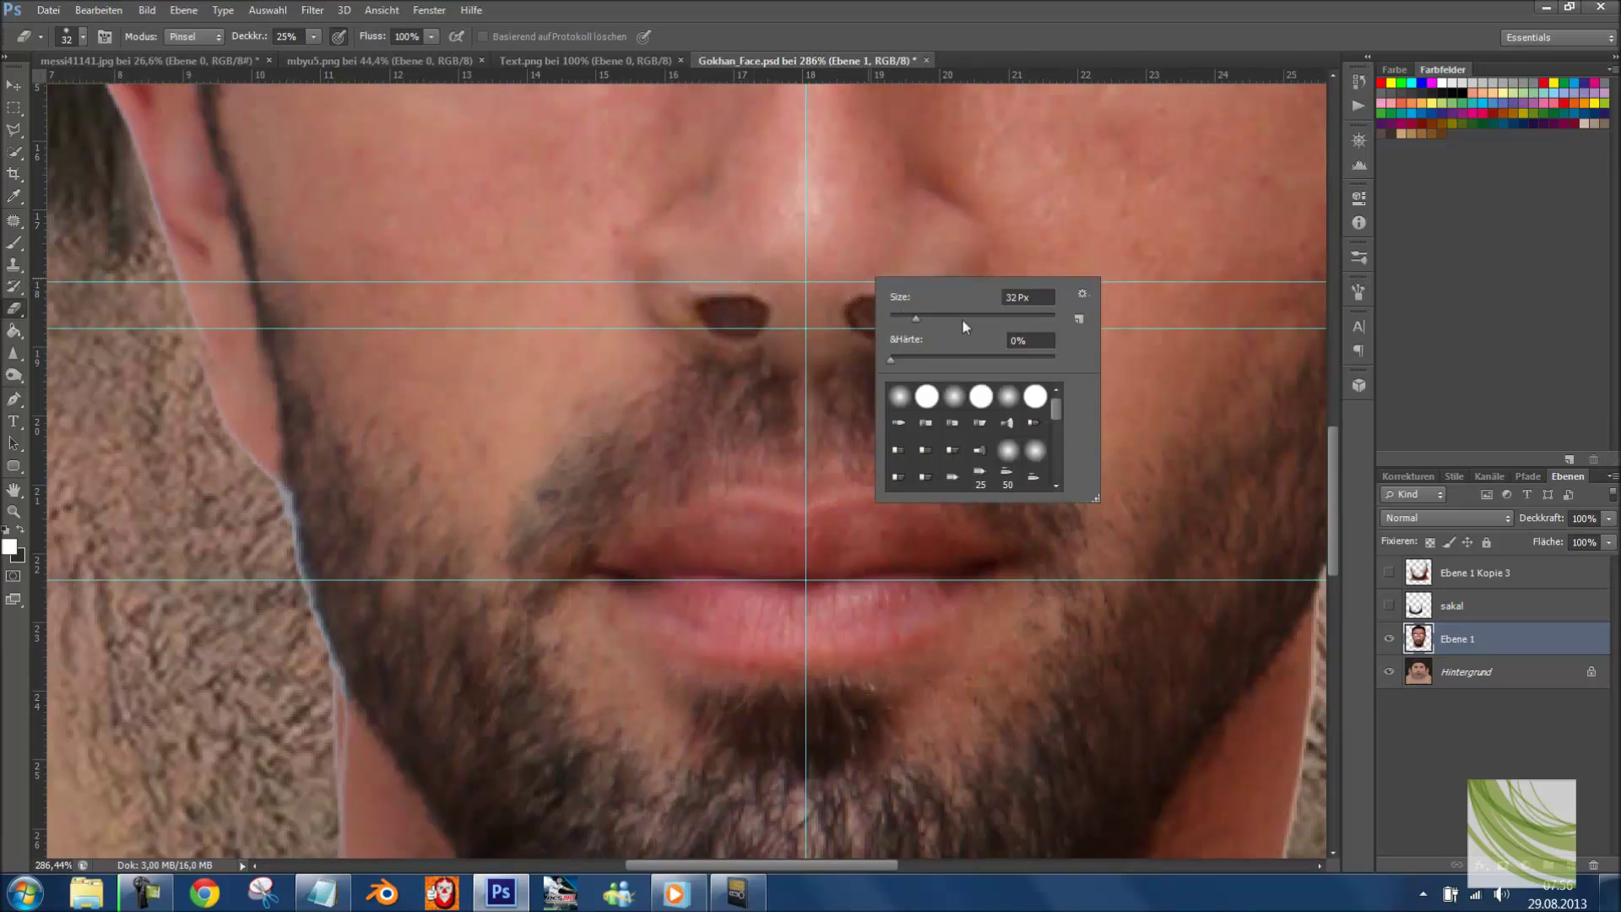
pyautogui.click(952, 319)
pyautogui.click(802, 213)
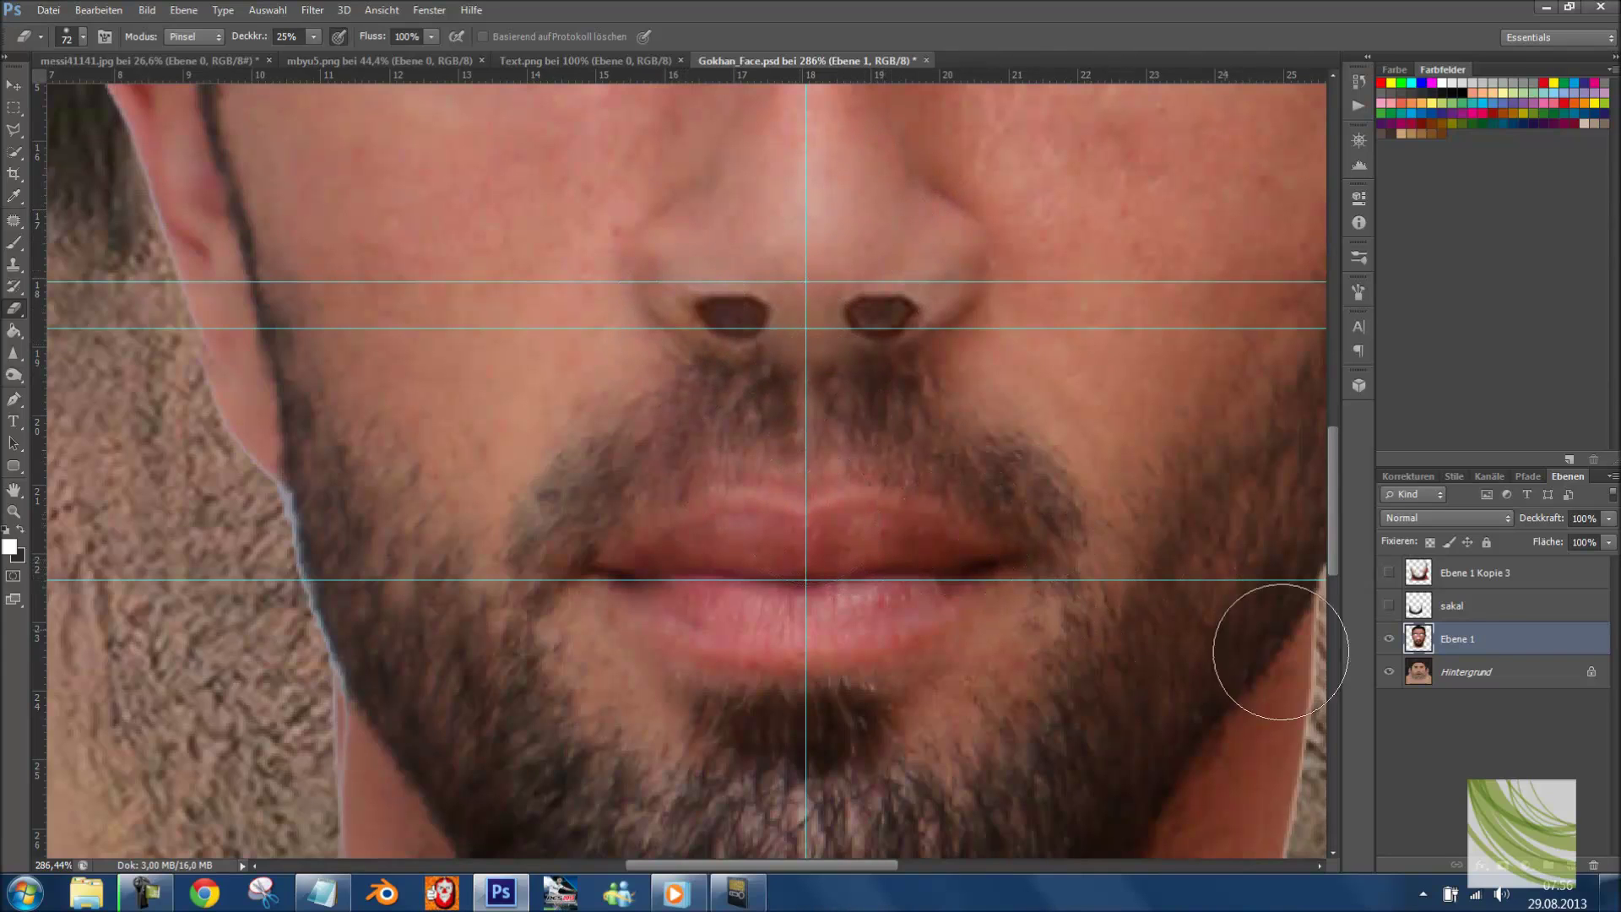
# - Lower Ebene 1 to 37% opacity and erase along the gap between the lips with a 37 px eraser
pyautogui.click(1609, 519)
pyautogui.moveTo(1577, 540)
pyautogui.mouseDown()
pyautogui.moveTo(1527, 544)
pyautogui.moveTo(1609, 540)
pyautogui.moveTo(1555, 540)
pyautogui.mouseUp()
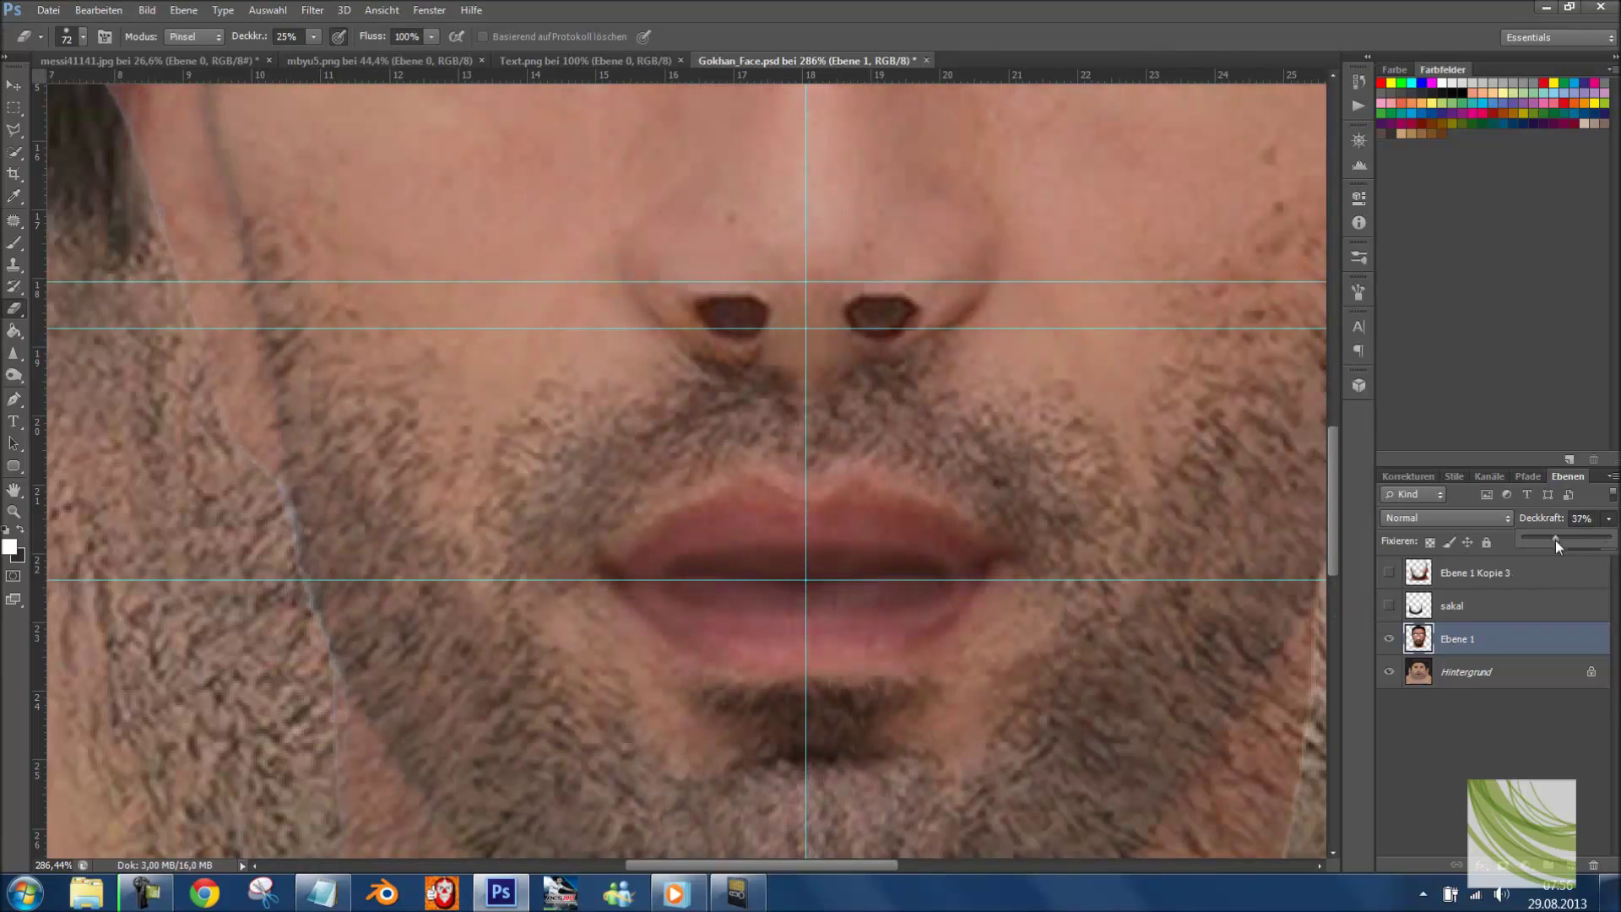
pyautogui.rightClick(924, 573)
pyautogui.click(982, 610)
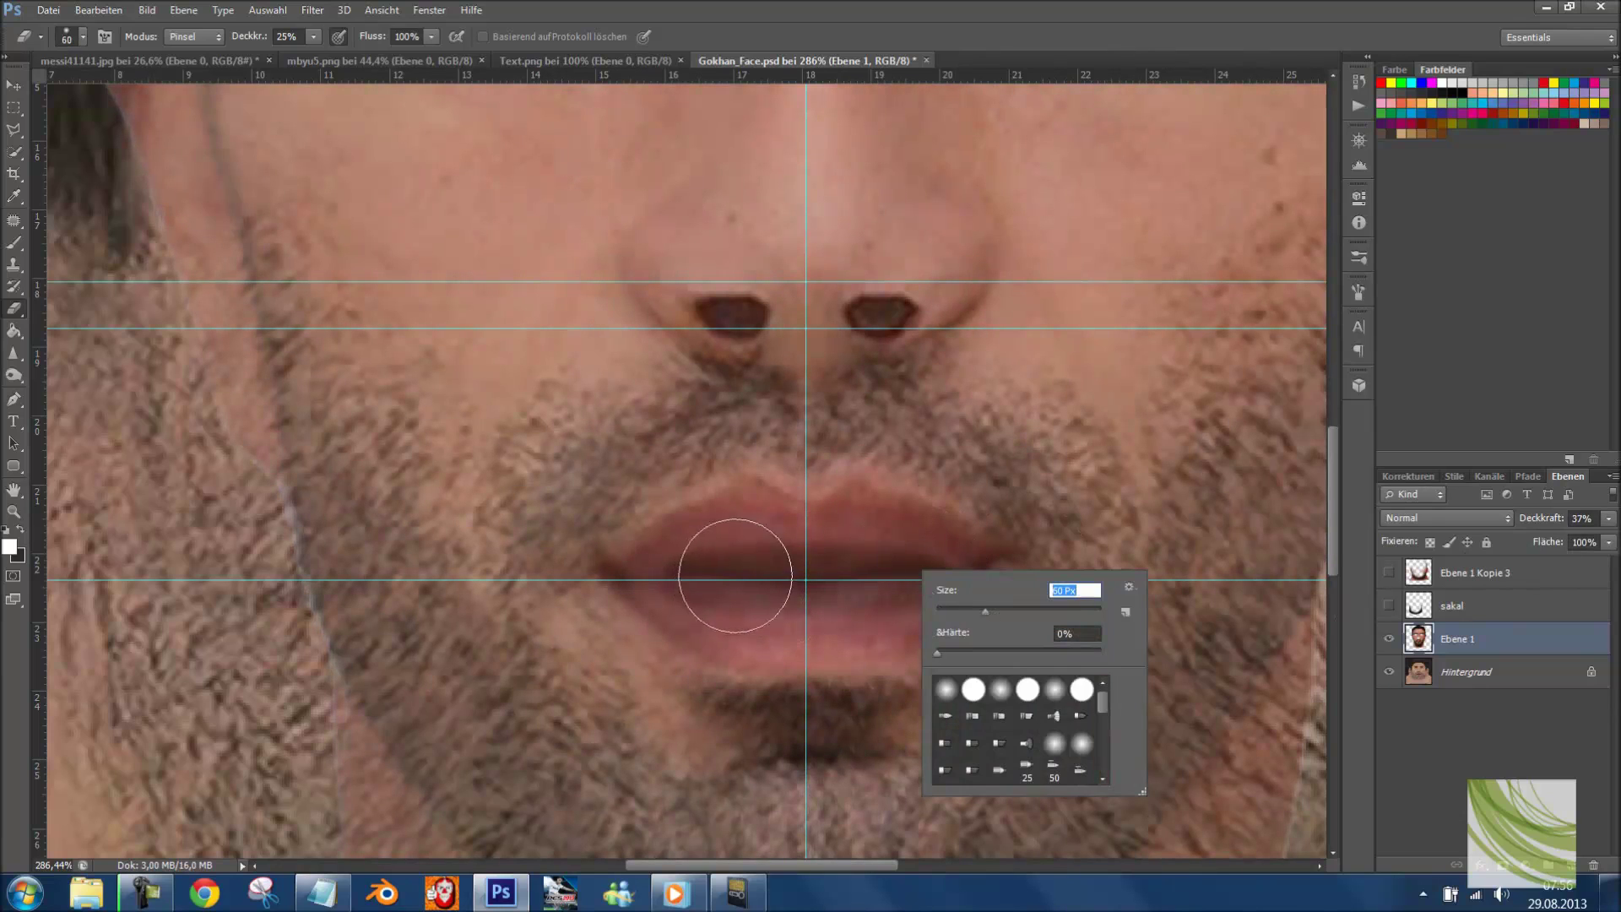
pyautogui.moveTo(715, 574); pyautogui.dragTo(919, 574)
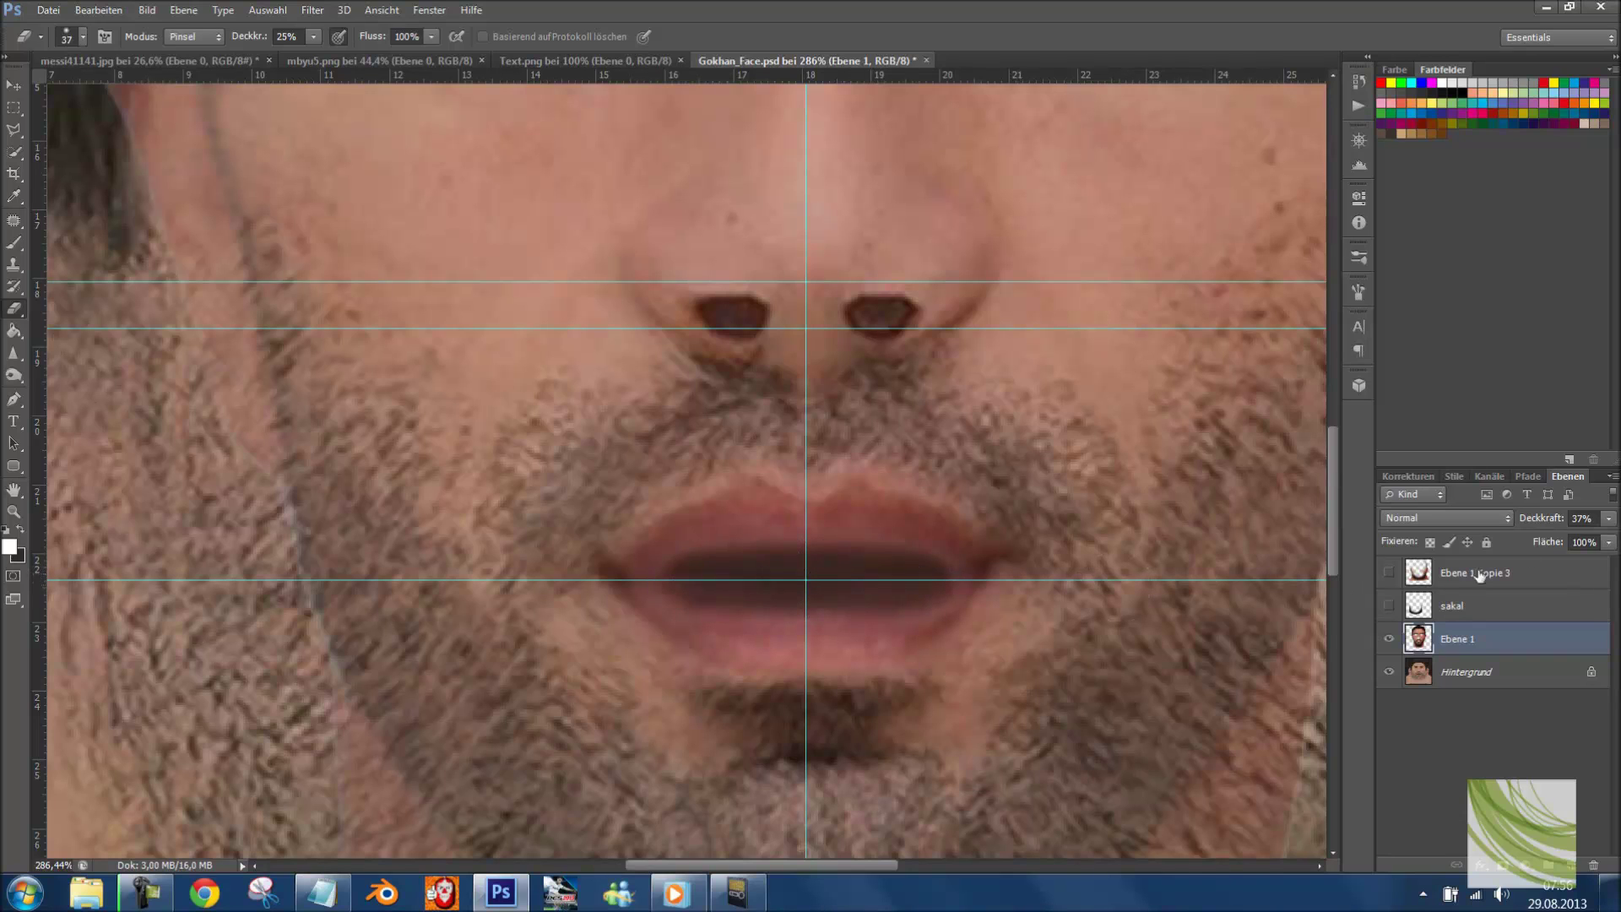
# - Restore Ebene 1 to 100% opacity and erase more of the lip line to reveal the texture's mouth opening
pyautogui.click(1610, 519)
pyautogui.click(1616, 537)
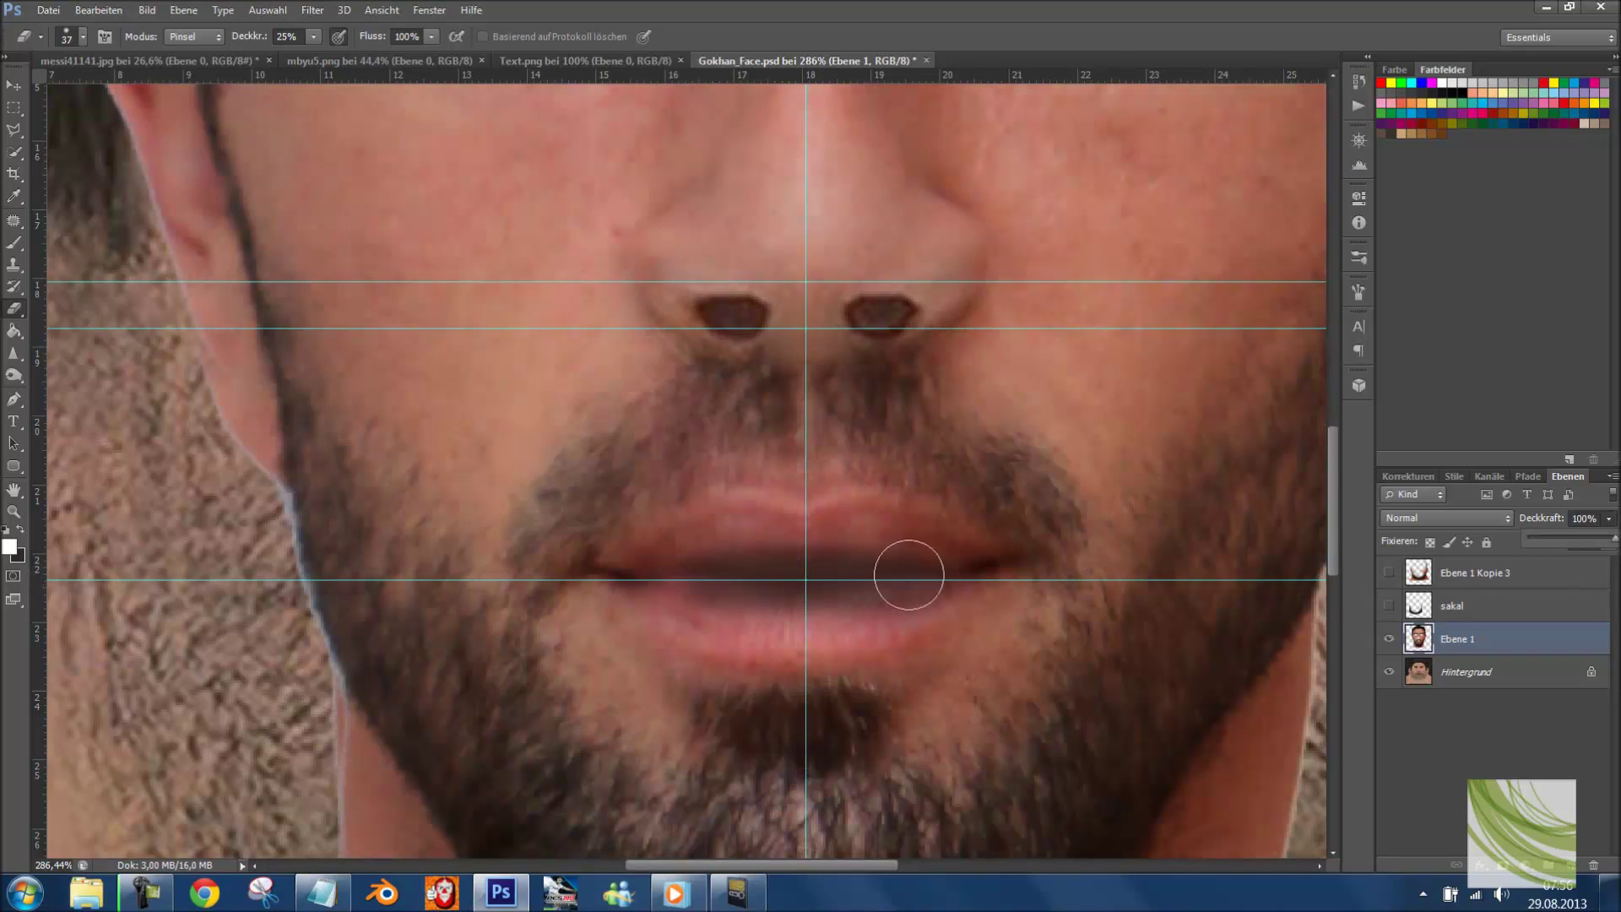
pyautogui.click(926, 574)
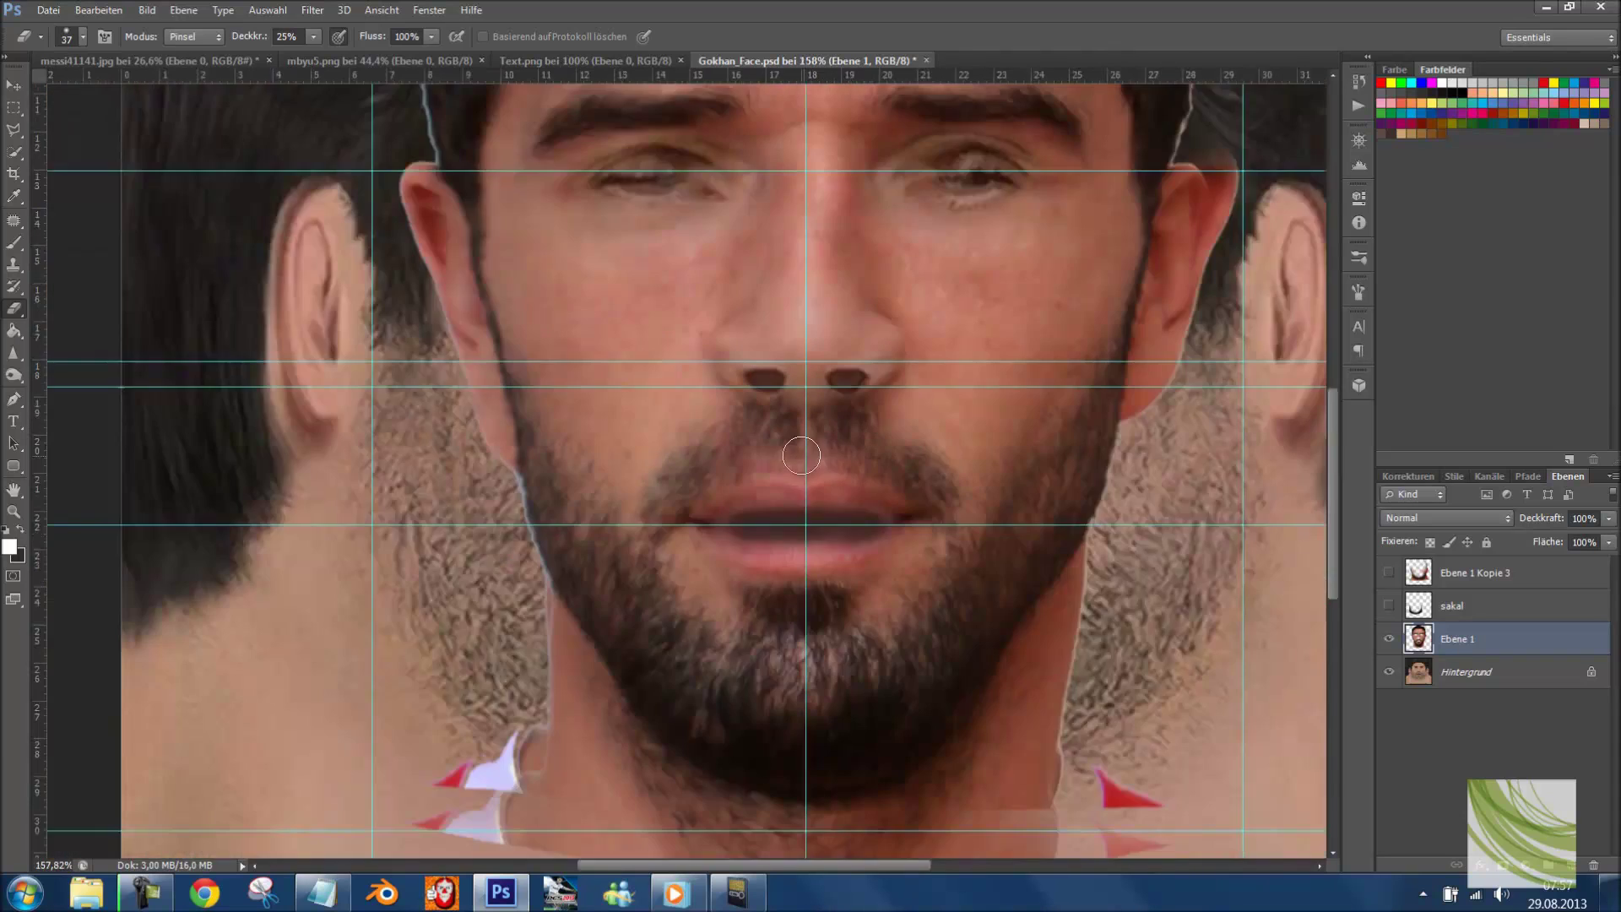
pyautogui.scroll(-5, 806, 465)
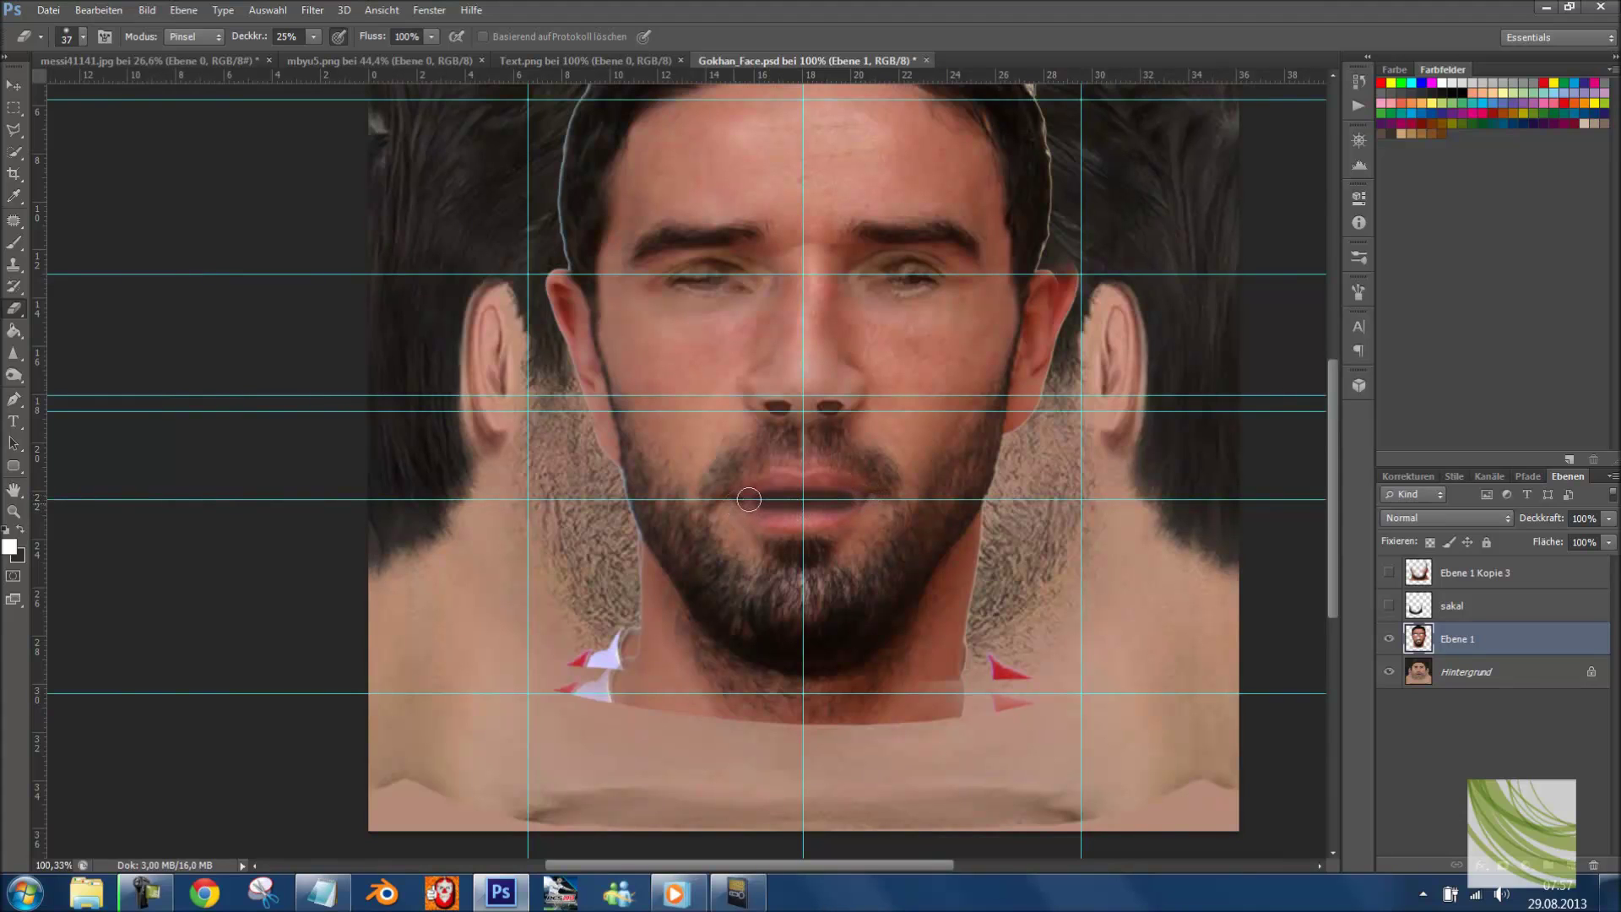
pyautogui.scroll(-2, 873, 506)
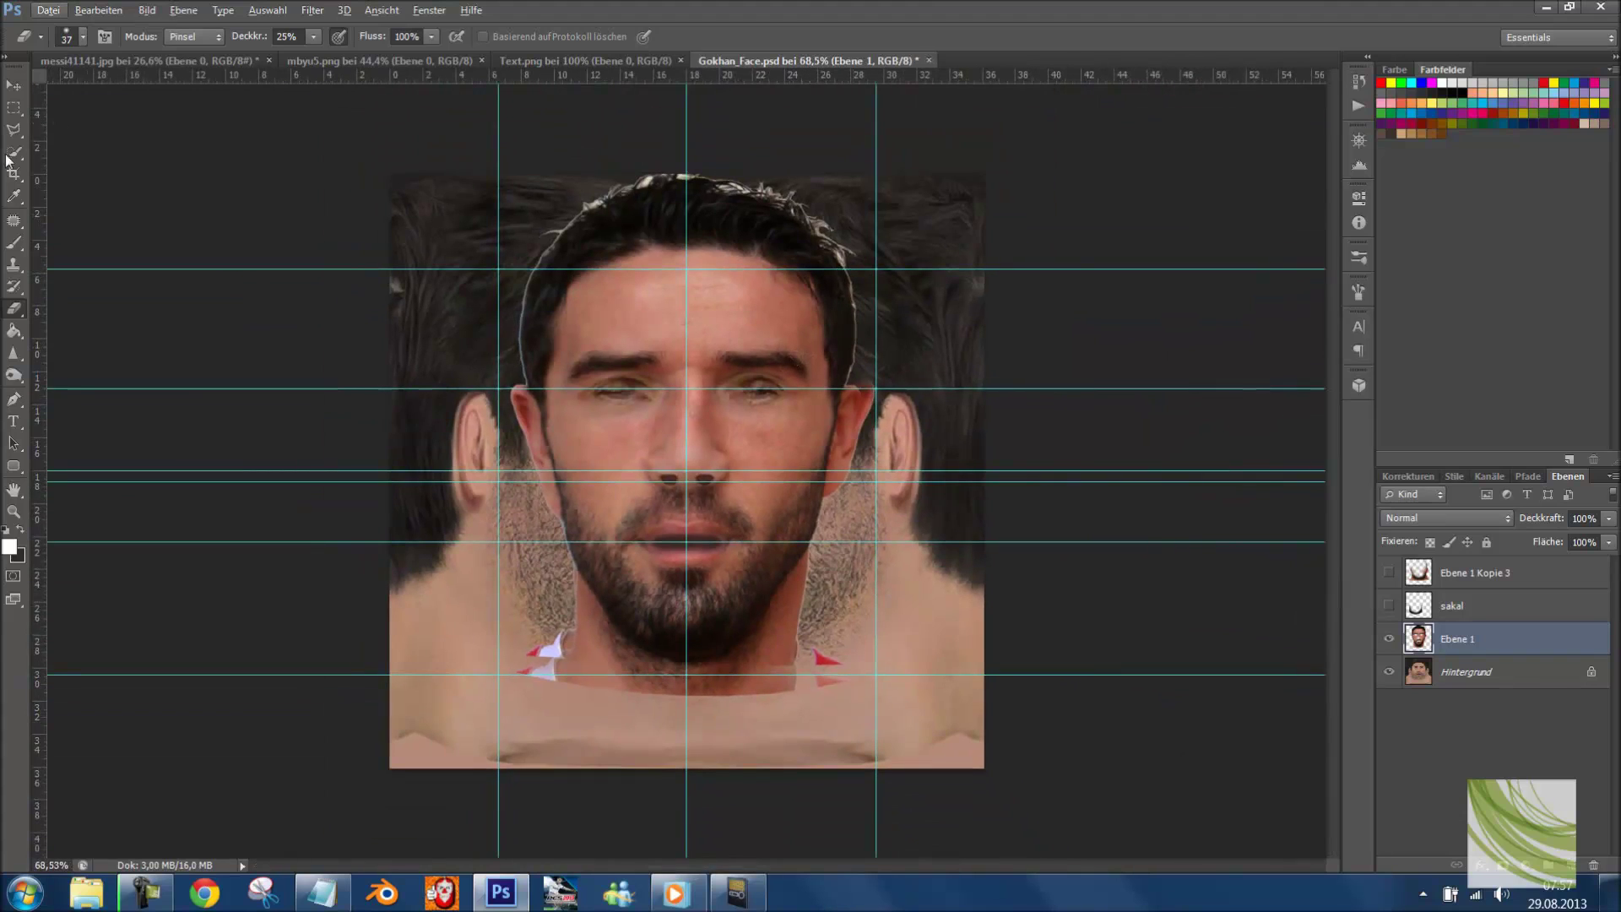
# - Remove the two outer vertical guides and the eye, nostril and mouth guides, and toggle Ebene 1's visibility to compare with the base texture
pyautogui.press('v')
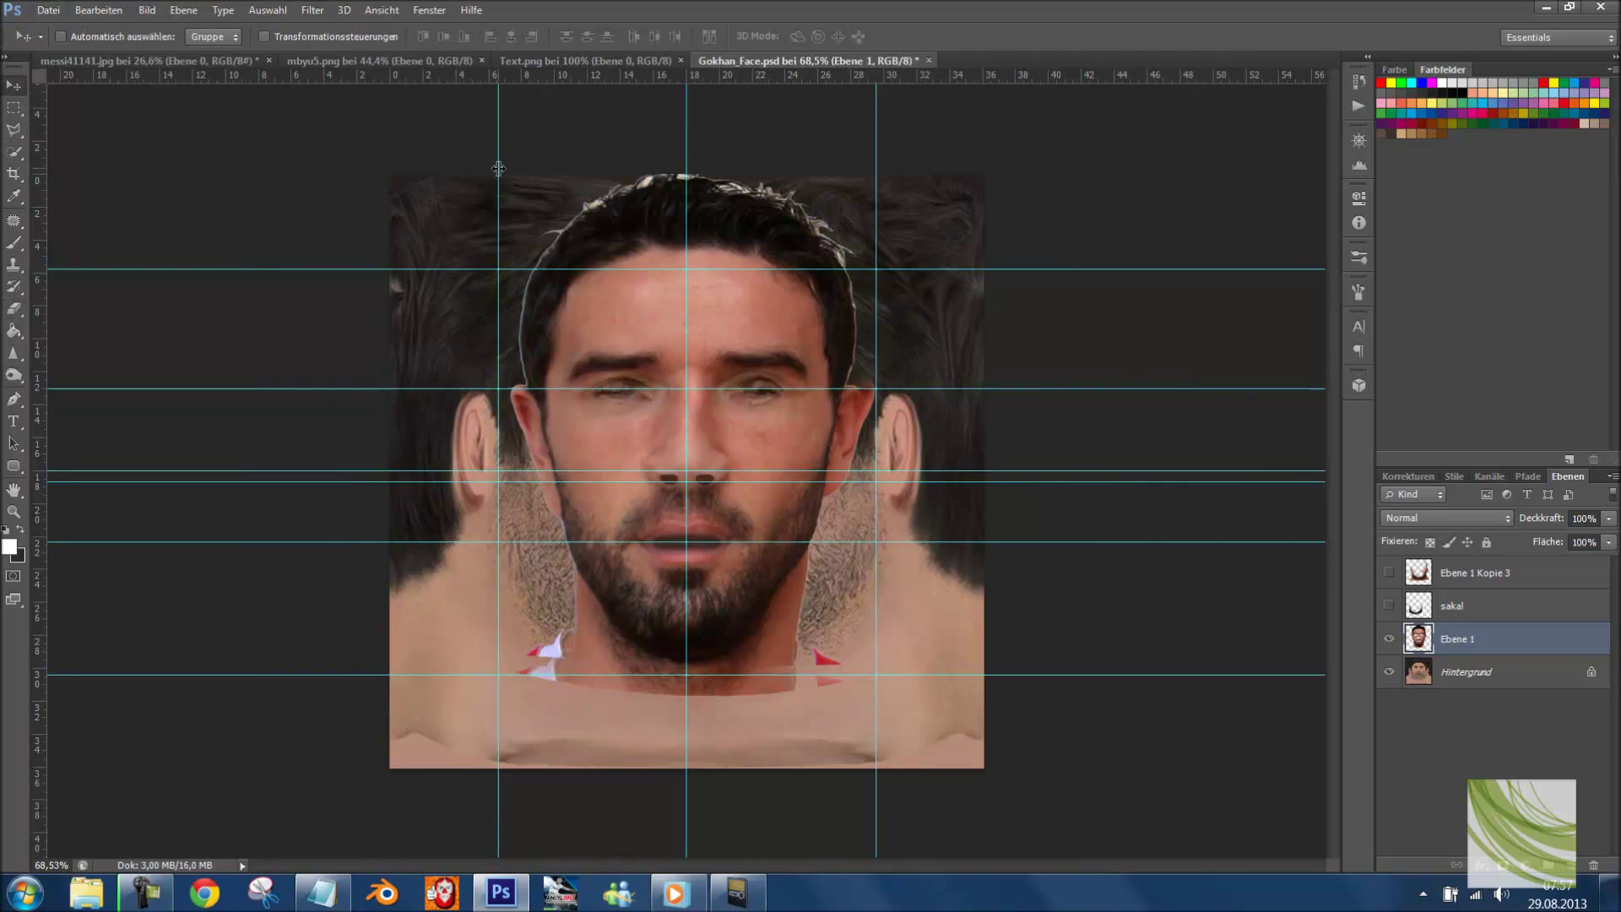
pyautogui.moveTo(499, 168); pyautogui.dragTo(241, 75)
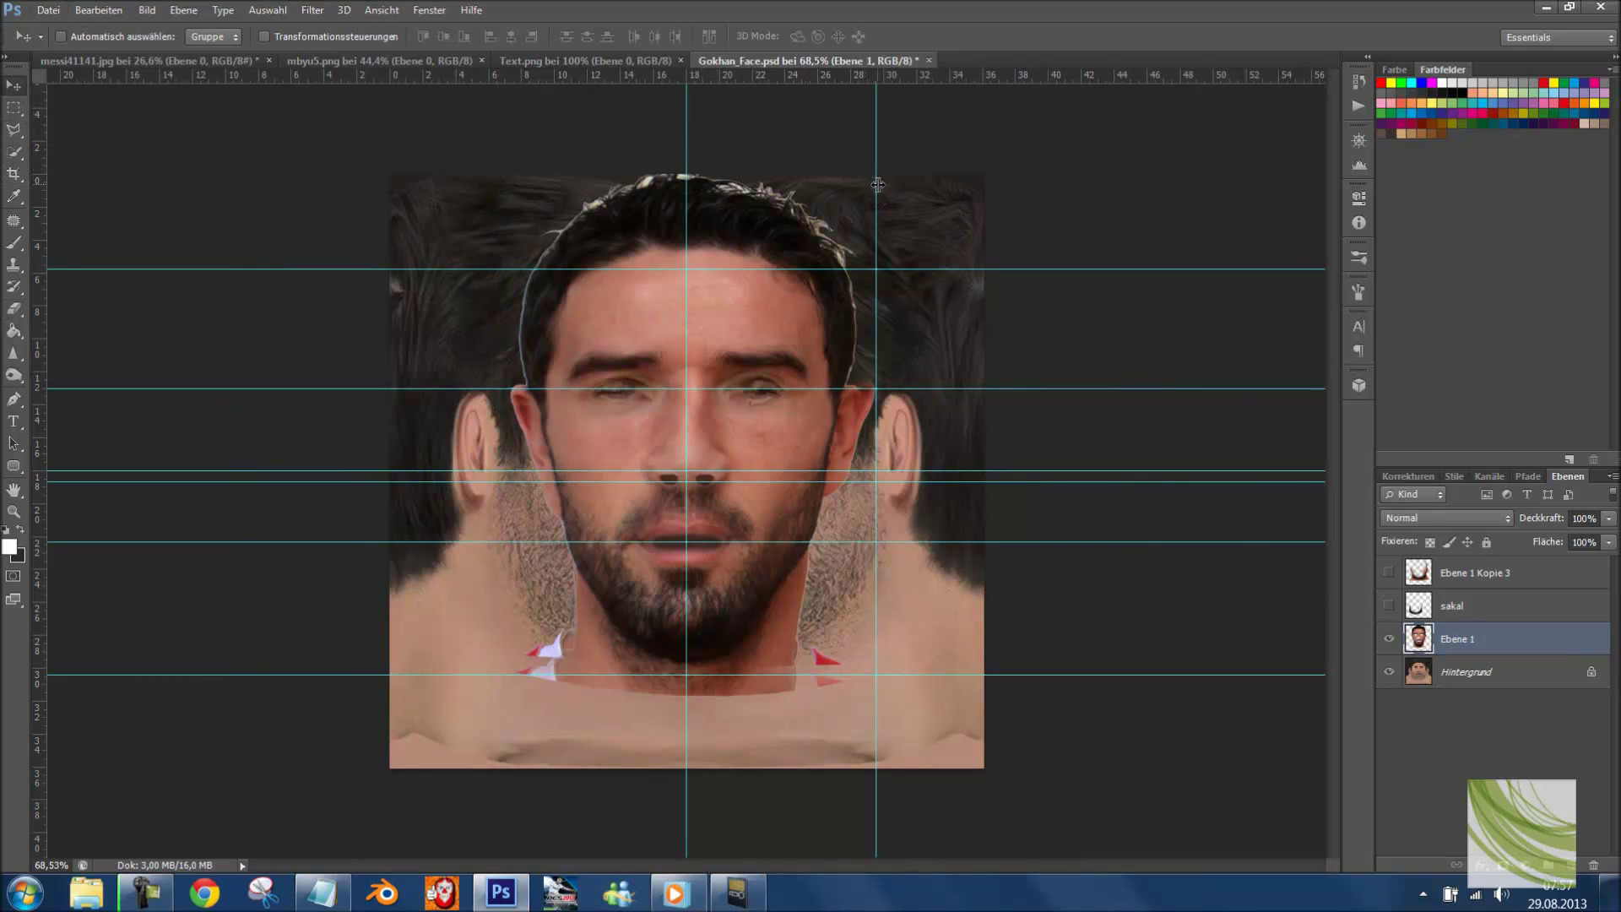
pyautogui.moveTo(876, 183); pyautogui.dragTo(875, 74)
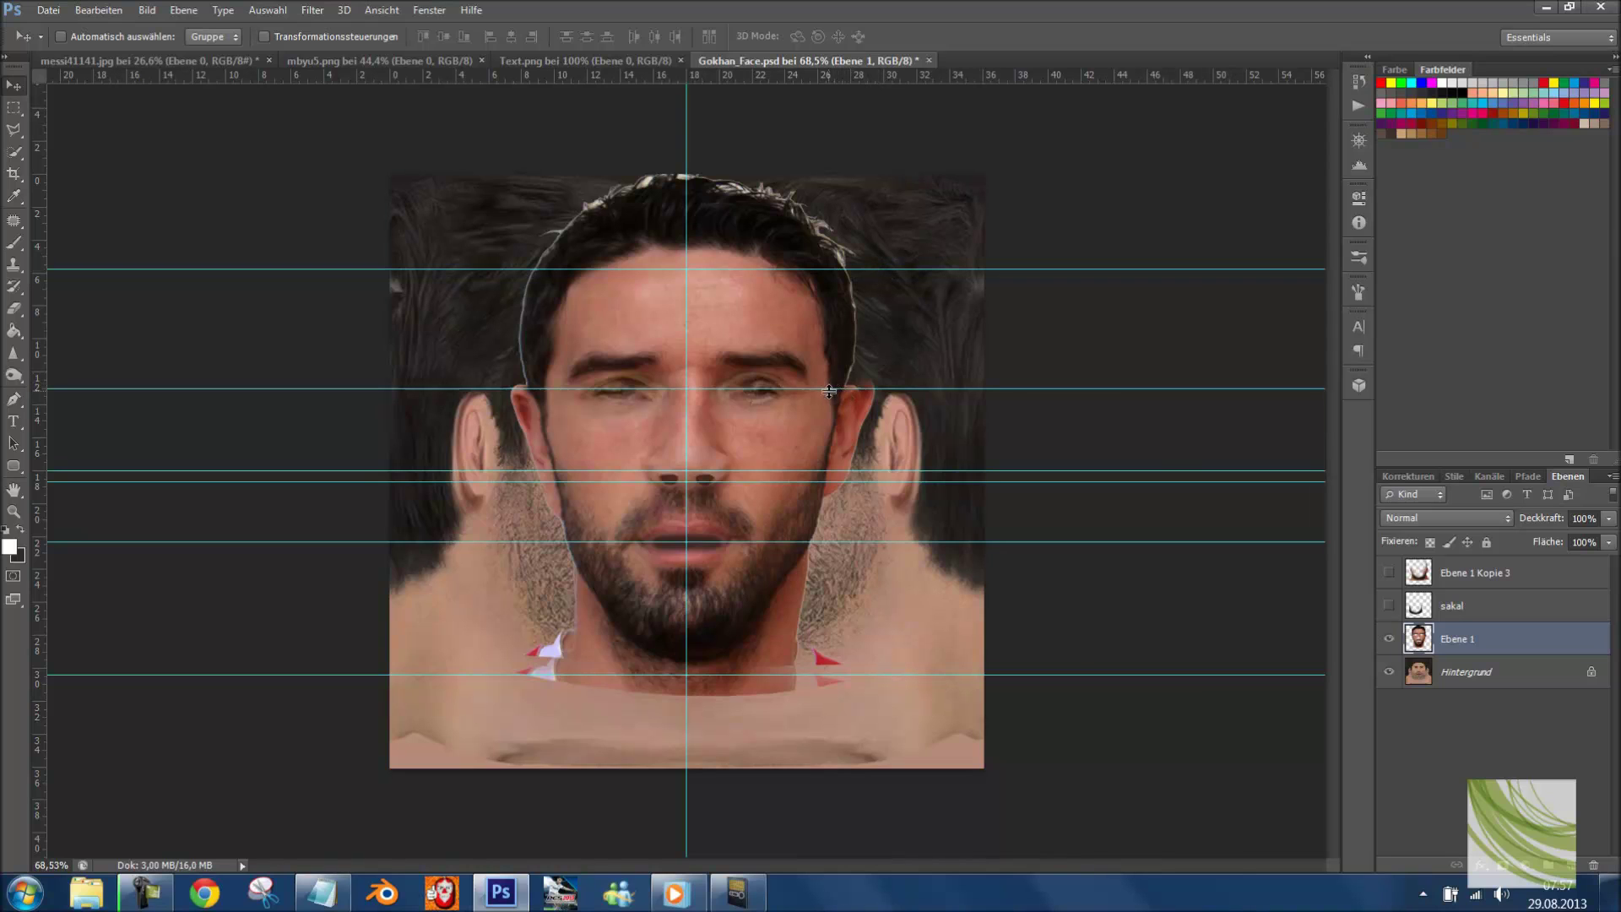
pyautogui.moveTo(829, 391); pyautogui.dragTo(831, 75)
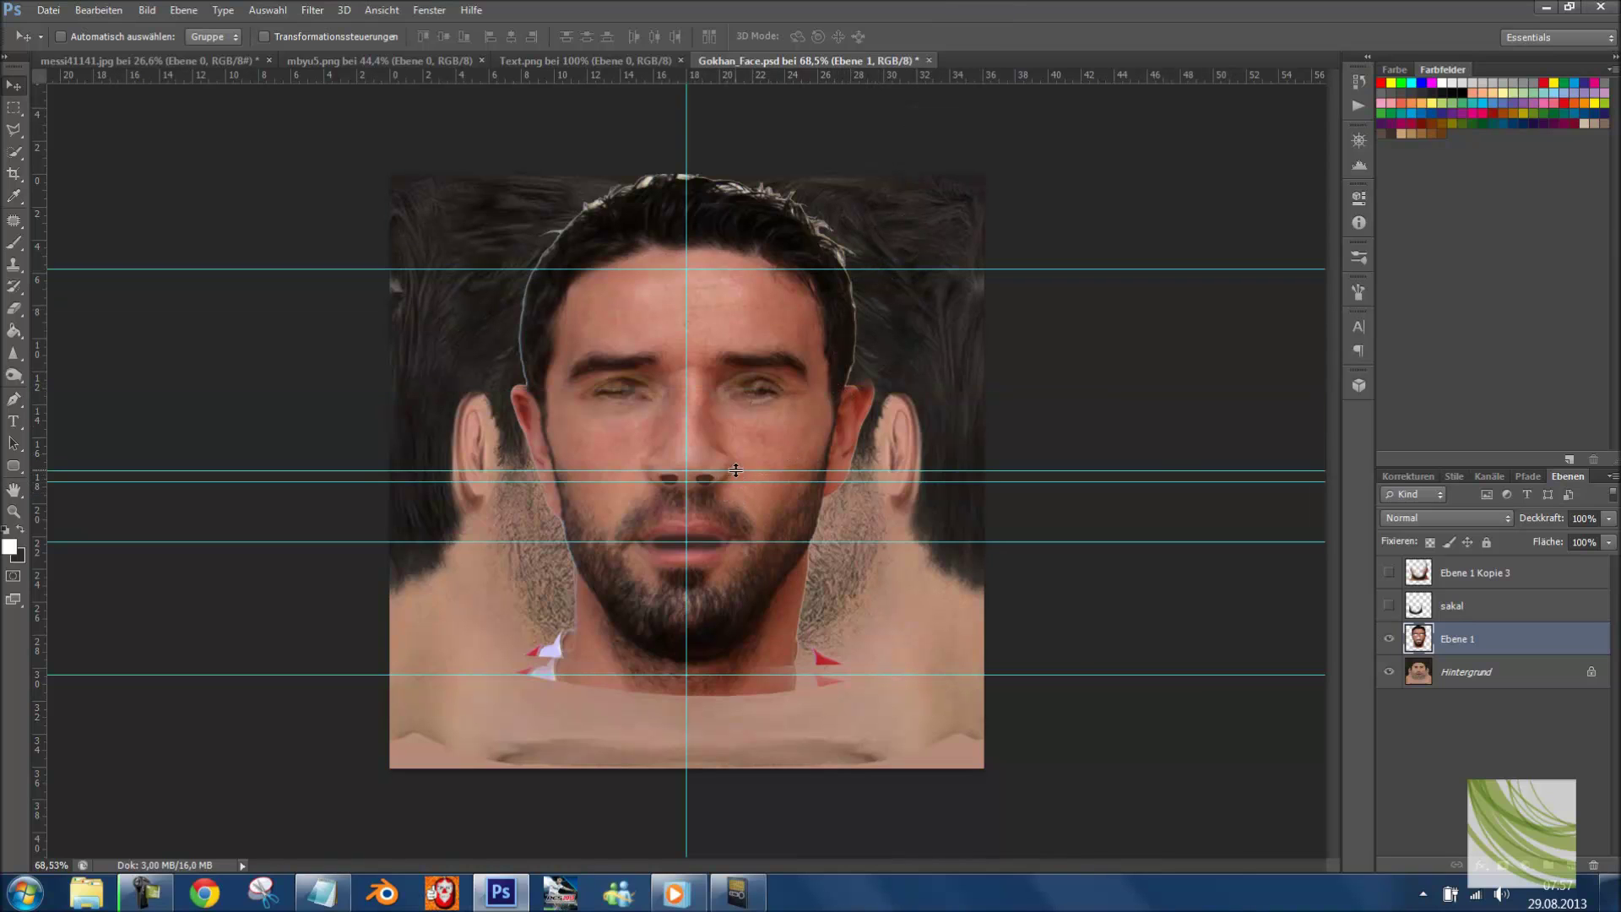
pyautogui.moveTo(735, 470); pyautogui.dragTo(814, 59)
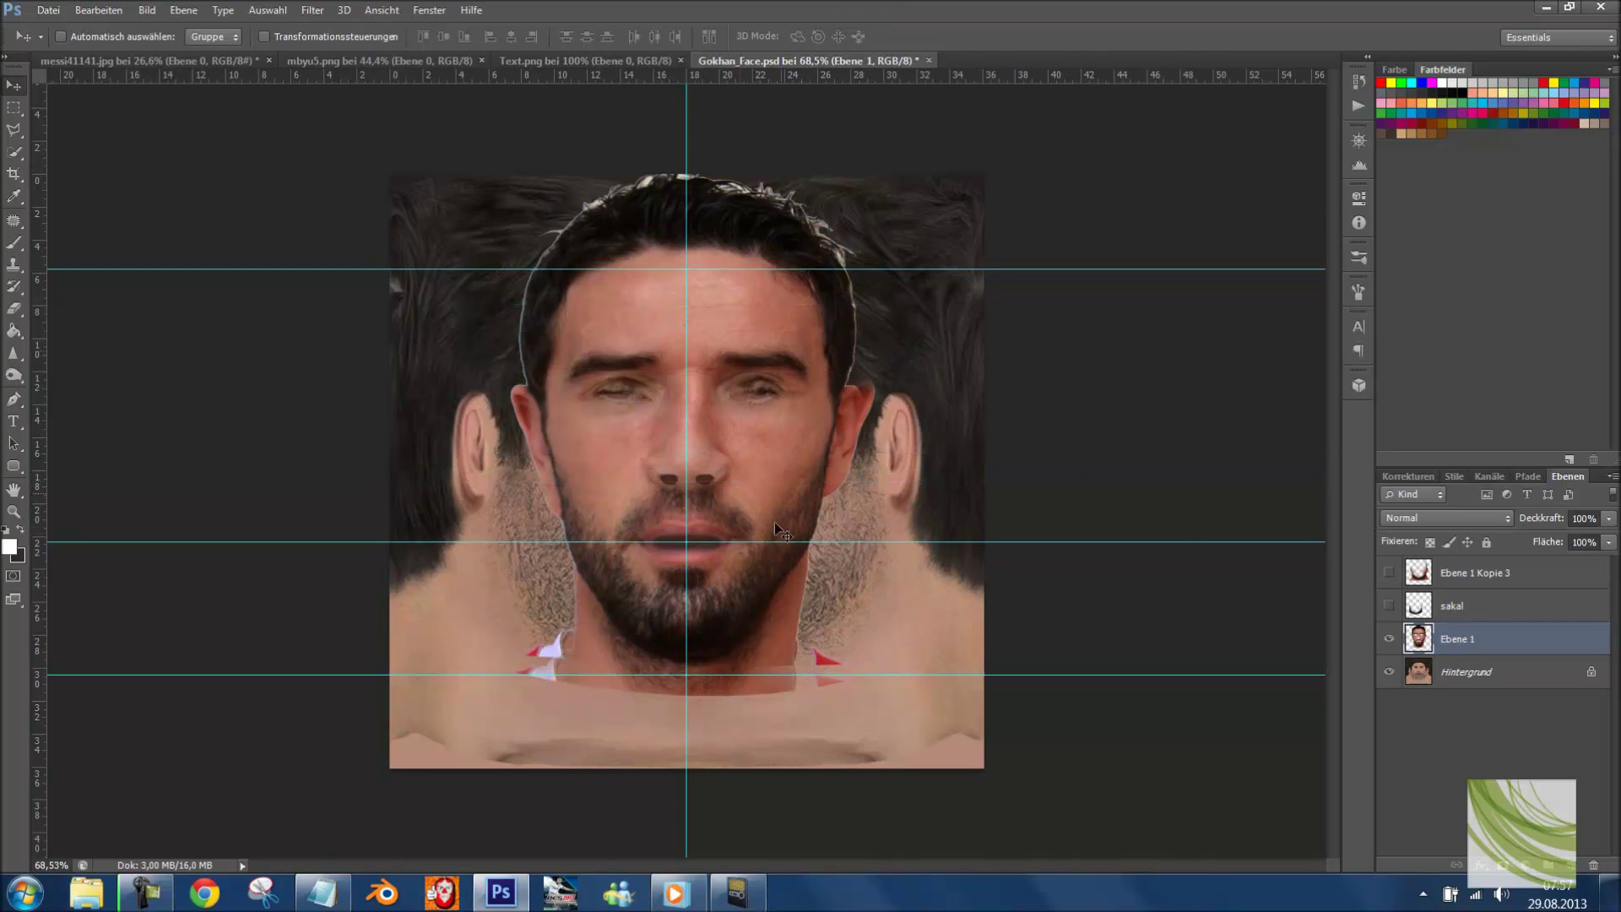
pyautogui.moveTo(767, 540); pyautogui.dragTo(802, 5)
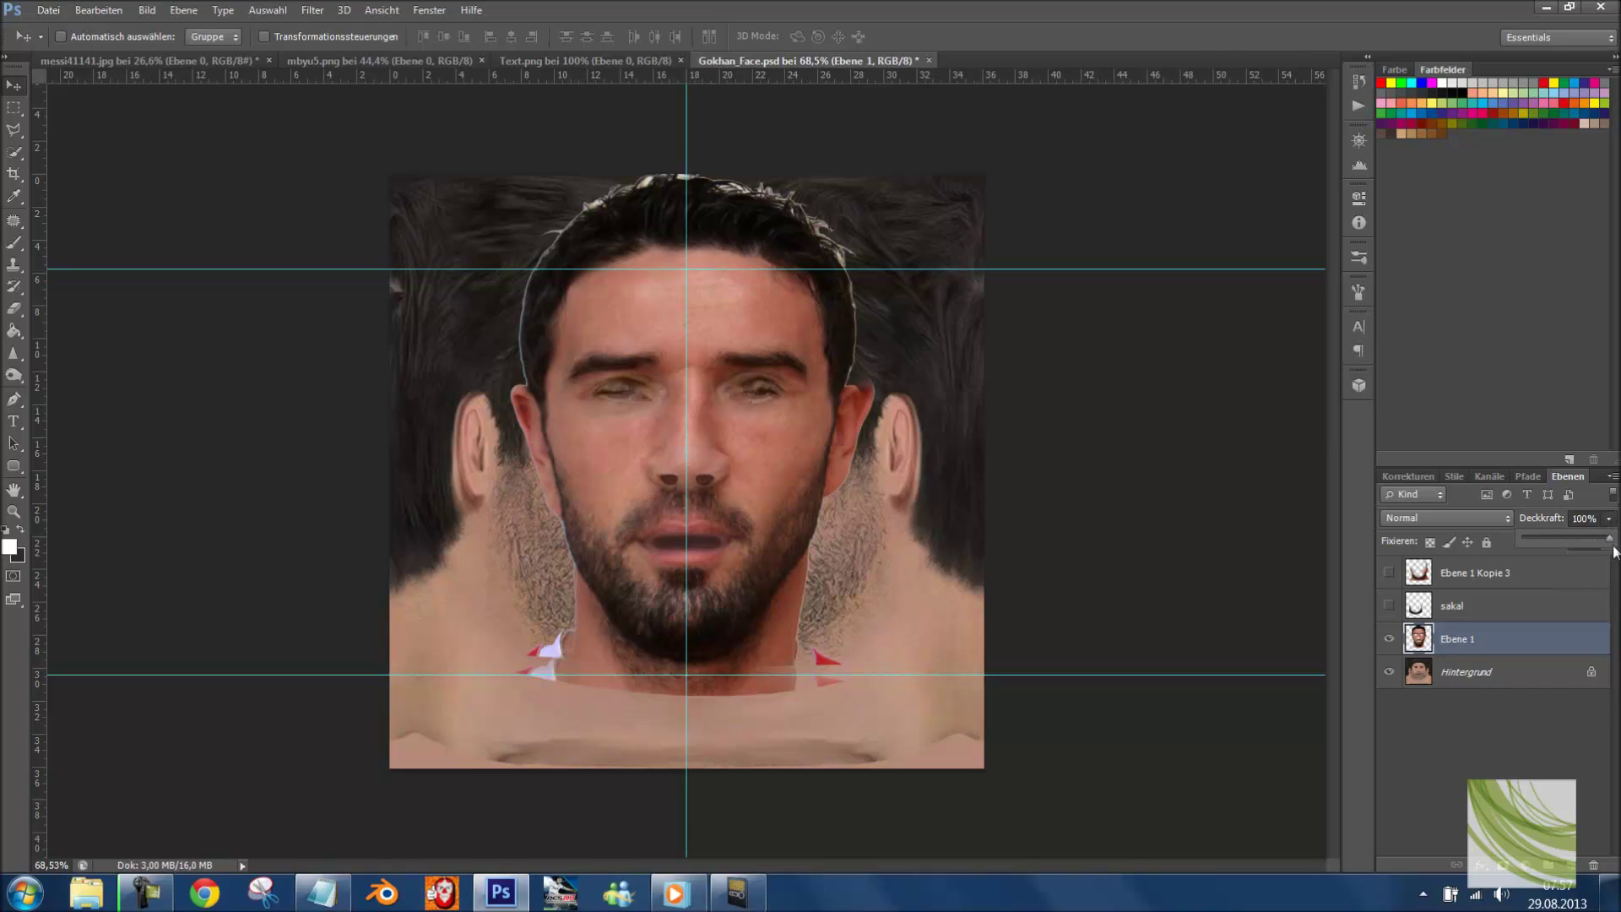
pyautogui.click(1389, 638)
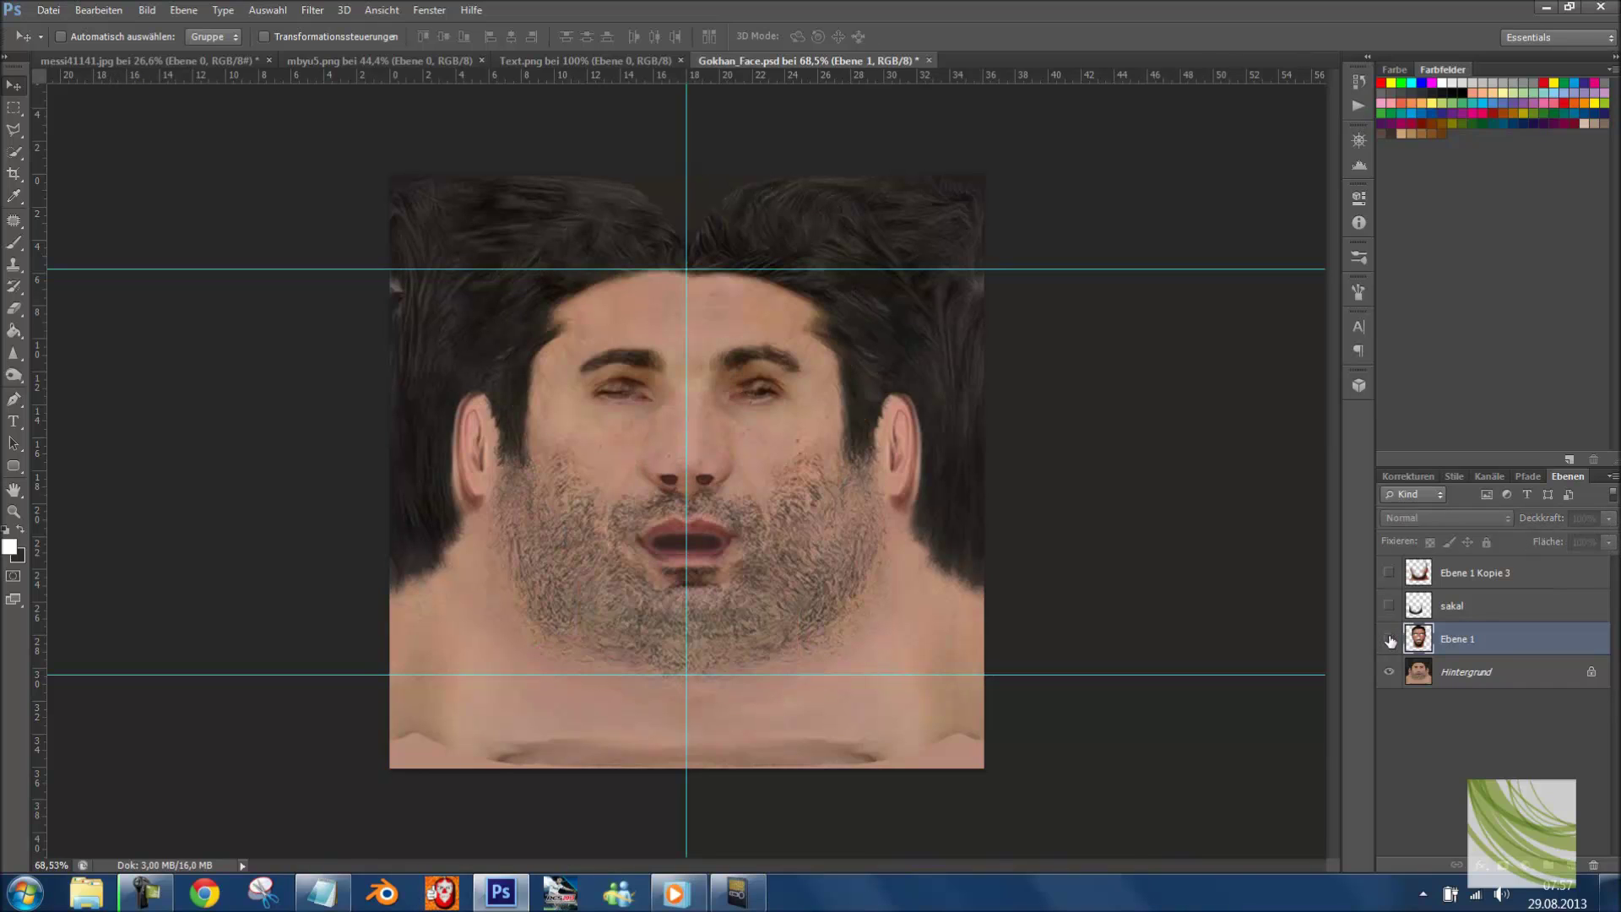
pyautogui.click(1389, 640)
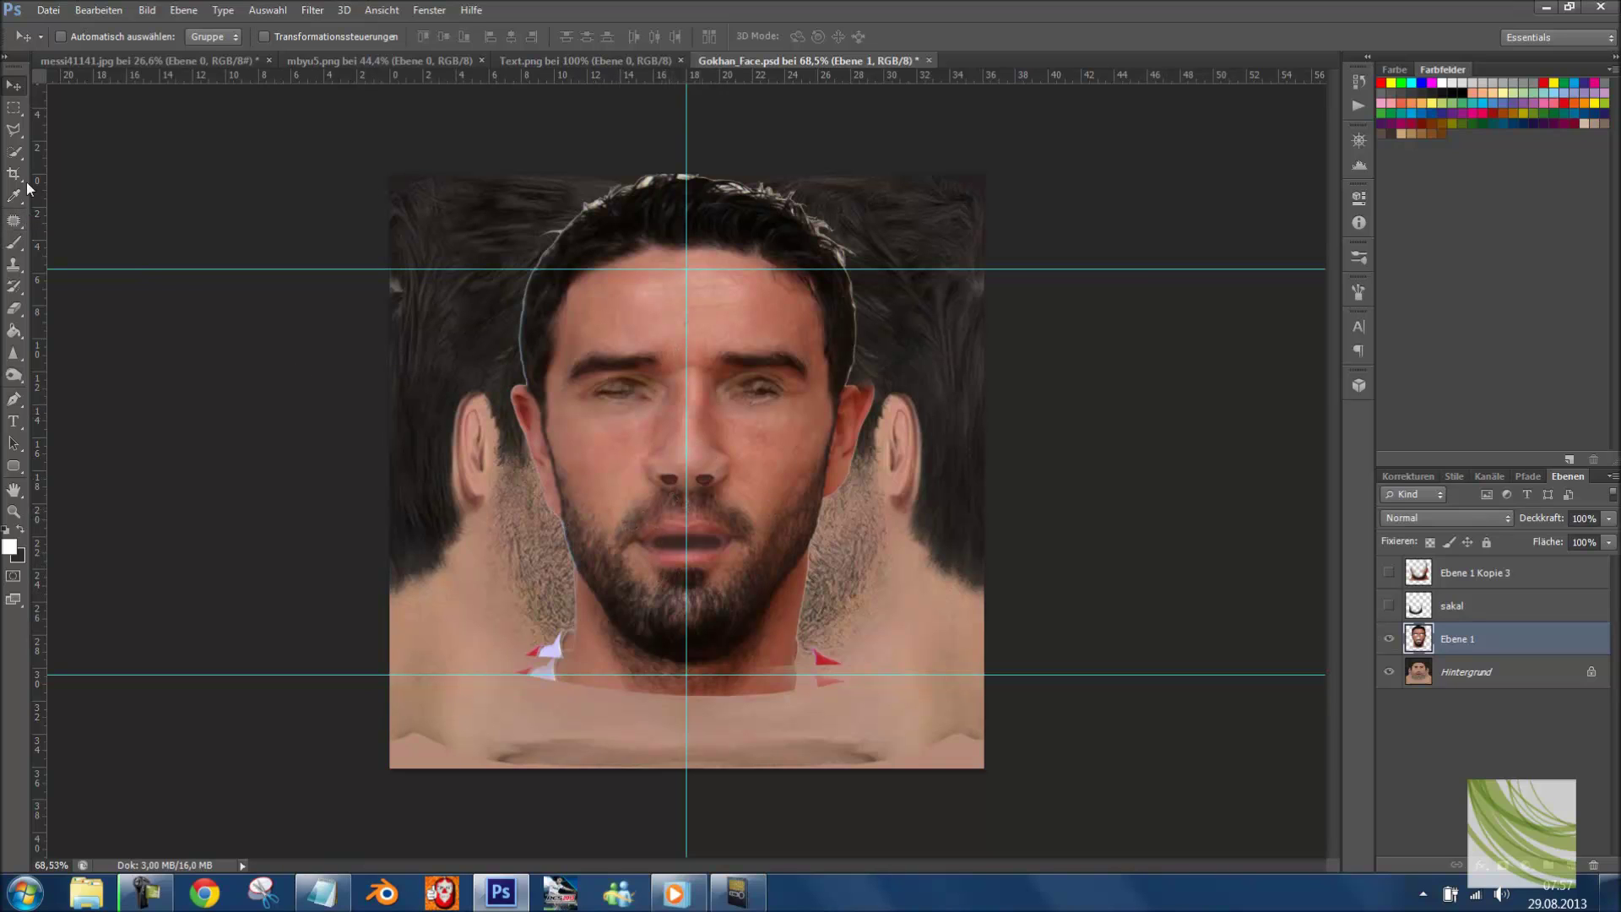
# - Outline the hair and ears on Ebene 1 with the Polygonal Lasso, following the face edge and hairline and looping around the head
pyautogui.click(13, 108)
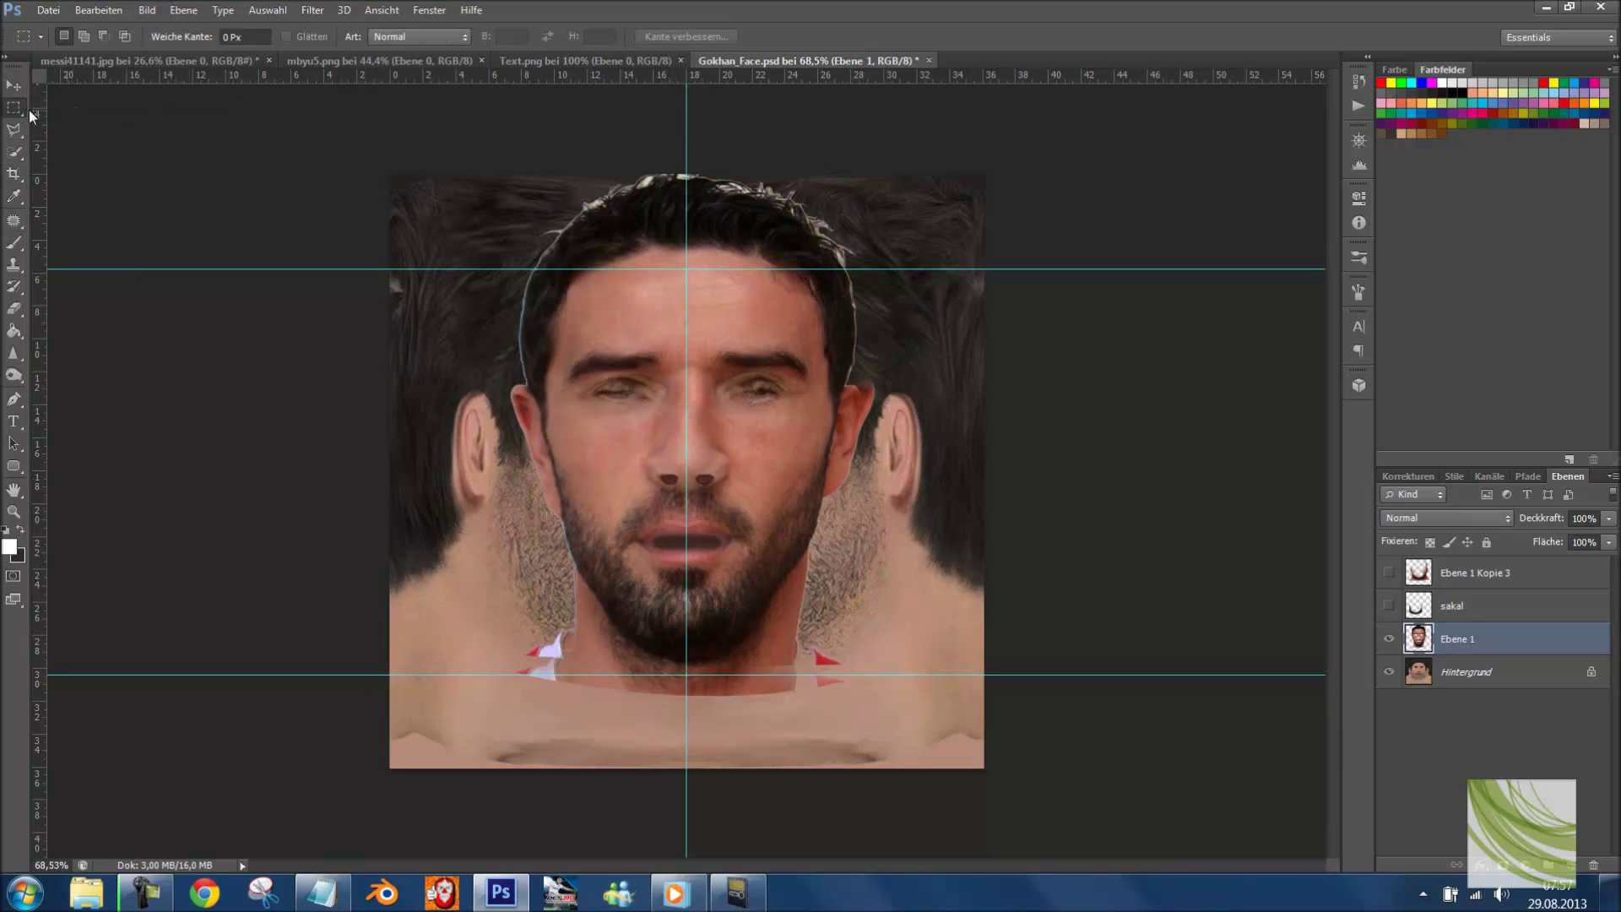
pyautogui.click(14, 129)
pyautogui.click(143, 146)
pyautogui.scroll(3, 824, 508)
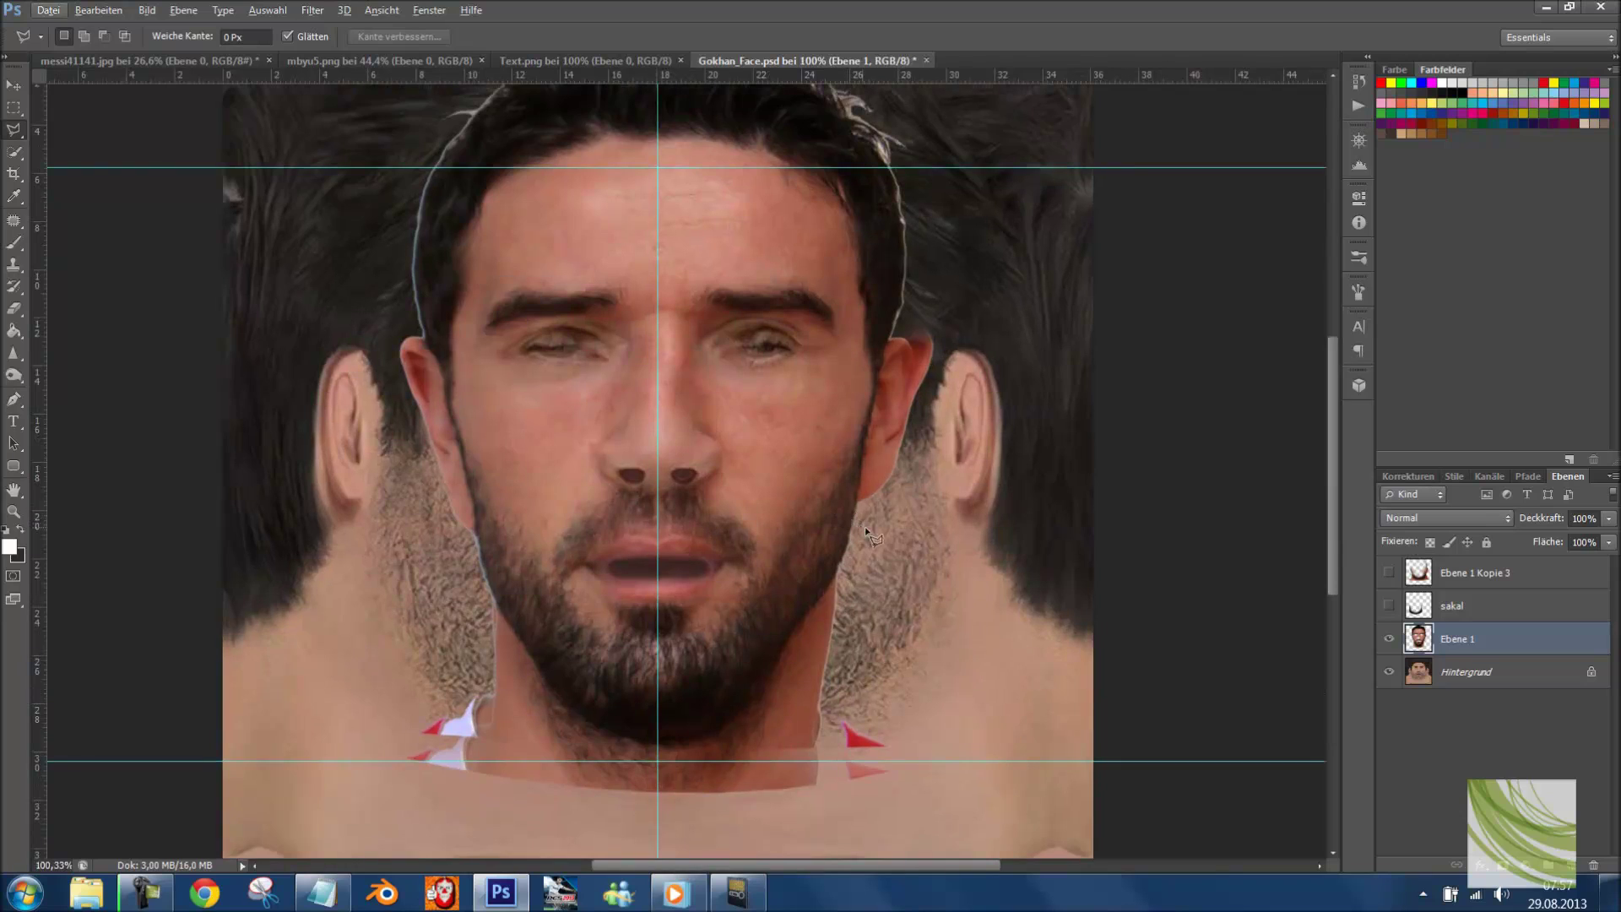
pyautogui.click(859, 500)
pyautogui.click(868, 351)
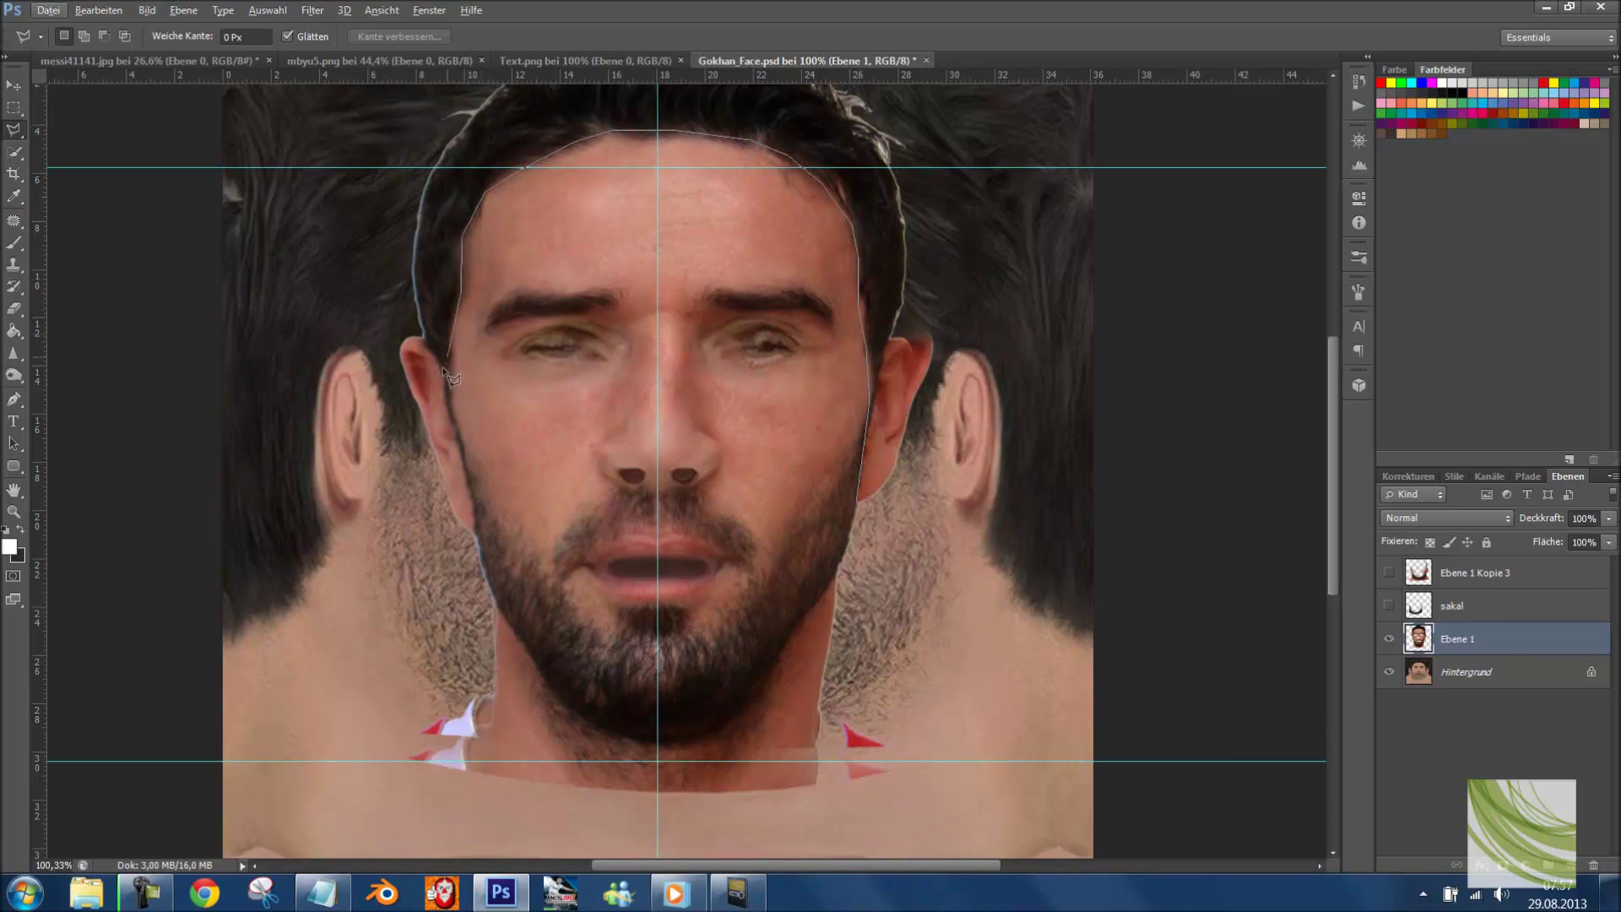
pyautogui.click(314, 561)
pyautogui.scroll(3, 308, 179)
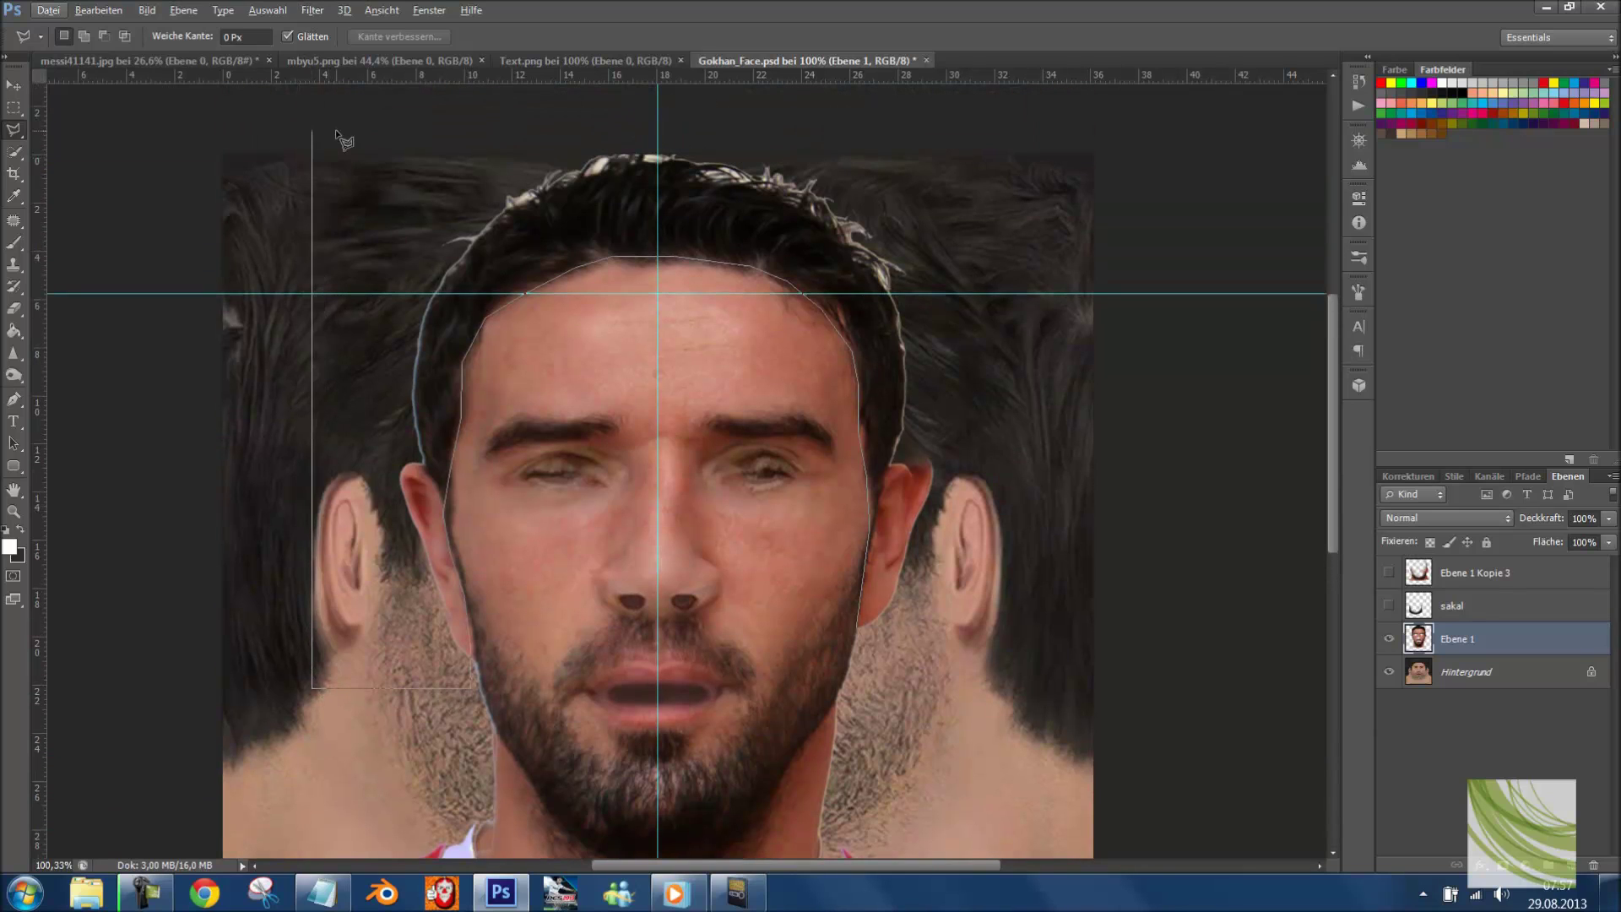
pyautogui.click(1047, 131)
pyautogui.click(1046, 680)
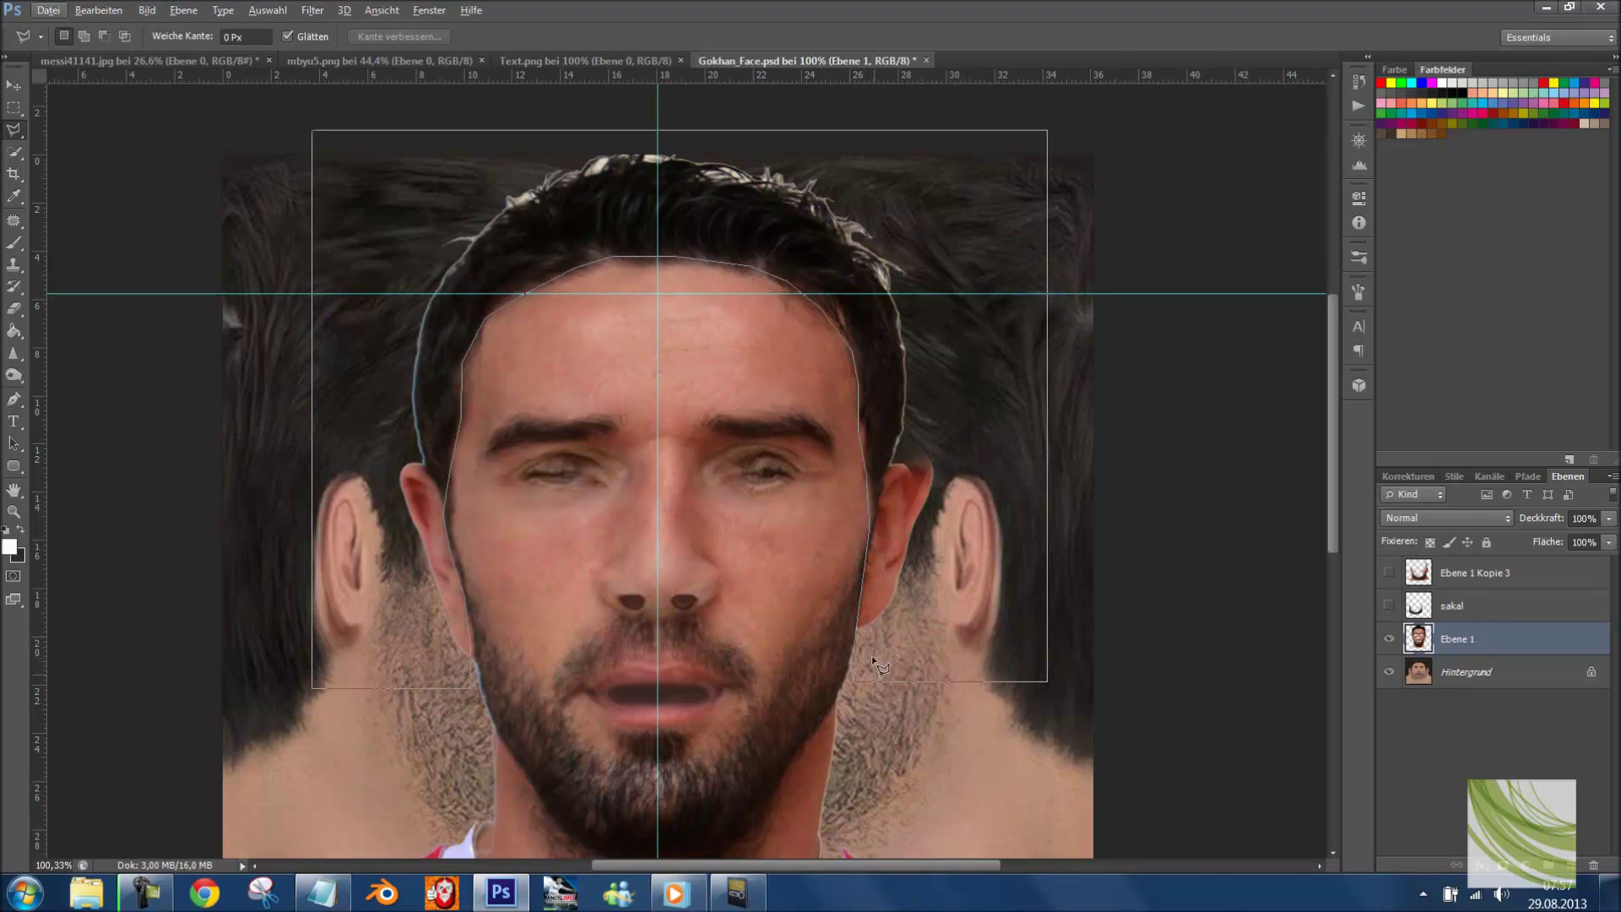
# - Close the selection around the hair and ears, feather it by 6 pixels and delete that area from Ebene 1
pyautogui.doubleClick(875, 653)
pyautogui.rightClick(982, 402)
pyautogui.click(1065, 454)
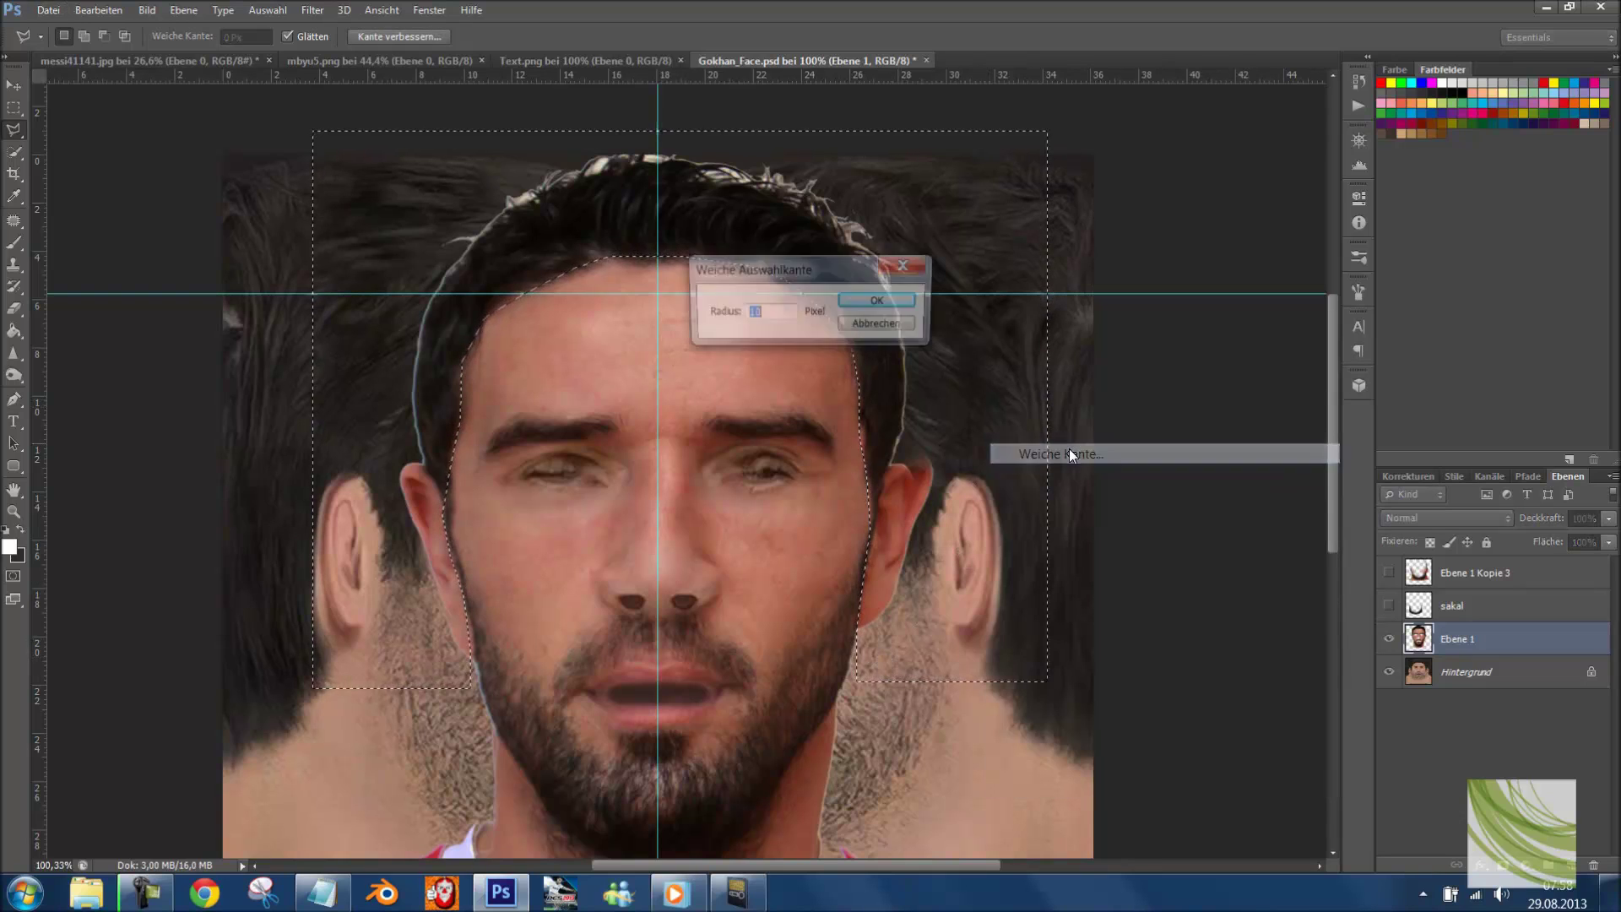
pyautogui.write('6')
pyautogui.press('Return')
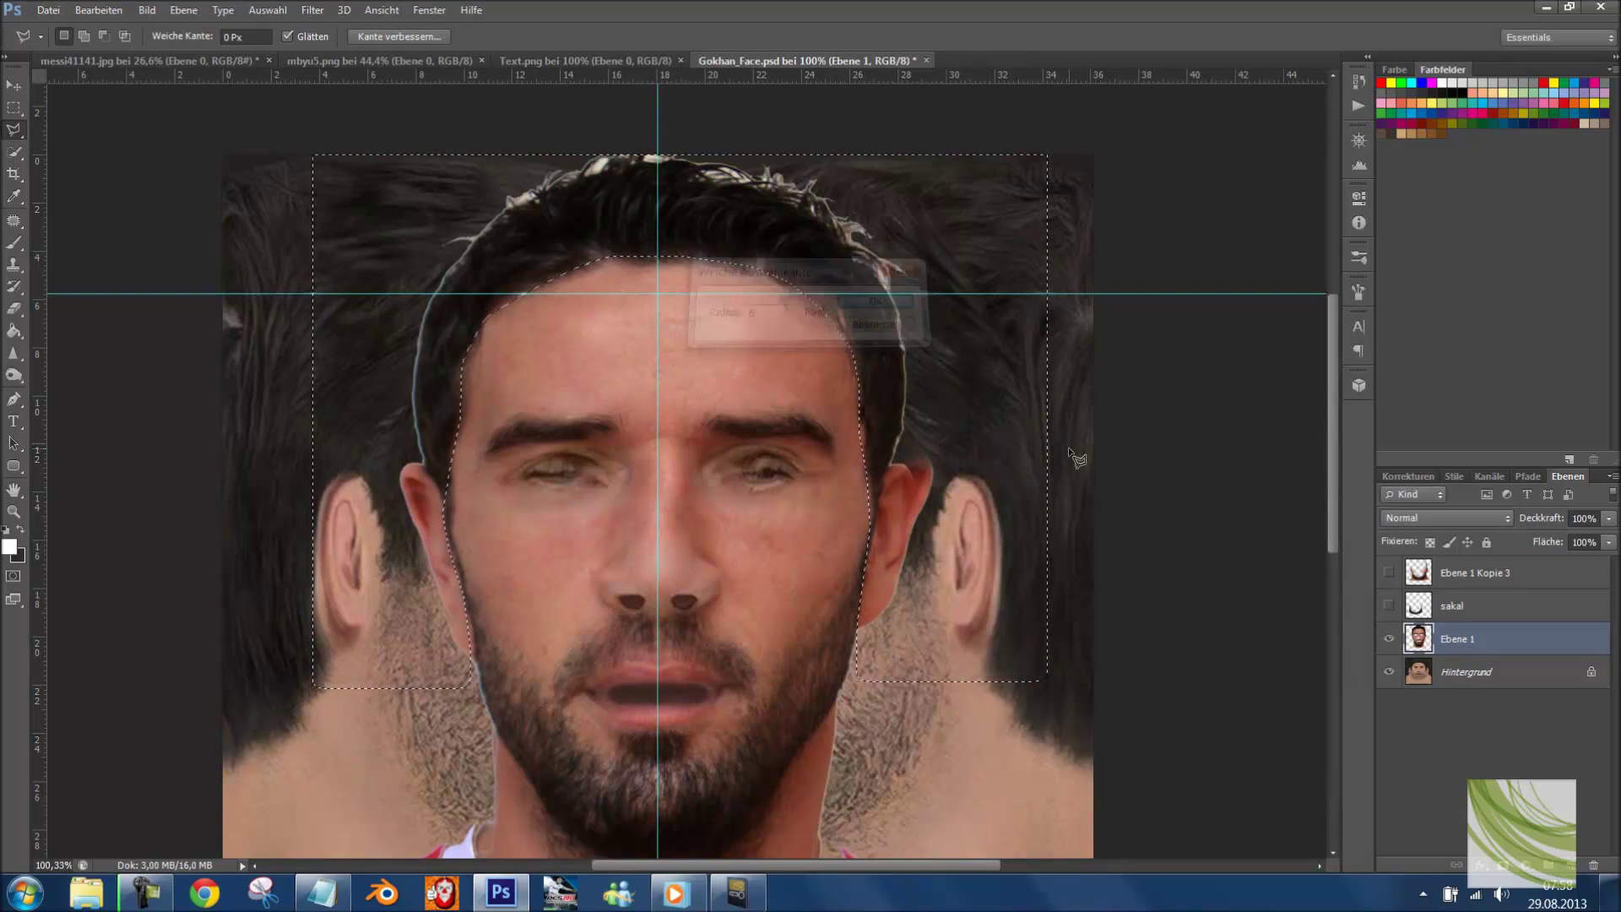
pyautogui.press('Delete')
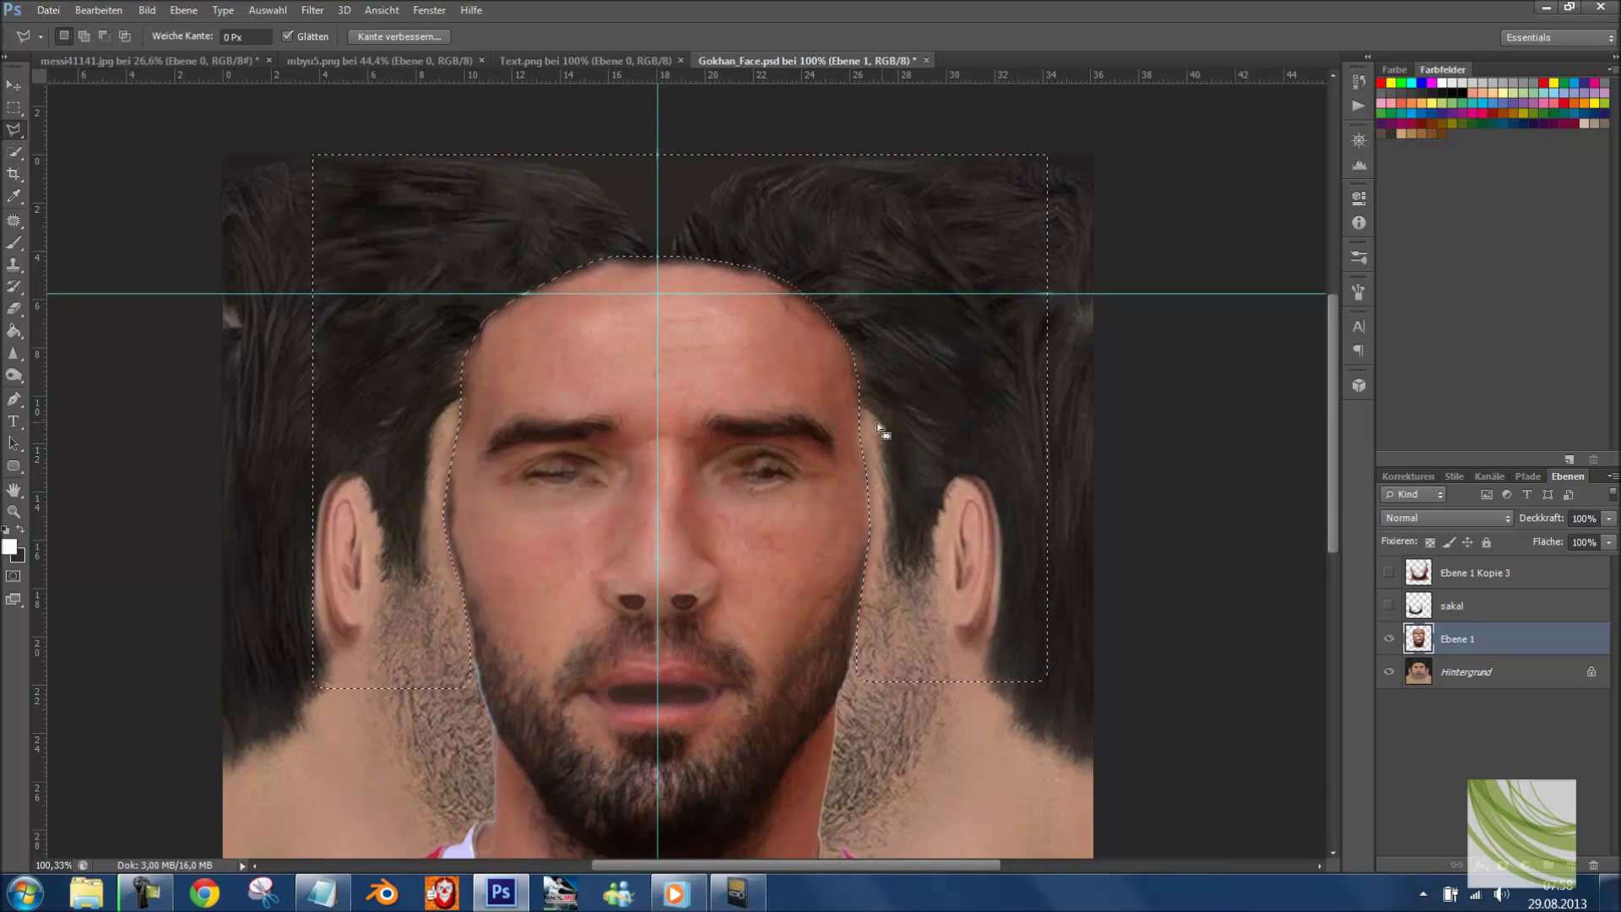
# - Feather the same selection by 15 pixels, delete again to soften the face edge on Ebene 1, and deselect
pyautogui.rightClick(841, 314)
pyautogui.click(971, 371)
pyautogui.write('15')
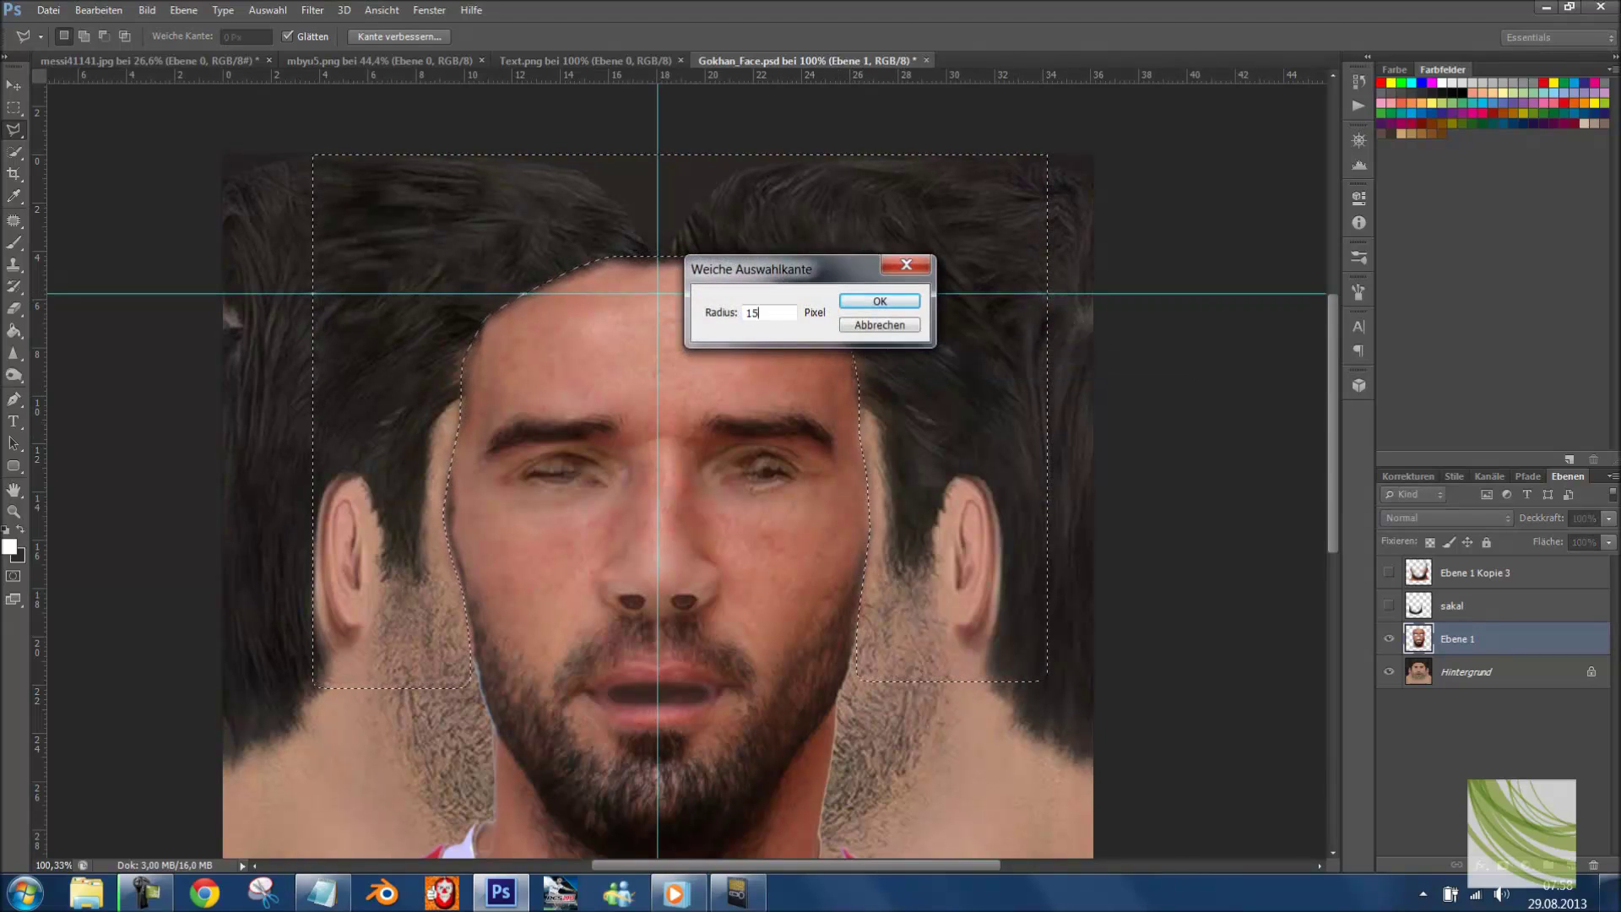
pyautogui.press('Return')
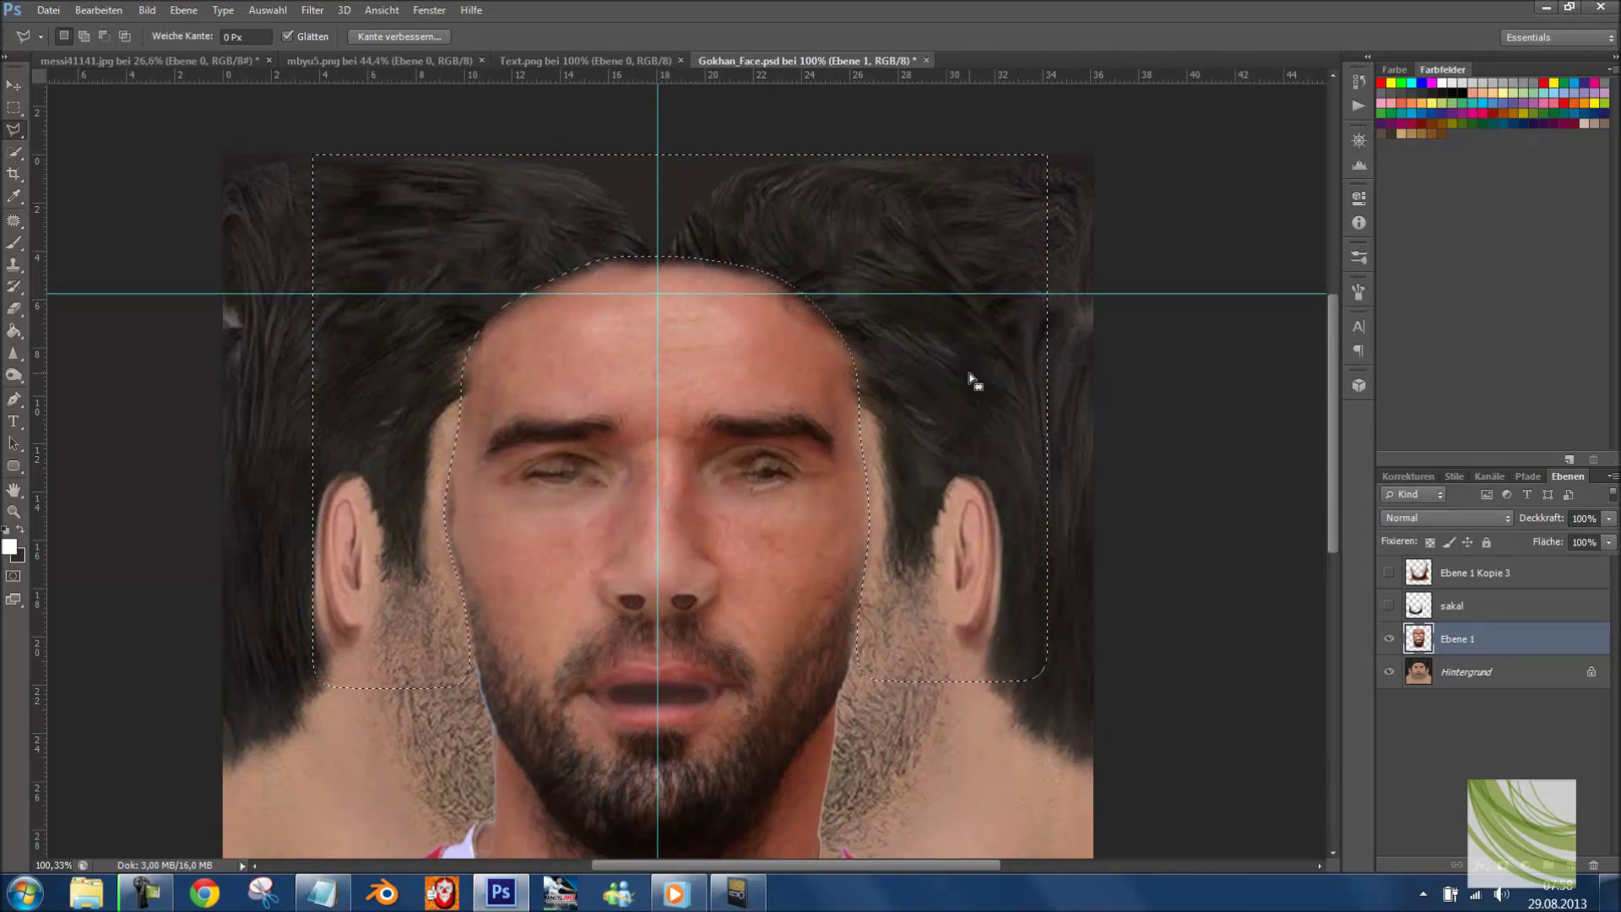
pyautogui.press('Delete')
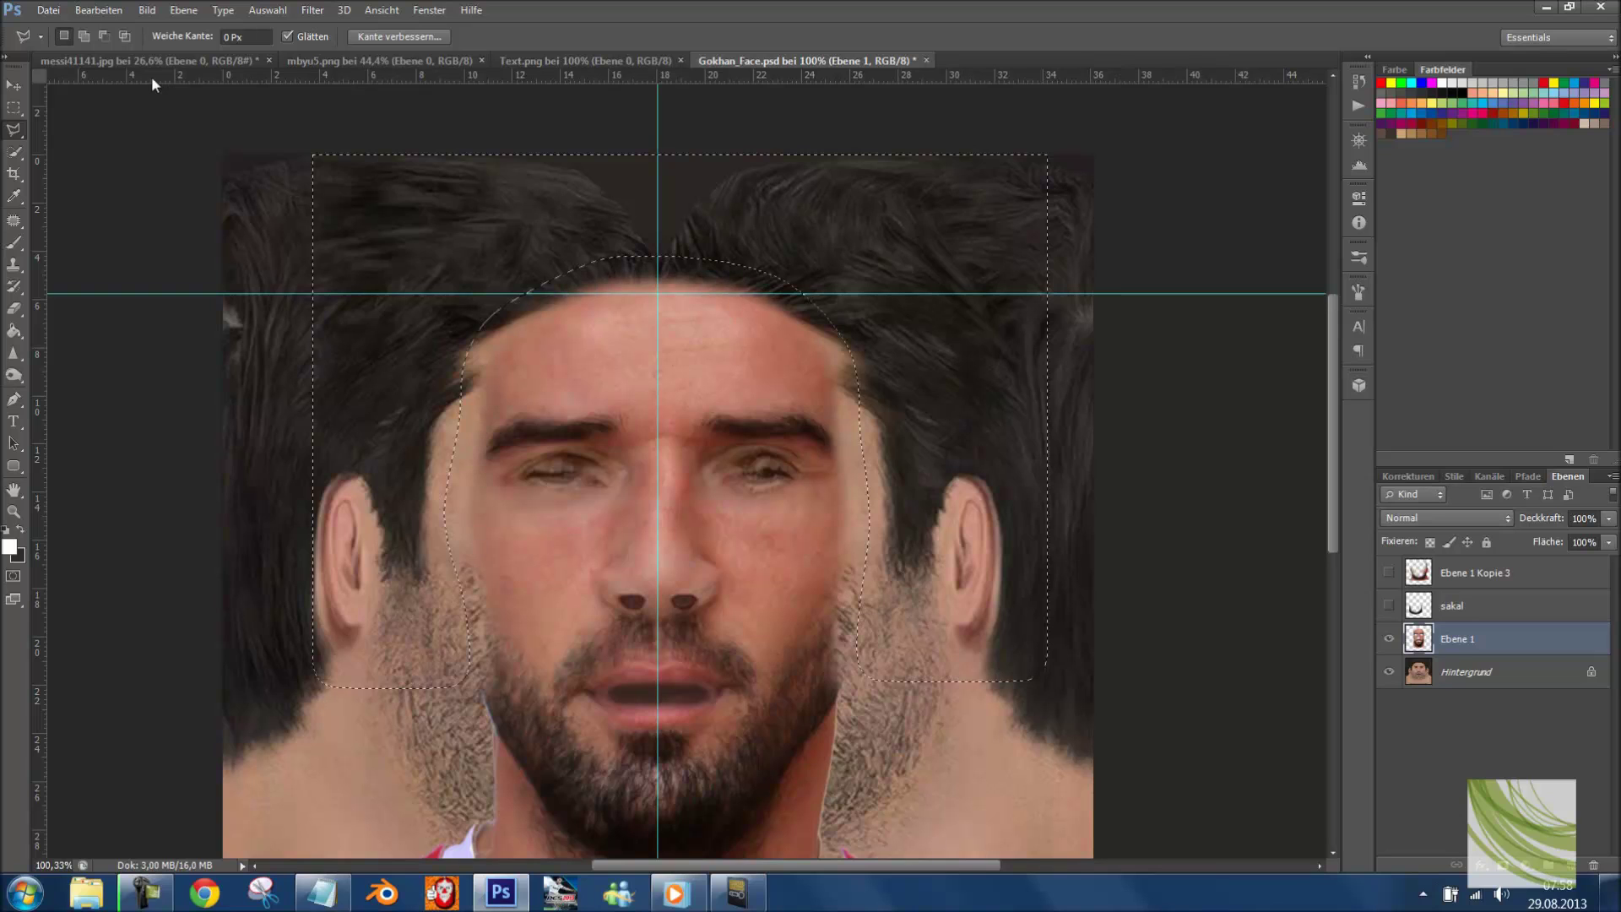
pyautogui.click(13, 107)
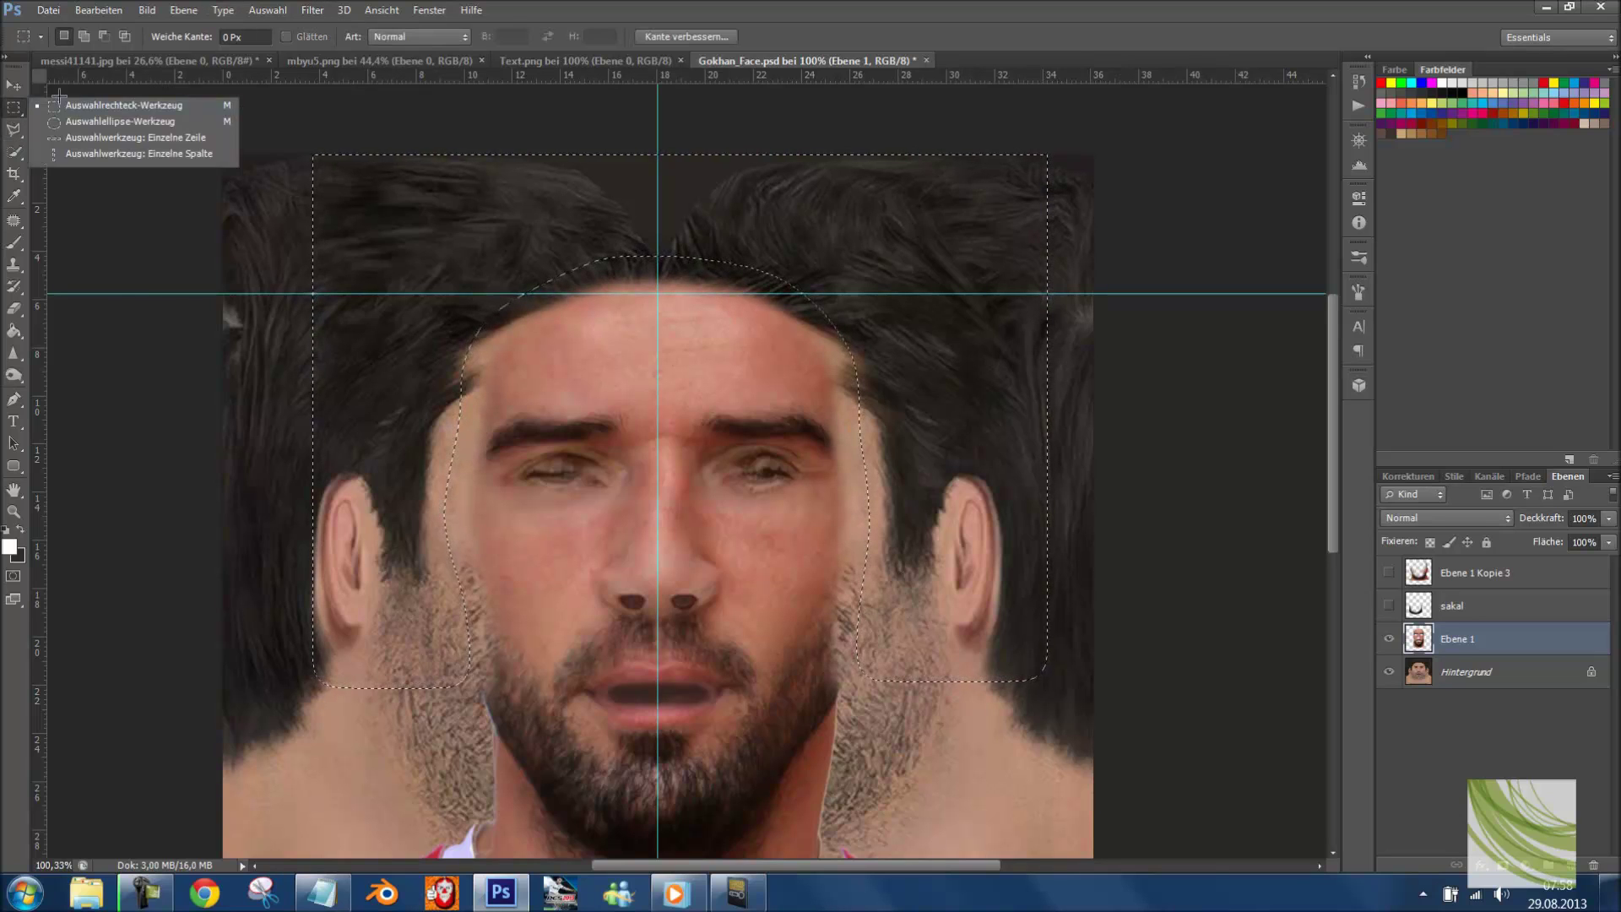
pyautogui.click(74, 106)
pyautogui.click(179, 185)
# - Outline the area around the neck and shirt collar on Ebene 1 with the Polygonal Lasso, following the jaw and lower neck
pyautogui.scroll(-4, 205, 285)
pyautogui.scroll(3, 781, 608)
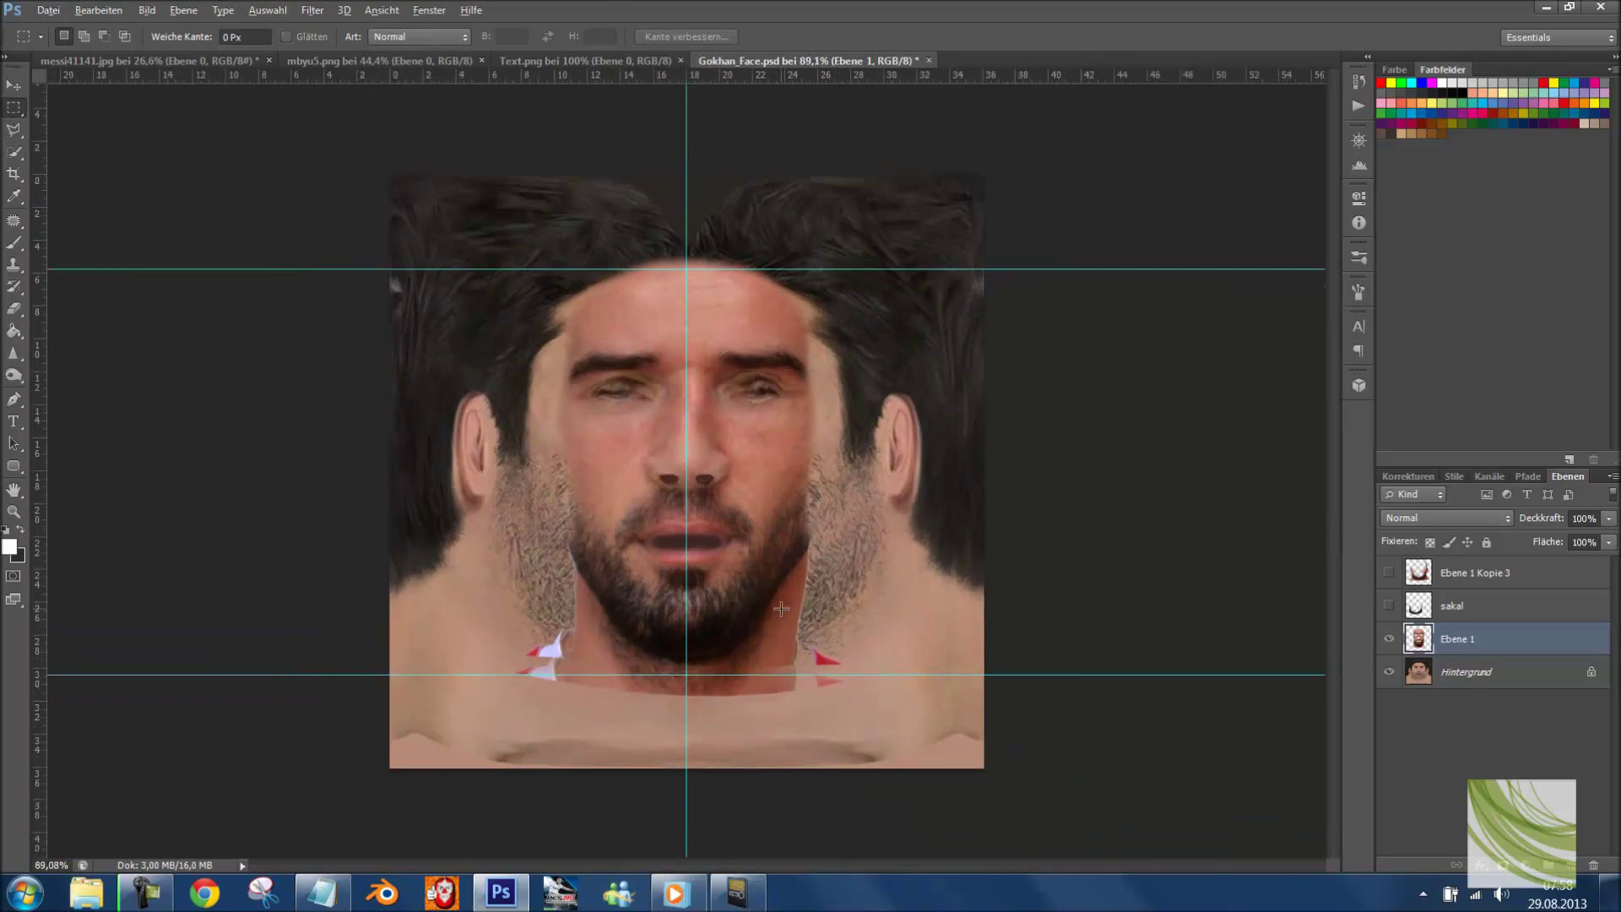
pyautogui.scroll(1, 781, 607)
pyautogui.click(15, 109)
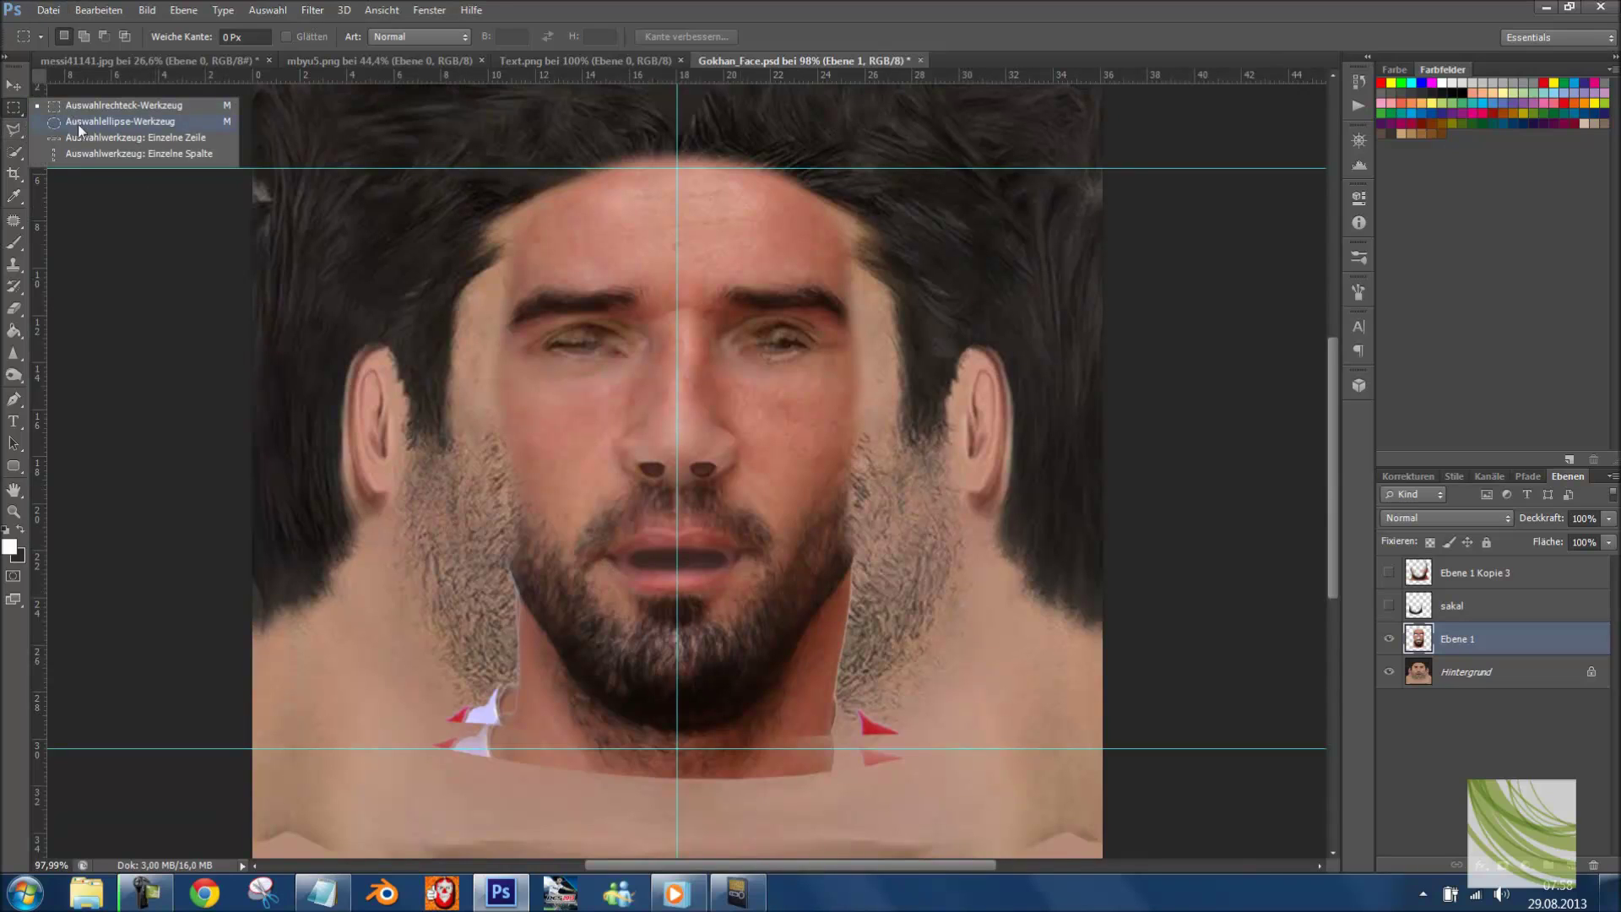
pyautogui.click(18, 129)
pyautogui.click(180, 270)
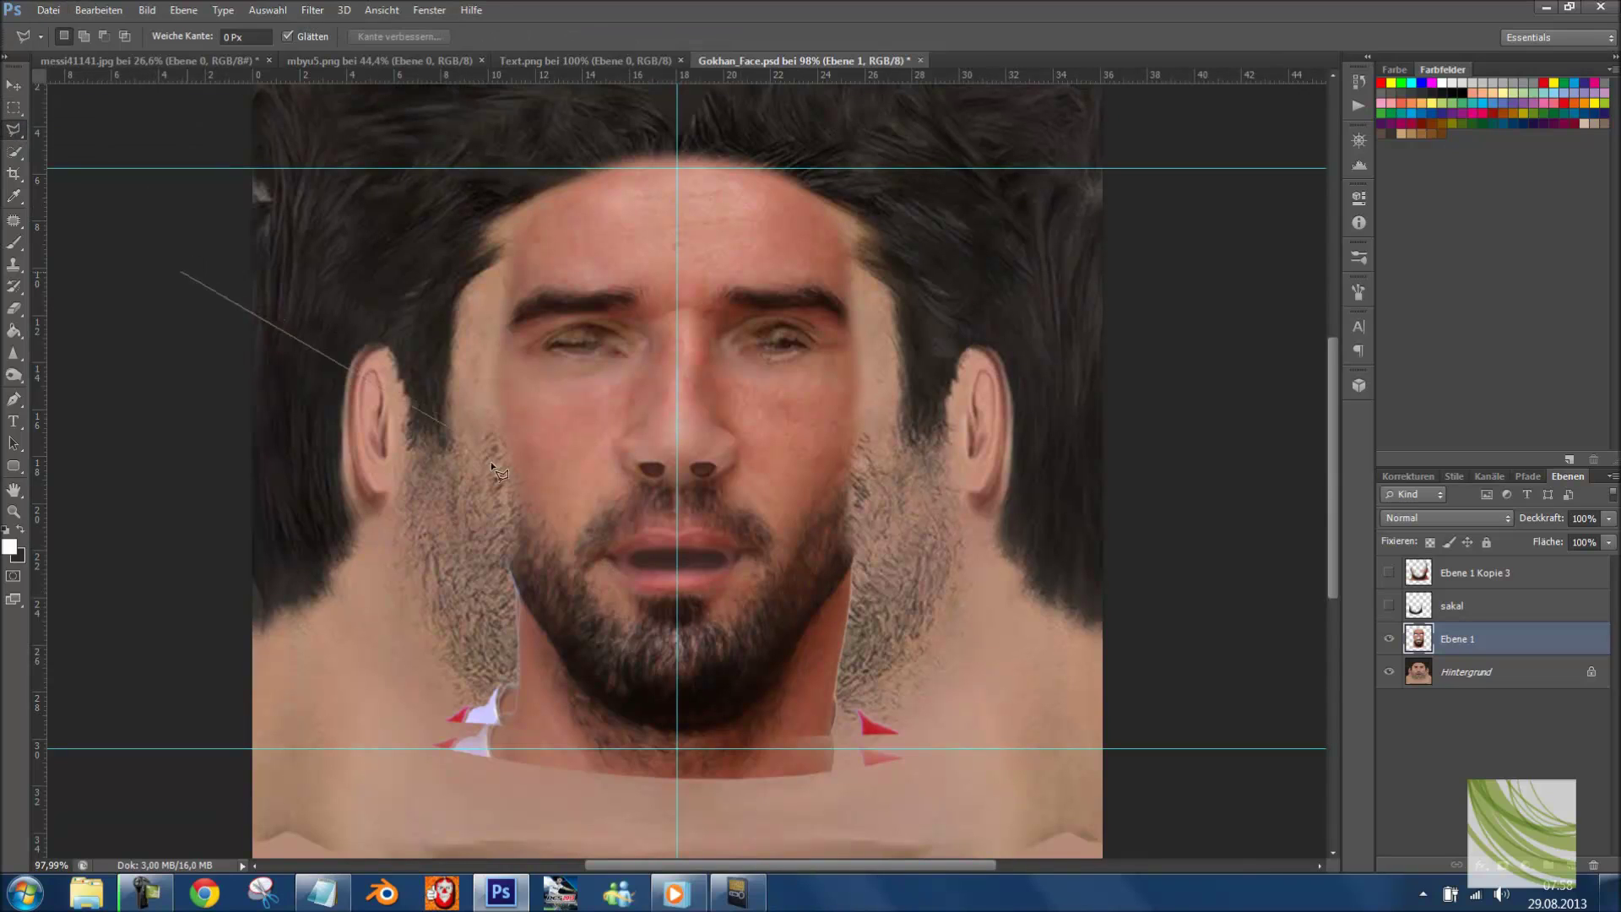
pyautogui.click(506, 558)
pyautogui.click(999, 812)
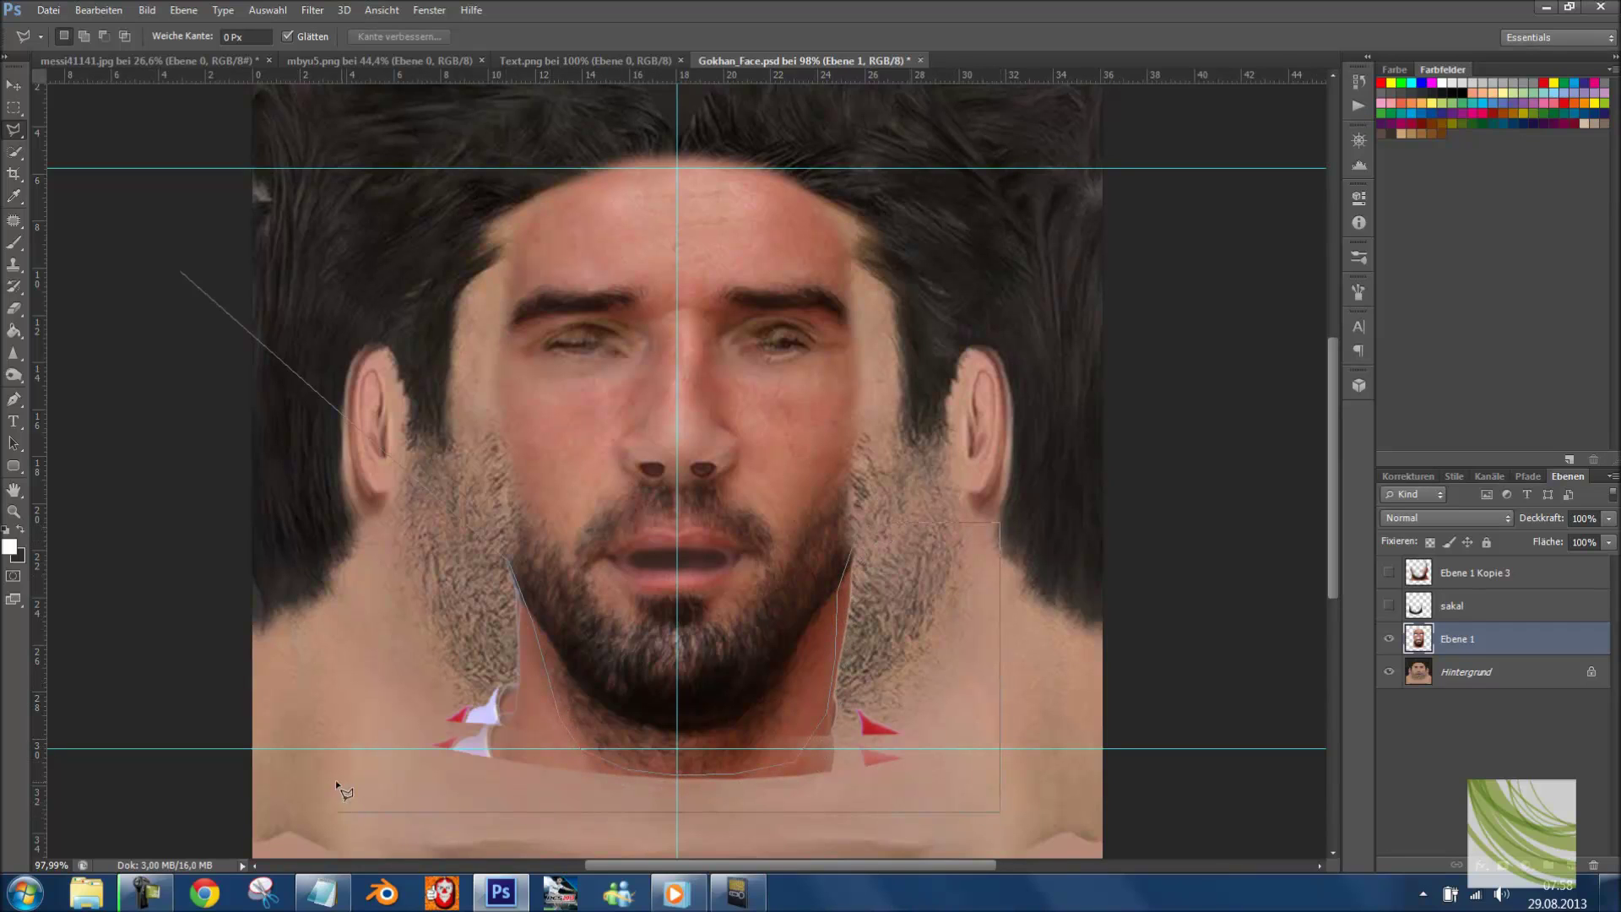
pyautogui.doubleClick(282, 383)
# - Feather the neck selection by 15 pixels, delete the collar and outer neck from Ebene 1, and deselect
pyautogui.rightClick(281, 383)
pyautogui.click(363, 440)
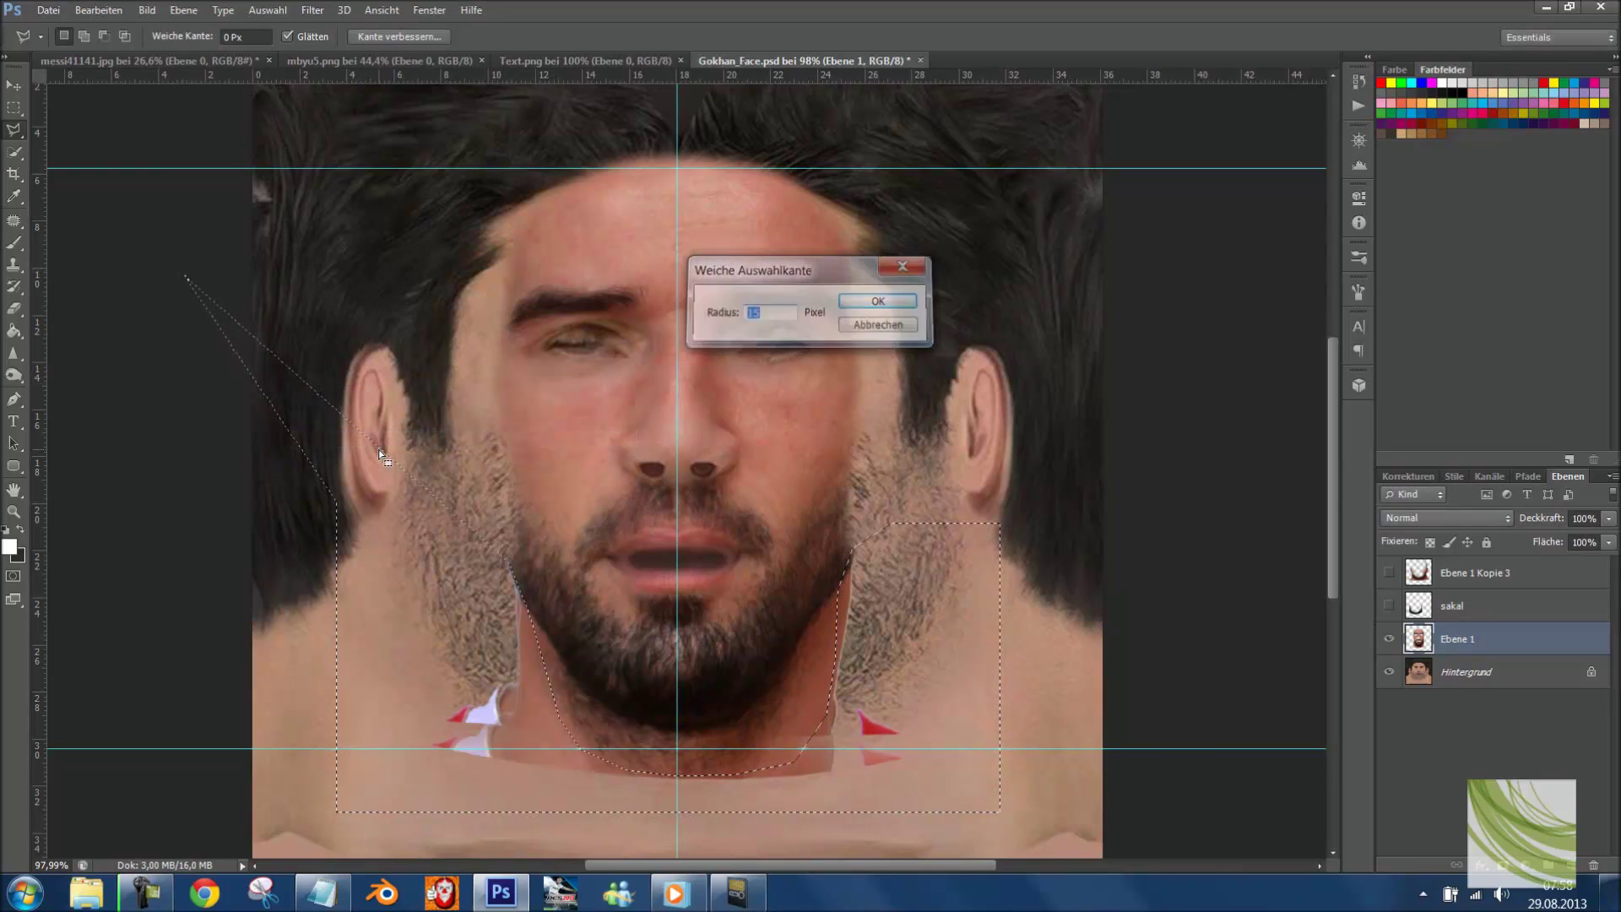
pyautogui.press('Return')
pyautogui.press('Delete')
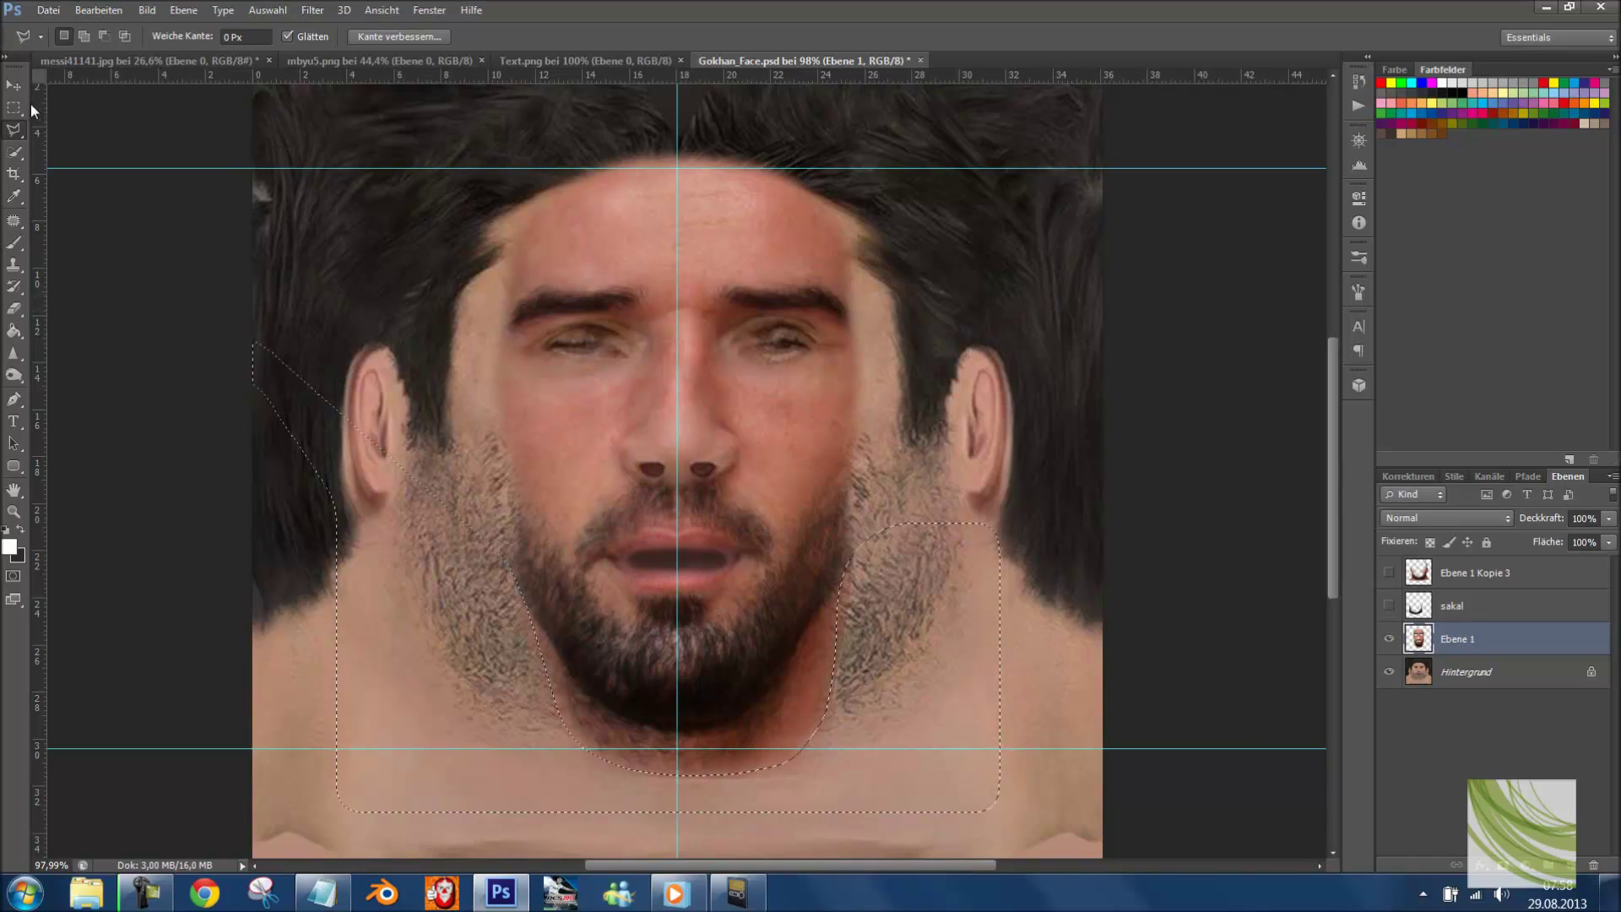
pyautogui.moveTo(15, 107); pyautogui.dragTo(59, 101)
pyautogui.click(59, 103)
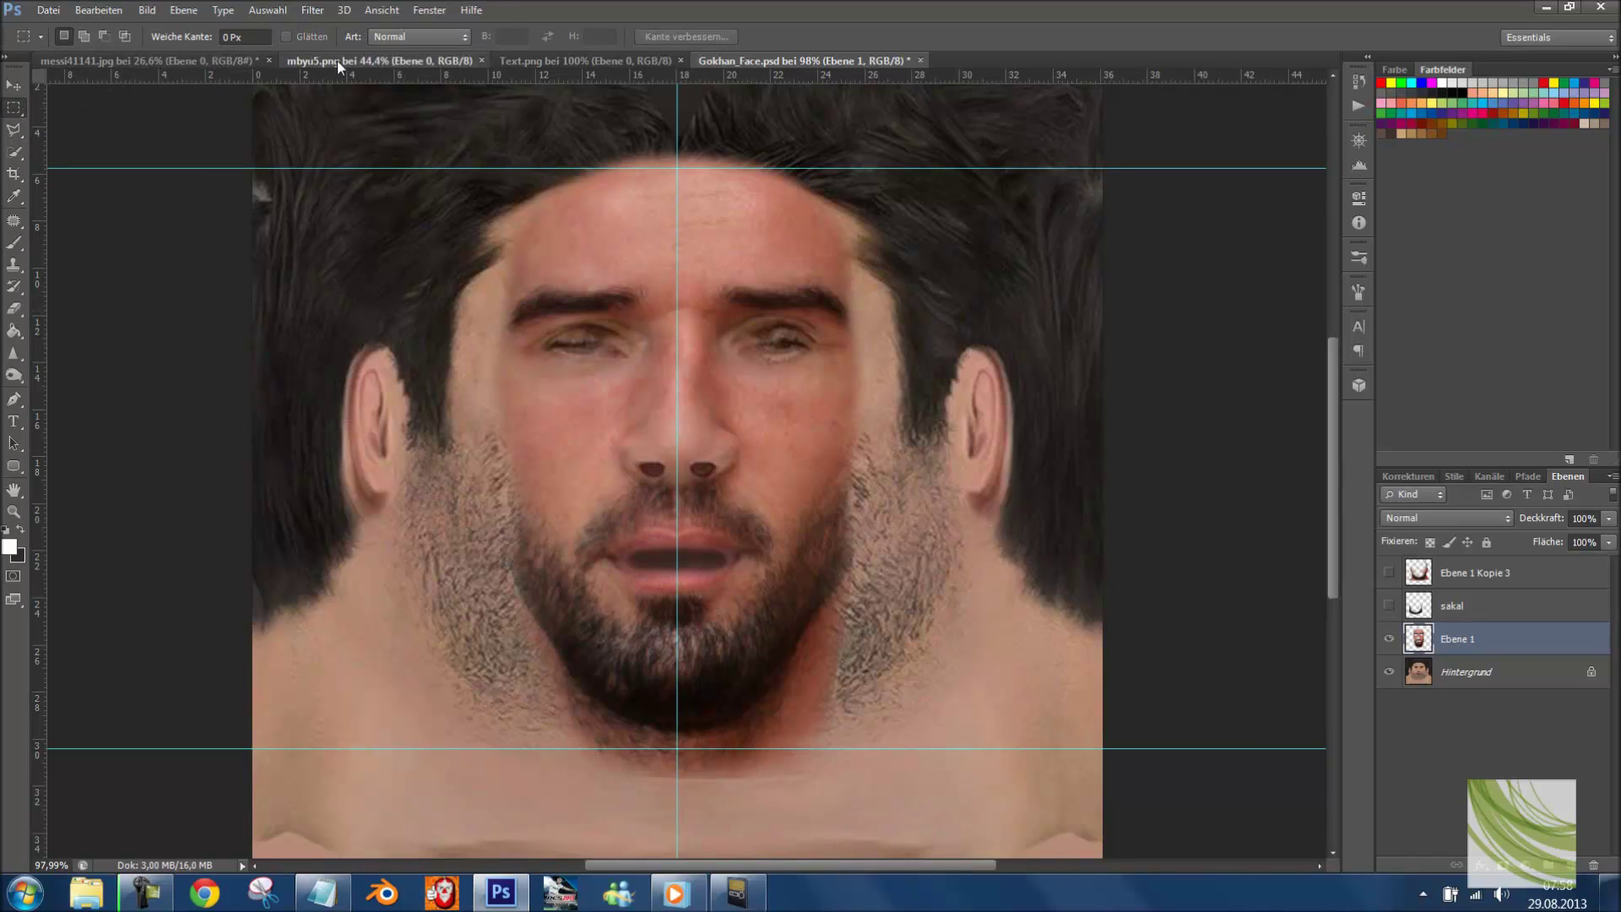
# - Copy a rectangle of the left half of the face, from eye to collar, in mbyu5.png and paste it into Gokhan_Face.psd
pyautogui.click(337, 59)
pyautogui.click(753, 488)
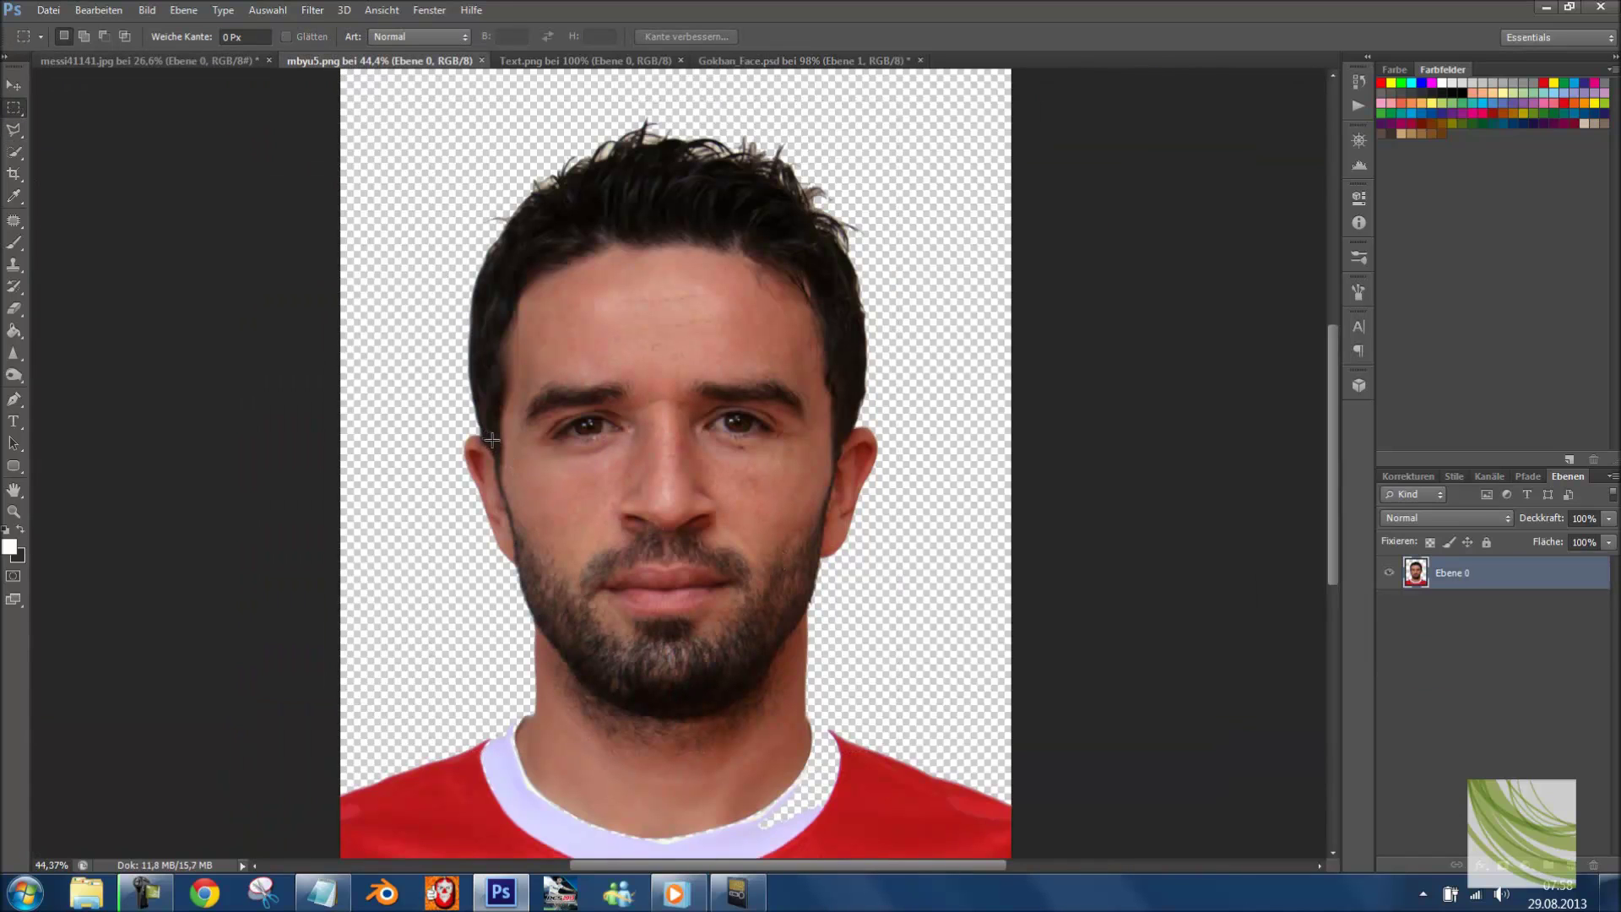
pyautogui.moveTo(491, 440); pyautogui.dragTo(672, 840)
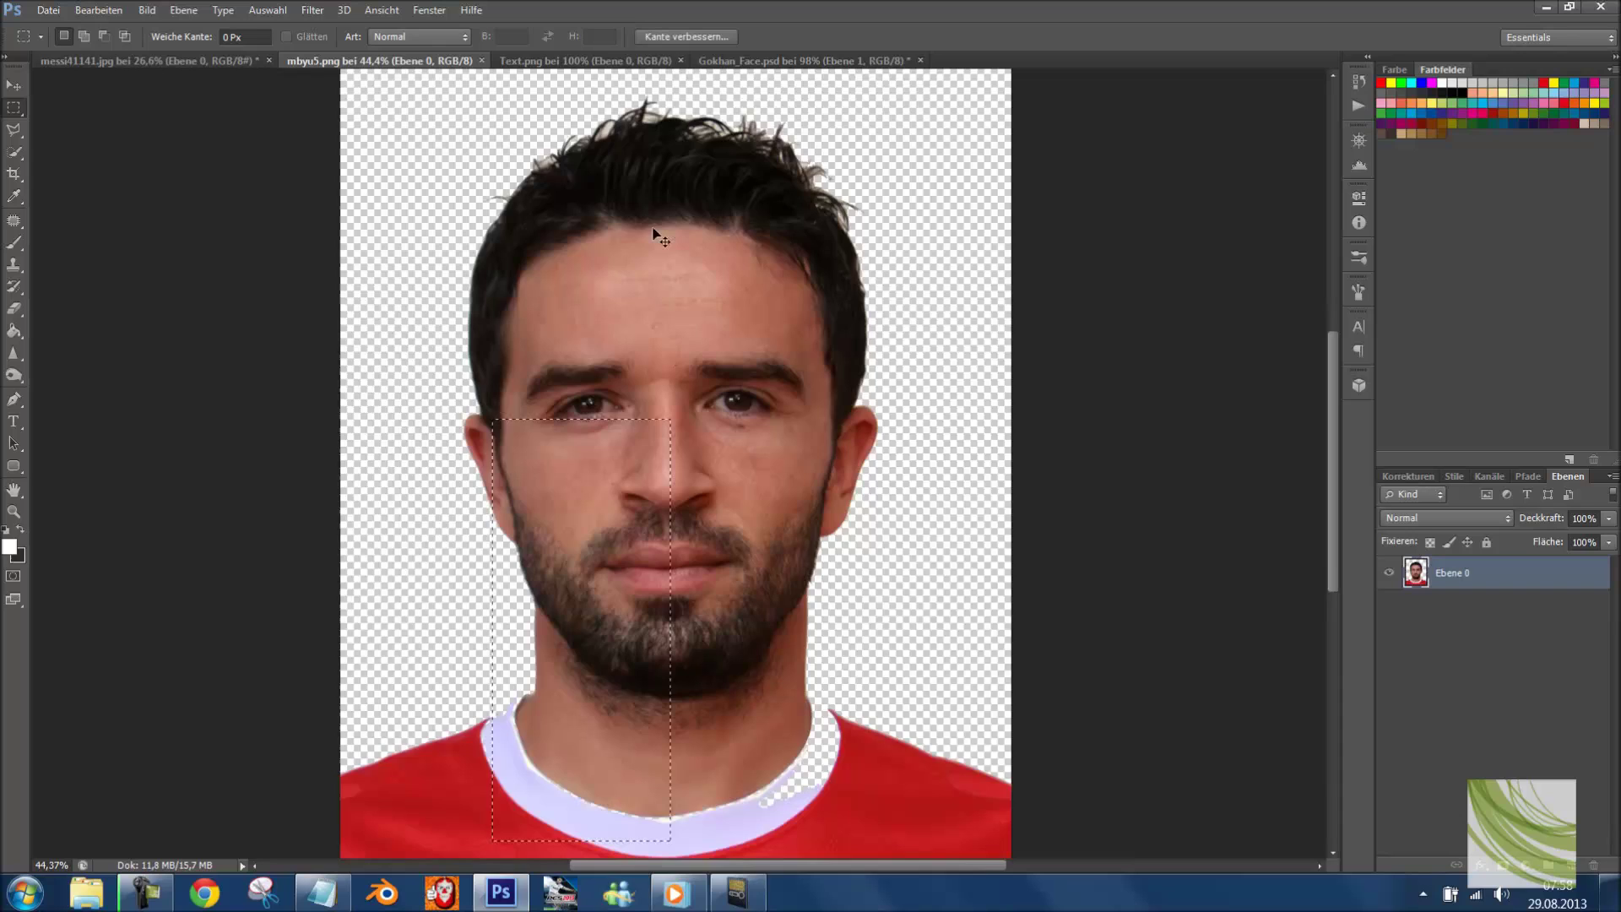
pyautogui.click(563, 66)
pyautogui.click(764, 59)
pyautogui.scroll(1, 623, 437)
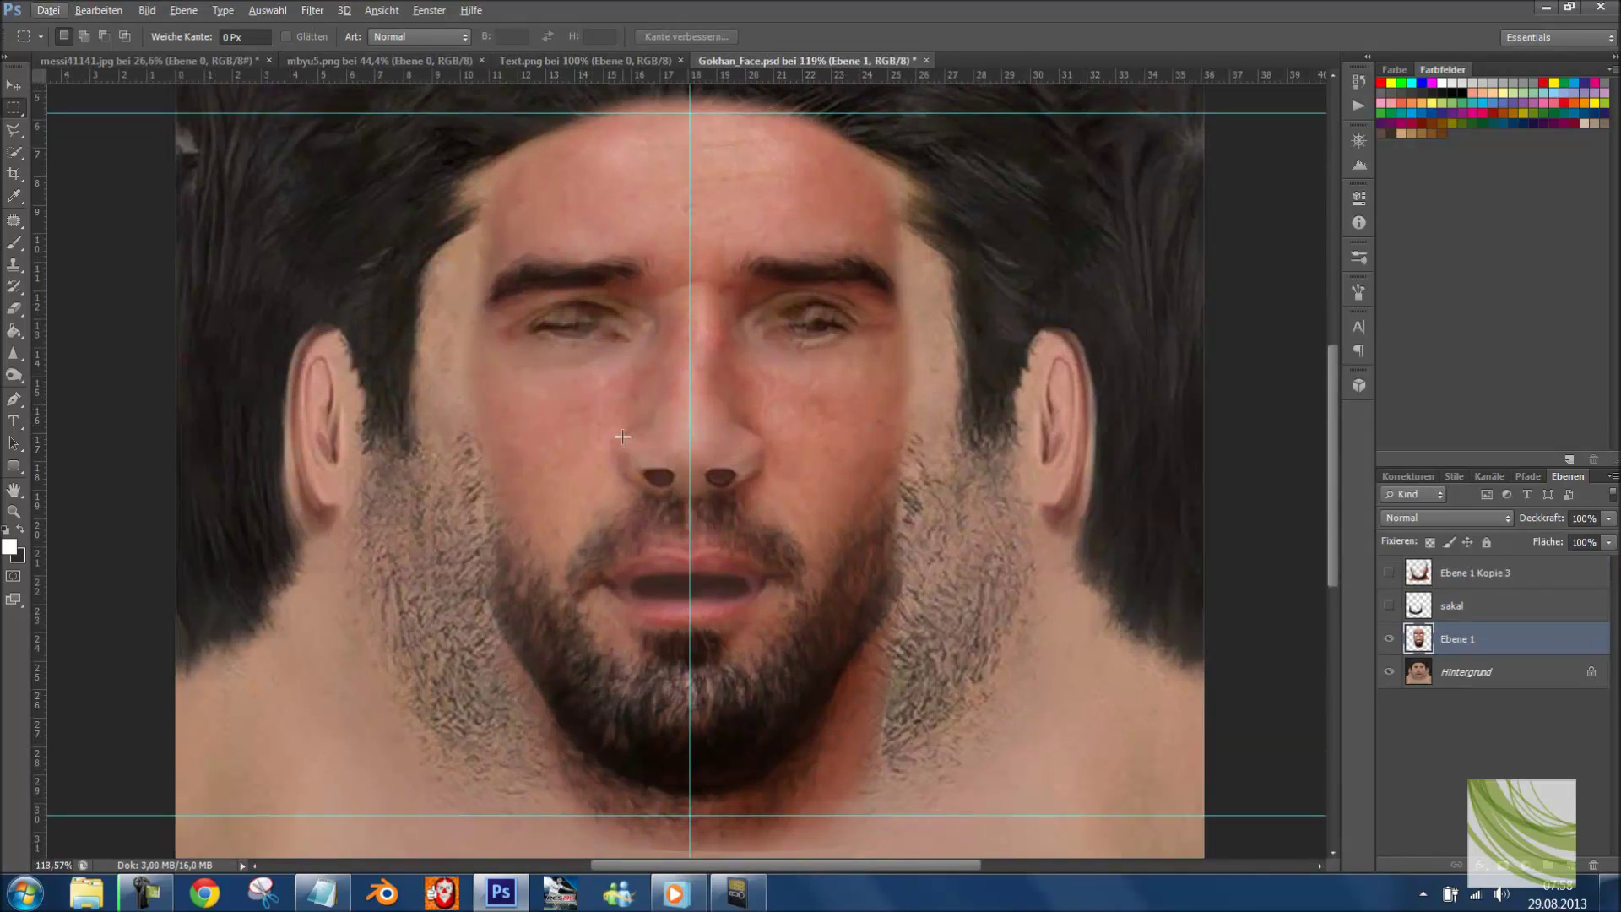
pyautogui.hotkey('ctrl', 'v')
# - Scale the pasted half face to about 62.8% and align its inner edge with the vertical centre guide over the face
pyautogui.hotkey('ctrl', 't')
pyautogui.scroll(-2, 802, 650)
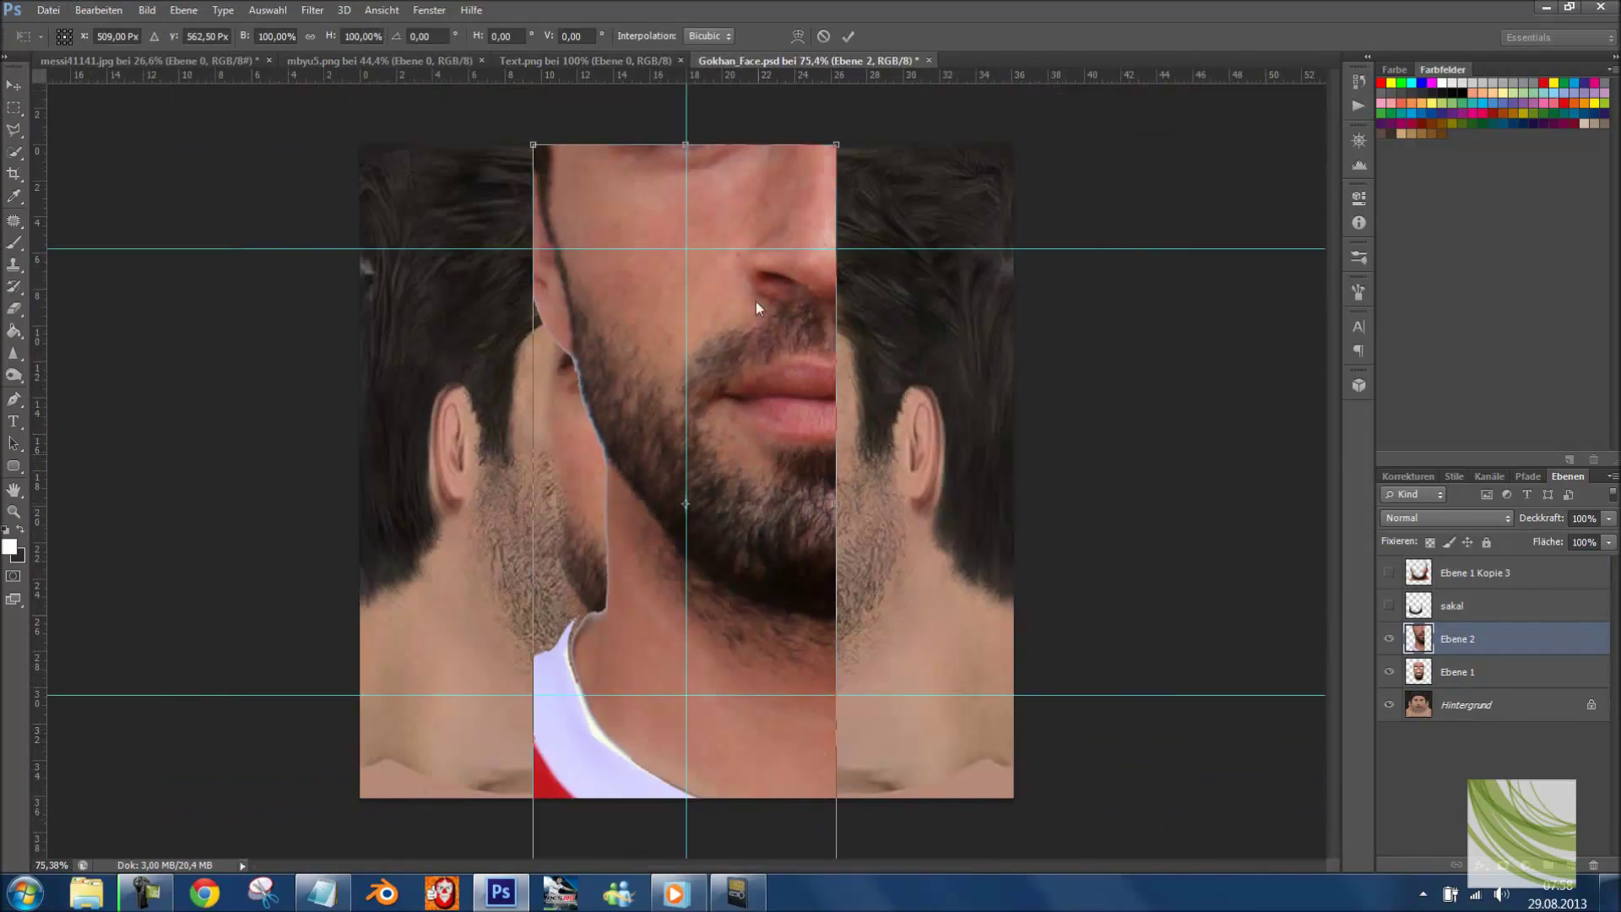
pyautogui.moveTo(837, 144); pyautogui.dragTo(700, 449)
pyautogui.moveTo(694, 504); pyautogui.dragTo(646, 425)
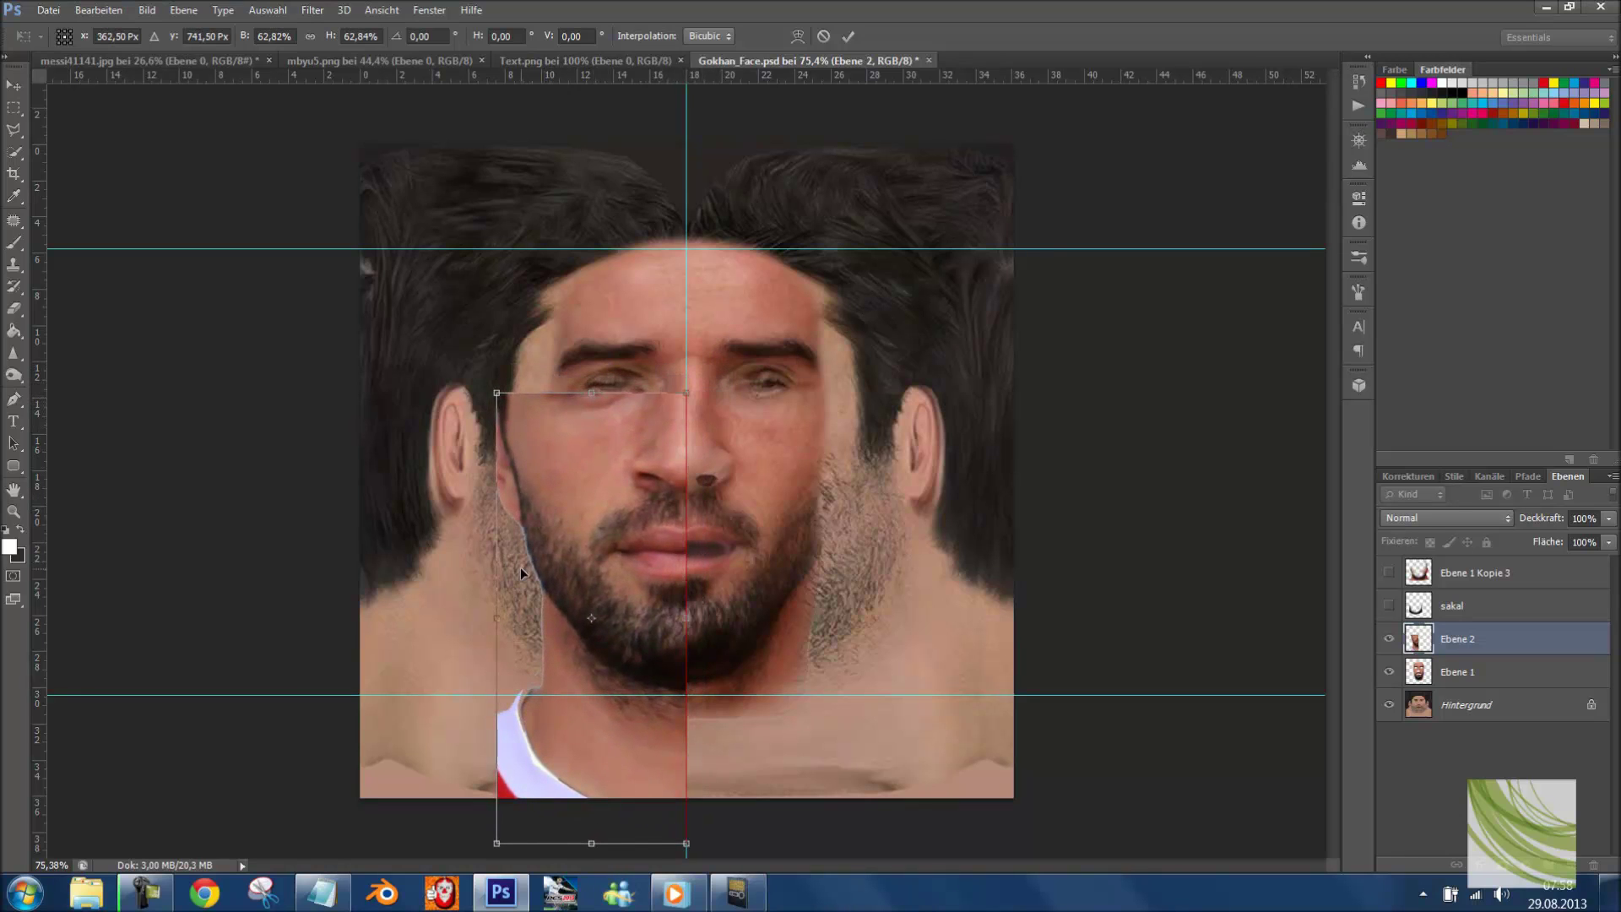
# - Warp the pasted half face, pulling its lower outer corner and side outward so the neck and collar reach the texture's edge
pyautogui.rightClick(520, 566)
pyautogui.click(574, 398)
pyautogui.moveTo(496, 842); pyautogui.dragTo(400, 818)
pyautogui.moveTo(496, 694); pyautogui.dragTo(351, 715)
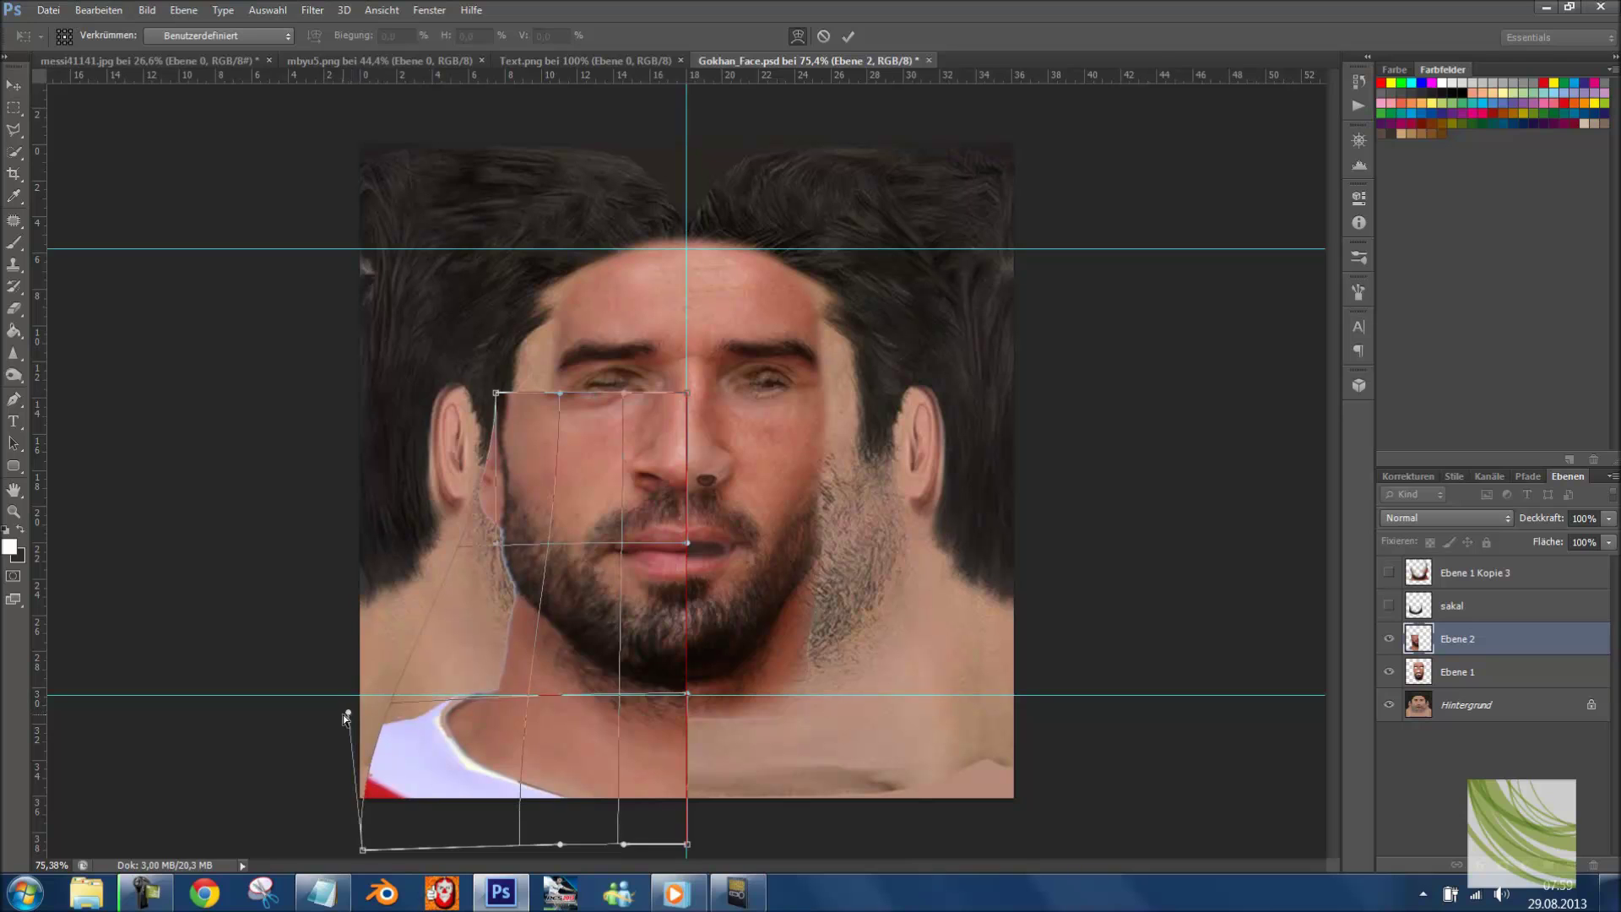
pyautogui.press('Return')
# - Erase Ebene 2's upper edge below the eye and its mouth area with a soft 83 px eraser at 25% opacity
pyautogui.scroll(2, 537, 345)
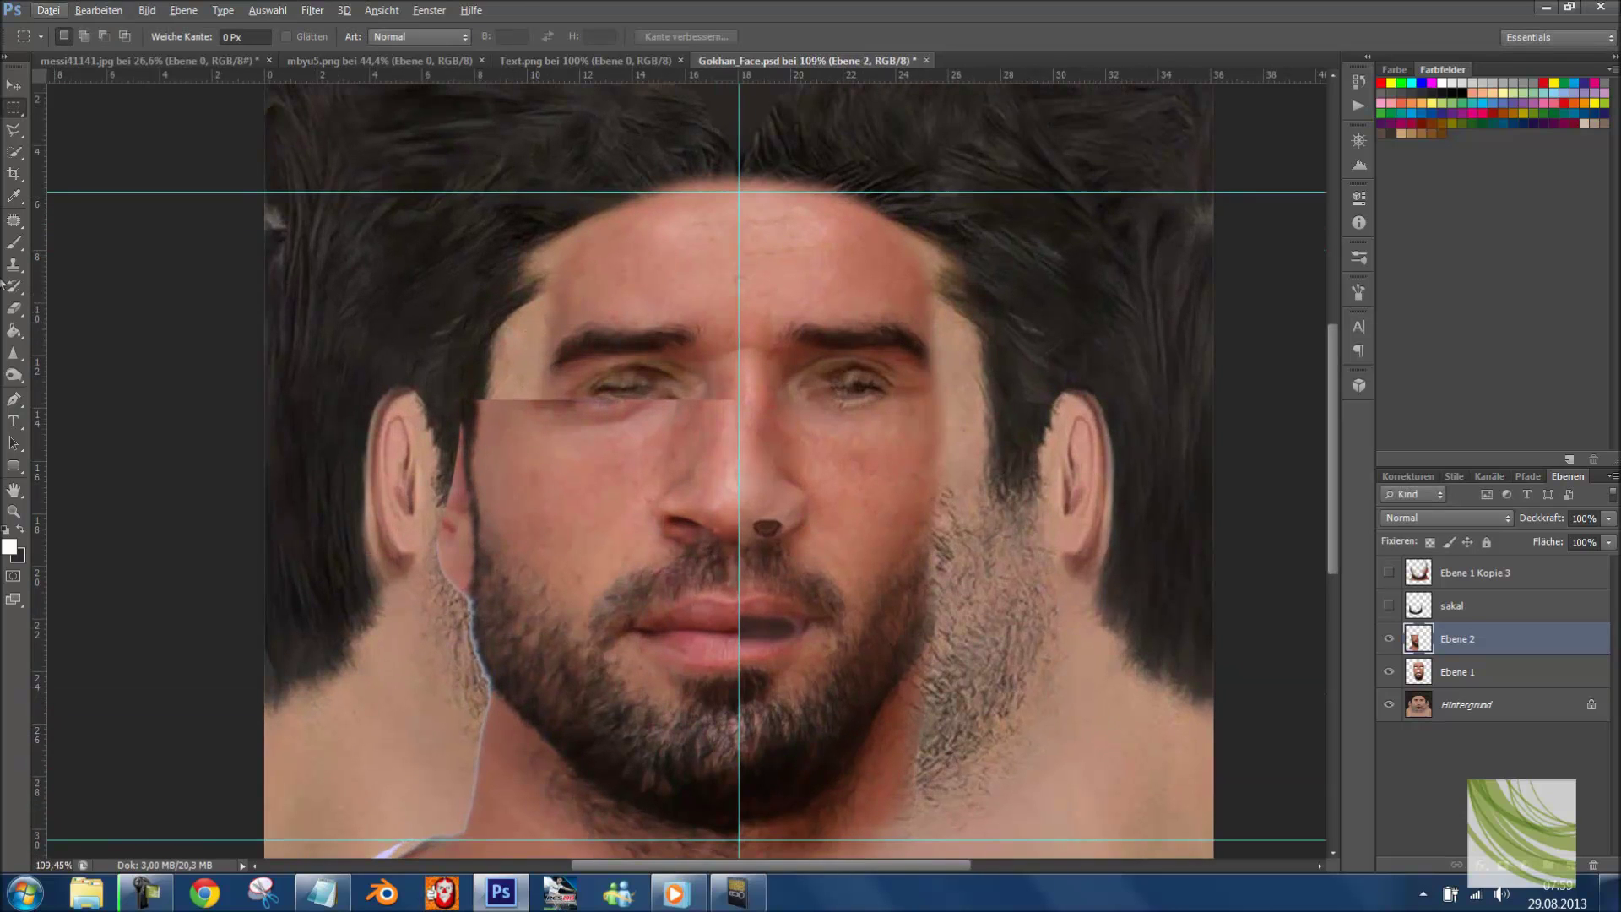
pyautogui.moveTo(14, 308); pyautogui.dragTo(91, 314)
pyautogui.rightClick(607, 393)
pyautogui.moveTo(659, 432); pyautogui.dragTo(695, 434)
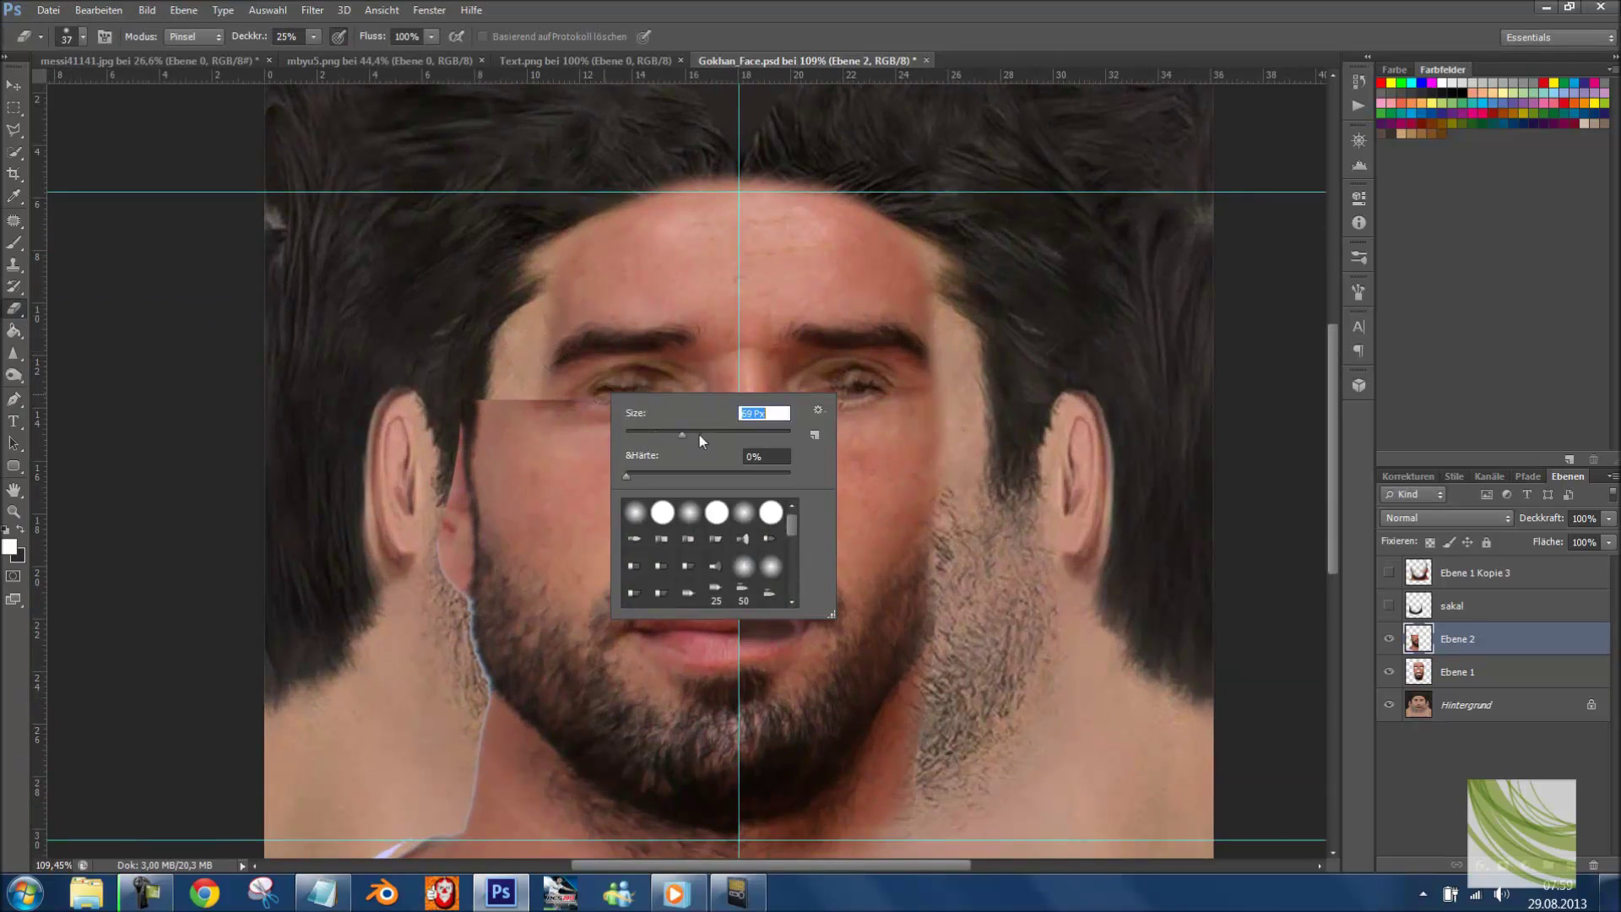
pyautogui.click(711, 382)
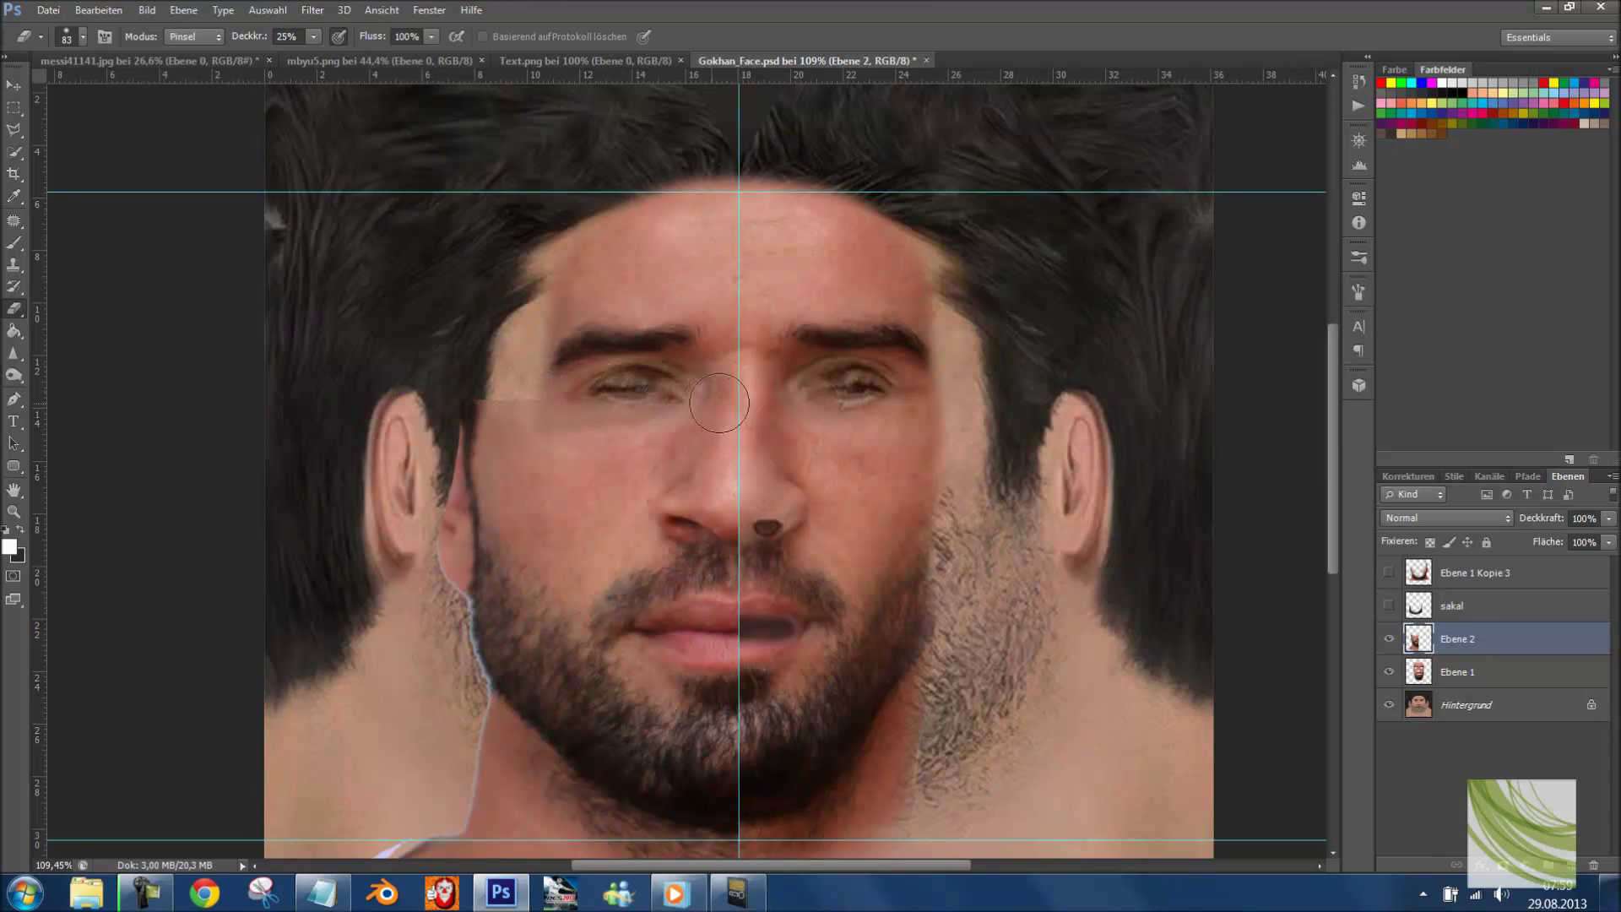
pyautogui.moveTo(754, 641)
pyautogui.mouseDown()
pyautogui.moveTo(650, 629)
pyautogui.moveTo(760, 635)
pyautogui.moveTo(734, 639)
pyautogui.mouseUp()
# - Transform Ebene 2 to 103.14% width and 96.65% height, extending its inner edge slightly past the centre guide
pyautogui.scroll(-4, 789, 787)
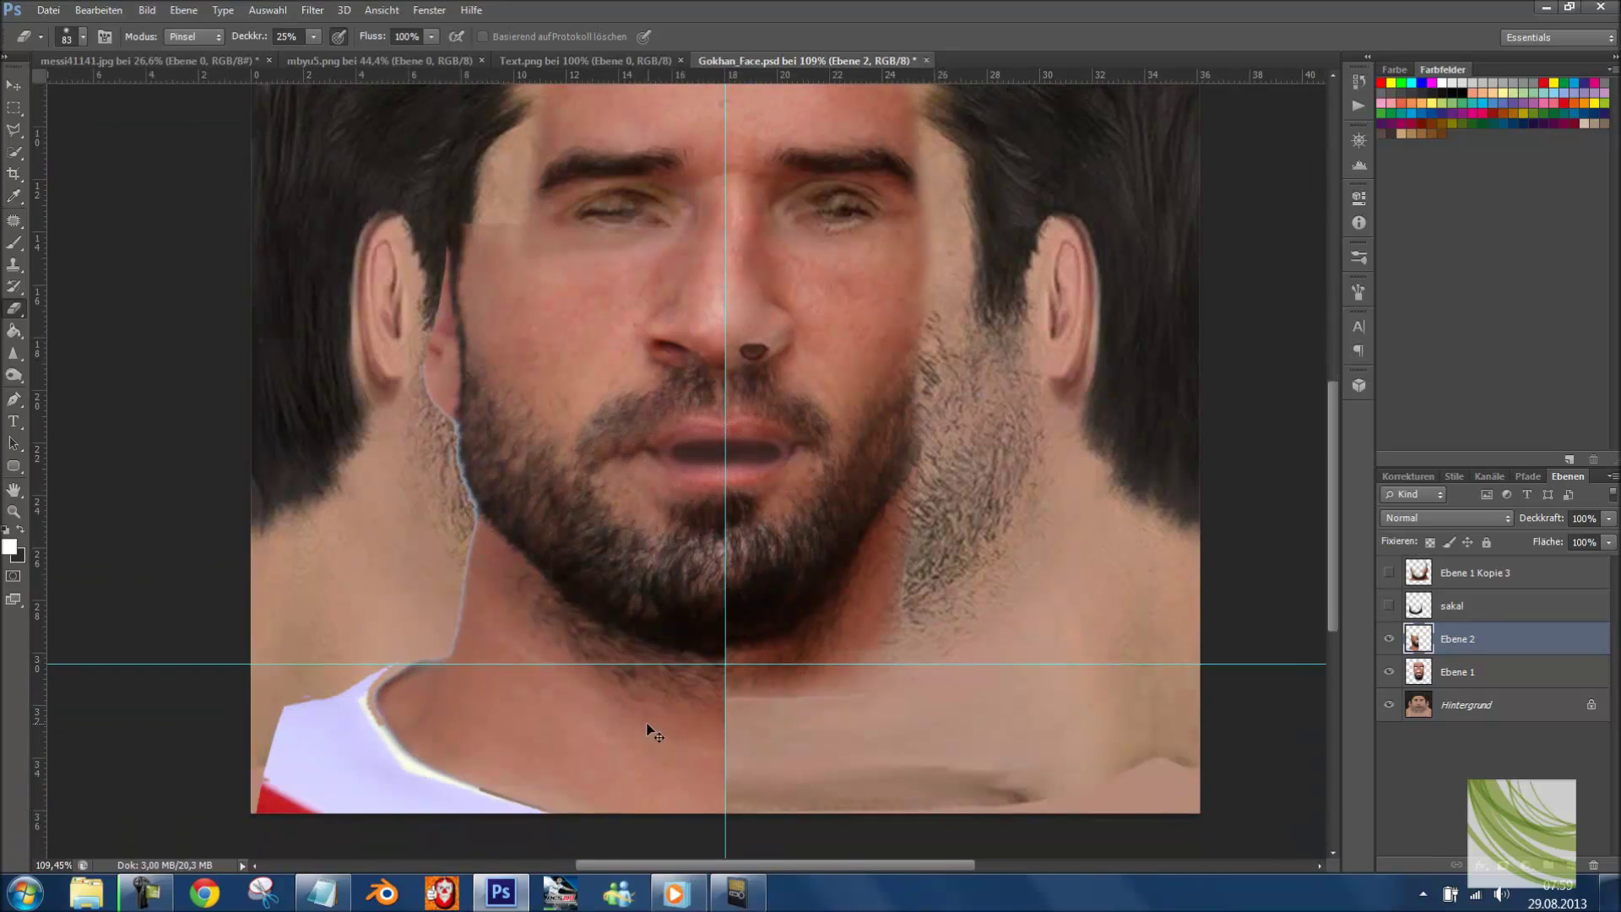
pyautogui.hotkey('ctrl', 't')
pyautogui.scroll(-2, 515, 844)
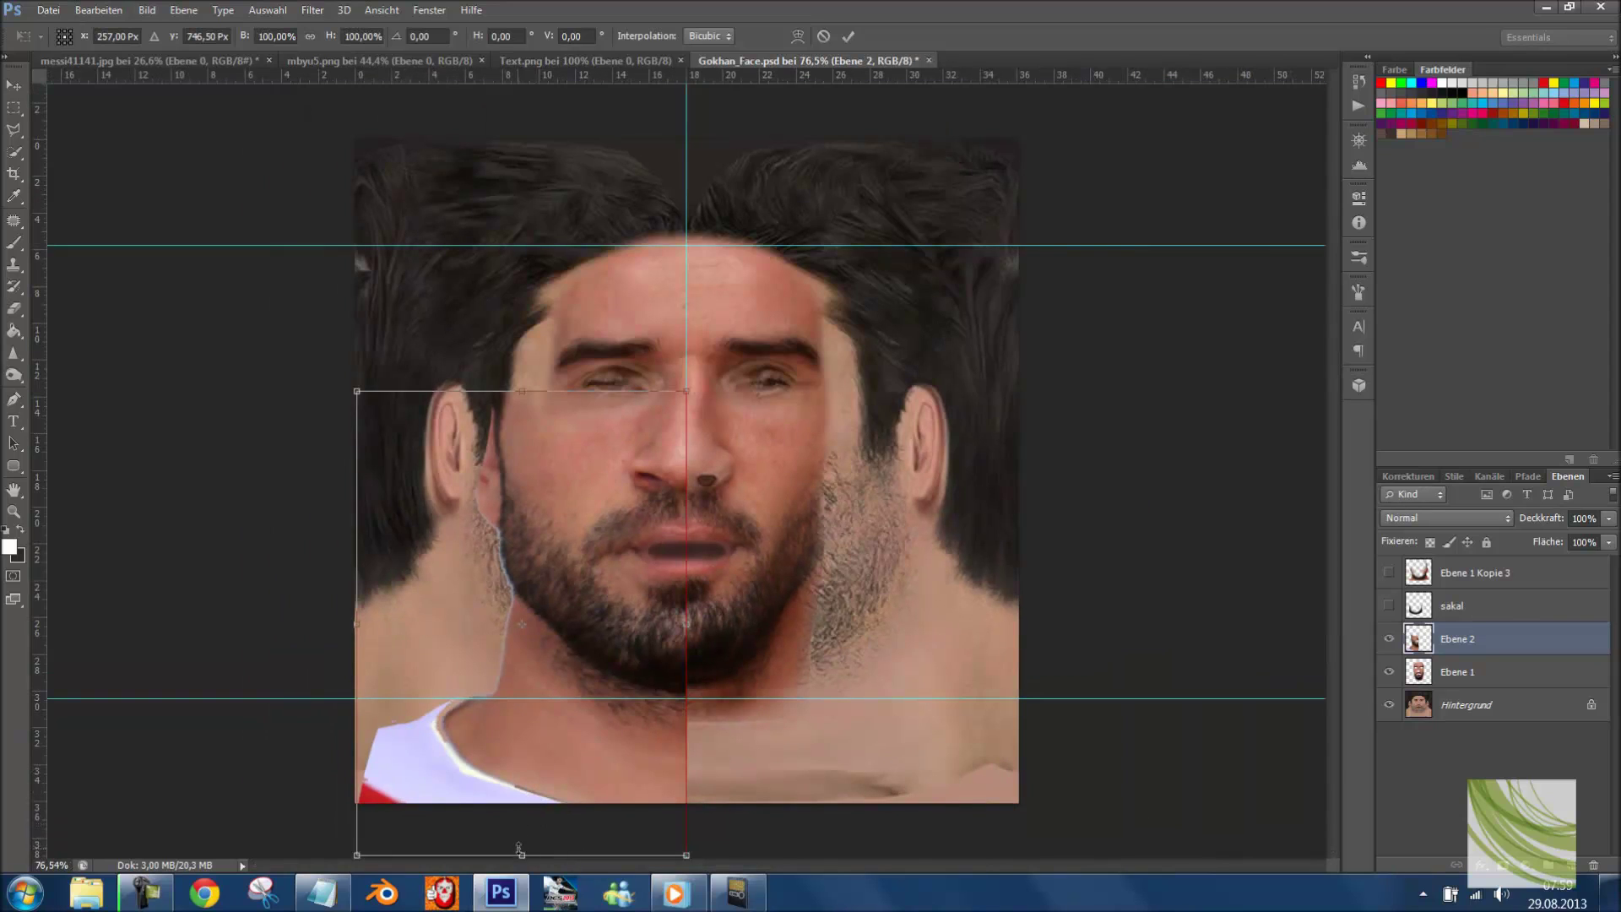
pyautogui.moveTo(518, 847); pyautogui.dragTo(502, 840)
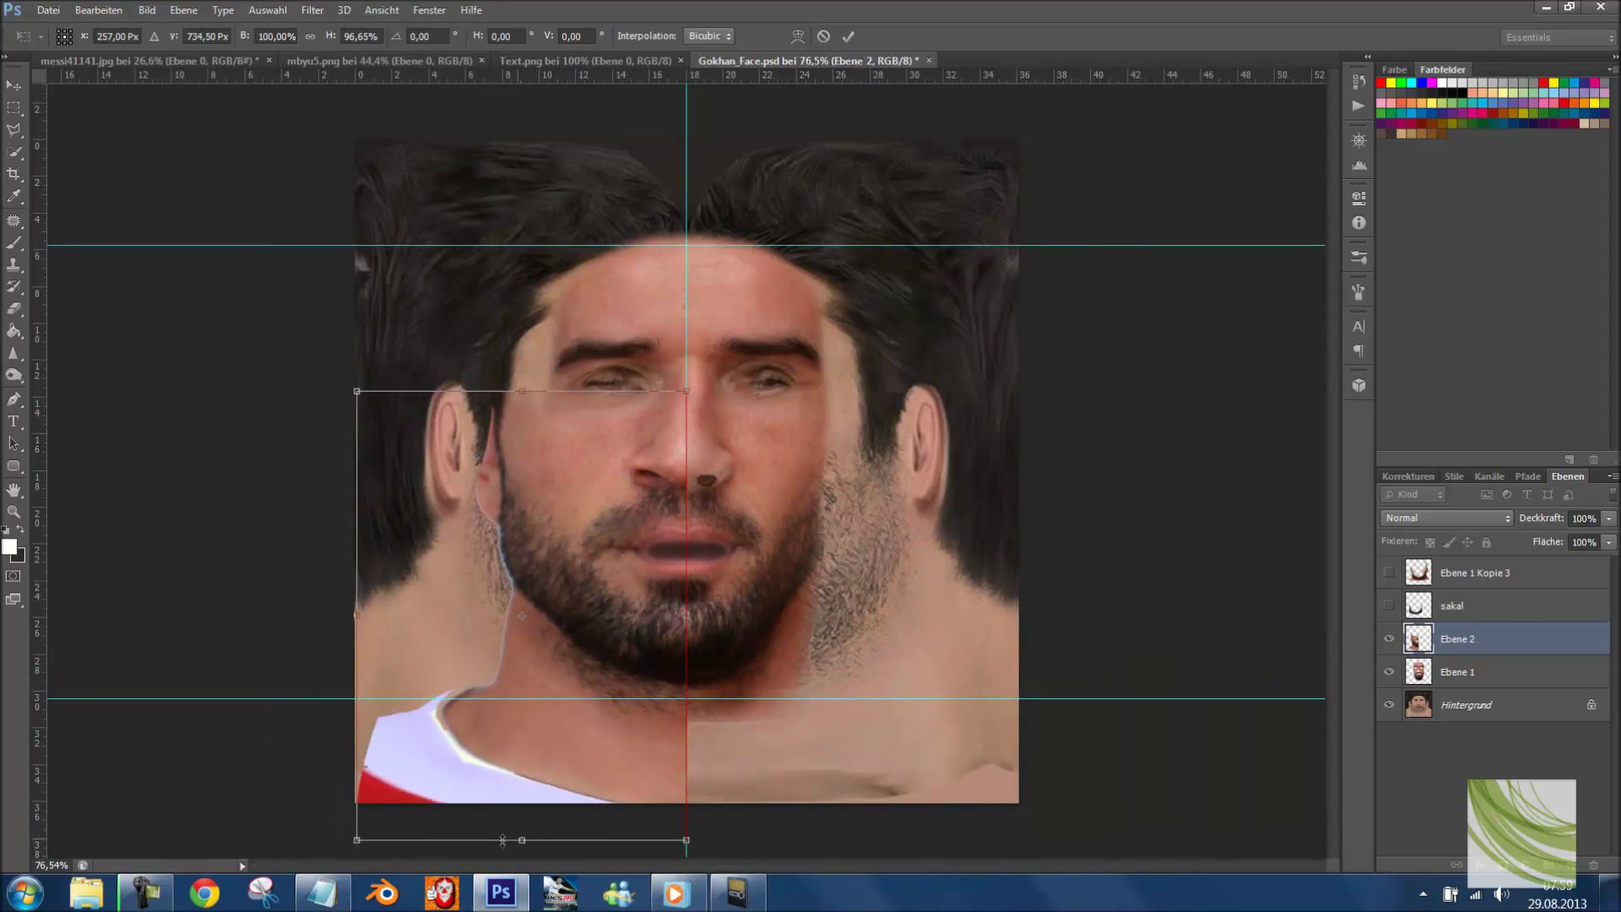
pyautogui.moveTo(353, 622); pyautogui.dragTo(351, 622)
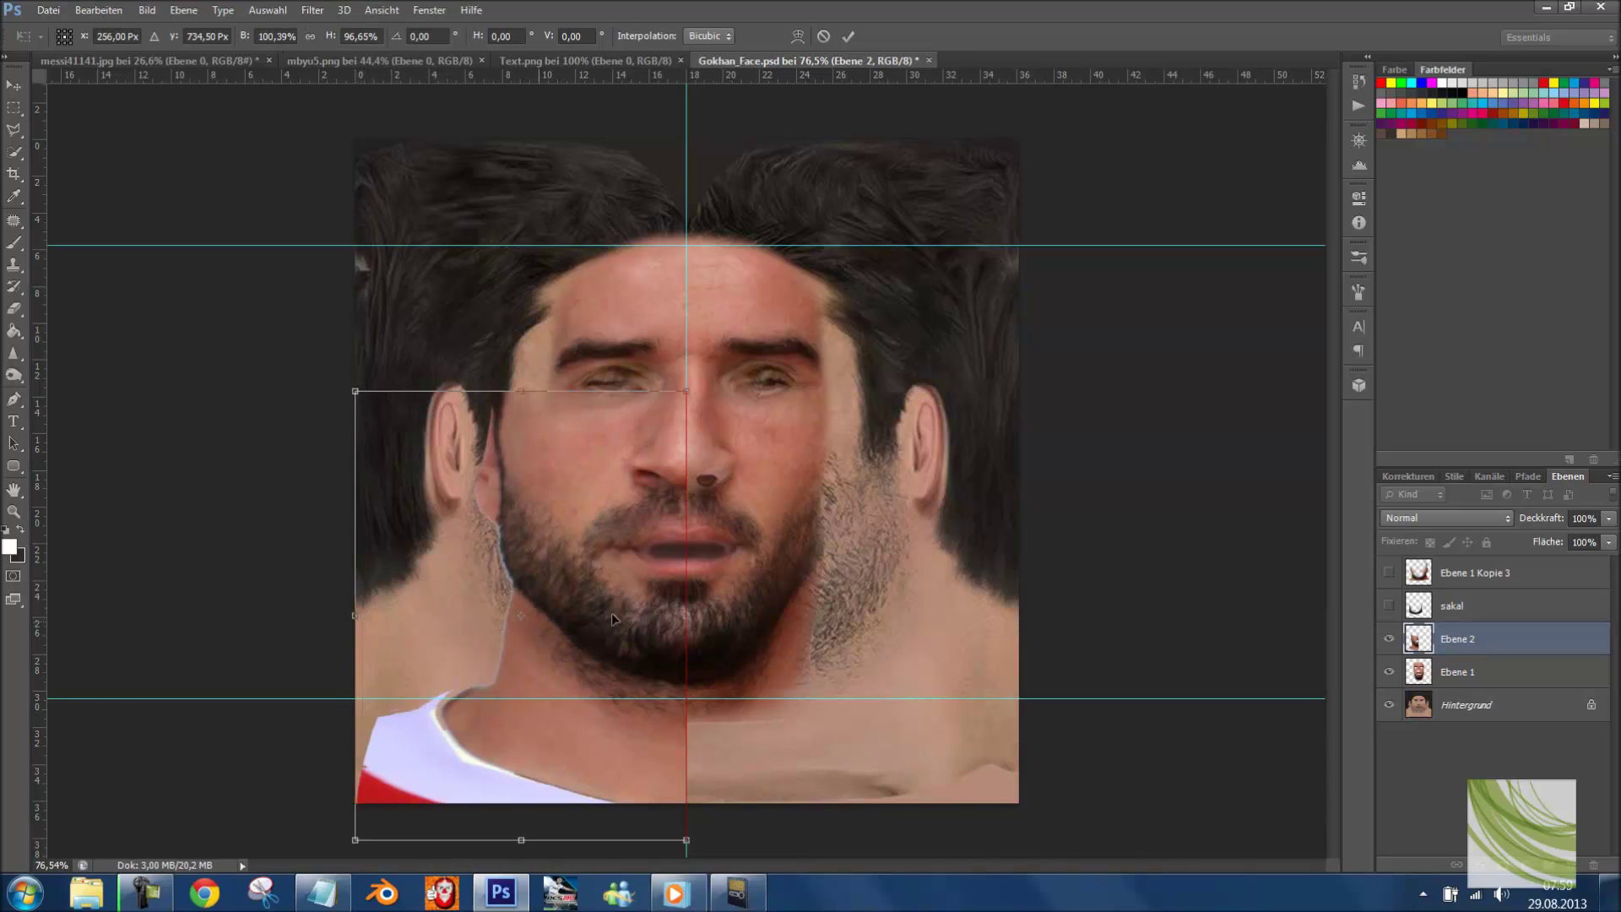
pyautogui.moveTo(686, 617); pyautogui.dragTo(694, 631)
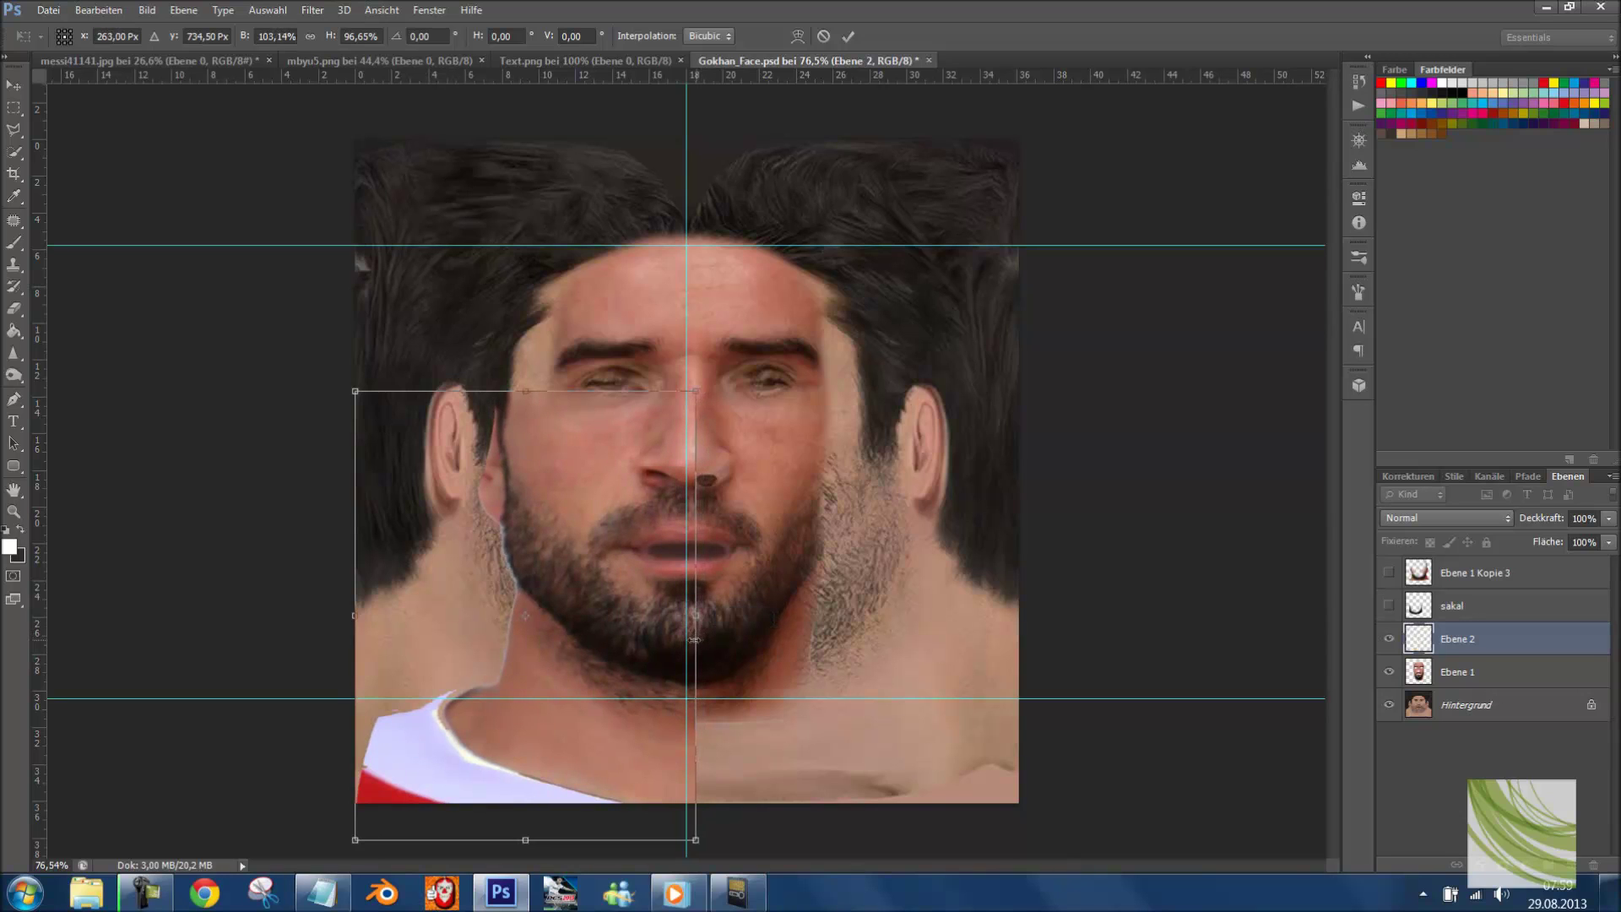
pyautogui.press('Return')
# - Enlarge the eraser to 101 px and erase Ebene 2's inner edge along the nose, mouth and chin
pyautogui.press('e')
pyautogui.scroll(4, 628, 529)
pyautogui.rightClick(734, 491)
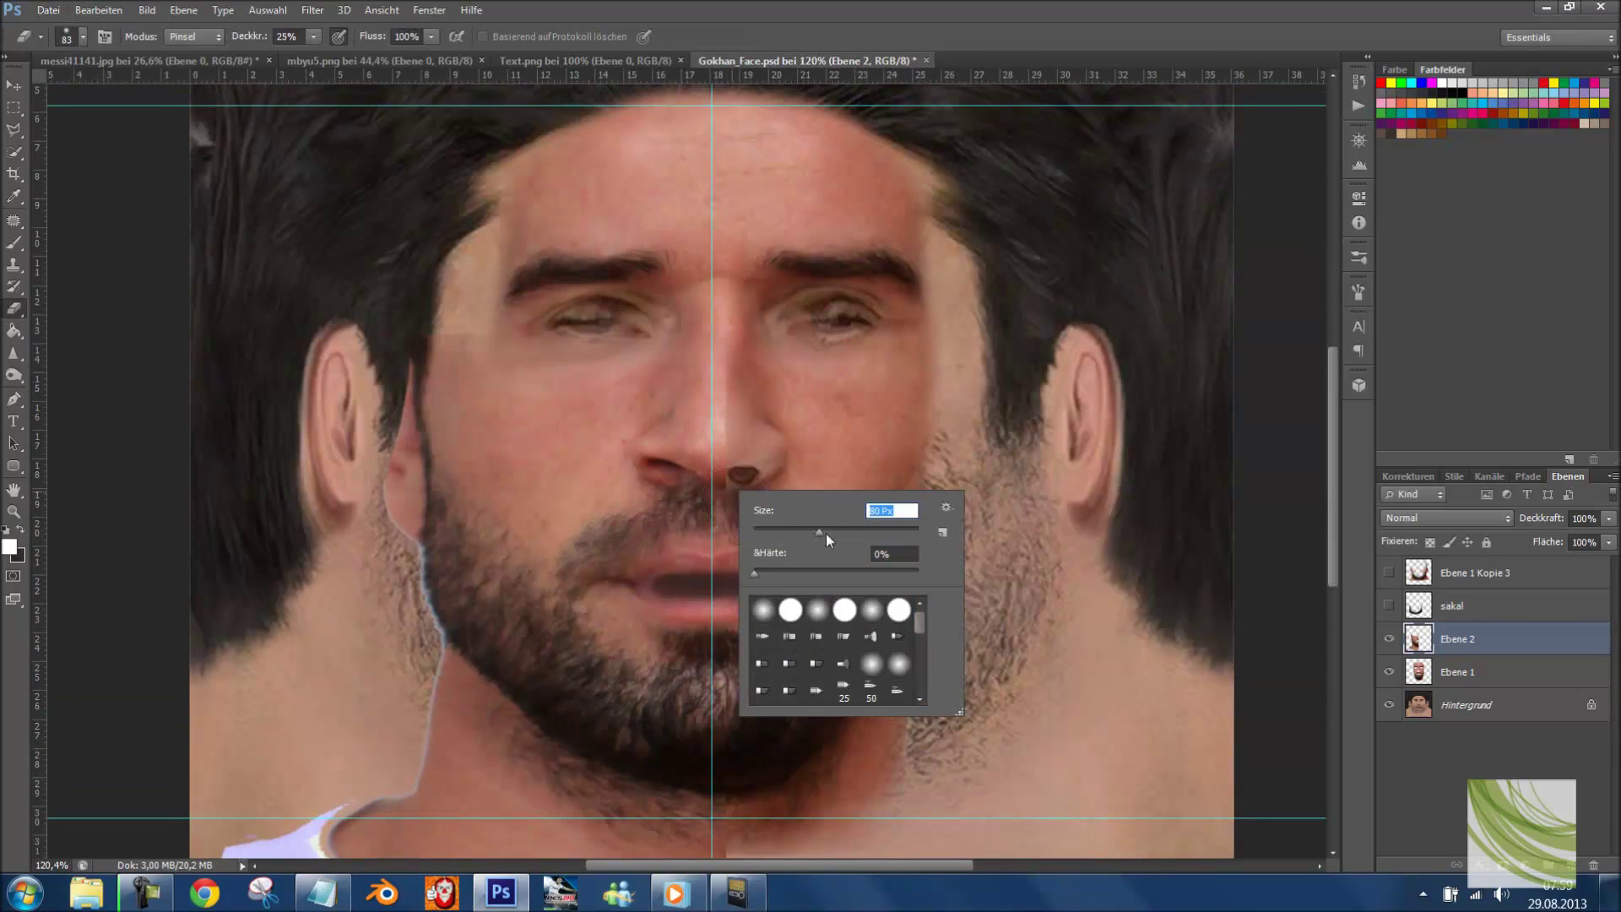
pyautogui.moveTo(827, 536); pyautogui.dragTo(832, 536)
pyautogui.click(708, 449)
pyautogui.moveTo(728, 465)
pyautogui.mouseDown()
pyautogui.moveTo(731, 396)
pyautogui.moveTo(671, 430)
pyautogui.moveTo(649, 479)
pyautogui.moveTo(703, 423)
pyautogui.moveTo(689, 502)
pyautogui.moveTo(721, 711)
pyautogui.mouseUp()
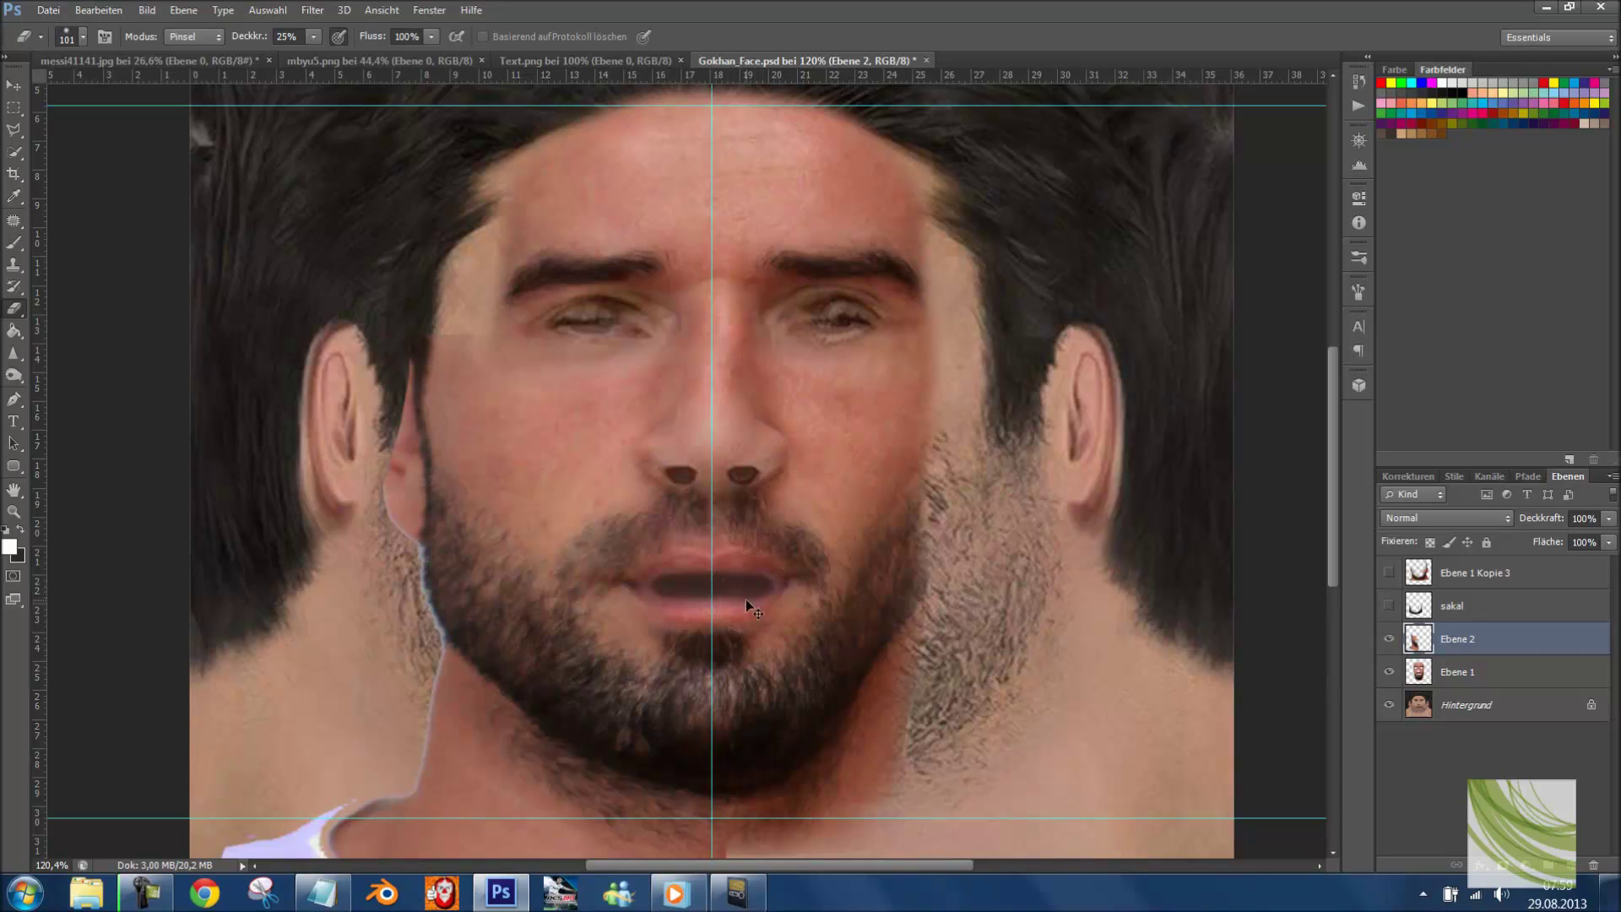
# - Stretch Ebene 2 slightly further across the vertical centre guide
pyautogui.hotkey('ctrl', 't')
pyautogui.moveTo(726, 685); pyautogui.dragTo(754, 686)
pyautogui.press('Return')
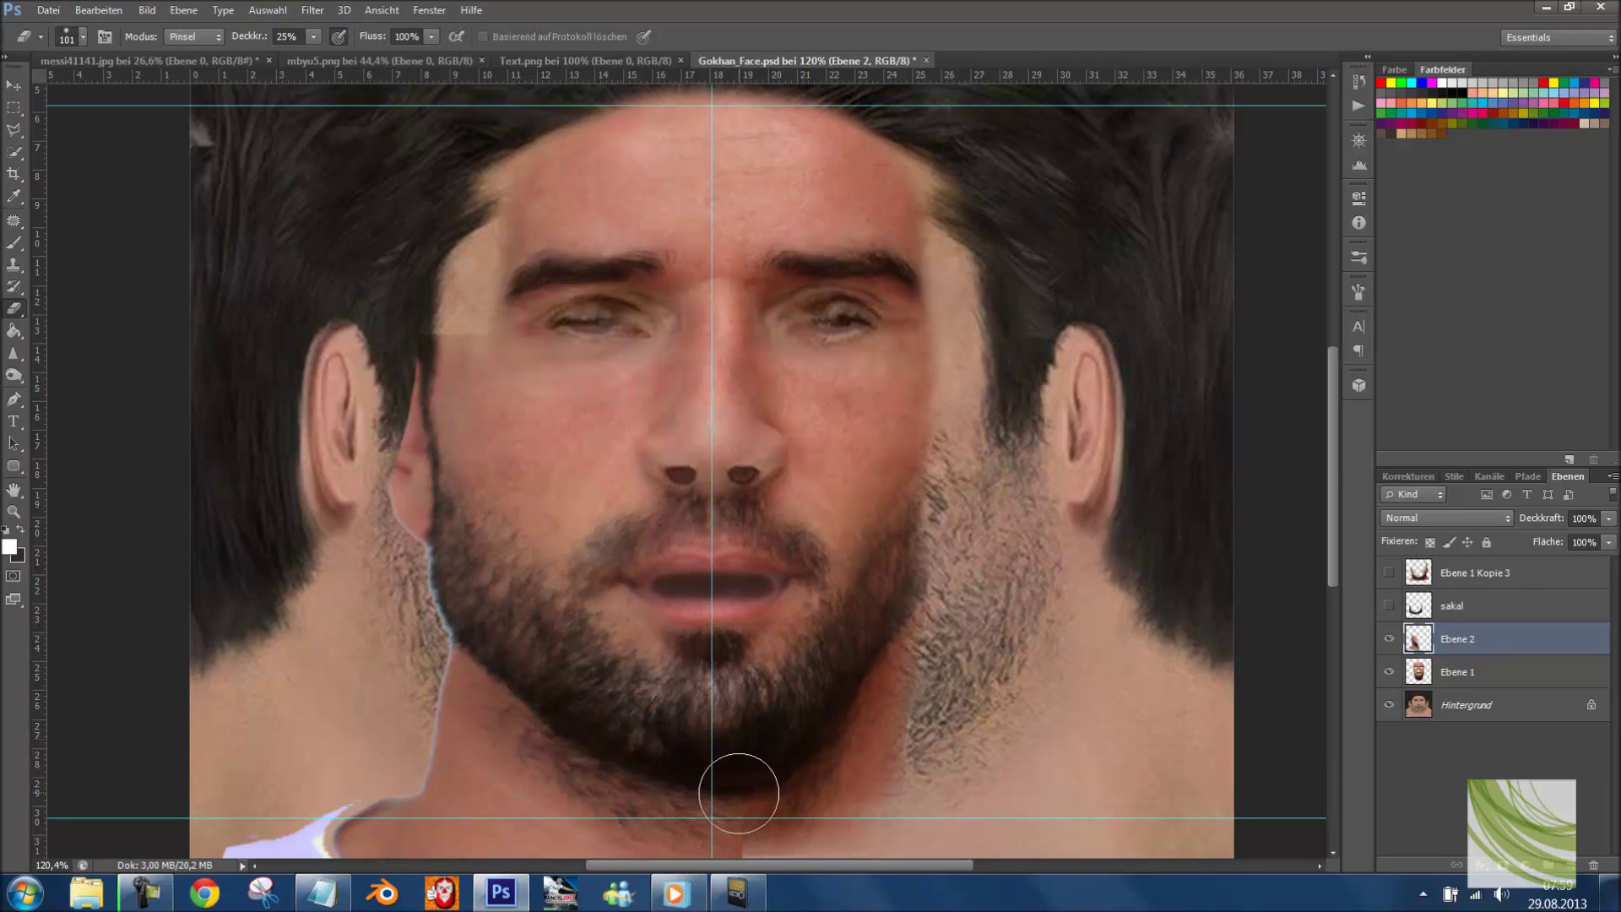
# - Duplicate Ebene 2, flip the copy horizontally, place it on the opposite half of the face and merge it down into Ebene 2
pyautogui.hotkey('ctrl', 'j')
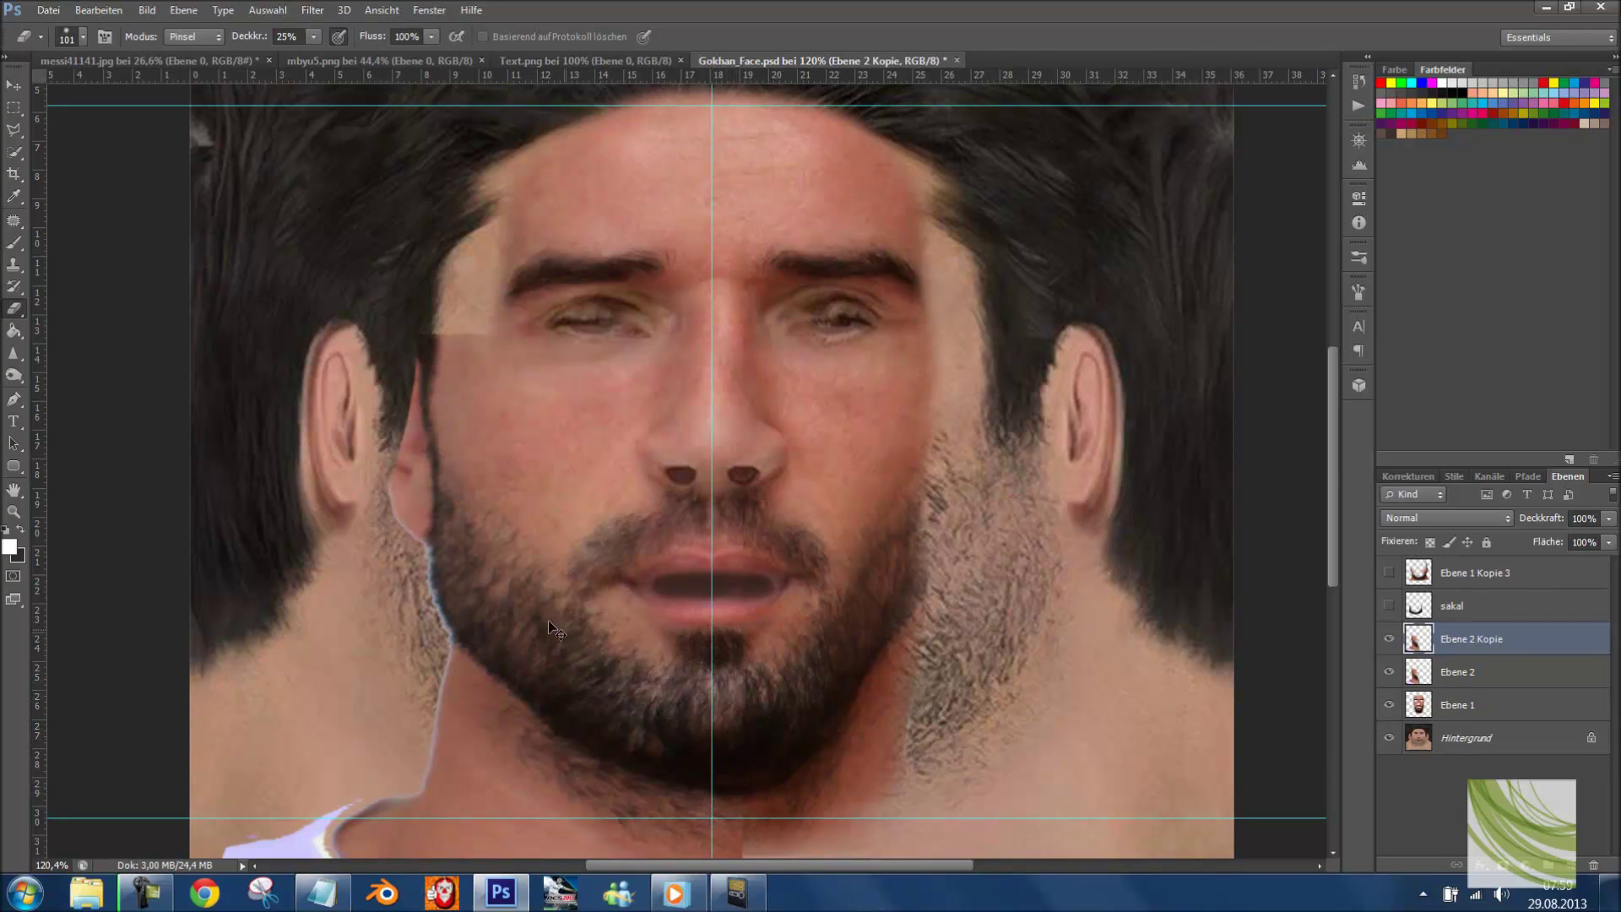
pyautogui.hotkey('ctrl', 't')
pyautogui.rightClick(525, 611)
pyautogui.click(634, 582)
pyautogui.moveTo(538, 574)
pyautogui.mouseDown()
pyautogui.moveTo(919, 574)
pyautogui.moveTo(883, 579)
pyautogui.moveTo(900, 595)
pyautogui.mouseUp()
pyautogui.press('Return')
pyautogui.press('e')
pyautogui.hotkey('ctrl', 'e')
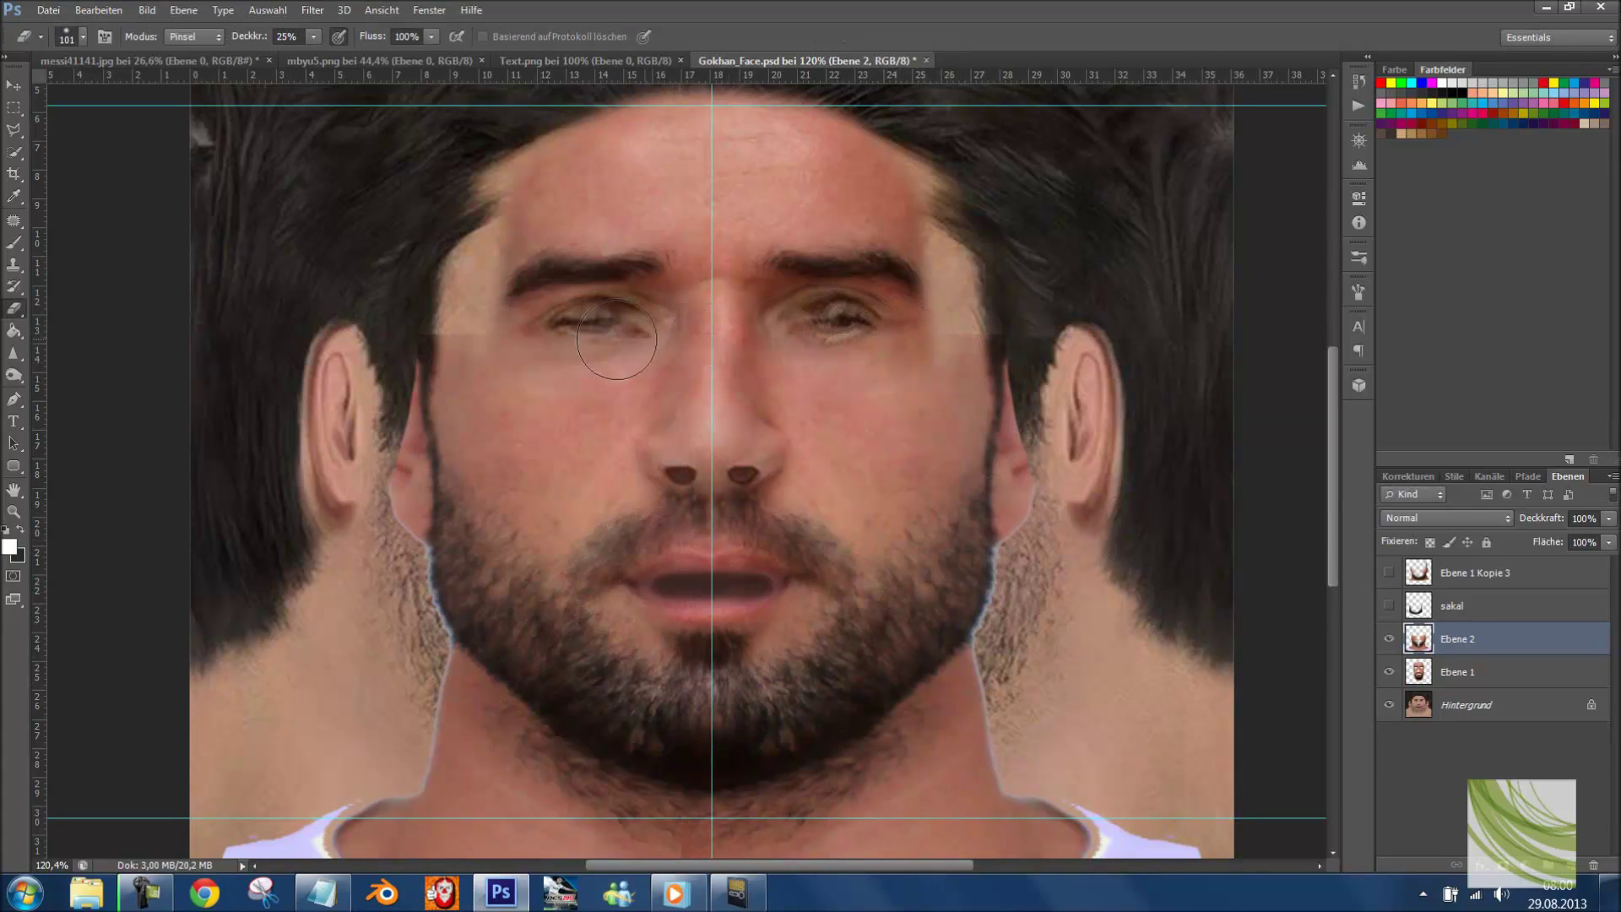
# - Erase lightly along Ebene 2's upper edge just below the eye on the left half of the face
pyautogui.moveTo(616, 339); pyautogui.dragTo(573, 322)
pyautogui.scroll(-1, 656, 422)
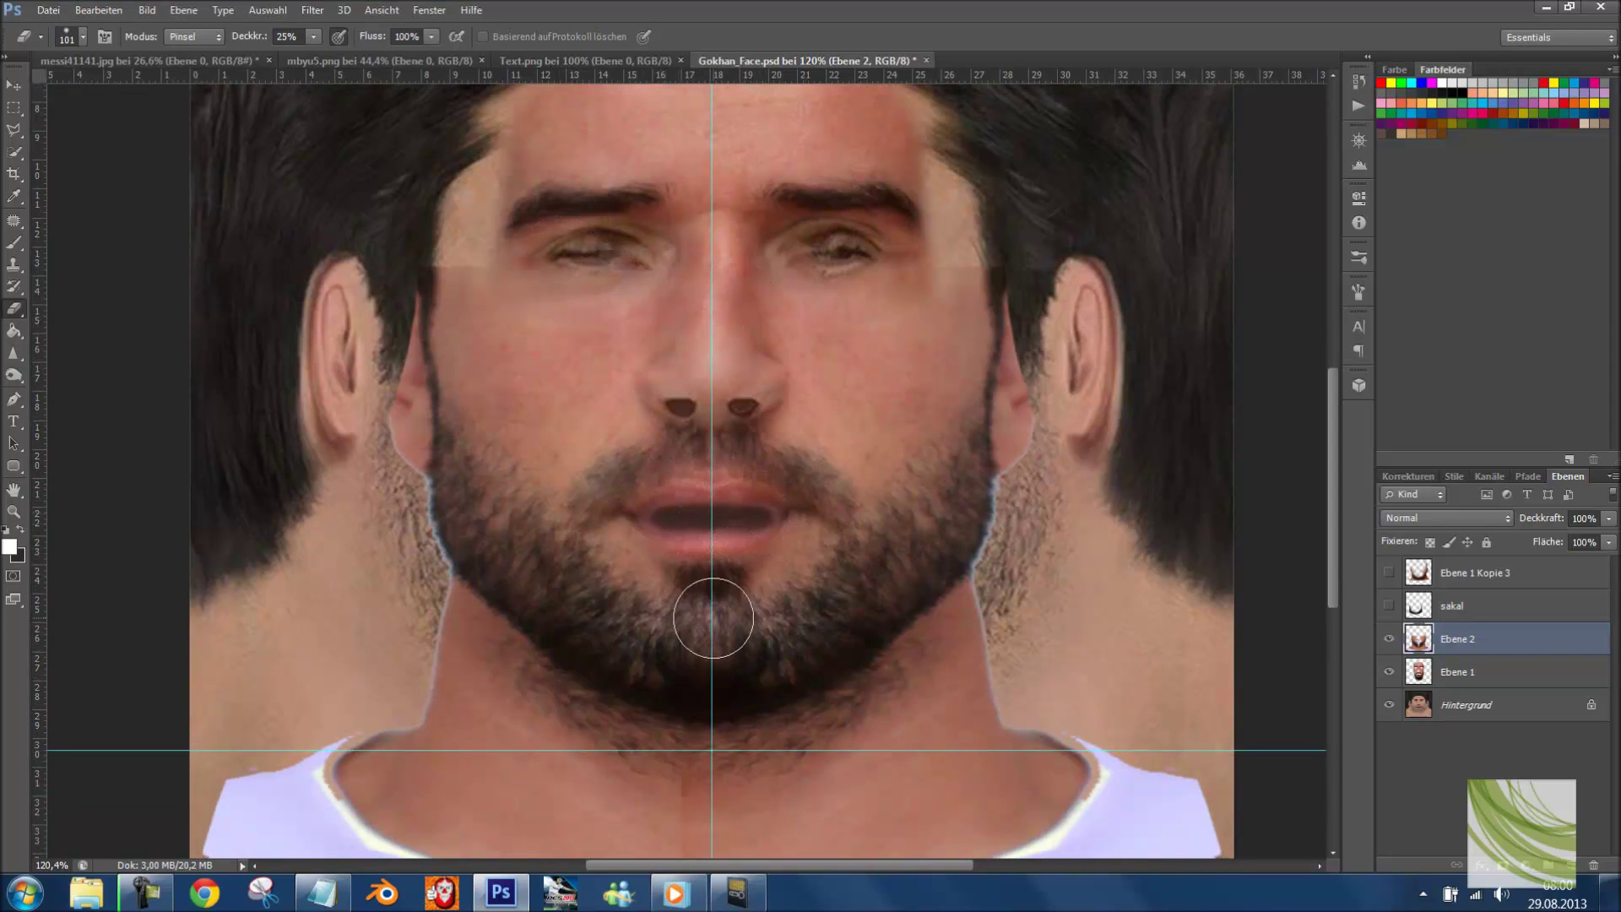
pyautogui.scroll(-1, 612, 665)
pyautogui.scroll(-1, 408, 489)
pyautogui.scroll(-1, 336, 340)
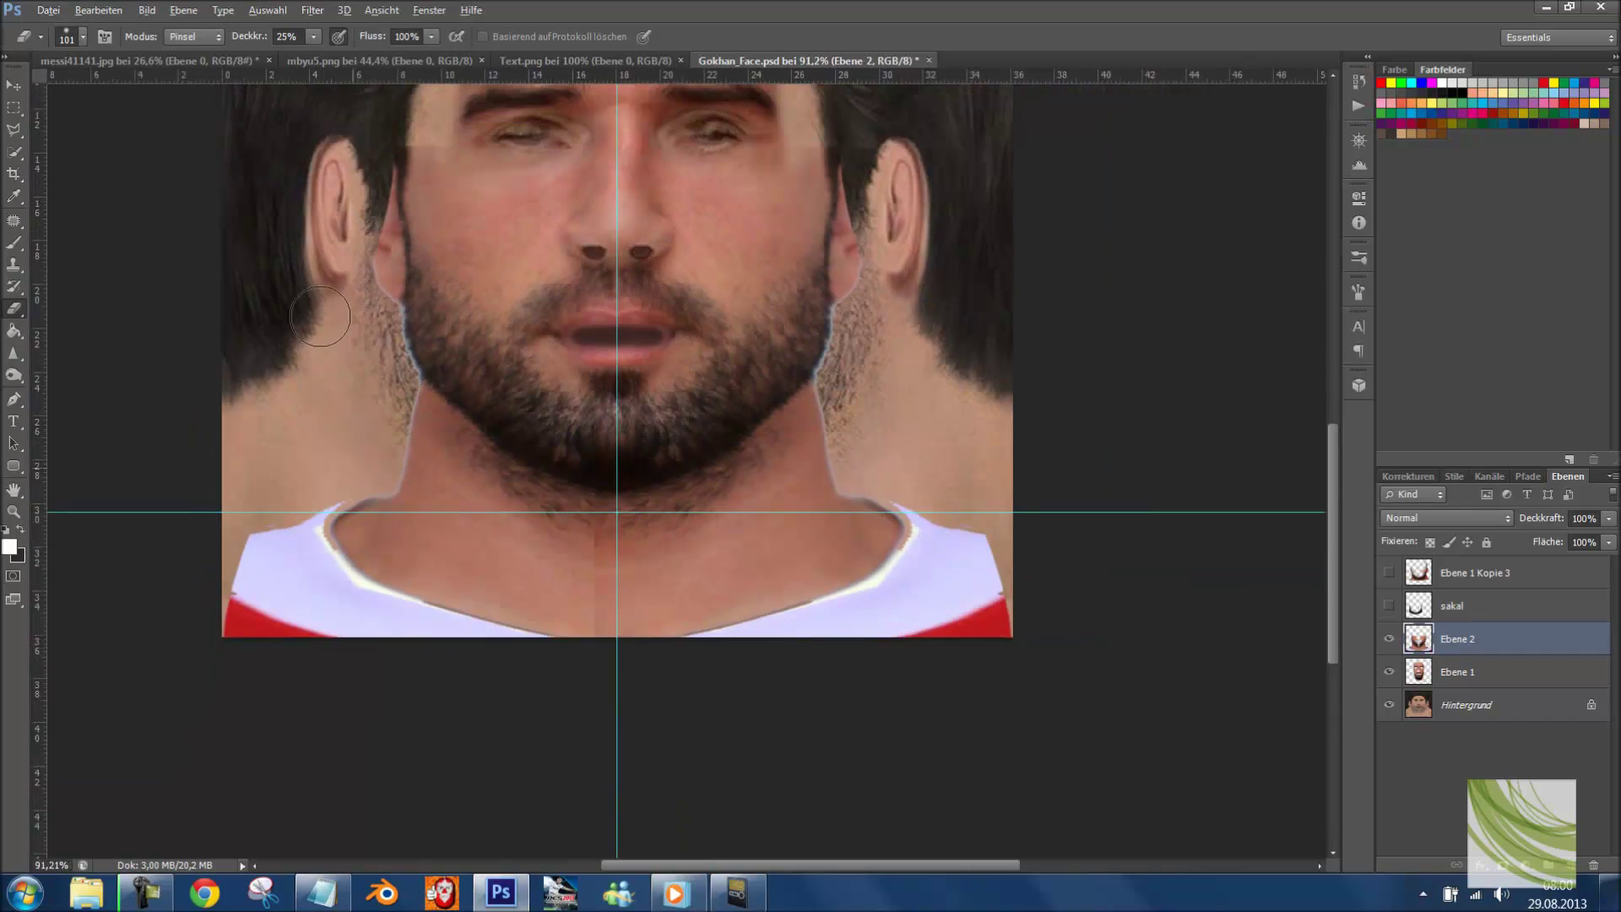
pyautogui.scroll(1, 348, 307)
pyautogui.scroll(1, 348, 306)
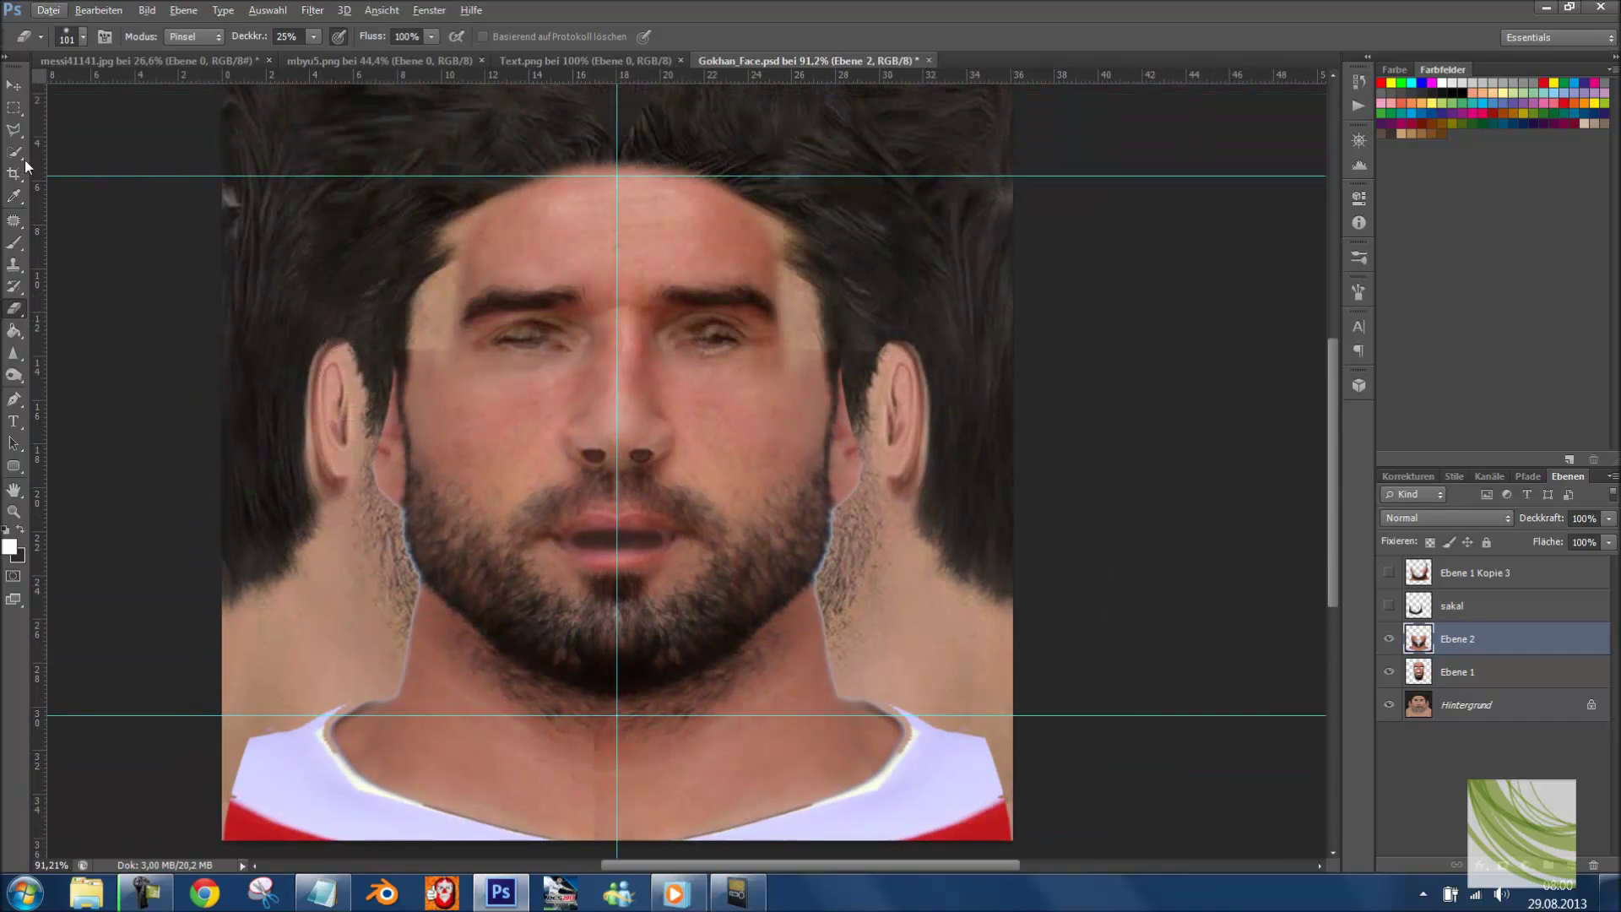
# - Outline a polygonal lasso selection of everything beside and below the face, following the cheeks, jaw, neck and inner shirt collar
pyautogui.rightClick(15, 129)
pyautogui.click(118, 142)
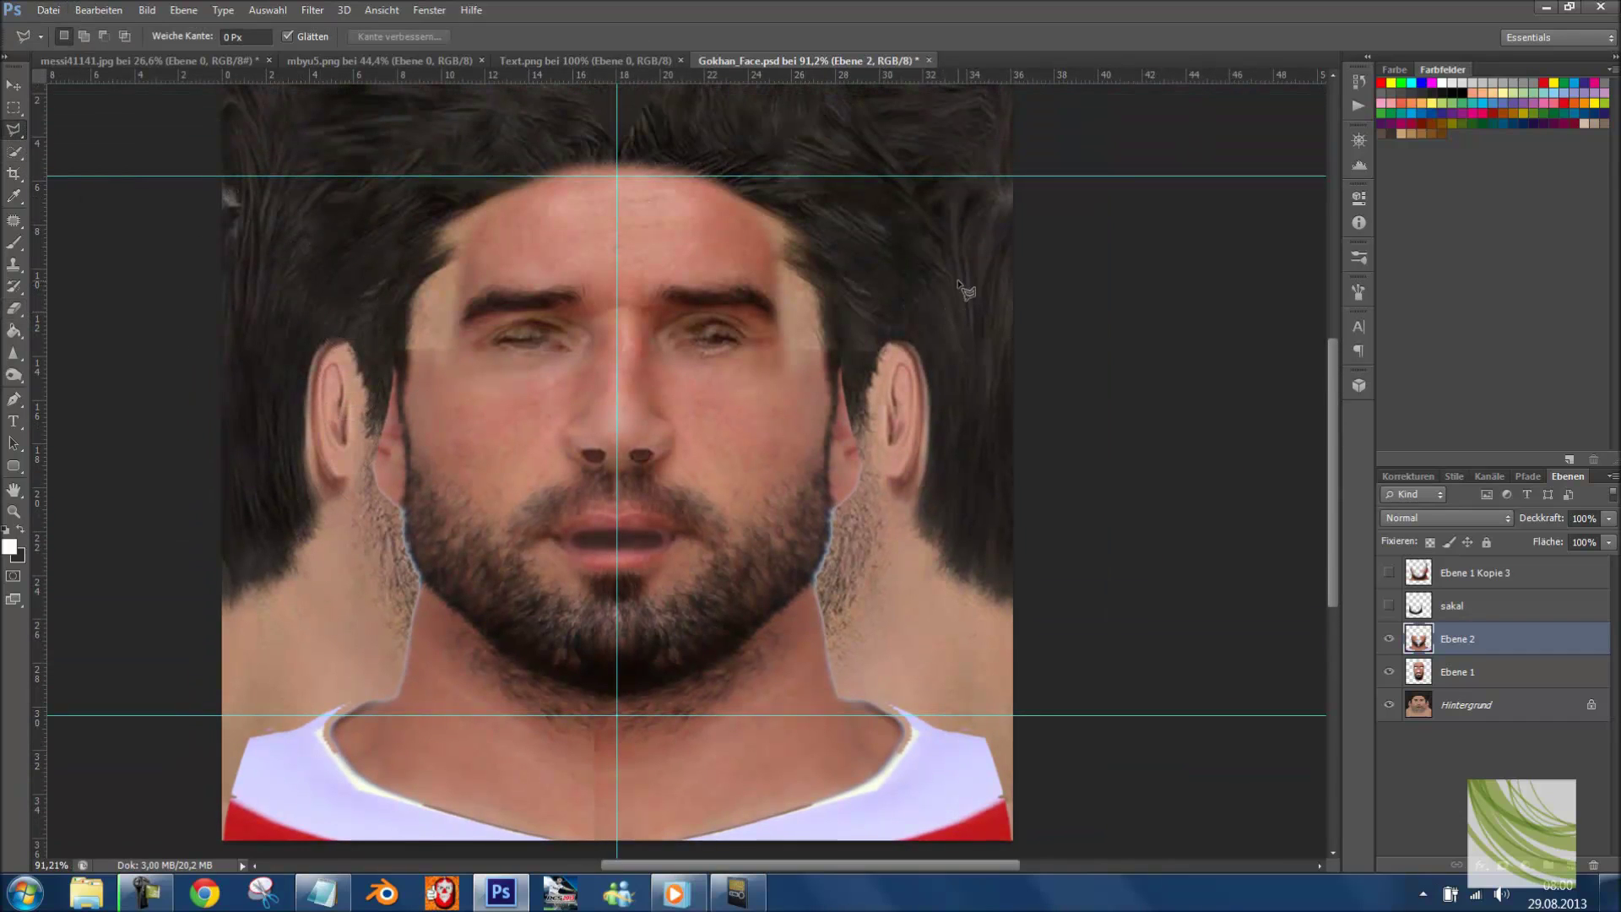
pyautogui.click(146, 895)
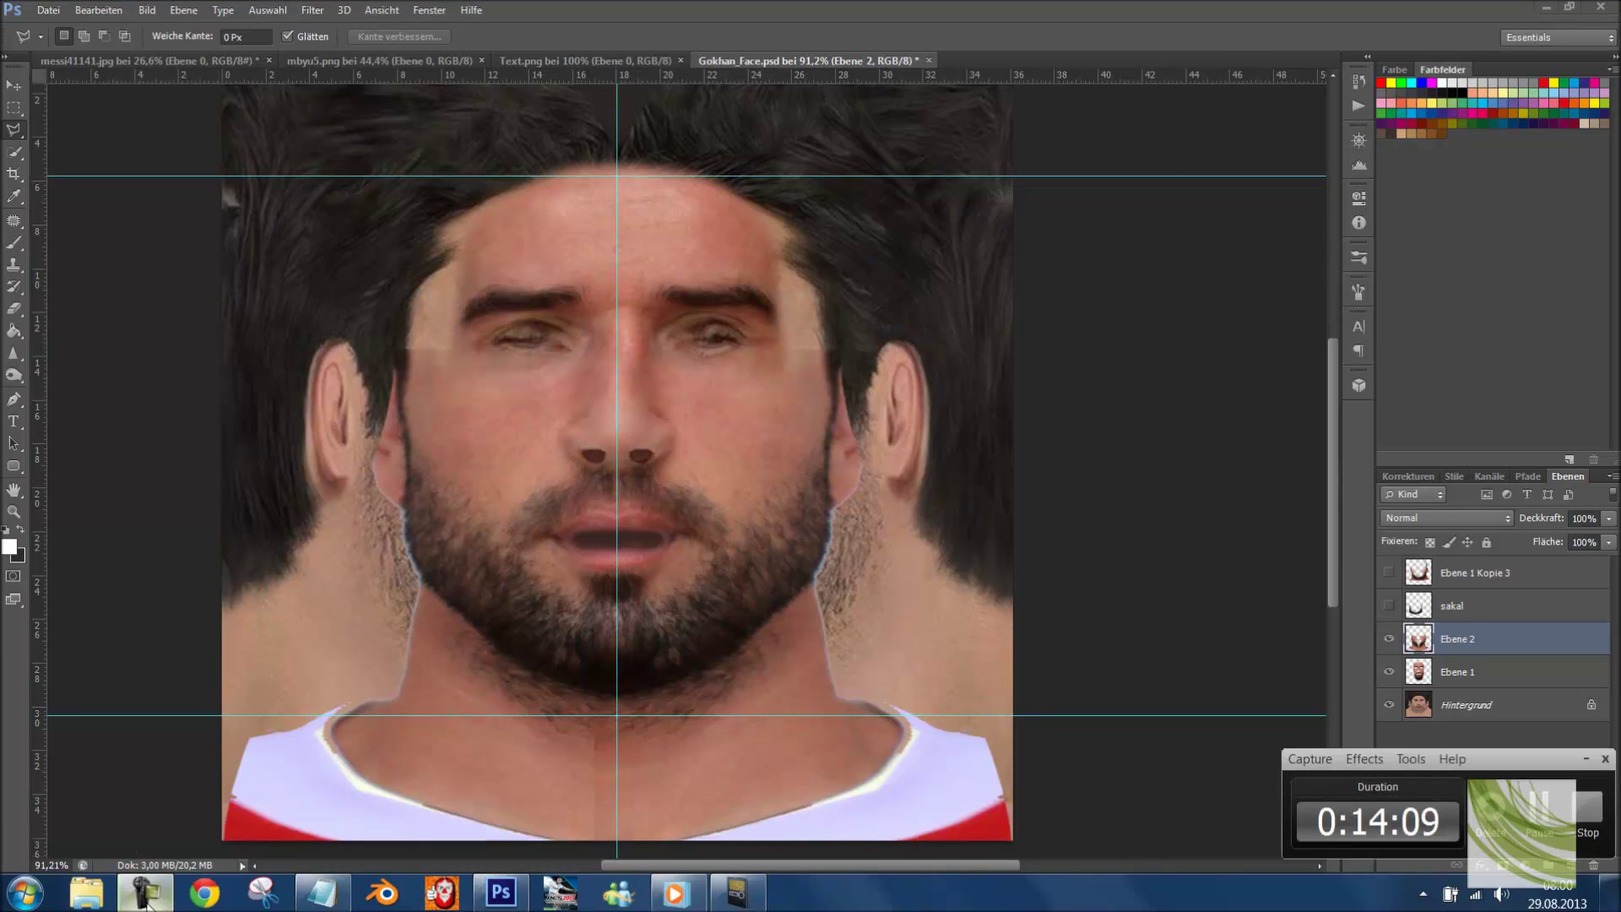
pyautogui.click(147, 902)
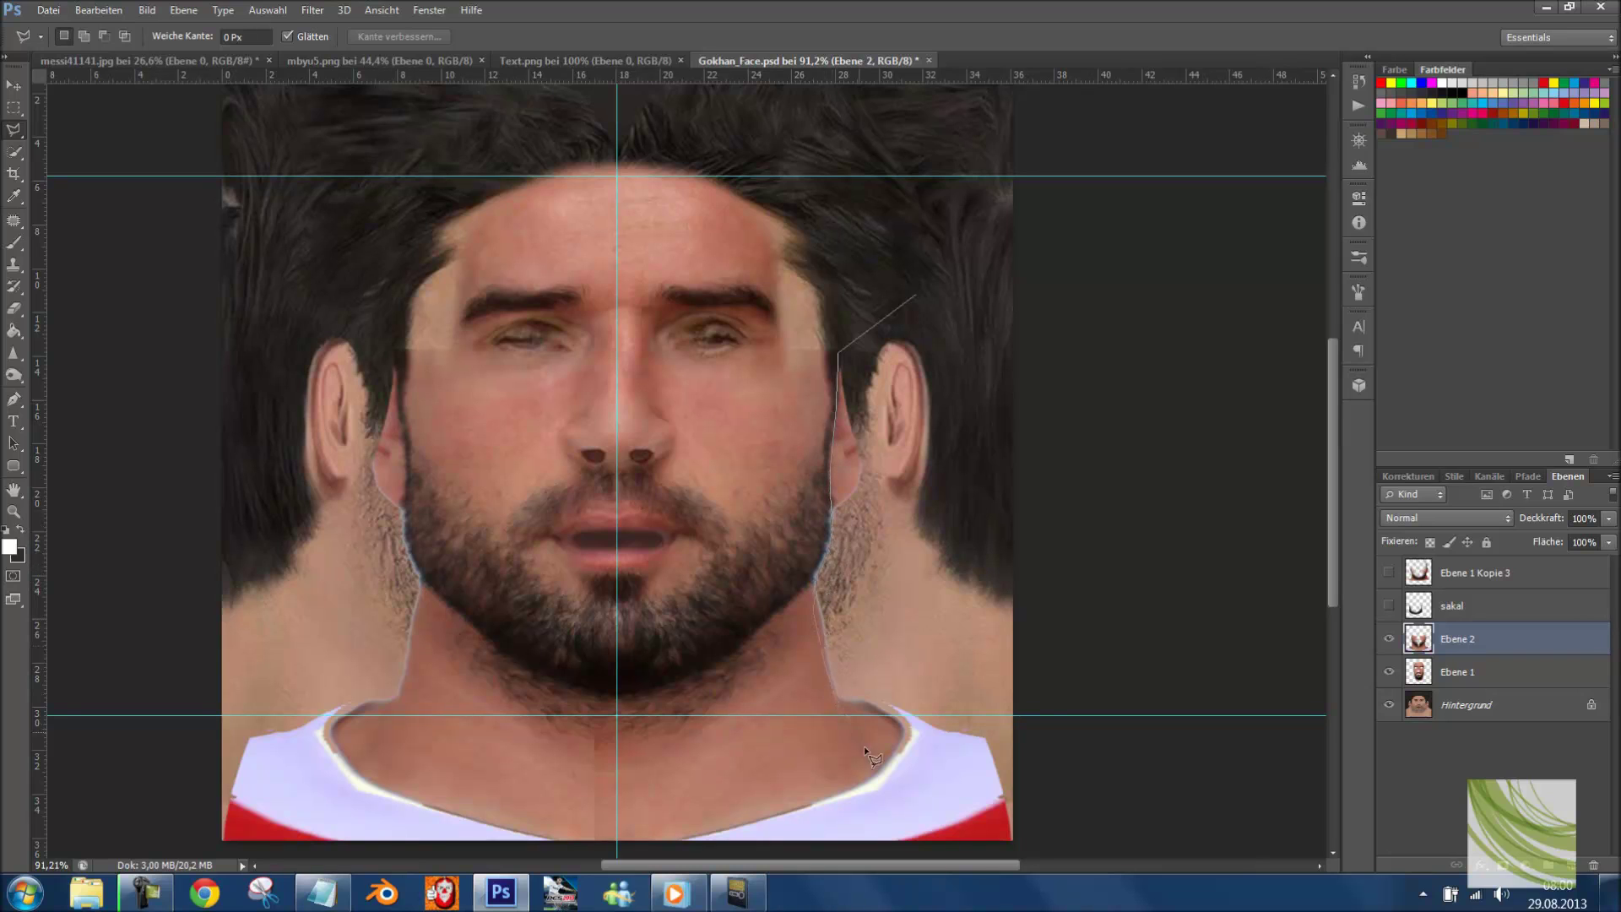
pyautogui.scroll(-3, 757, 844)
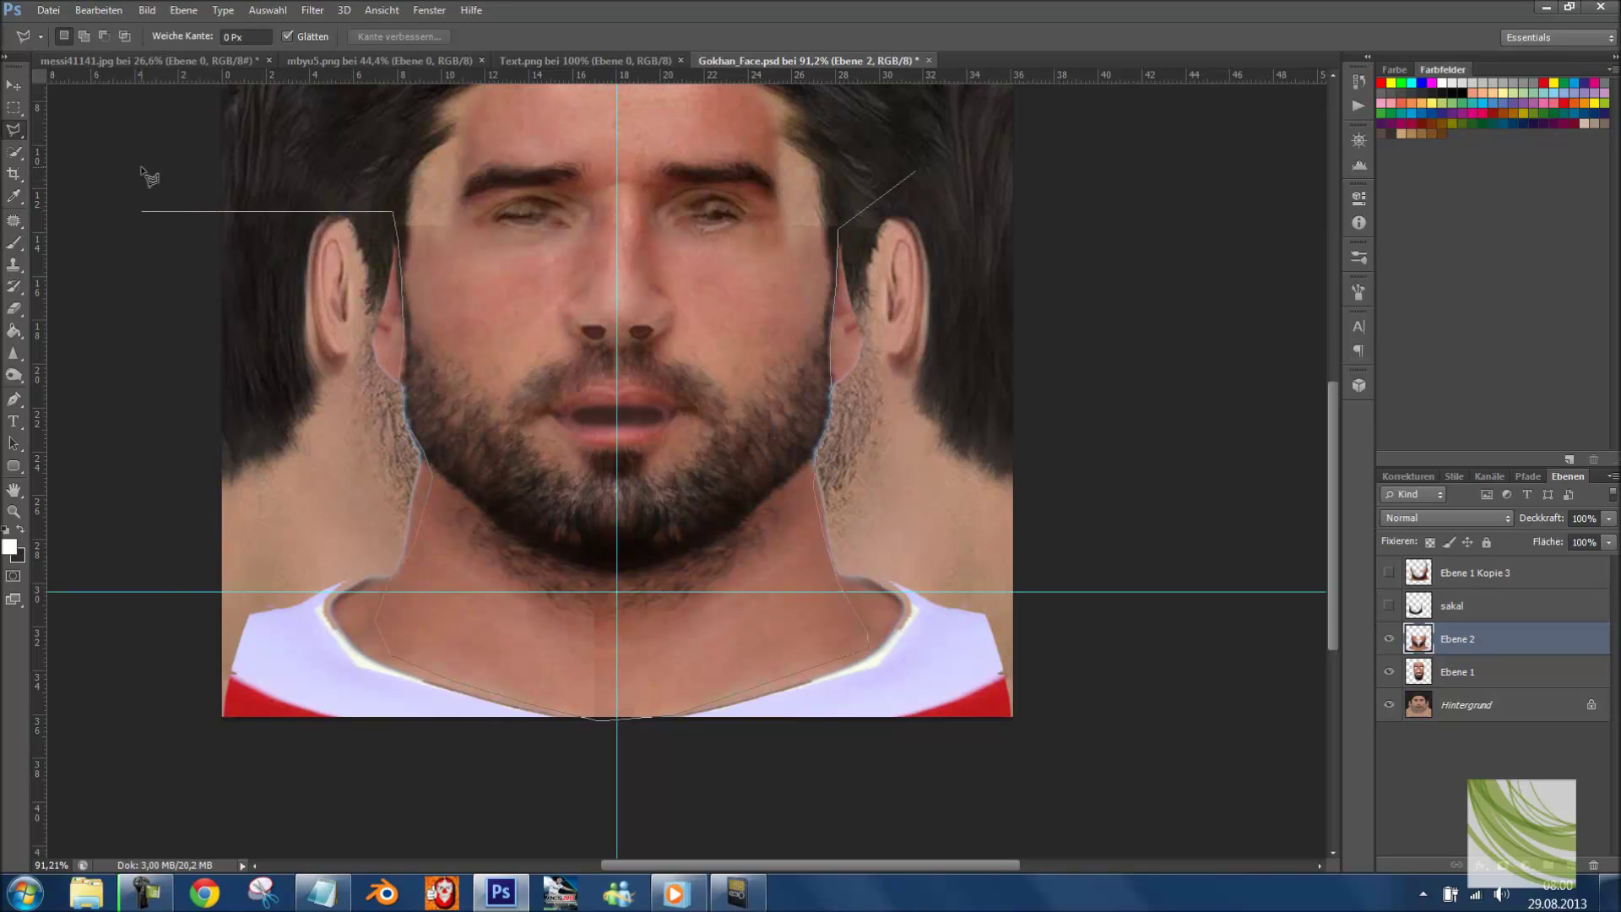
pyautogui.click(141, 775)
pyautogui.click(1097, 775)
pyautogui.click(1096, 169)
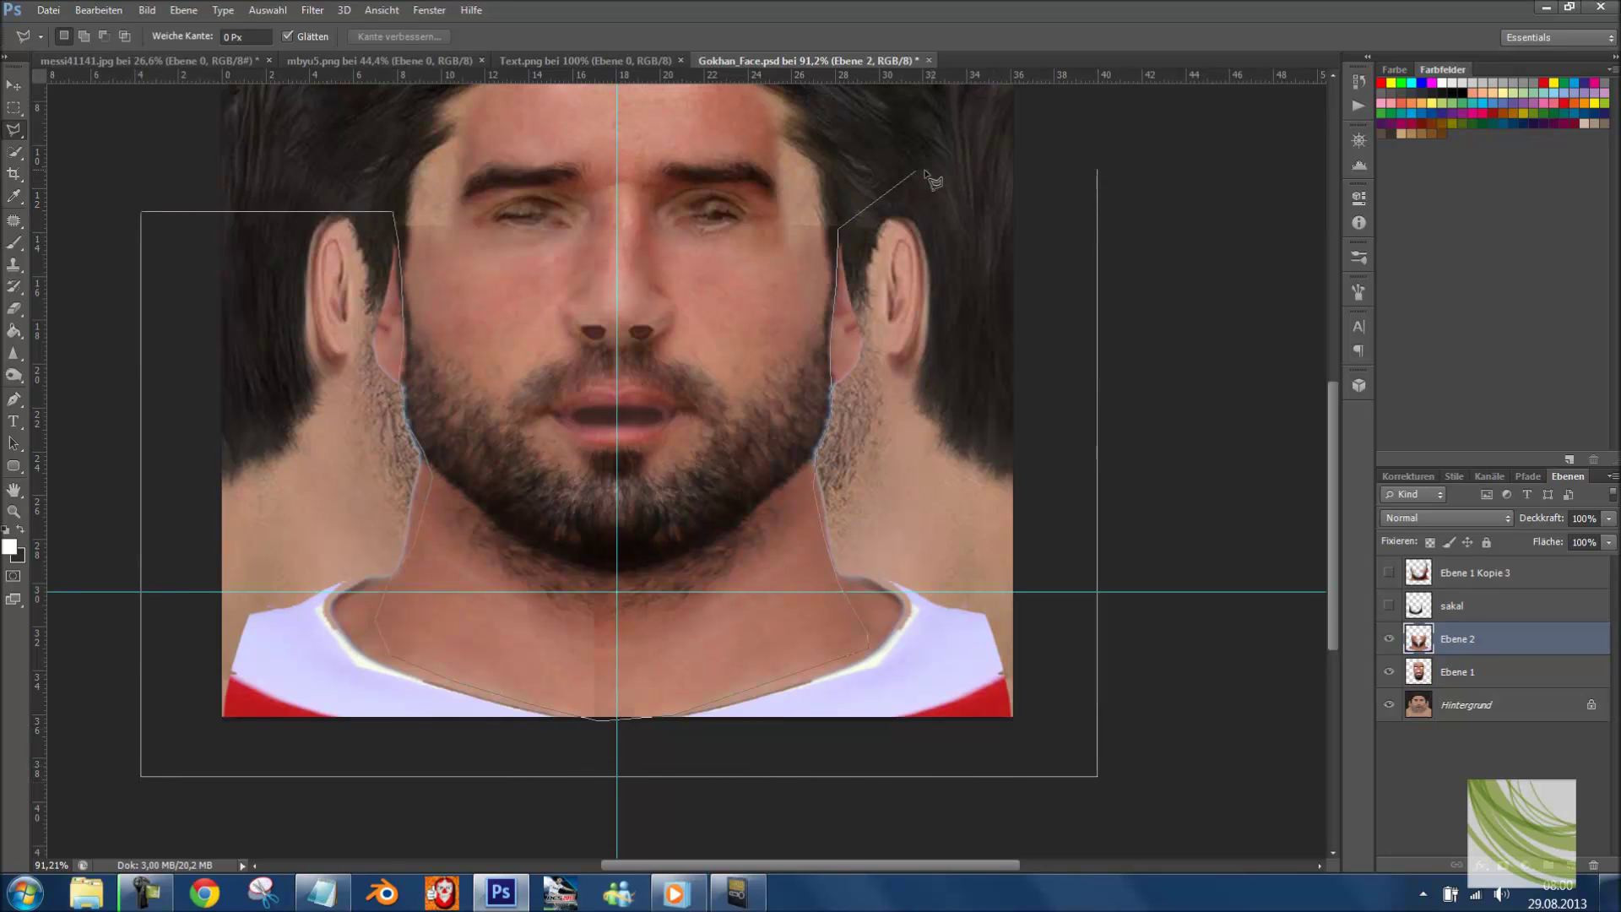
pyautogui.click(918, 174)
# - Feather the selection by 10 pixels, delete the surrounding ear, neck-edge and shirt areas from Ebene 2, and deselect
pyautogui.rightClick(937, 202)
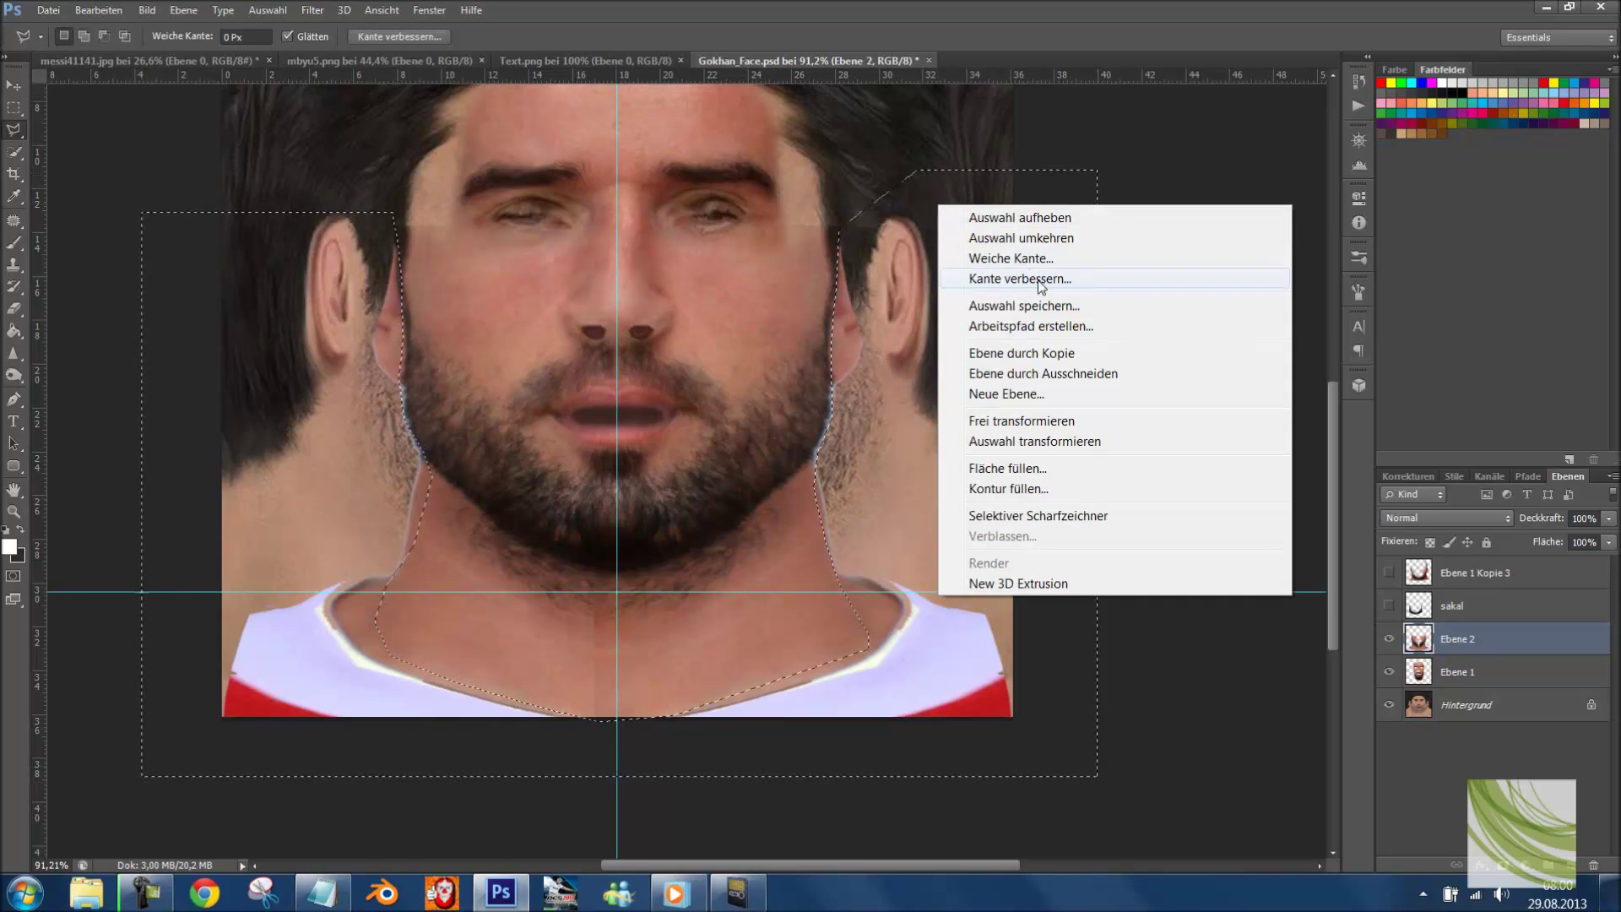
pyautogui.click(1038, 258)
pyautogui.write('0')
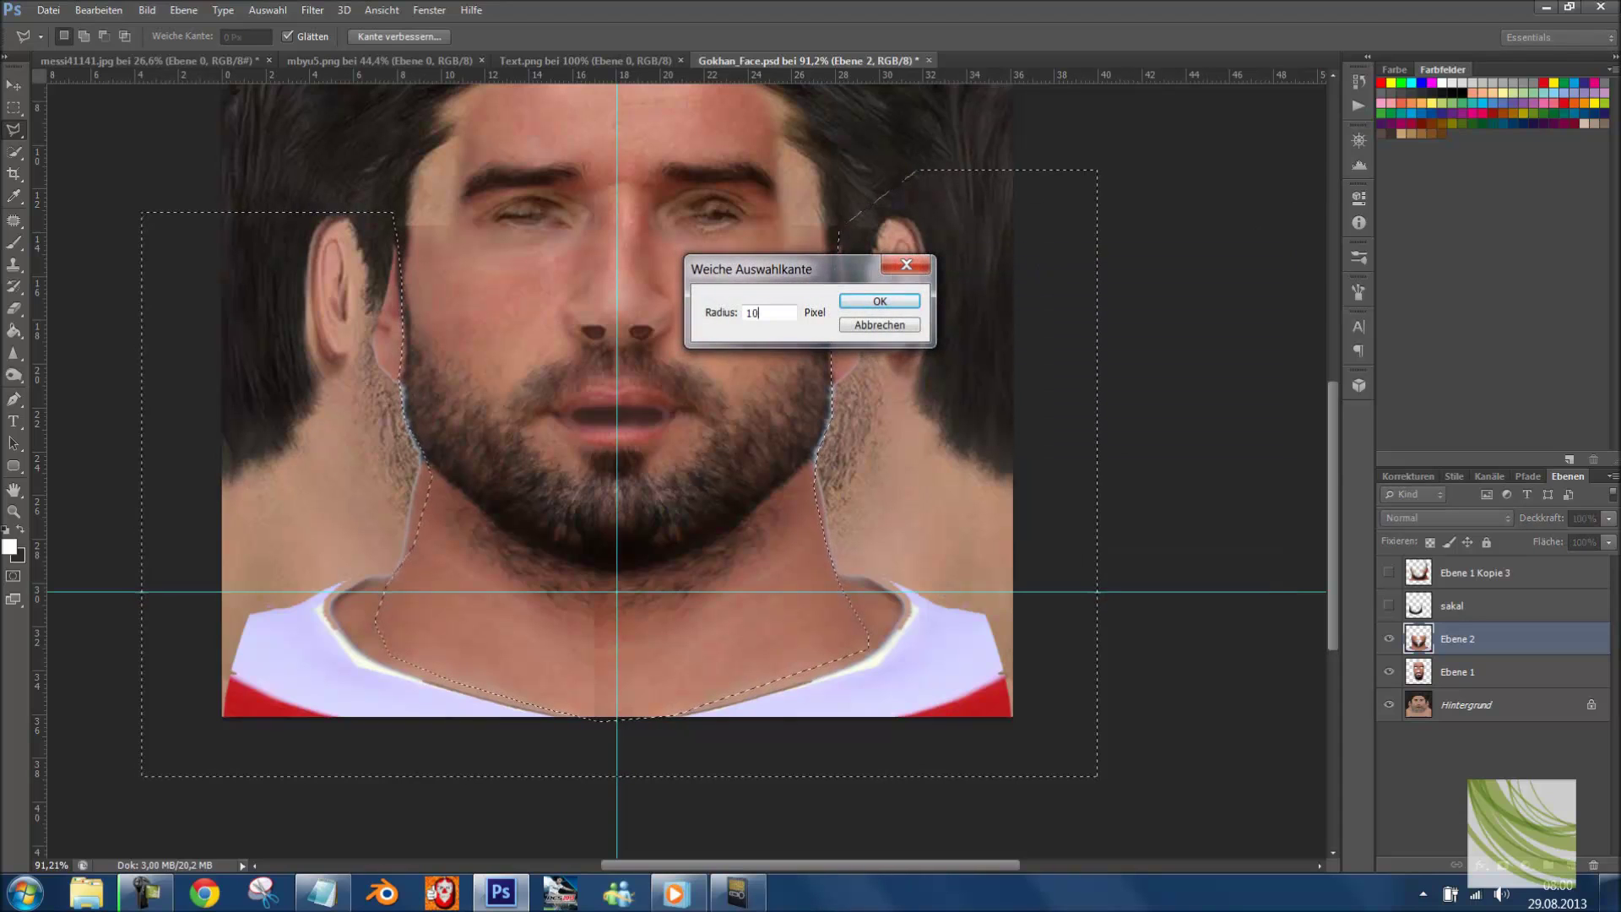
pyautogui.press('Return')
pyautogui.press('Delete')
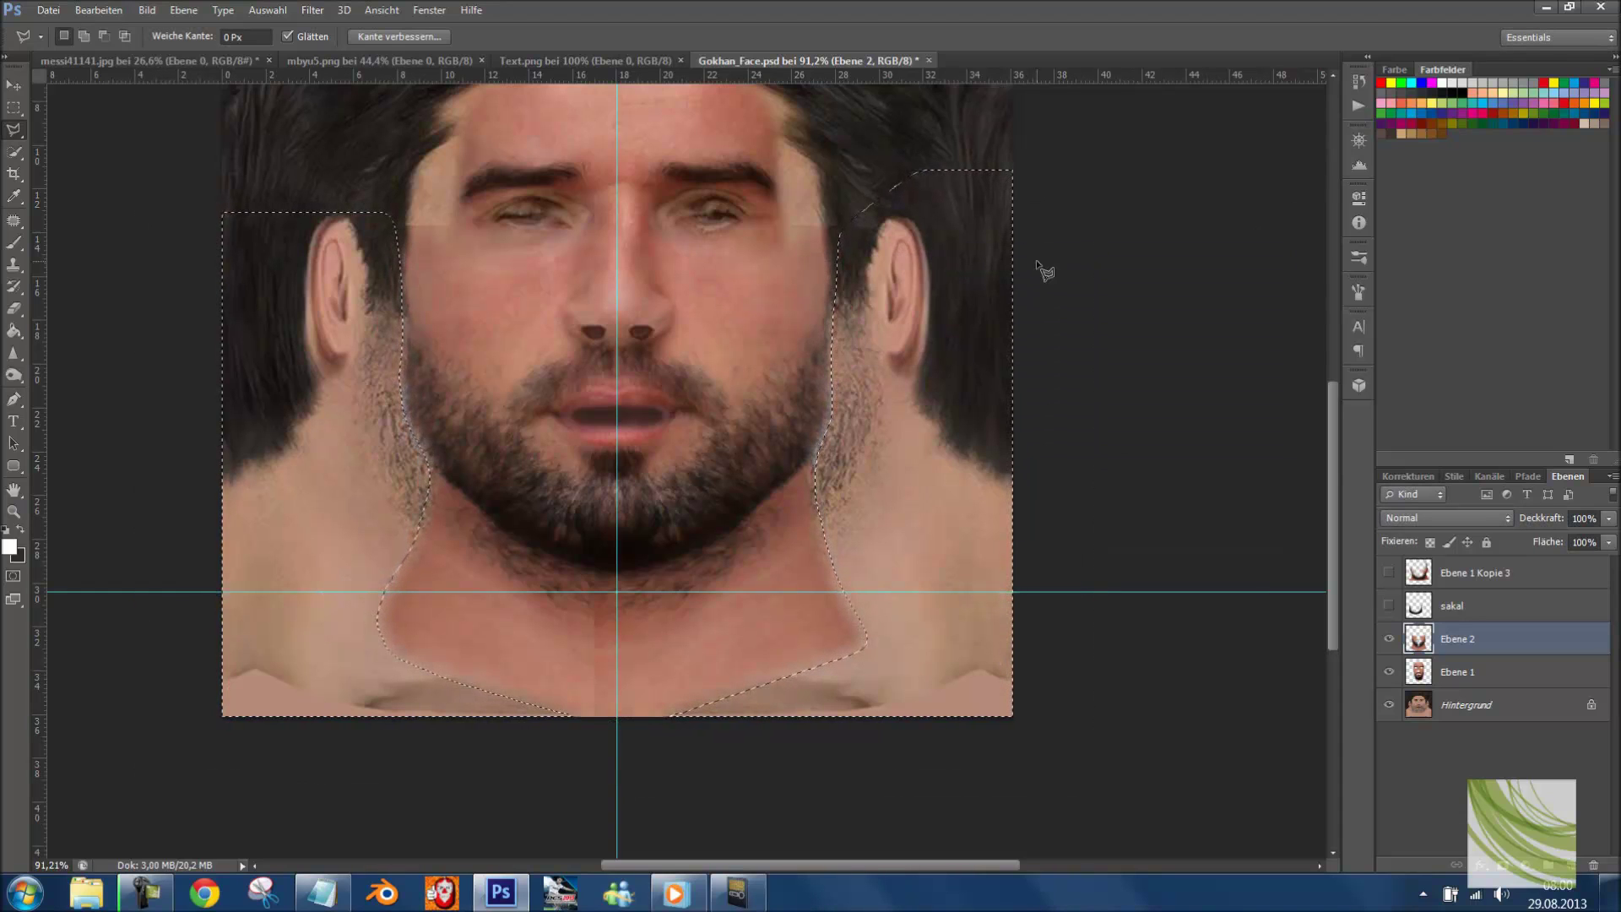
pyautogui.click(14, 107)
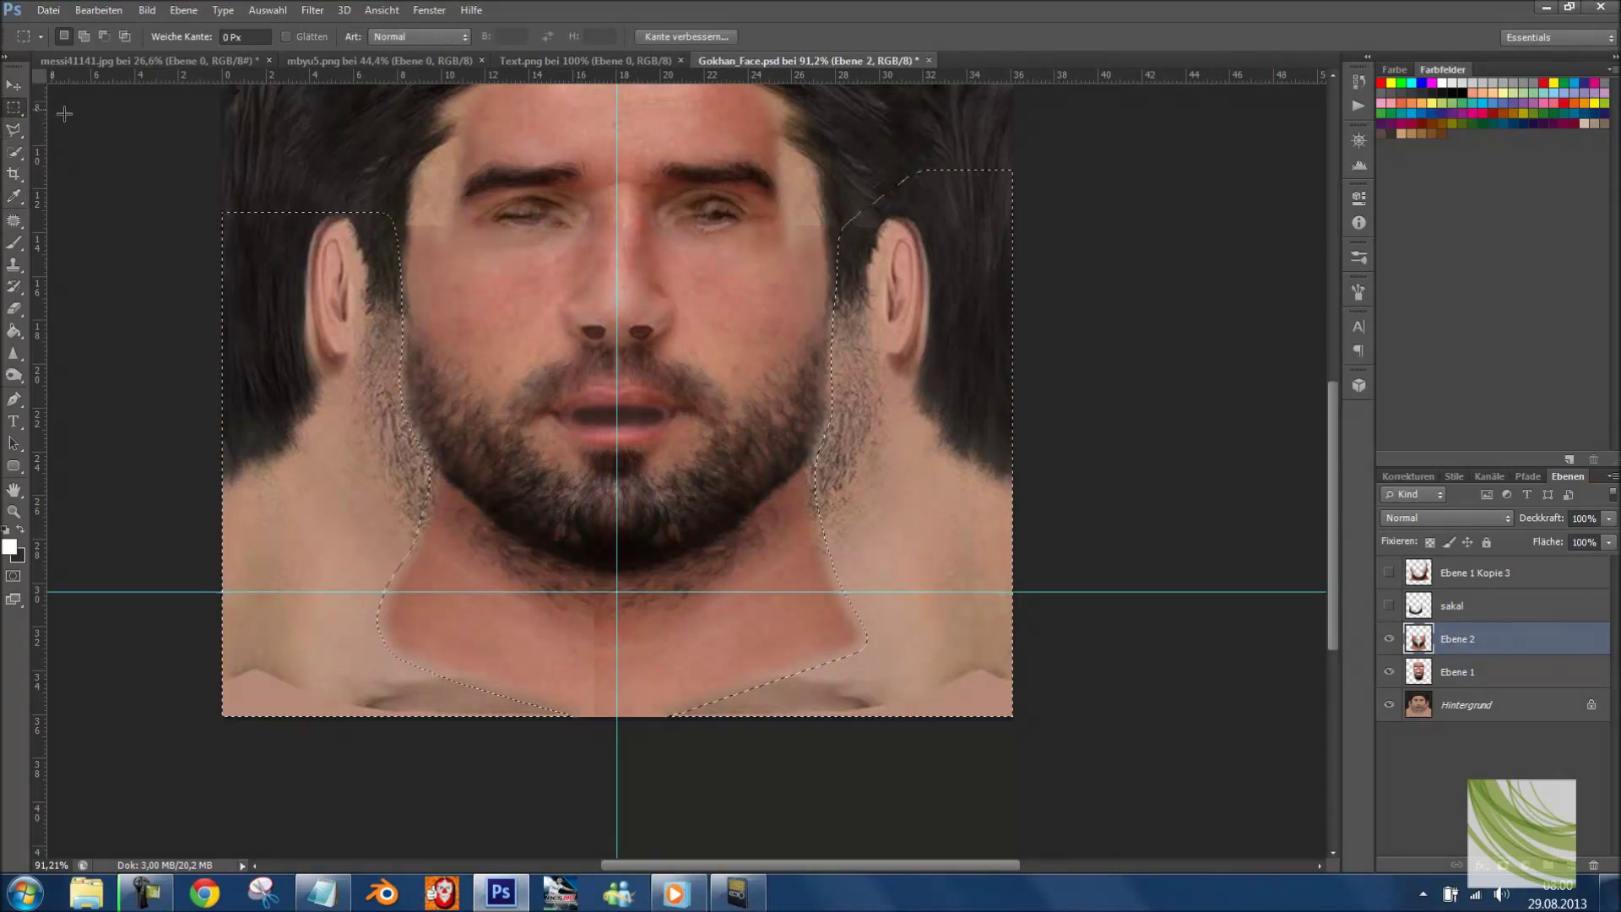
pyautogui.hotkey('ctrl', 'd')
# - Copy a tall strip of temple and hairline from the mbyu5.png photo and paste it into Gokhan_Face.psd as a new layer
pyautogui.scroll(5, 1085, 694)
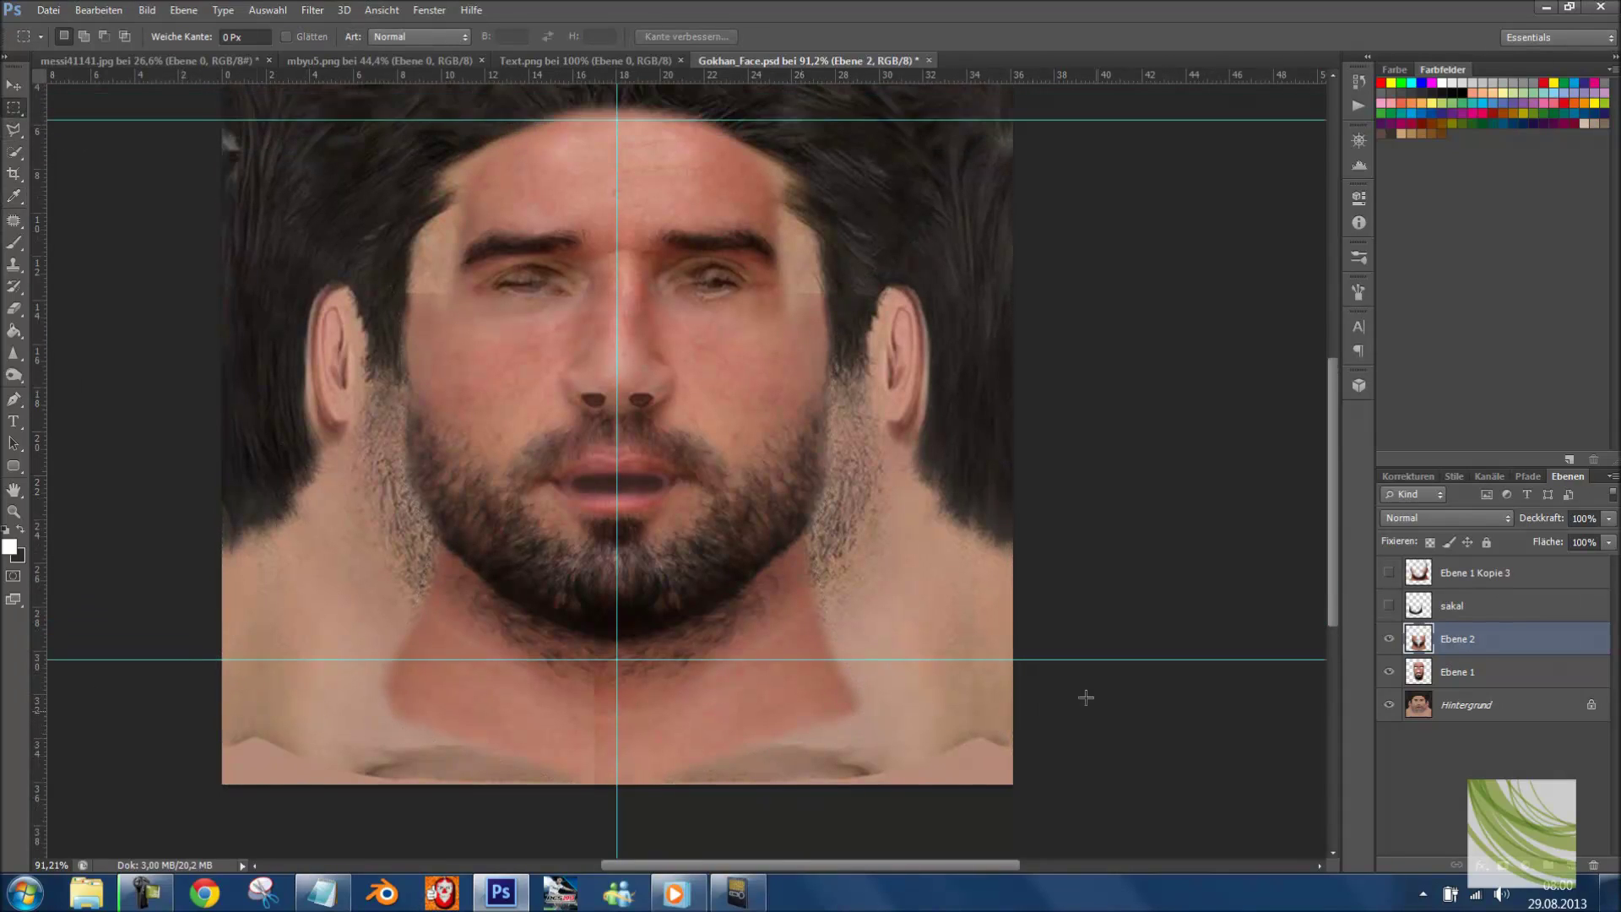
pyautogui.scroll(3, 600, 380)
pyautogui.click(526, 59)
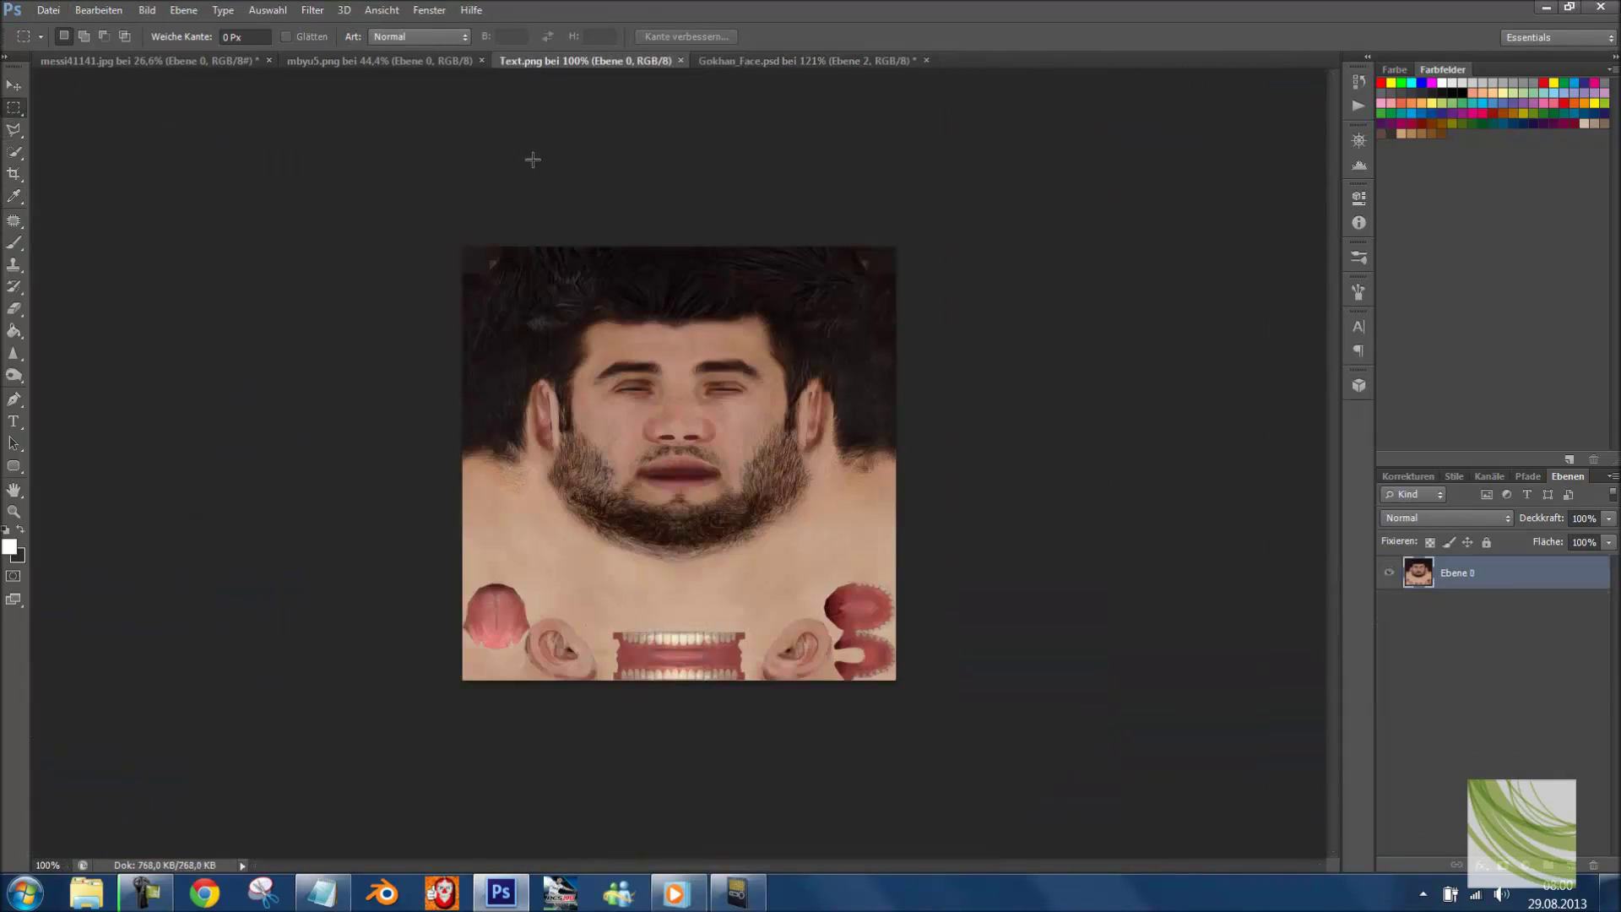
pyautogui.click(398, 61)
pyautogui.scroll(2, 998, 370)
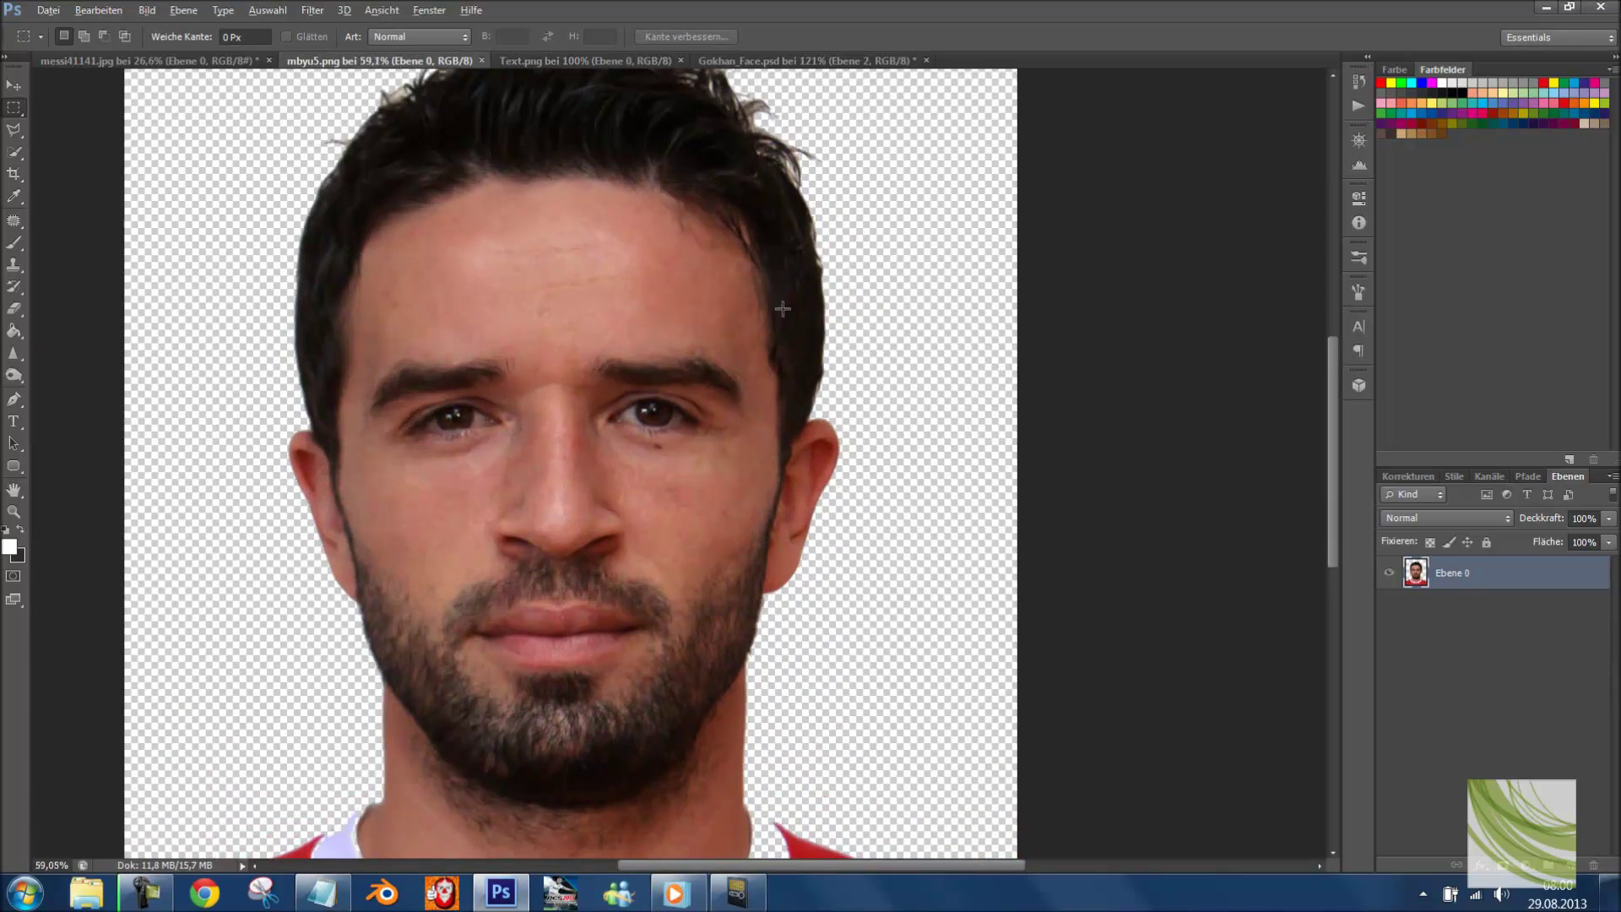
pyautogui.moveTo(796, 203); pyautogui.dragTo(745, 482)
pyautogui.click(747, 60)
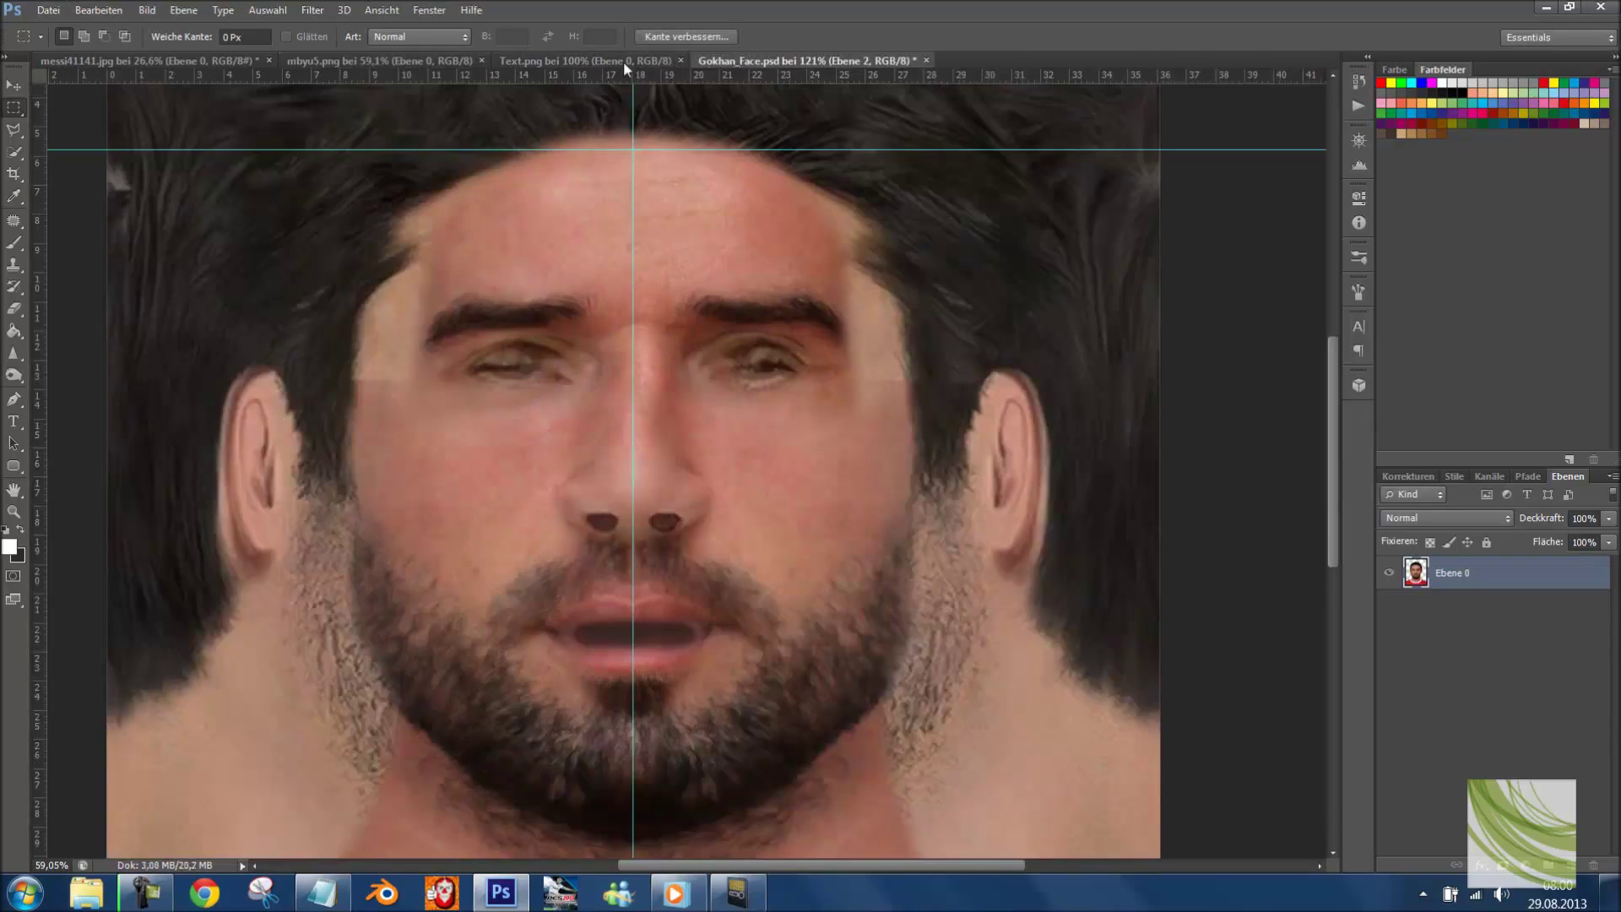
pyautogui.click(623, 61)
pyautogui.click(807, 60)
pyautogui.hotkey('ctrl', 'v')
# - Compress the pasted temple strip vertically and place it between the right-hand eyebrow's outer end and the hair
pyautogui.hotkey('ctrl', 't')
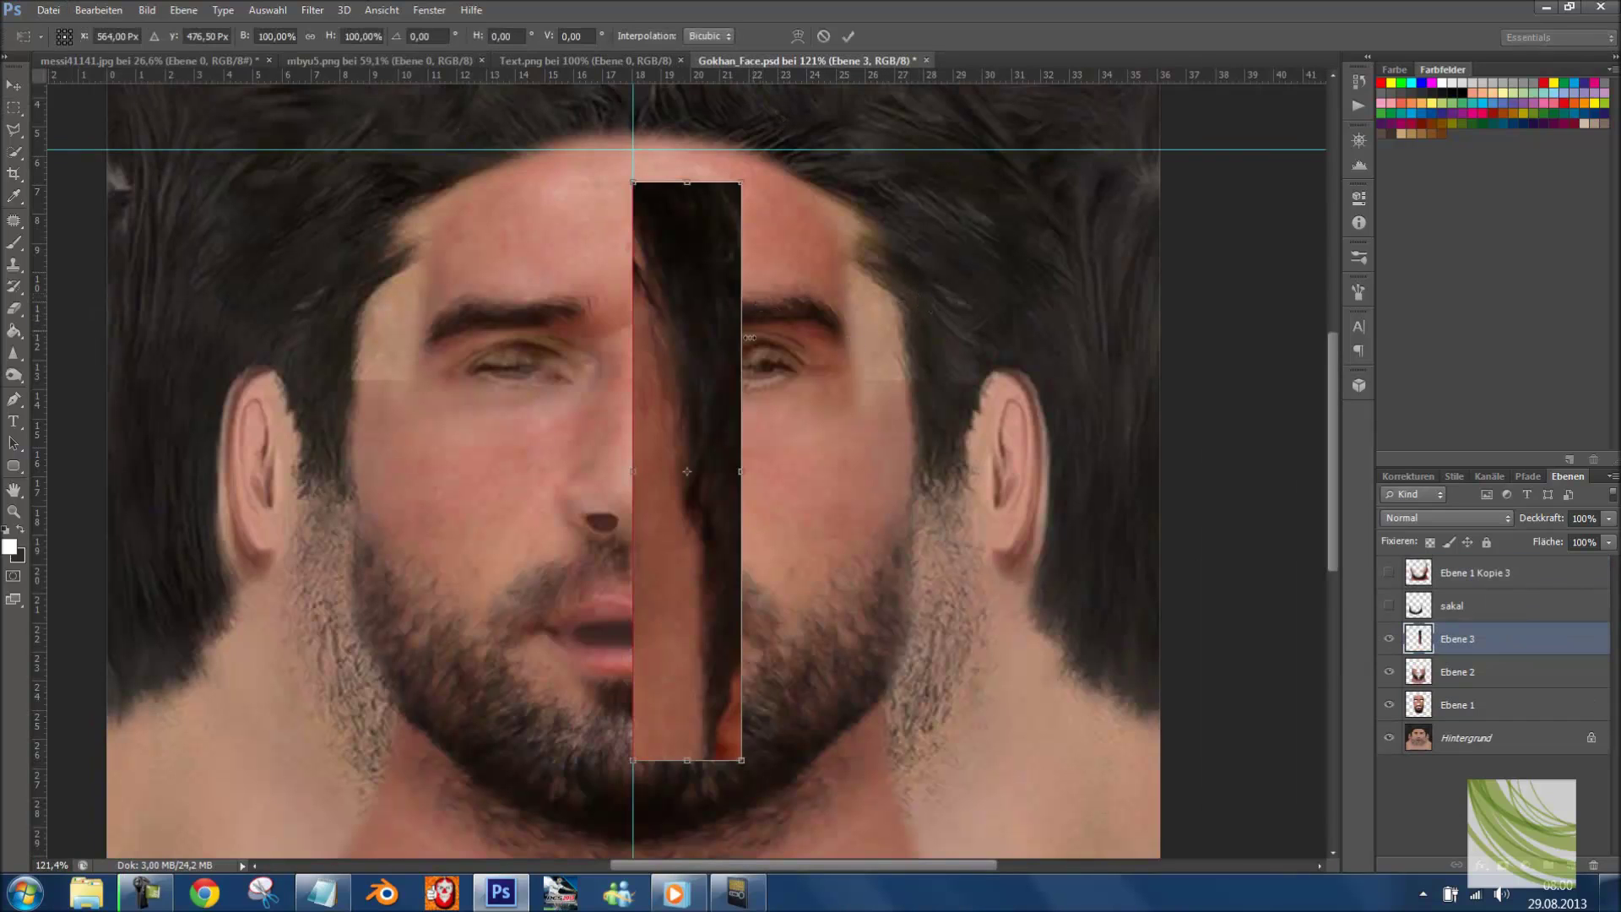
pyautogui.moveTo(689, 177); pyautogui.dragTo(688, 460)
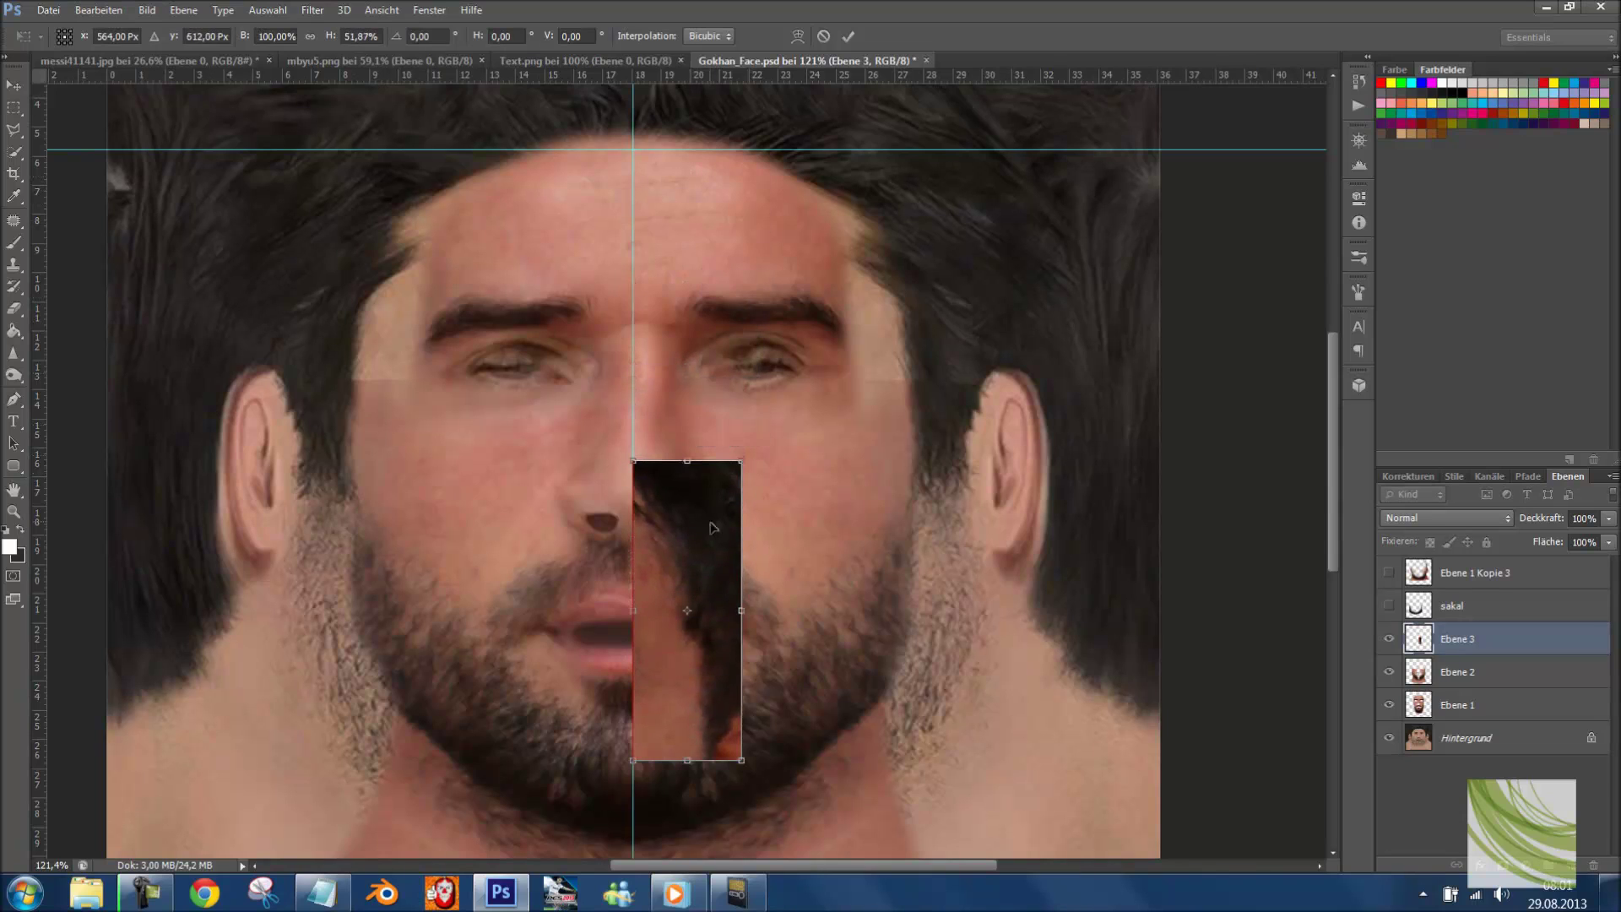
pyautogui.moveTo(707, 524); pyautogui.dragTo(873, 114)
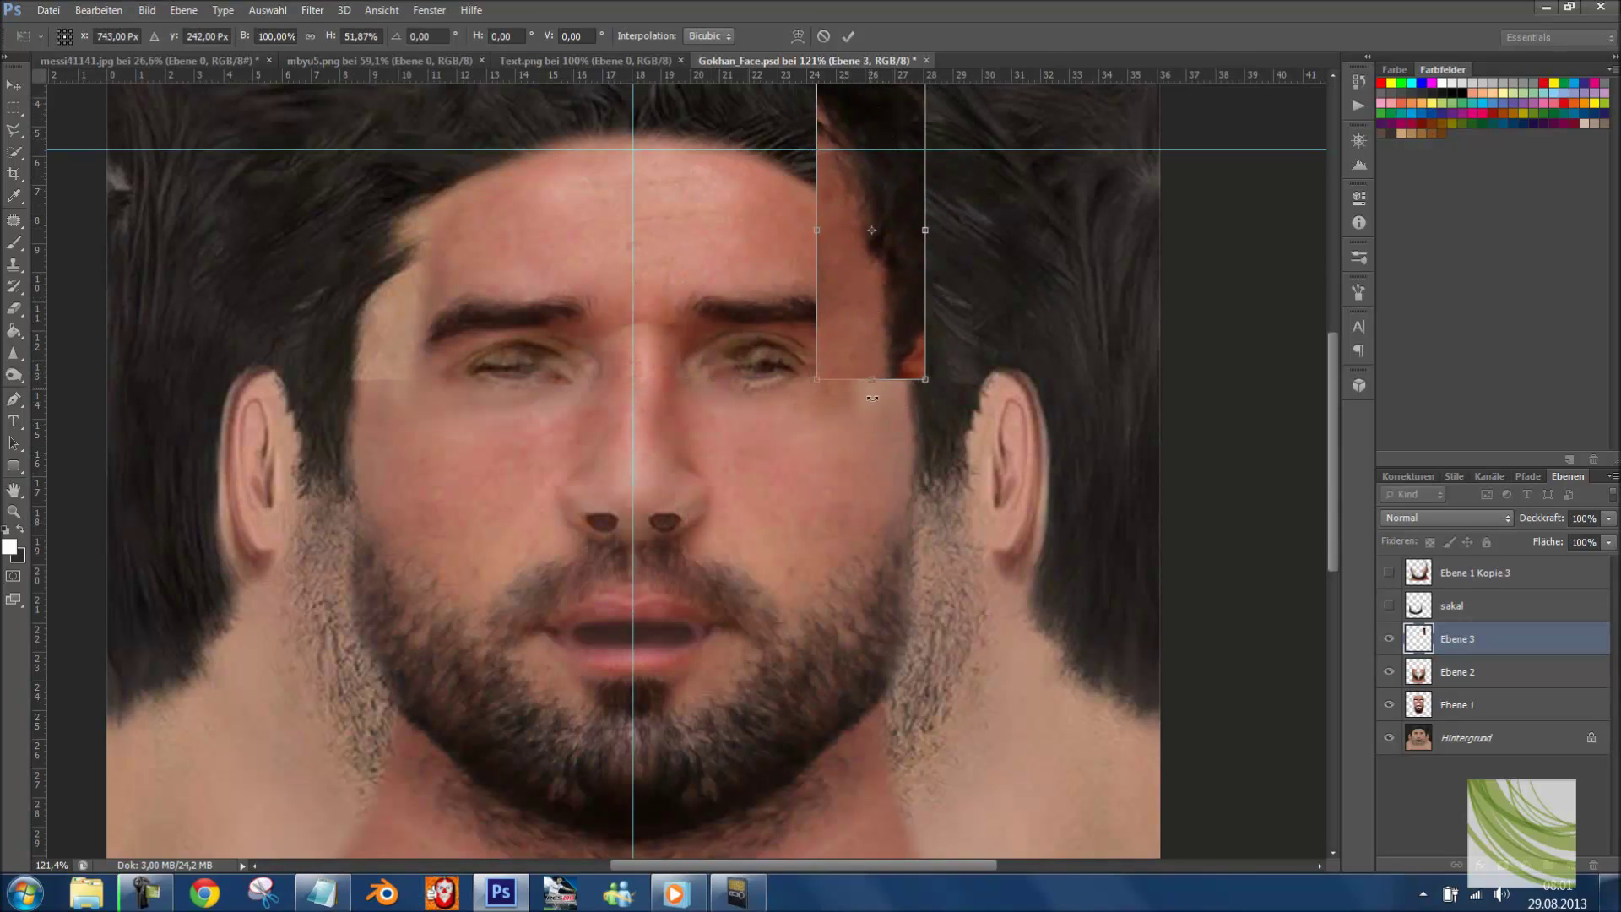
pyautogui.moveTo(872, 397); pyautogui.dragTo(898, 347)
pyautogui.press('Return')
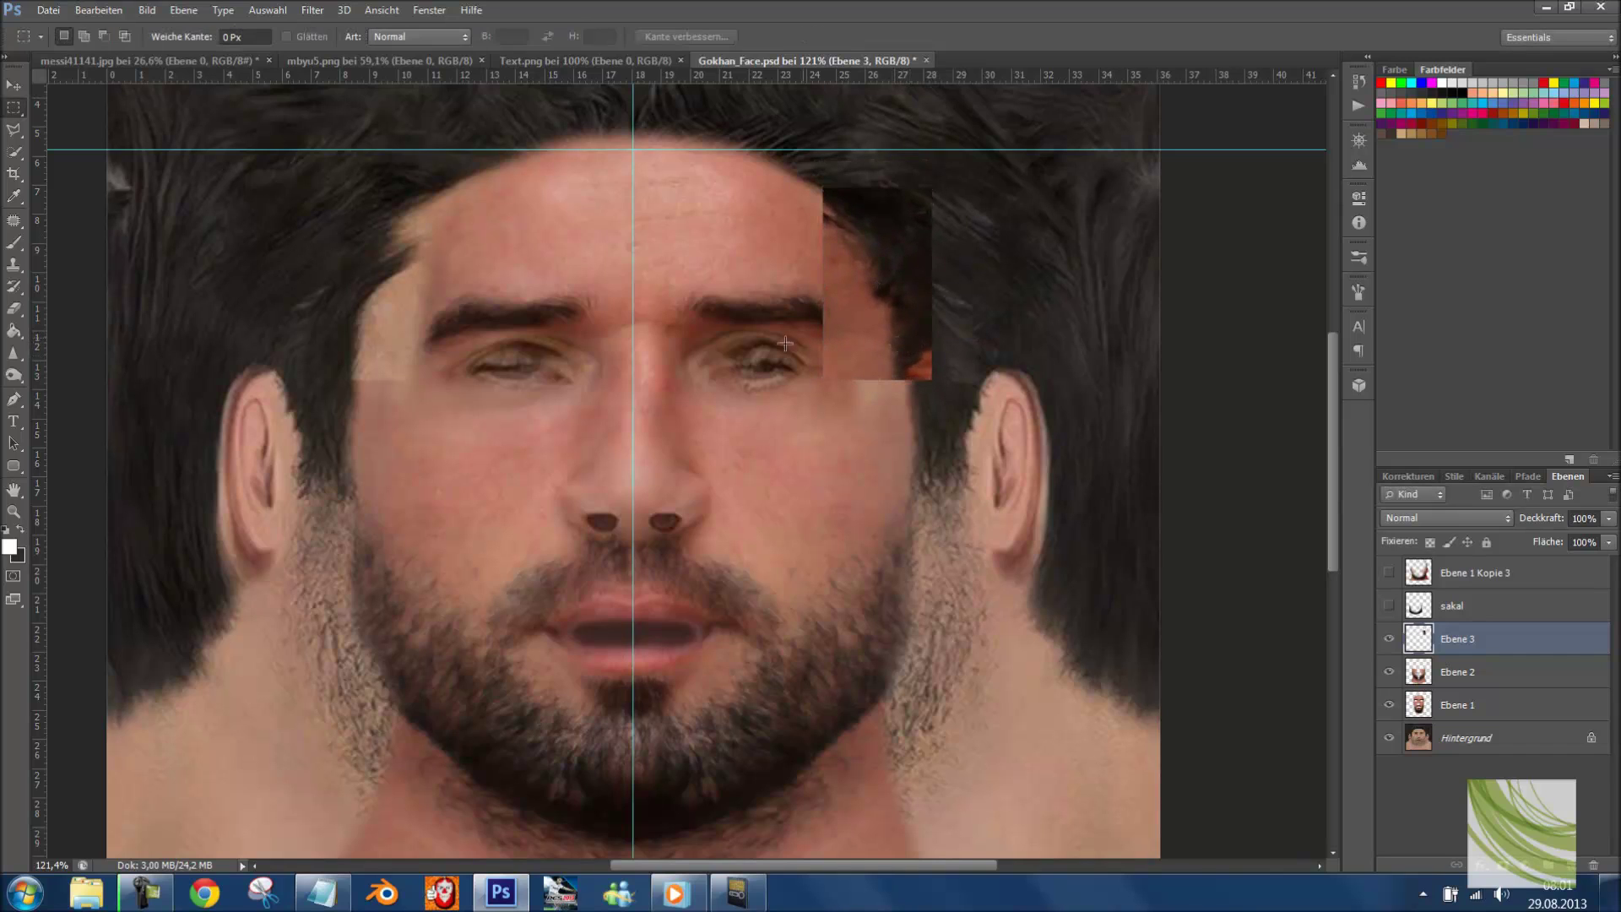
# - Erase Ebene 3's inner edge with the soft eraser so it blends into the forehead and outer eyebrow
pyautogui.rightClick(12, 310)
pyautogui.click(84, 308)
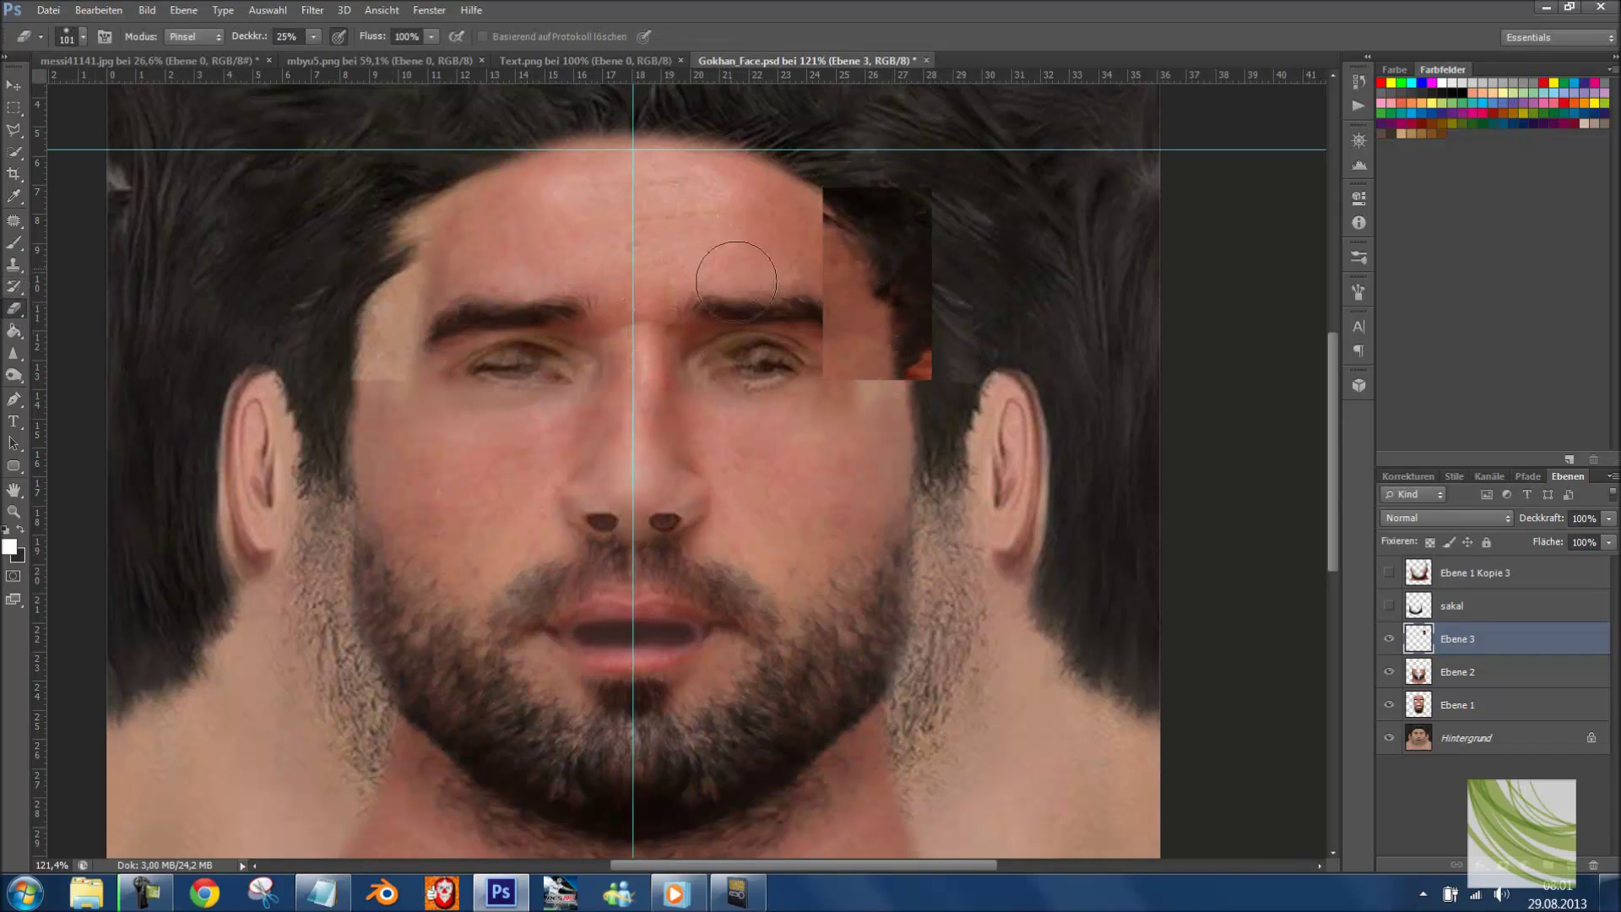
pyautogui.click(792, 195)
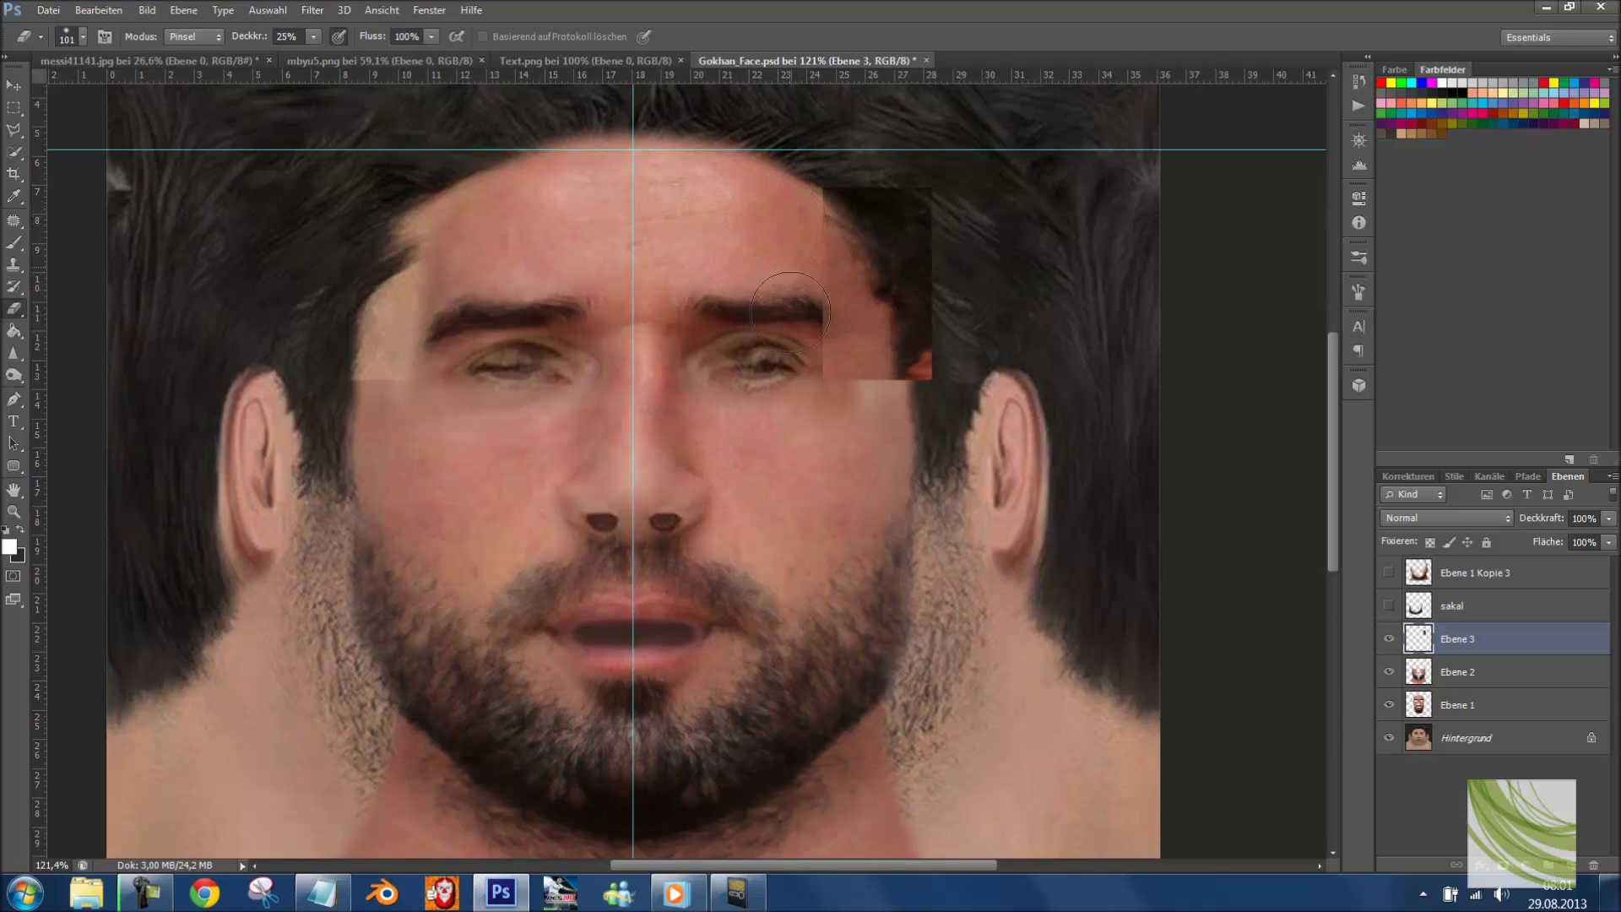
pyautogui.moveTo(809, 334)
pyautogui.mouseDown()
pyautogui.moveTo(816, 402)
pyautogui.moveTo(875, 417)
pyautogui.mouseUp()
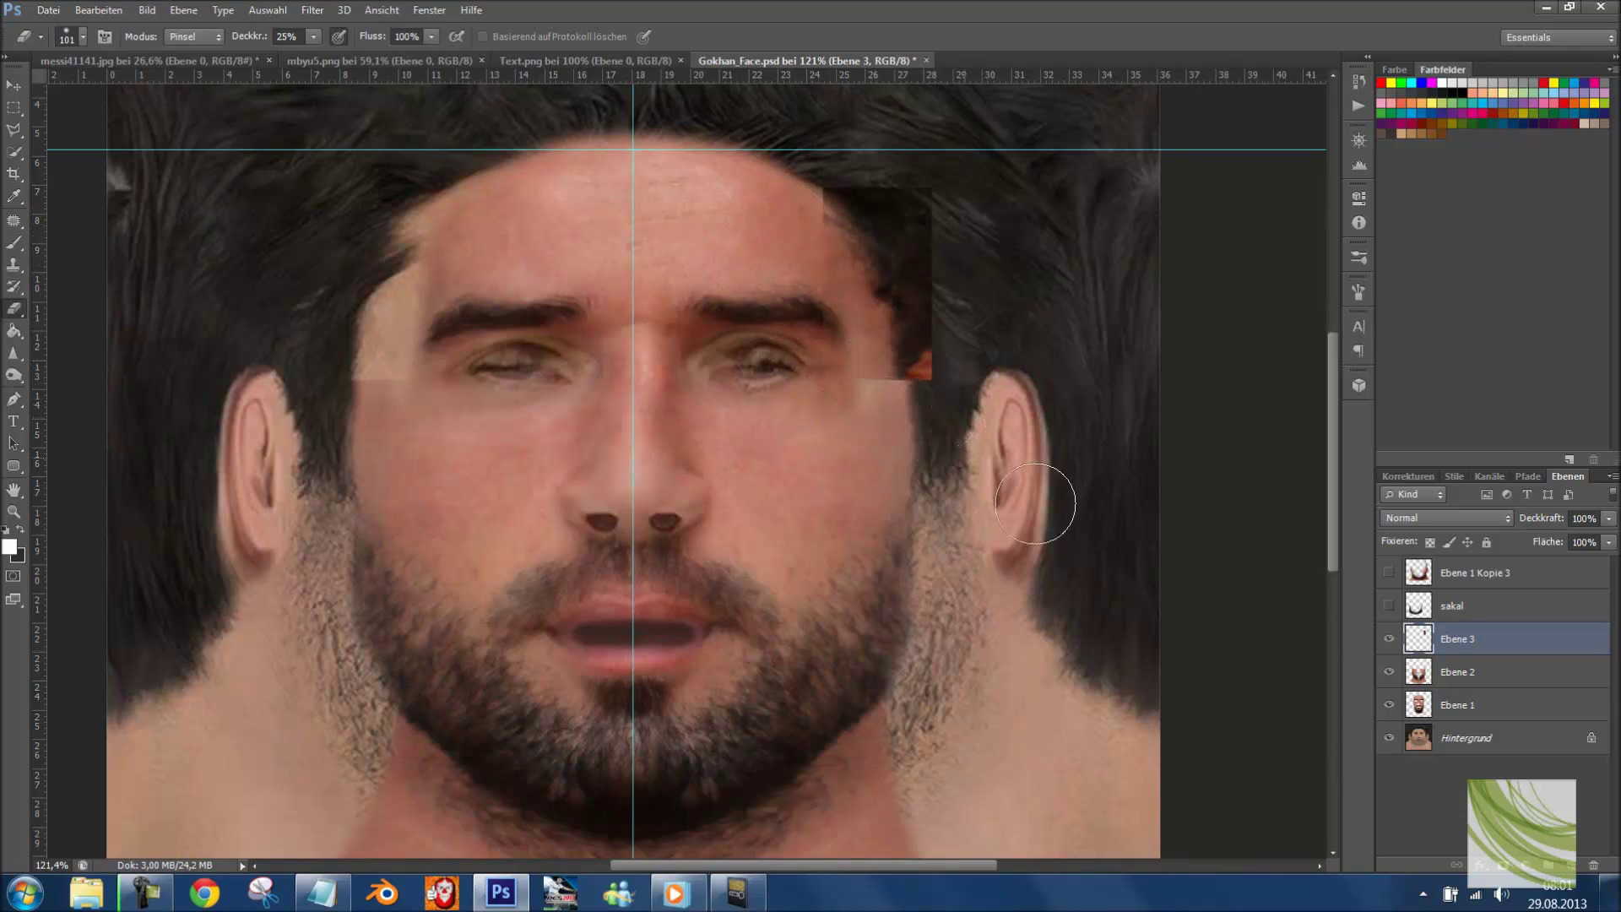
# - Move Ebene 3 below Ebene 1 in the layer order and stretch it slightly outward and downward over the temple
pyautogui.moveTo(1473, 650); pyautogui.dragTo(1482, 711)
pyautogui.hotkey('ctrl', 't')
pyautogui.moveTo(932, 382); pyautogui.dragTo(952, 410)
pyautogui.press('Return')
# - Erase Ebene 3's lower and outer edges to blend the temple patch into the cheek and side hair
pyautogui.press('e')
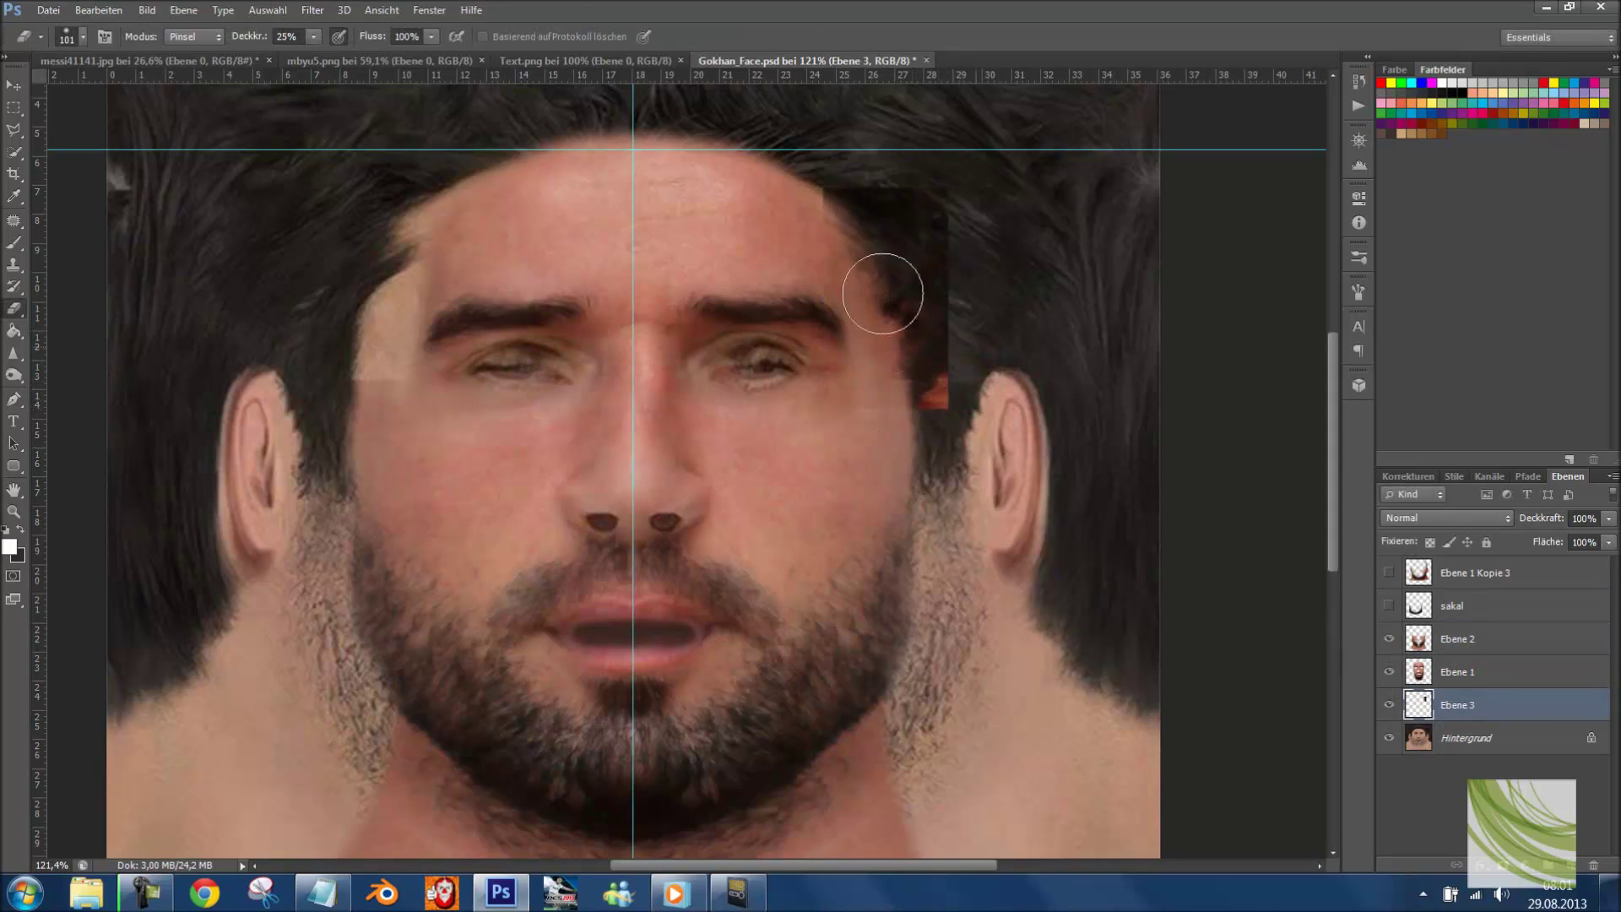
pyautogui.moveTo(836, 410)
pyautogui.mouseDown()
pyautogui.moveTo(955, 441)
pyautogui.moveTo(867, 419)
pyautogui.moveTo(944, 421)
pyautogui.moveTo(965, 279)
pyautogui.moveTo(942, 206)
pyautogui.moveTo(973, 297)
pyautogui.moveTo(965, 229)
pyautogui.moveTo(855, 173)
pyautogui.moveTo(839, 177)
pyautogui.moveTo(909, 185)
pyautogui.moveTo(944, 228)
pyautogui.moveTo(961, 408)
pyautogui.mouseUp()
pyautogui.click(1446, 682)
pyautogui.hotkey('ctrl', 'e')
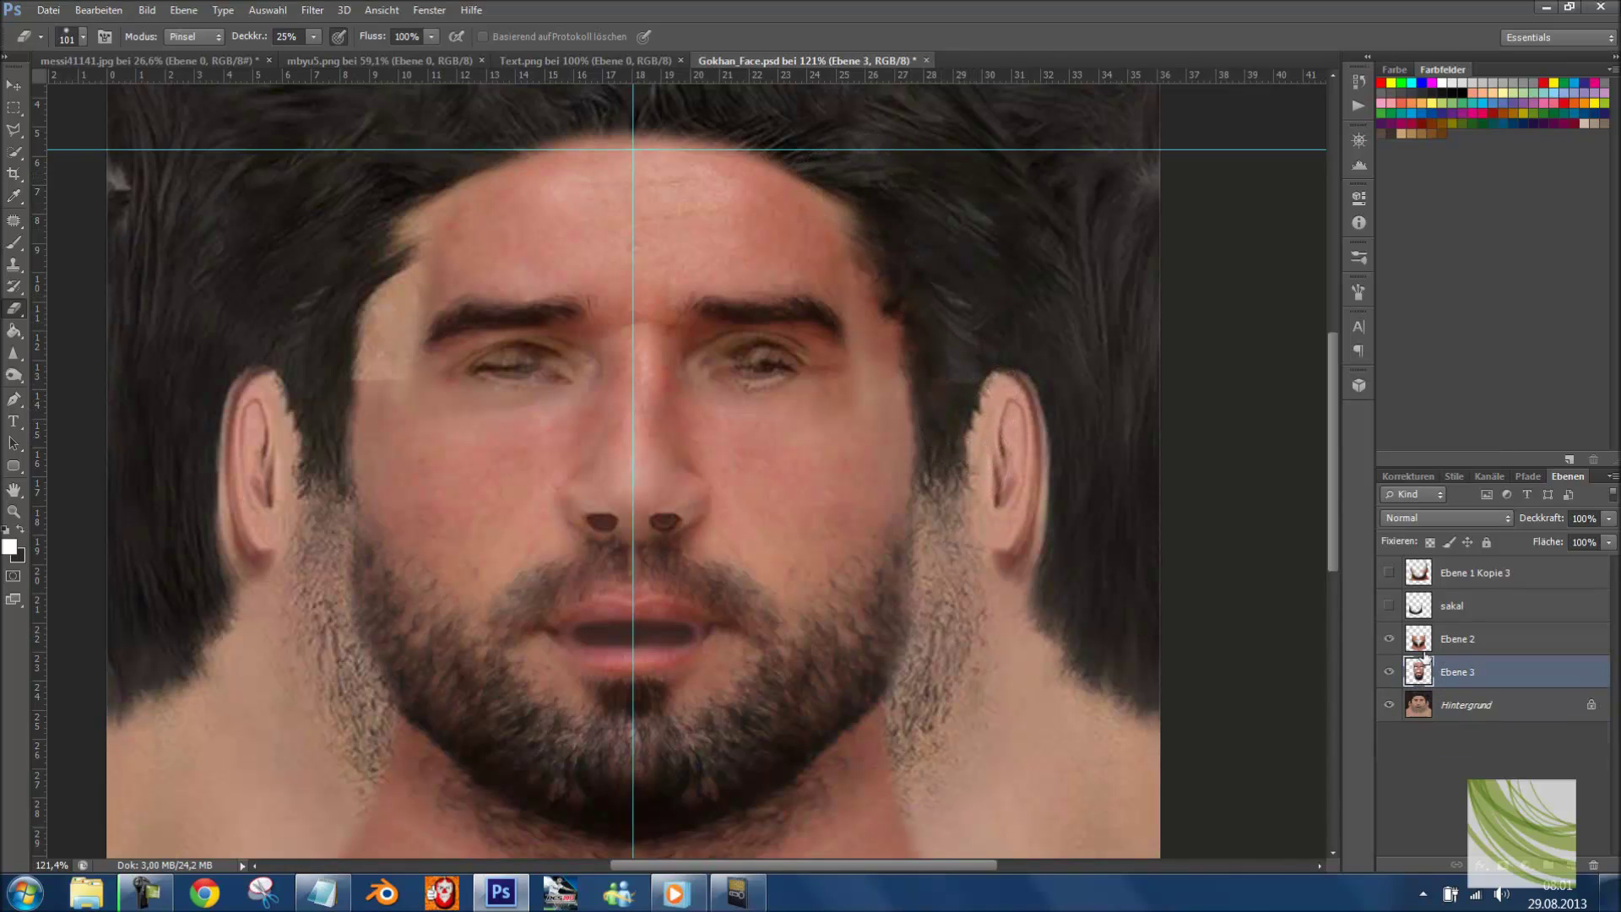
pyautogui.hotkey('ctrl', 'z')
pyautogui.hotkey('ctrl', 'j')
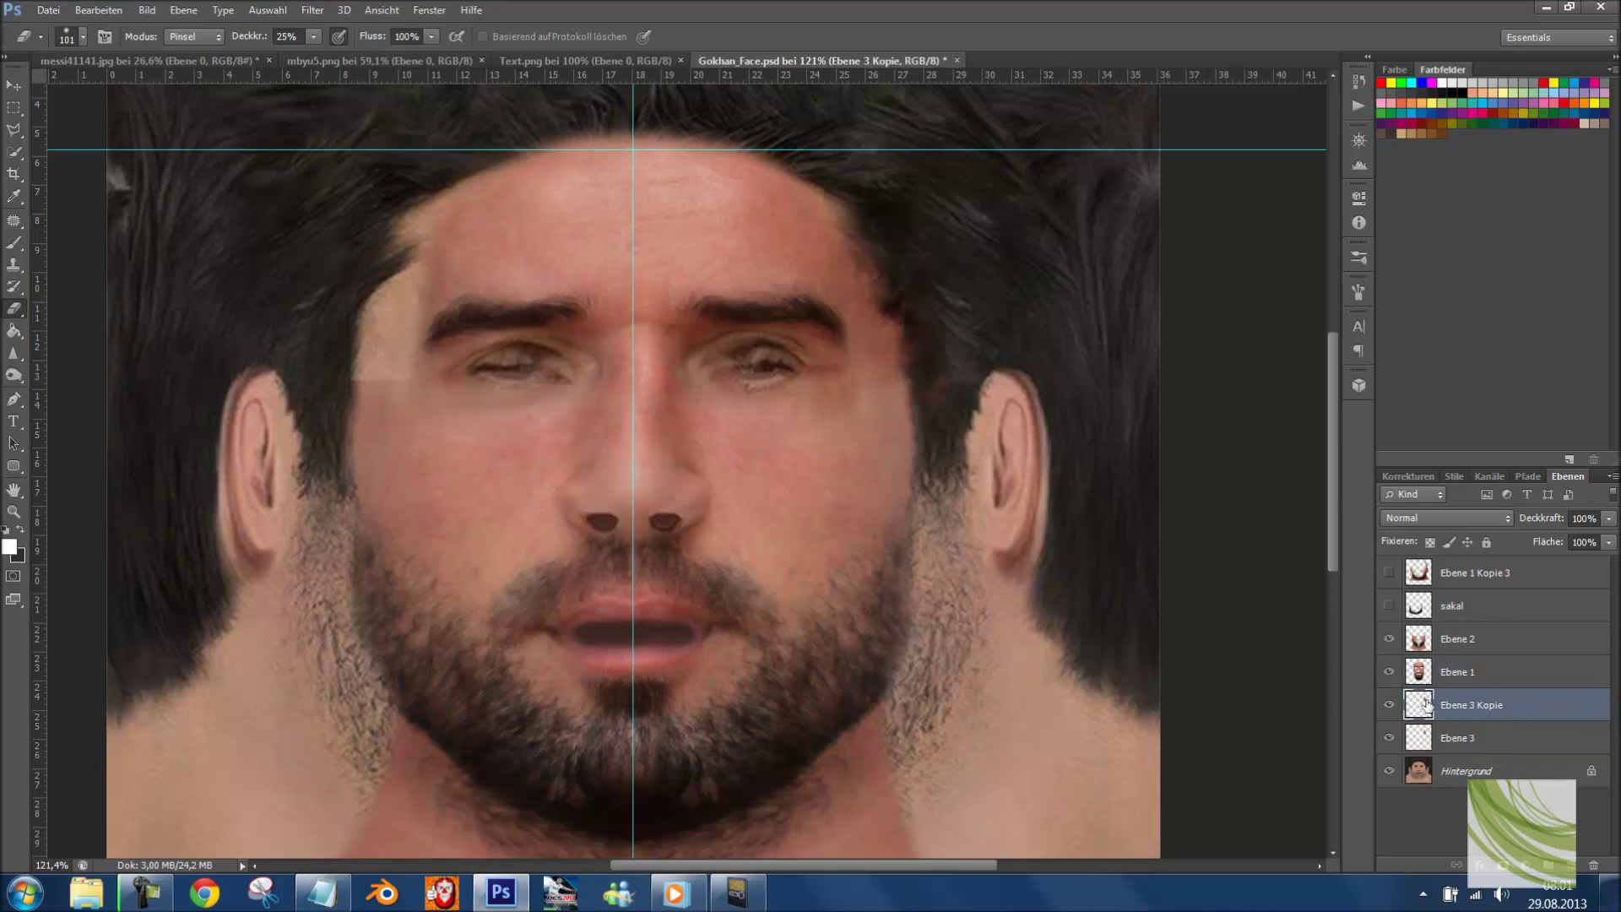
pyautogui.hotkey('ctrl', 'z')
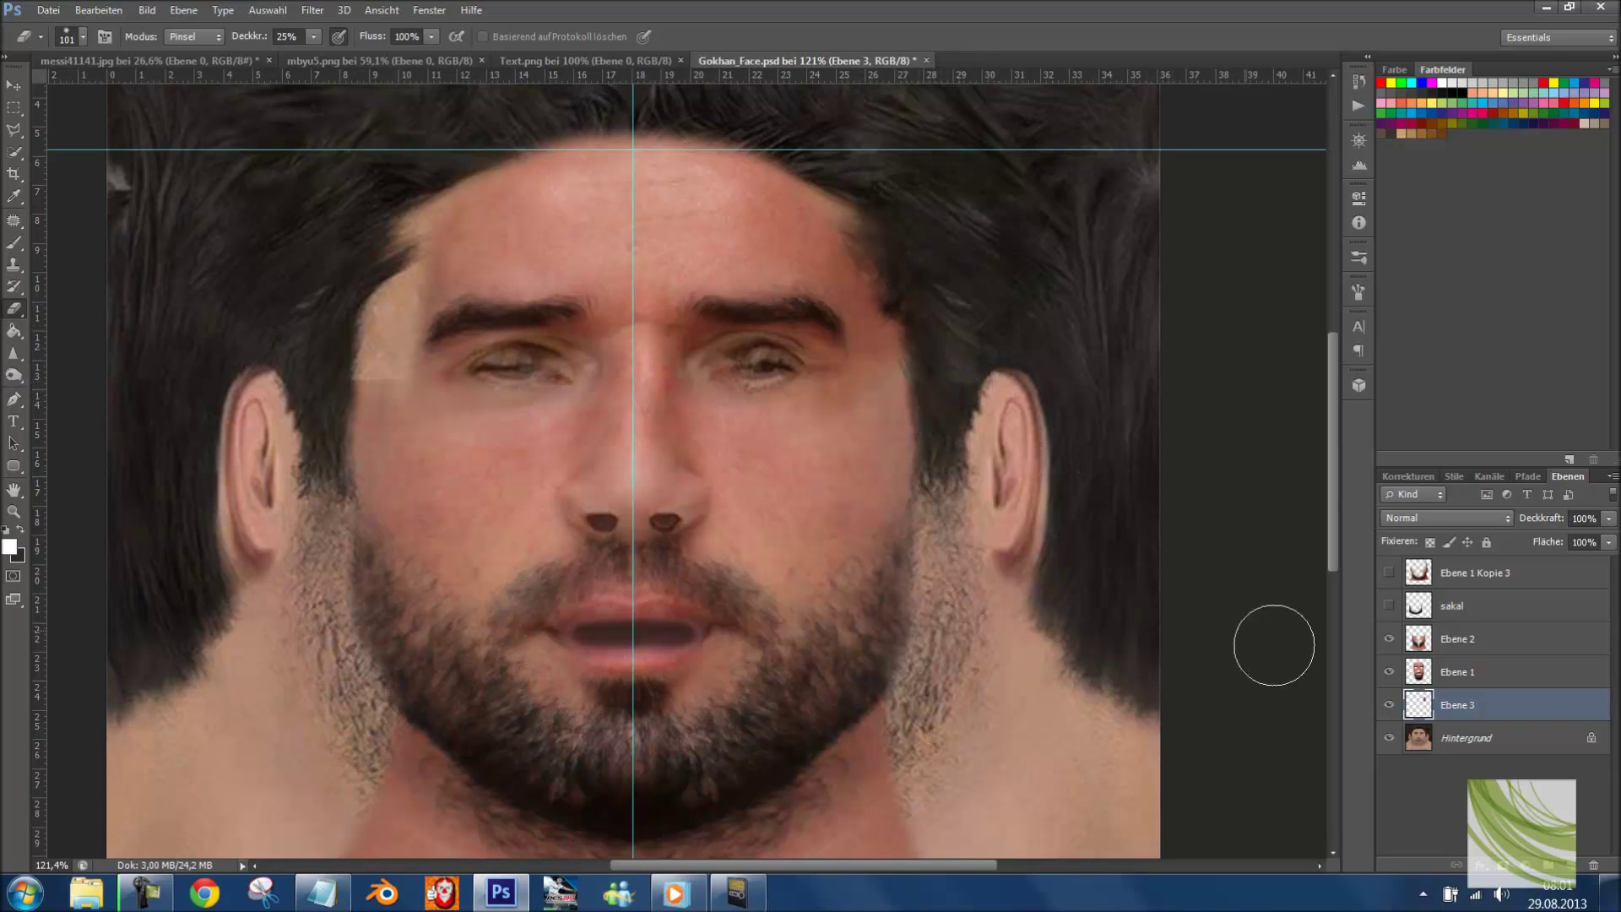
# - Duplicate Ebene 3 and begin a free transformation of the copy
pyautogui.hotkey('ctrl', 'j')
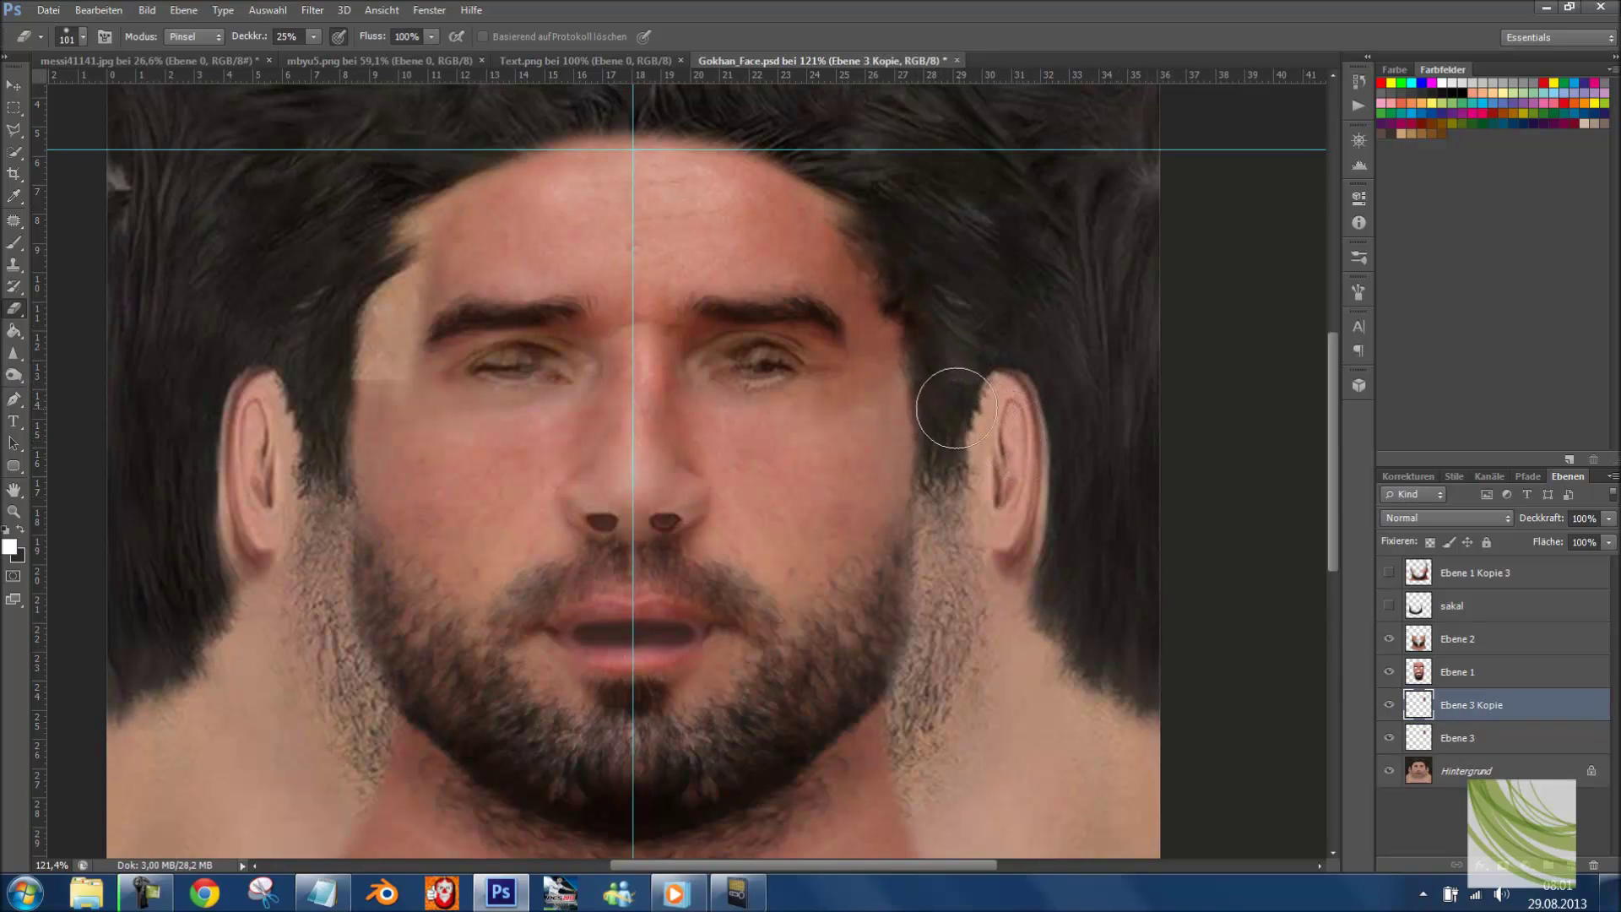
pyautogui.hotkey('ctrl', 't')
pyautogui.rightClick(902, 342)
pyautogui.click(979, 638)
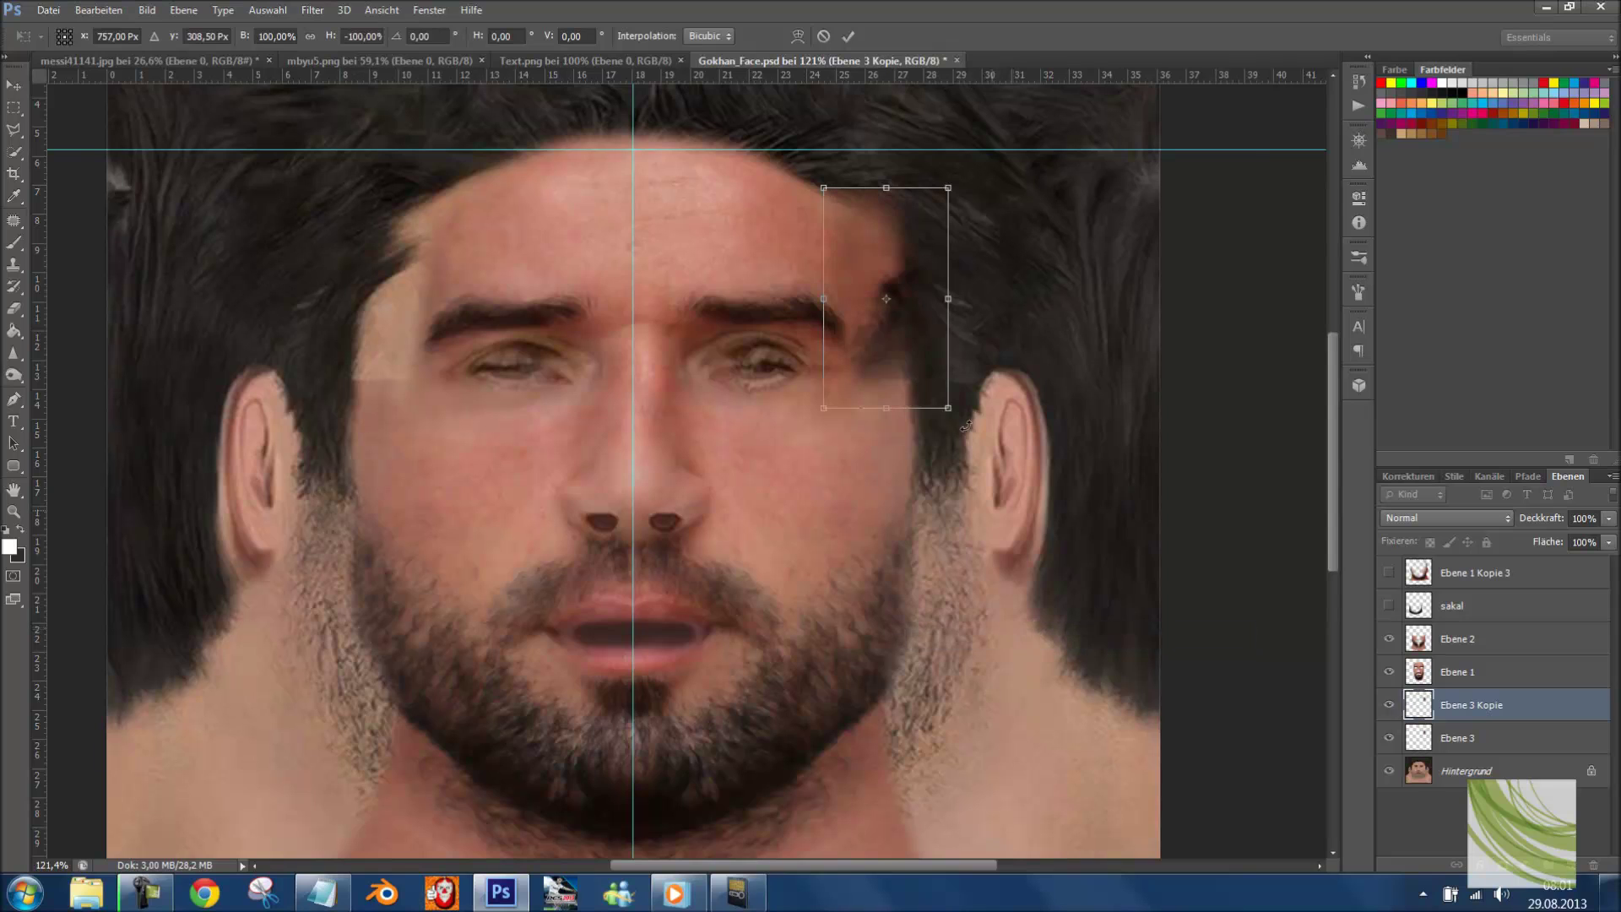
pyautogui.rightClick(913, 350)
pyautogui.click(983, 645)
# - Flip the copied temple patch horizontally, place it on the opposite temple and merge it down into Ebene 3
pyautogui.rightClick(897, 341)
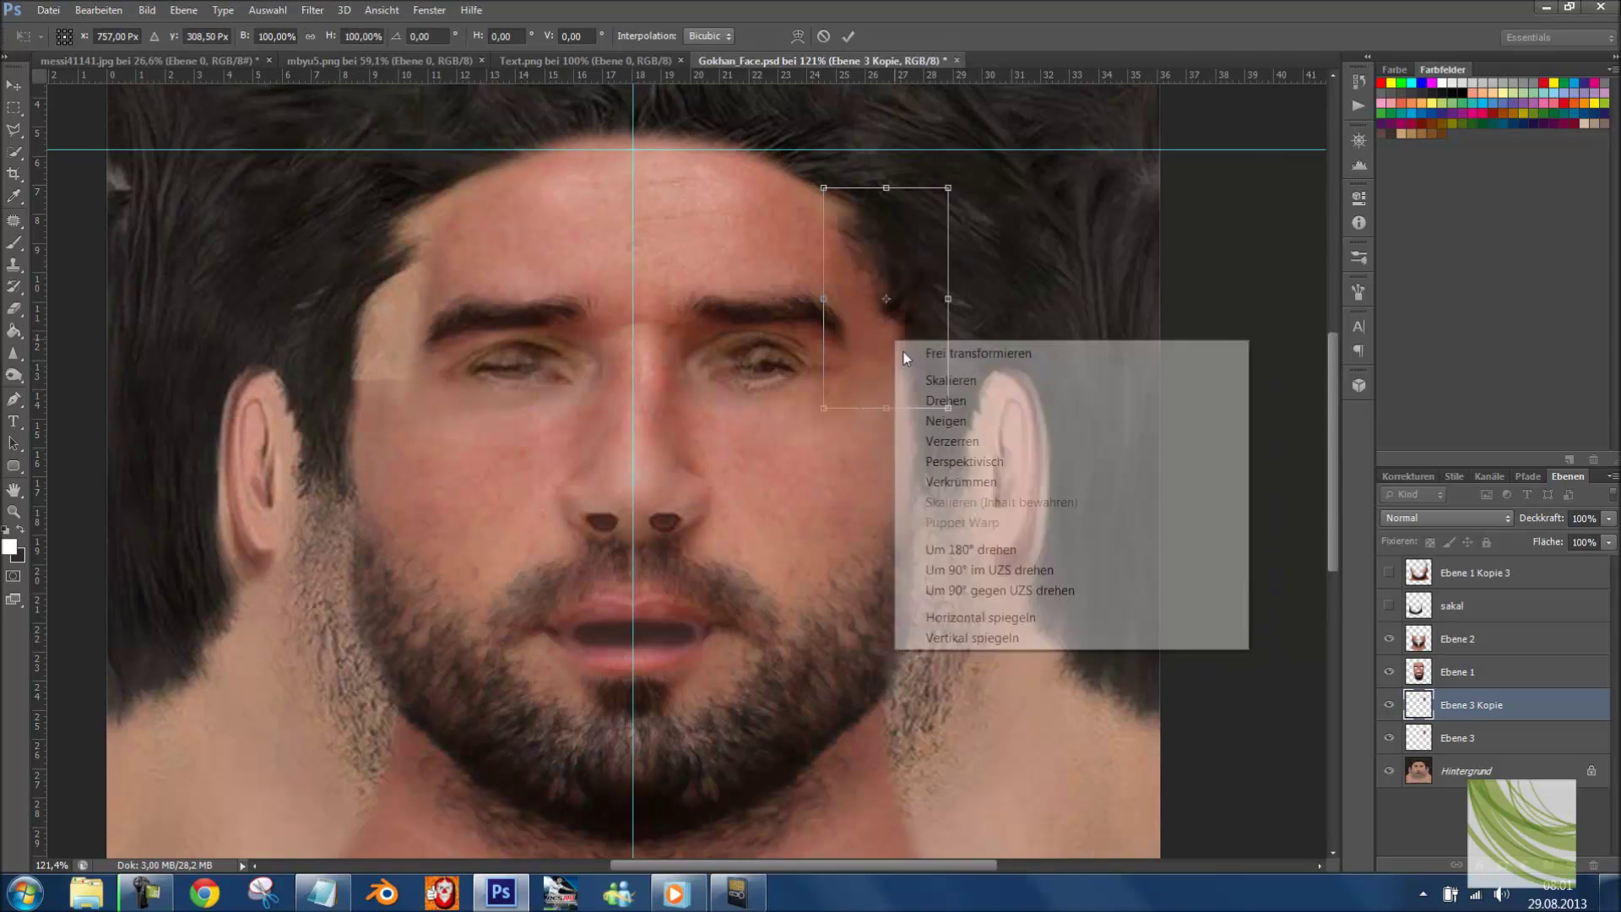
pyautogui.click(980, 618)
pyautogui.moveTo(916, 375); pyautogui.dragTo(404, 381)
pyautogui.press('Return')
pyautogui.press('e')
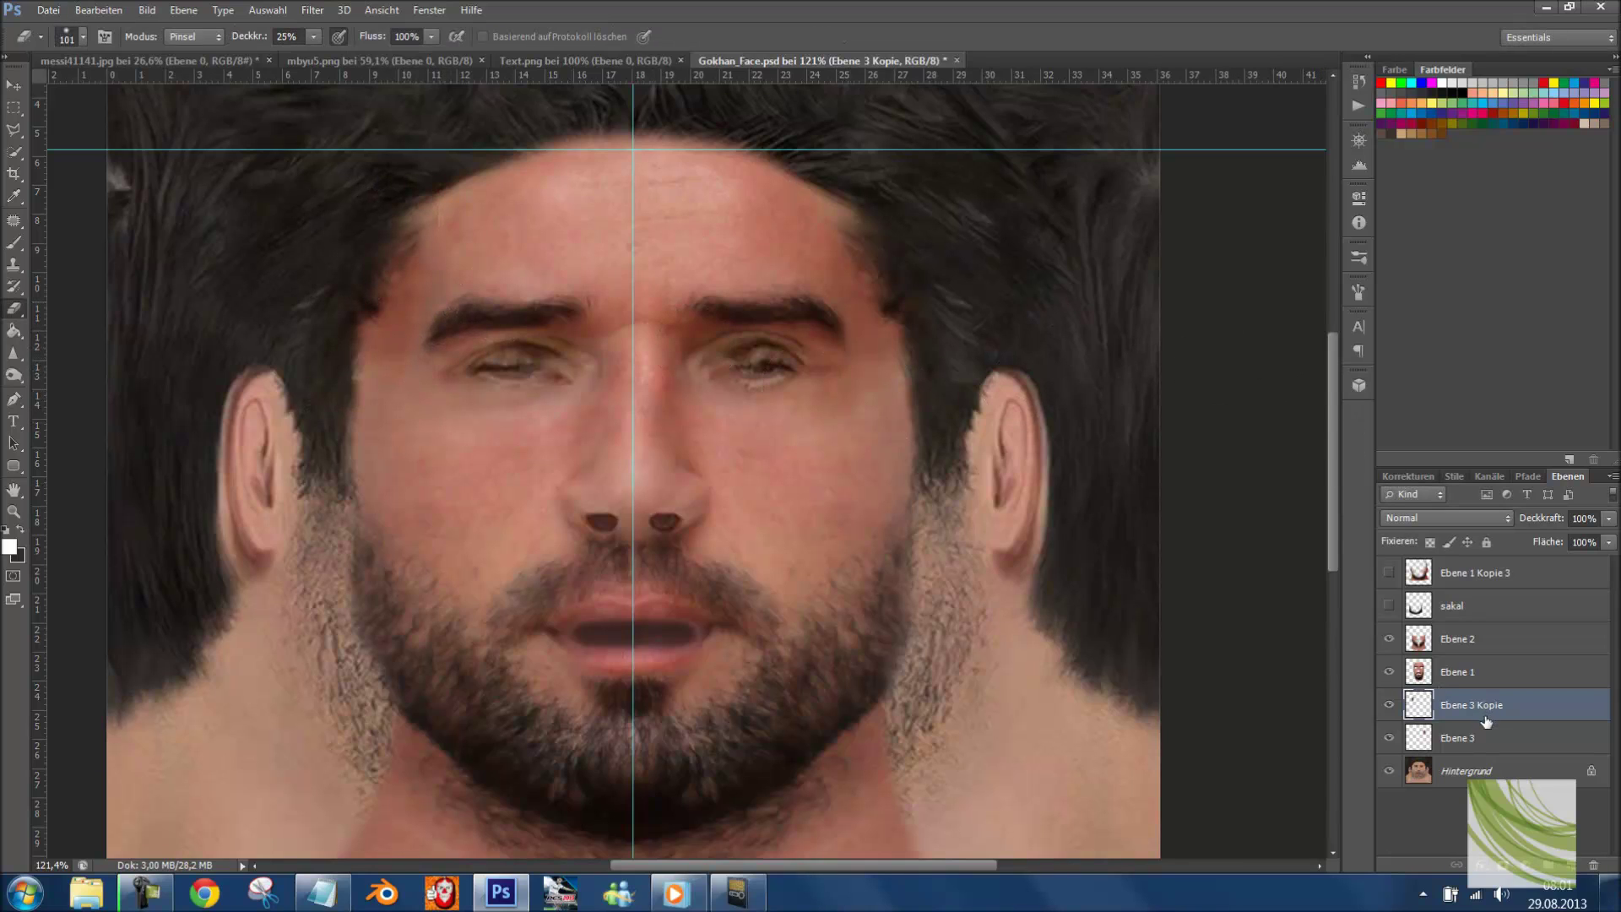
pyautogui.hotkey('ctrl', 'e')
# - Brighten Ebene 3's temple patches with a Levels correction, setting the midtone input to 1.23
pyautogui.click(148, 12)
pyautogui.moveTo(225, 66)
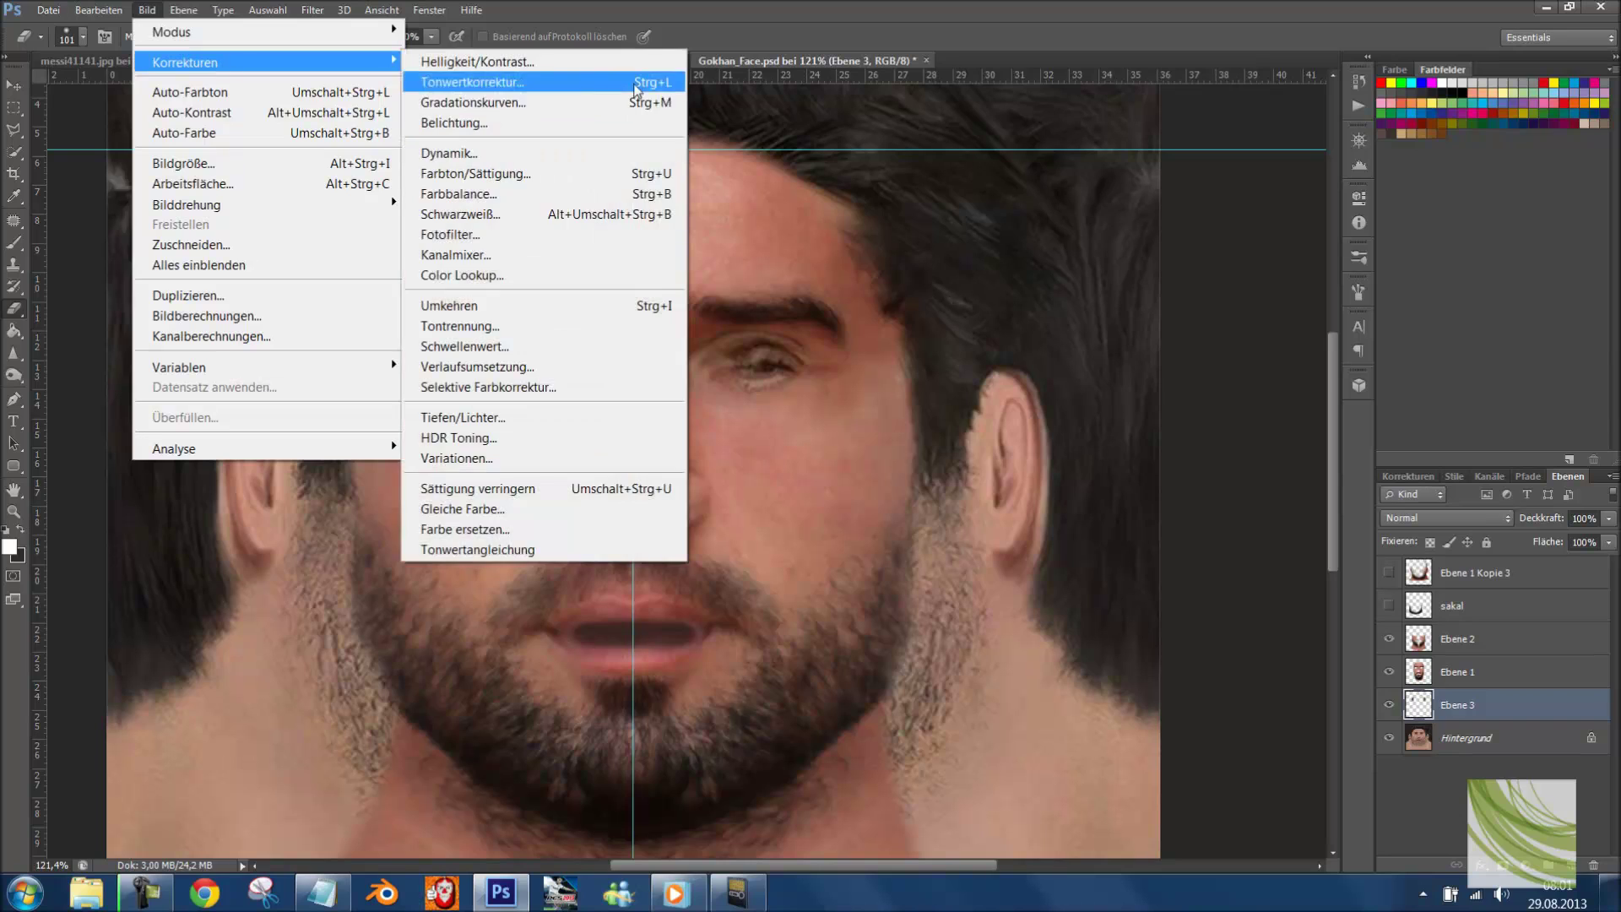
pyautogui.click(637, 85)
pyautogui.moveTo(975, 390); pyautogui.dragTo(962, 393)
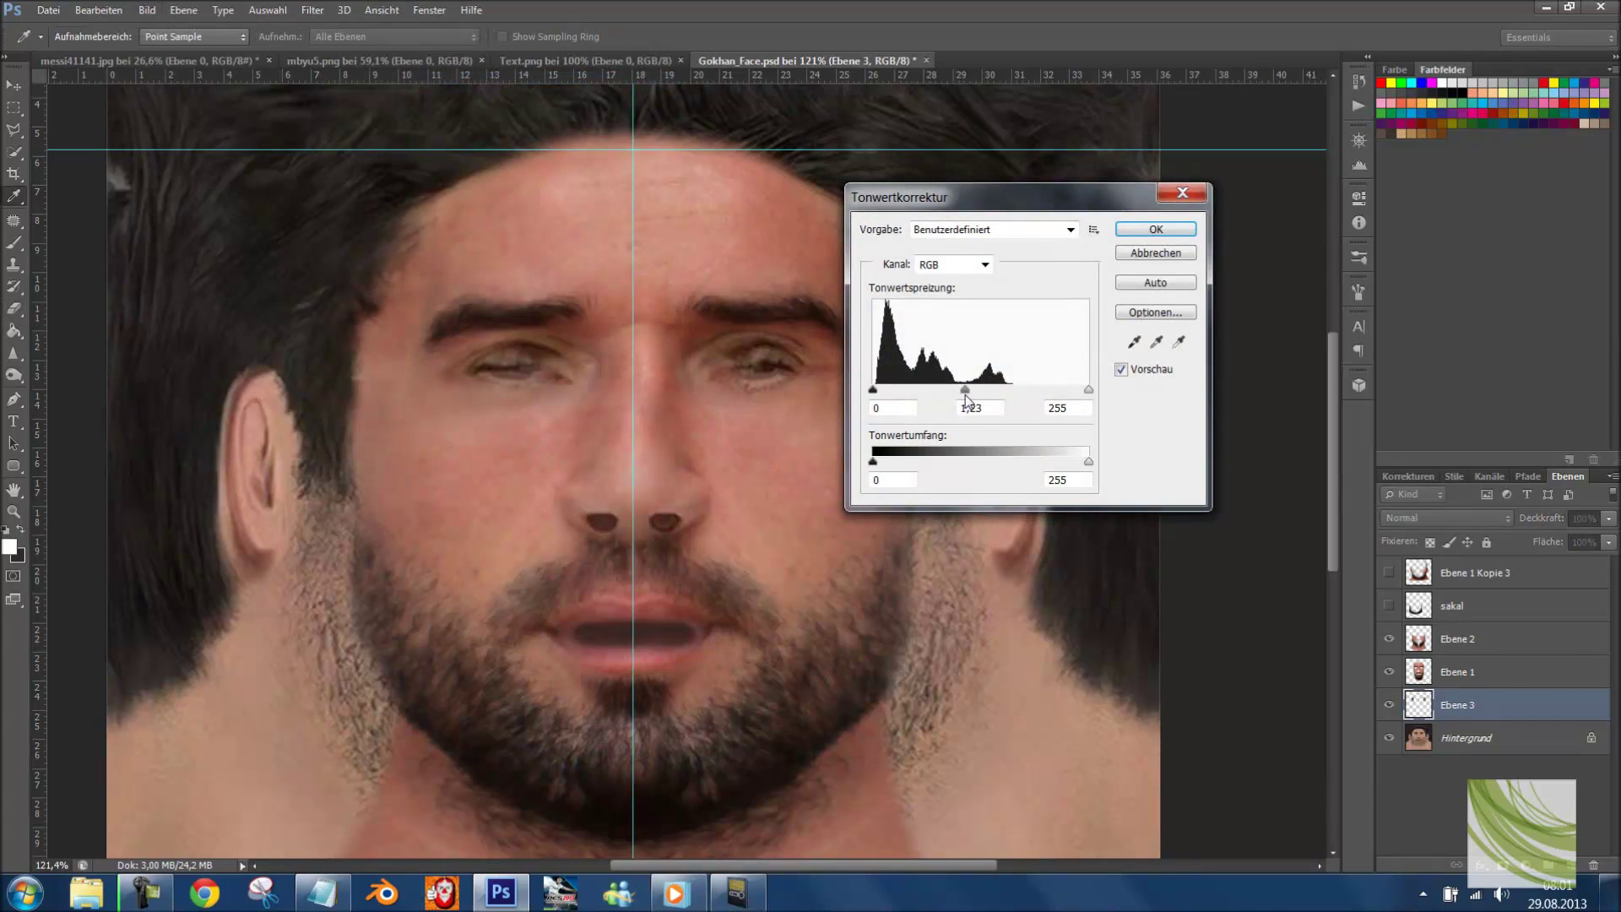
pyautogui.click(1156, 228)
pyautogui.press('e')
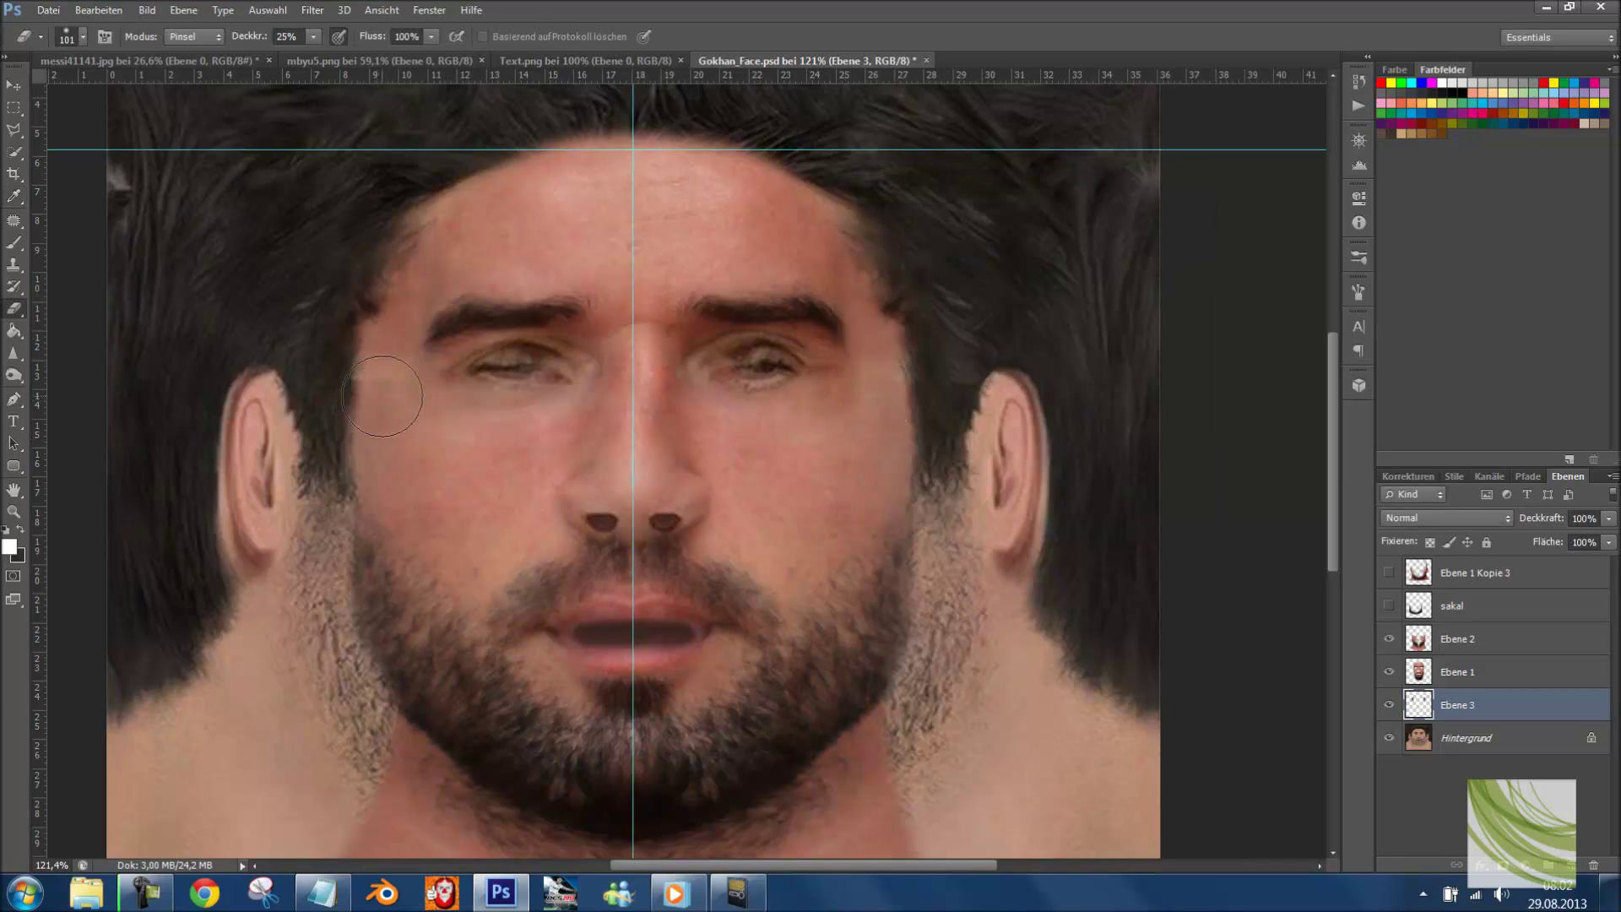
# - Select Ebene 1 and hide it to examine the layers underneath
pyautogui.click(1431, 678)
pyautogui.click(1389, 672)
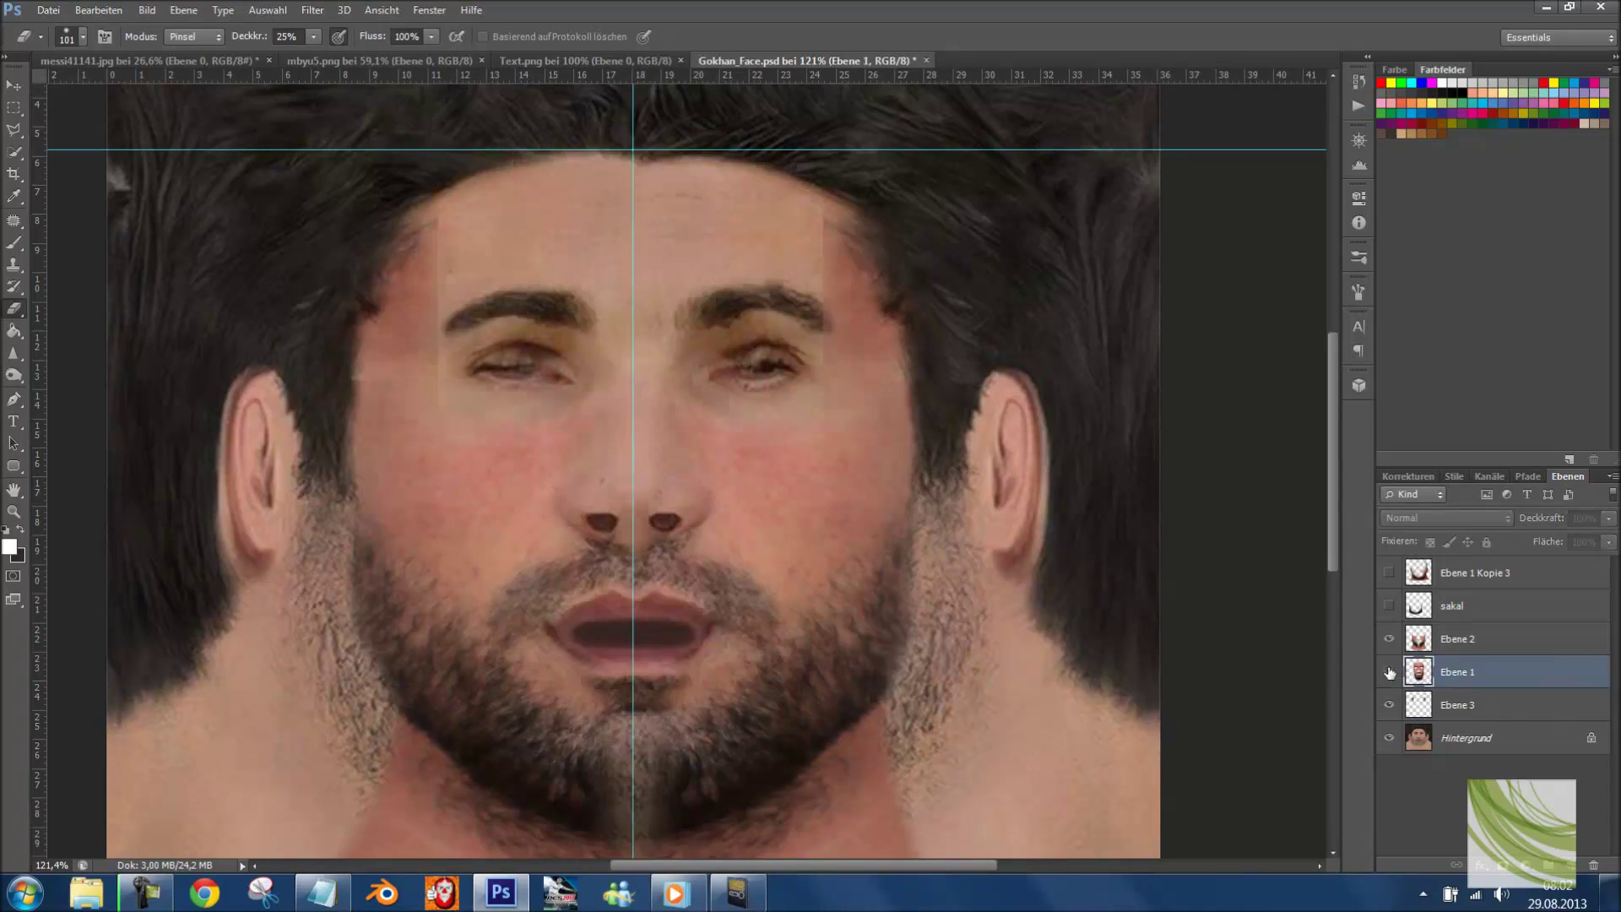
# - Show Ebene 1 again and merge Ebene 2 and Ebene 1 down into Ebene 3
pyautogui.click(1388, 672)
pyautogui.click(1388, 651)
pyautogui.click(1389, 652)
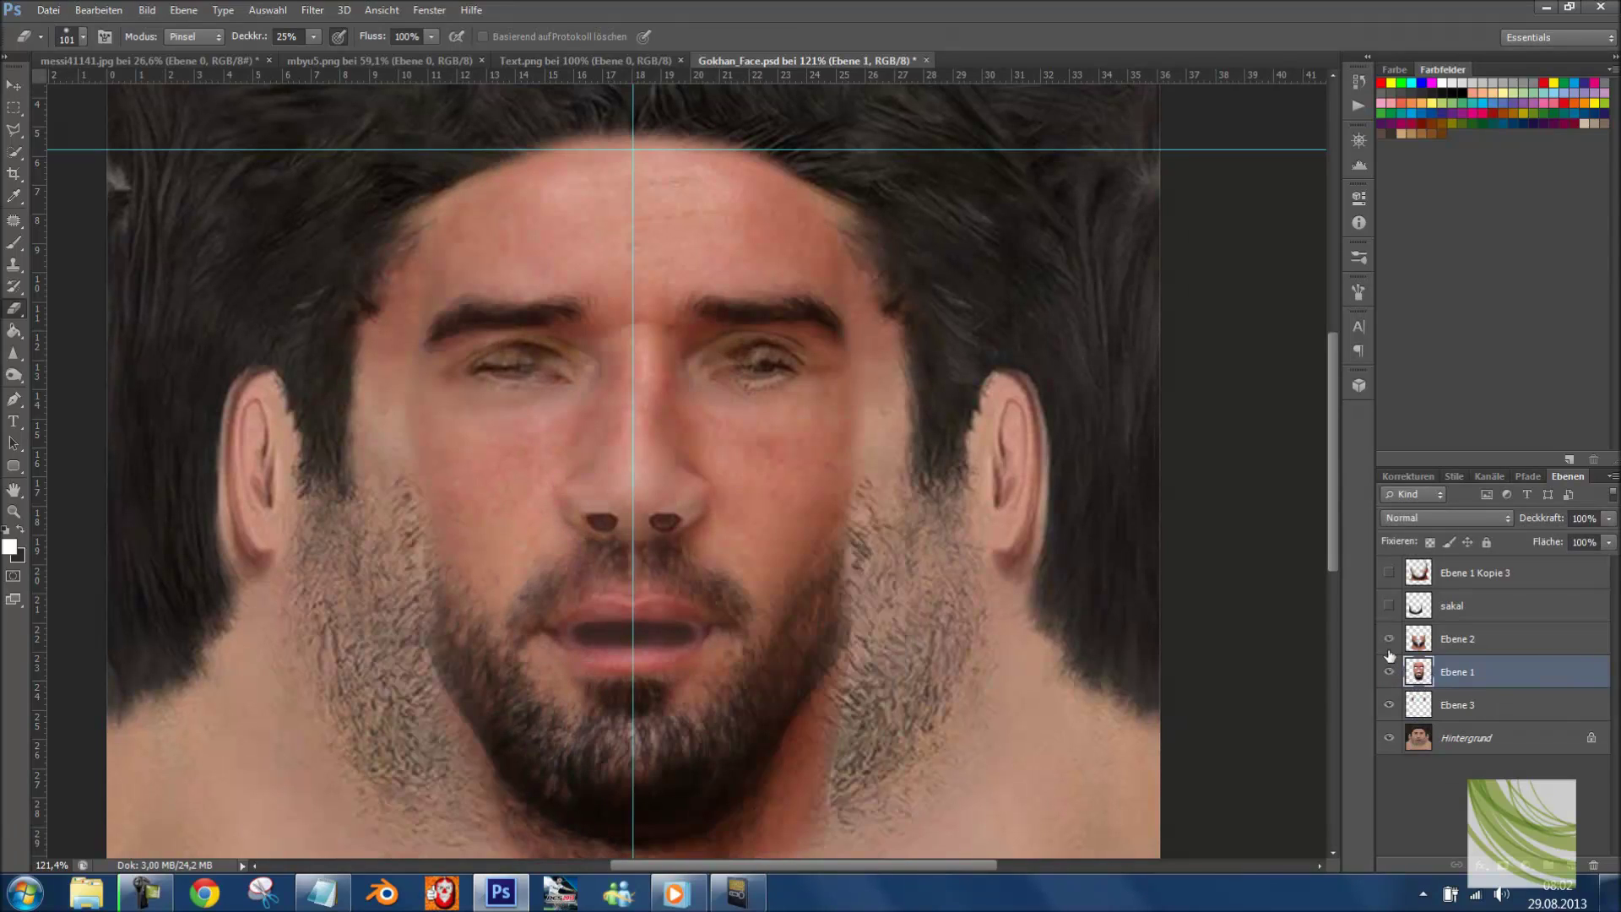
pyautogui.click(1460, 645)
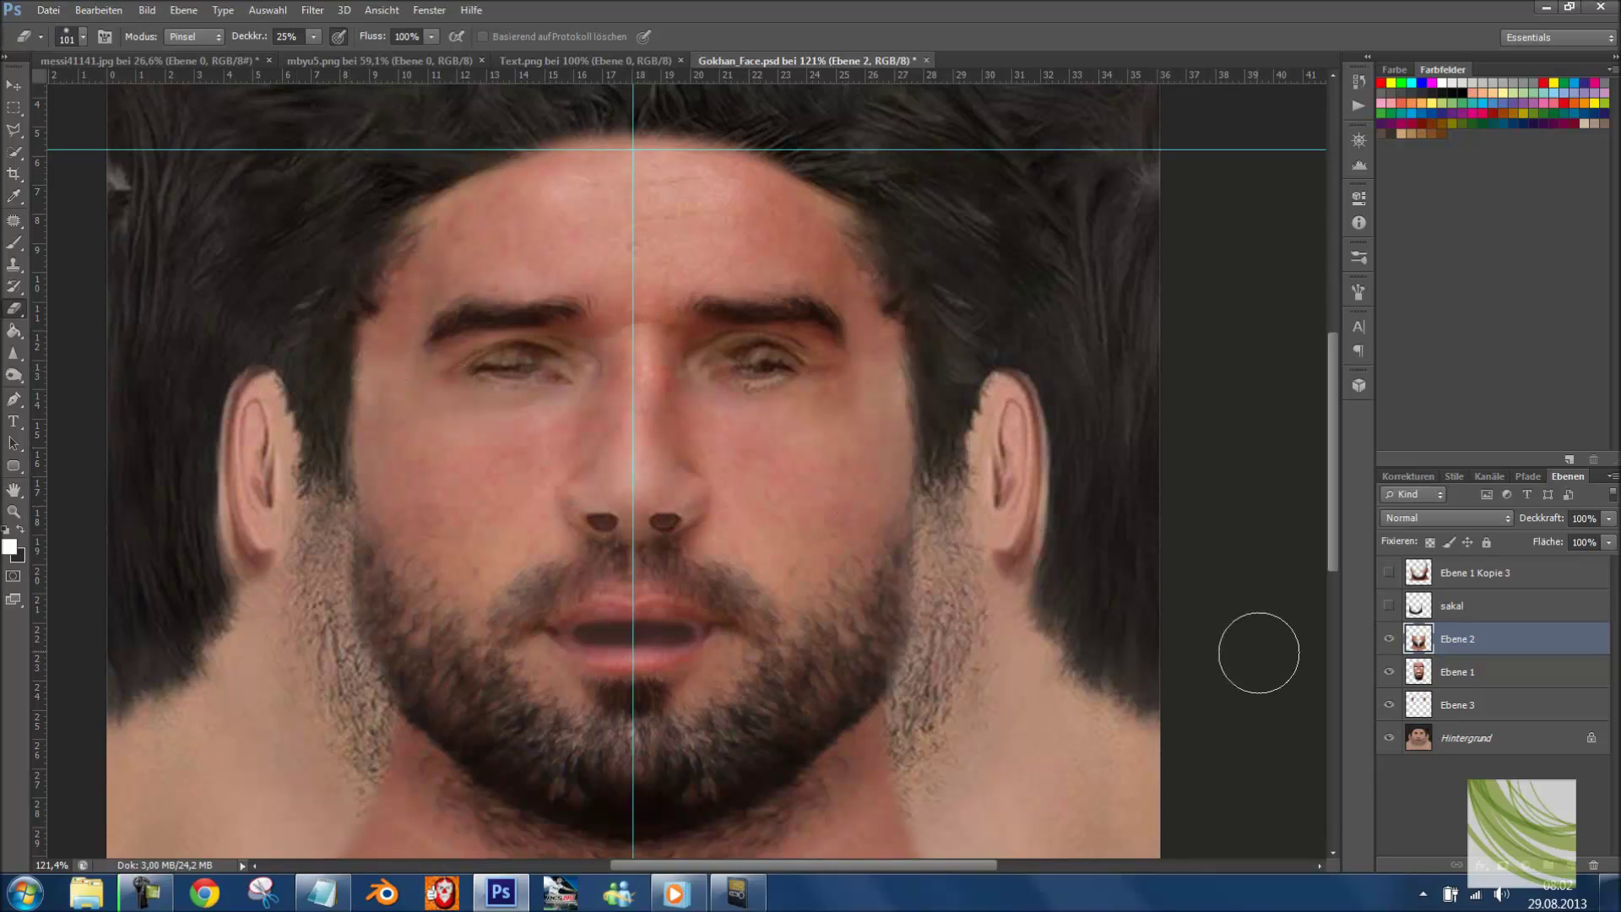
pyautogui.hotkey('ctrl', 'e')
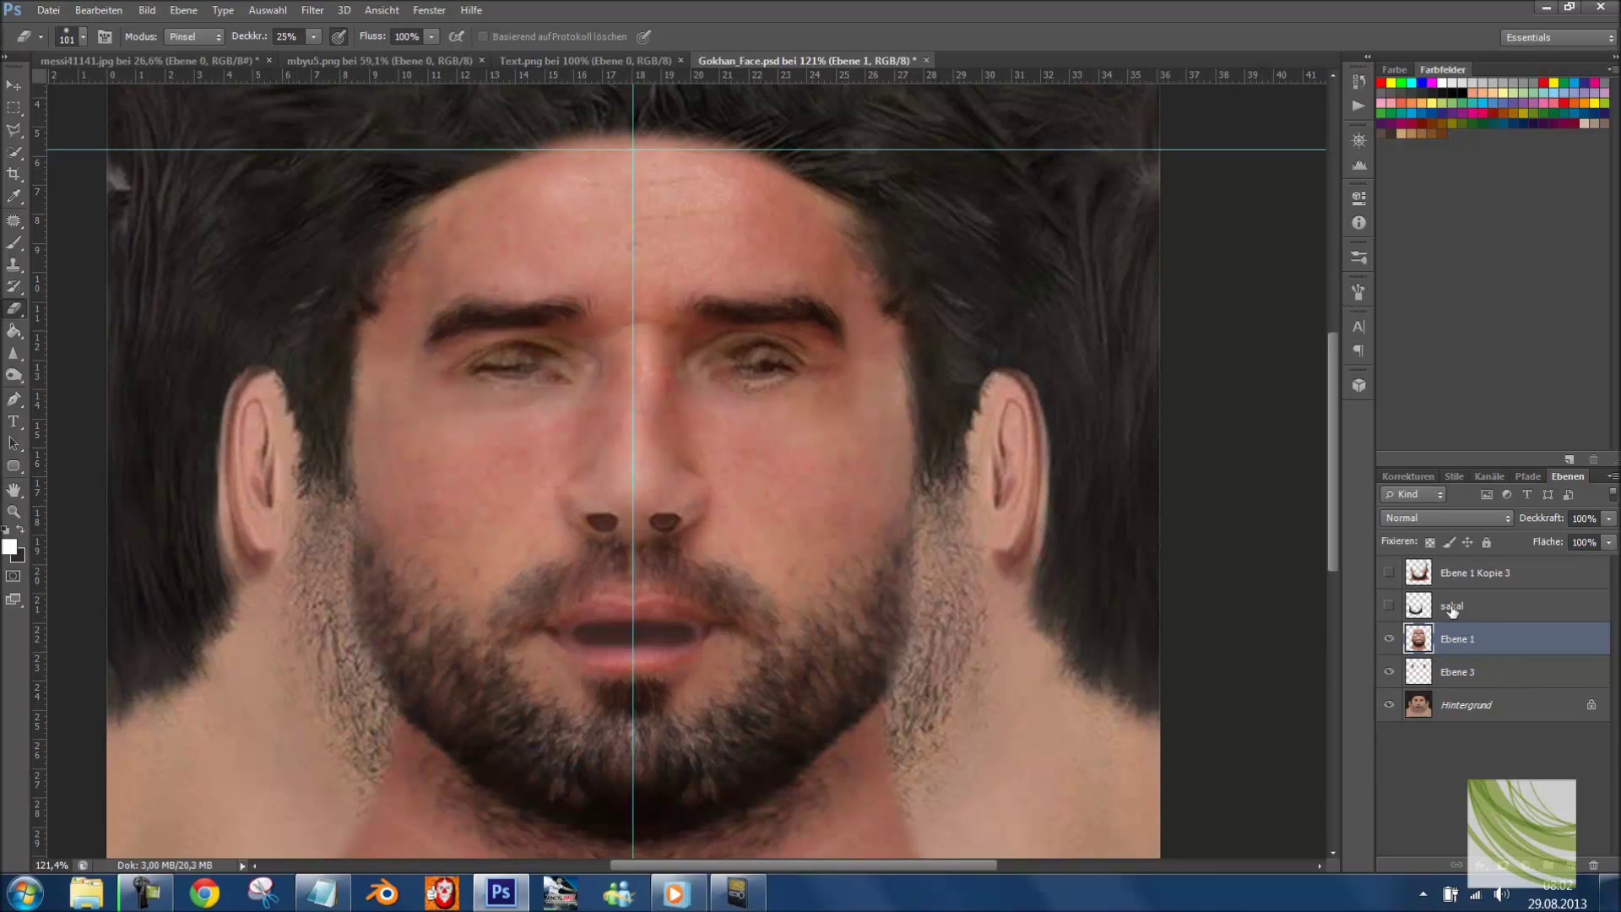
pyautogui.hotkey('ctrl', 'z')
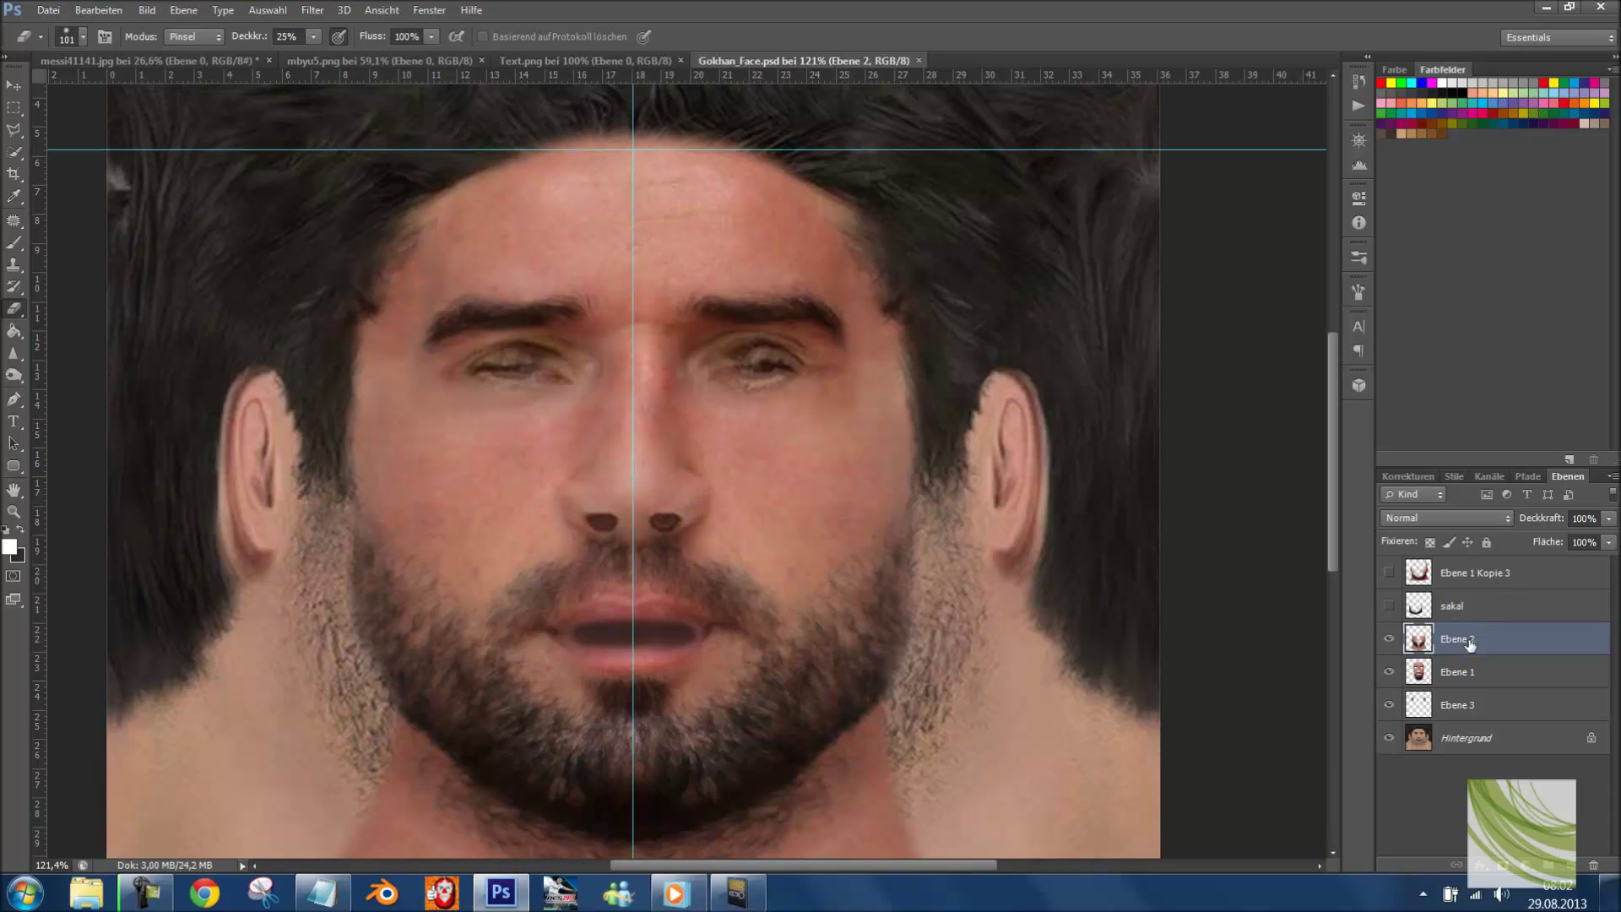
pyautogui.hotkey('ctrl', 'e')
pyautogui.hotkey('ctrl', 'e')
# - Lightly erase Ebene 3 over the eye to the right of the vertical guide at 25% opacity
pyautogui.scroll(1, 726, 380)
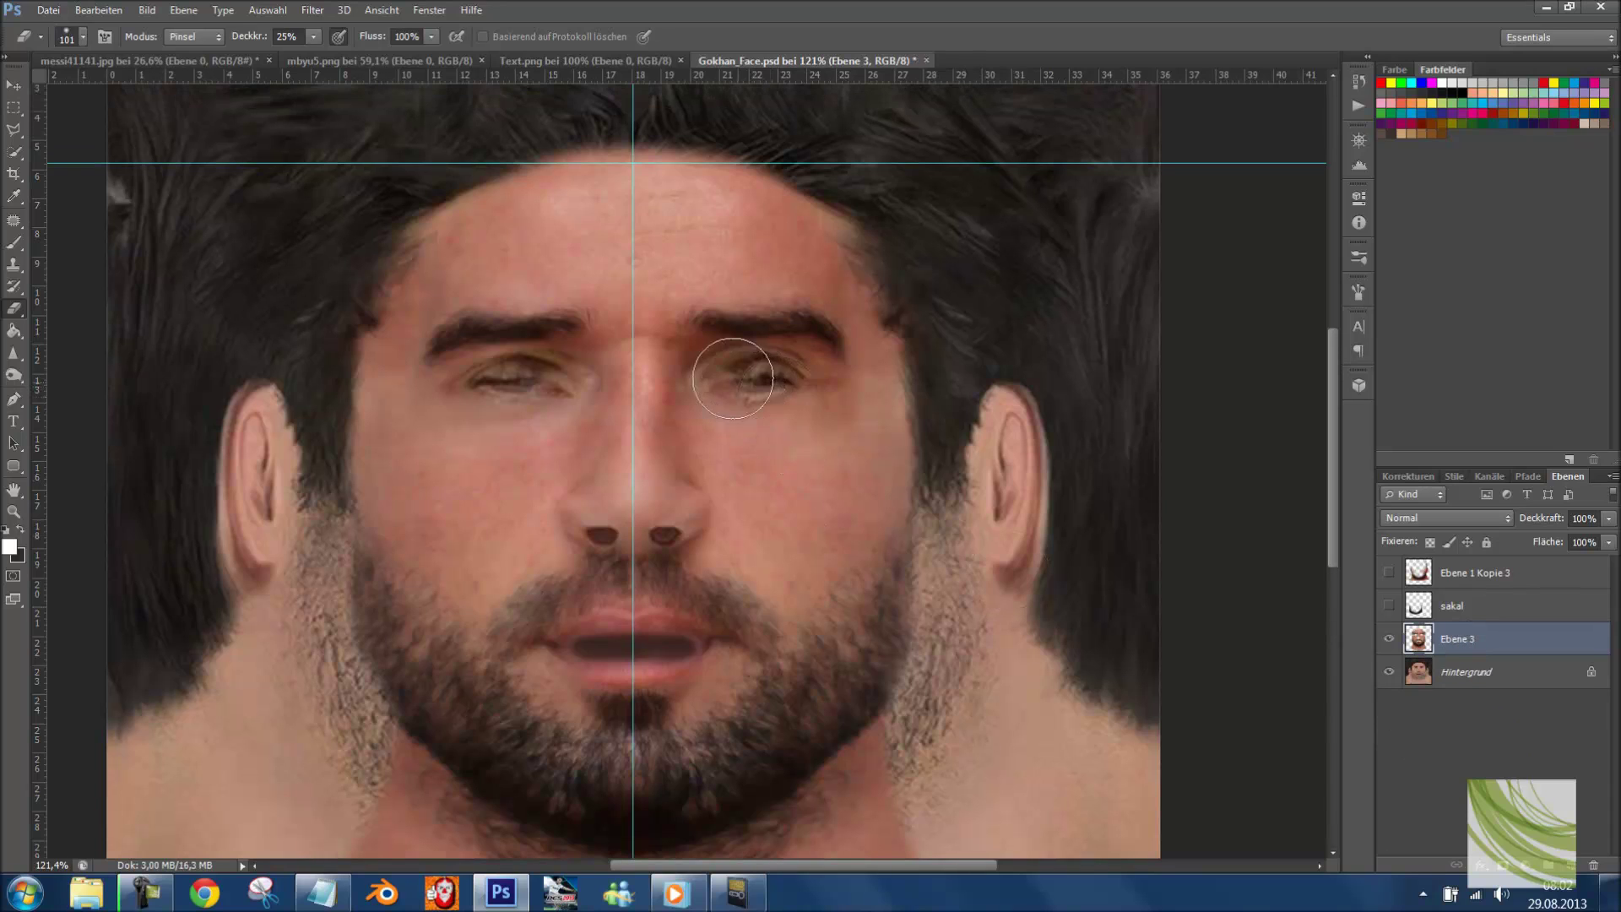
pyautogui.moveTo(726, 380)
pyautogui.mouseDown()
pyautogui.moveTo(804, 380)
pyautogui.moveTo(730, 380)
pyautogui.mouseUp()
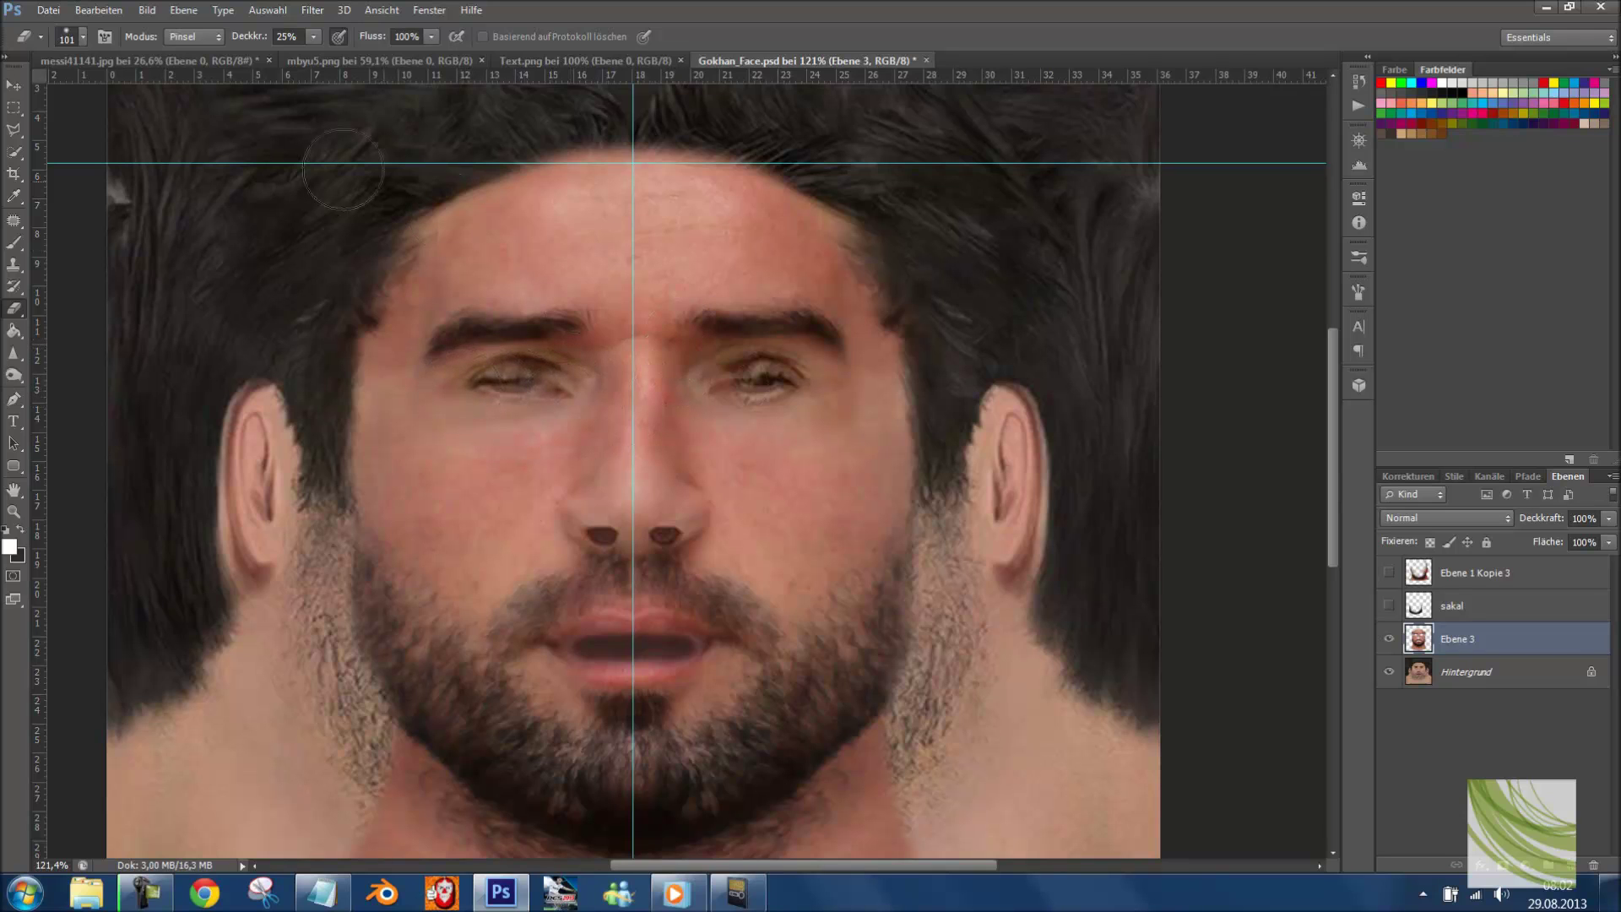
pyautogui.scroll(-3, 321, 232)
pyautogui.scroll(-5, 330, 329)
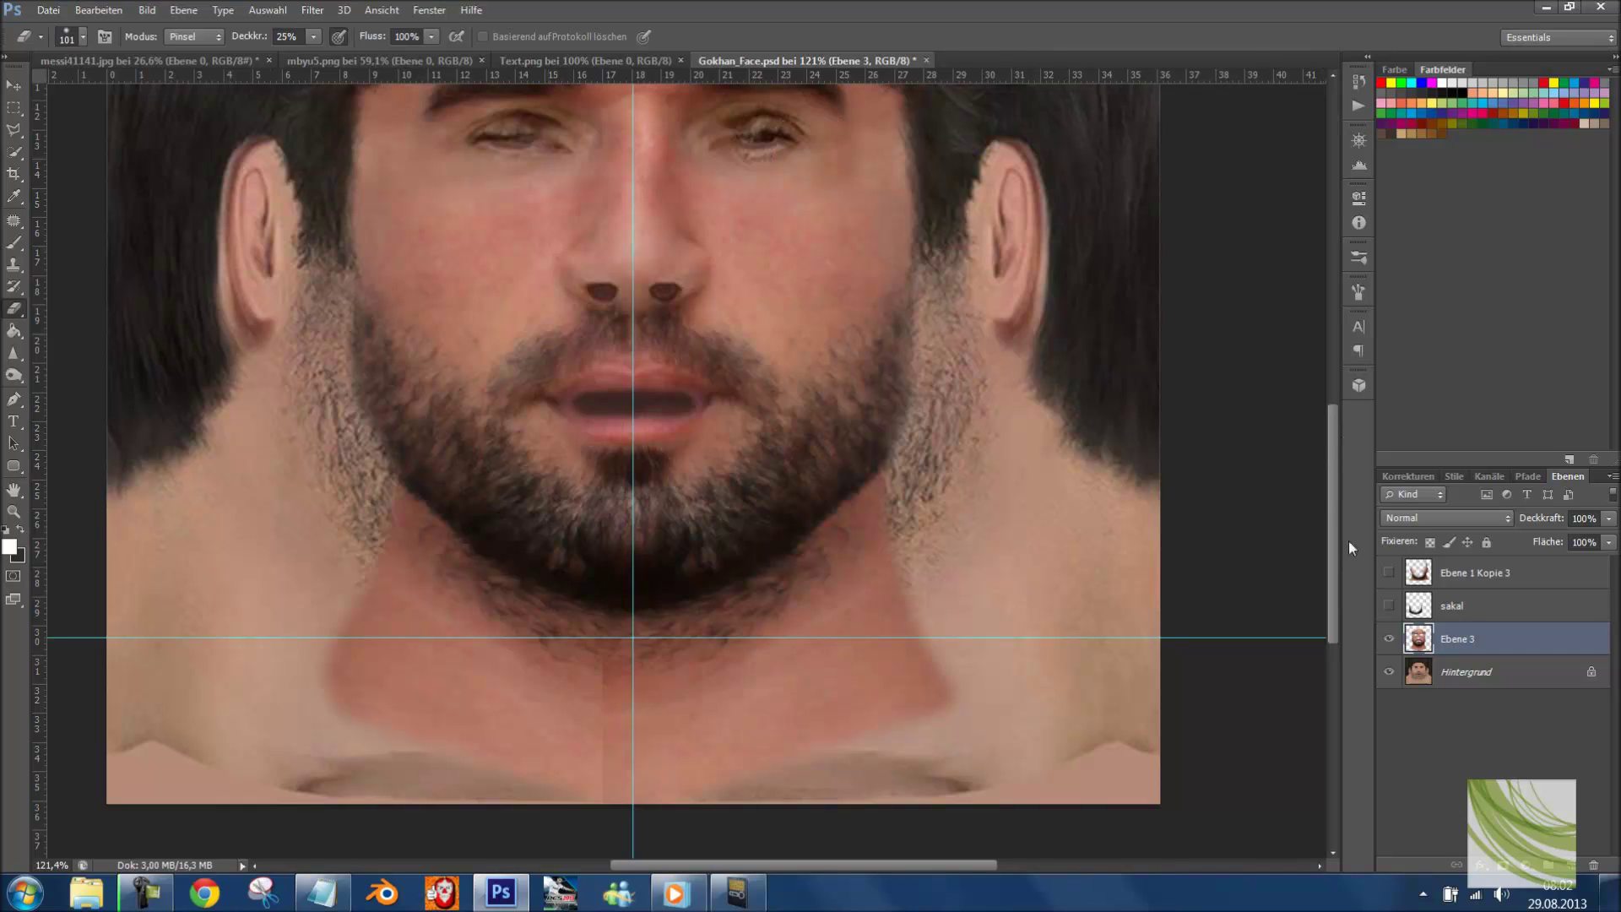
# - Show Ebene 1 Kopie 3 to compare the original photo's ears and neck, and hide it again
pyautogui.click(1390, 579)
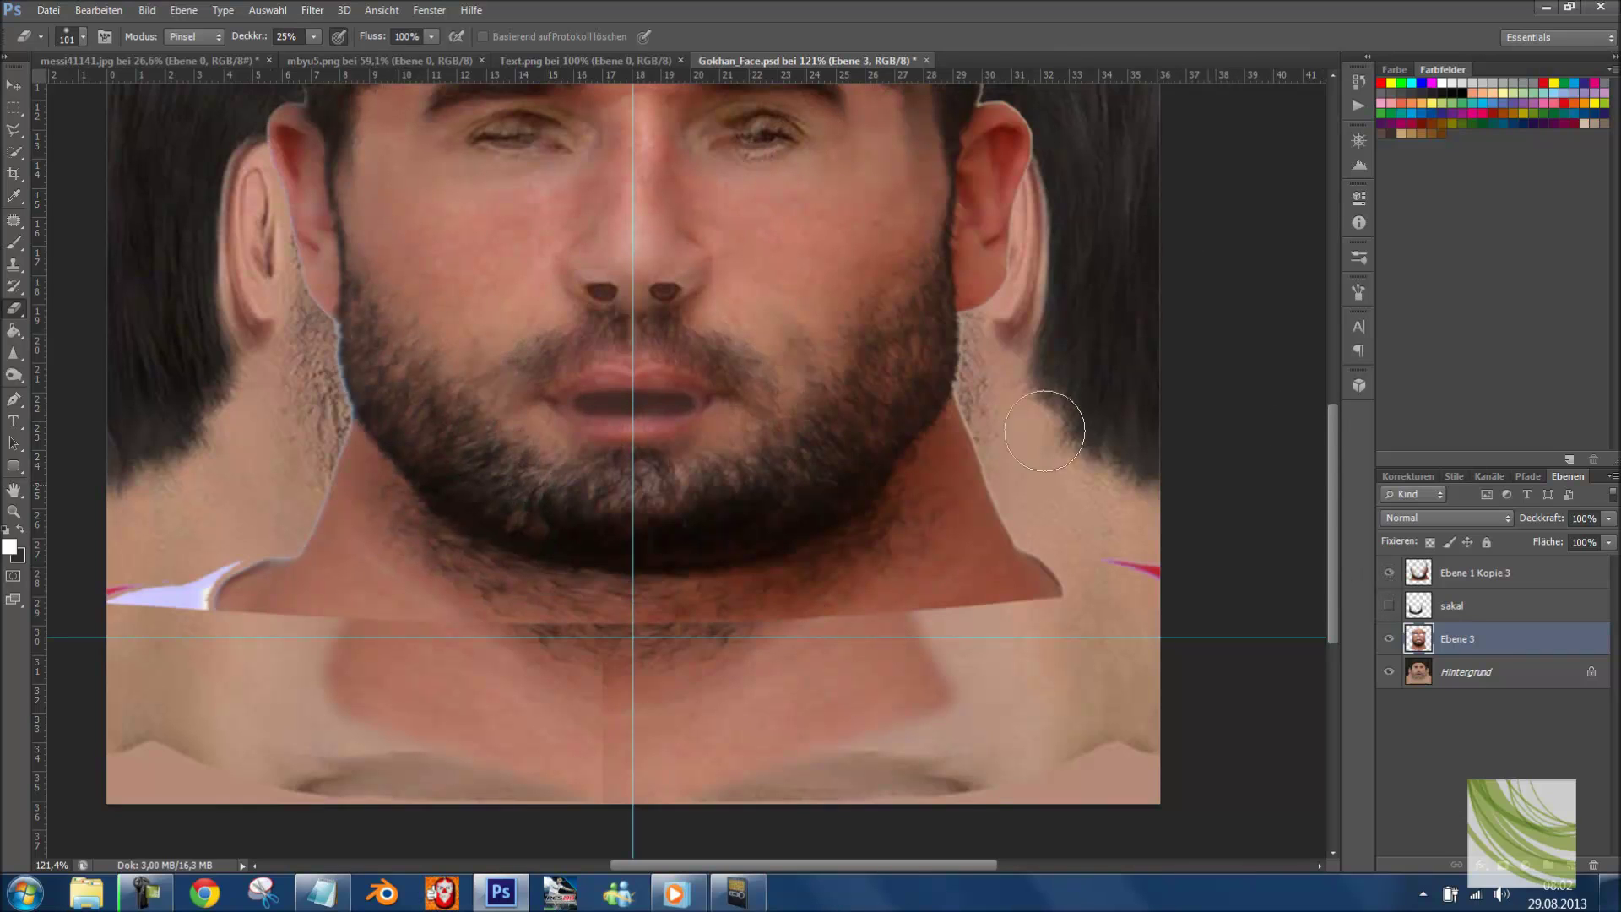
pyautogui.scroll(10, 897, 372)
pyautogui.scroll(-3, 419, 237)
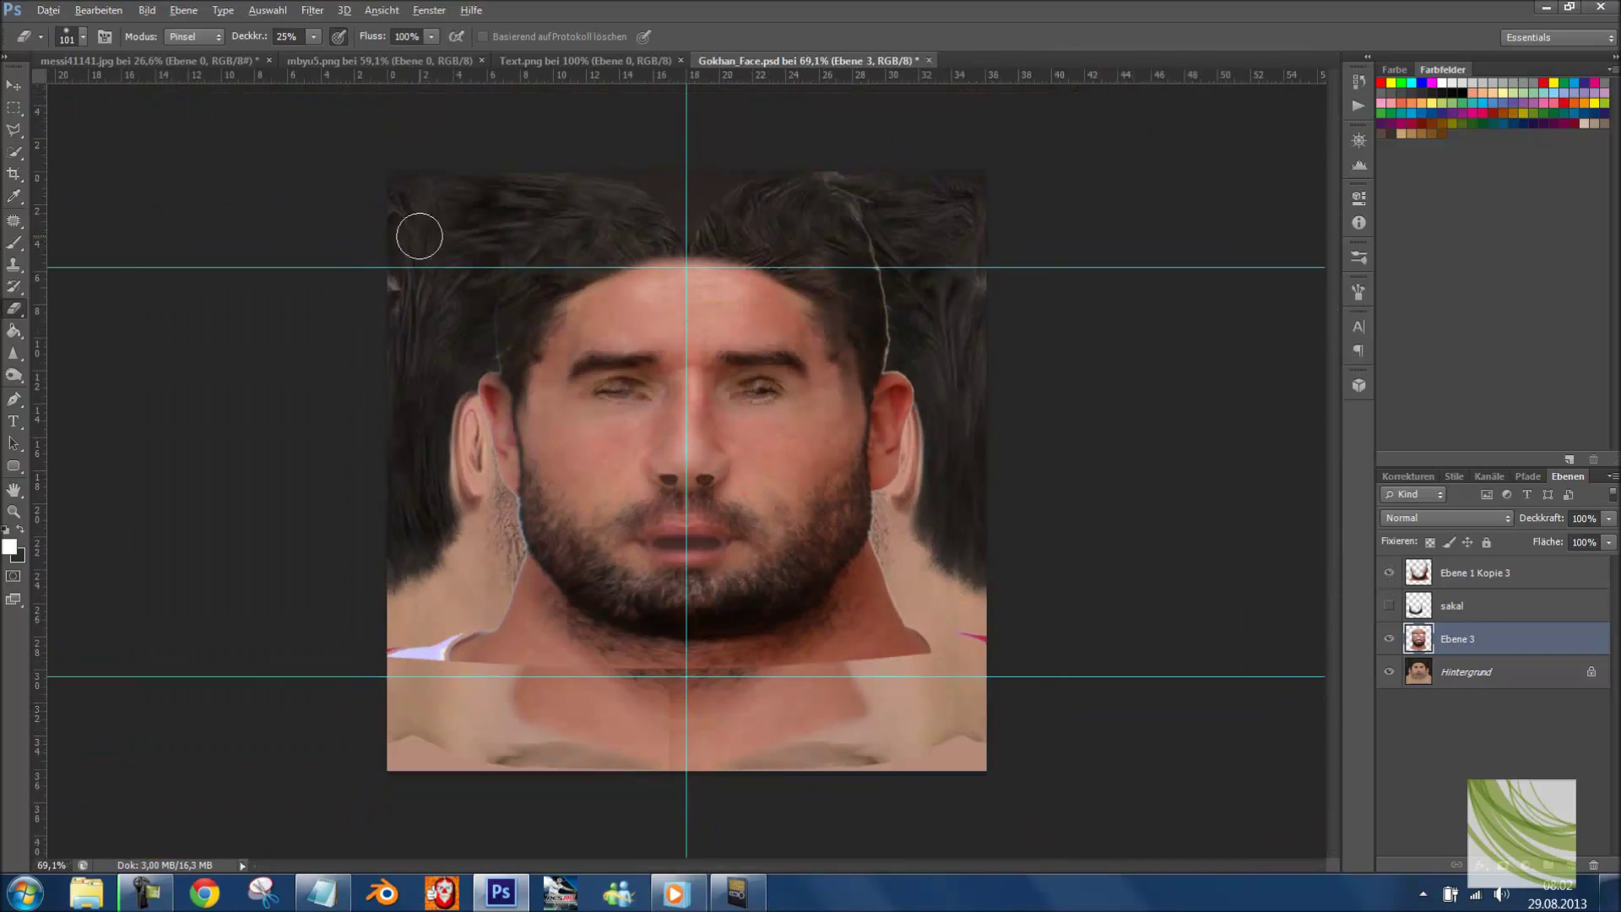
pyautogui.press('alt')
pyautogui.click(1388, 574)
# - Show the sakal layer and free-transform its beard, moving and widening it to cover the jaw up to both ears
pyautogui.click(1389, 606)
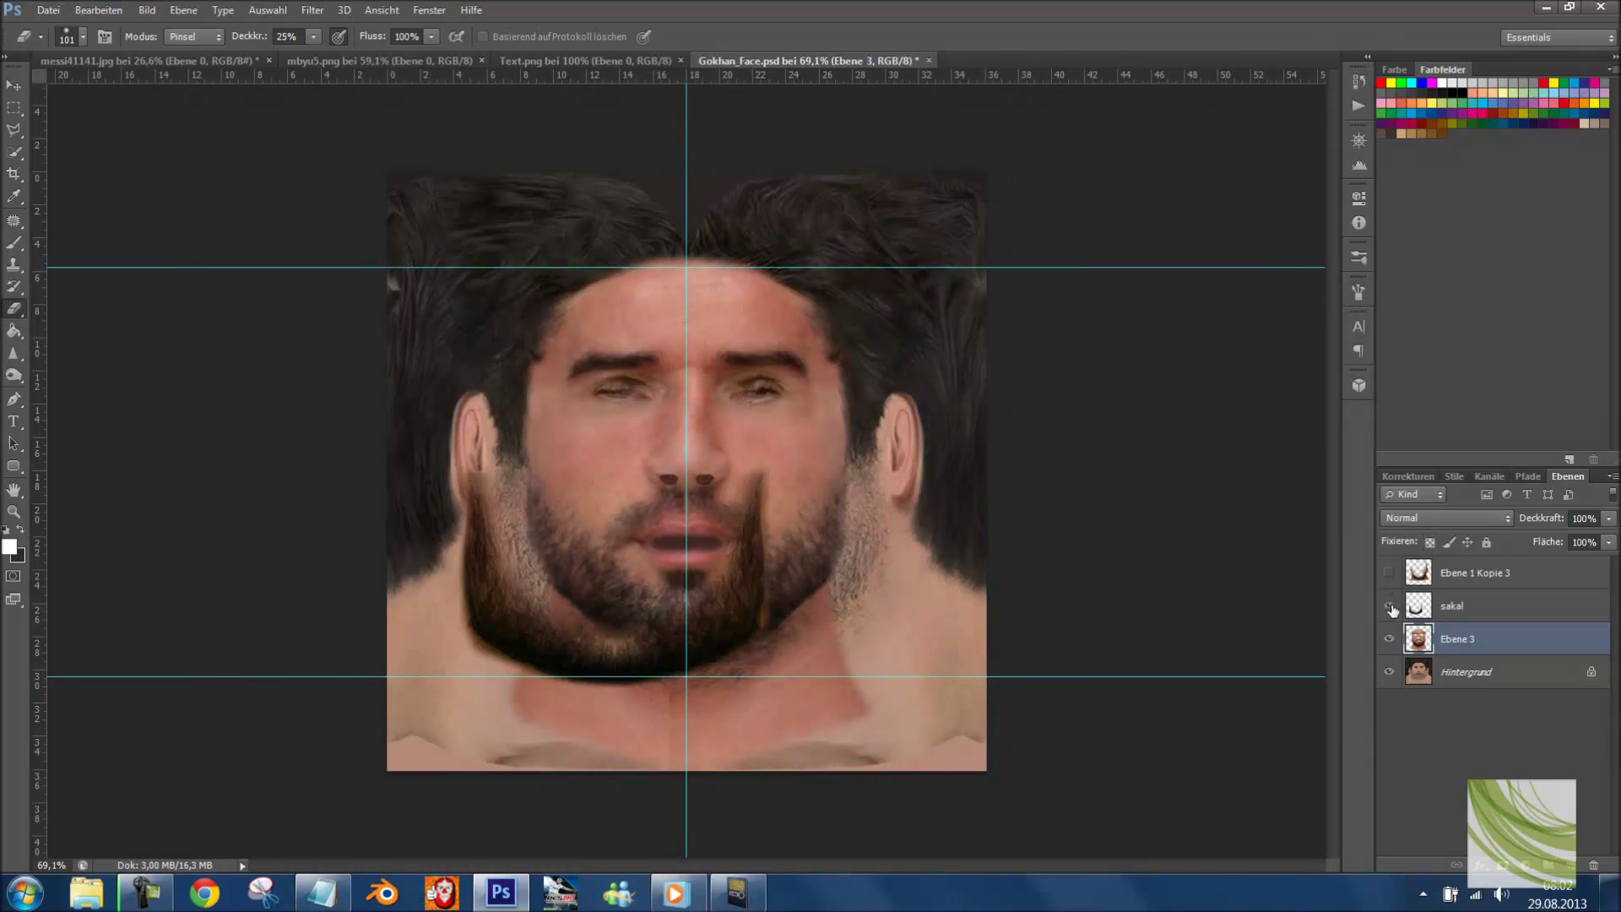
pyautogui.click(1453, 619)
pyautogui.hotkey('ctrl', 't')
pyautogui.moveTo(764, 587); pyautogui.dragTo(810, 551)
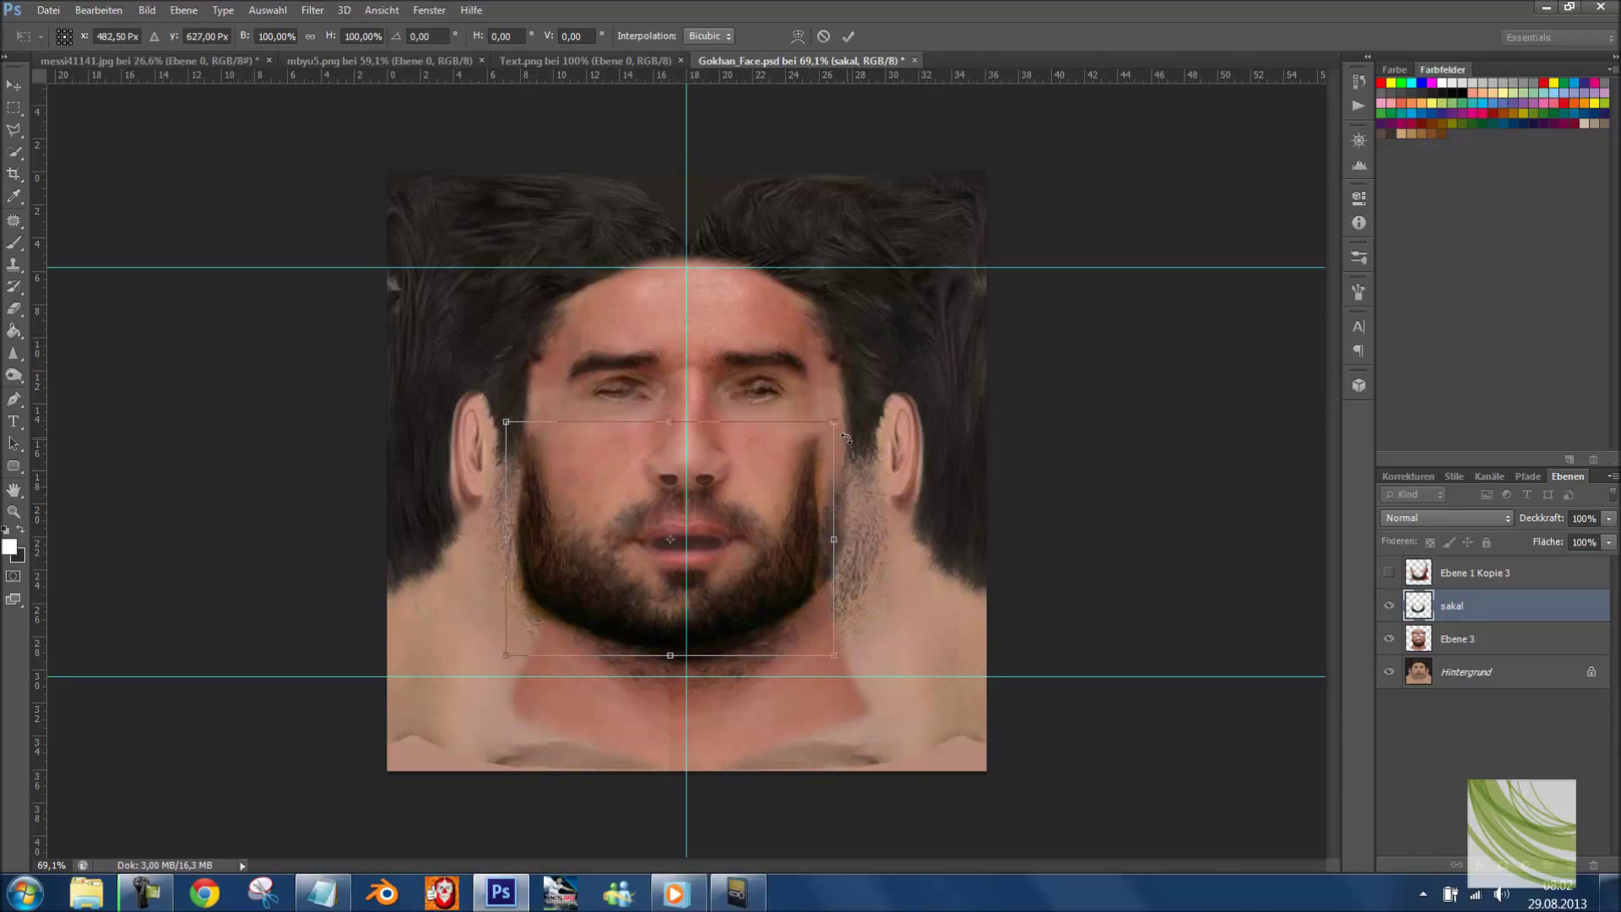
pyautogui.moveTo(843, 417); pyautogui.dragTo(870, 421)
pyautogui.moveTo(686, 421)
pyautogui.mouseDown()
pyautogui.moveTo(688, 397)
pyautogui.moveTo(686, 424)
pyautogui.mouseUp()
pyautogui.moveTo(781, 481); pyautogui.dragTo(760, 480)
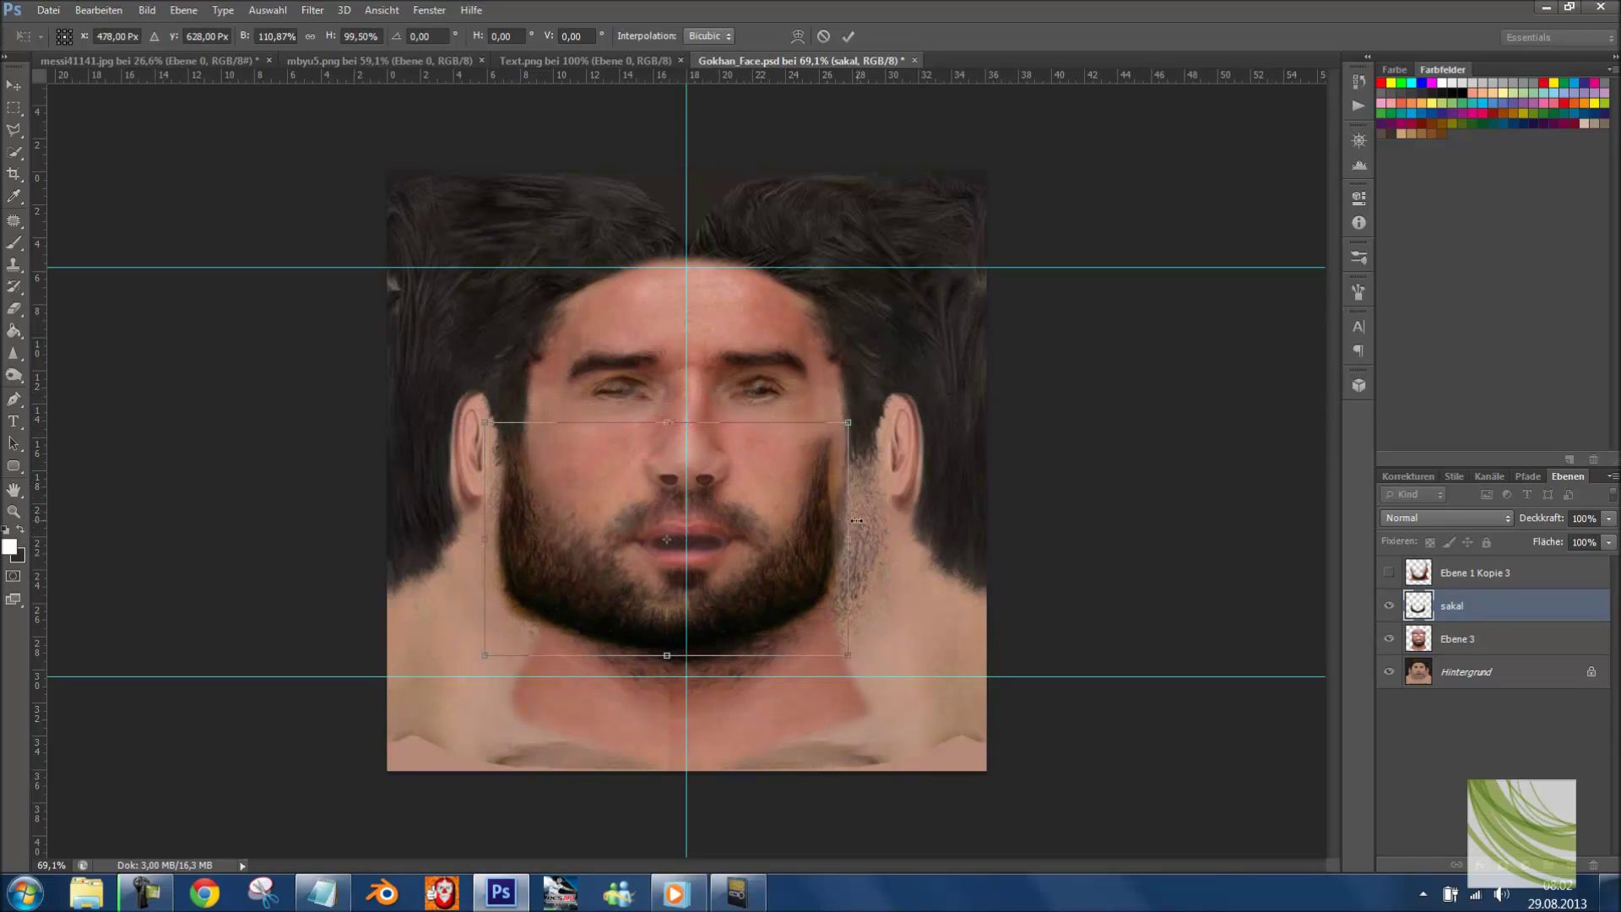
pyautogui.moveTo(850, 537); pyautogui.dragTo(878, 537)
pyautogui.press('Return')
pyautogui.press('e')
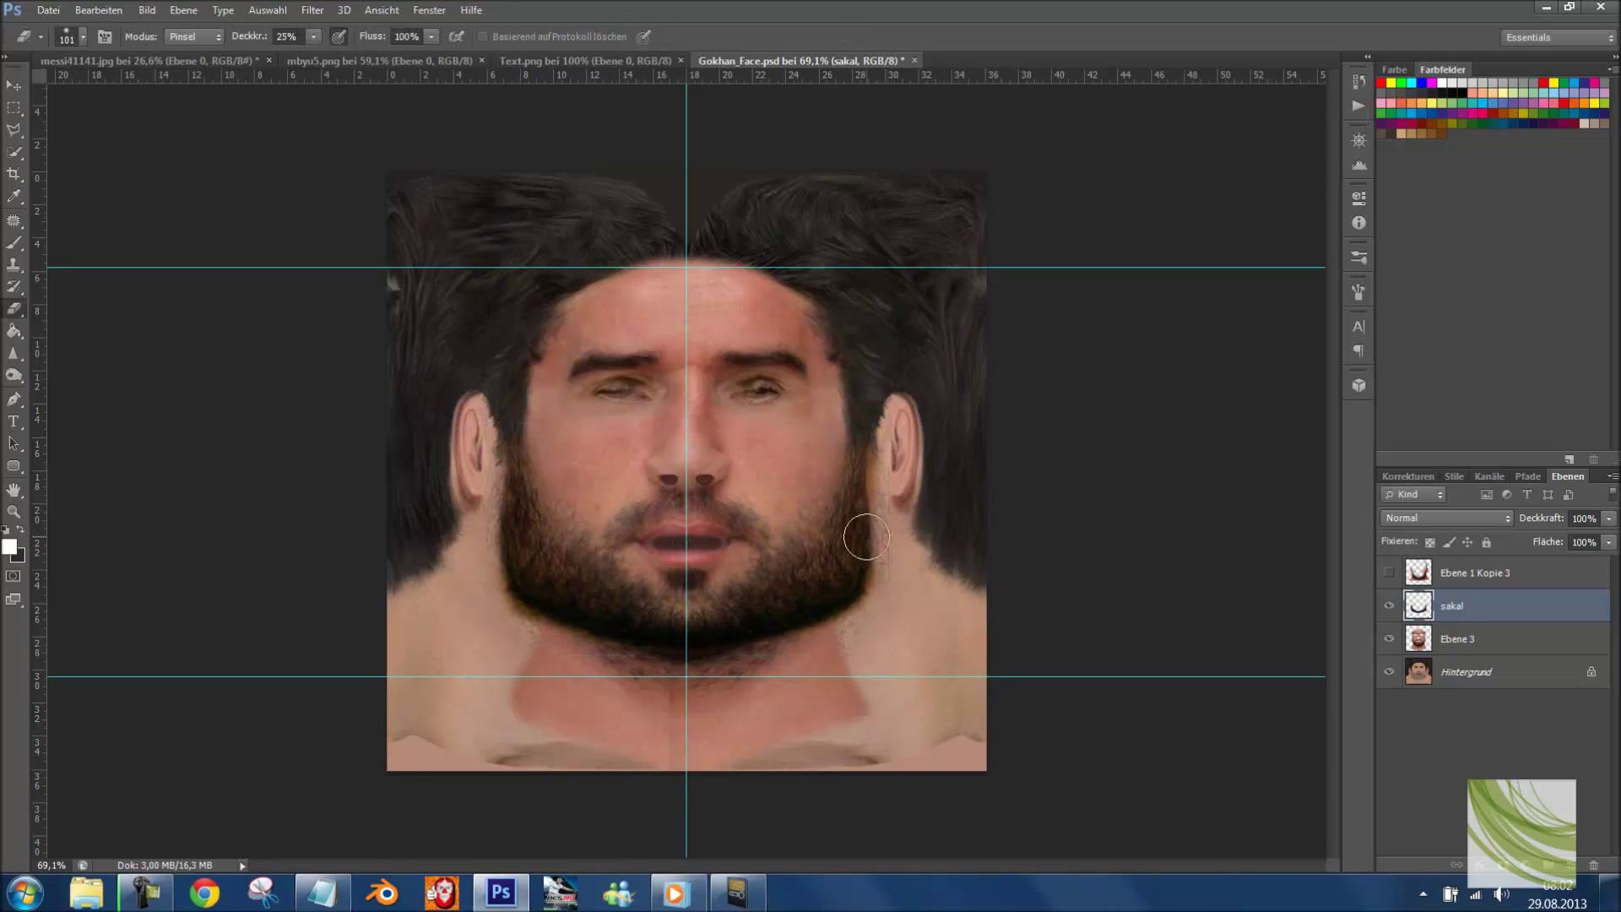
# - Apply a selective colour correction to the sakal layer, setting yellow in the Gelbtöne range to -54%
pyautogui.click(148, 9)
pyautogui.moveTo(194, 62)
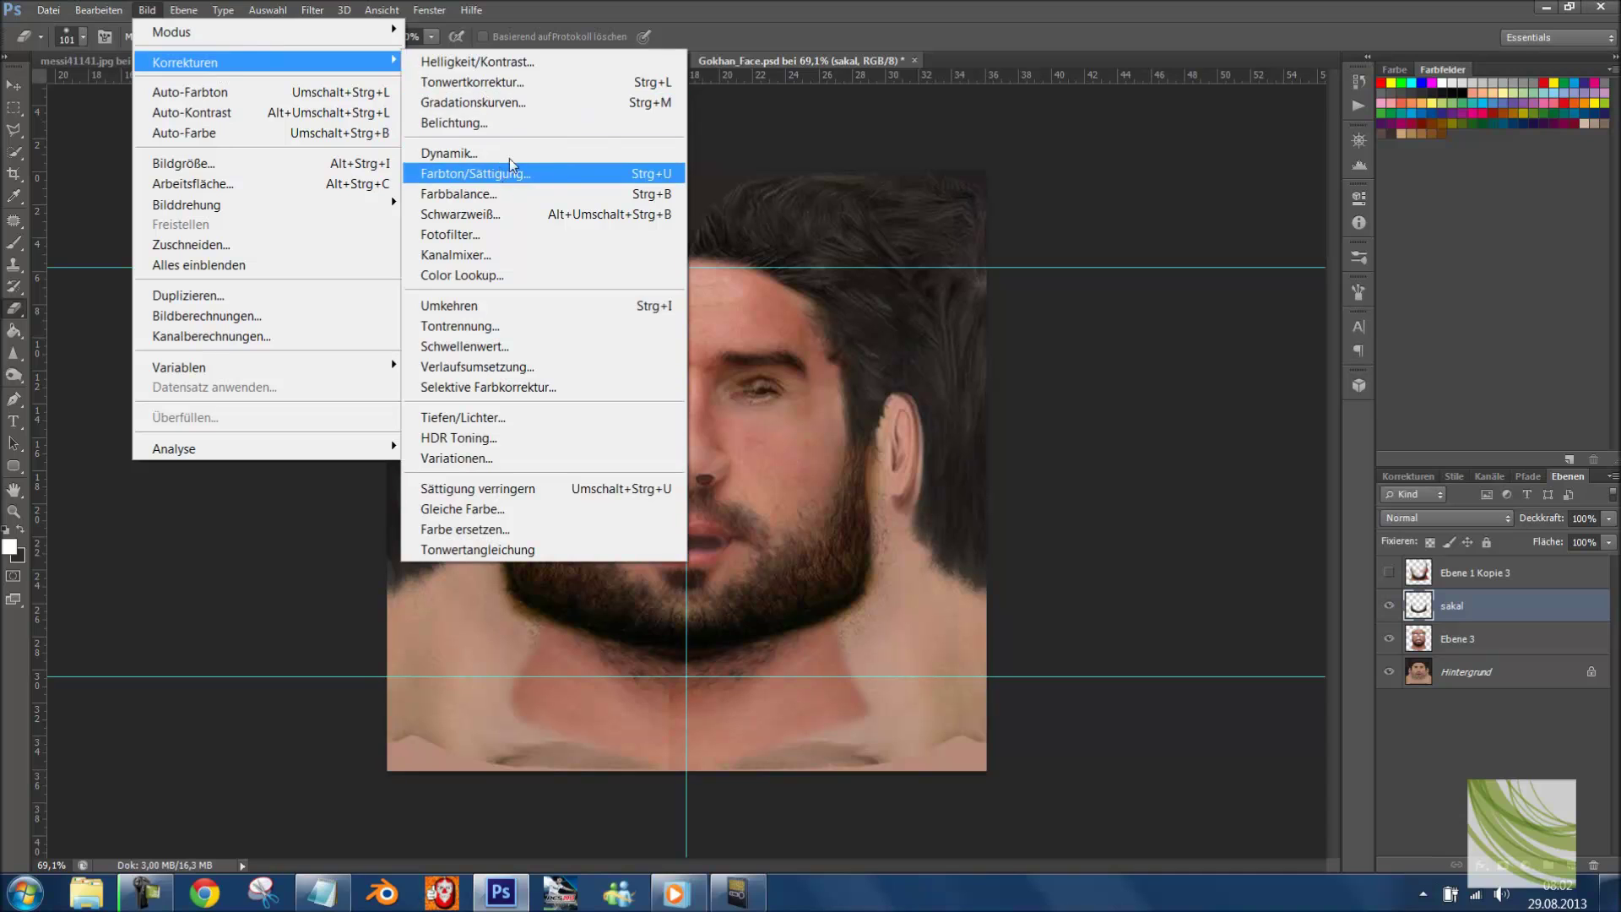
pyautogui.click(488, 387)
pyautogui.click(1032, 285)
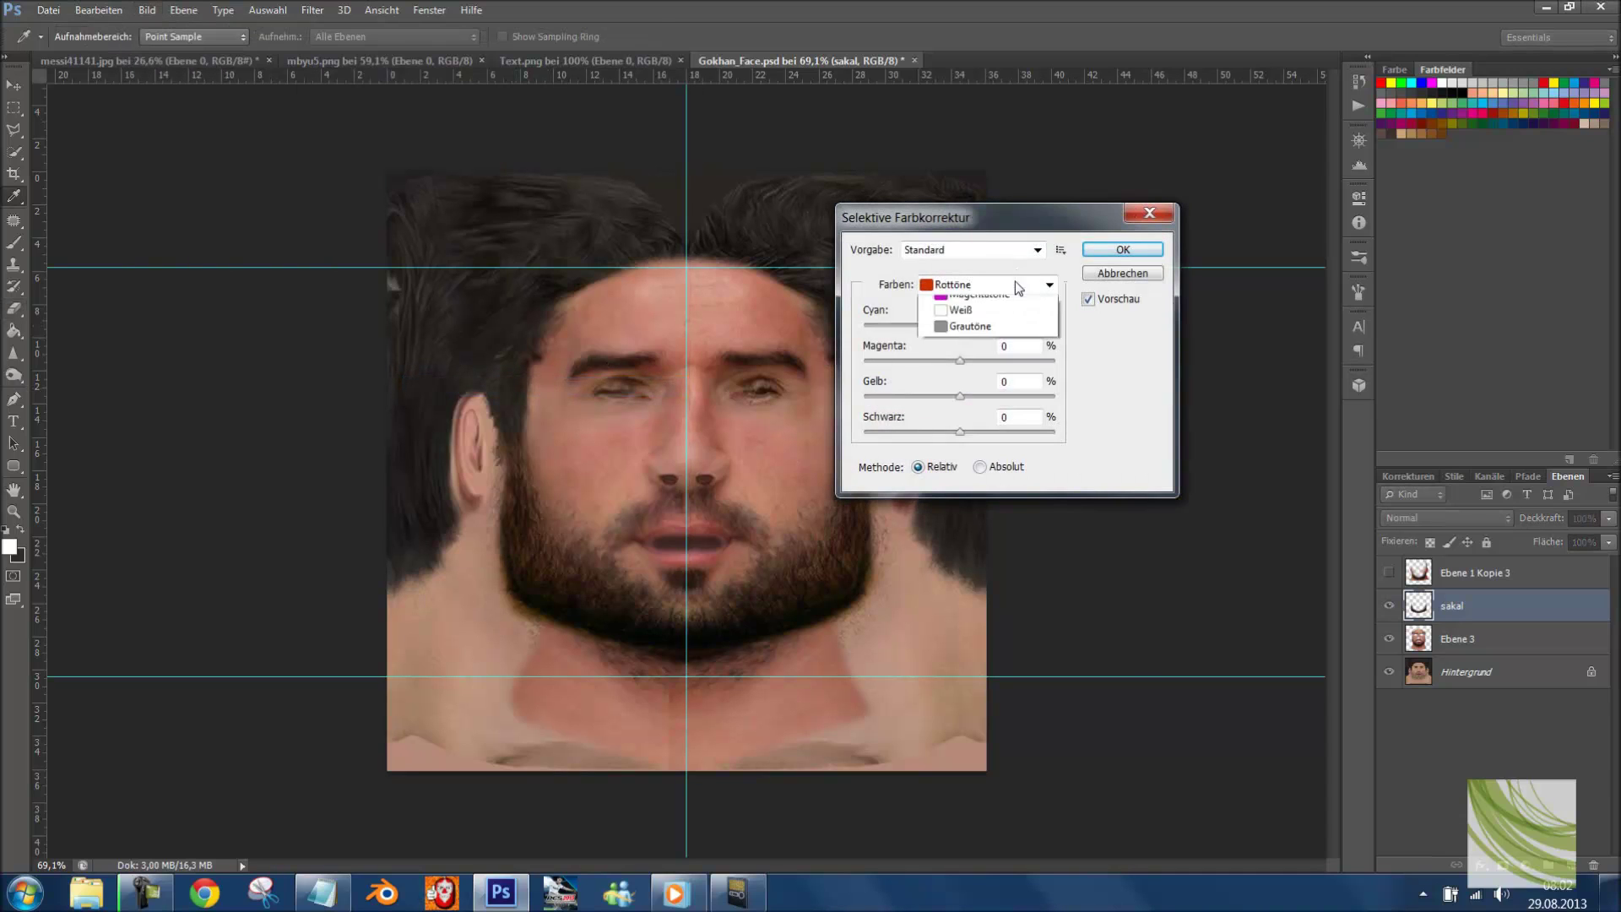
pyautogui.click(1007, 326)
pyautogui.moveTo(959, 396); pyautogui.dragTo(912, 416)
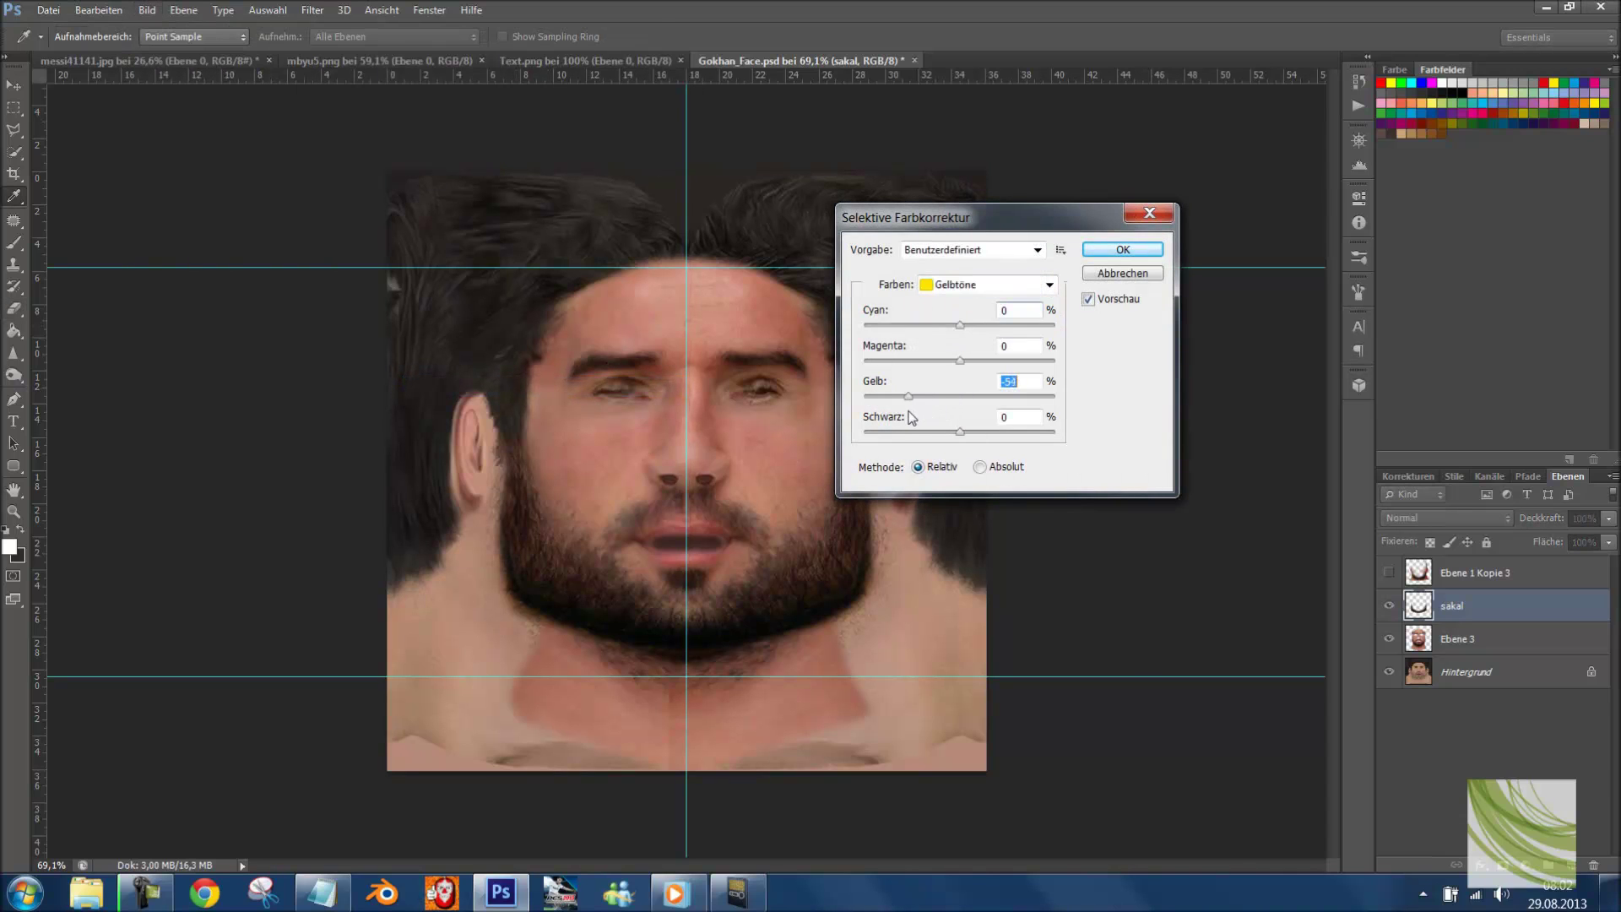
pyautogui.click(956, 362)
pyautogui.click(964, 368)
pyautogui.click(959, 325)
pyautogui.click(1093, 255)
pyautogui.press('e')
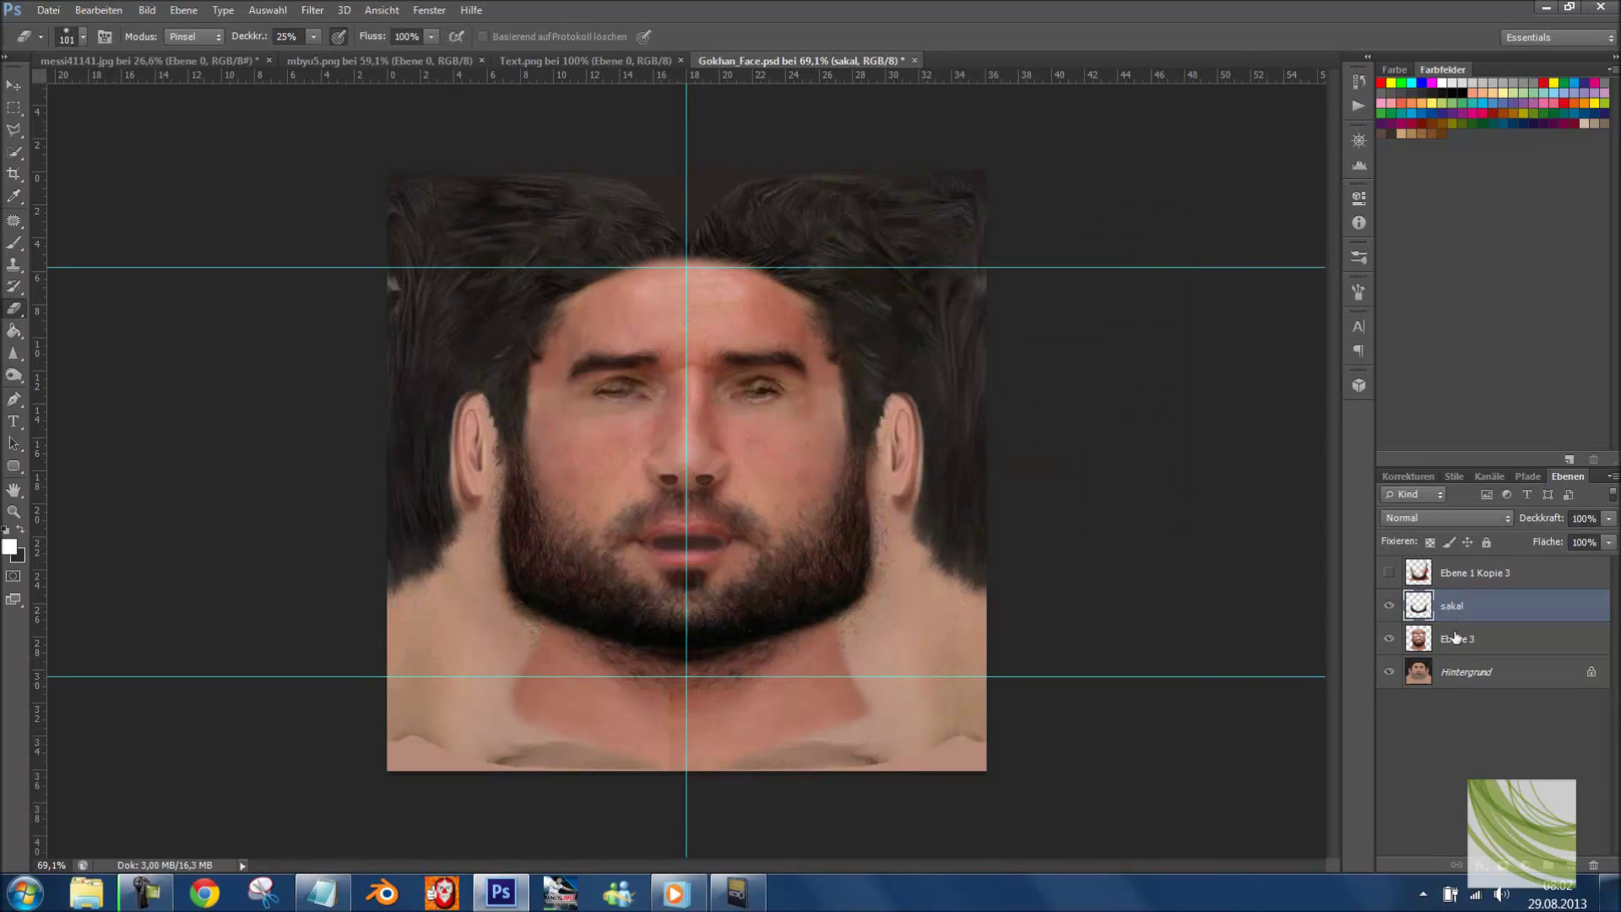
# - Clone skin over the vertical seam on Ebene 3's neck below the beard with a 137 px clone stamp
pyautogui.scroll(4, 1293, 648)
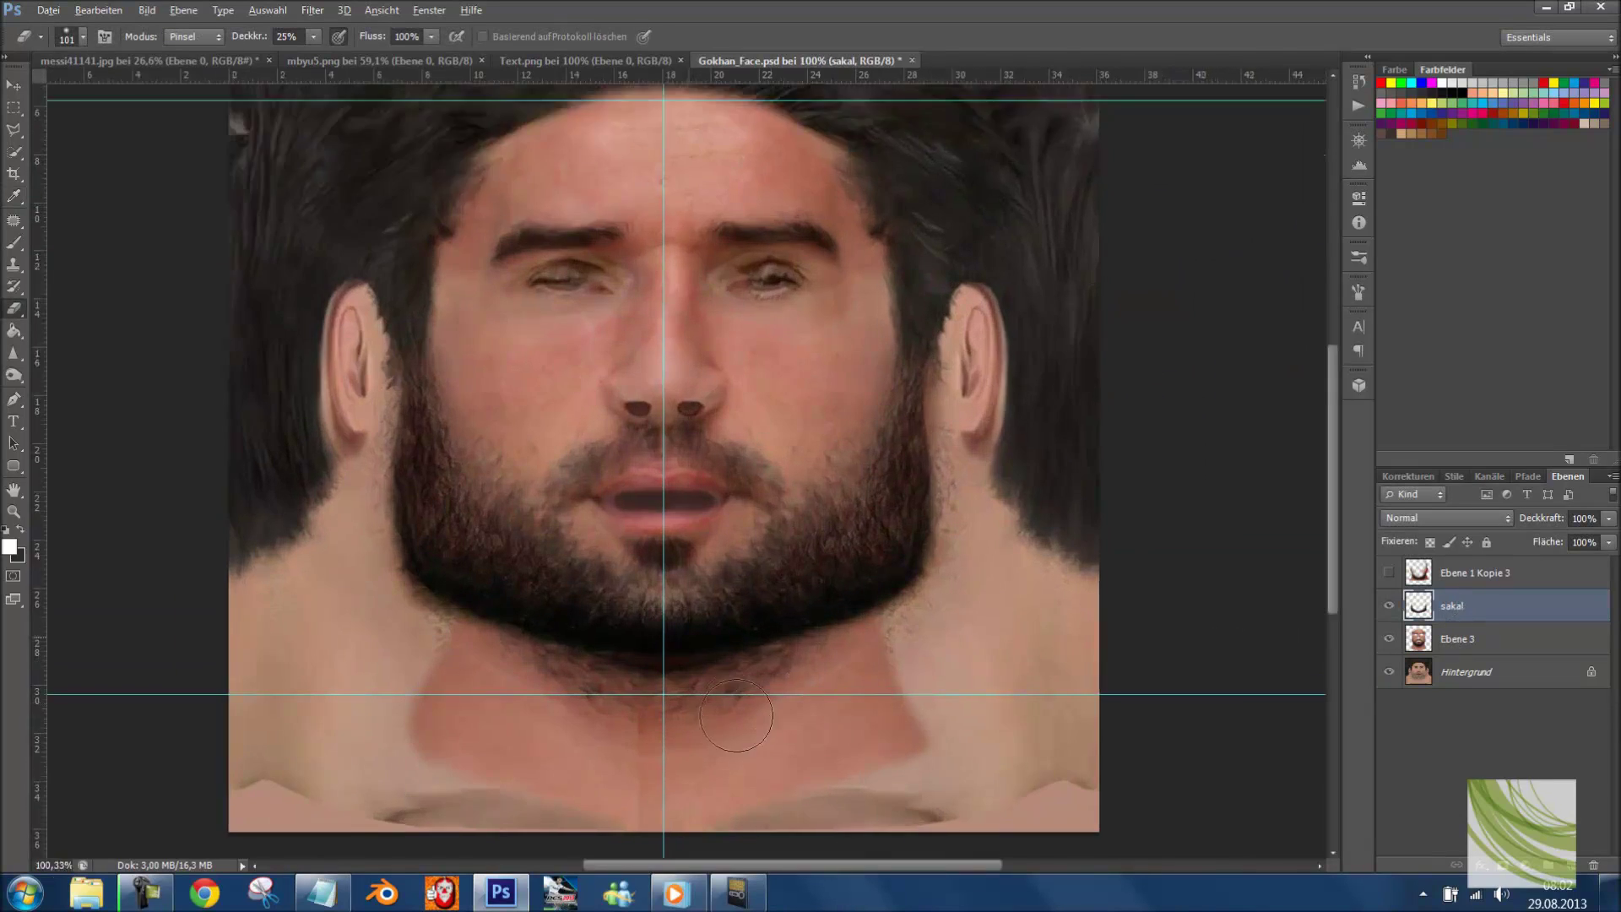
pyautogui.scroll(-1, 635, 713)
pyautogui.scroll(3, 644, 718)
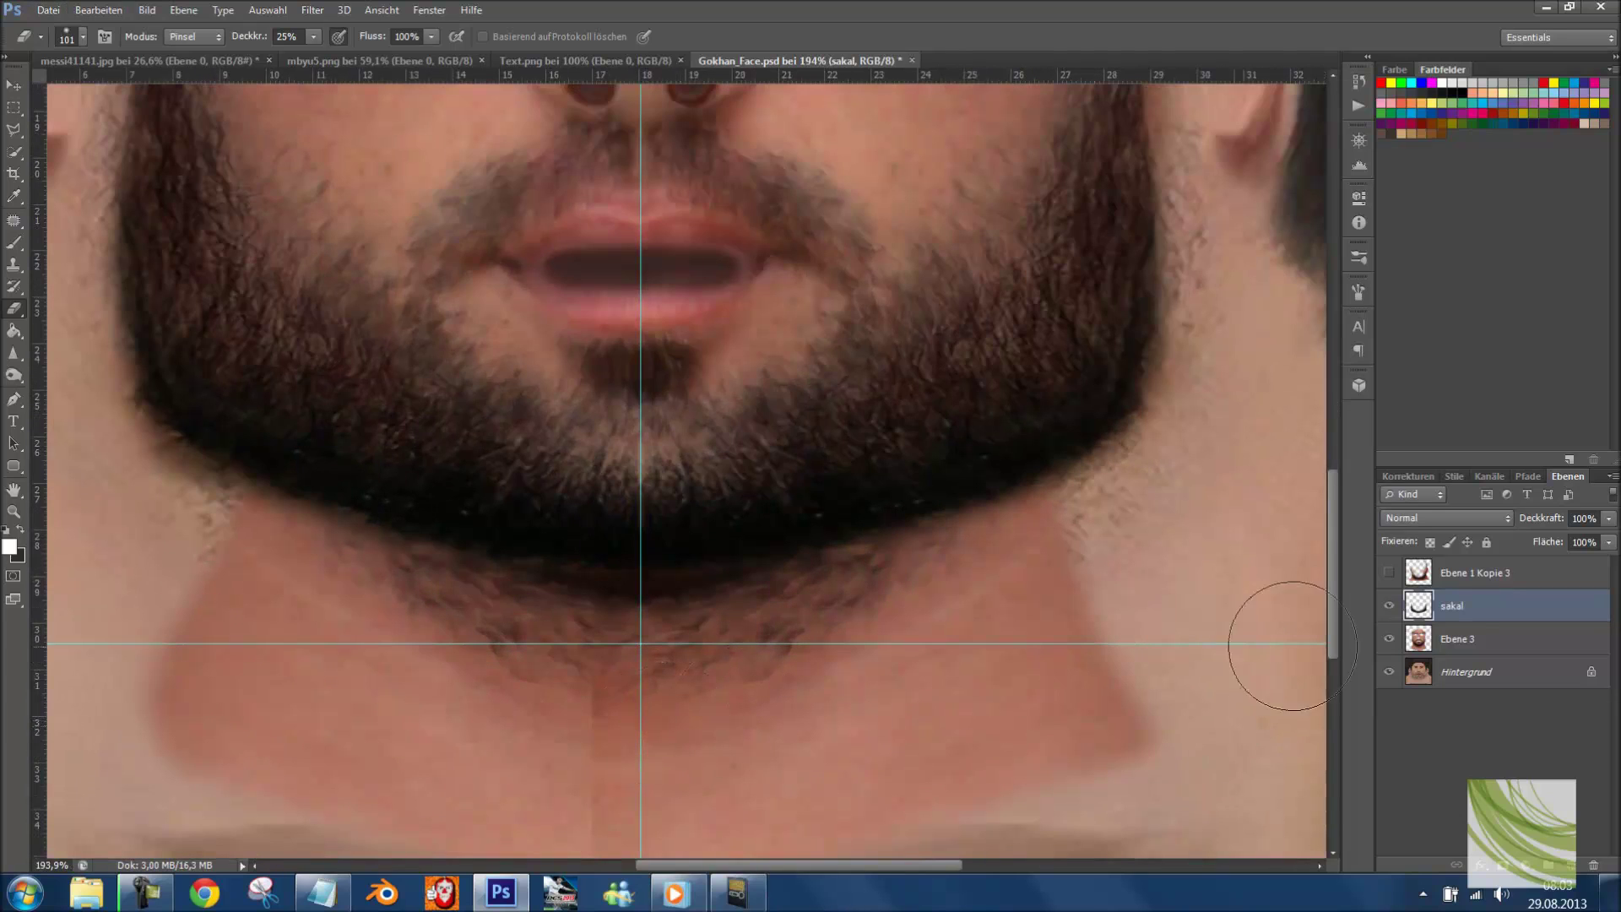
pyautogui.click(1426, 640)
pyautogui.rightClick(16, 266)
pyautogui.click(64, 267)
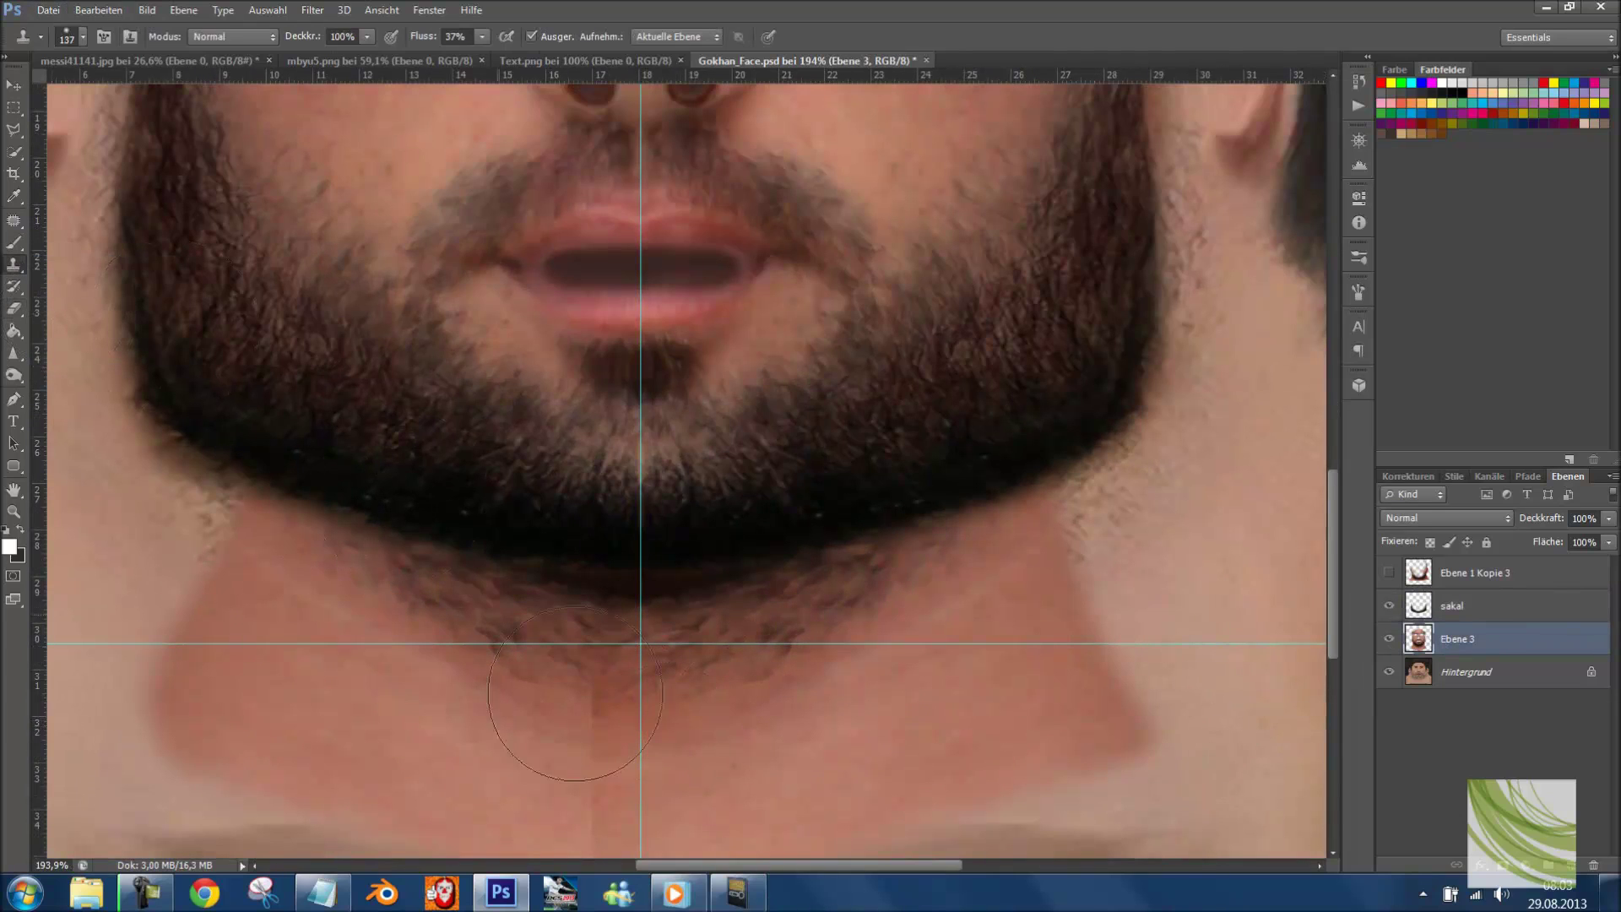
pyautogui.moveTo(585, 717); pyautogui.dragTo(570, 730)
pyautogui.keyDown('alt'); pyautogui.click(720, 774); pyautogui.keyUp('alt')
pyautogui.click(584, 742)
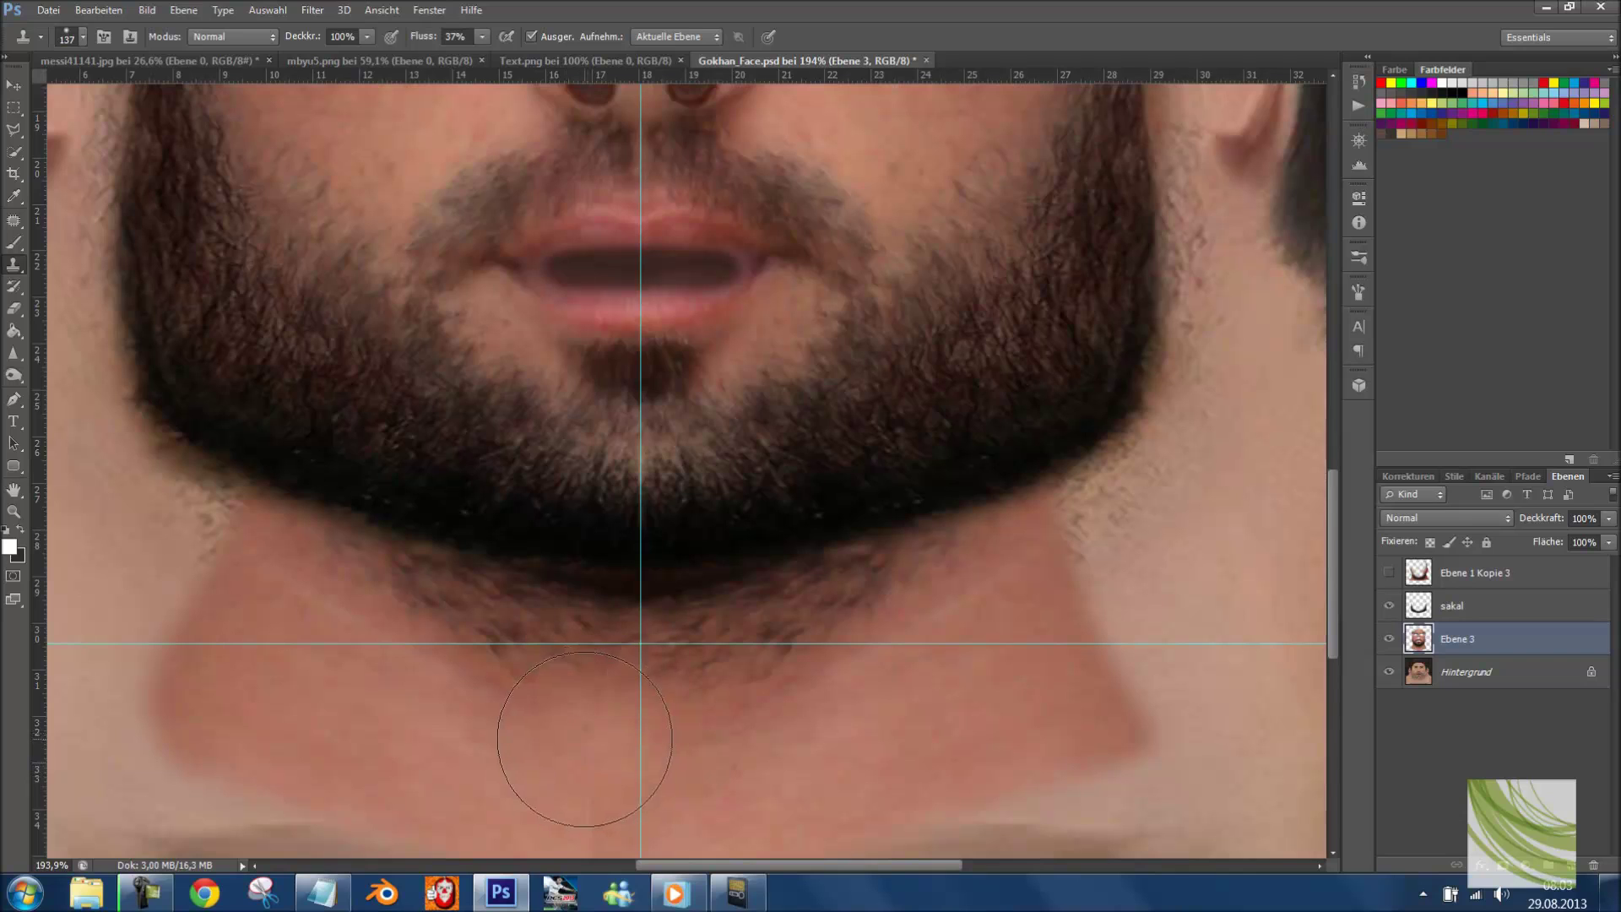
pyautogui.click(589, 726)
pyautogui.keyDown('alt'); pyautogui.click(608, 798); pyautogui.keyUp('alt')
pyautogui.click(571, 701)
# - Reduce the clone stamp to 57 px and retouch the remaining seam down to the base of the neck
pyautogui.scroll(-2, 583, 699)
pyautogui.rightClick(675, 696)
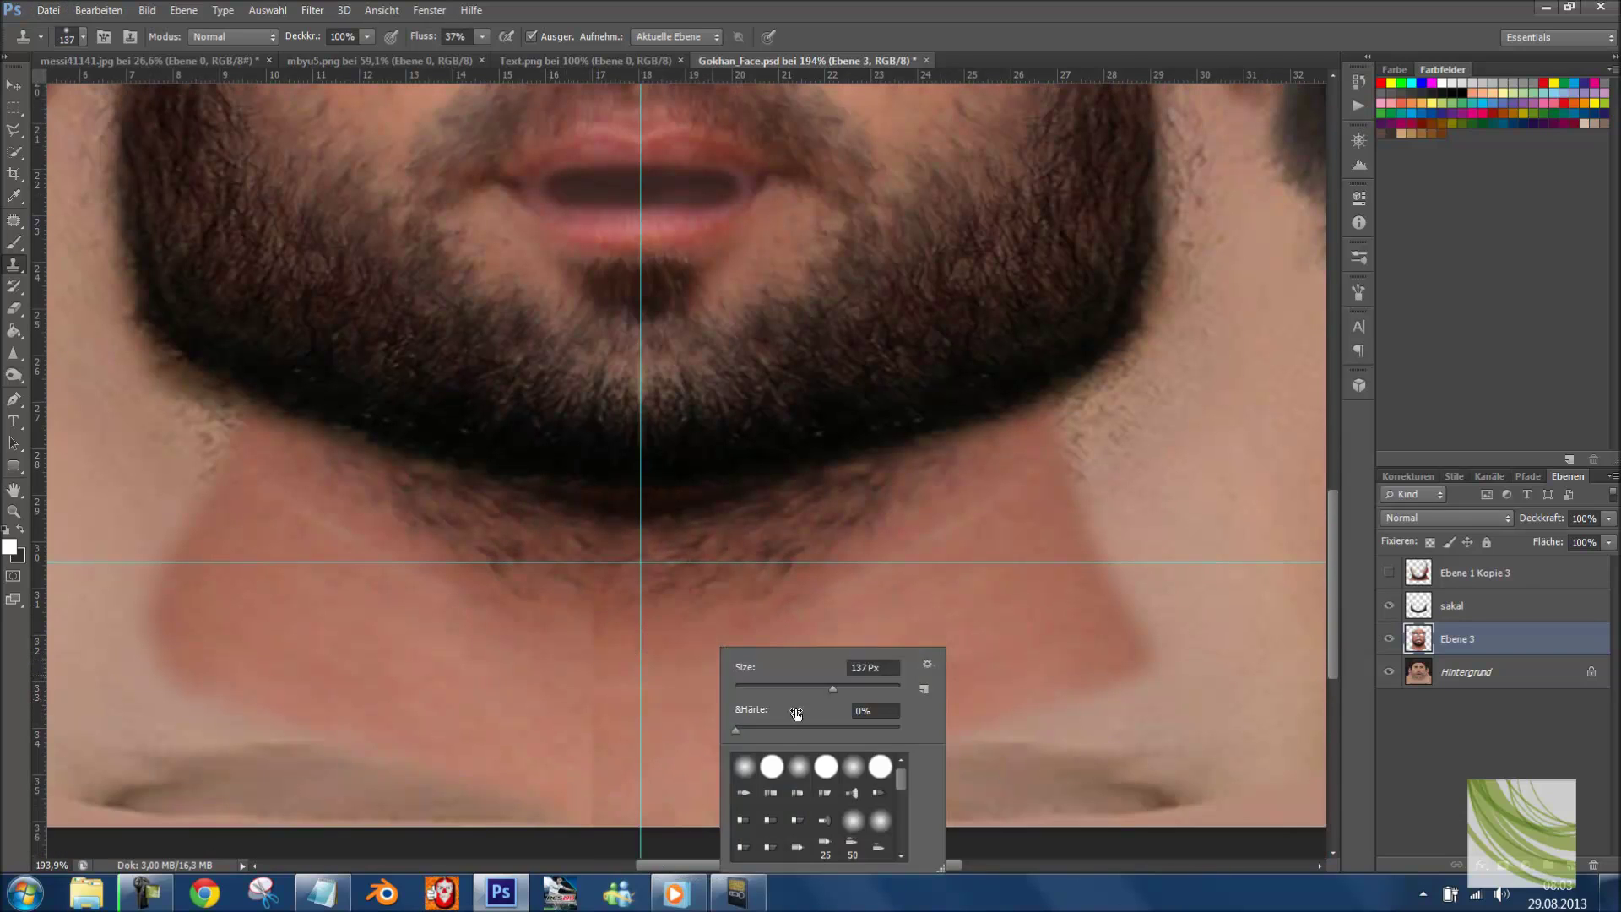
pyautogui.moveTo(795, 691); pyautogui.dragTo(783, 688)
pyautogui.click(645, 637)
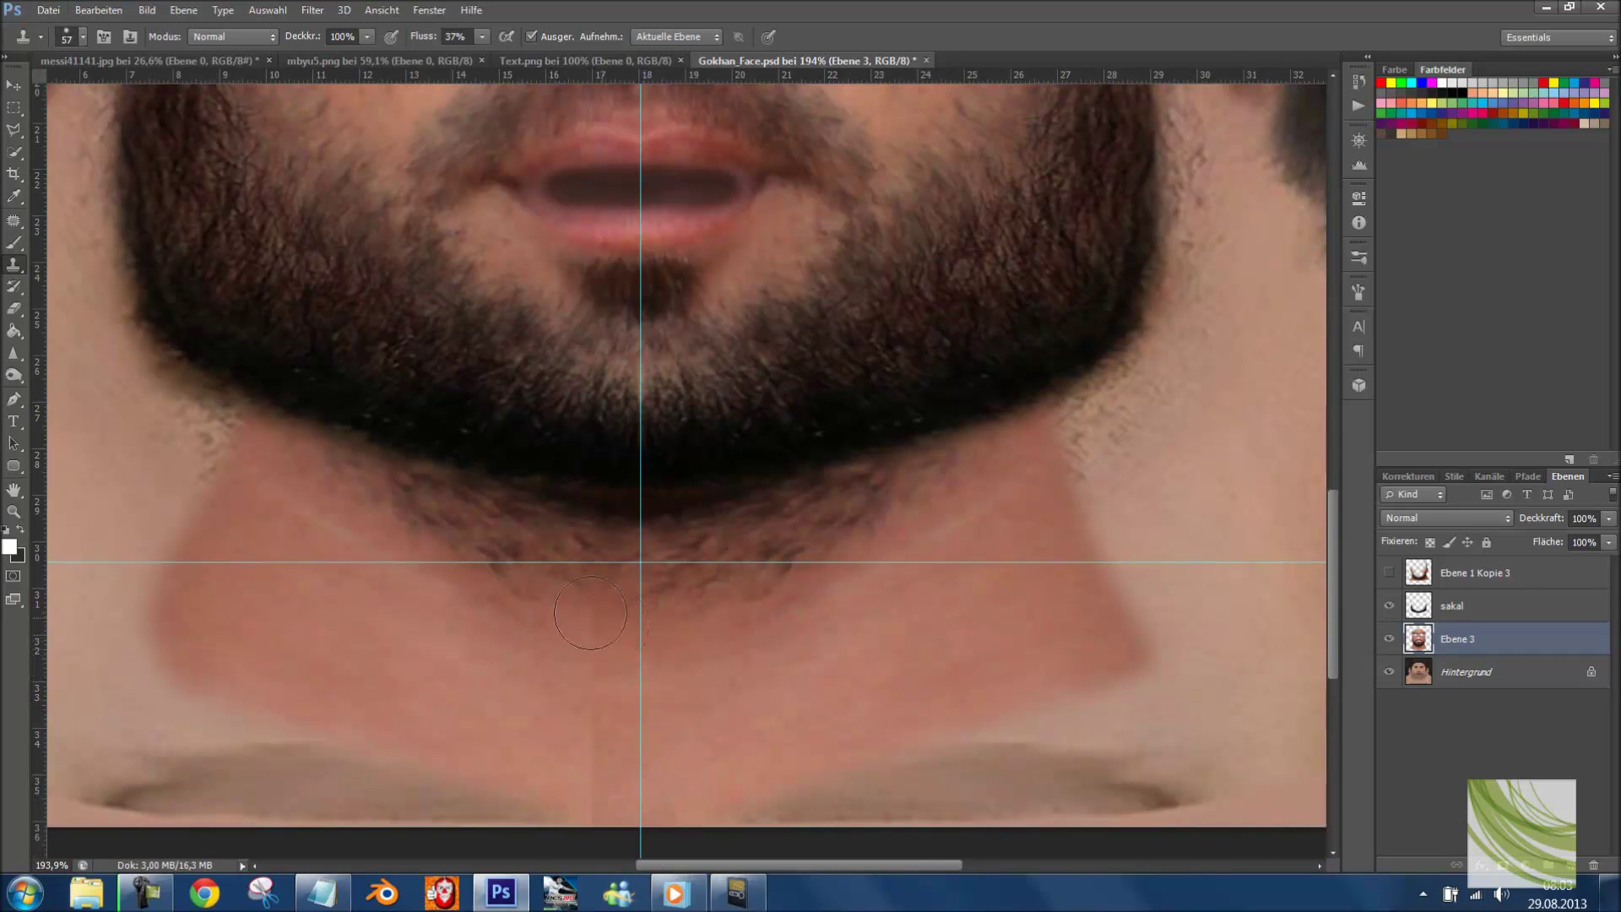
pyautogui.moveTo(590, 613)
pyautogui.mouseDown()
pyautogui.moveTo(562, 746)
pyautogui.moveTo(594, 746)
pyautogui.moveTo(585, 788)
pyautogui.moveTo(565, 753)
pyautogui.mouseUp()
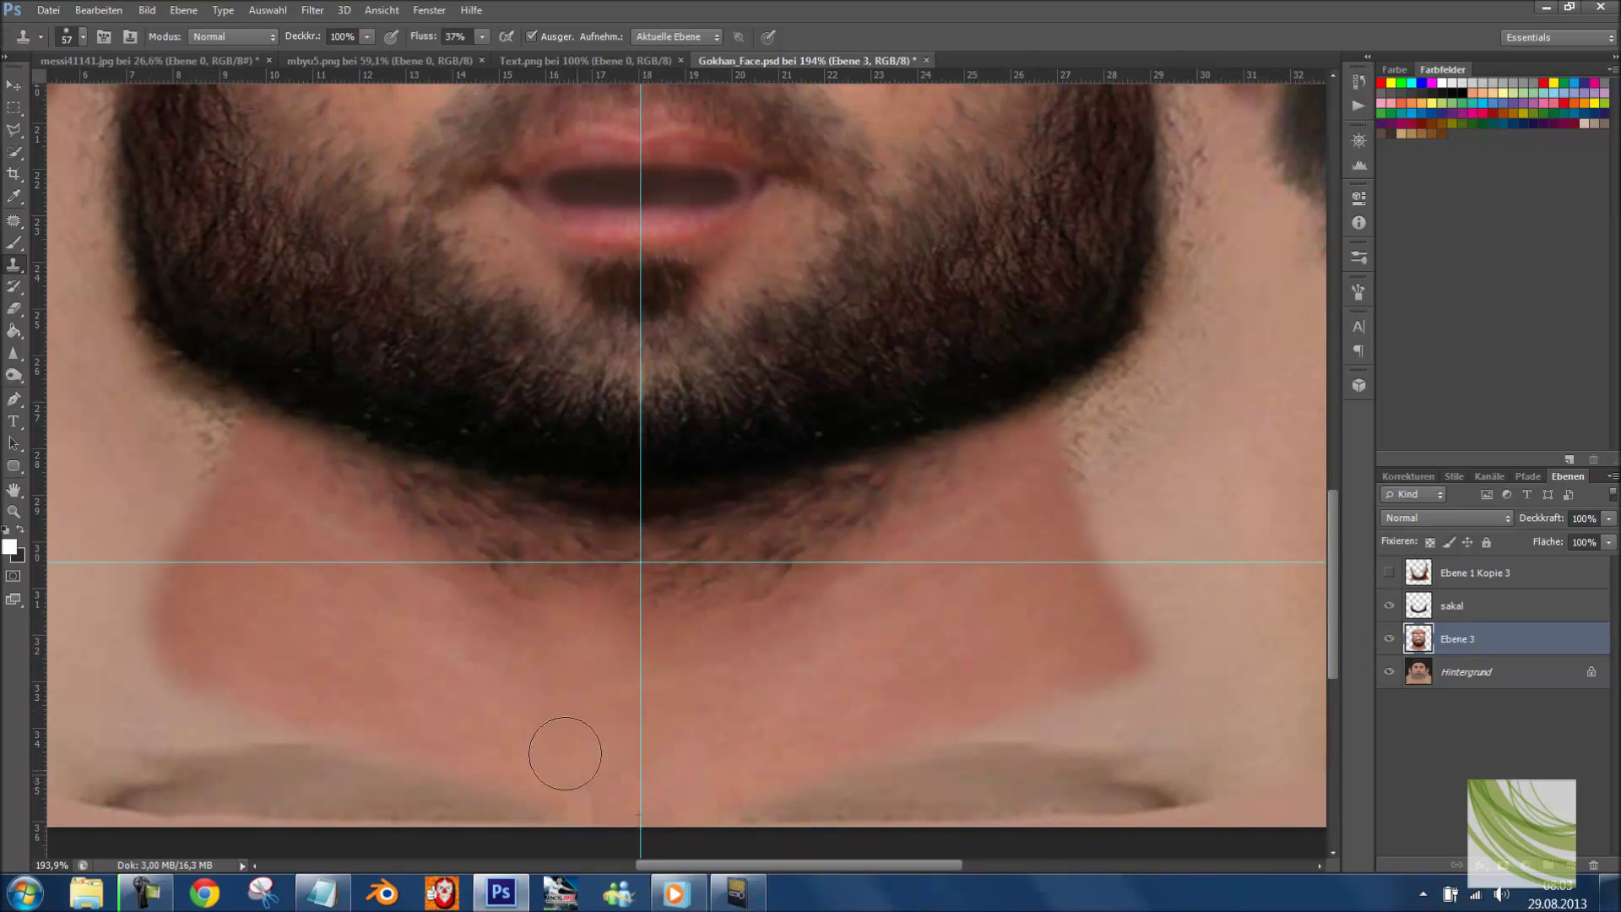
# - Duplicate Ebene 3 and stretch the copy horizontally on both sides to about 118% width
pyautogui.scroll(-5, 565, 753)
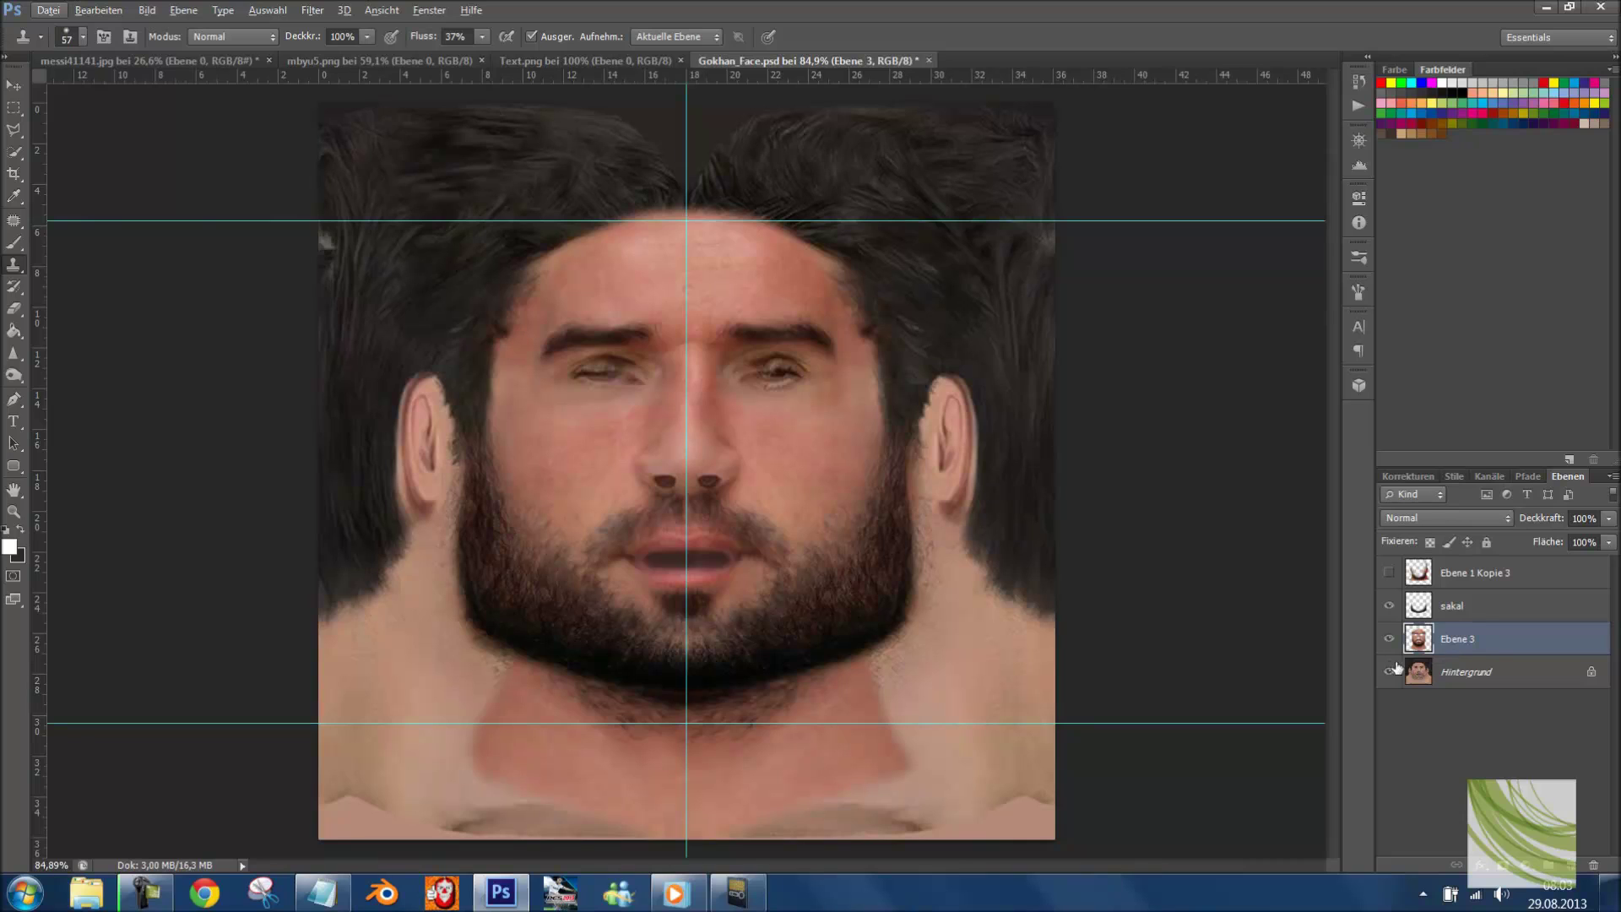
pyautogui.hotkey('ctrl', 'j')
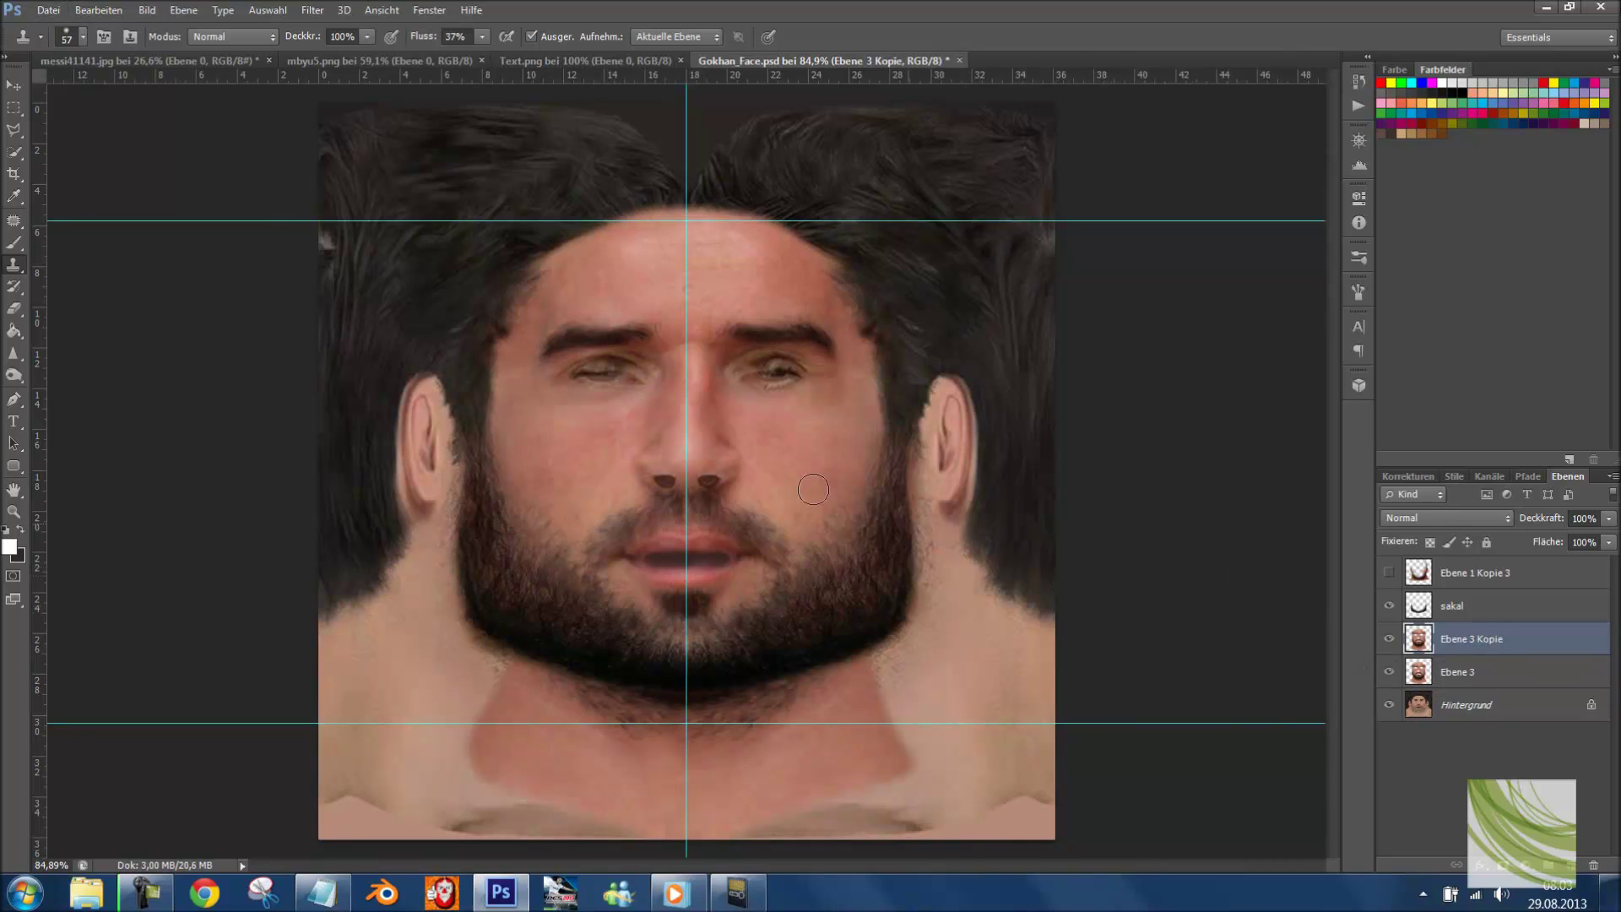
pyautogui.hotkey('ctrl', 't')
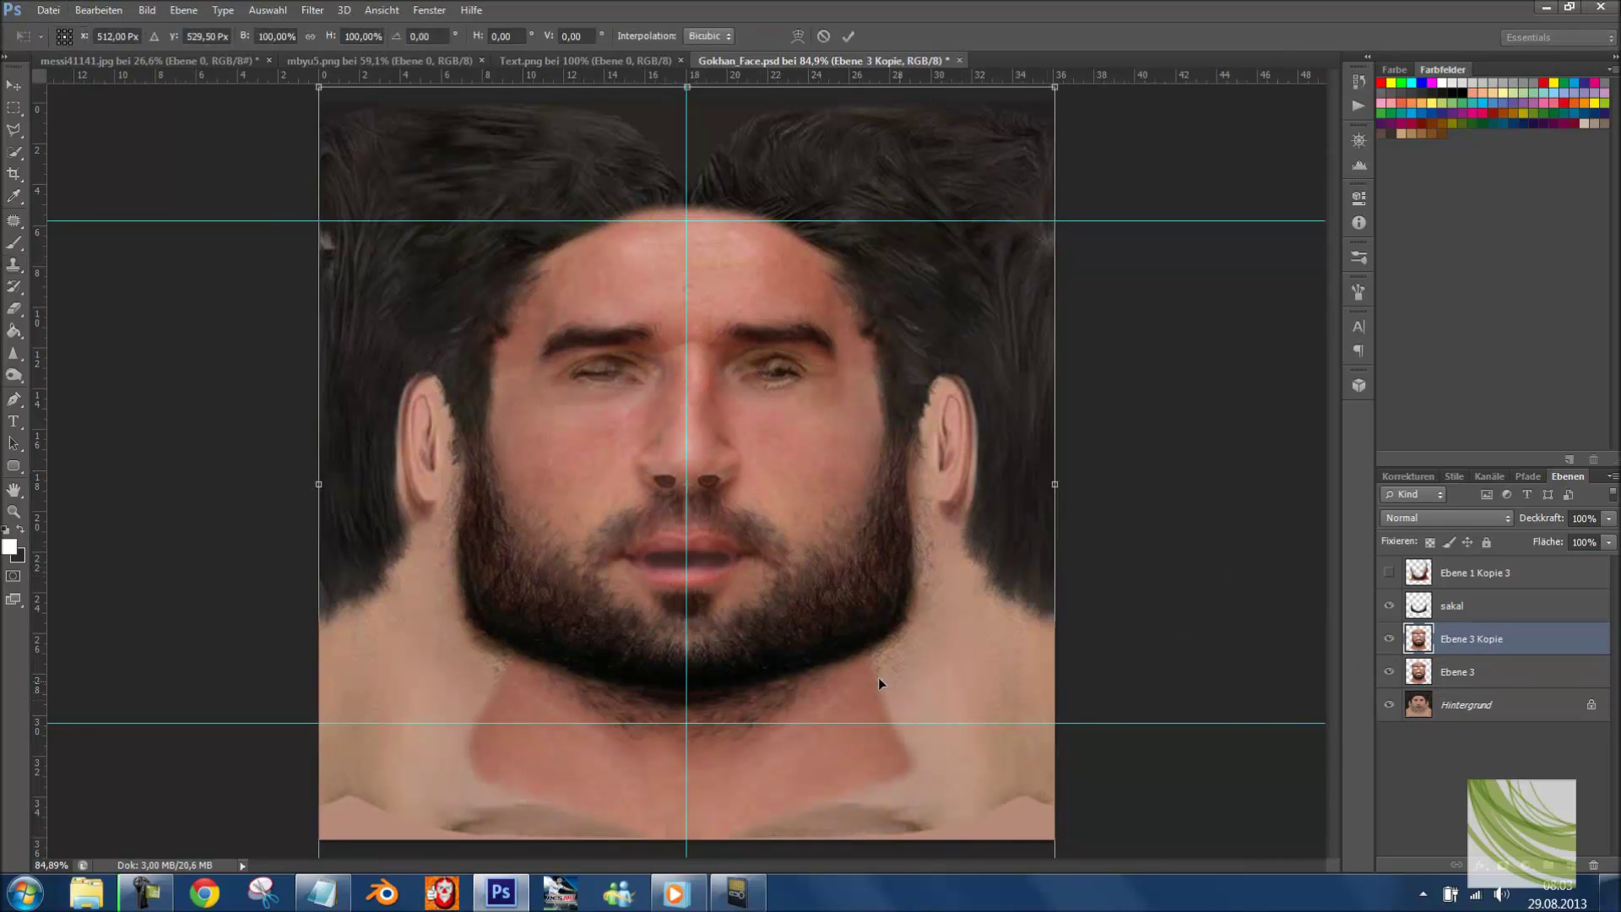
pyautogui.rightClick(859, 679)
pyautogui.click(676, 502)
pyautogui.moveTo(318, 484); pyautogui.dragTo(254, 494)
pyautogui.moveTo(1058, 485); pyautogui.dragTo(1129, 496)
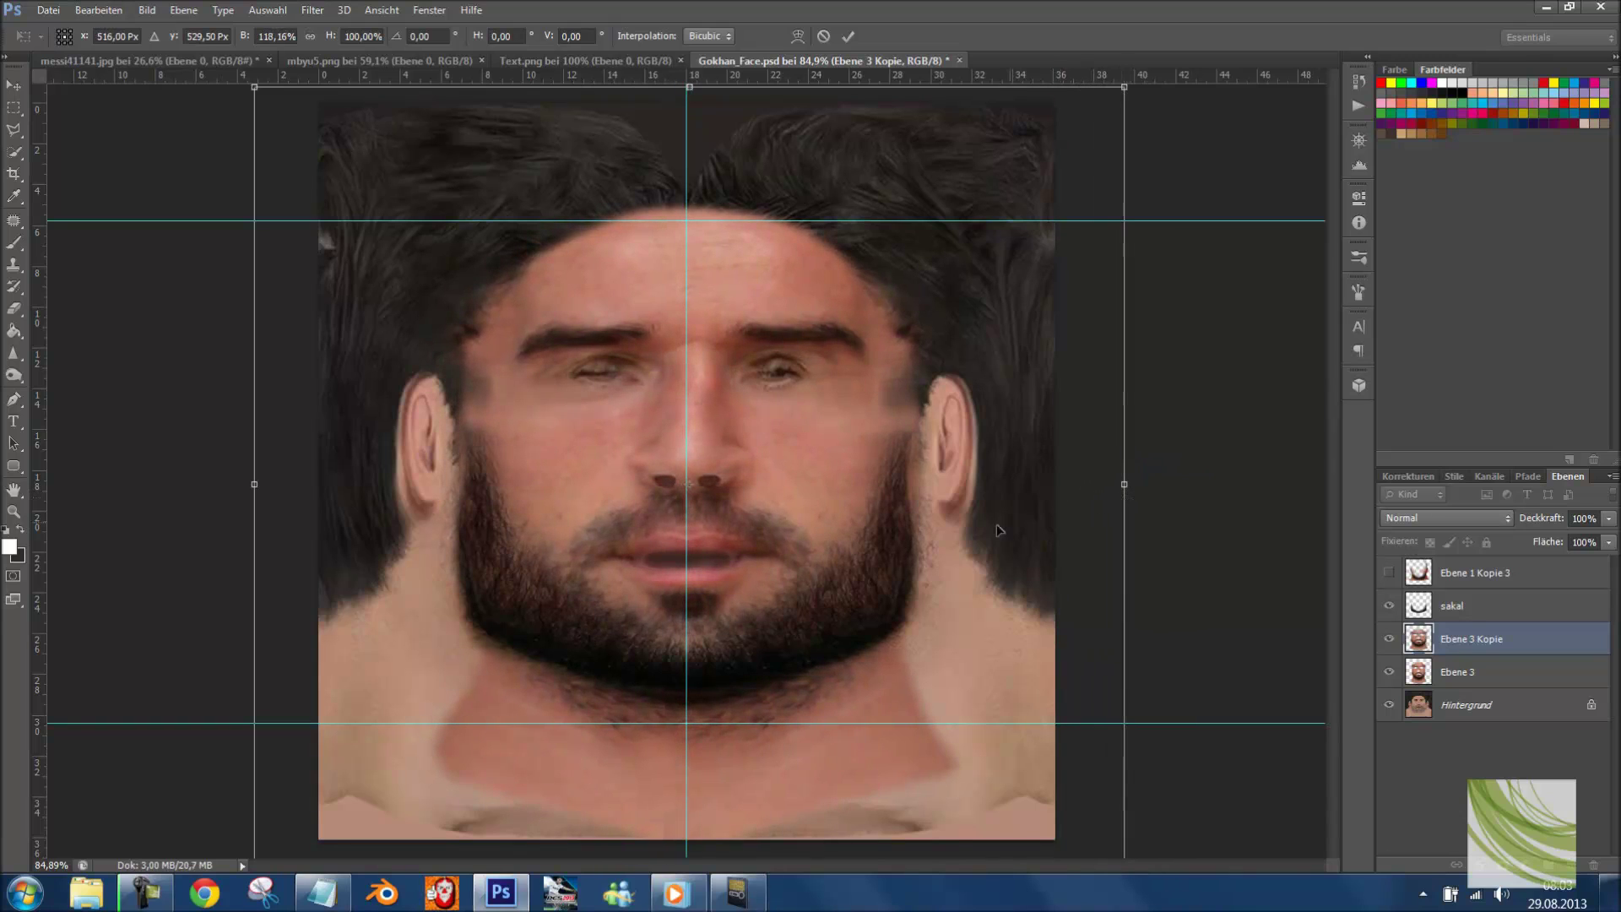
pyautogui.press('Return')
# - Erase the widened copy's temples and upper face with a soft 319 px eraser, keeping the widened neck
pyautogui.rightClick(472, 374)
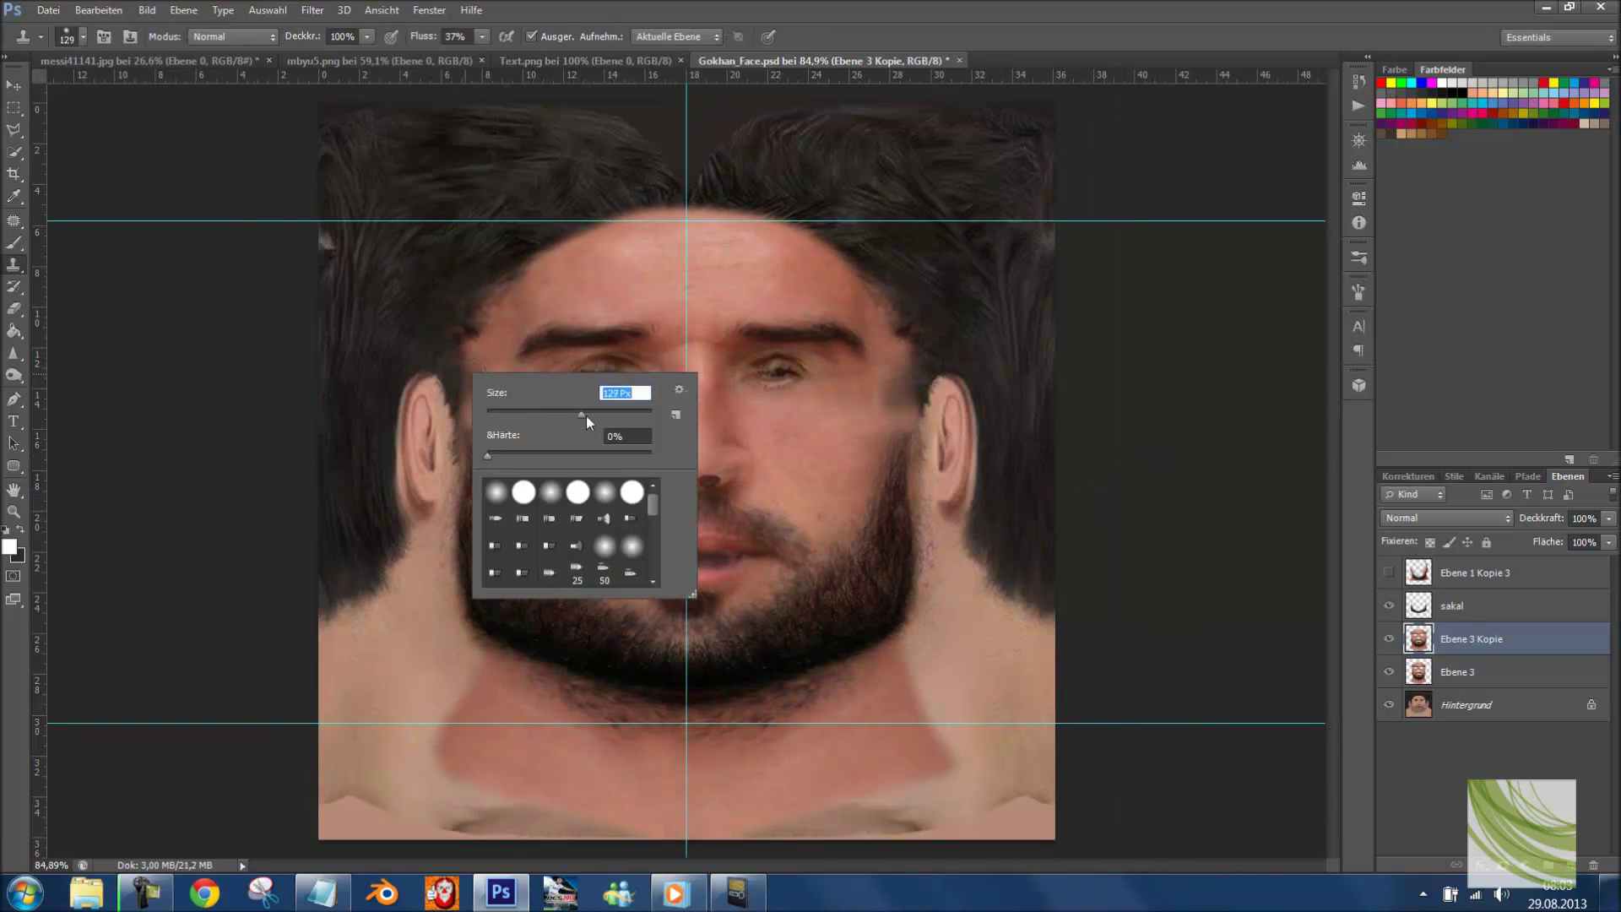
pyautogui.click(13, 311)
pyautogui.rightClick(605, 348)
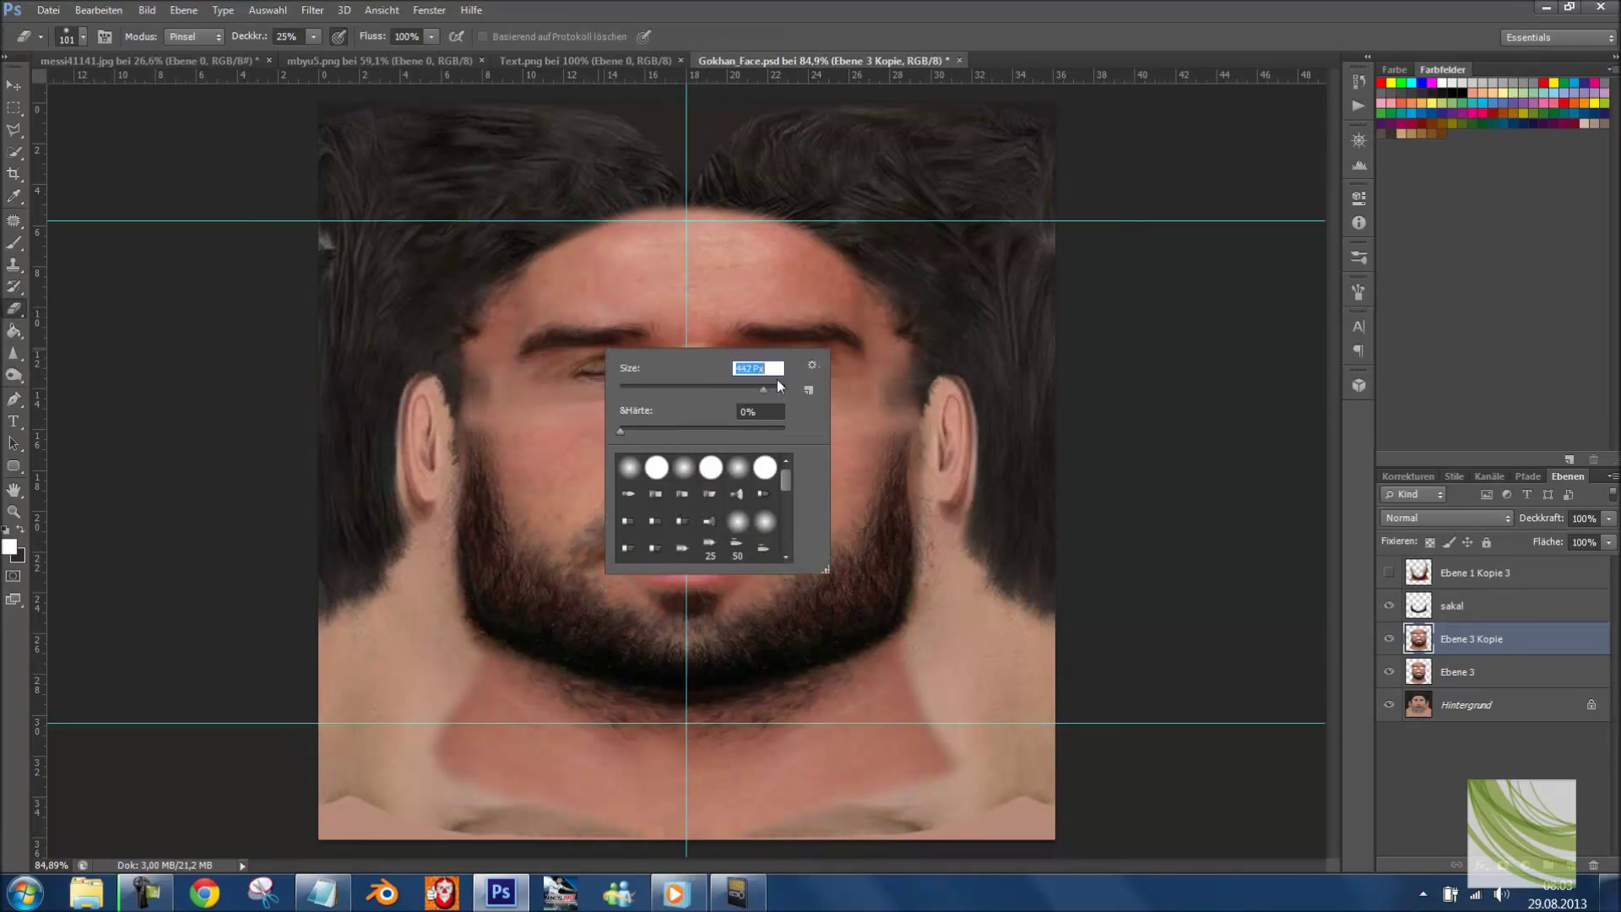
pyautogui.click(753, 391)
pyautogui.click(870, 282)
pyautogui.click(883, 304)
pyautogui.click(485, 320)
pyautogui.click(893, 350)
pyautogui.click(483, 346)
pyautogui.moveTo(832, 323)
pyautogui.mouseDown()
pyautogui.moveTo(523, 287)
pyautogui.moveTo(507, 304)
pyautogui.moveTo(810, 380)
pyautogui.moveTo(711, 384)
pyautogui.moveTo(697, 422)
pyautogui.moveTo(890, 336)
pyautogui.moveTo(521, 289)
pyautogui.moveTo(902, 395)
pyautogui.moveTo(584, 472)
pyautogui.moveTo(859, 490)
pyautogui.moveTo(810, 522)
pyautogui.moveTo(608, 481)
pyautogui.moveTo(775, 390)
pyautogui.moveTo(579, 362)
pyautogui.moveTo(692, 380)
pyautogui.mouseUp()
# - Move Ebene 3 above Ebene 3 Kopie, check it by toggling its visibility and merge it down into the copy
pyautogui.moveTo(1455, 684); pyautogui.dragTo(1476, 639)
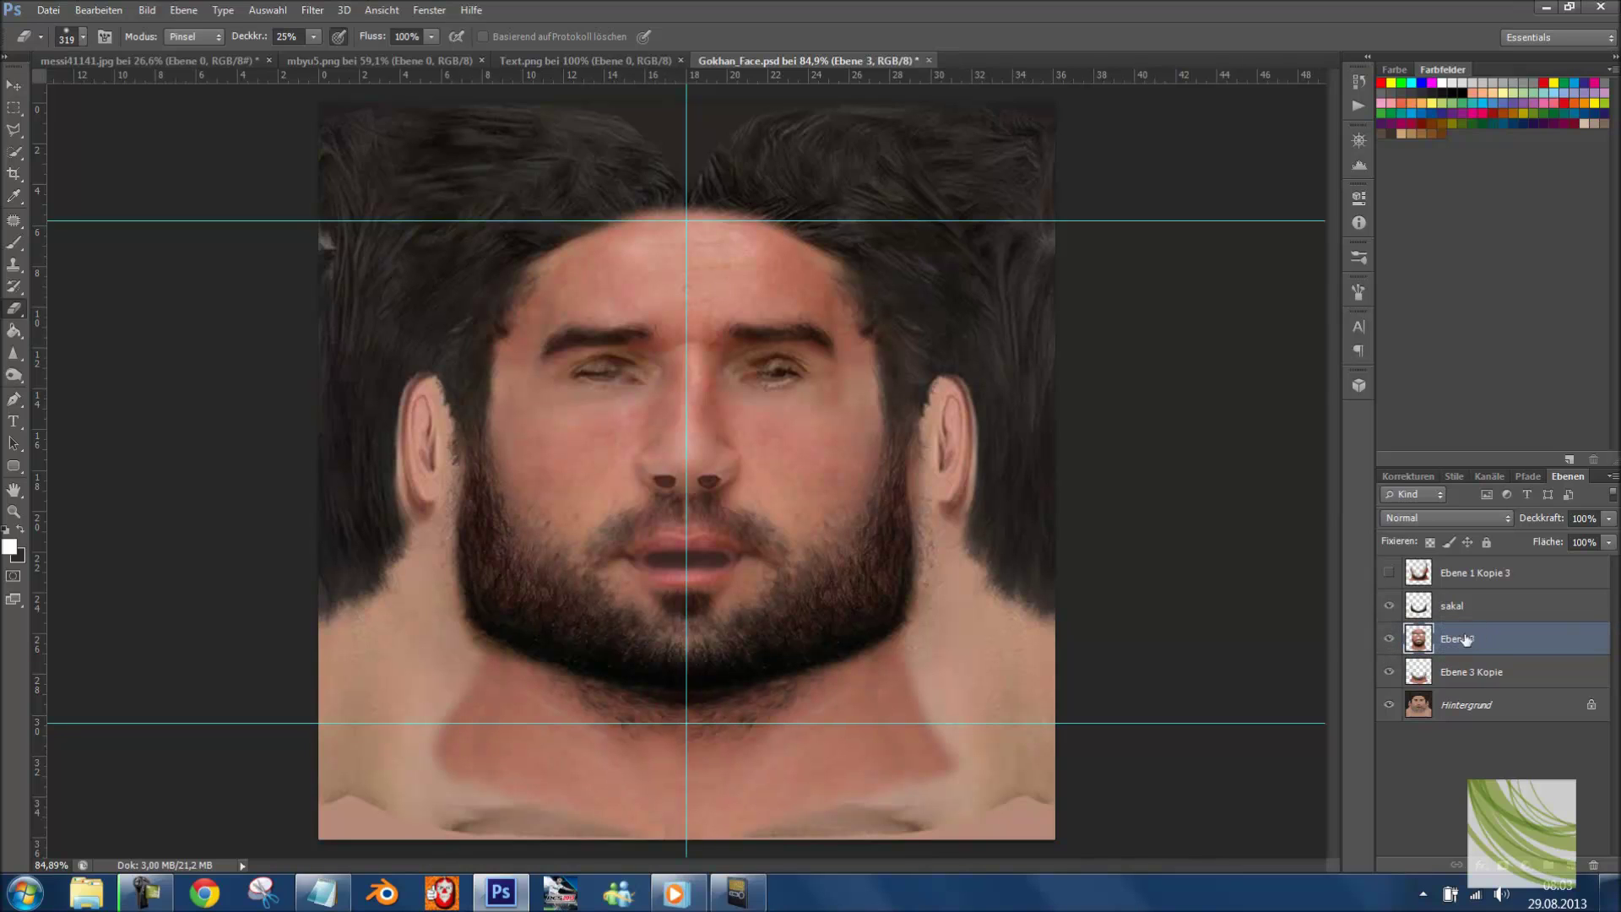
pyautogui.click(1387, 639)
pyautogui.click(1387, 640)
pyautogui.hotkey('ctrl', 'e')
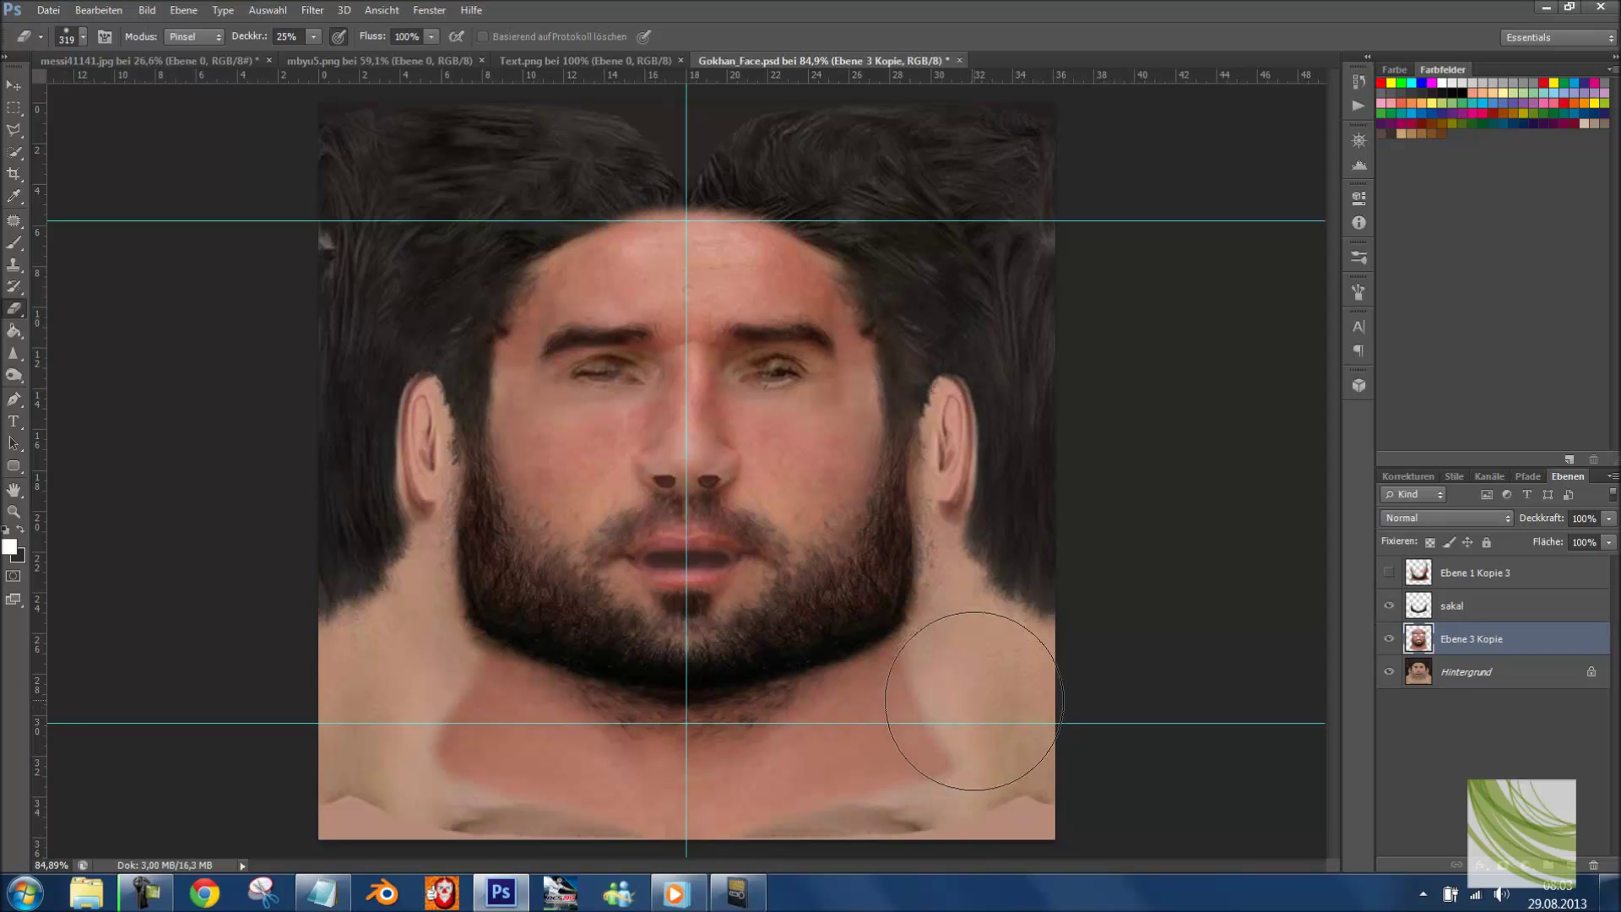
# - Fade Ebene 3 Kopie's reddish neck area and temple edges into the base texture with the 319 px eraser
pyautogui.moveTo(506, 785)
pyautogui.mouseDown()
pyautogui.moveTo(494, 747)
pyautogui.moveTo(929, 730)
pyautogui.moveTo(638, 778)
pyautogui.moveTo(547, 766)
pyautogui.moveTo(944, 767)
pyautogui.moveTo(933, 731)
pyautogui.moveTo(441, 792)
pyautogui.moveTo(433, 743)
pyautogui.moveTo(497, 759)
pyautogui.mouseUp()
pyautogui.hotkey('ctrl', 'j')
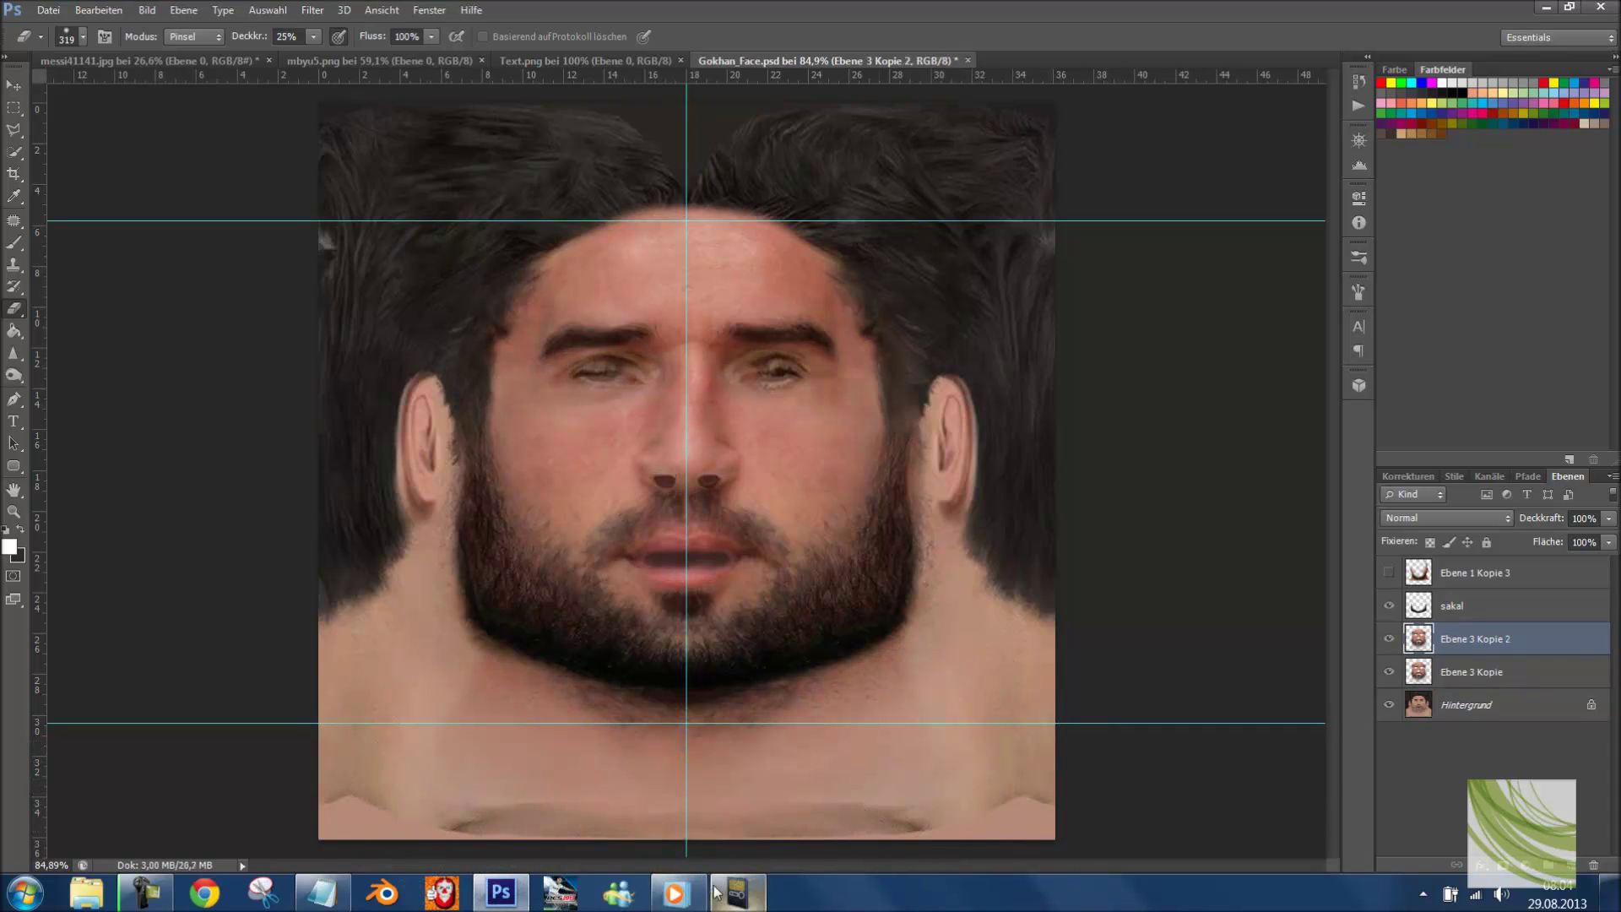
pyautogui.hotkey('ctrl', 'z')
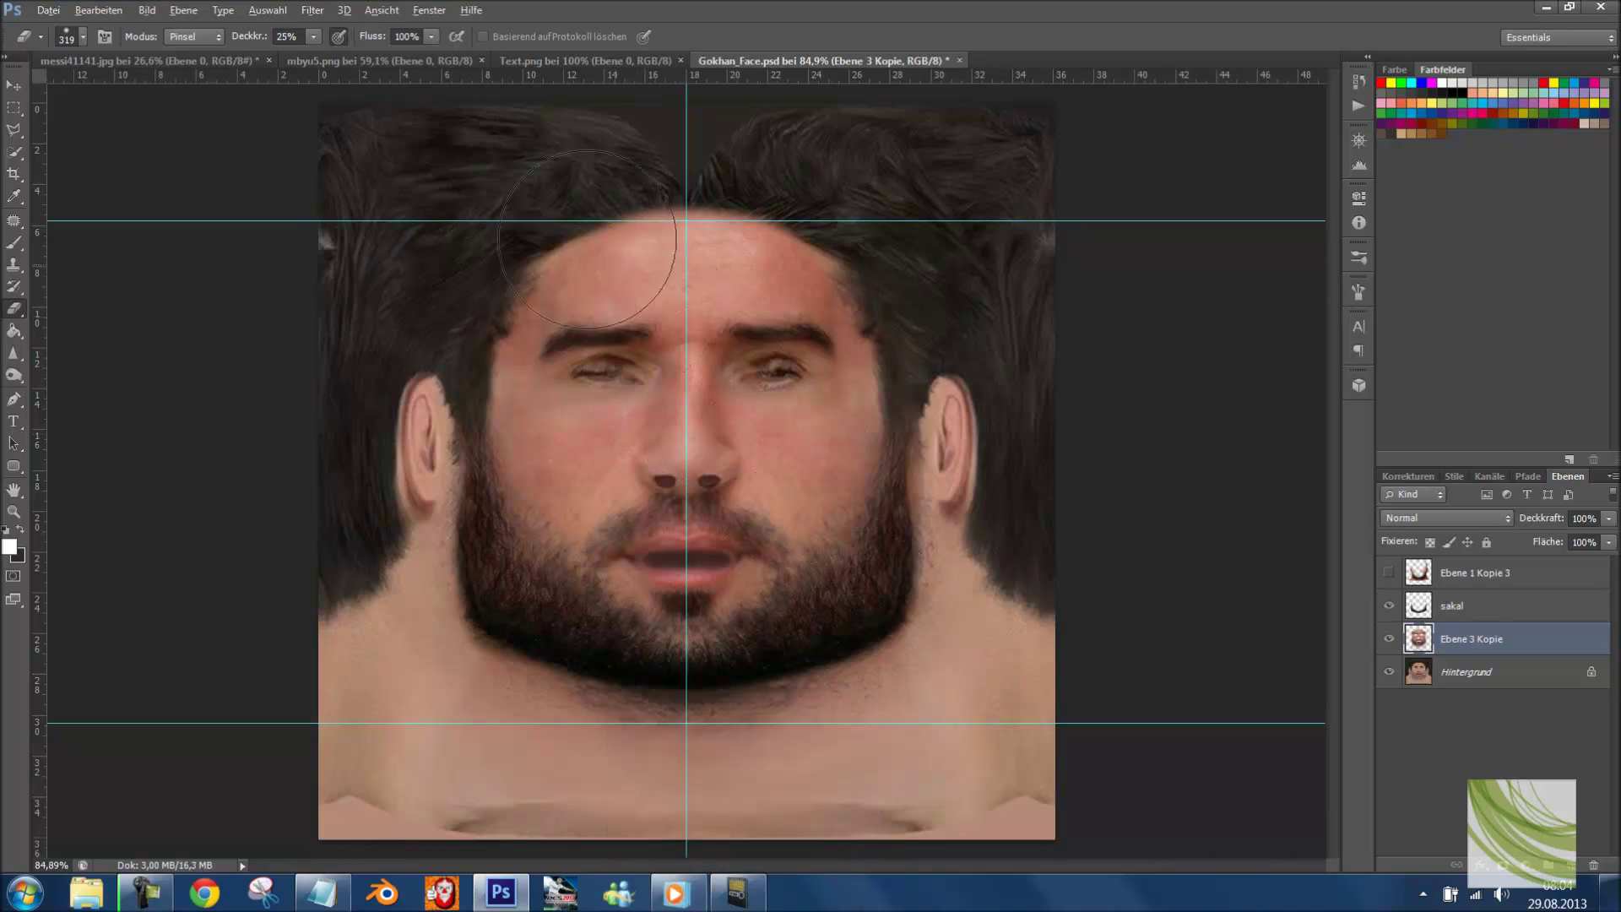
pyautogui.scroll(4, 561, 212)
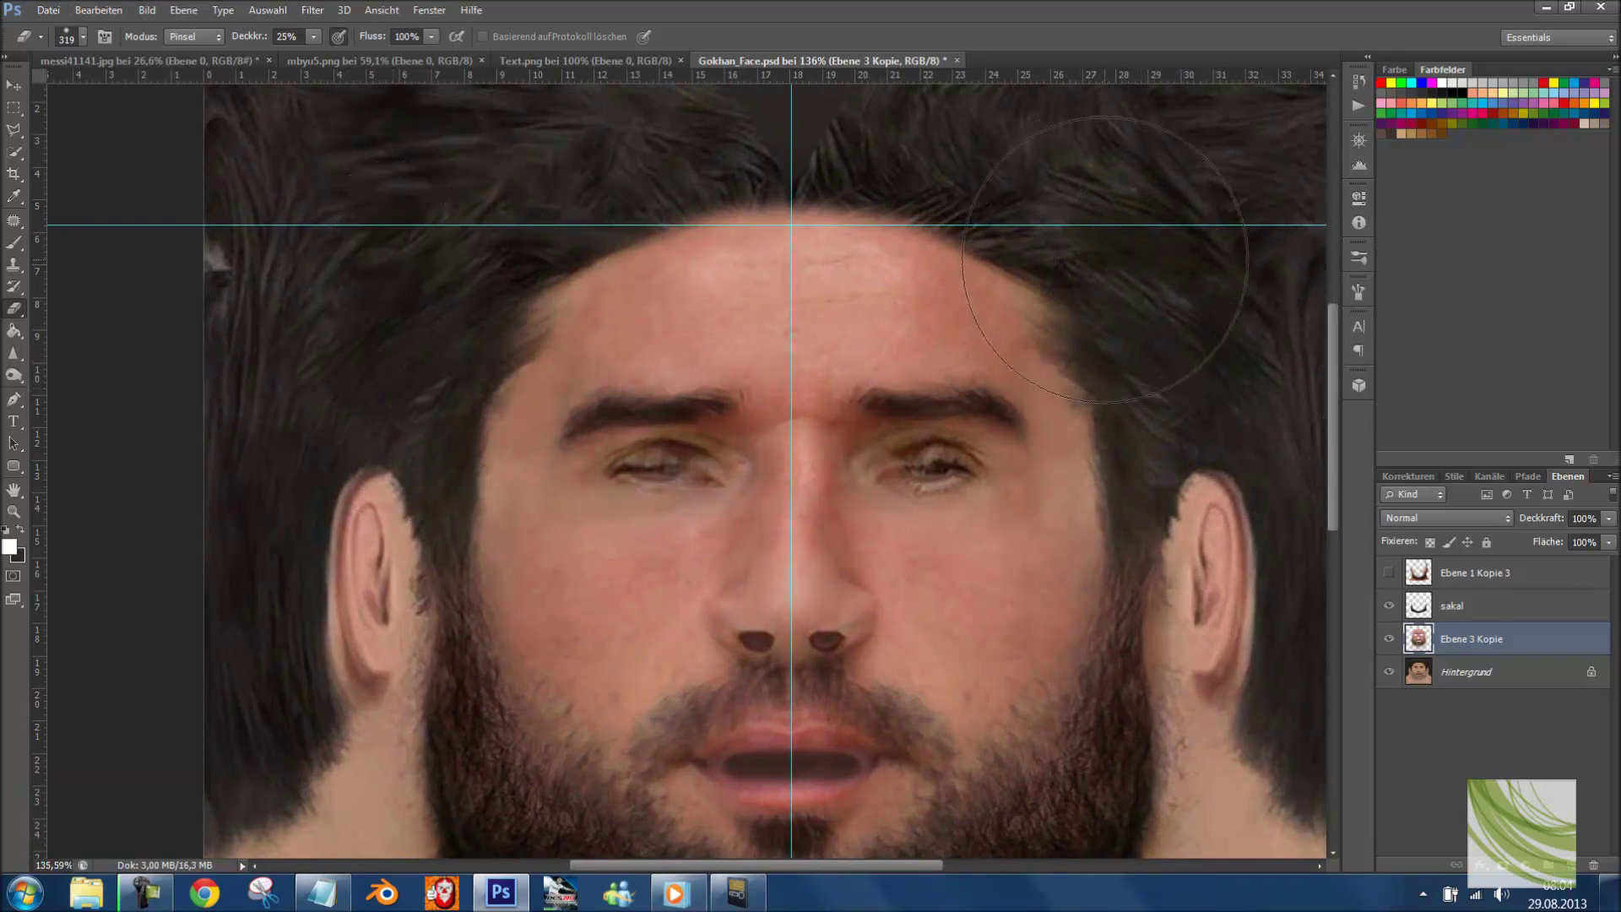
# - Reduce the eraser to 112 px and lightly erase Ebene 3 Kopie over the eye on the image's right side
pyautogui.scroll(1, 996, 541)
pyautogui.rightClick(1015, 552)
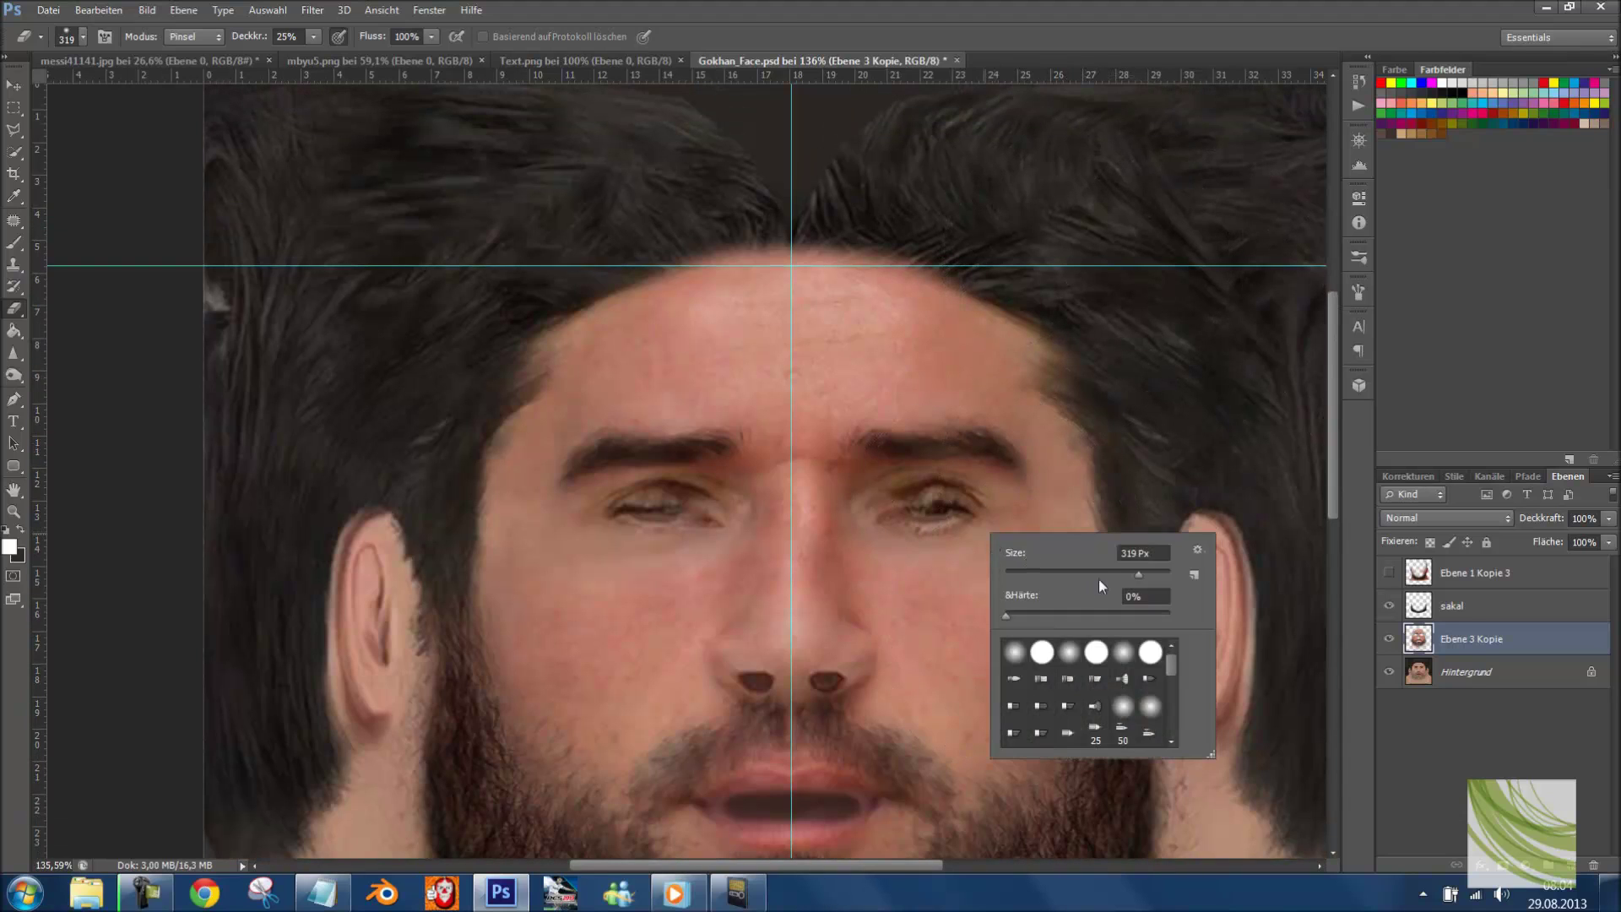
pyautogui.moveTo(920, 524); pyautogui.dragTo(957, 515)
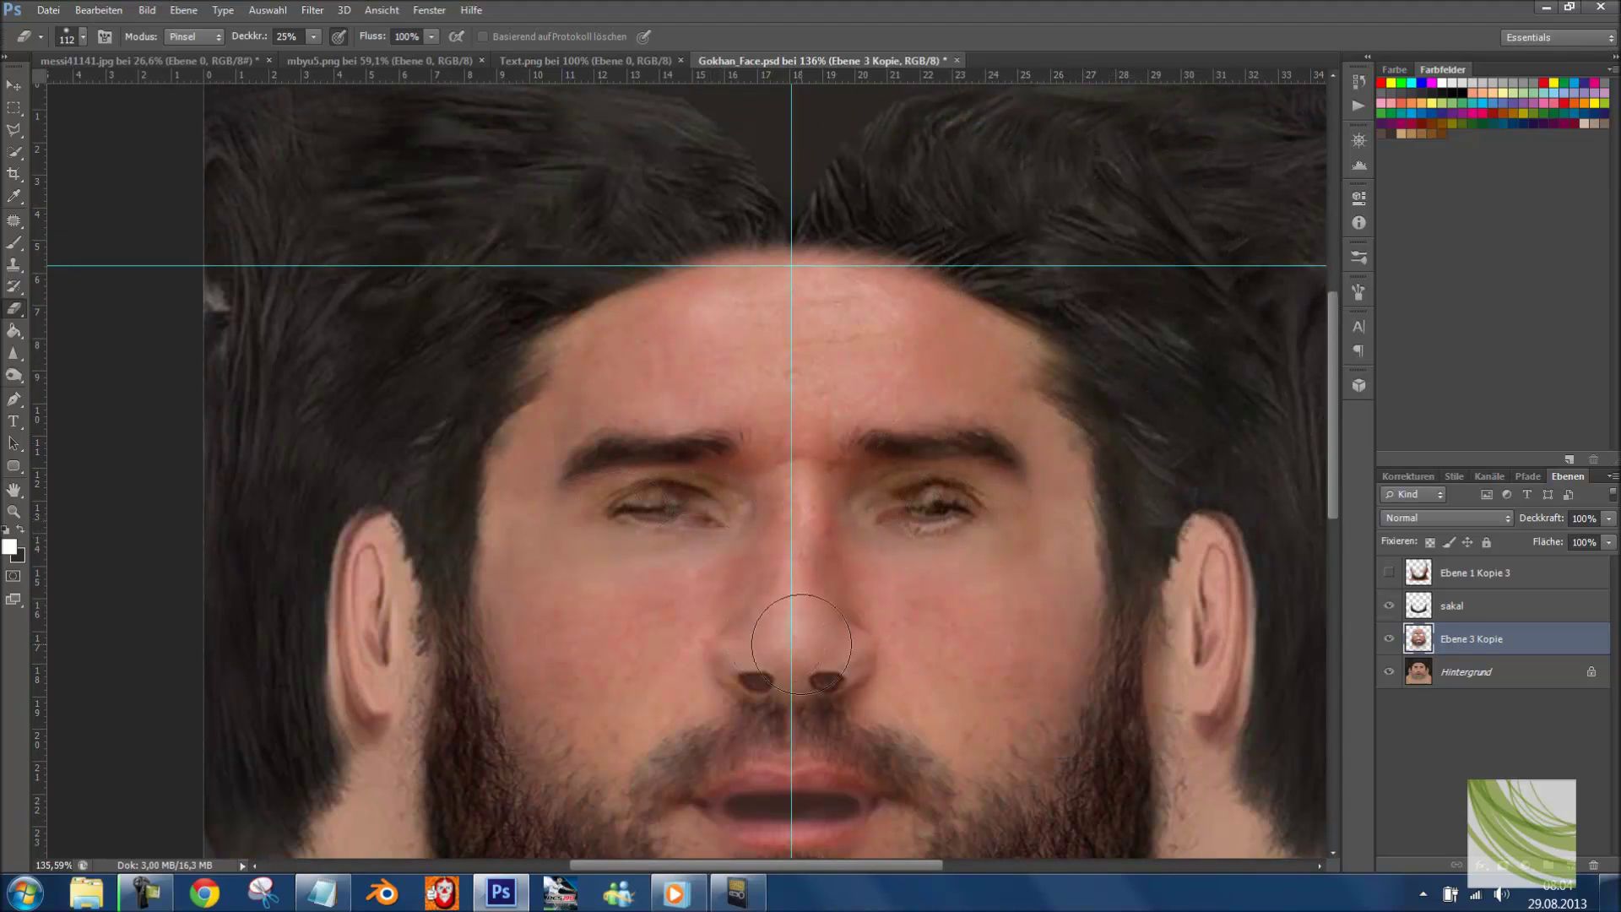
pyautogui.scroll(-1, 781, 608)
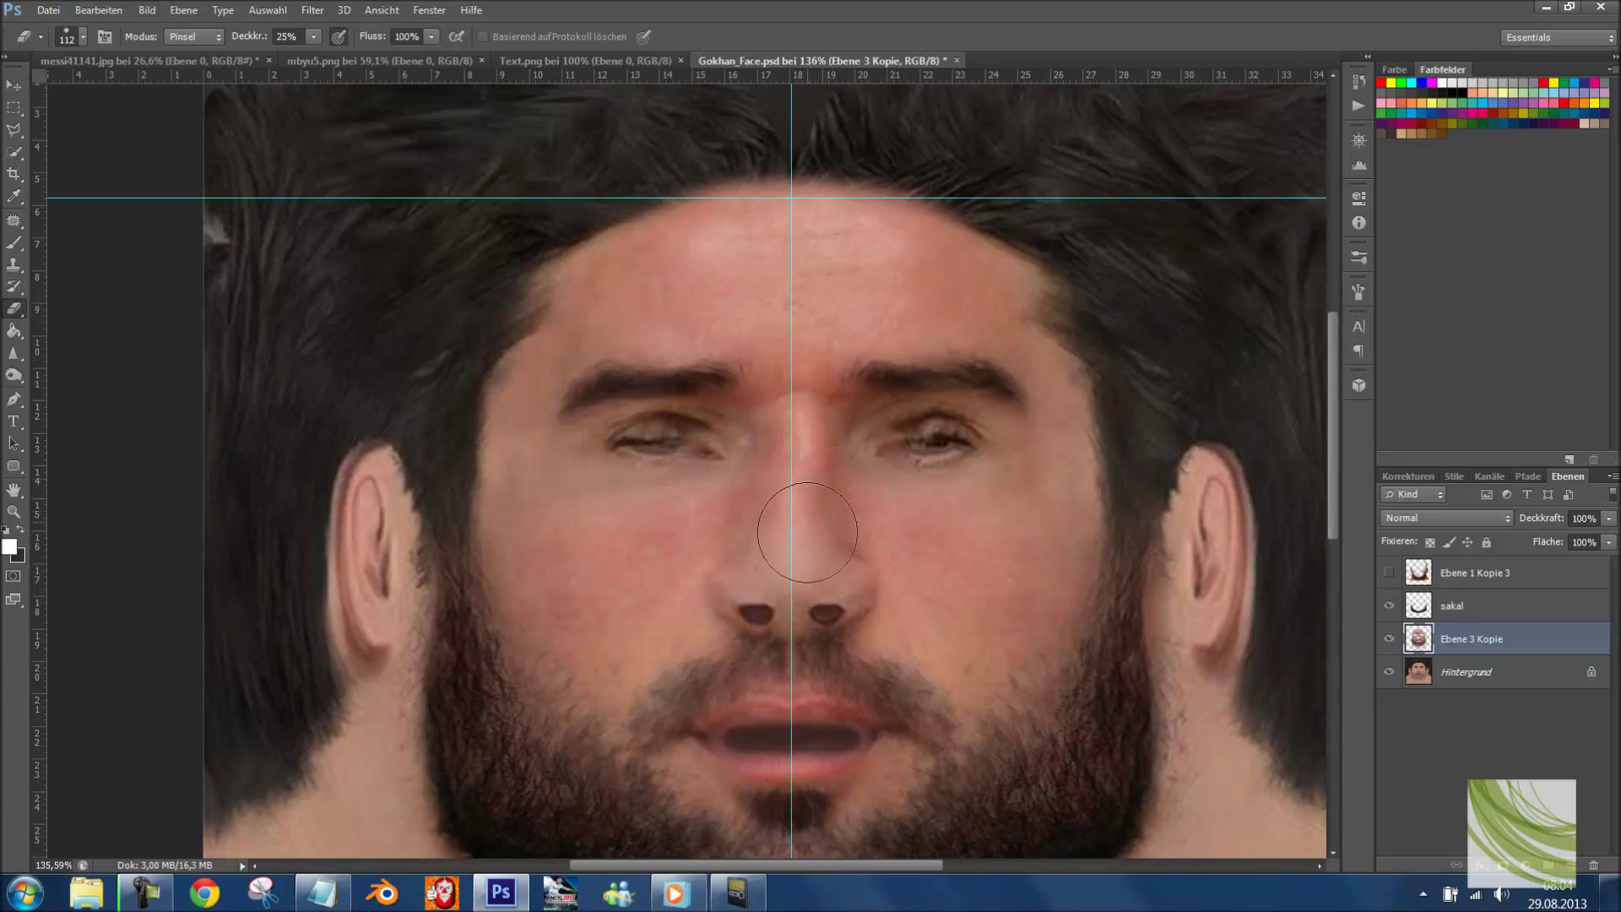
pyautogui.scroll(-1, 844, 675)
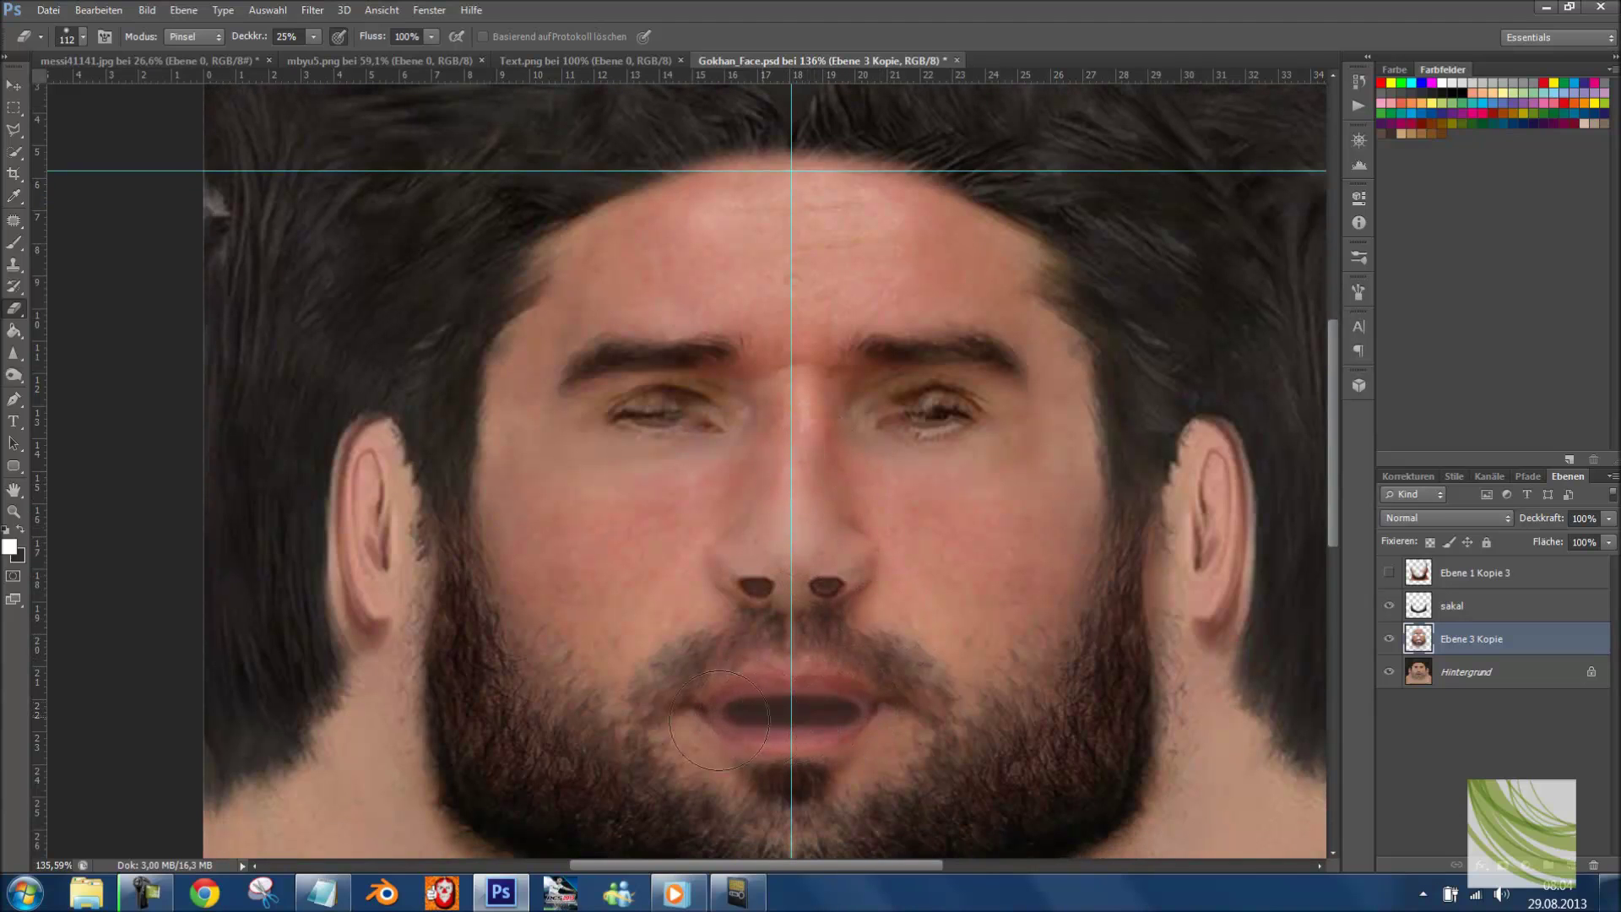
# - Reapply the last used filter to Ebene 3 Kopie
pyautogui.click(313, 11)
pyautogui.click(316, 34)
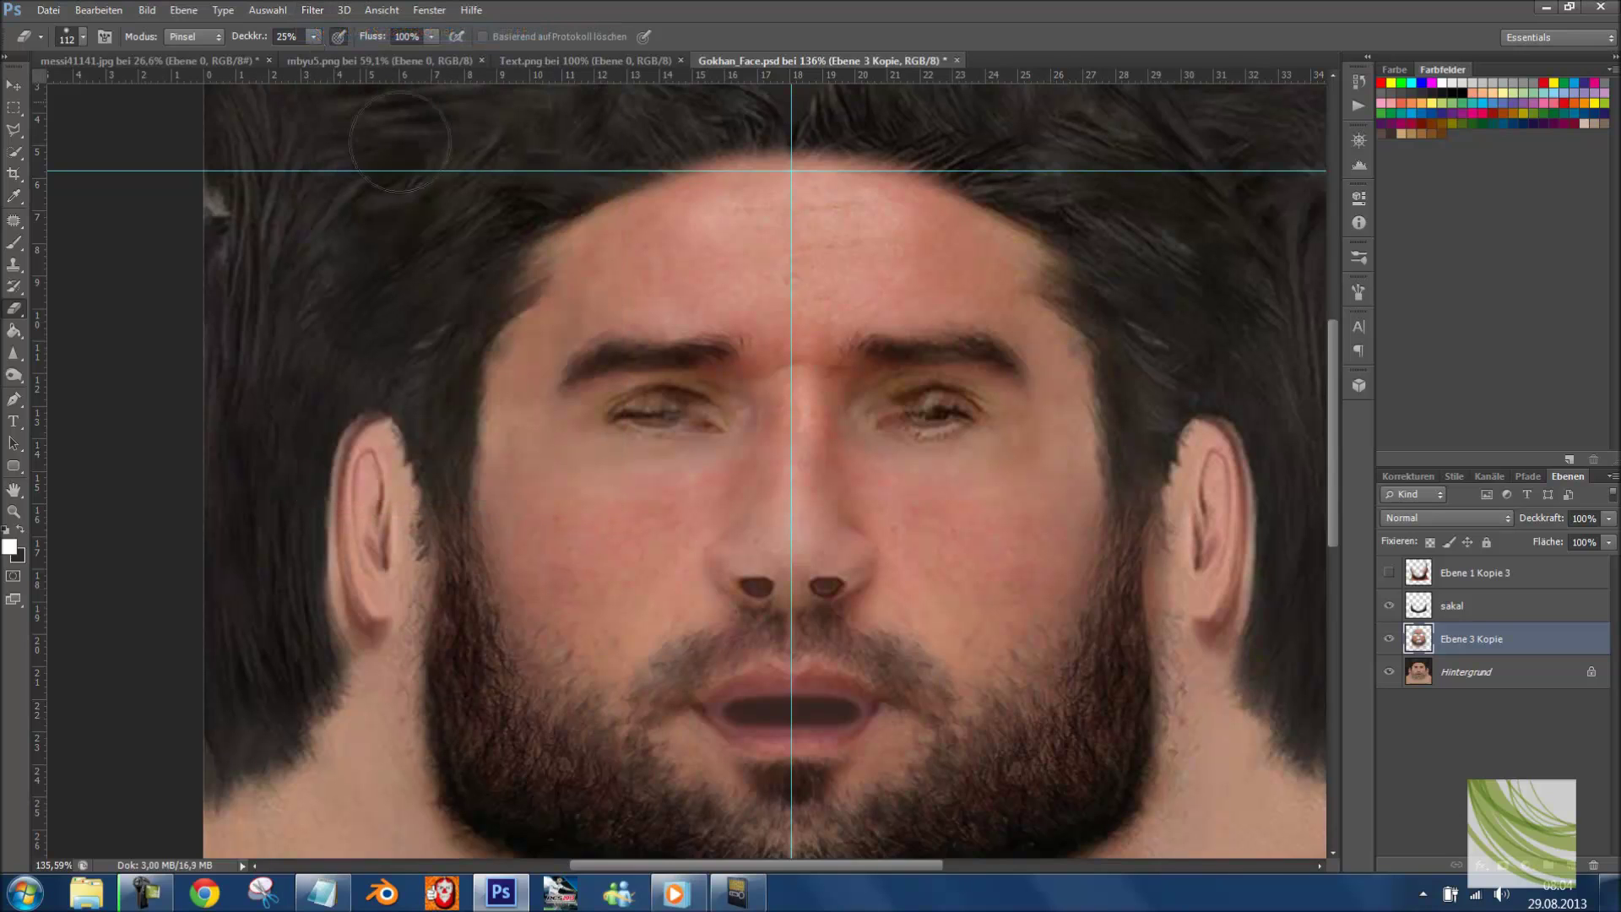
pyautogui.scroll(-5, 659, 329)
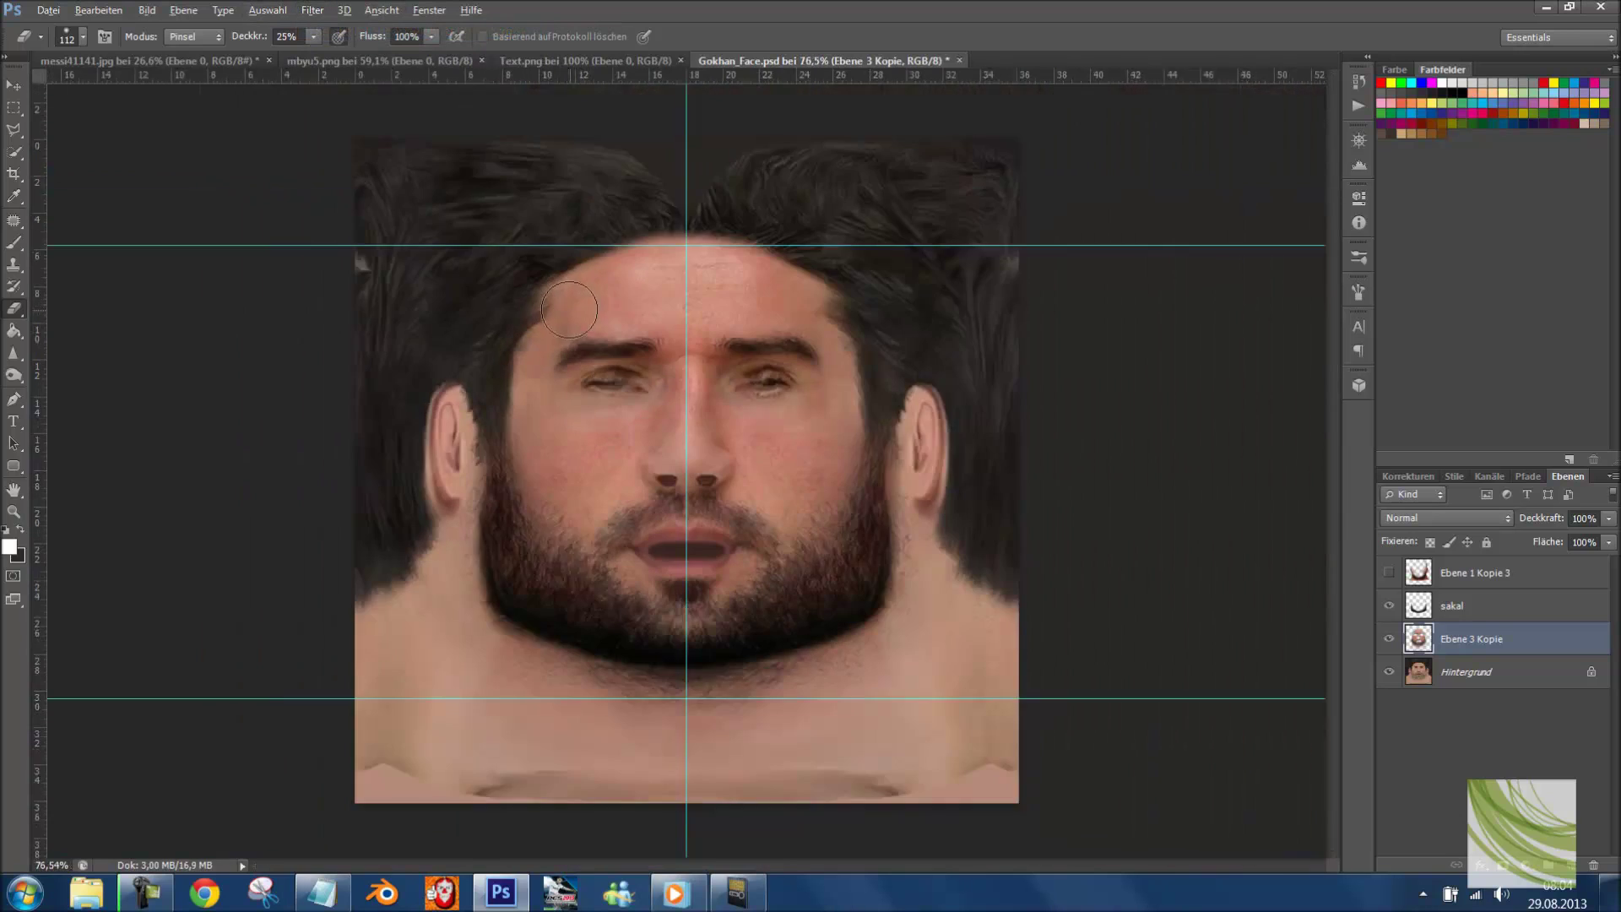
# - Delete the unused Ebene 1 Kopie 3 layer
pyautogui.press('alt')
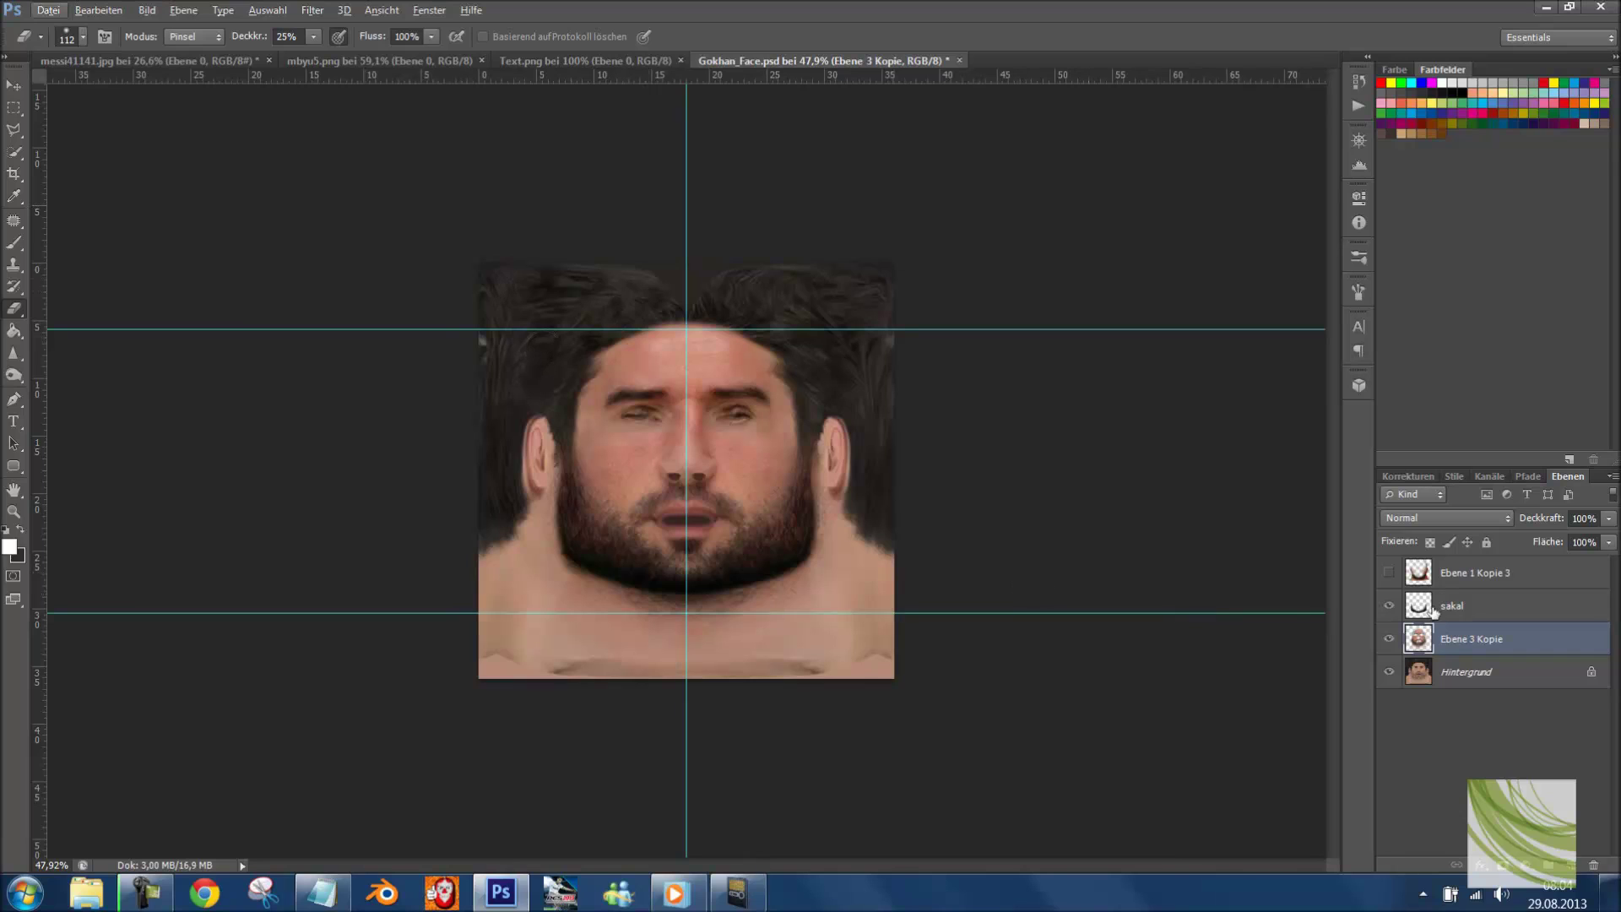
pyautogui.hotkey('alt', '[')
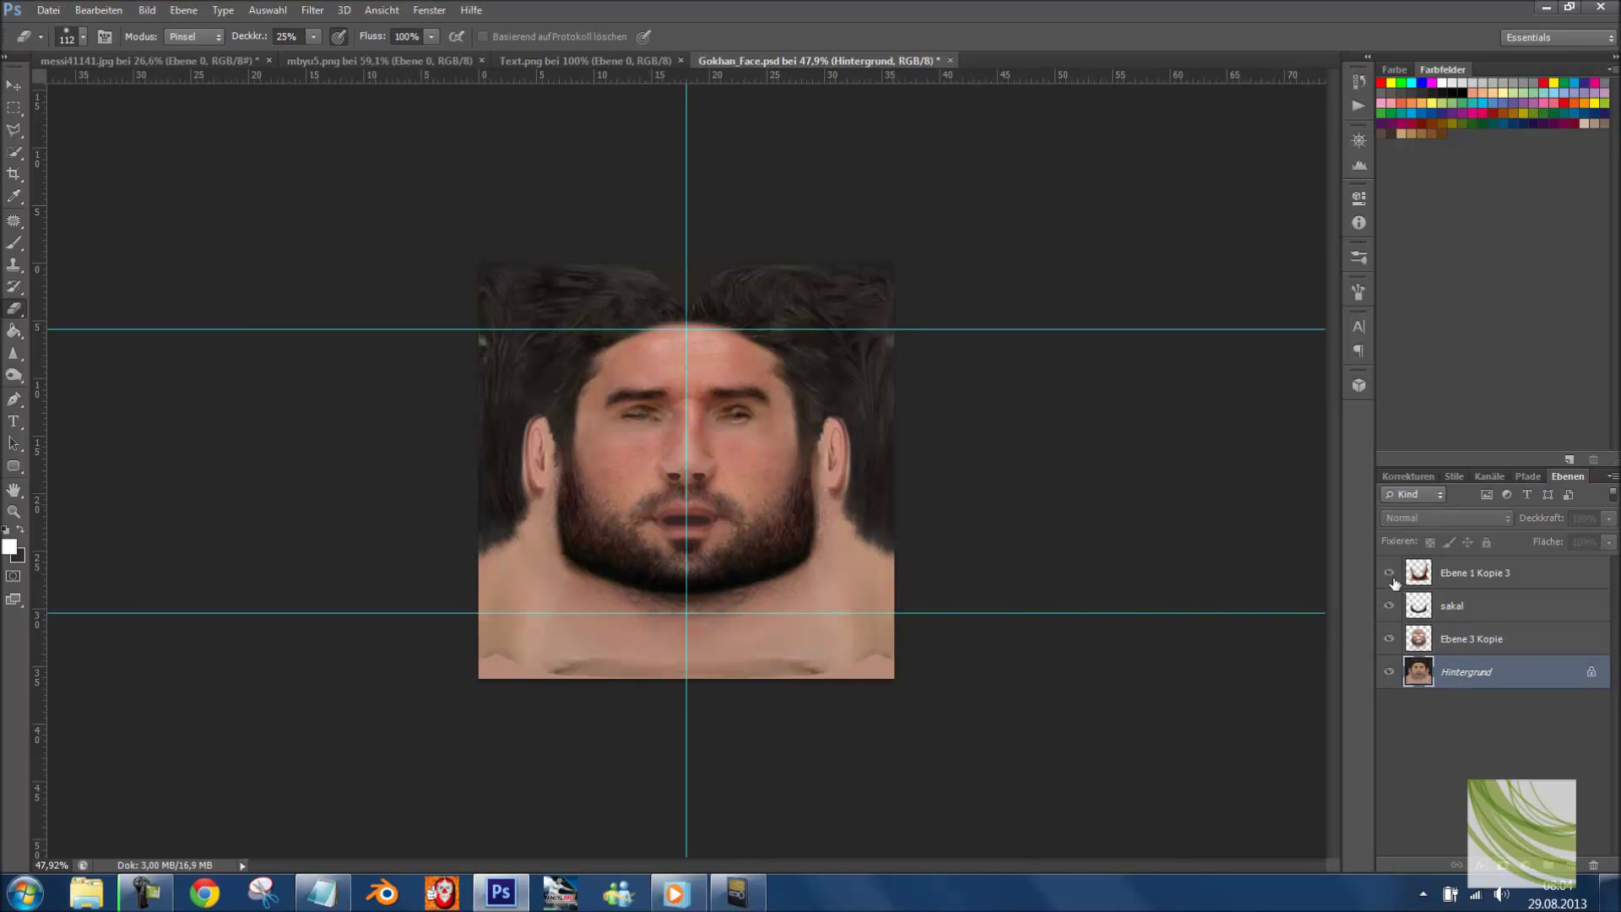
pyautogui.click(1389, 572)
pyautogui.click(1474, 572)
pyautogui.press('Delete')
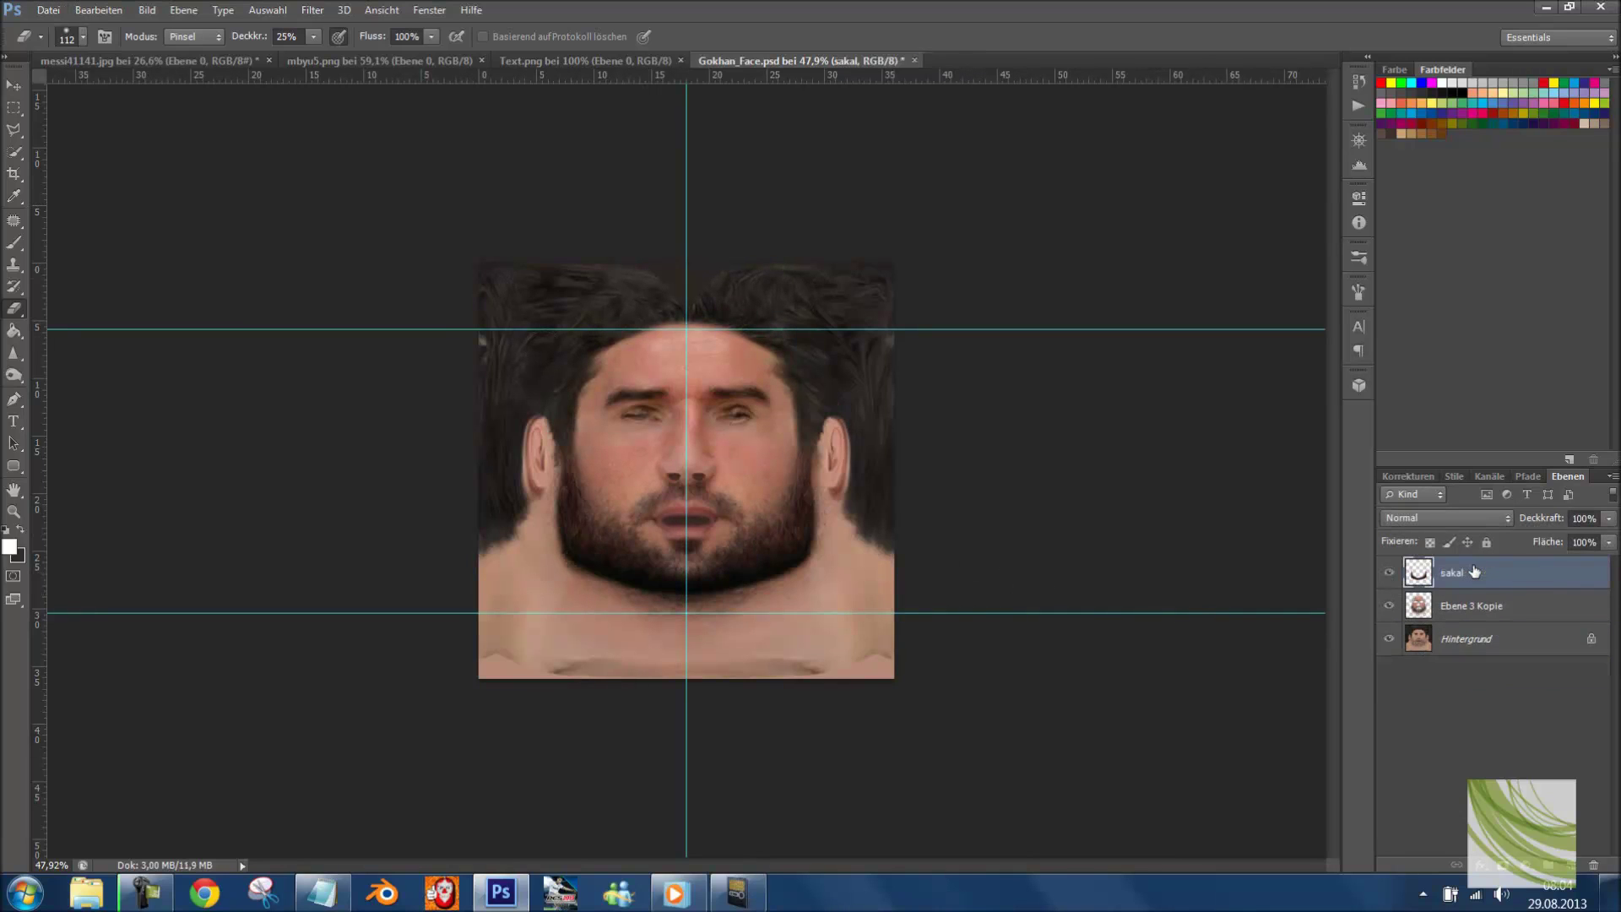
pyautogui.click(1469, 607)
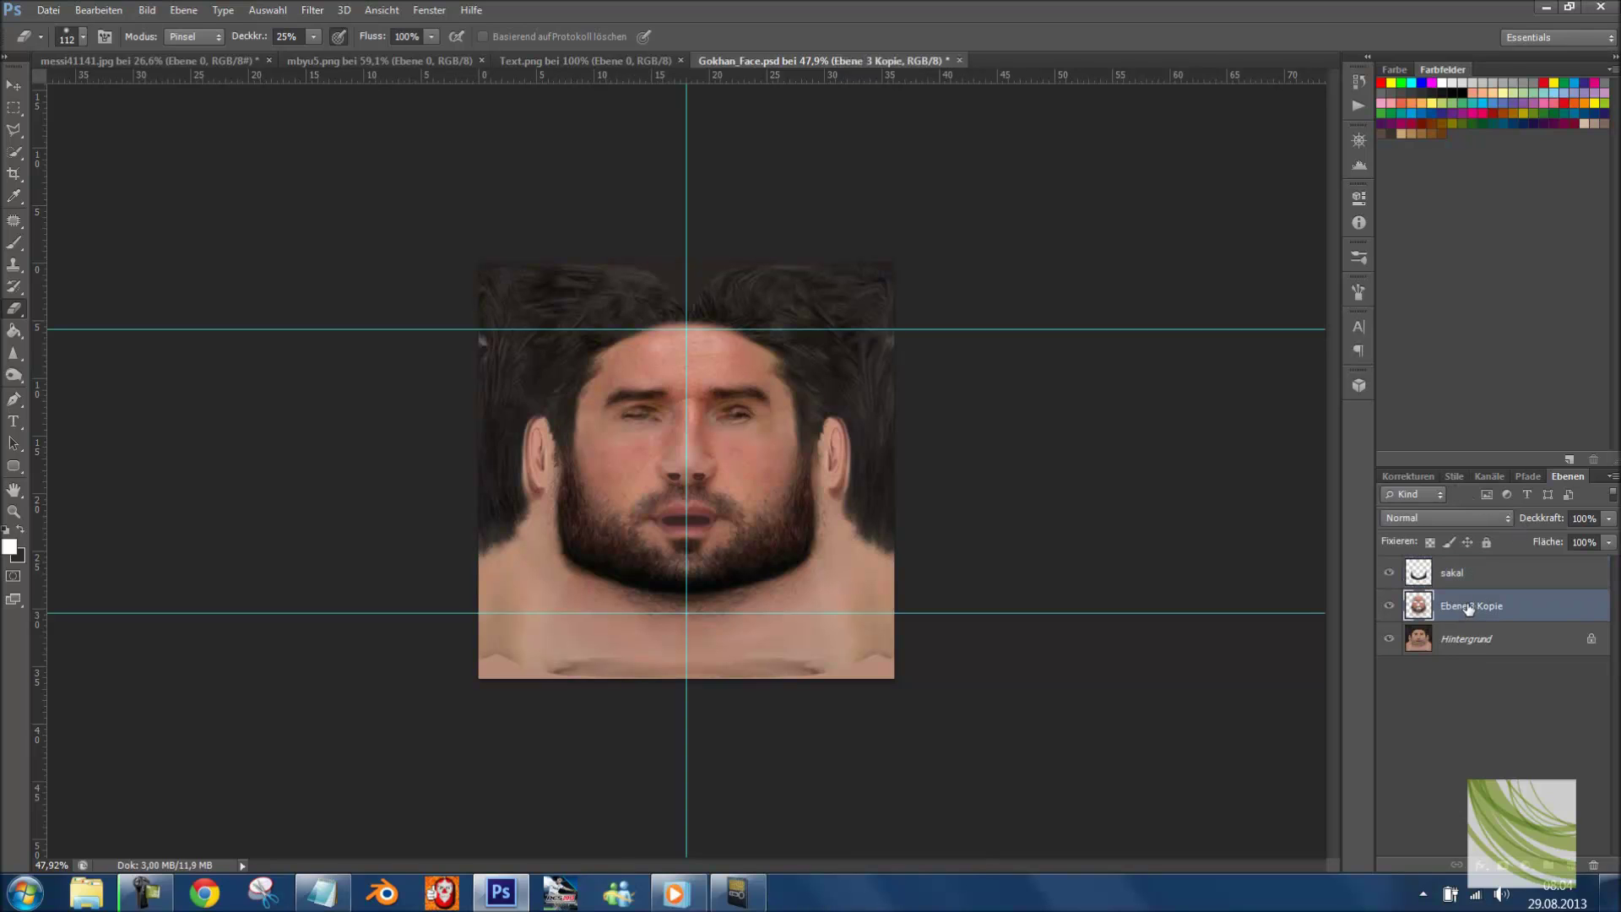
pyautogui.click(147, 10)
pyautogui.moveTo(194, 58)
pyautogui.click(473, 90)
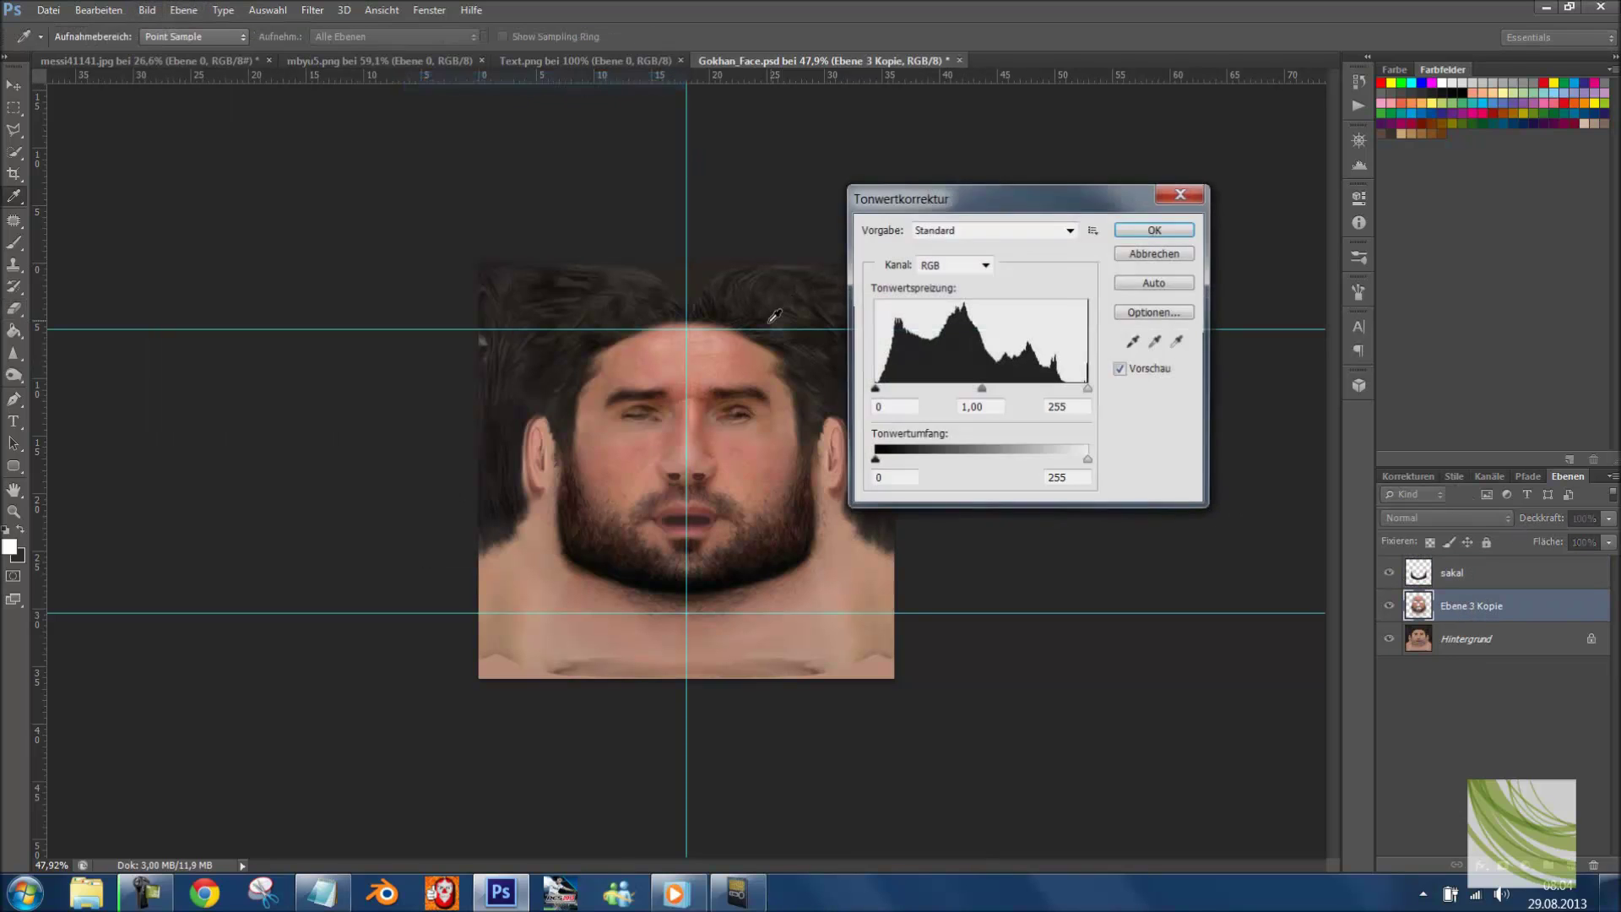
pyautogui.moveTo(873, 390); pyautogui.dragTo(881, 391)
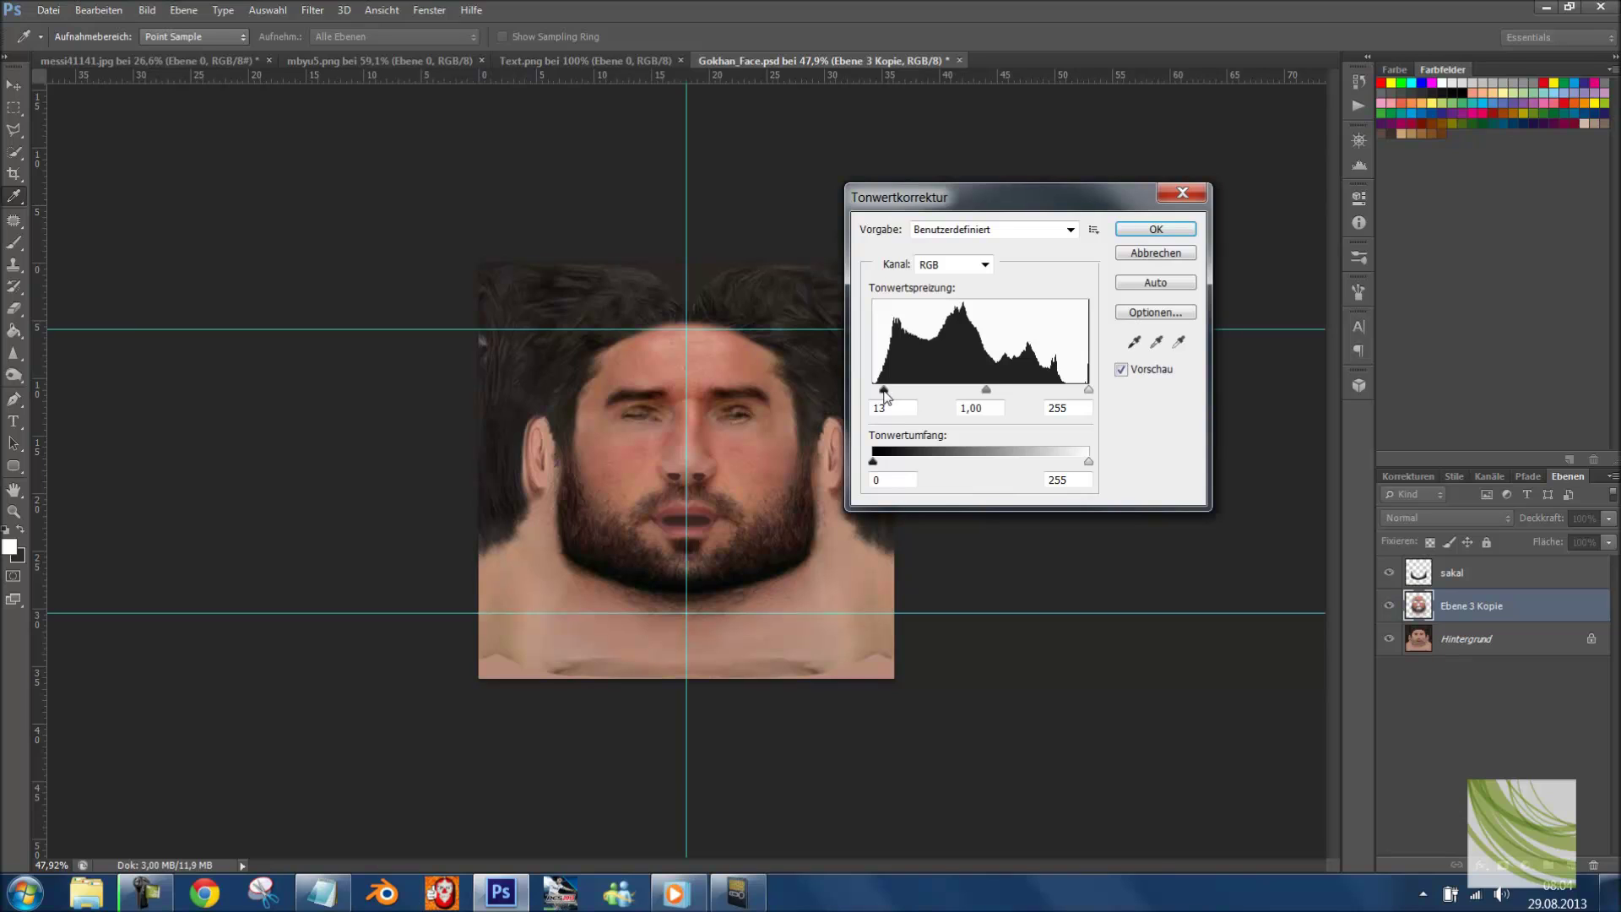
pyautogui.click(1156, 253)
pyautogui.press('e')
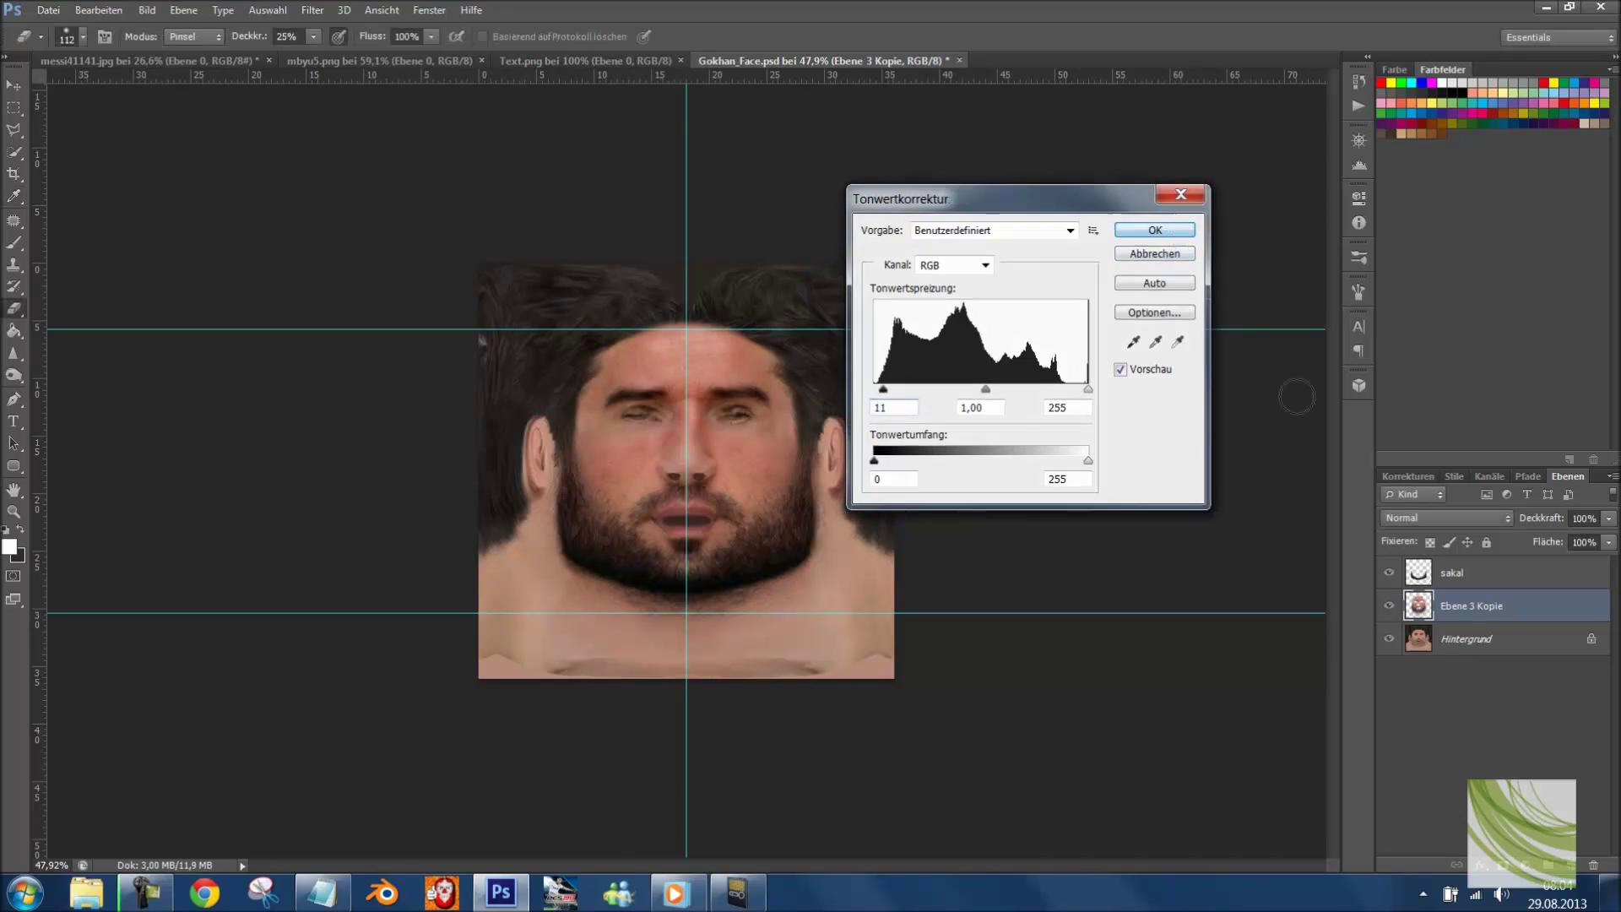
pyautogui.click(1466, 639)
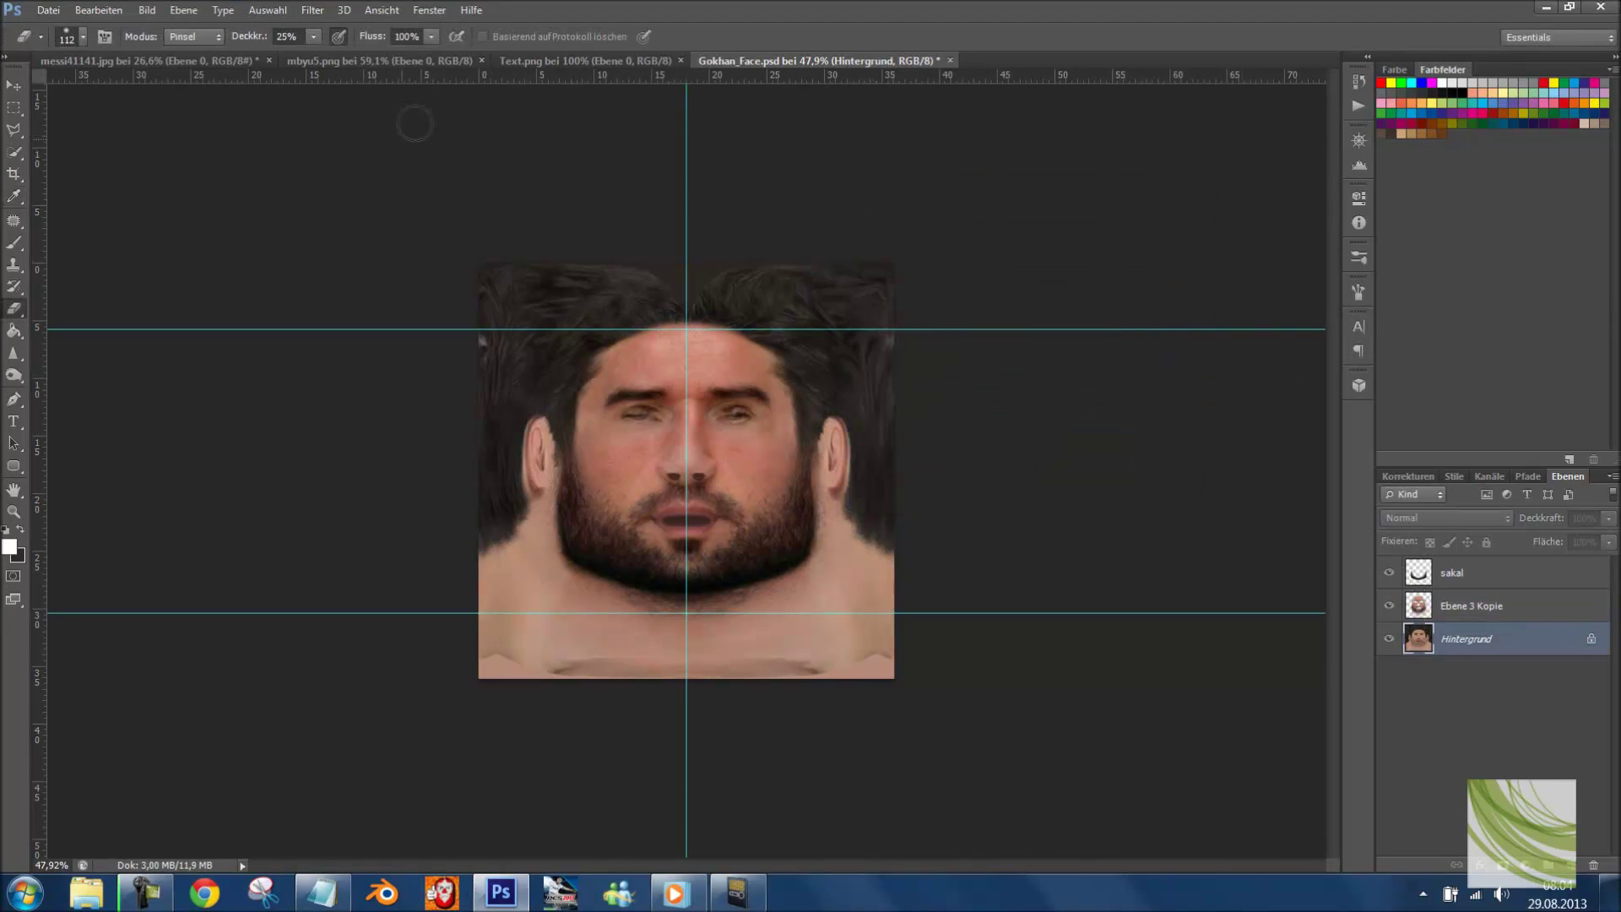
pyautogui.click(156, 14)
pyautogui.click(951, 172)
# - Try merging the sakal layer down into Ebene 3 Kopie, and undo the merge
pyautogui.click(1449, 608)
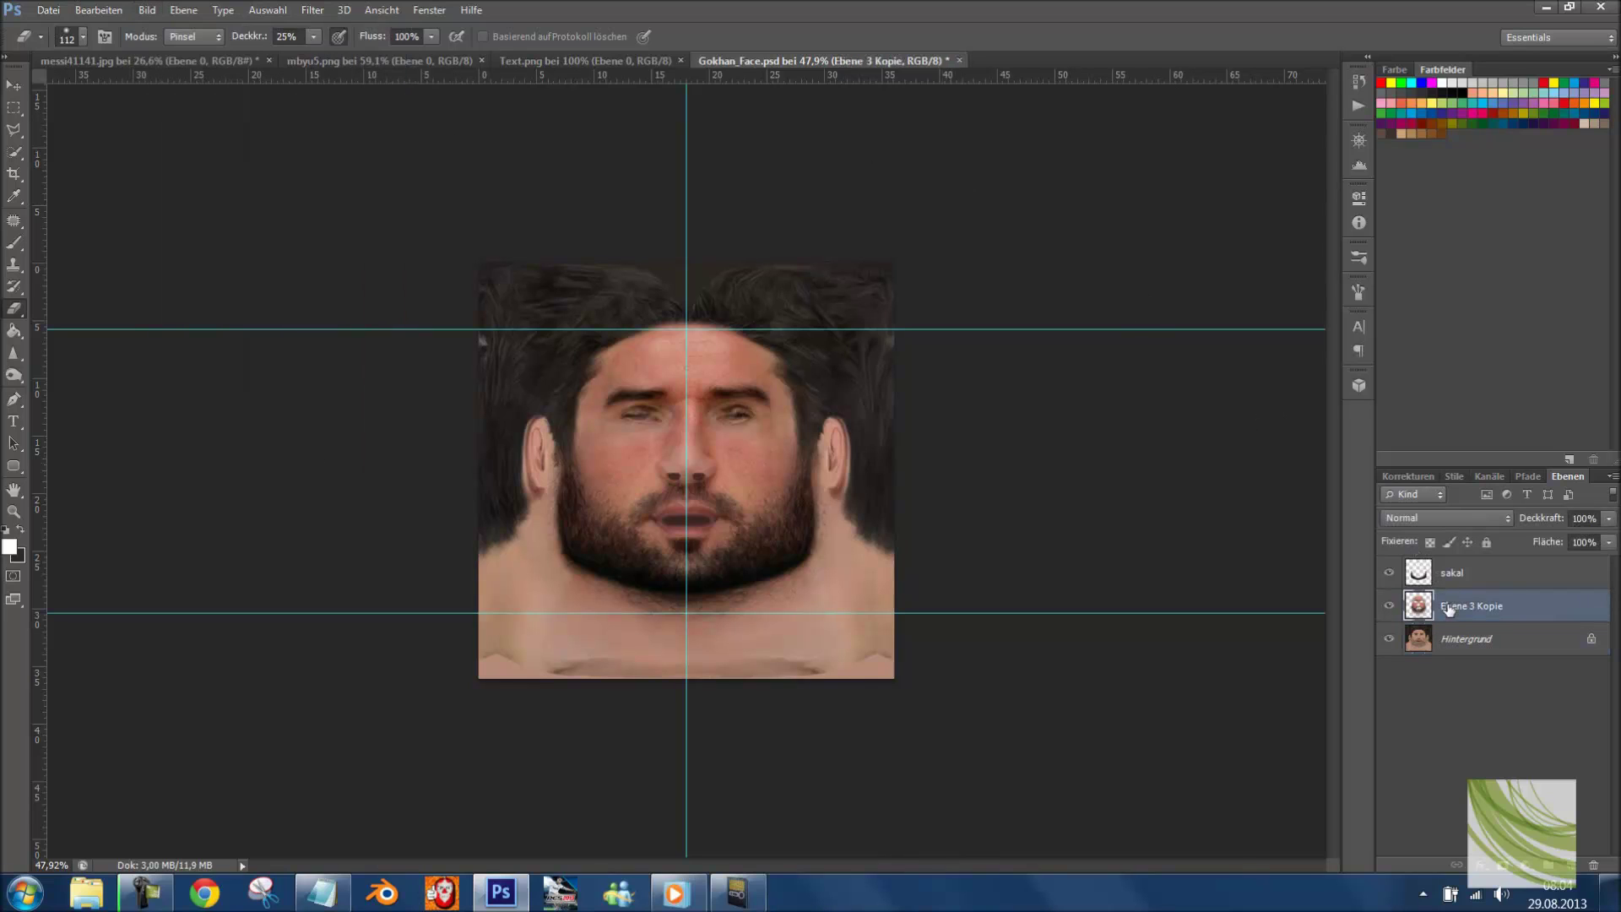
pyautogui.click(1454, 586)
pyautogui.hotkey('ctrl', 'e')
pyautogui.scroll(1, 235, 157)
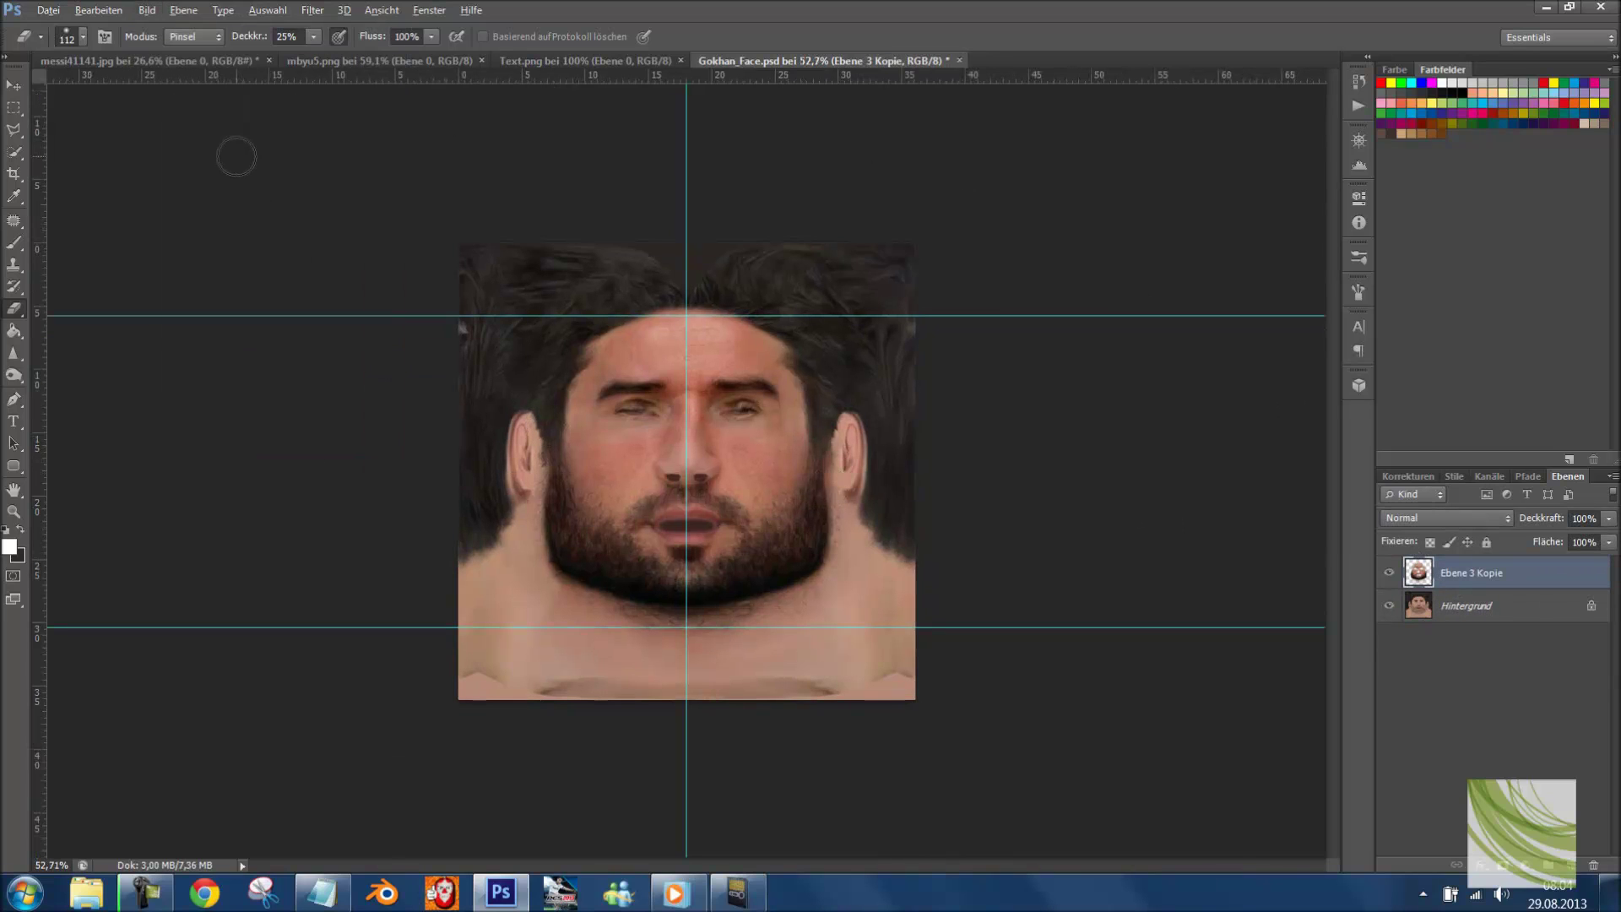
pyautogui.hotkey('ctrl', 'z')
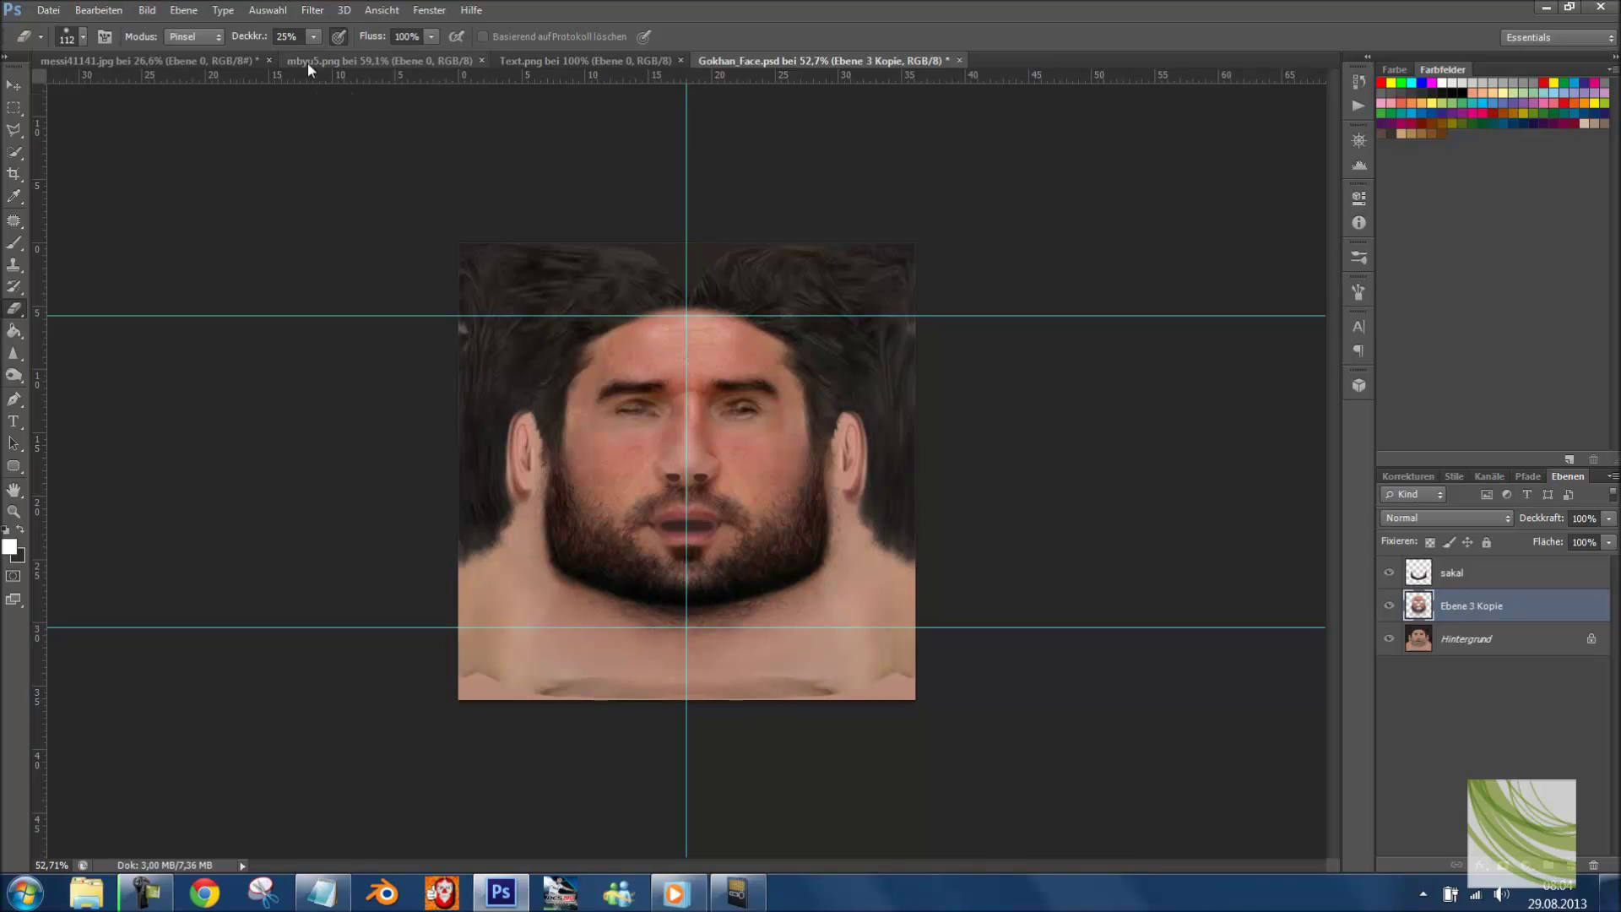
# - Apply a Selective Color correction to Hintergrund's reds with cyan -27, magenta +16, yellow +23 and black +32
pyautogui.click(147, 10)
pyautogui.moveTo(253, 61)
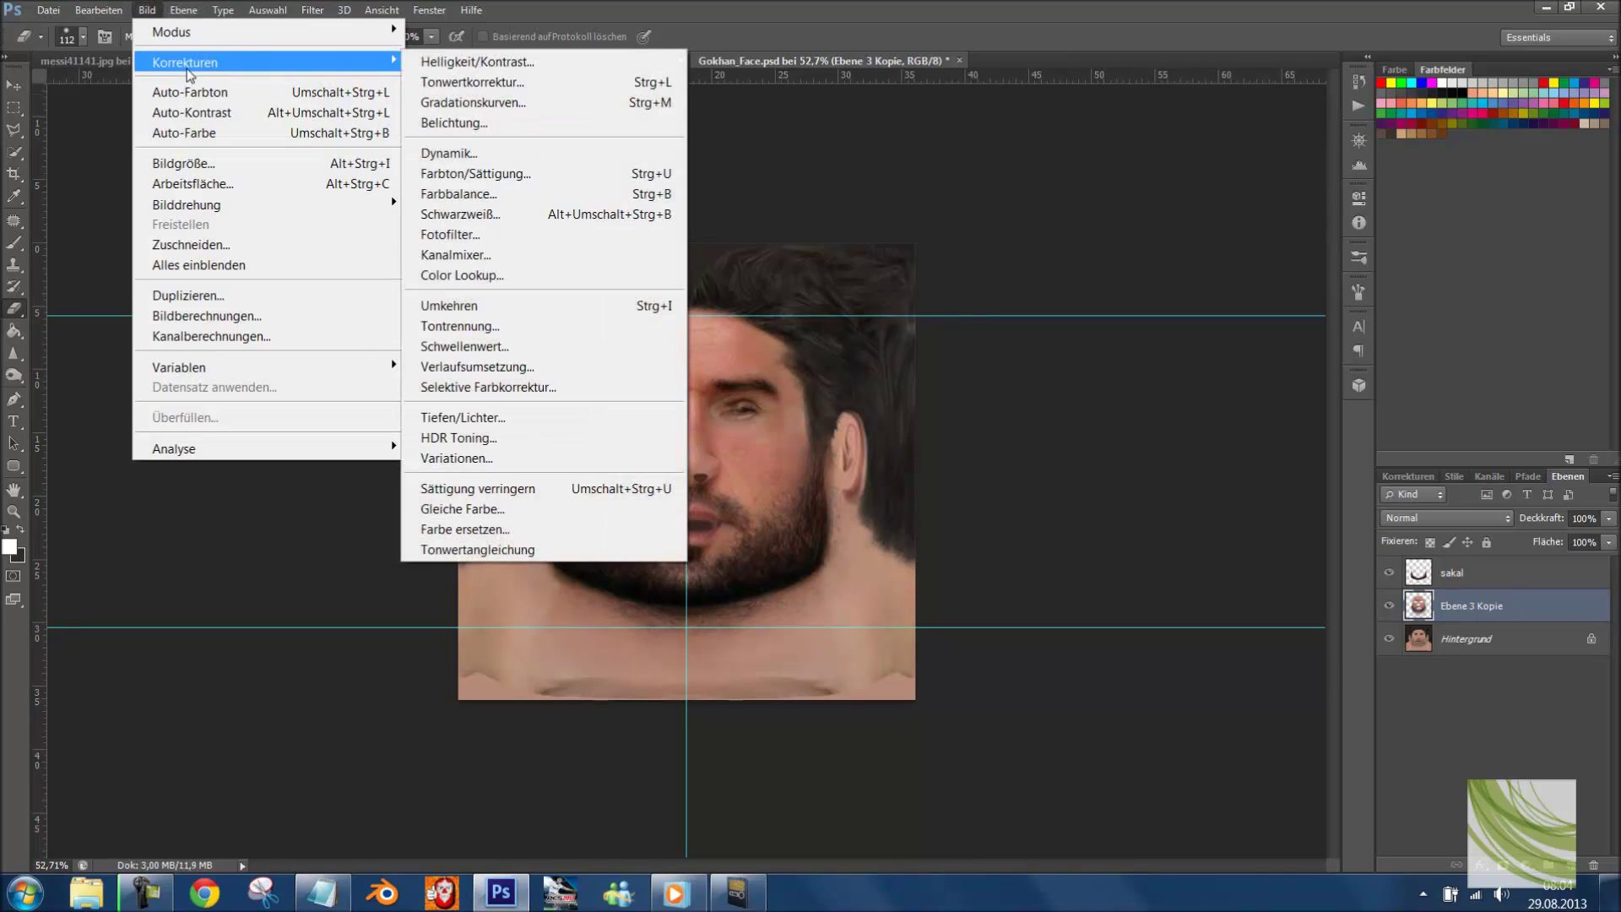
pyautogui.click(929, 263)
pyautogui.click(1467, 638)
pyautogui.click(147, 10)
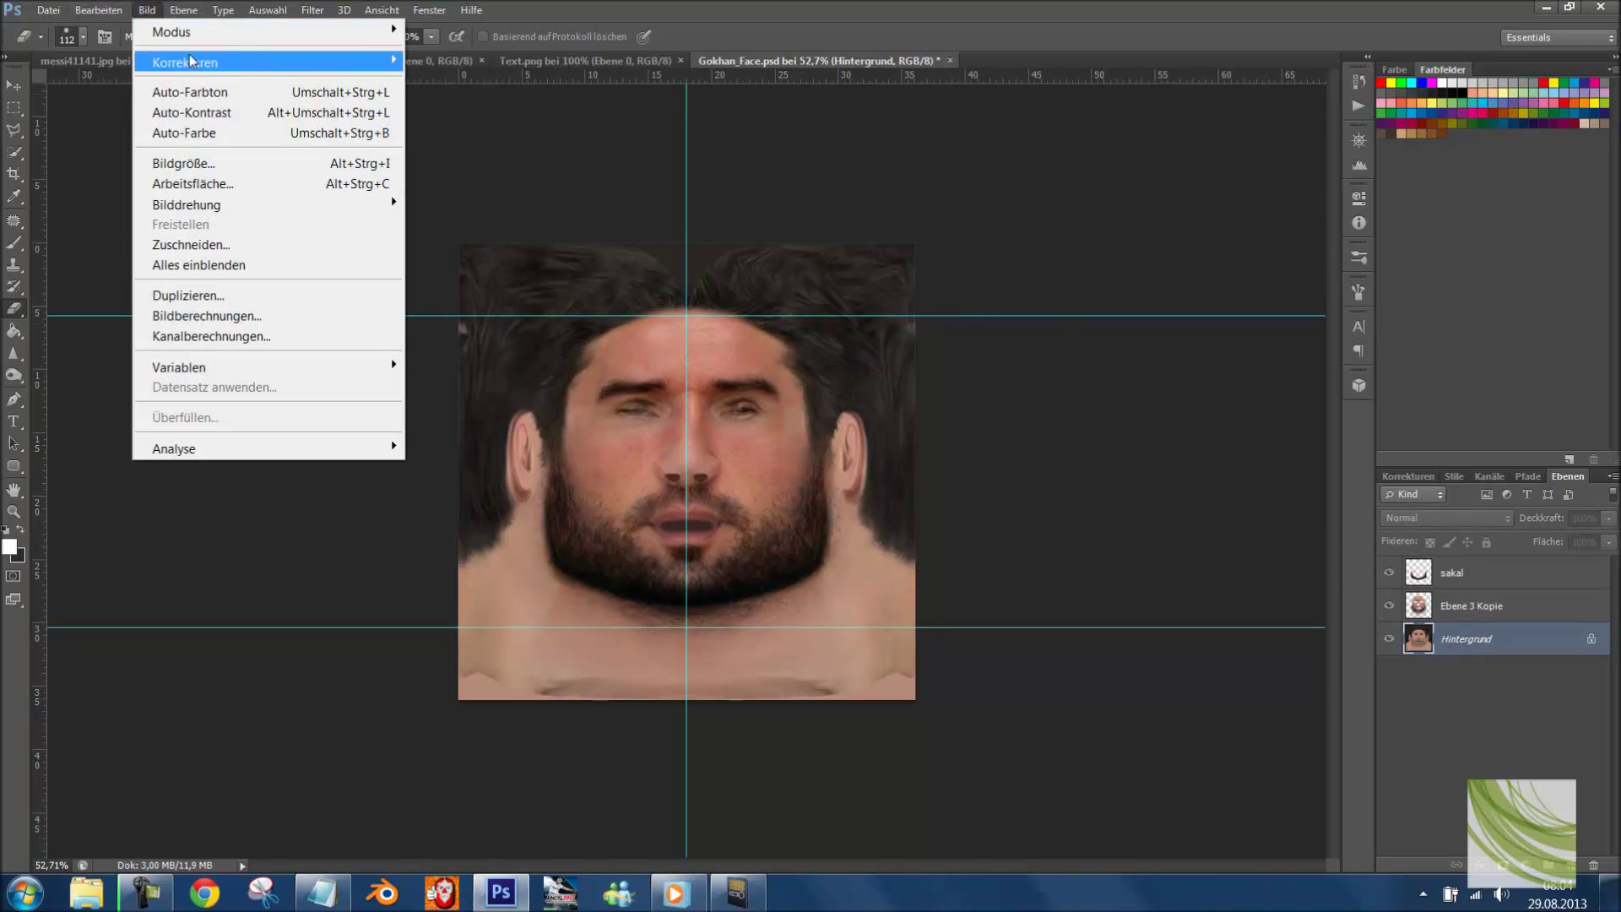
pyautogui.moveTo(191, 60)
pyautogui.click(524, 386)
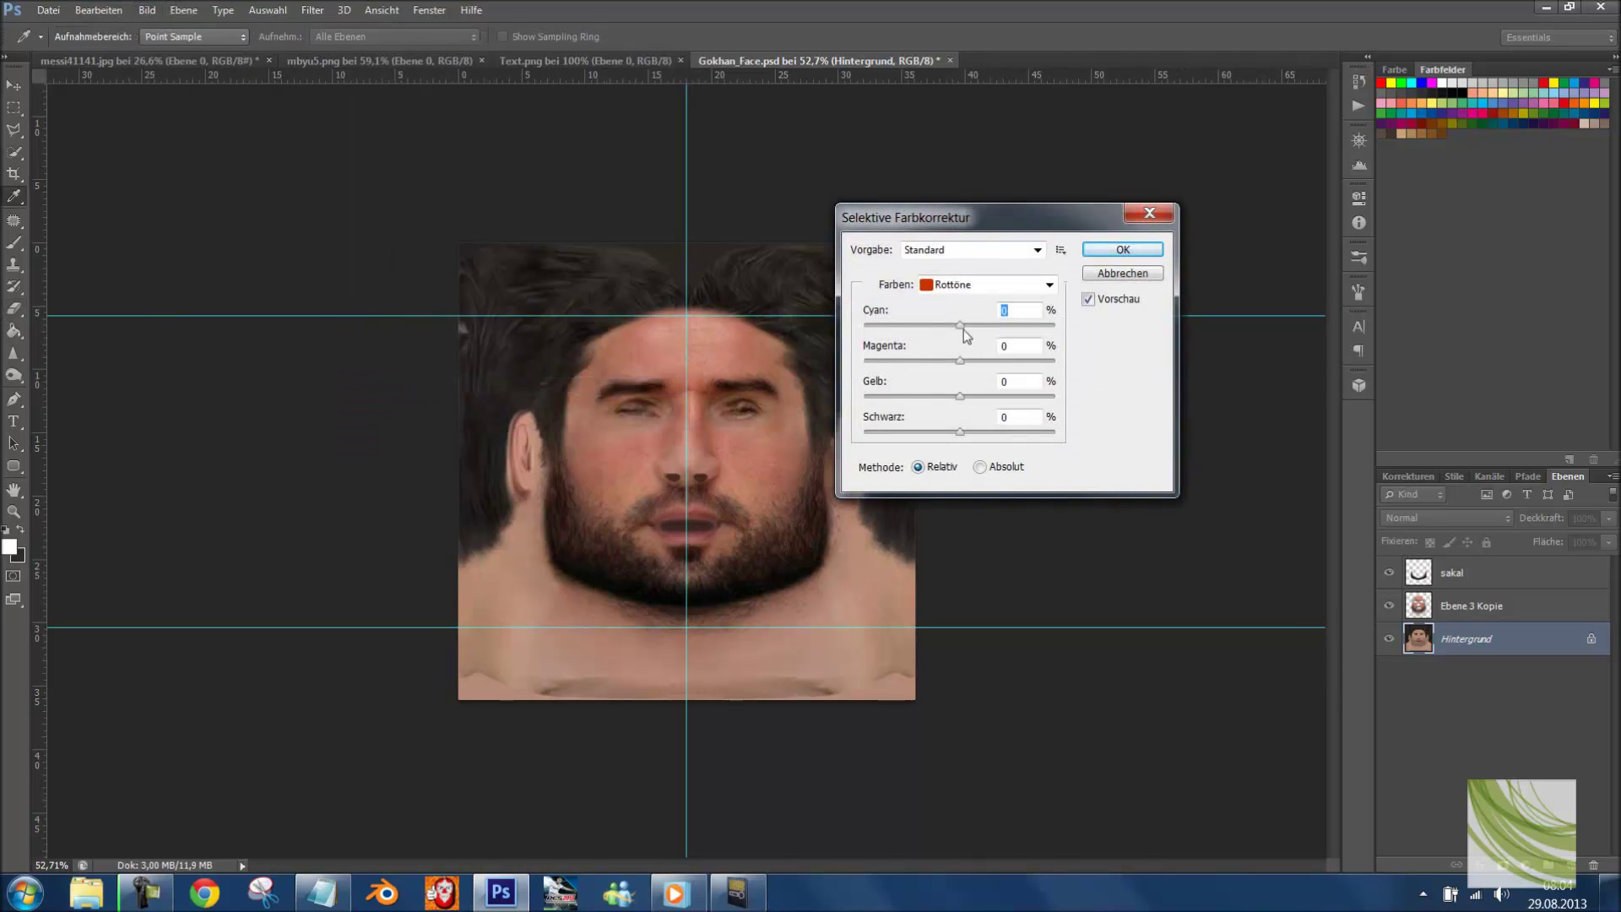
pyautogui.moveTo(964, 328); pyautogui.dragTo(934, 334)
pyautogui.moveTo(986, 397); pyautogui.dragTo(977, 432)
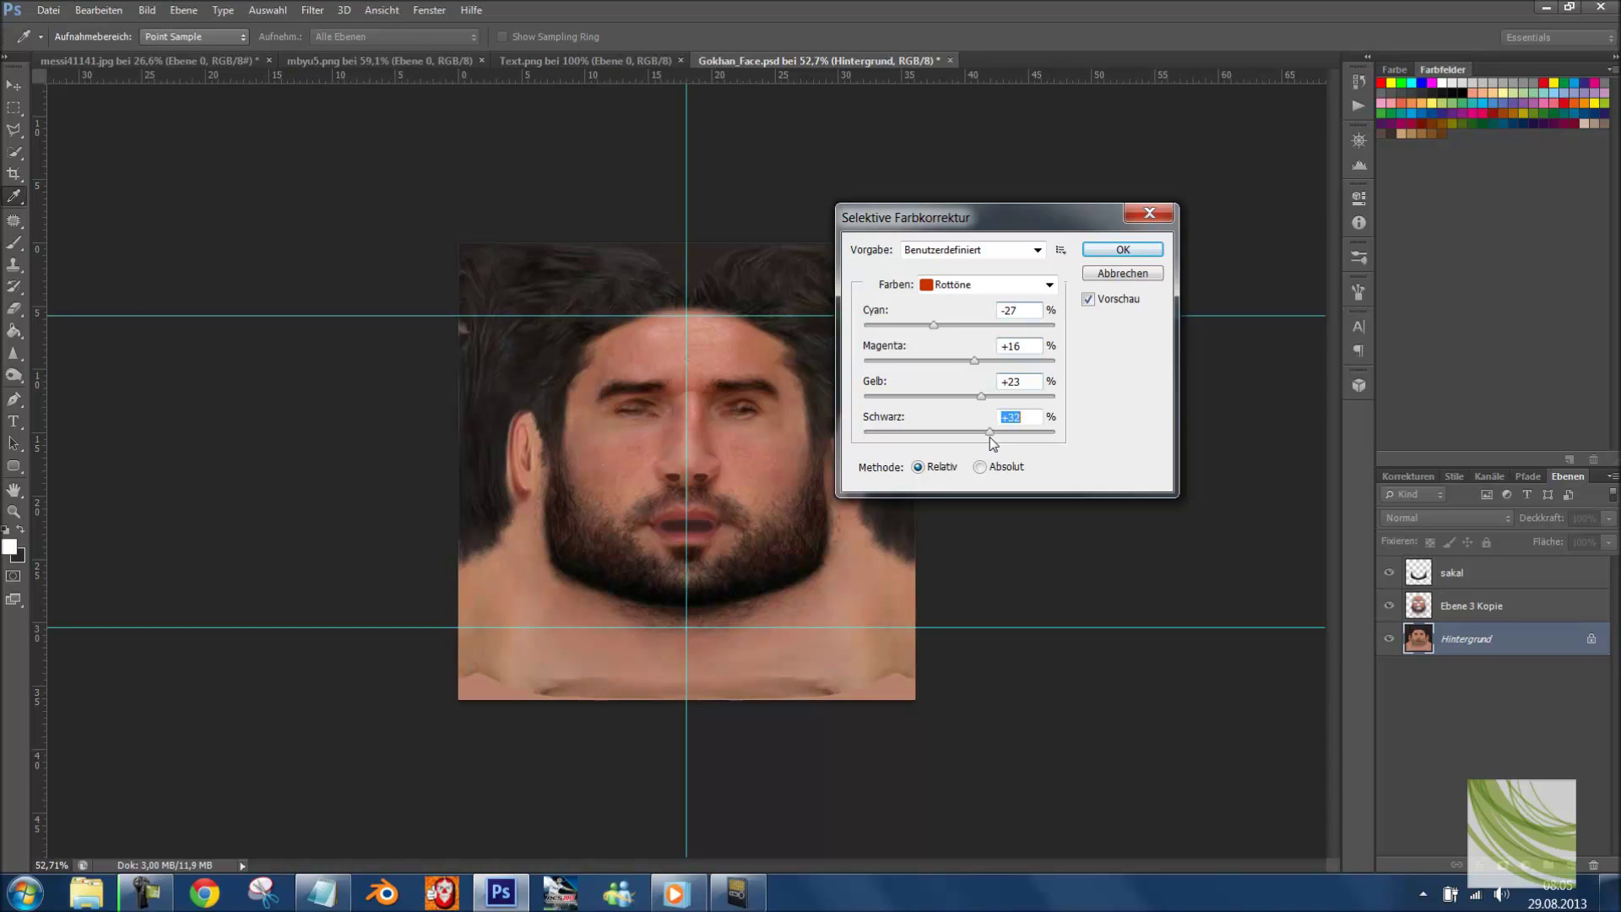
pyautogui.click(1123, 249)
pyautogui.press('e')
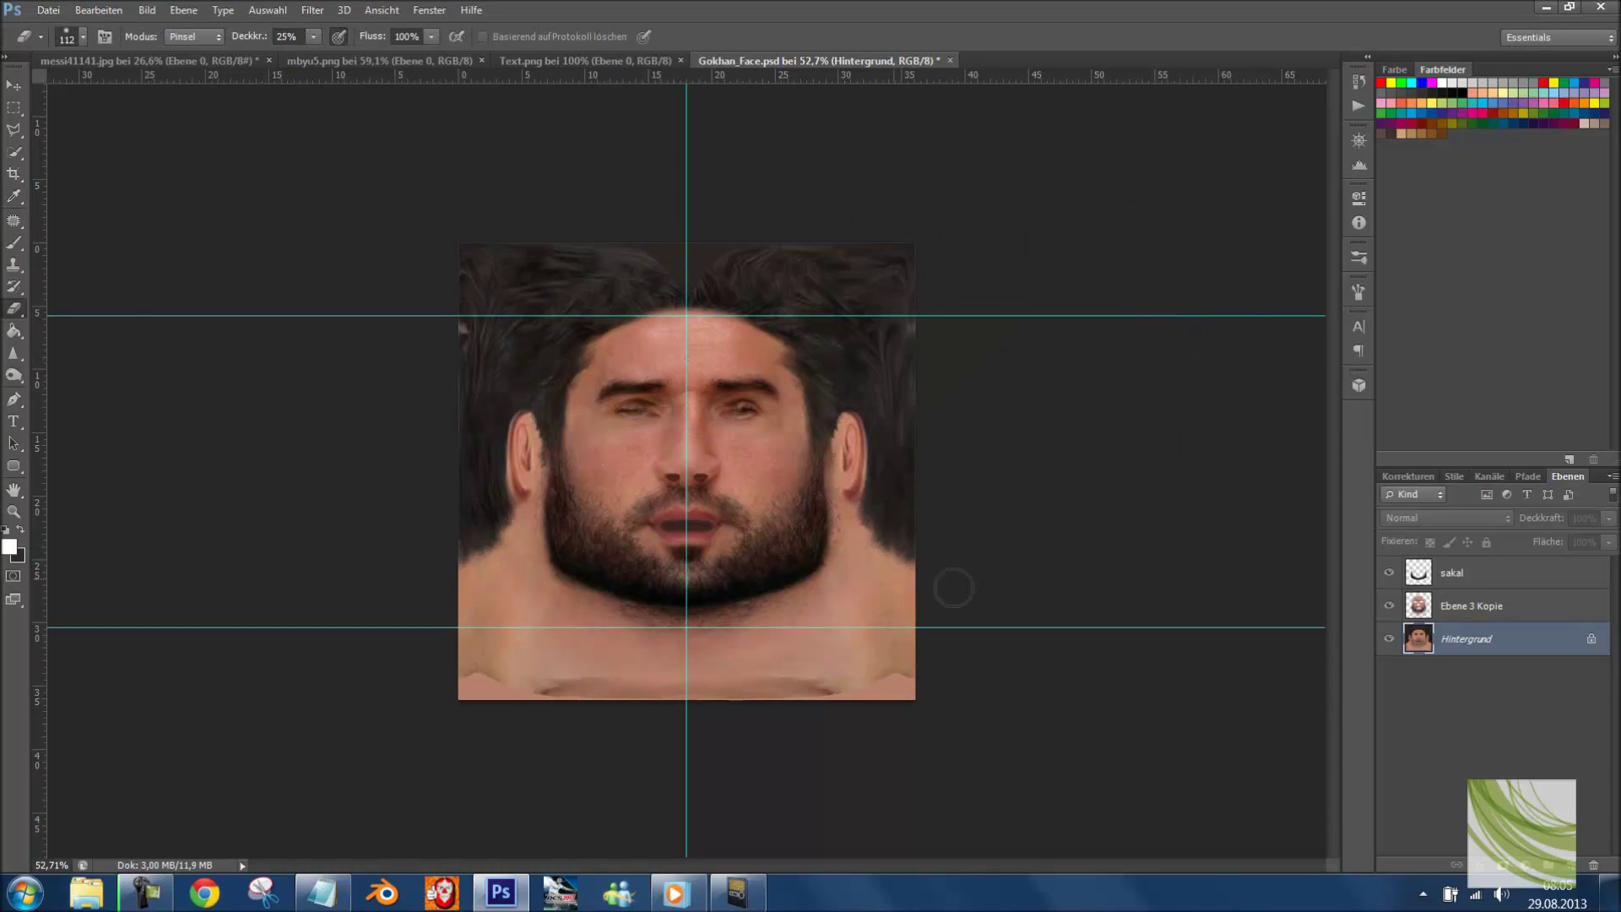
# - Reapply the last used filter to the sakal beard layer
pyautogui.click(1458, 610)
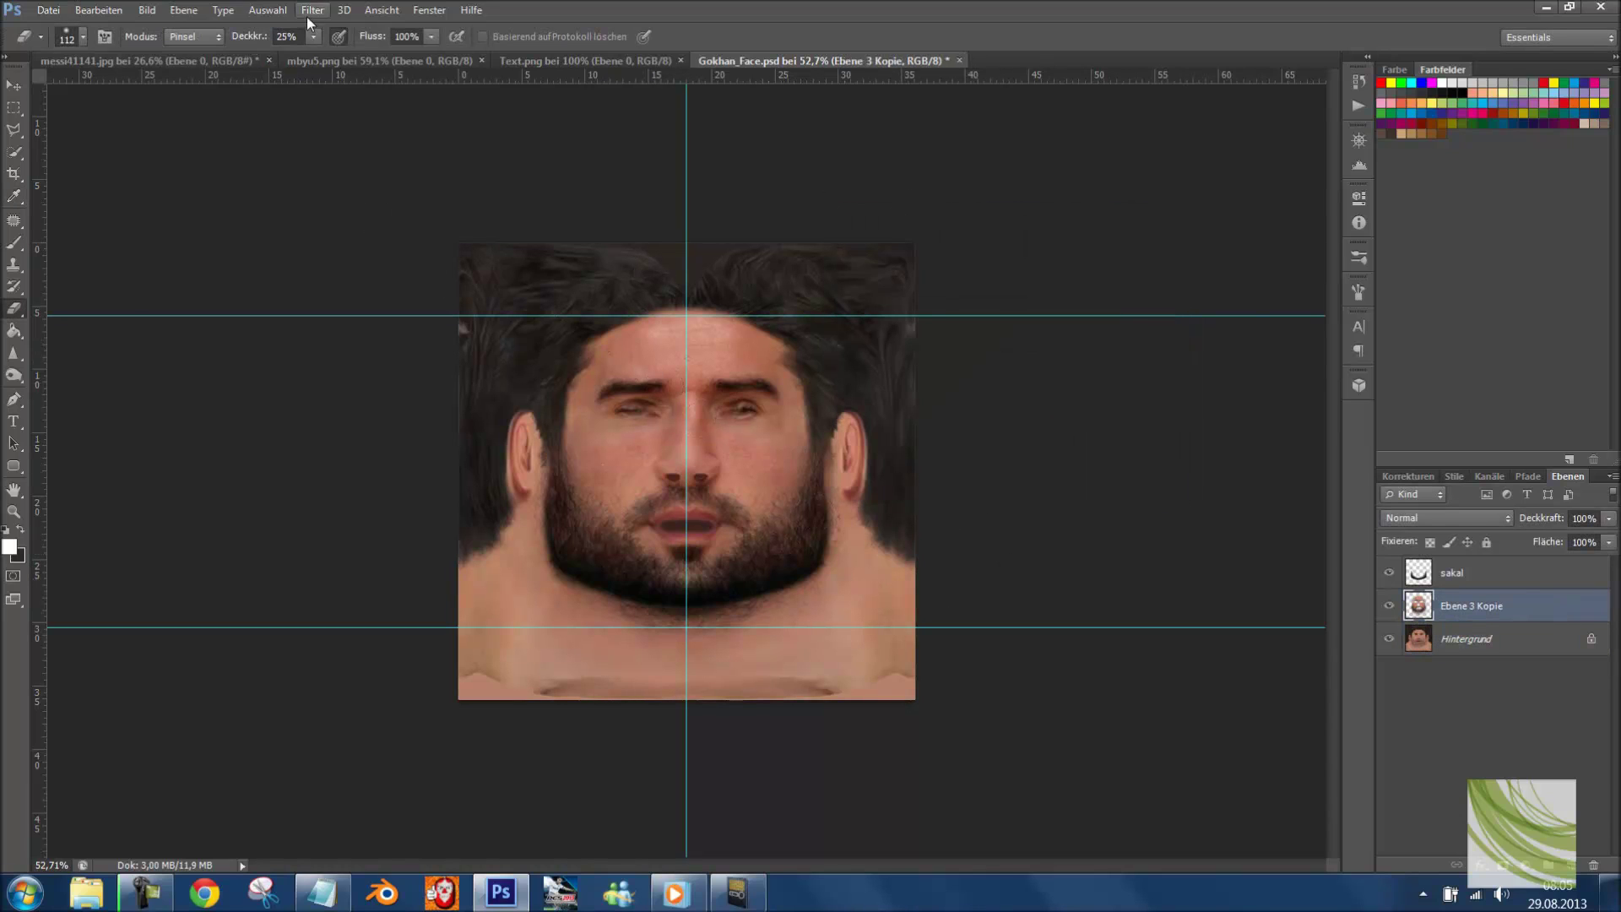
pyautogui.click(1496, 578)
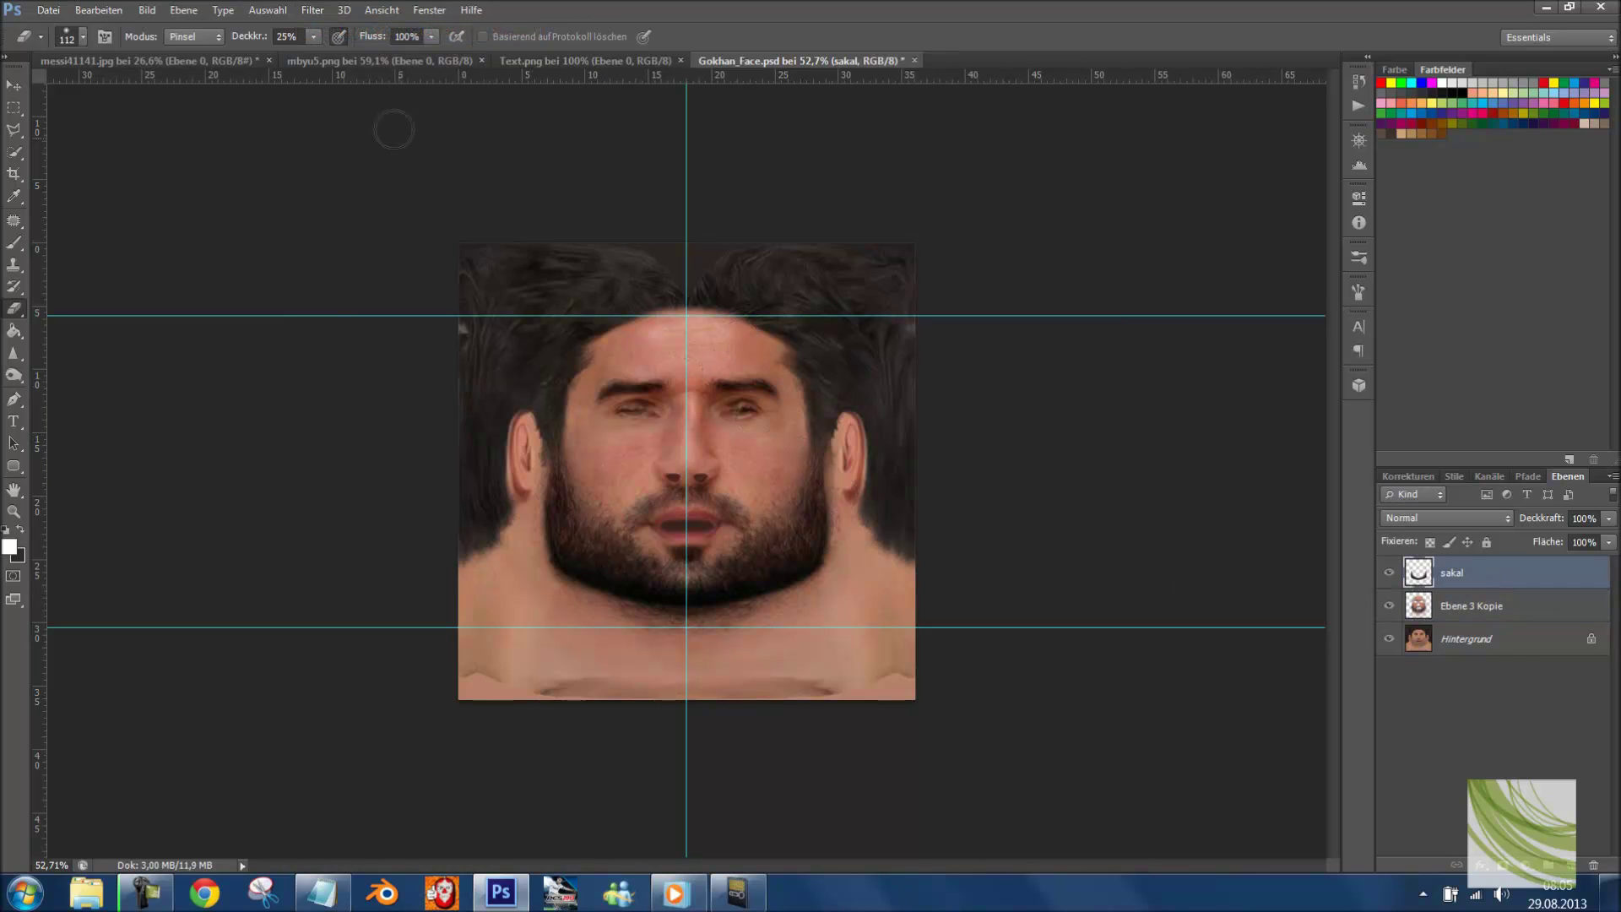
pyautogui.click(309, 15)
pyautogui.click(317, 33)
# - Remove the vertical centre guide and both horizontal guides from the texture
pyautogui.click(13, 87)
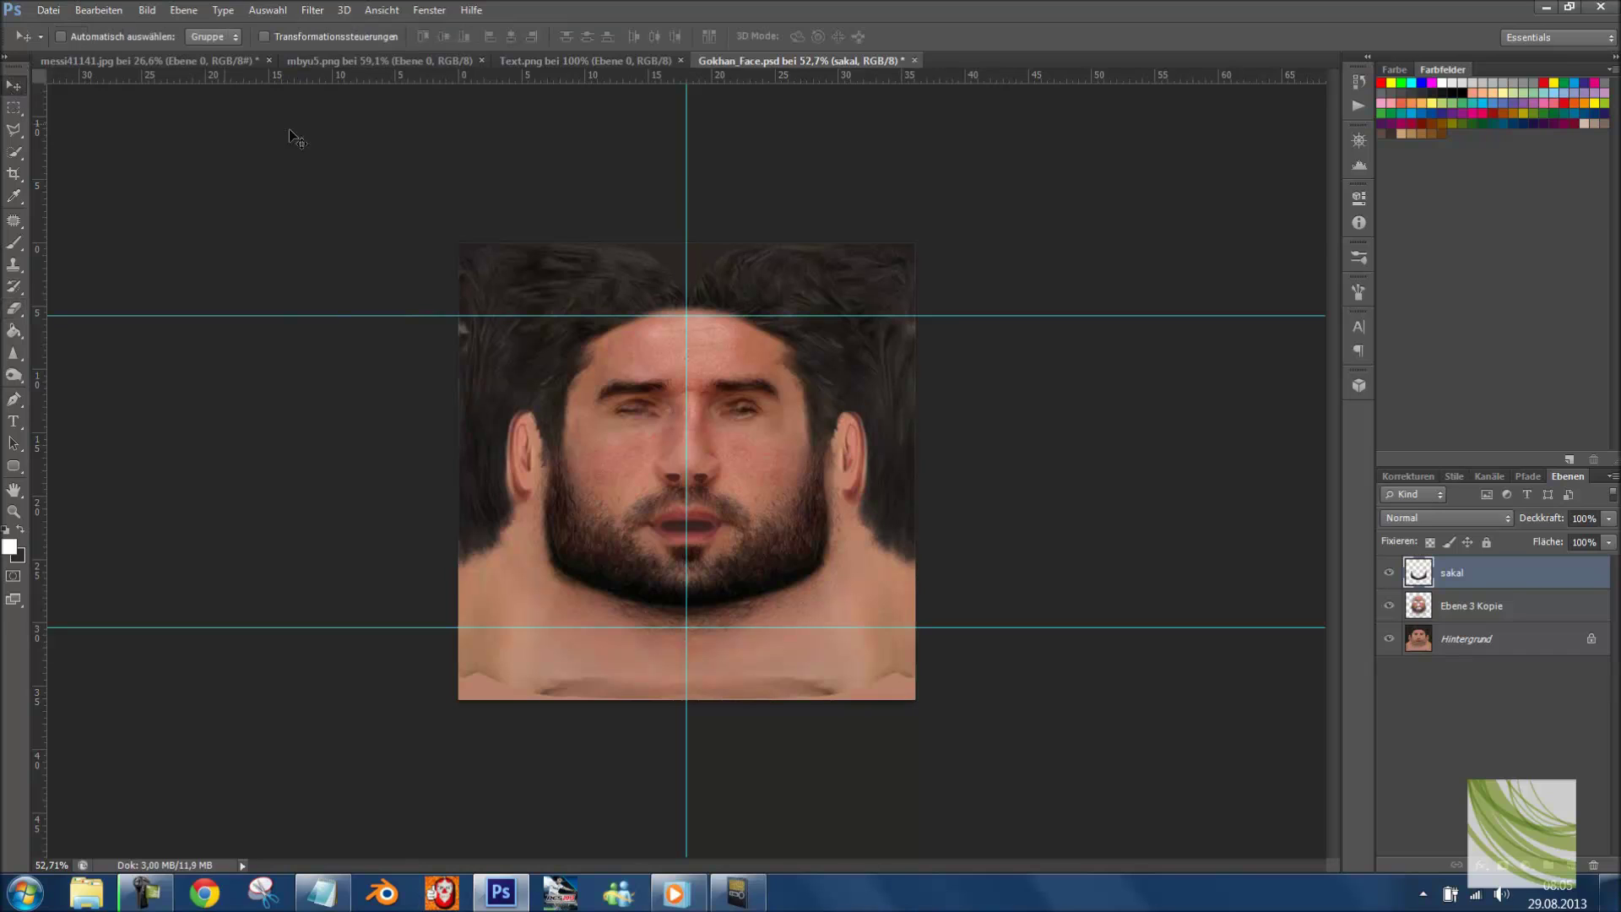
pyautogui.moveTo(688, 187); pyautogui.dragTo(38, 169)
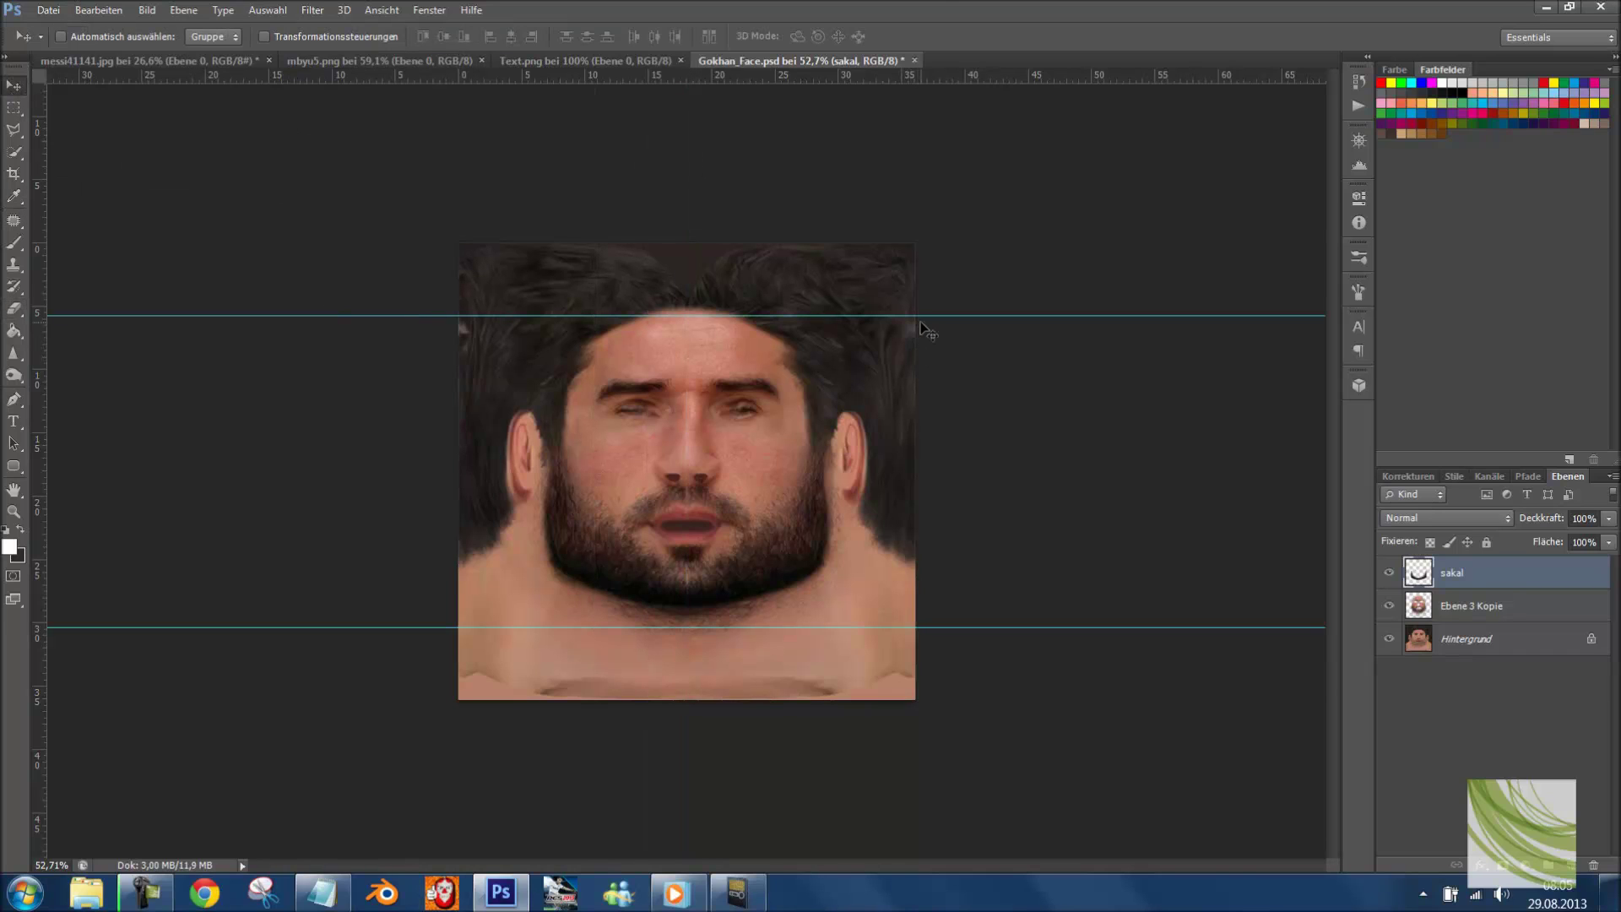
pyautogui.moveTo(923, 317); pyautogui.dragTo(929, 74)
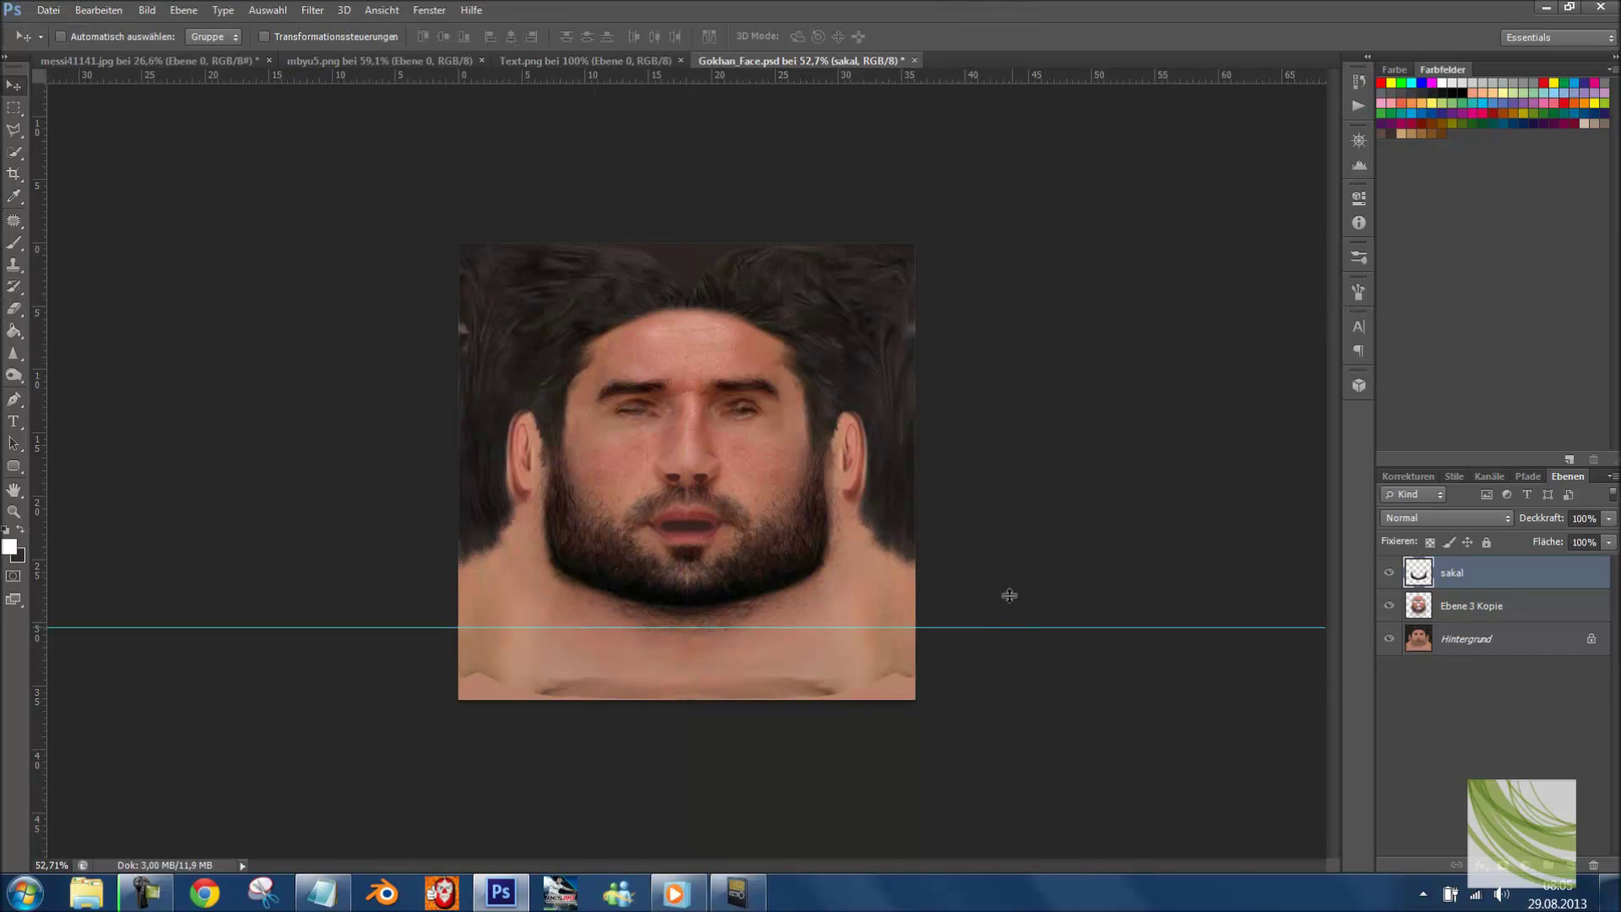
pyautogui.moveTo(1009, 626); pyautogui.dragTo(994, 7)
# - Reapply the last used filter to the Hintergrund layer
pyautogui.click(1455, 650)
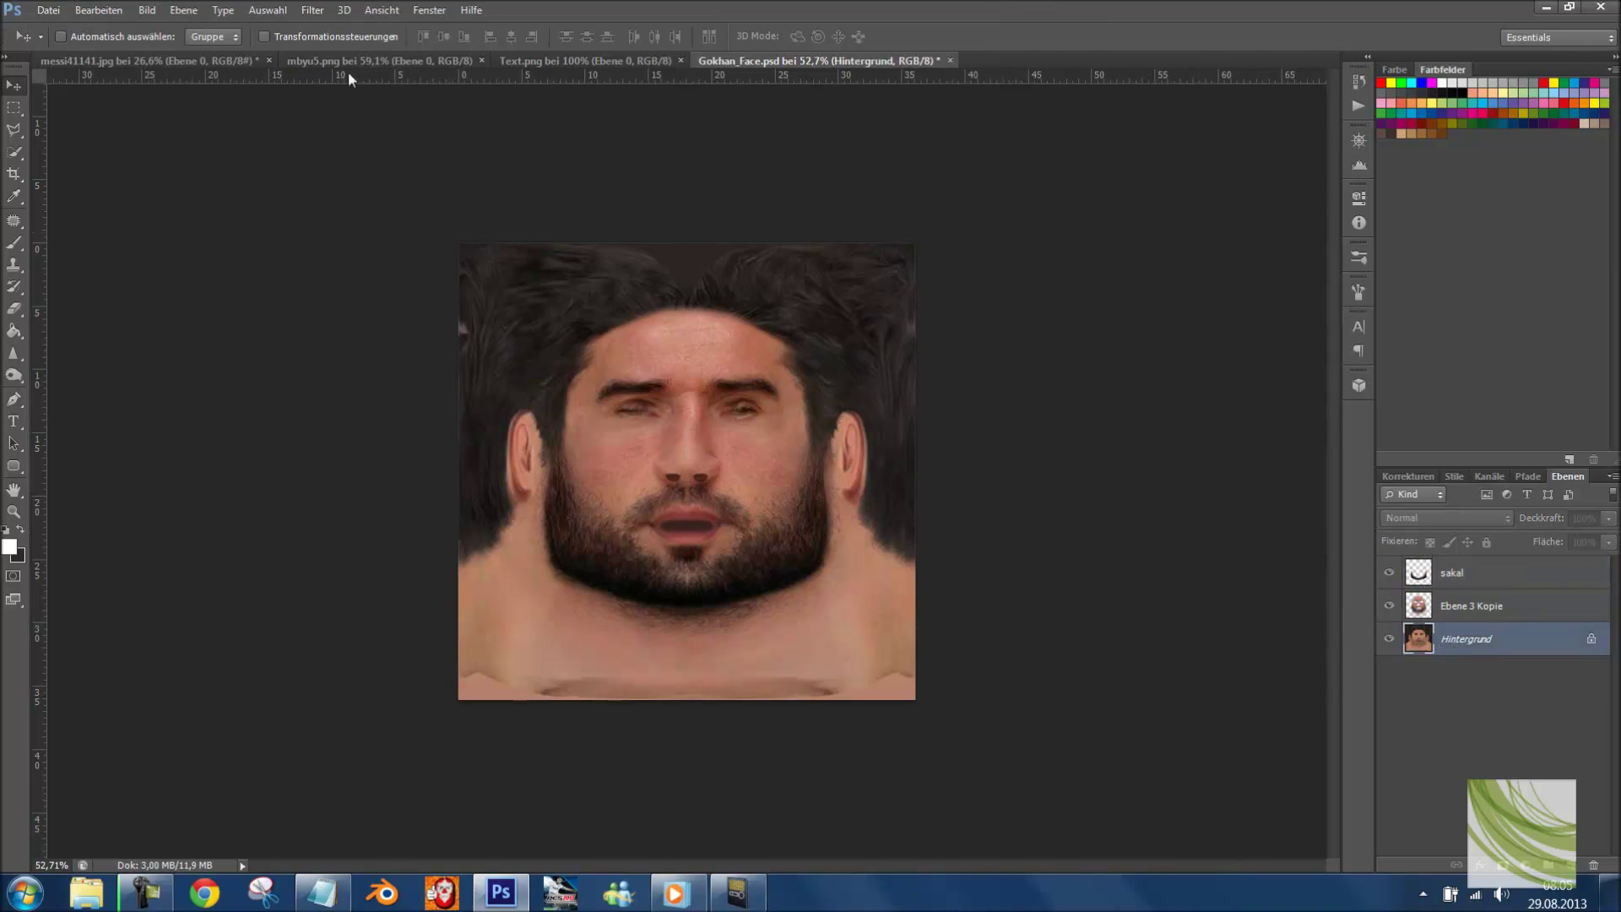
pyautogui.click(313, 11)
pyautogui.click(326, 27)
# - Resize the image to 512 x 512 pixels
pyautogui.hotkey('ctrl', 'alt', 'i')
pyautogui.write('512')
pyautogui.press('Tab')
pyautogui.write('5')
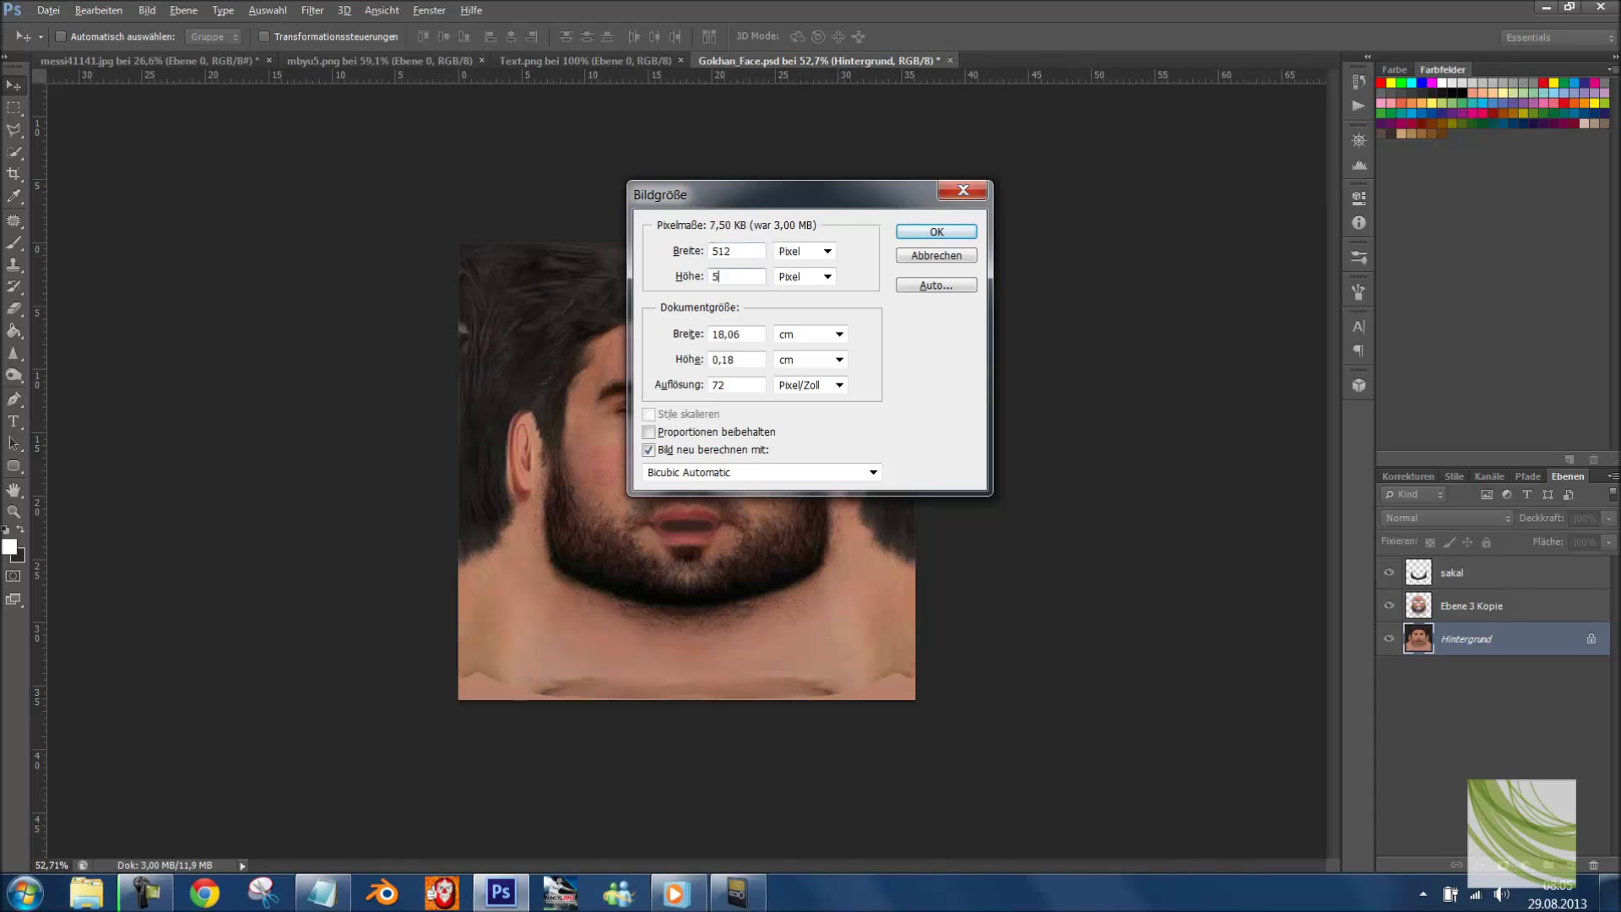
pyautogui.write('12')
pyautogui.press('Return')
pyautogui.scroll(3, 652, 447)
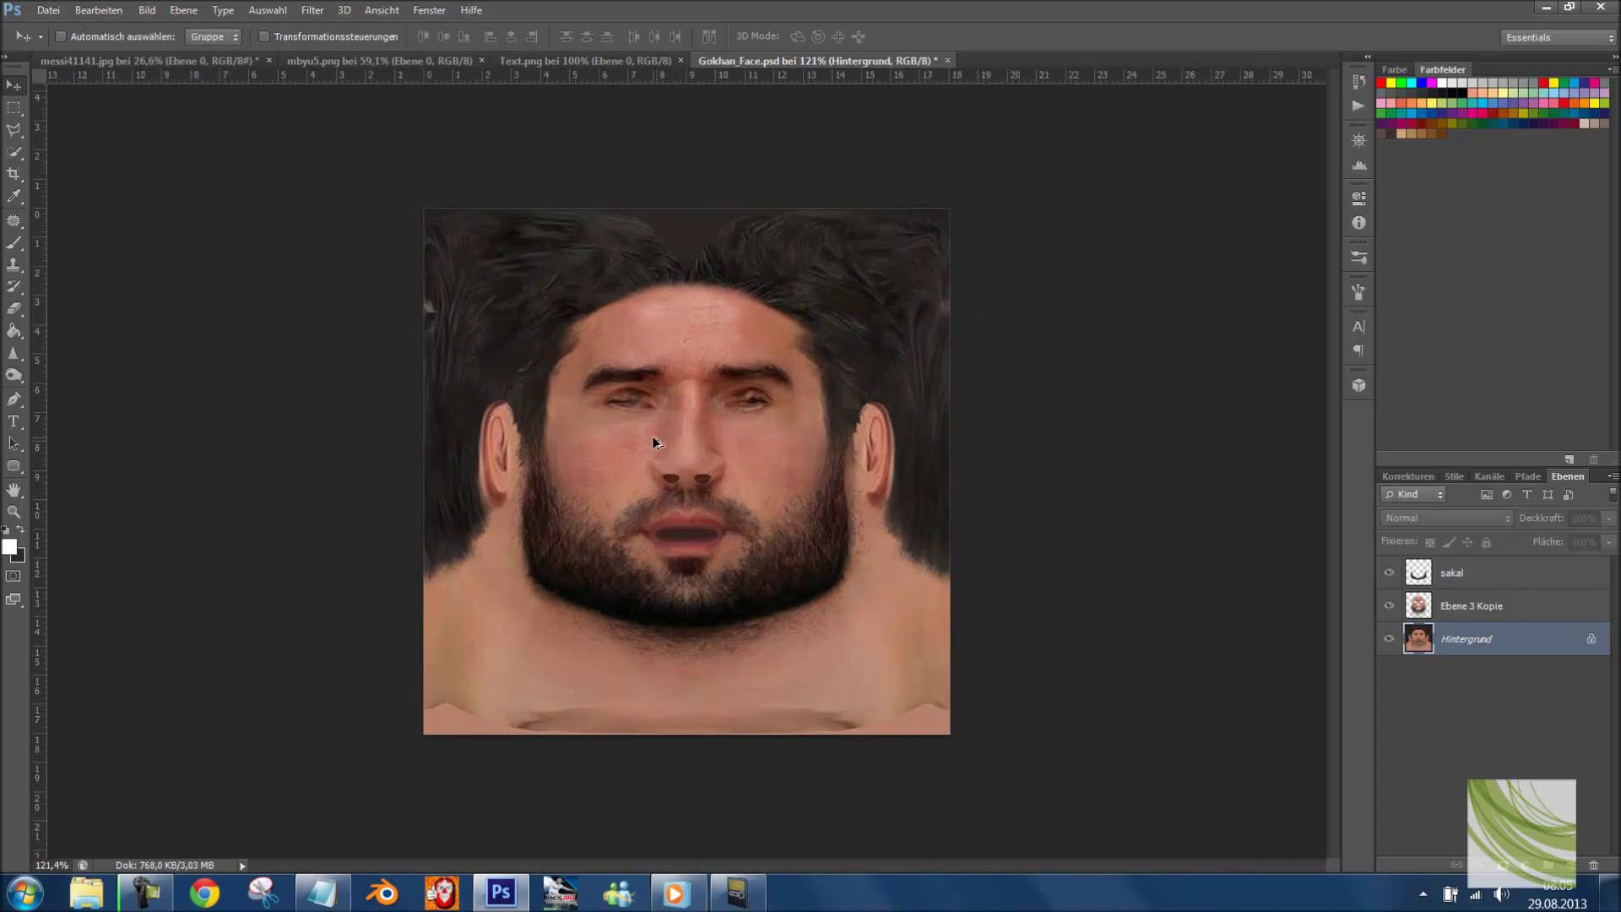
pyautogui.scroll(1, 747, 446)
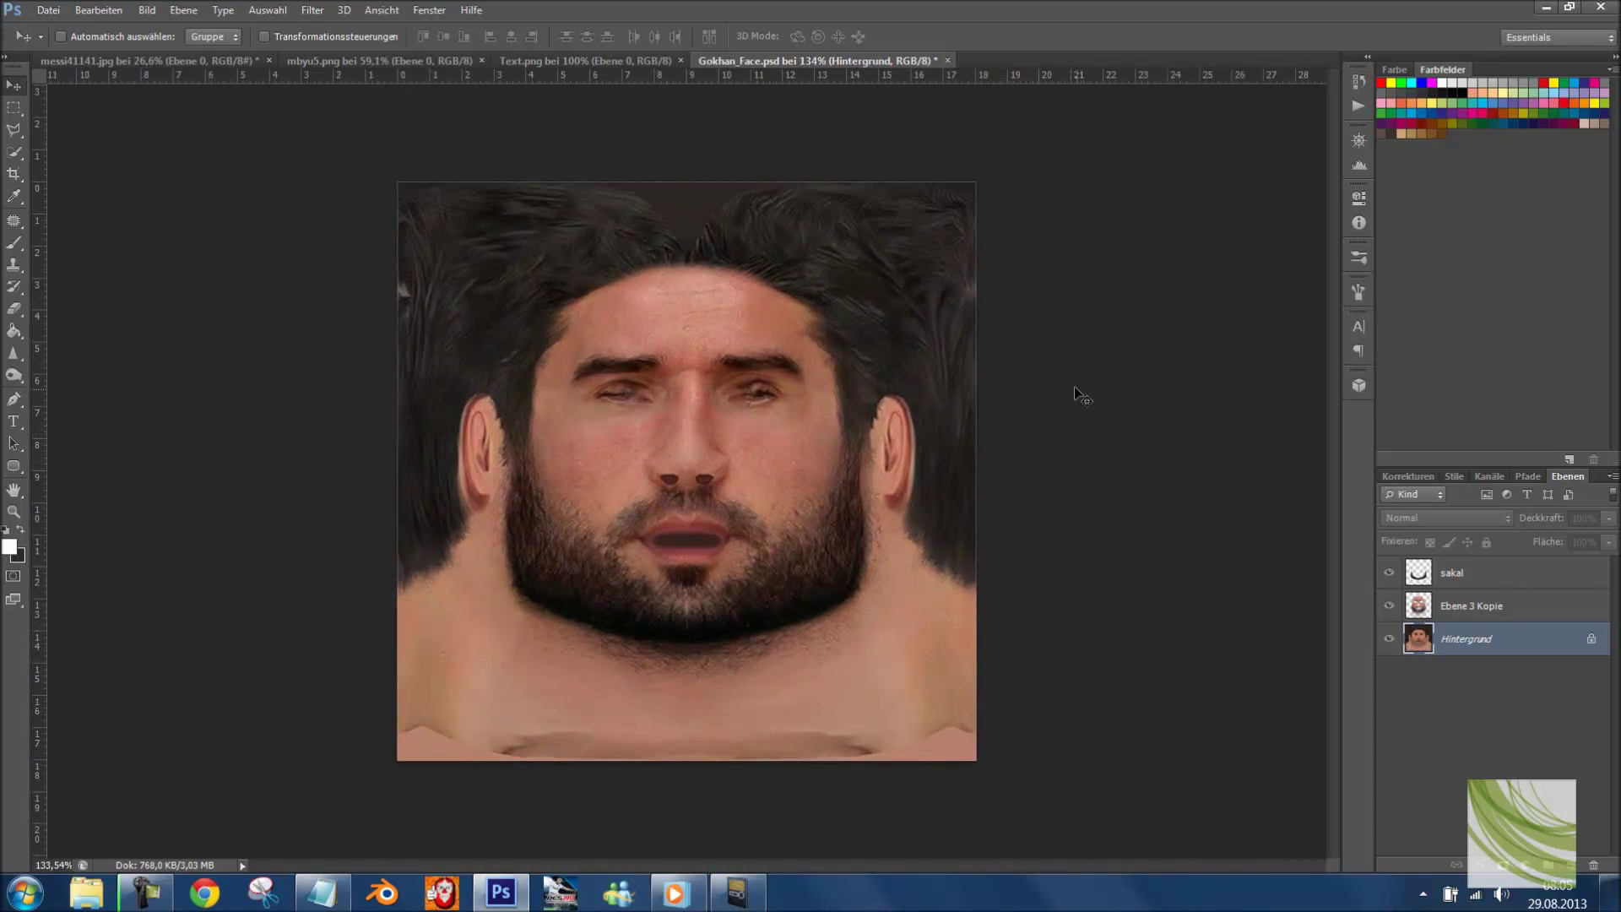
# - Save a copy of the texture to the Desktop in PNG format as Gokhan_Face.png
pyautogui.click(53, 14)
pyautogui.click(134, 261)
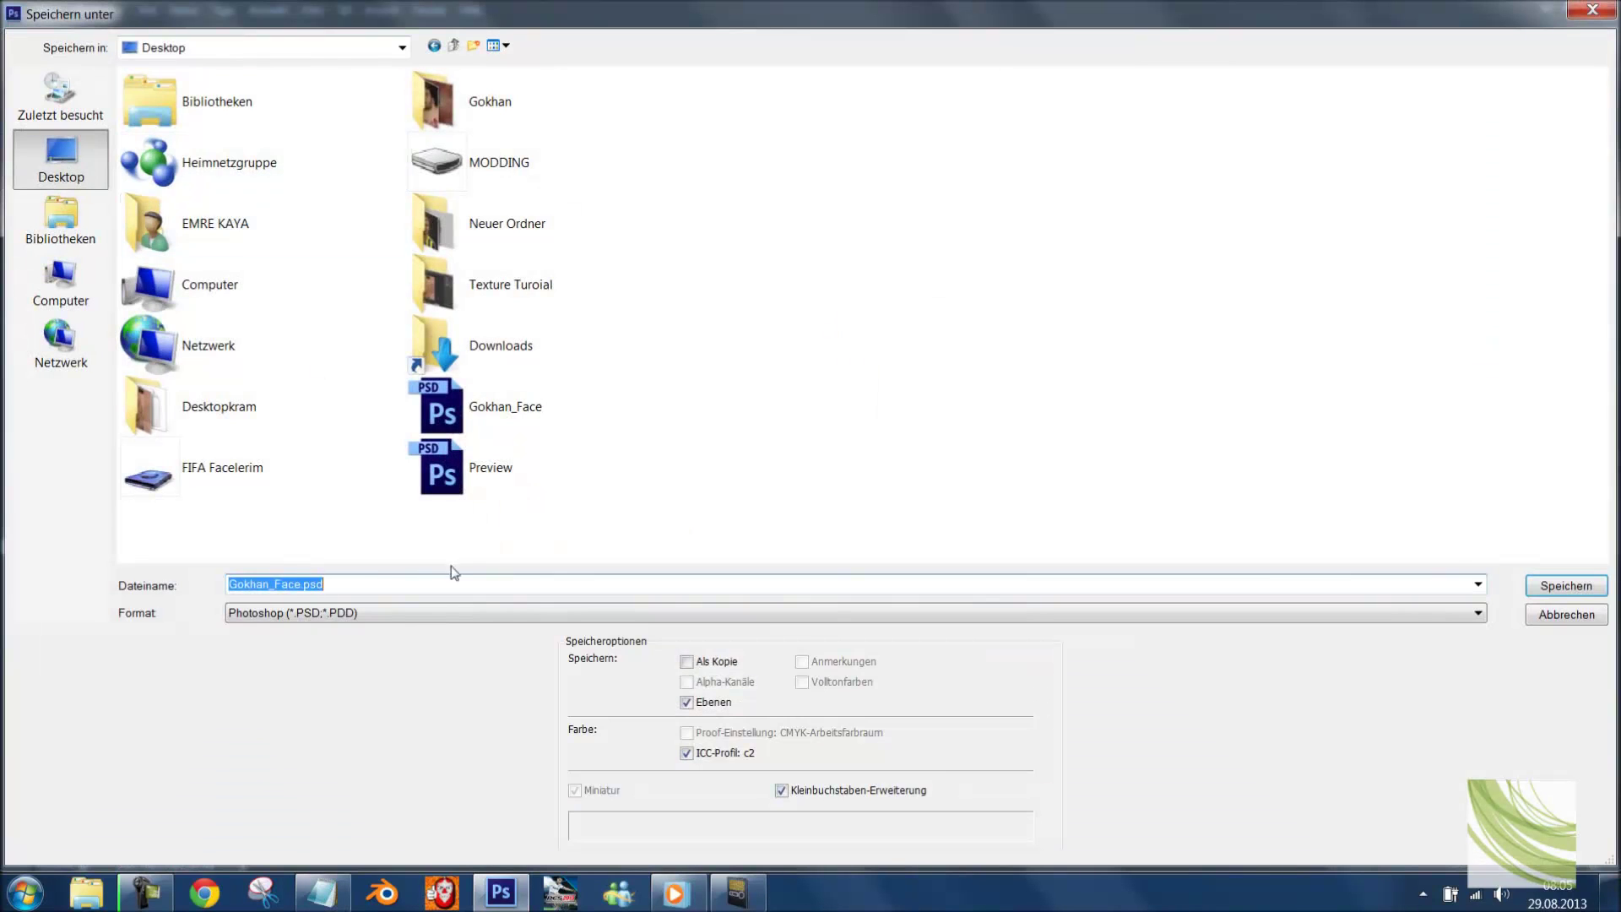
pyautogui.click(397, 613)
pyautogui.click(325, 551)
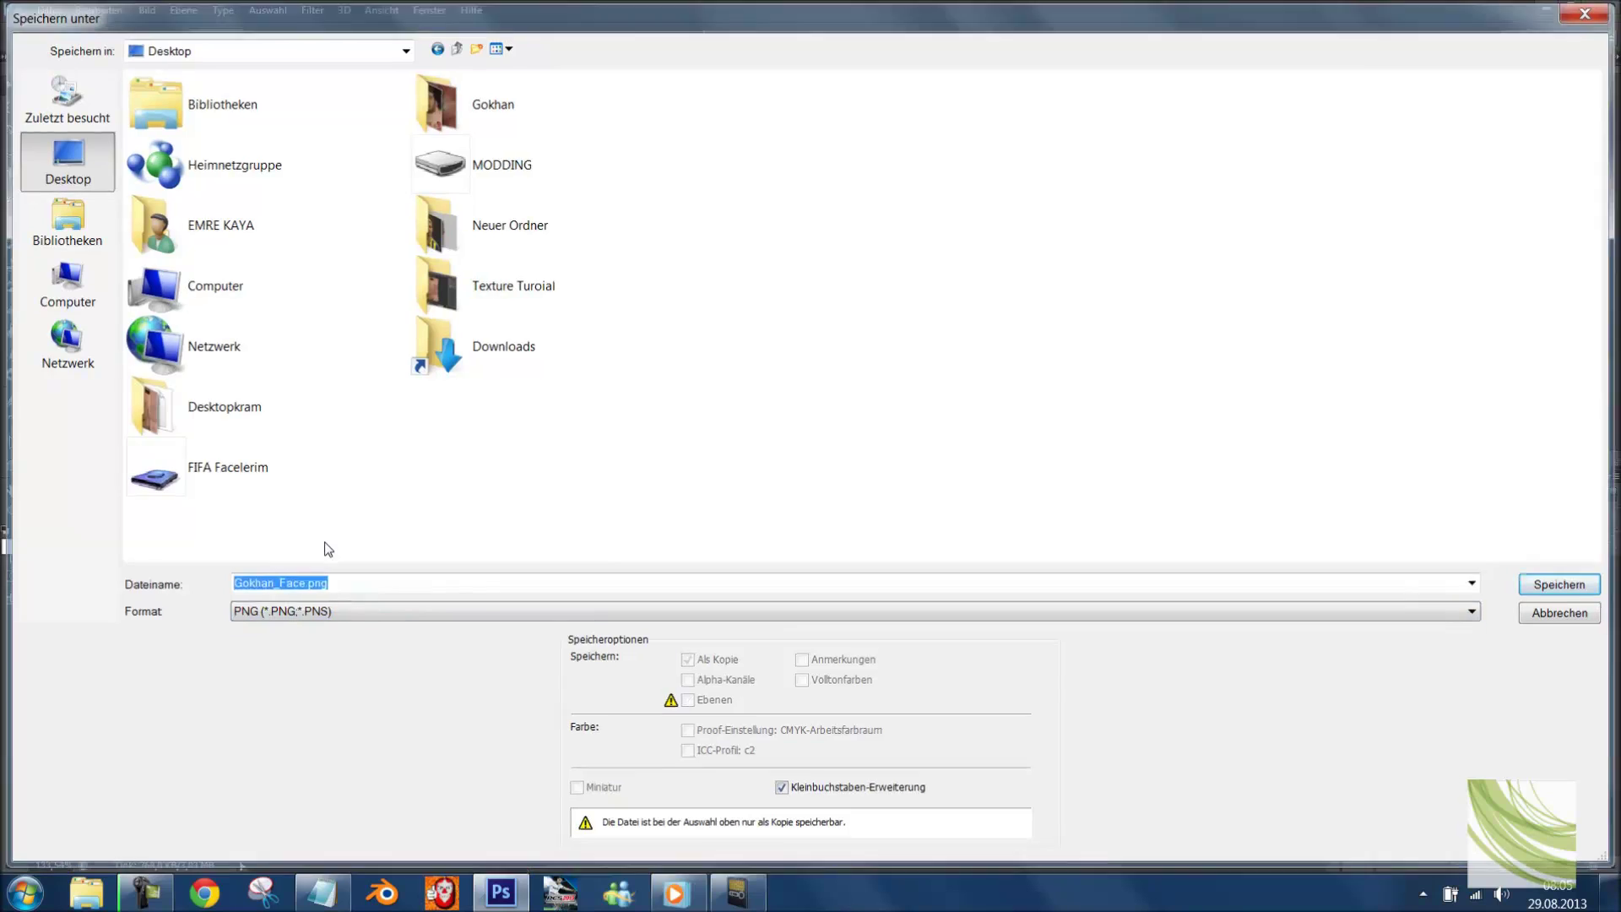
pyautogui.press('Return')
# - Minimize Photoshop and open the exported Gokhan_Face image from the desktop in the photo viewer
pyautogui.click(1547, 7)
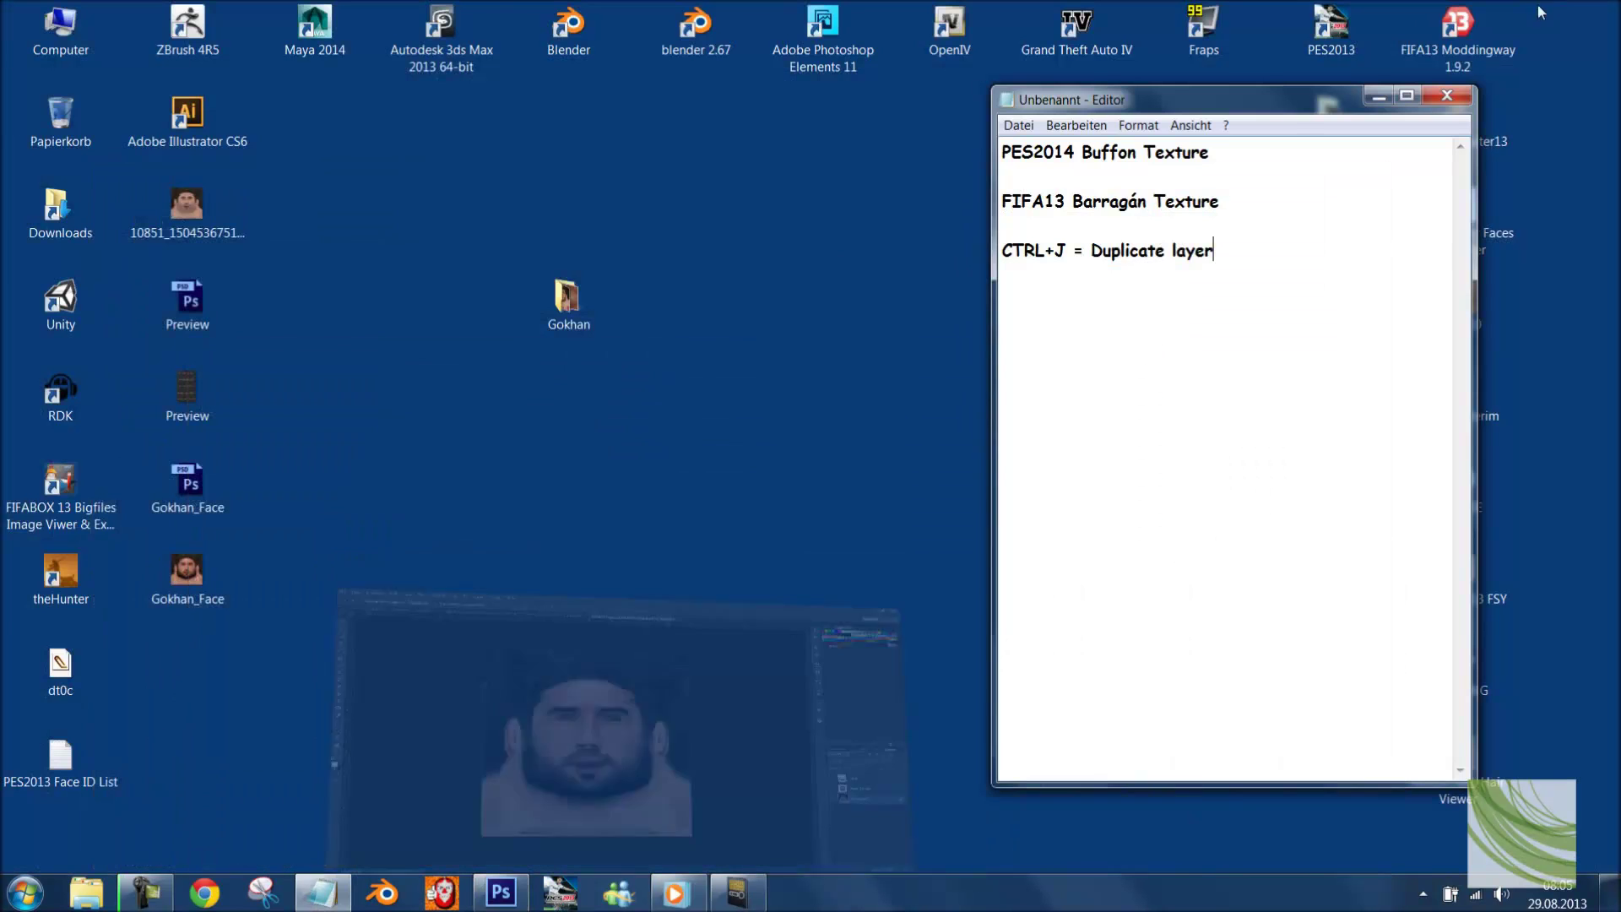
pyautogui.click(195, 573)
pyautogui.doubleClick(198, 574)
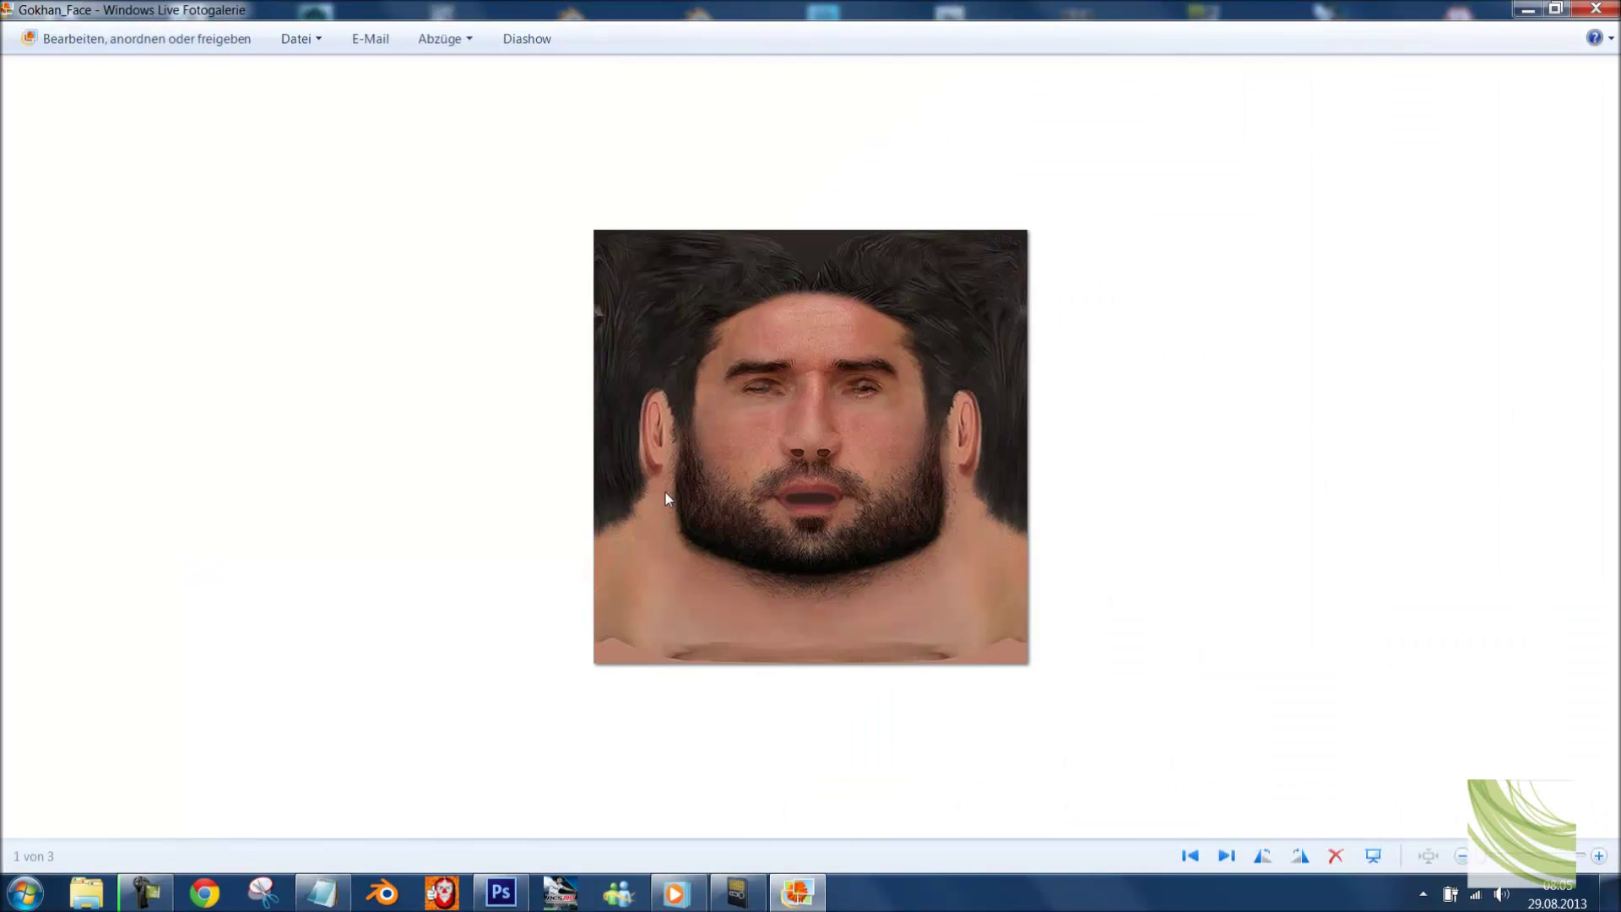